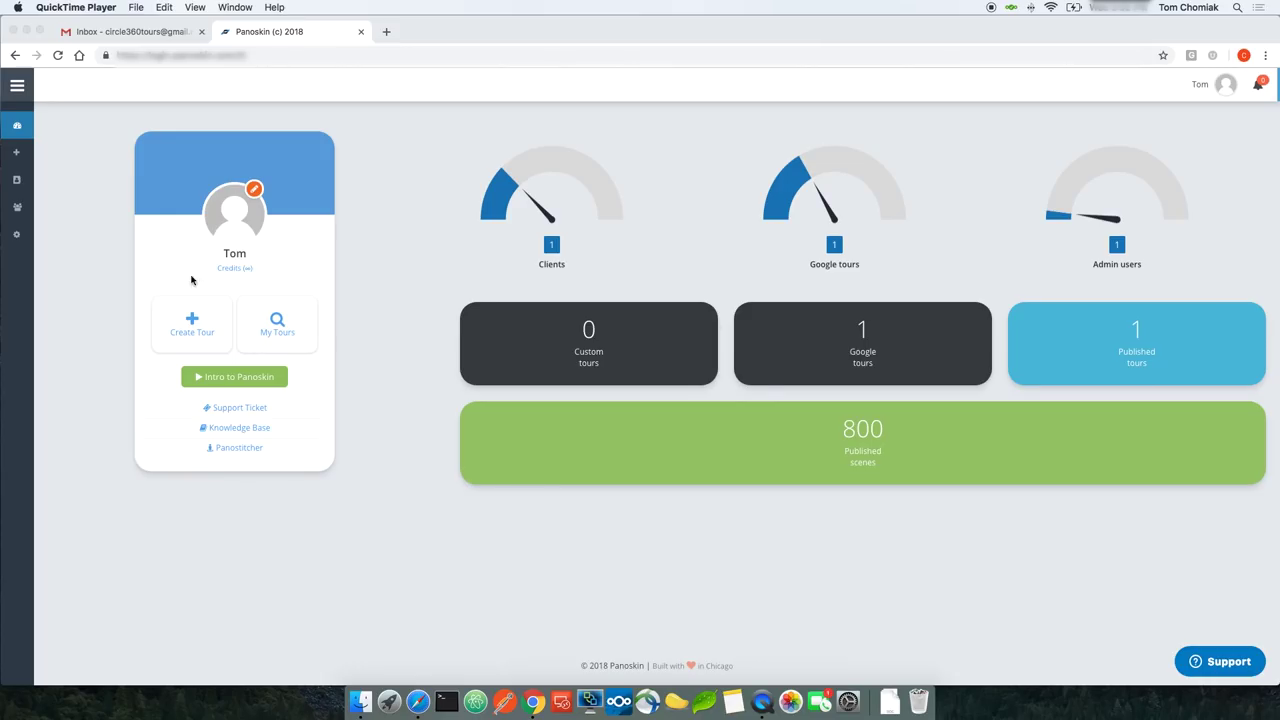
Step: Start creating a new custom tour in Panoskin
click(165, 316)
click(186, 320)
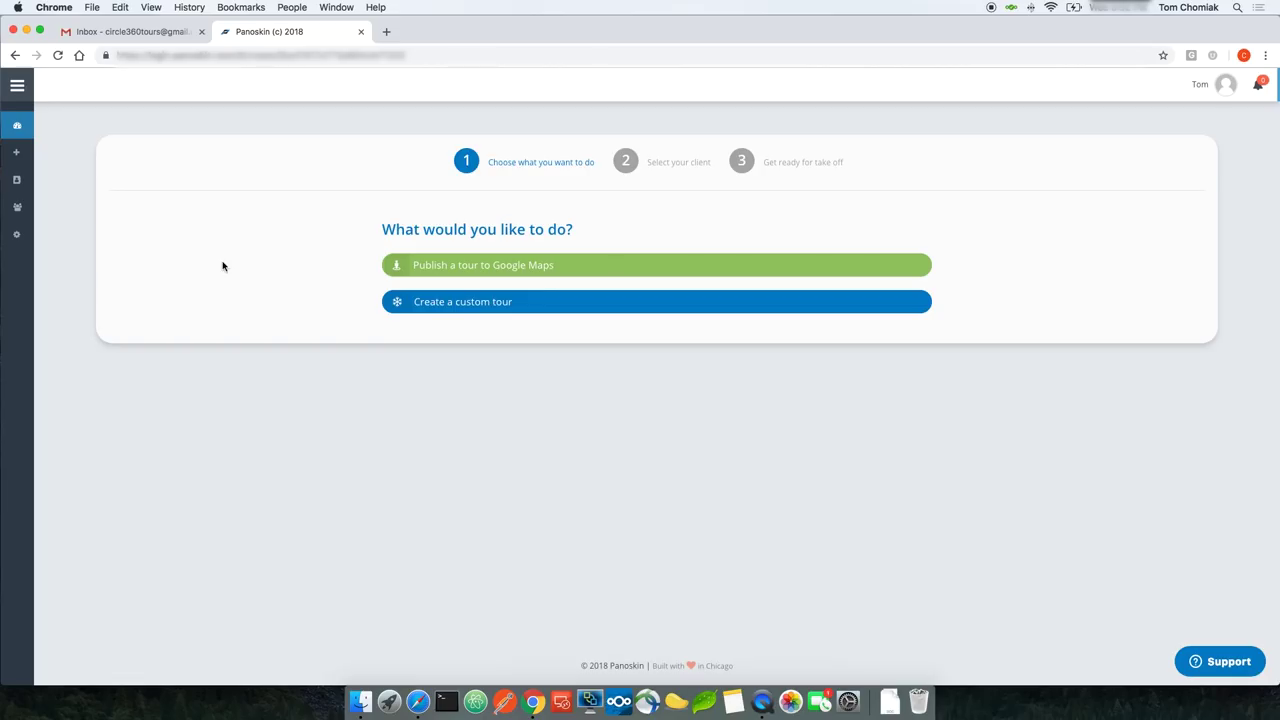
click(470, 310)
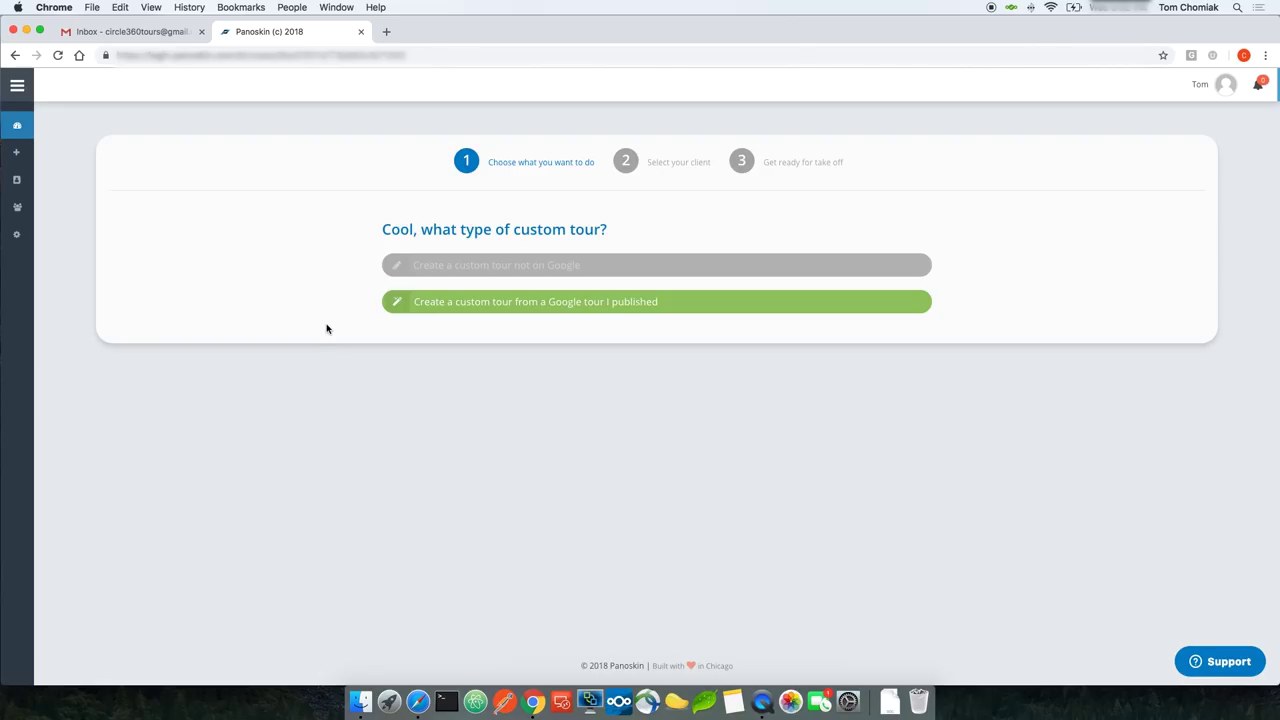
key(ctrl+super+Escape)
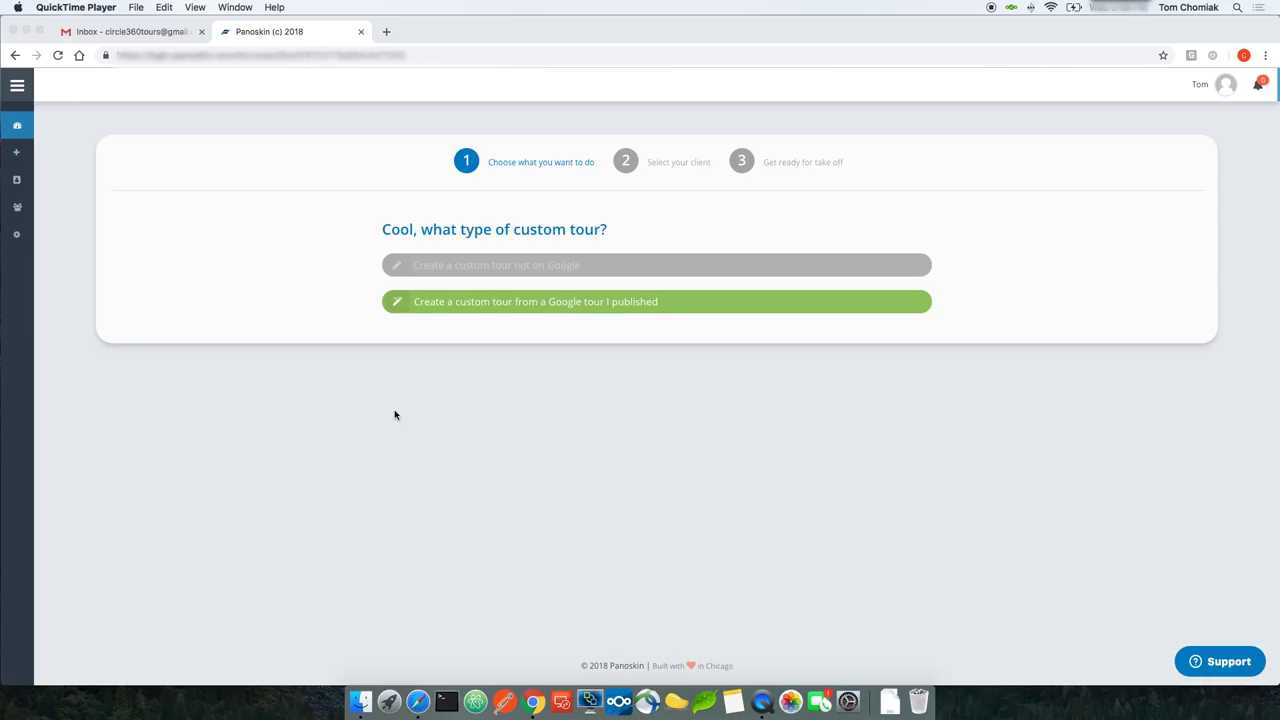
Step: Base the custom tour on a published Google tour for client Hilton and continue
click(496, 327)
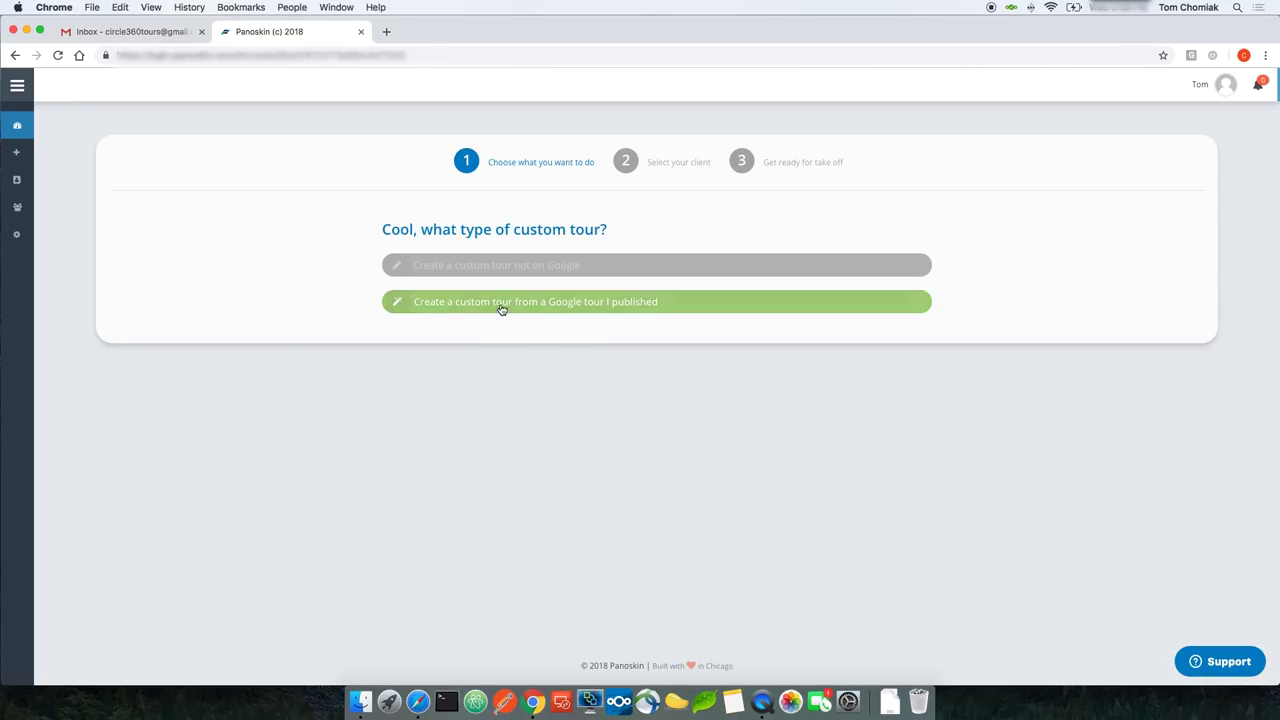
click(502, 305)
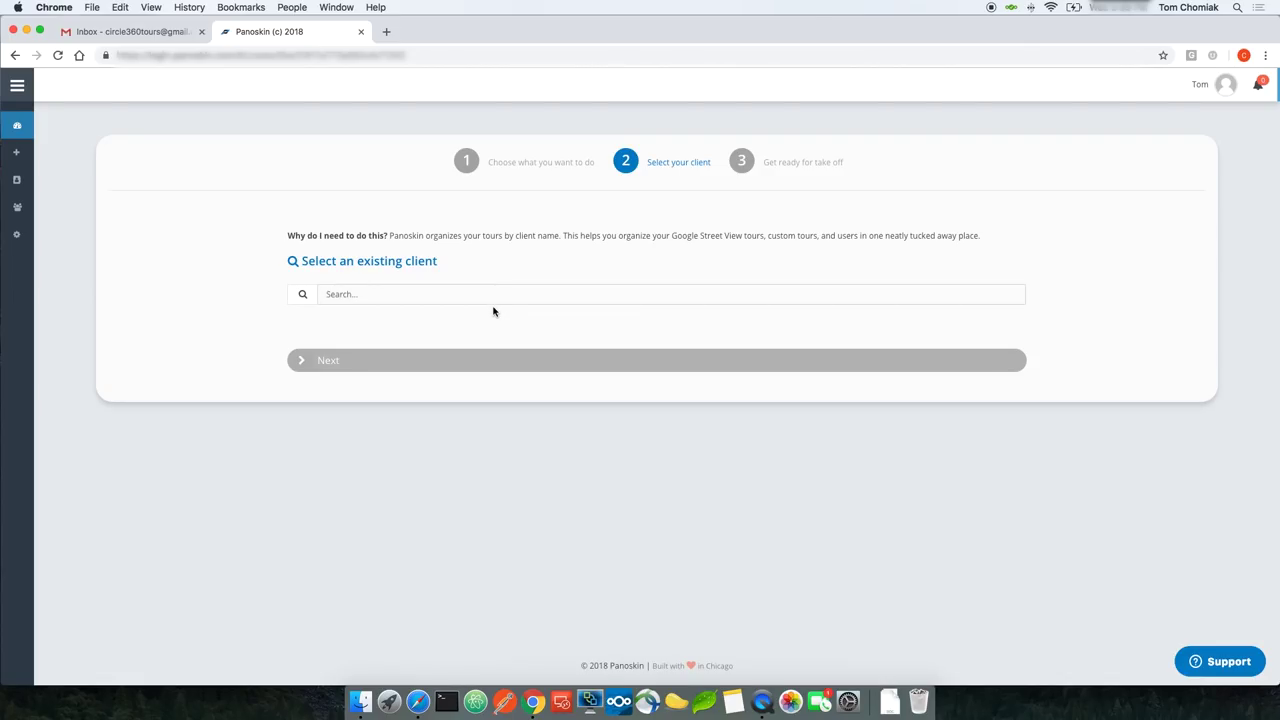
click(496, 300)
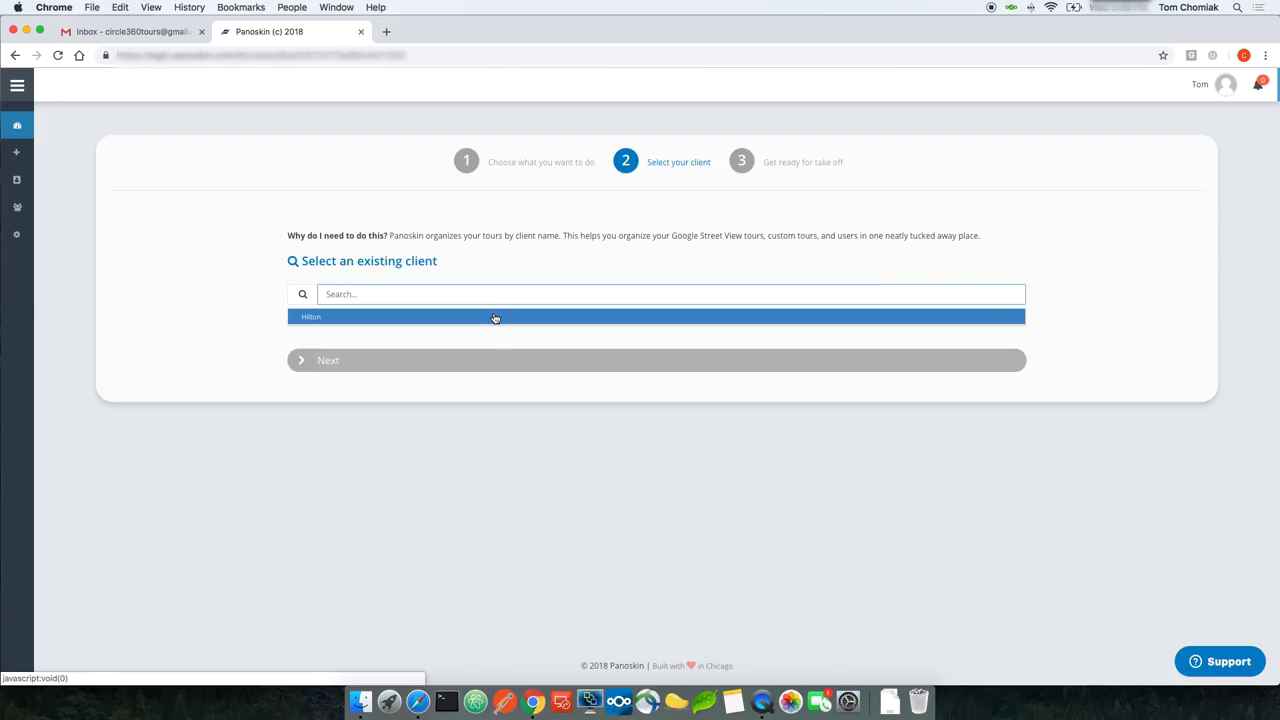
click(494, 318)
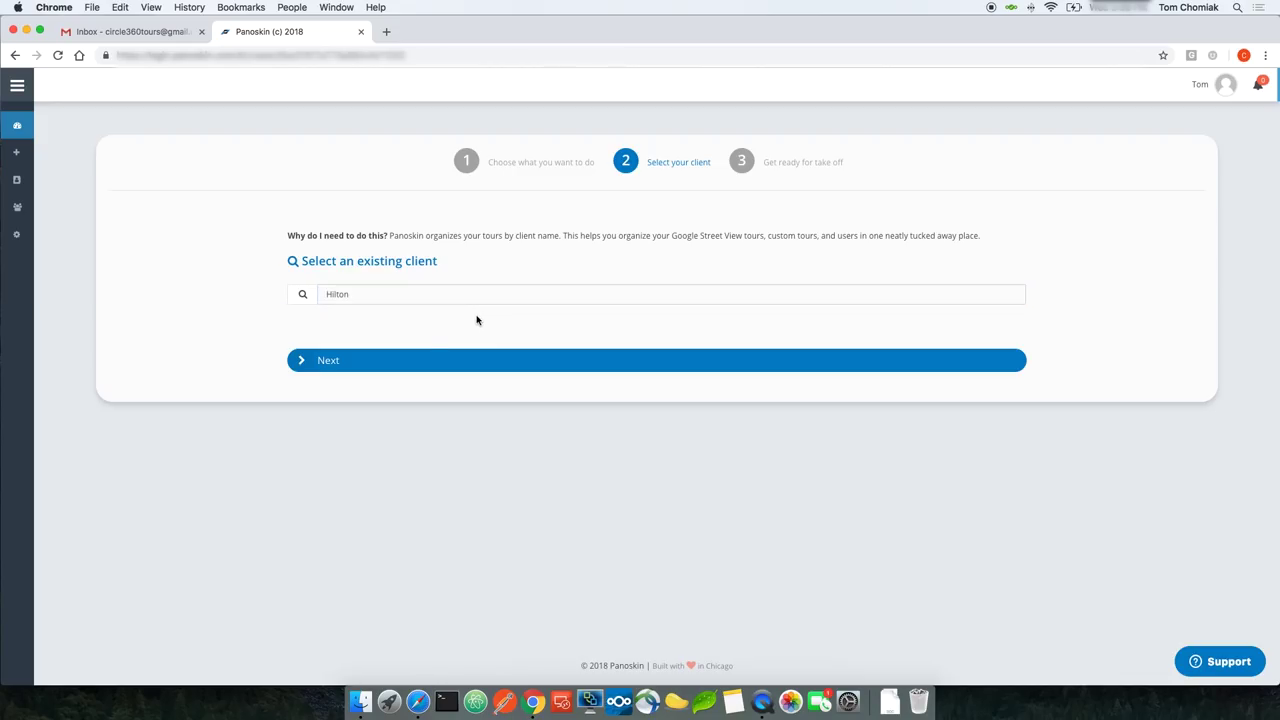
click(410, 359)
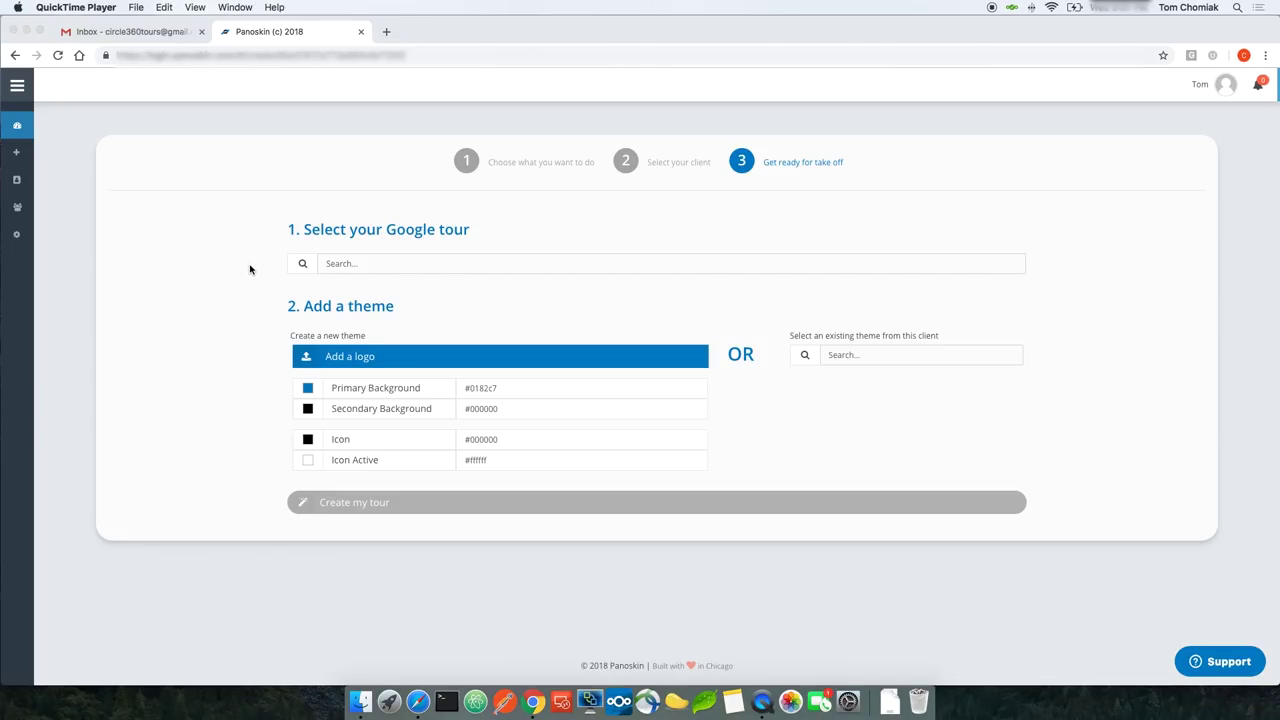
Step: Pick the Hilton Chicago Google tour and add hilton.png, cropped tightly, as the theme logo
click(366, 265)
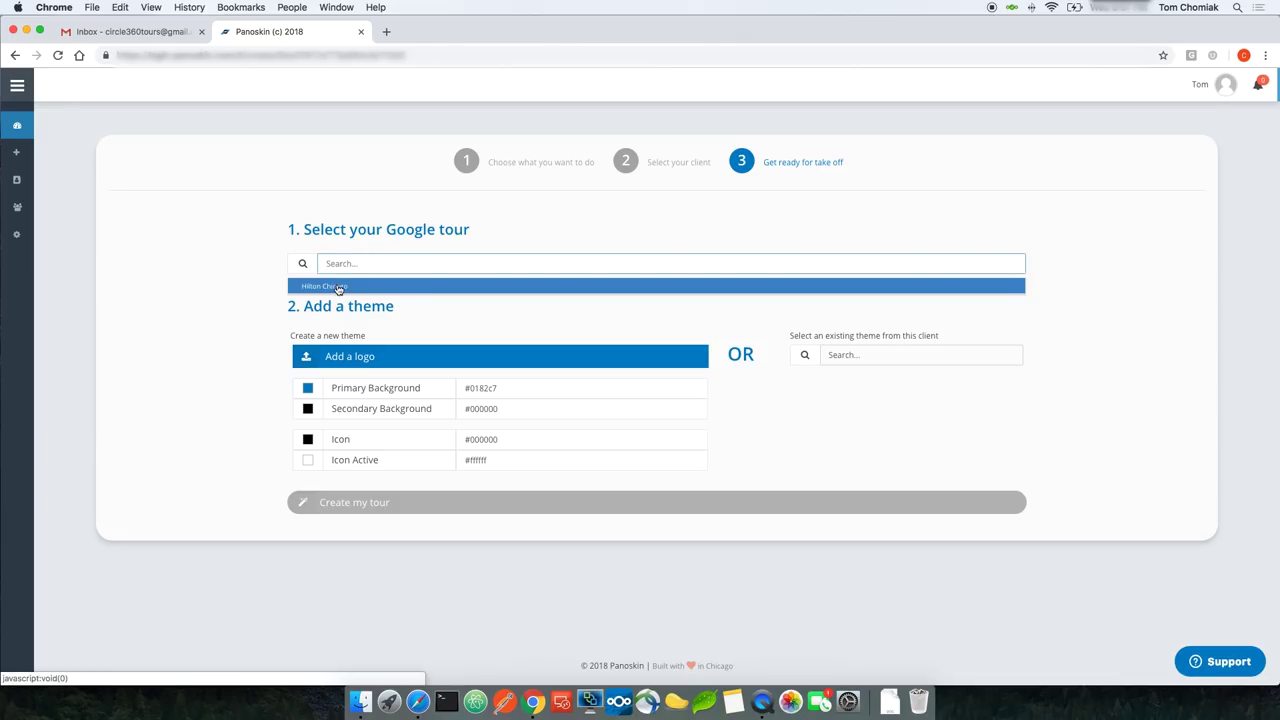
click(339, 289)
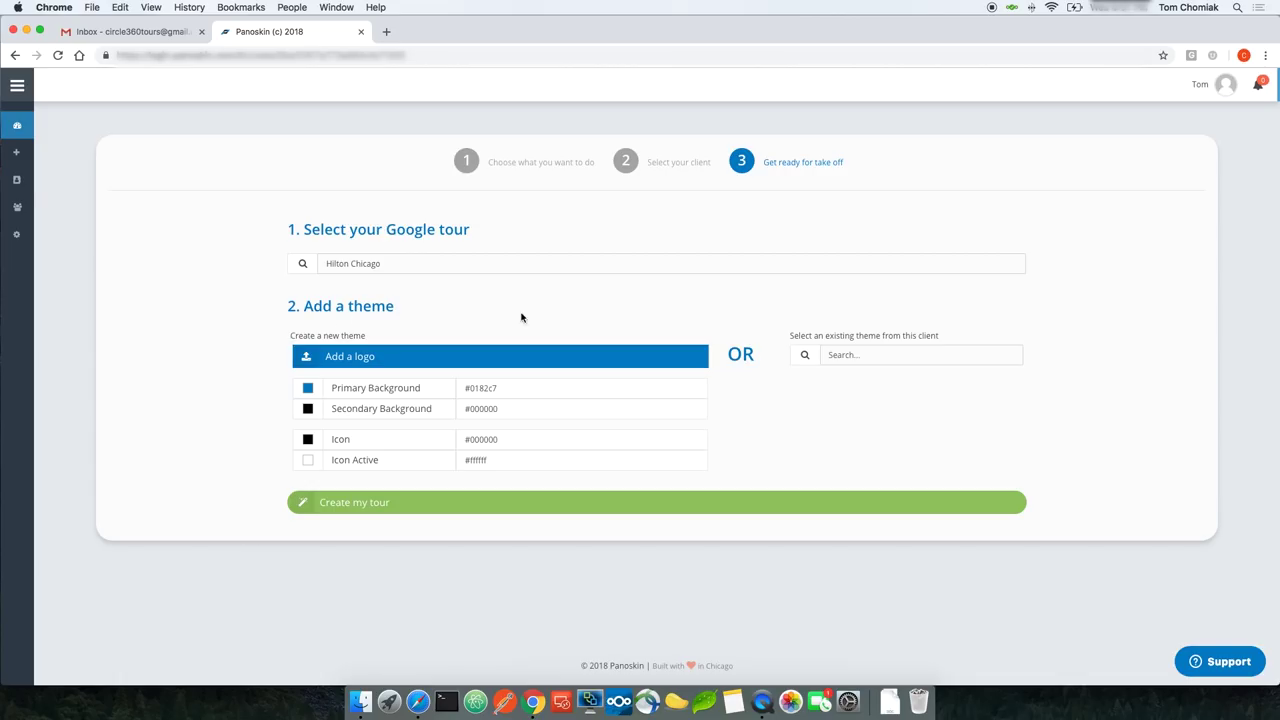
click(347, 358)
double_click(545, 98)
drag(599, 310, 606, 323)
drag(557, 280, 578, 300)
drag(616, 344, 599, 328)
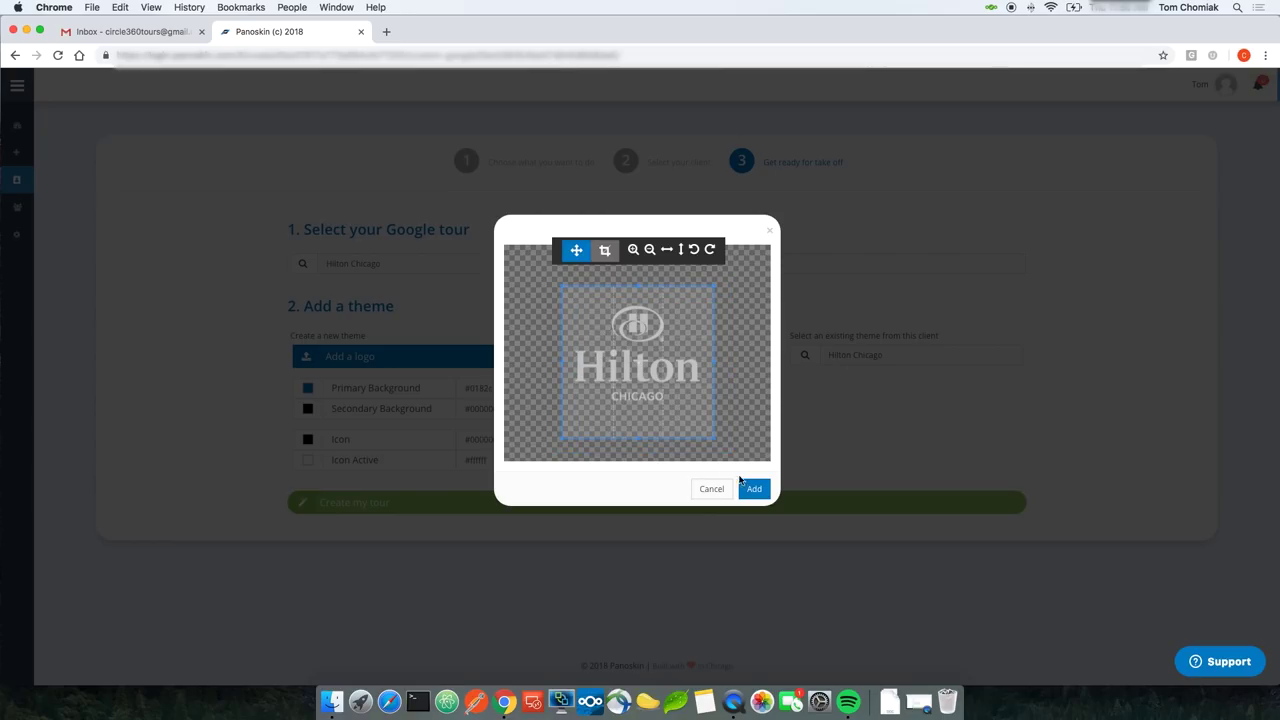
click(750, 489)
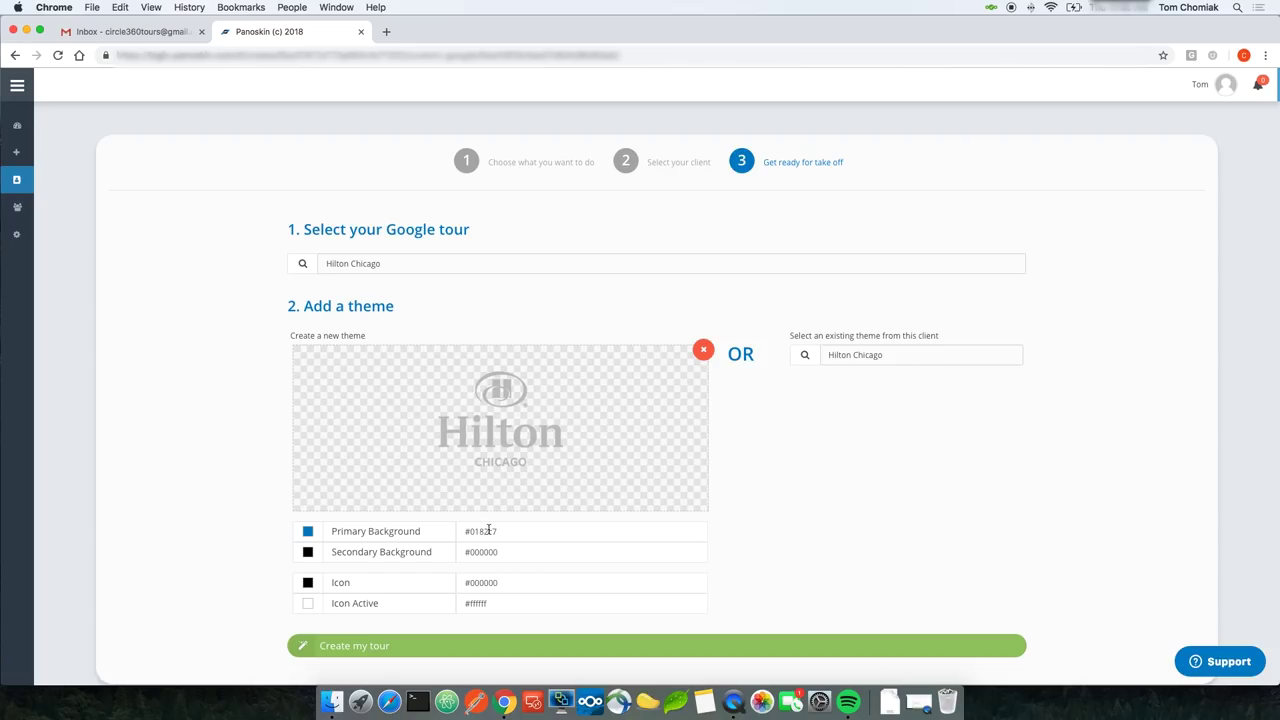
Step: Paste #134a6b as Primary Background and pick near-white #f5f1f1 as the Icon colour
double_click(488, 532)
text(134a6b)
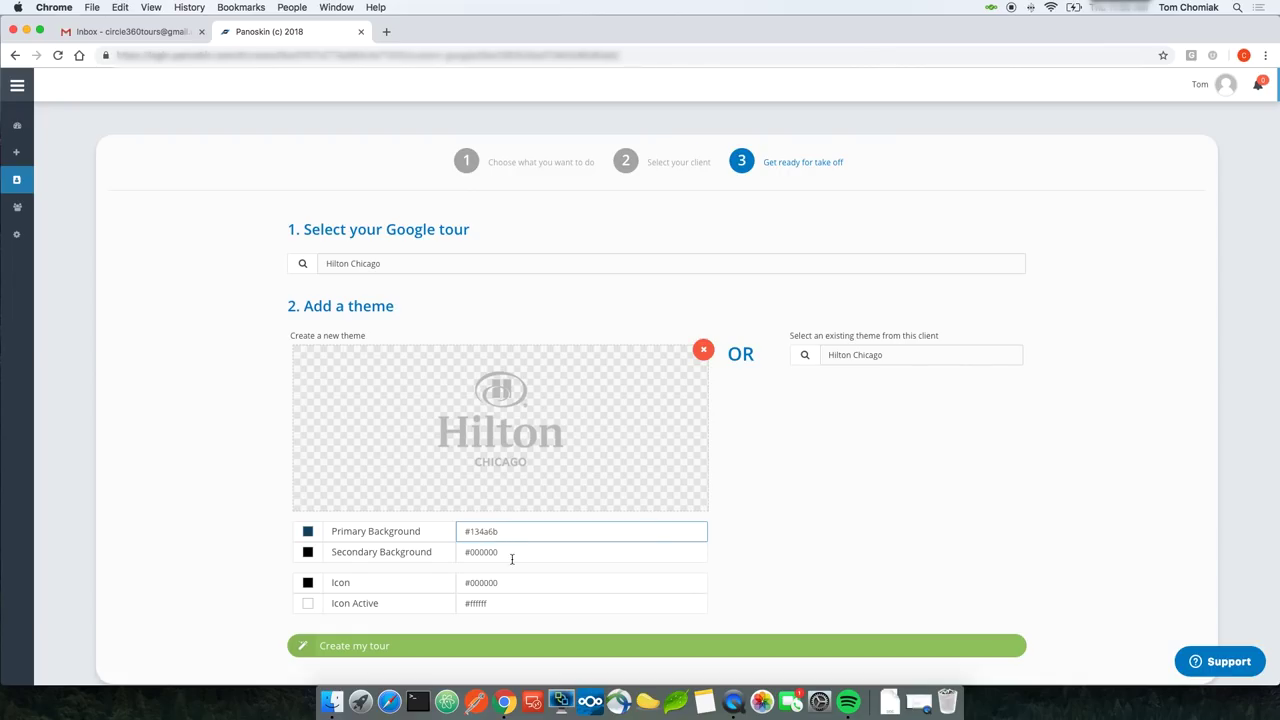
double_click(483, 584)
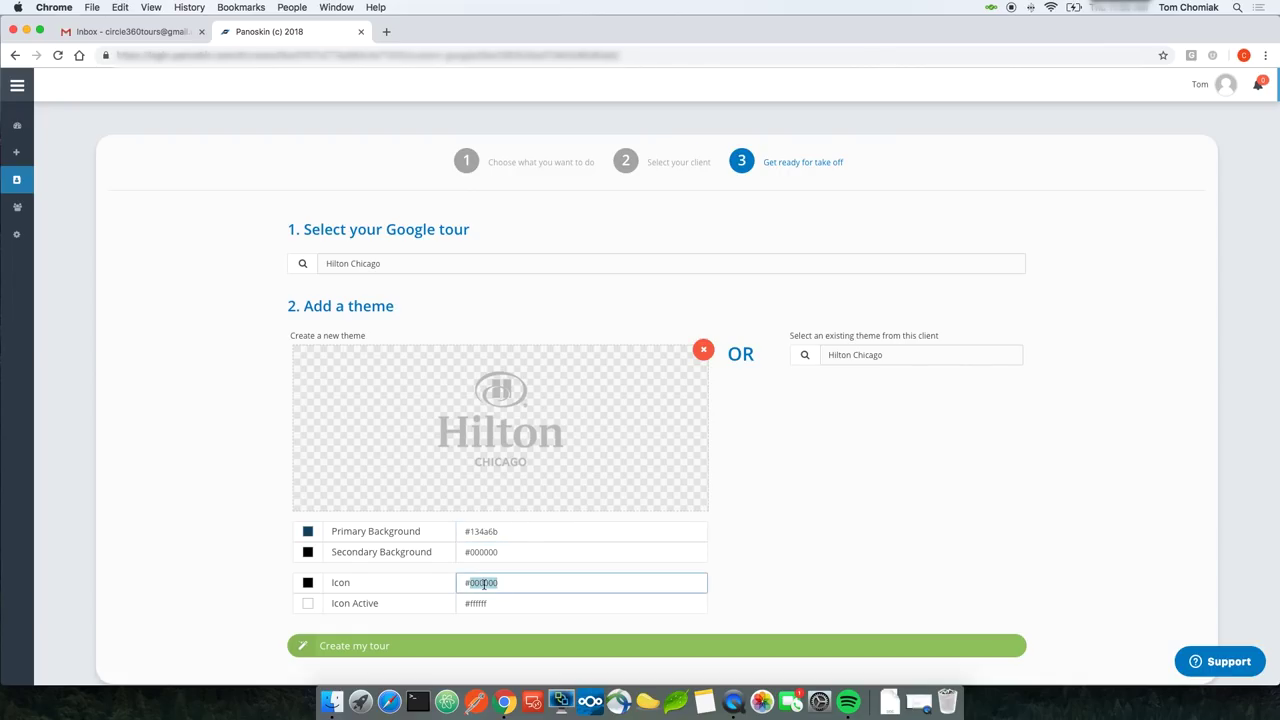
key(Right)
click(308, 583)
click(298, 597)
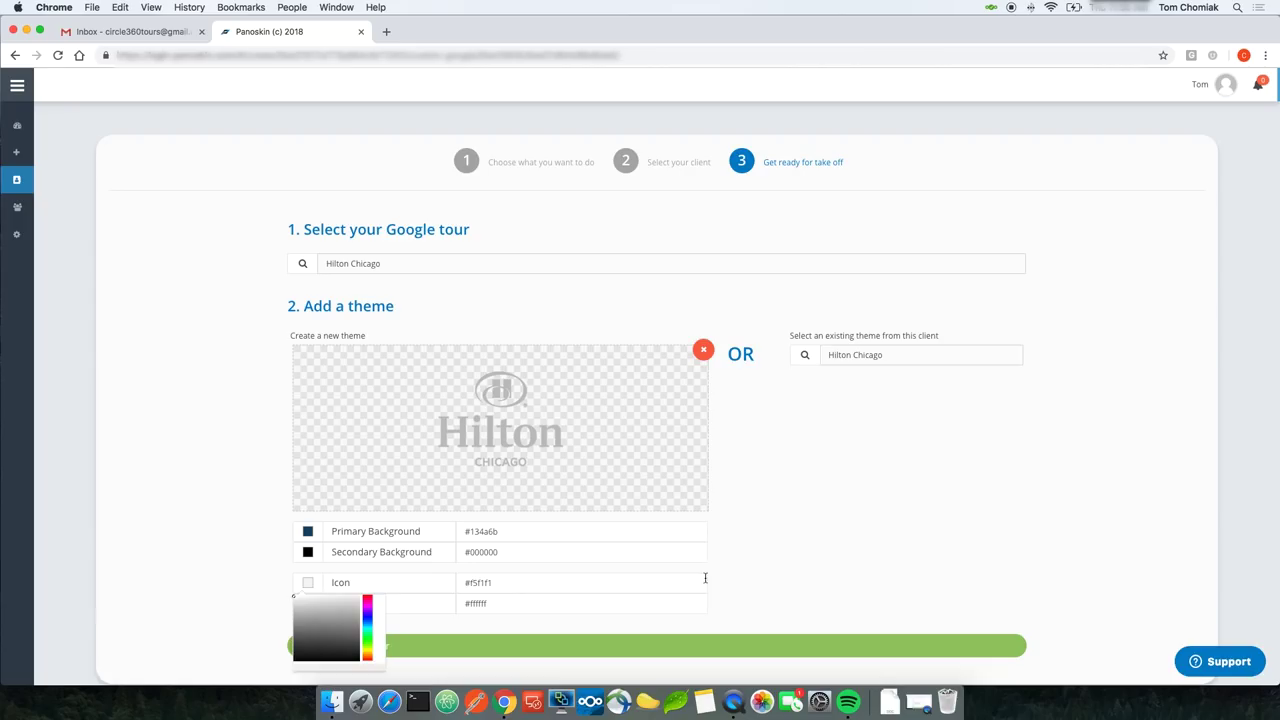
click(737, 581)
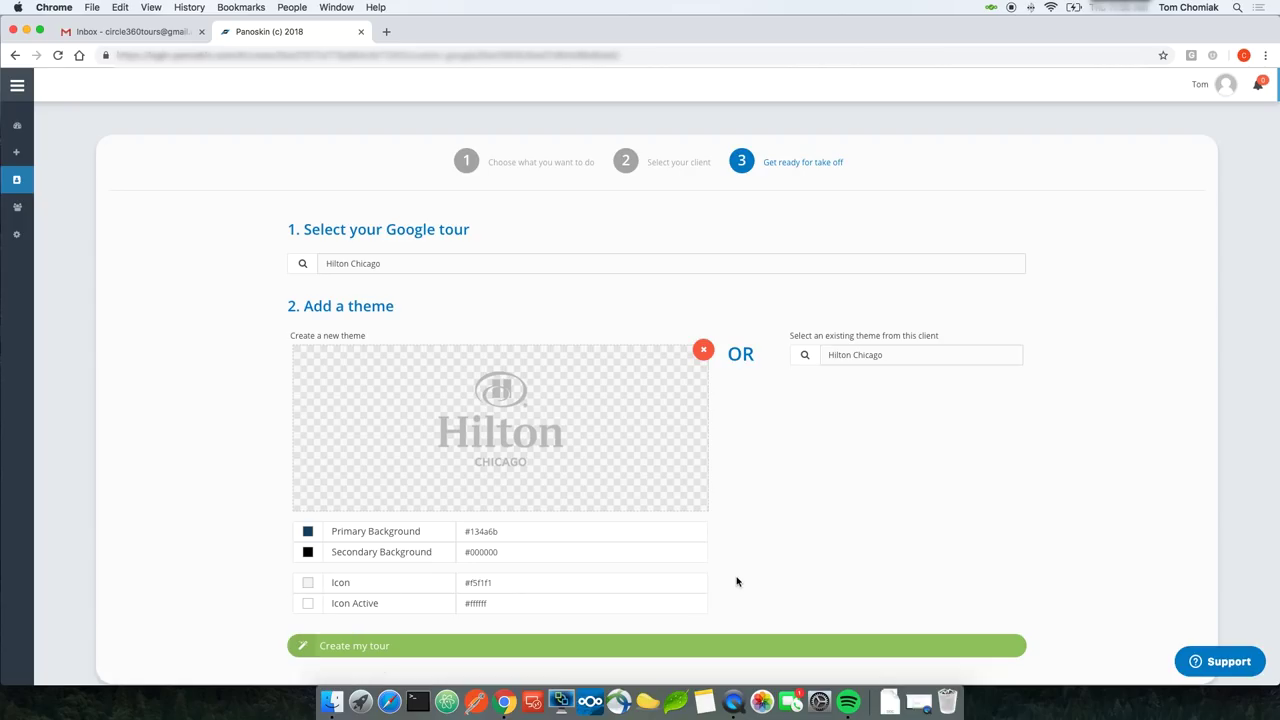
Step: Build the Hilton Chicago tour with this theme and dismiss the onboarding hints
click(390, 646)
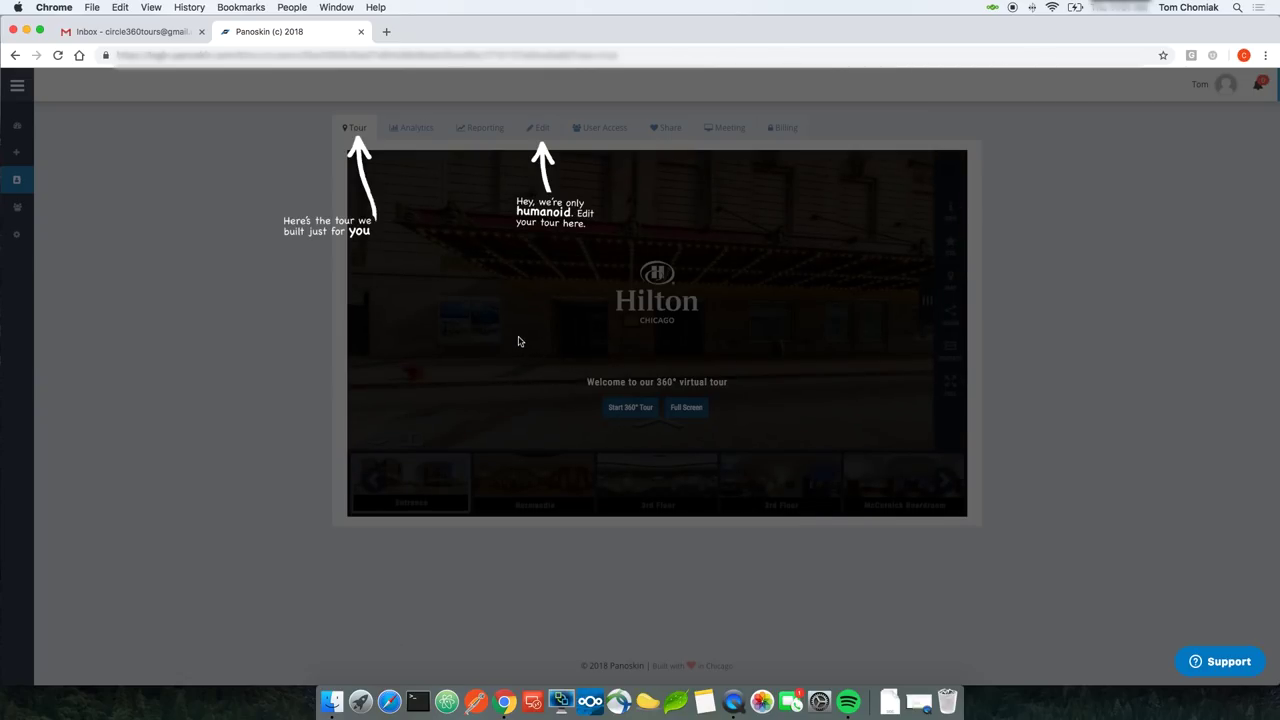
click(453, 282)
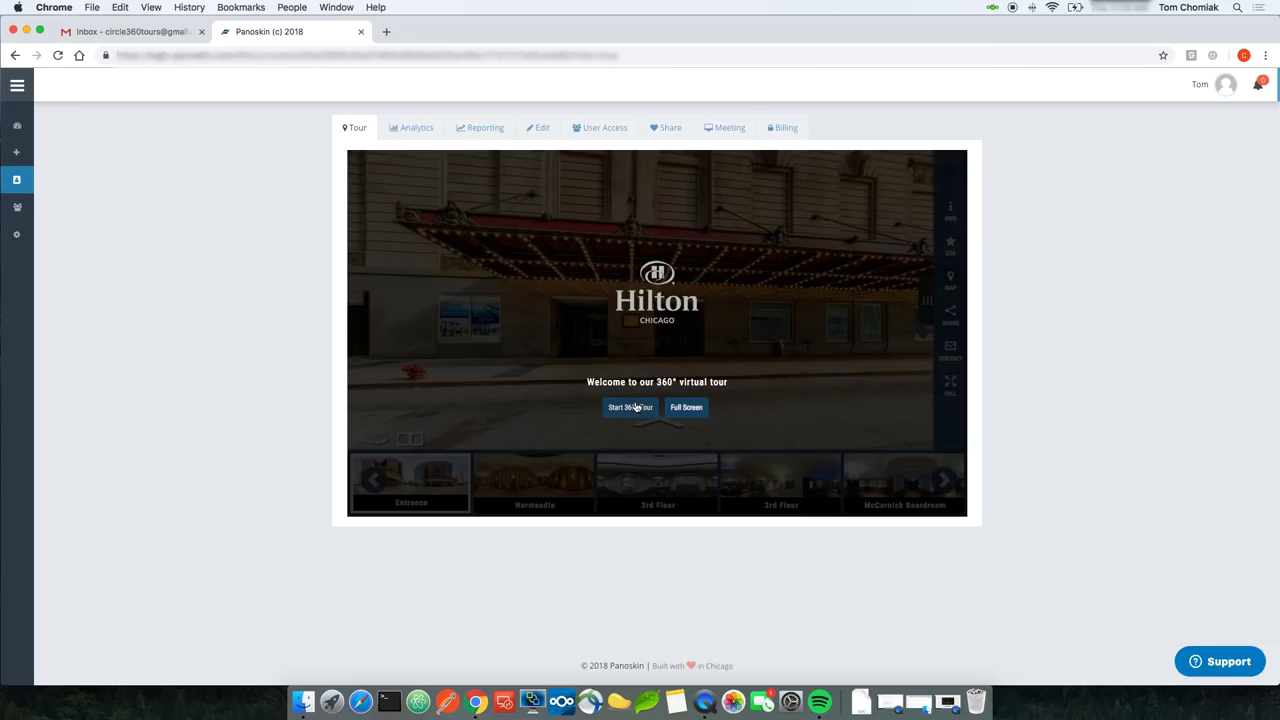
Step: Start the 360° tour, preview it in split-screen VR, then exit VR
click(636, 407)
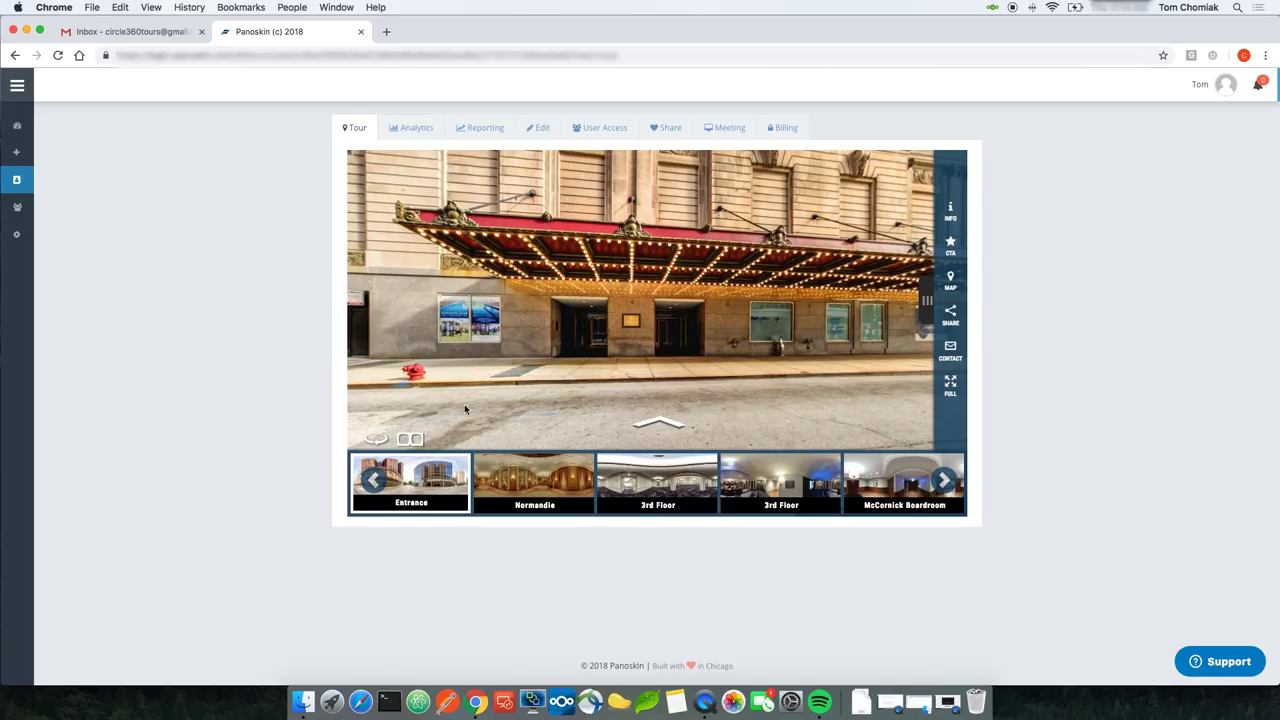
click(409, 423)
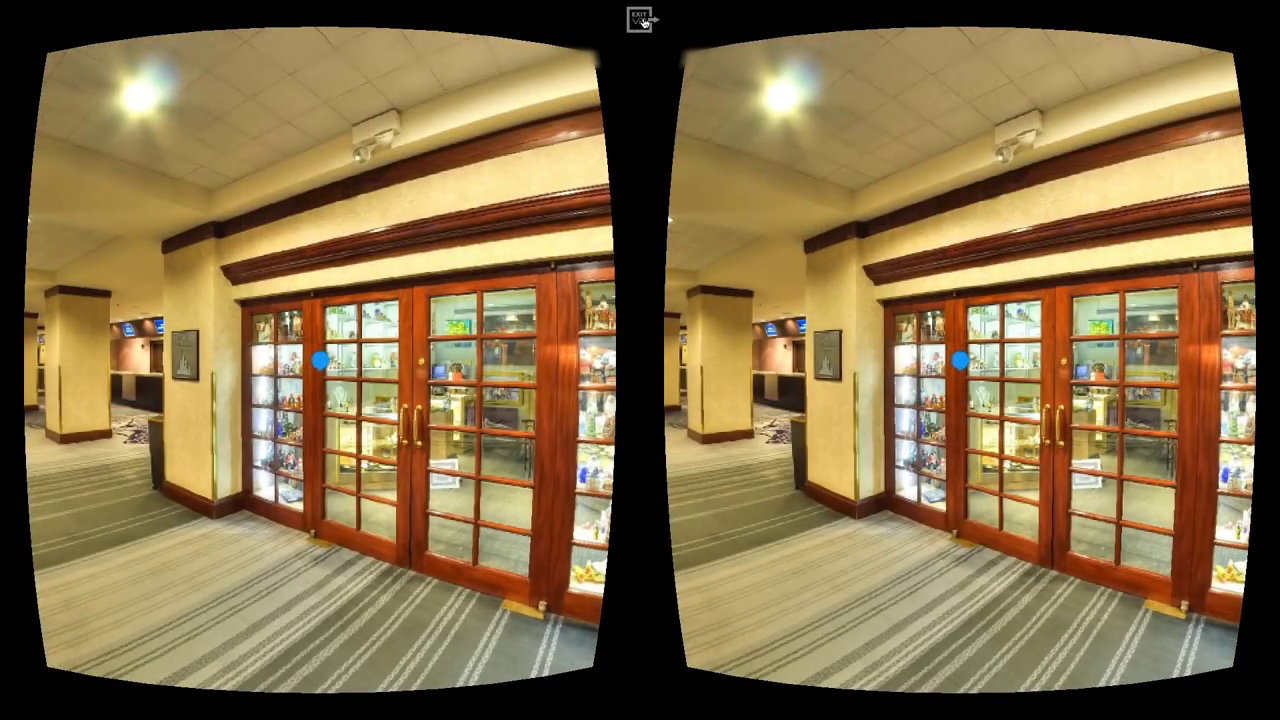
click(641, 20)
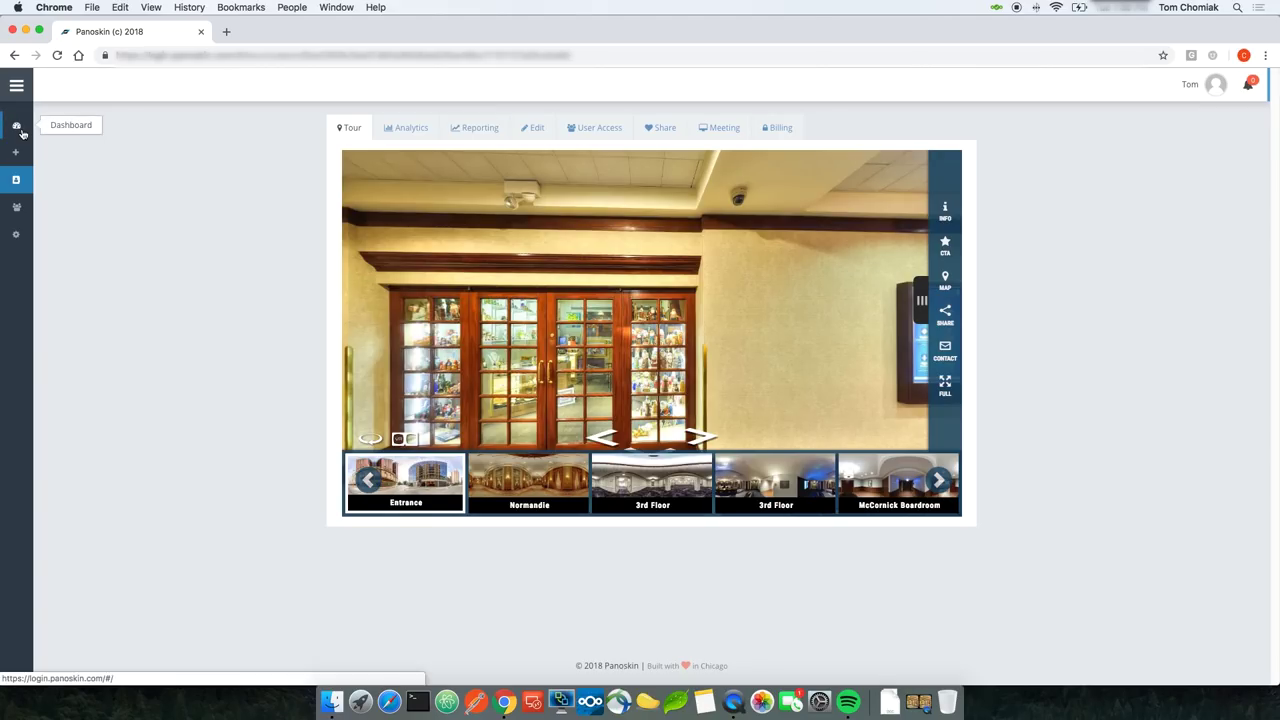
Step: From My Clients, start another Hilton custom tour using the Hilton Chicago Google tour
click(17, 189)
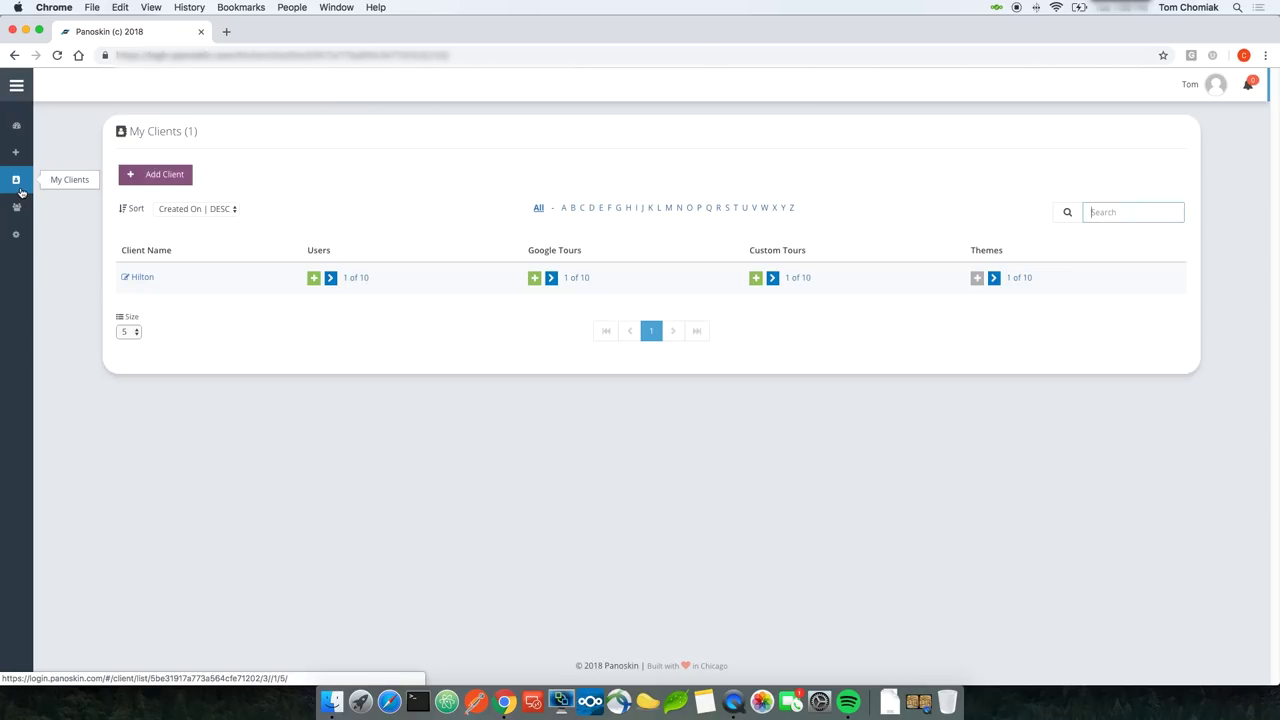
click(756, 279)
click(756, 279)
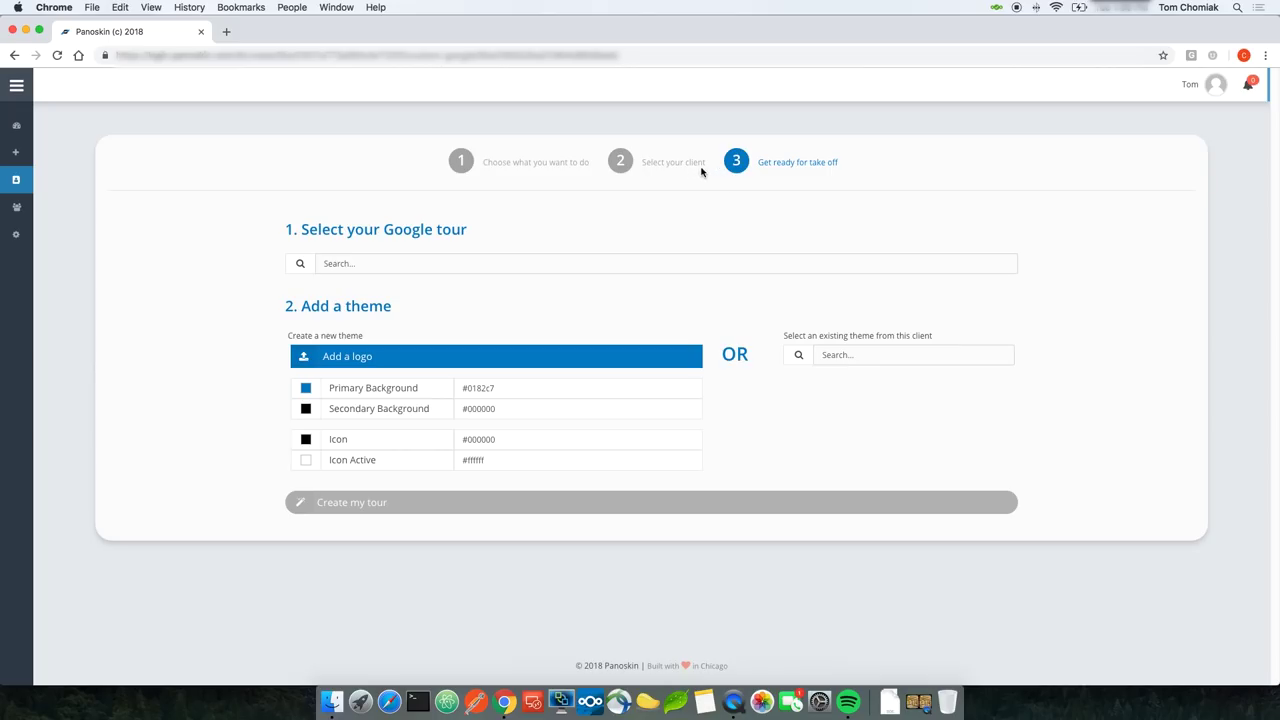
click(688, 263)
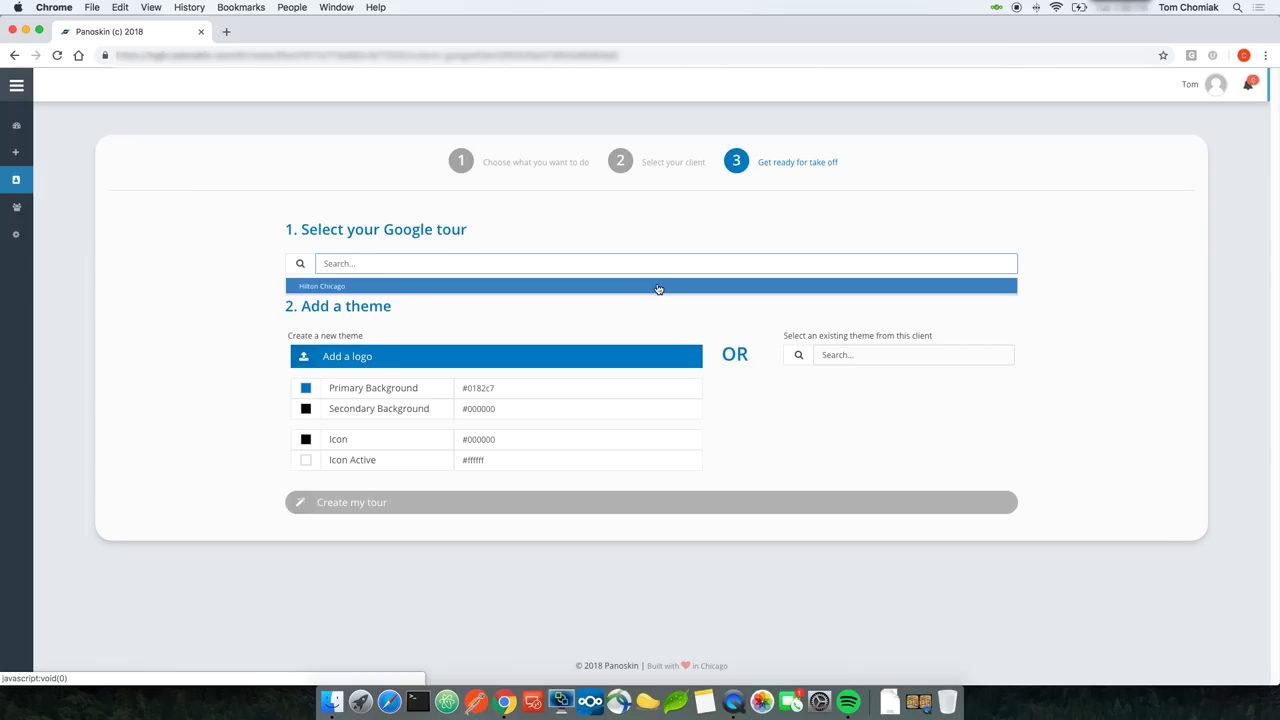
click(658, 288)
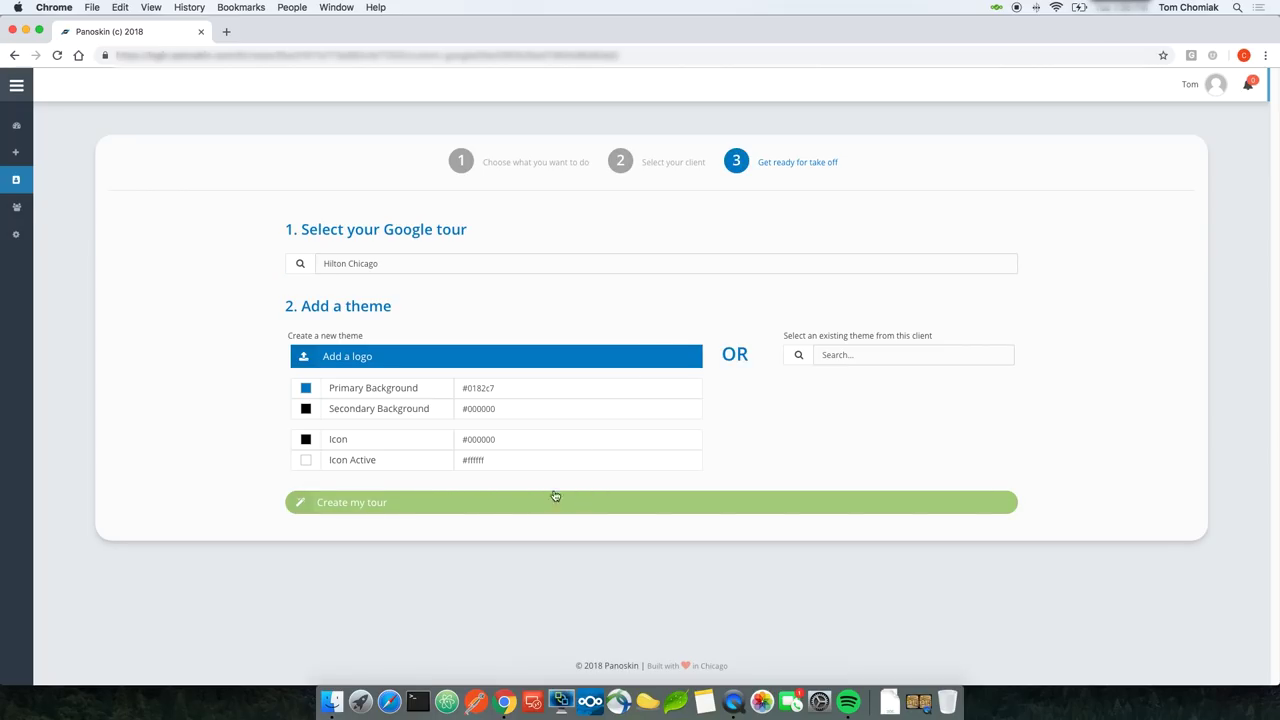
click(16, 180)
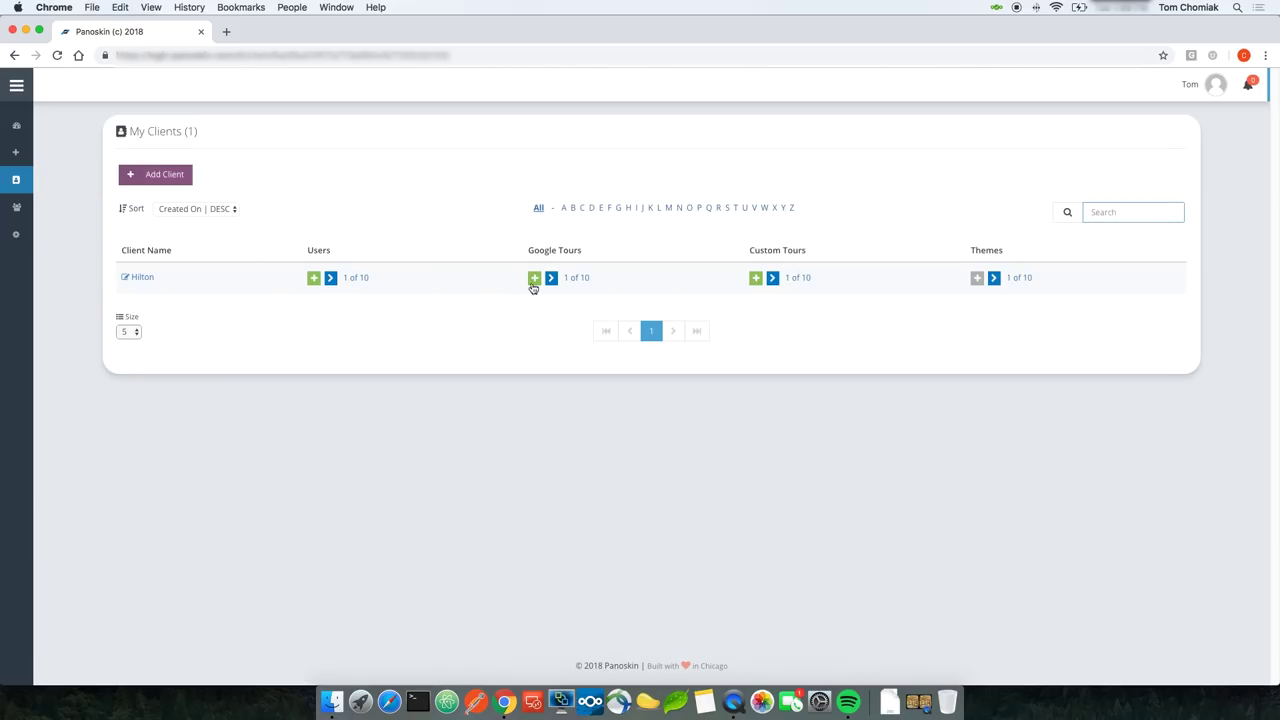
click(582, 282)
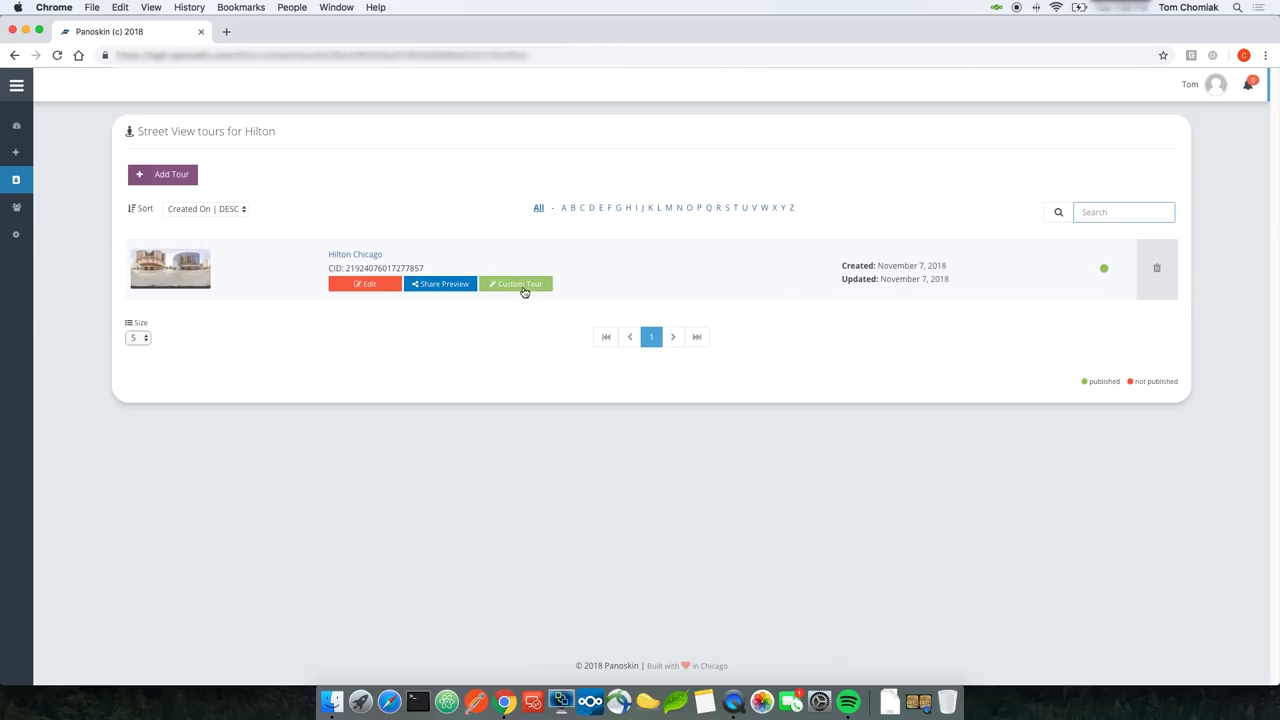
click(522, 287)
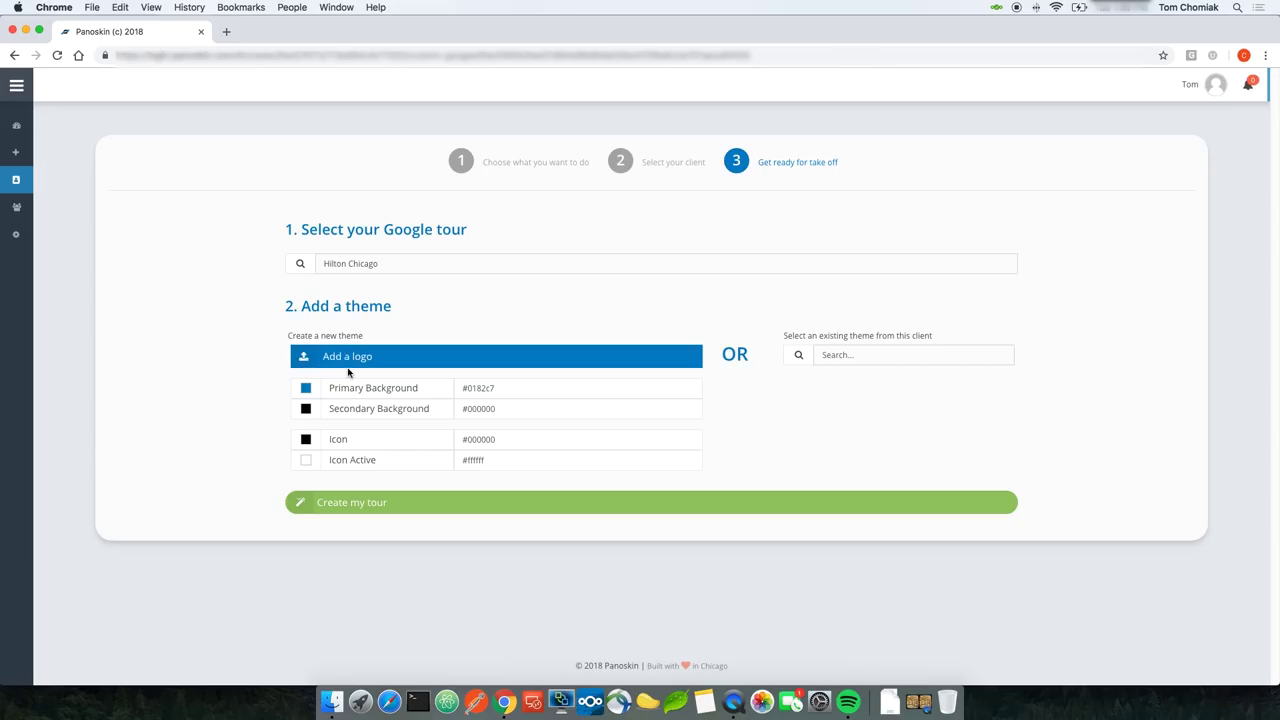
Step: Apply the existing Hilton Chicago theme and create the custom tour
click(830, 358)
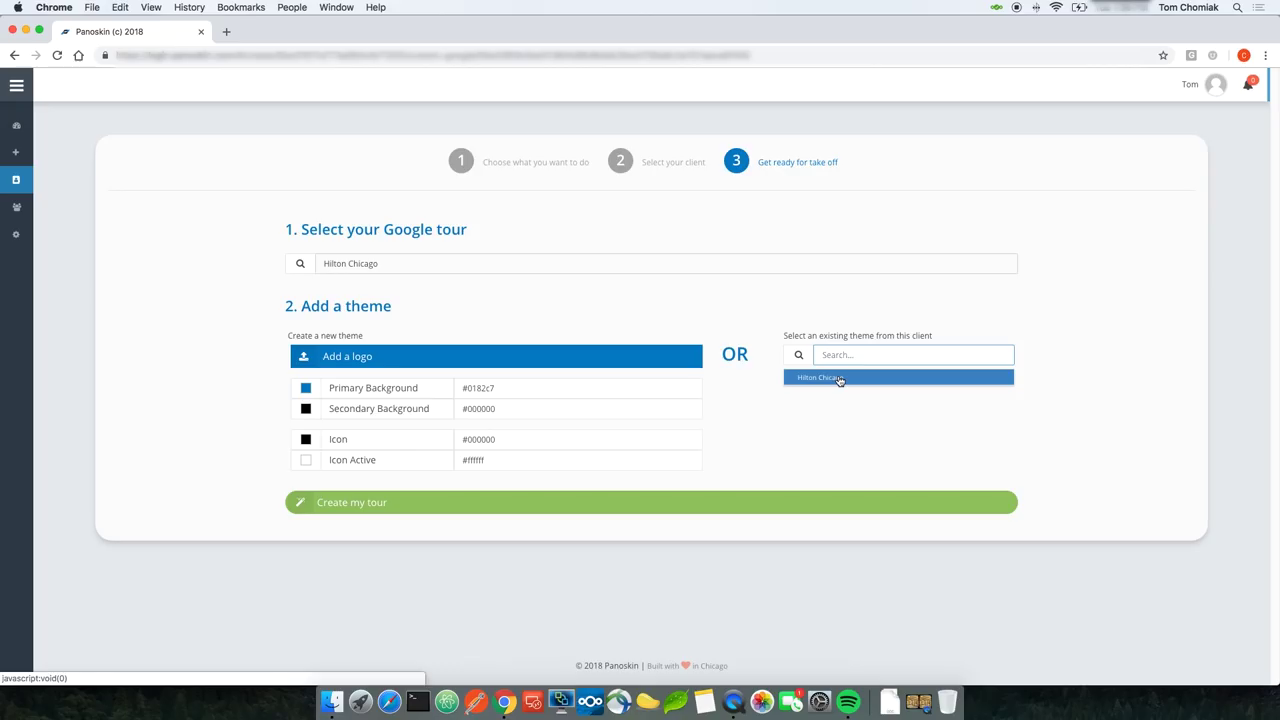
click(838, 379)
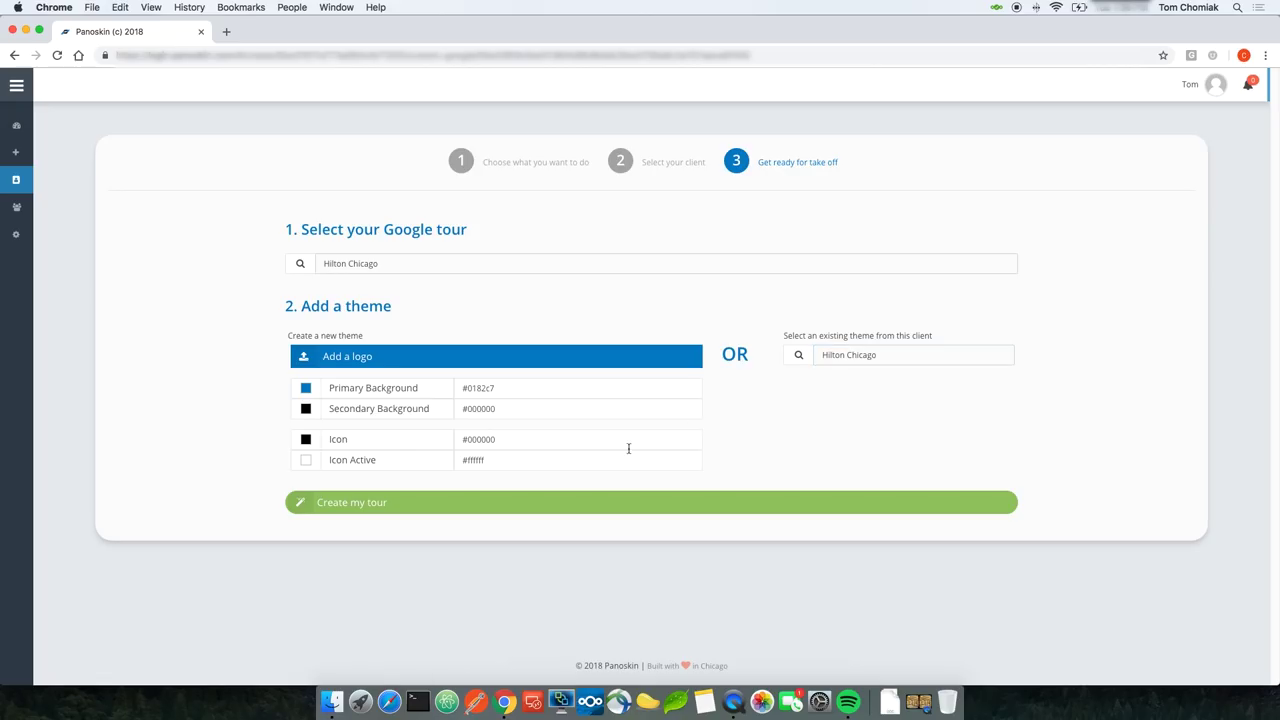
click(489, 503)
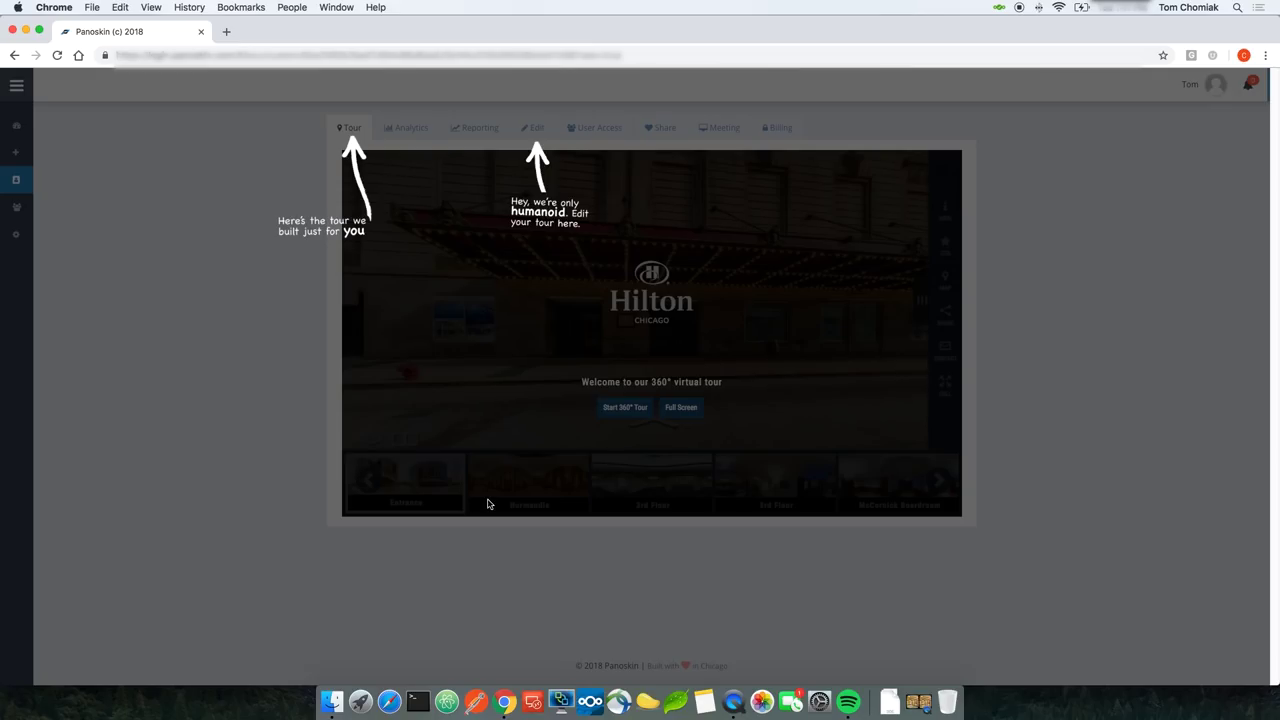
Step: Dismiss the onboarding tips and open the Hilton Chicago tour for editing
click(321, 336)
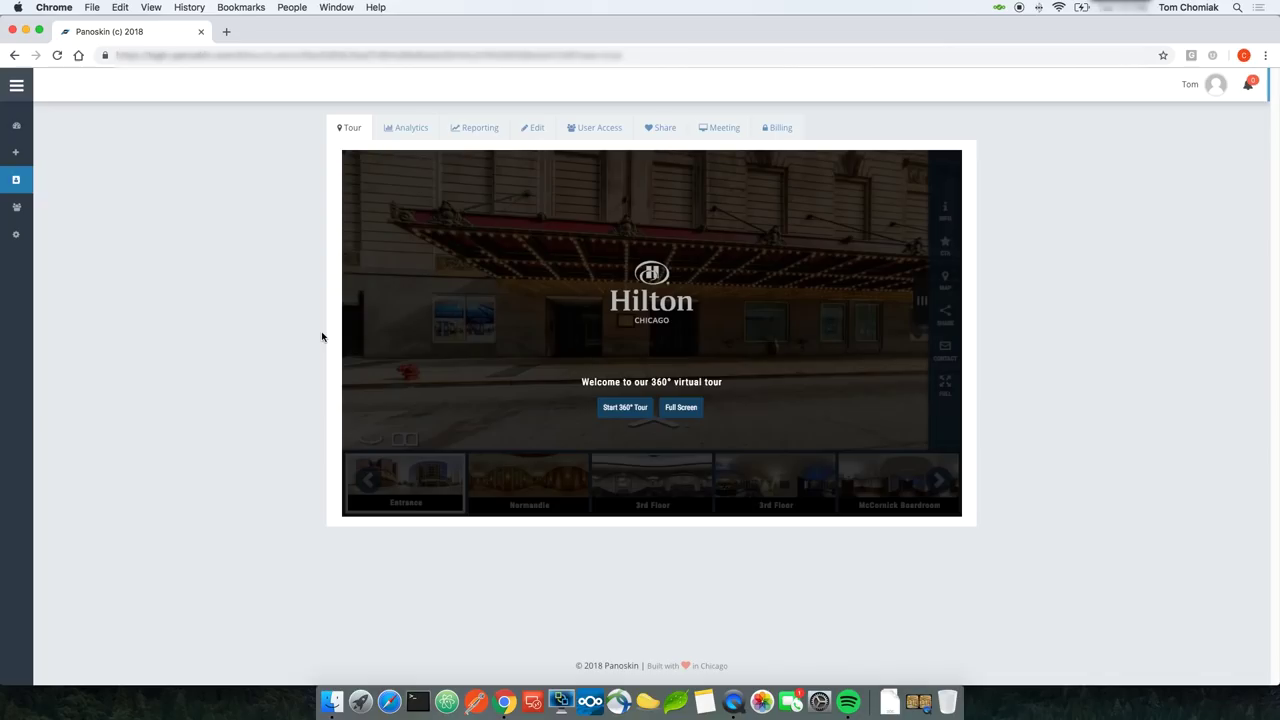
click(530, 130)
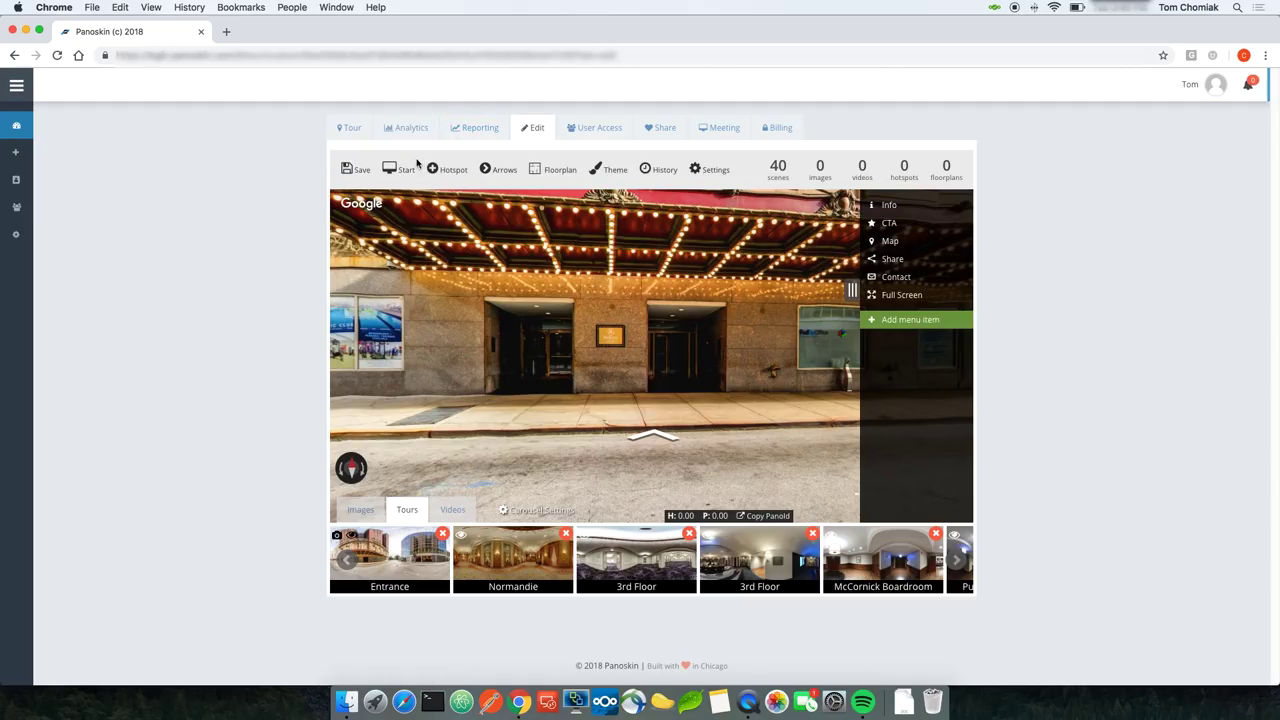
Step: Save the tour, then switch to the Normandie scene and adjust its panorama view
click(357, 175)
click(523, 560)
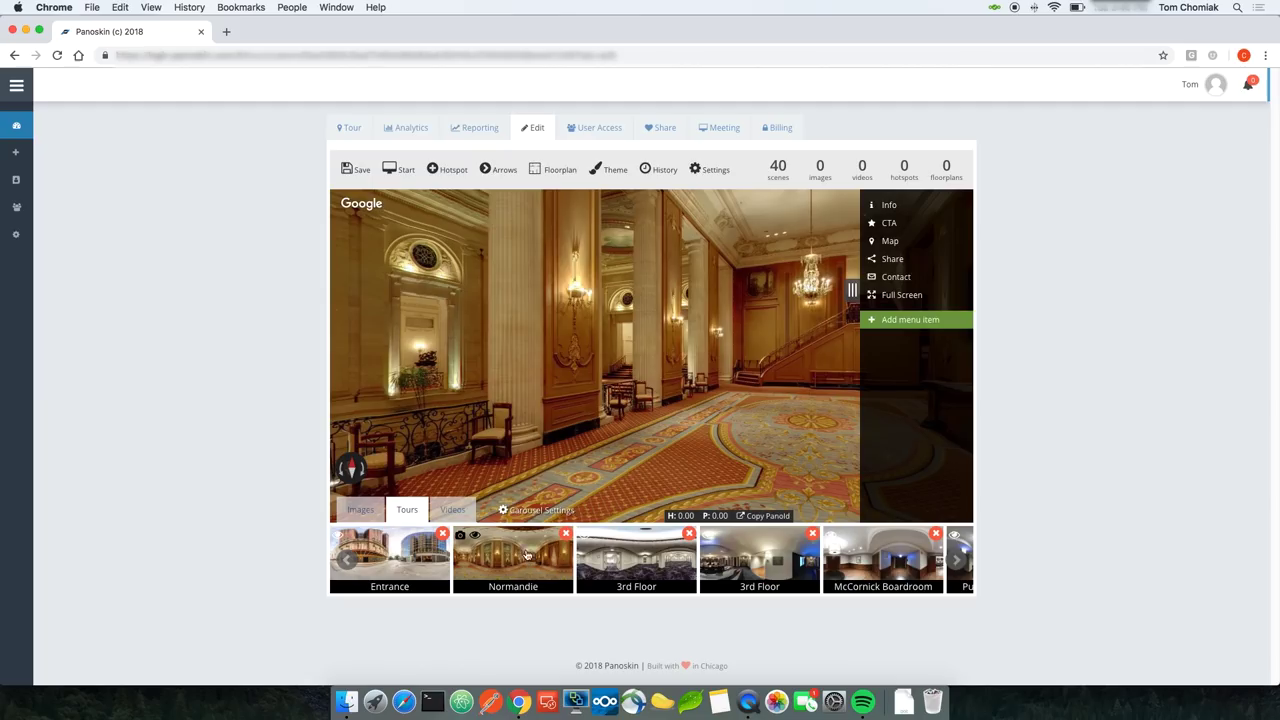
drag(637, 442, 596, 442)
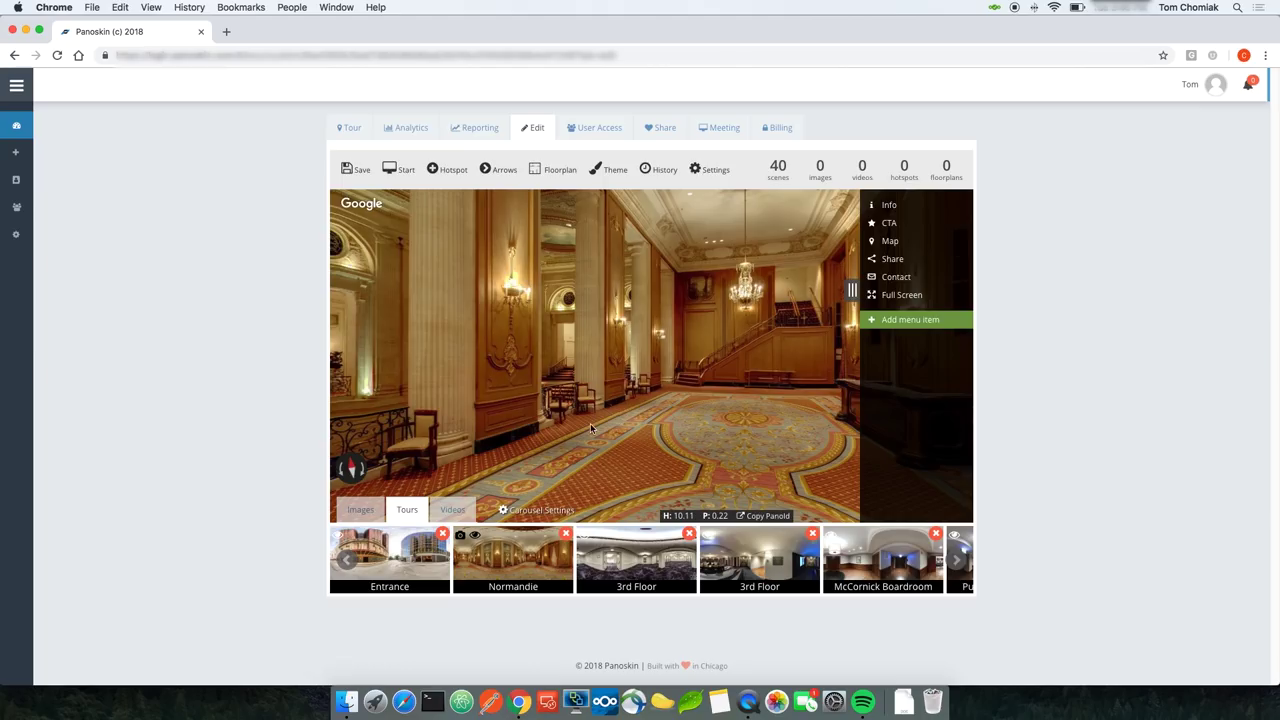
Step: Capture the Normandie view as start position, save with the start screen, and preview the tour
click(399, 170)
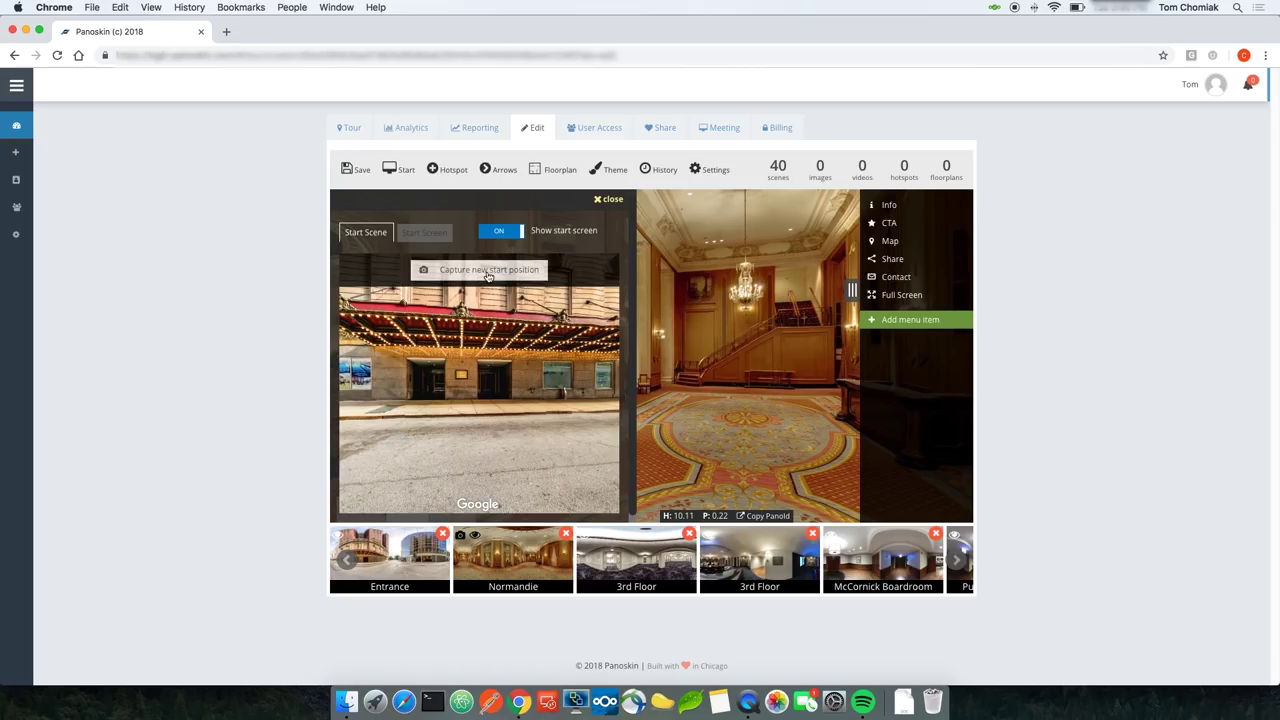
click(491, 271)
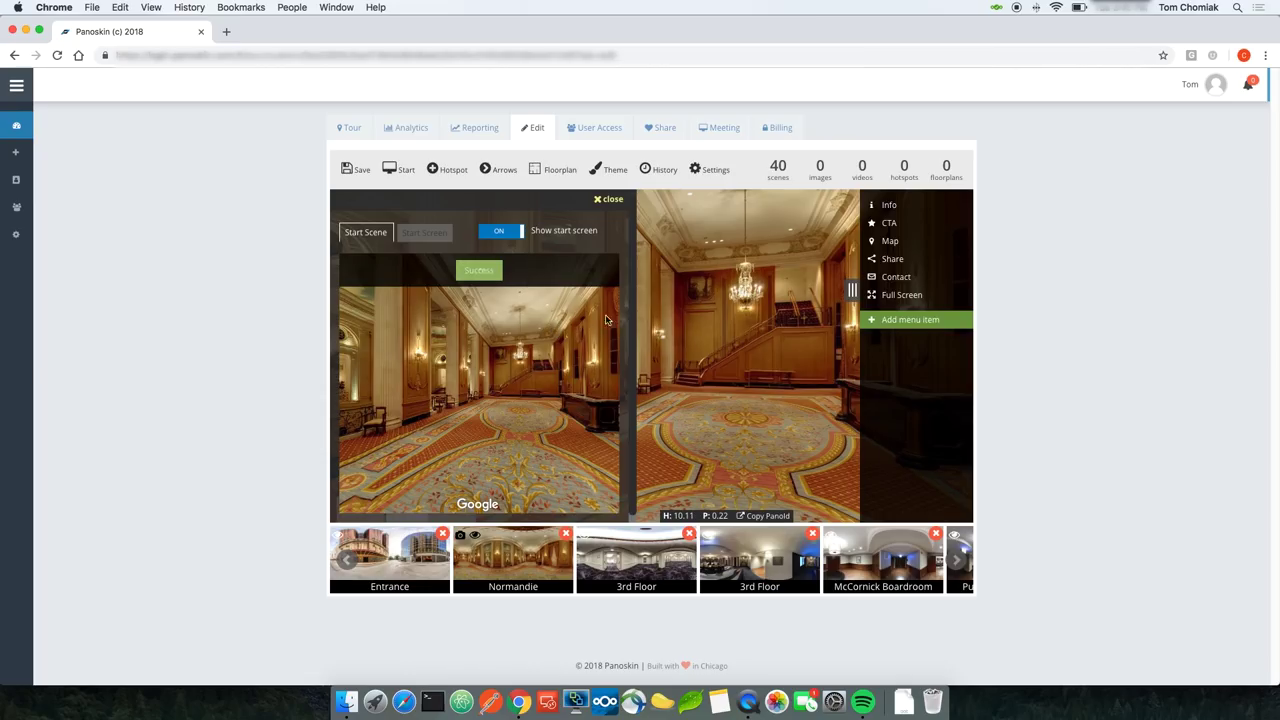
click(426, 233)
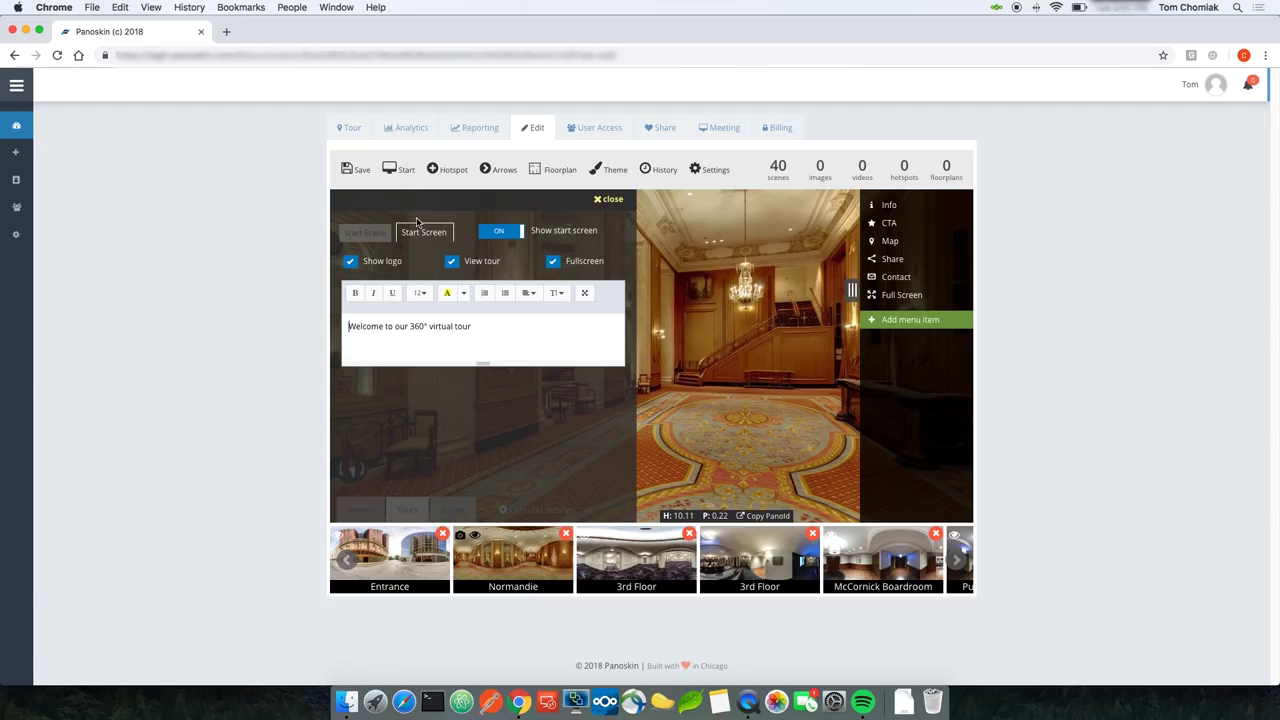
click(352, 175)
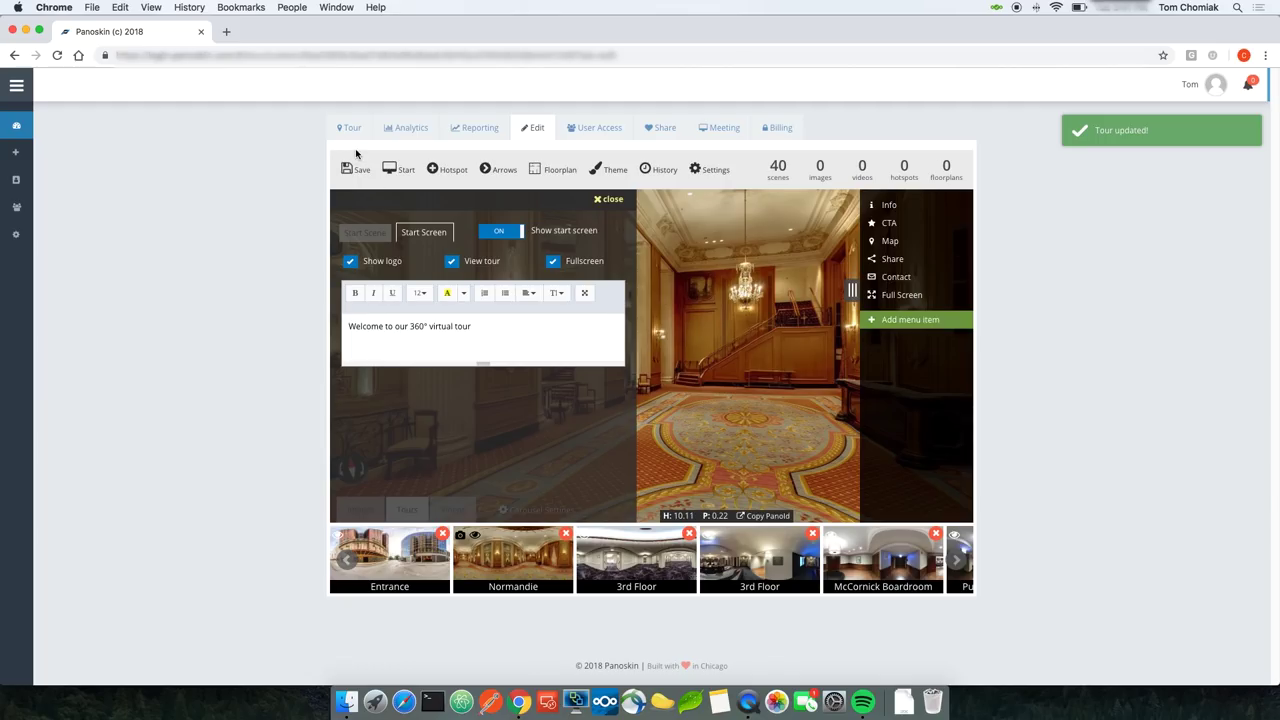
click(352, 130)
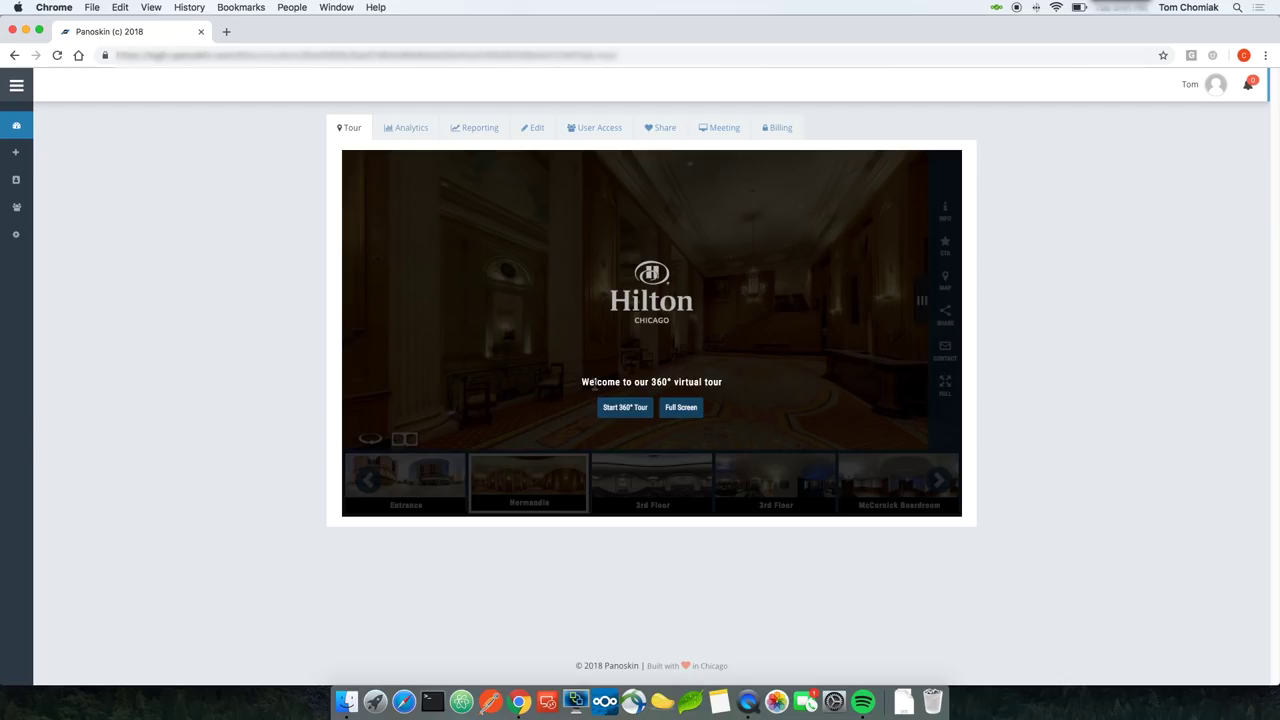
Step: Launch the 360° tour preview from its welcome screen, then go back to editing the Normandie scene
click(624, 408)
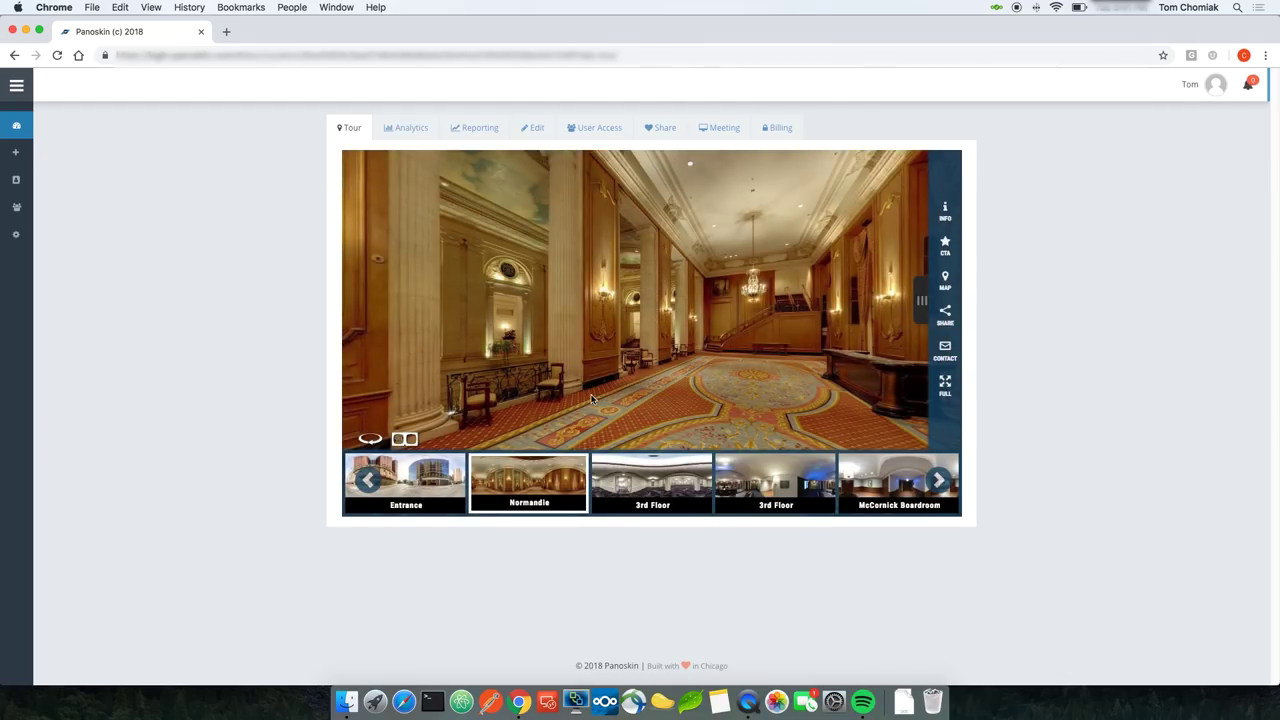
click(532, 130)
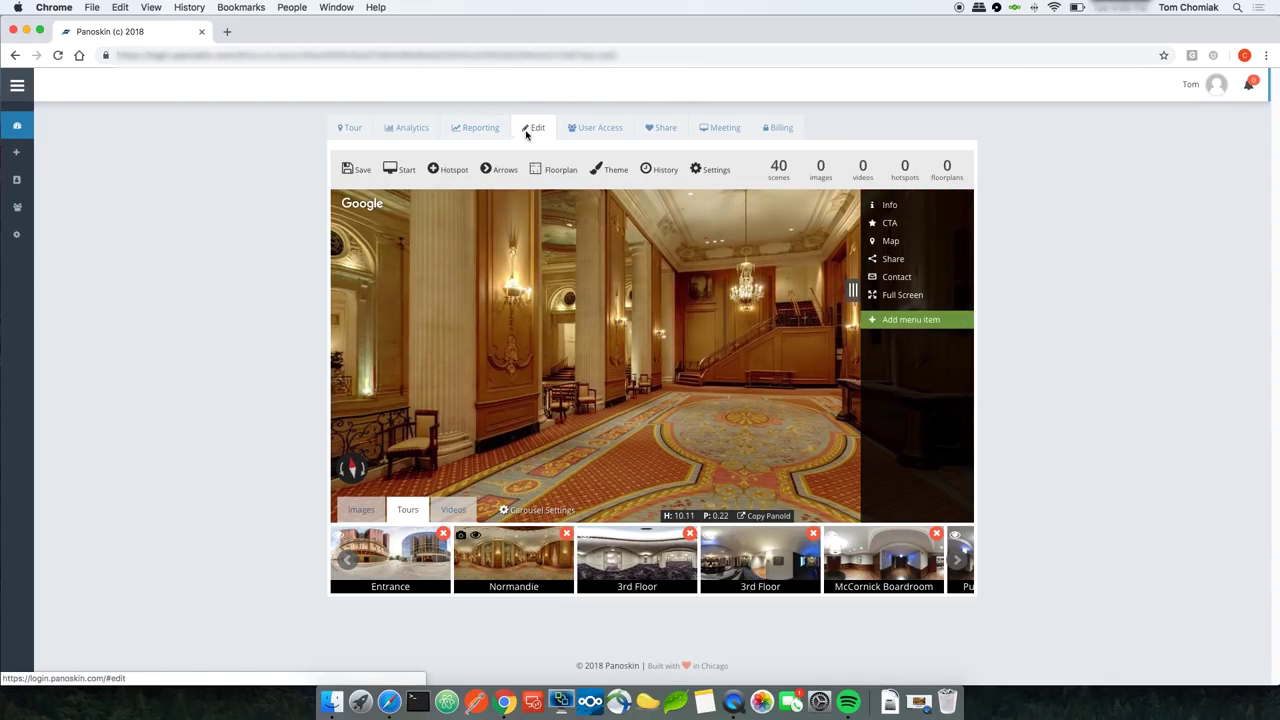
Step: Place a hotspot near the Normandie staircase at heading 14.13, pitch 1.85, and open its type choices
click(449, 172)
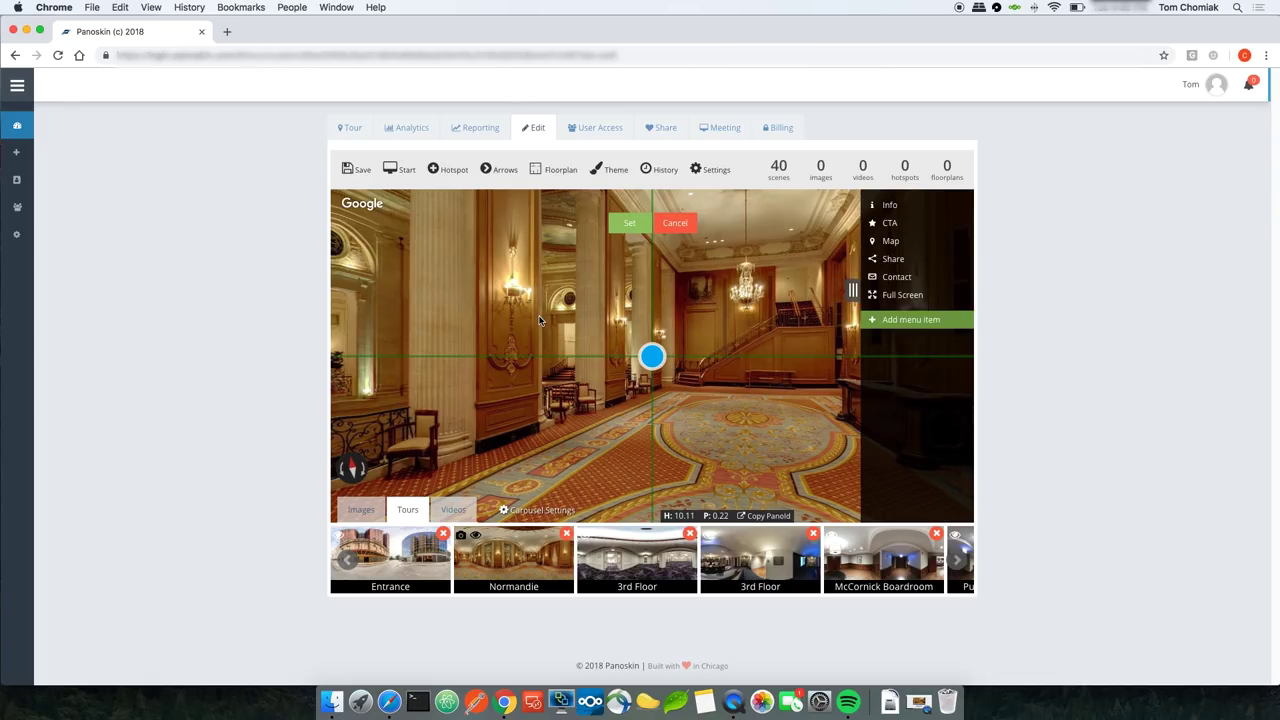
drag(604, 318, 575, 316)
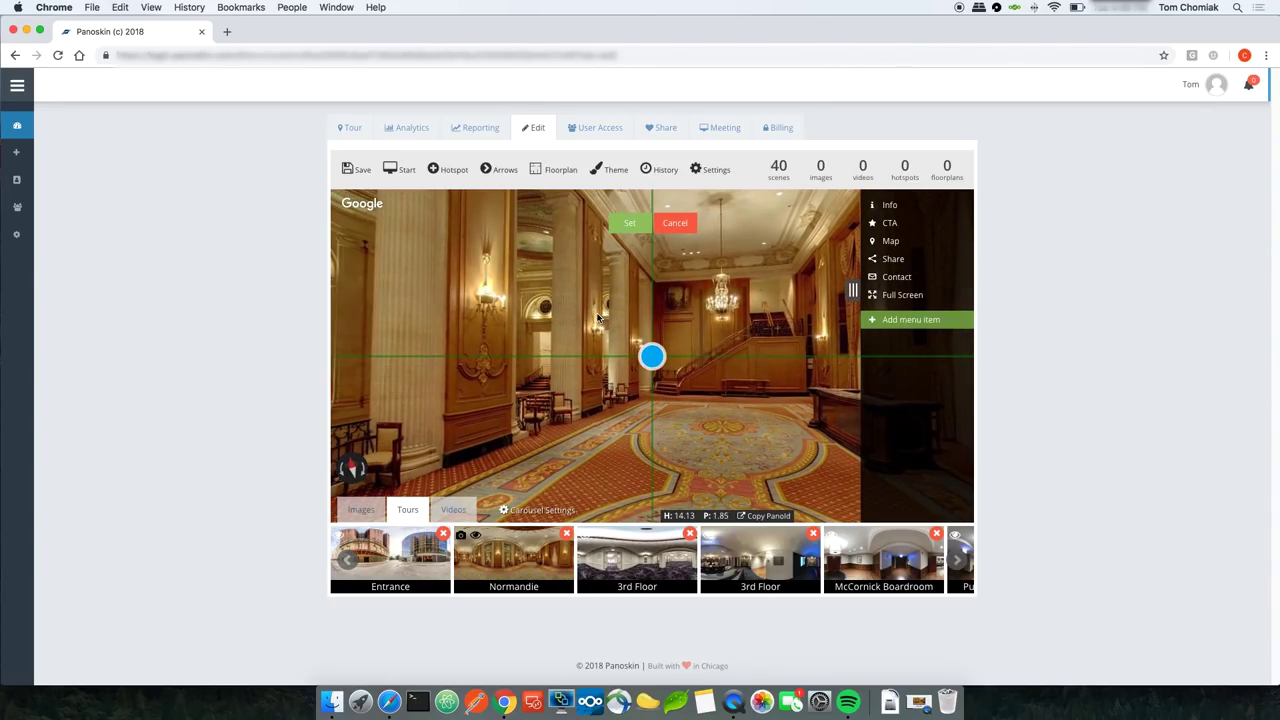
click(631, 226)
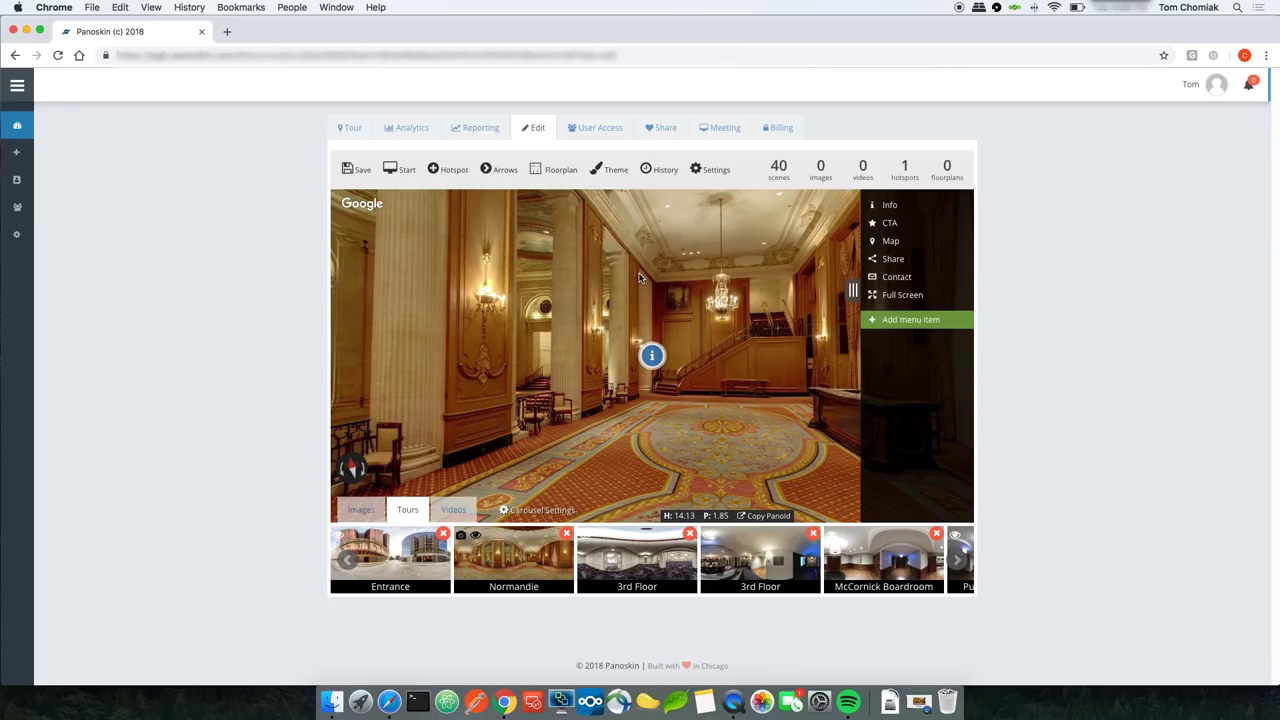
click(652, 357)
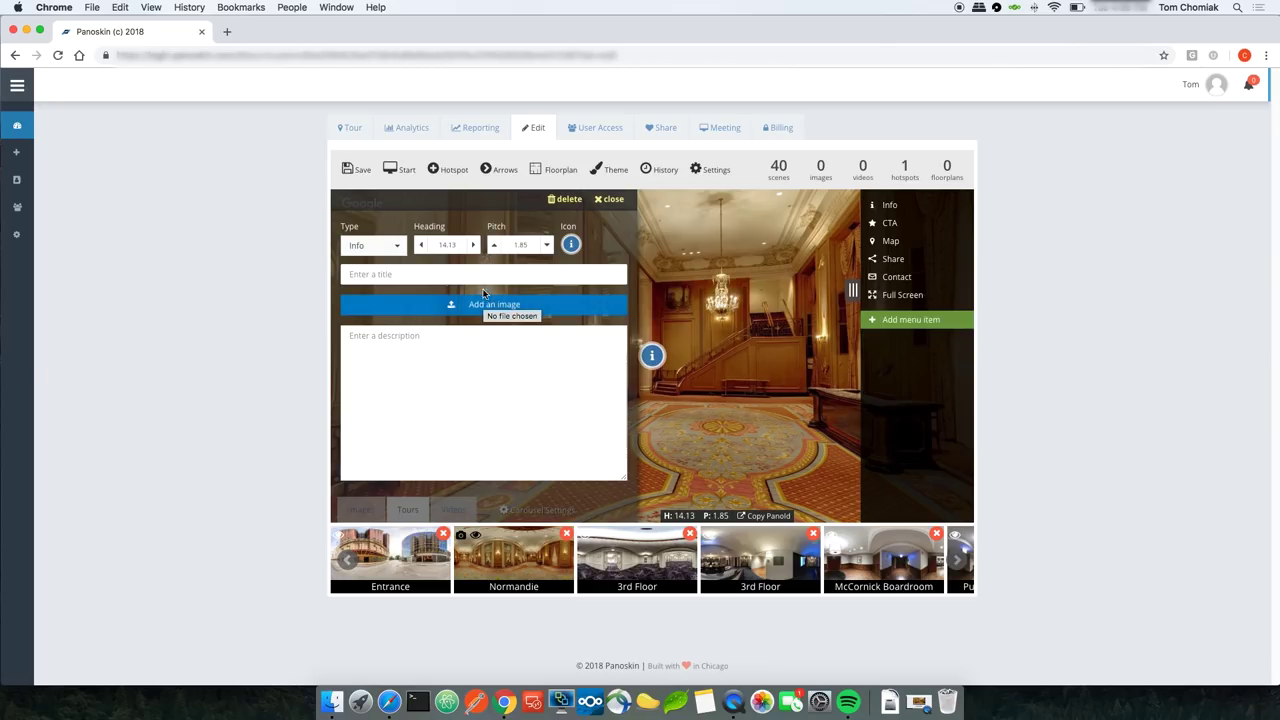
click(395, 249)
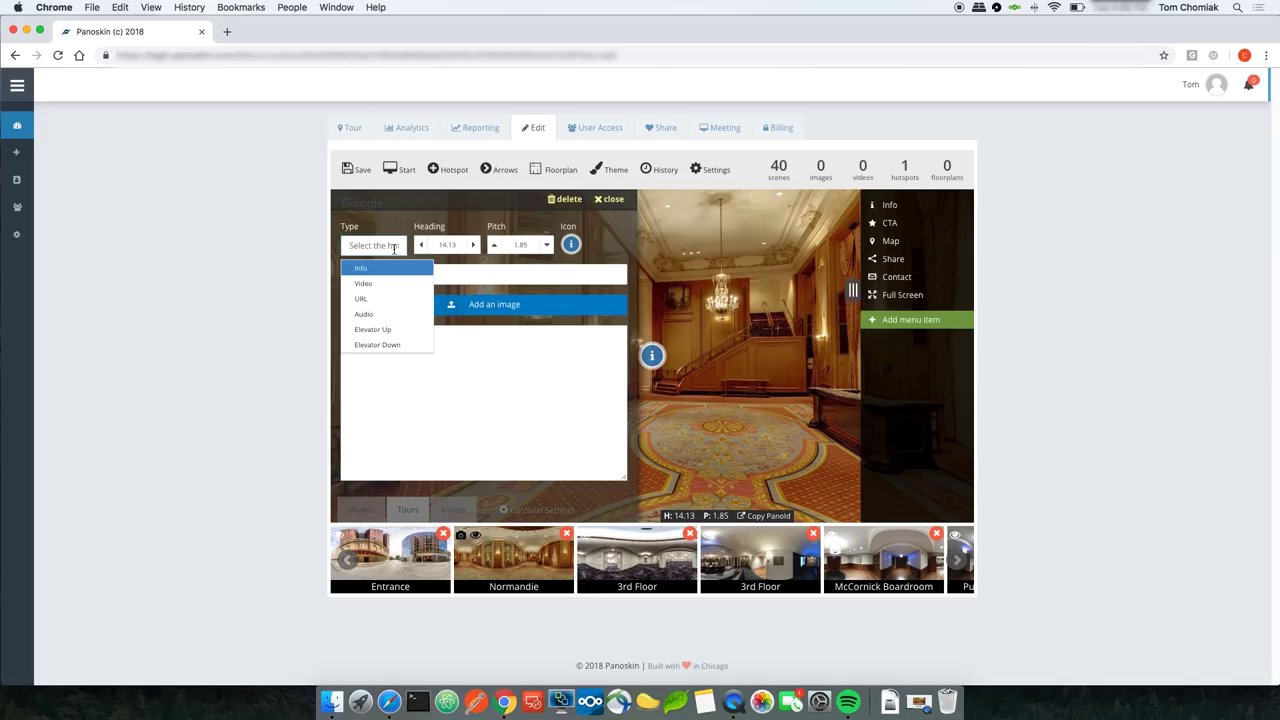
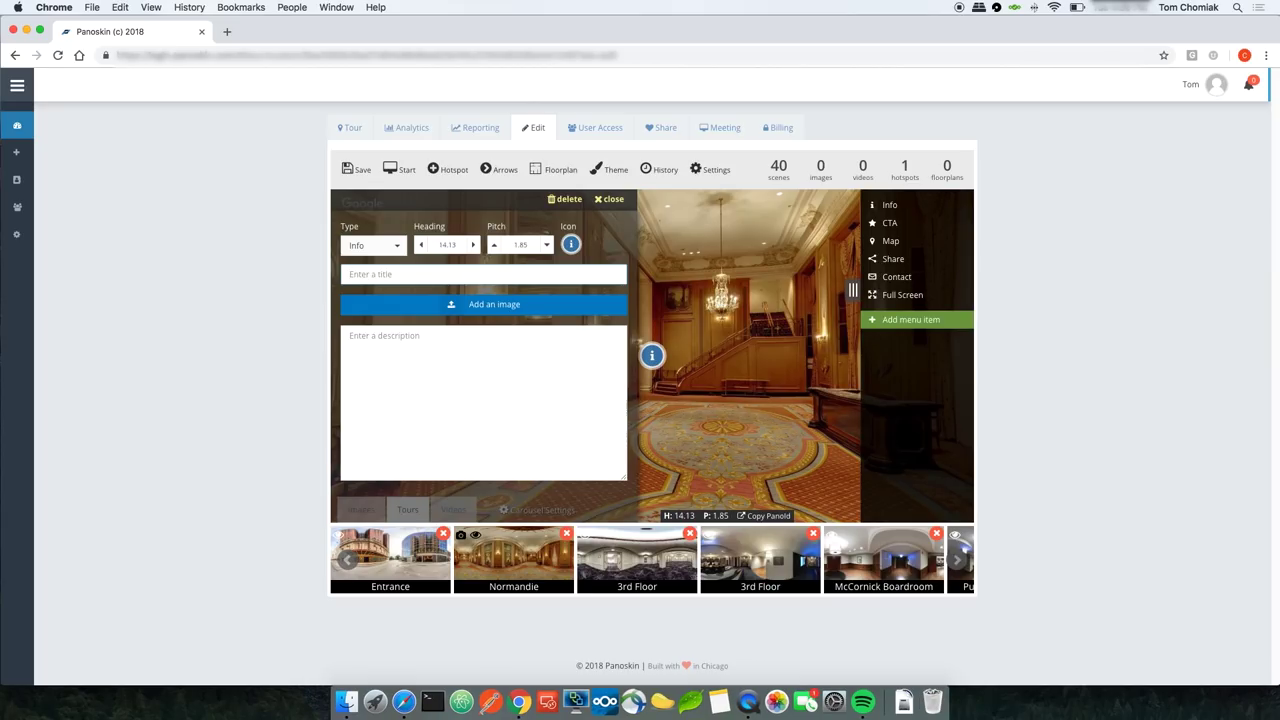
Step: Title the info hotspot 'Normandie Lounge', paste Lorem ipsum as its description, and pick an image
text(Normandie Lounge)
click(359, 336)
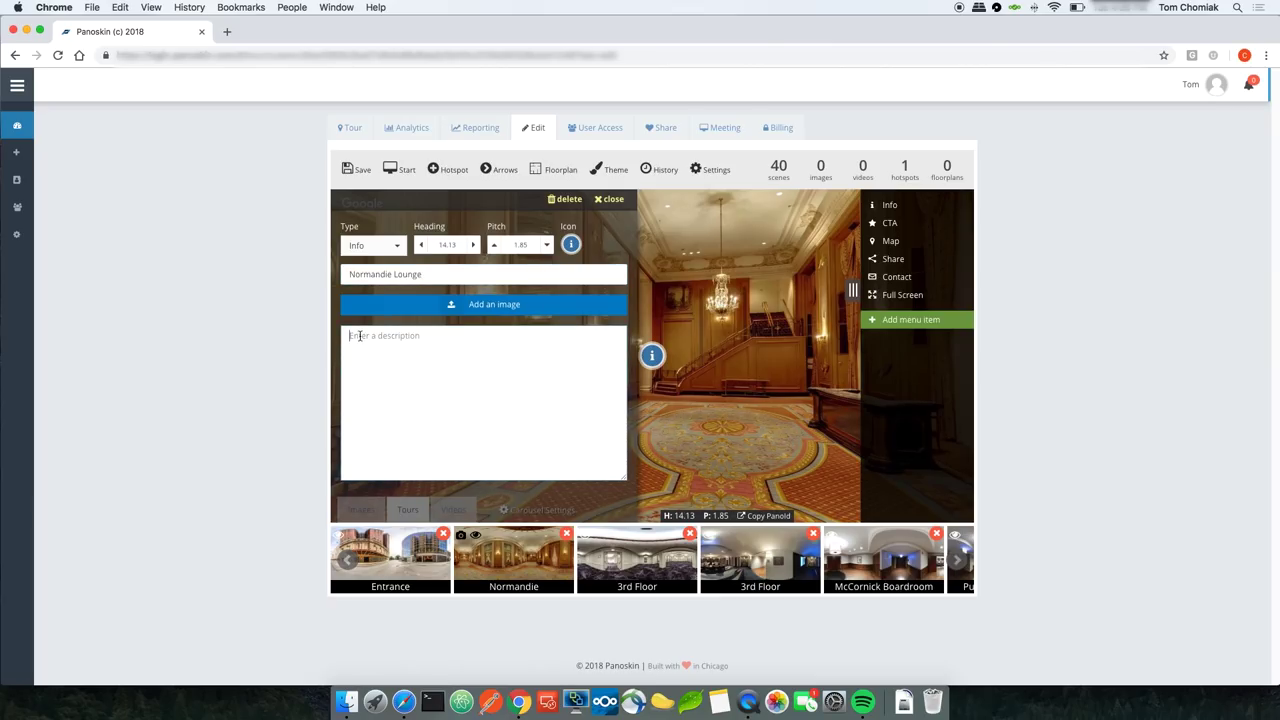
text(Lorem ipsum dolor sit amet, consectetur adipiscing elit, sed do eiusmod tempor incididunt ut labore et dolore magna aliqua. Ut enim ad minim veniam, quis nostrud exercitation ullamco laboris nisi ut aliquip ex ea commodo consequat. Duis aute irure dolor in reprehenderit in voluptate velit esse cillum dolore eu fugiat nulla pariatur. Excepteur sint occaecat cupidatat non proident, sunt in culpa qui officia deserunt mollit anim id est laborum.)
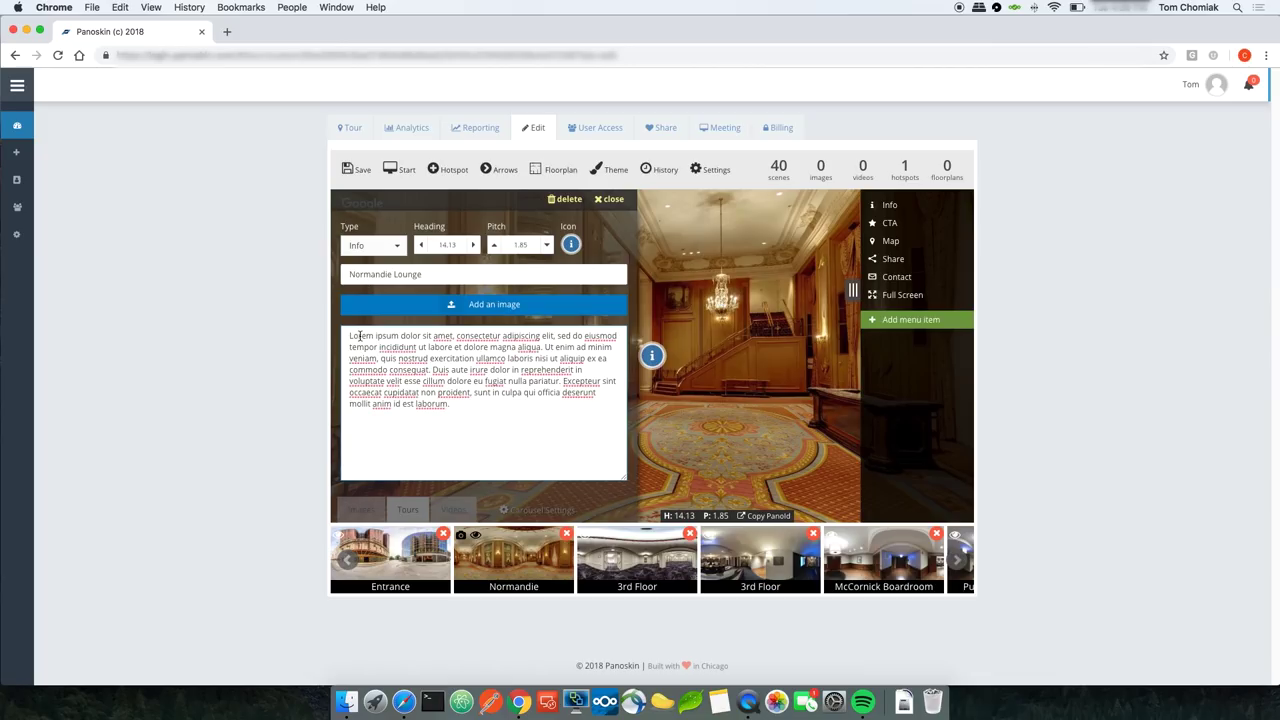
click(472, 308)
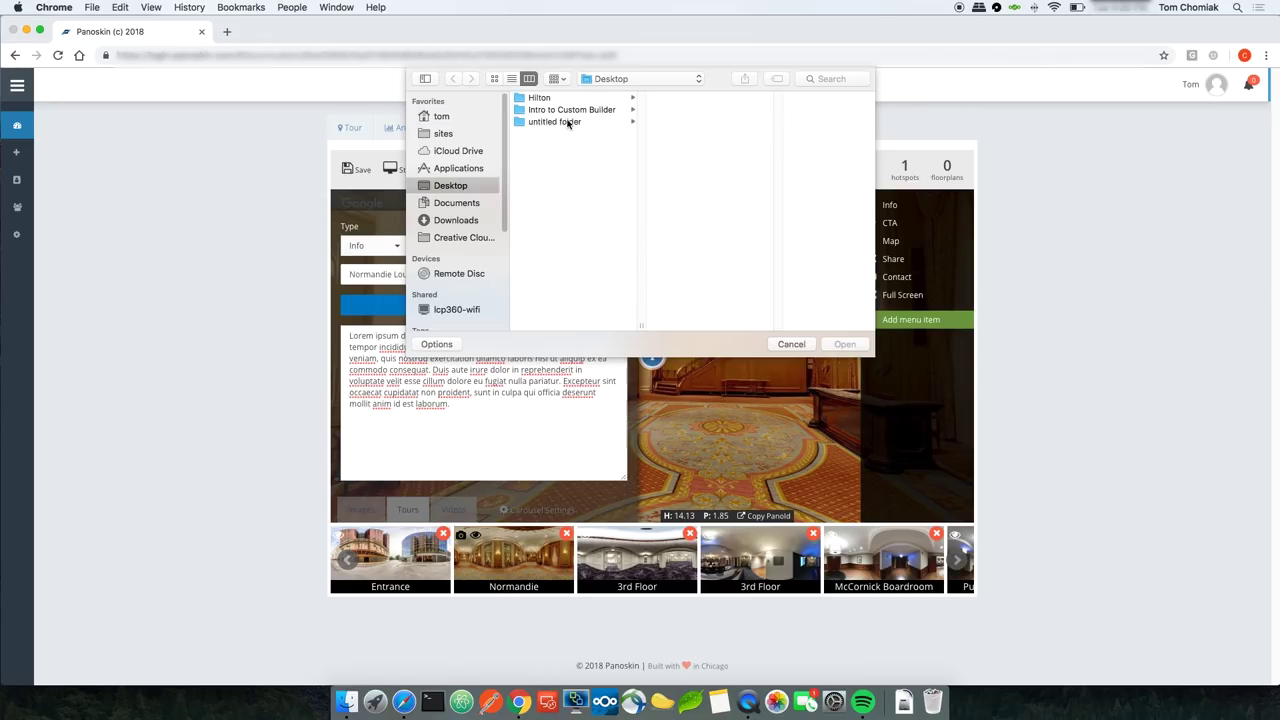
Step: Add normandie lounge.jpg from the Hilton folder, cropped around the grand staircase
click(549, 100)
double_click(676, 110)
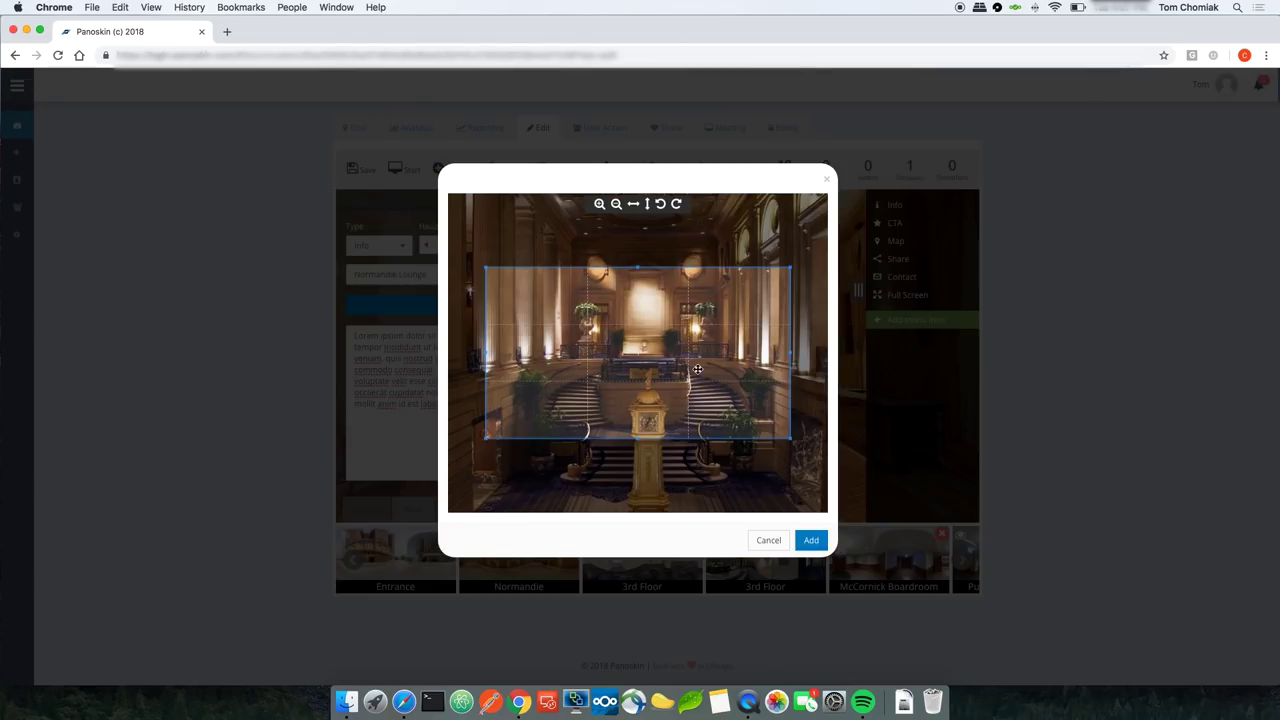
drag(655, 362, 633, 323)
drag(767, 397, 748, 408)
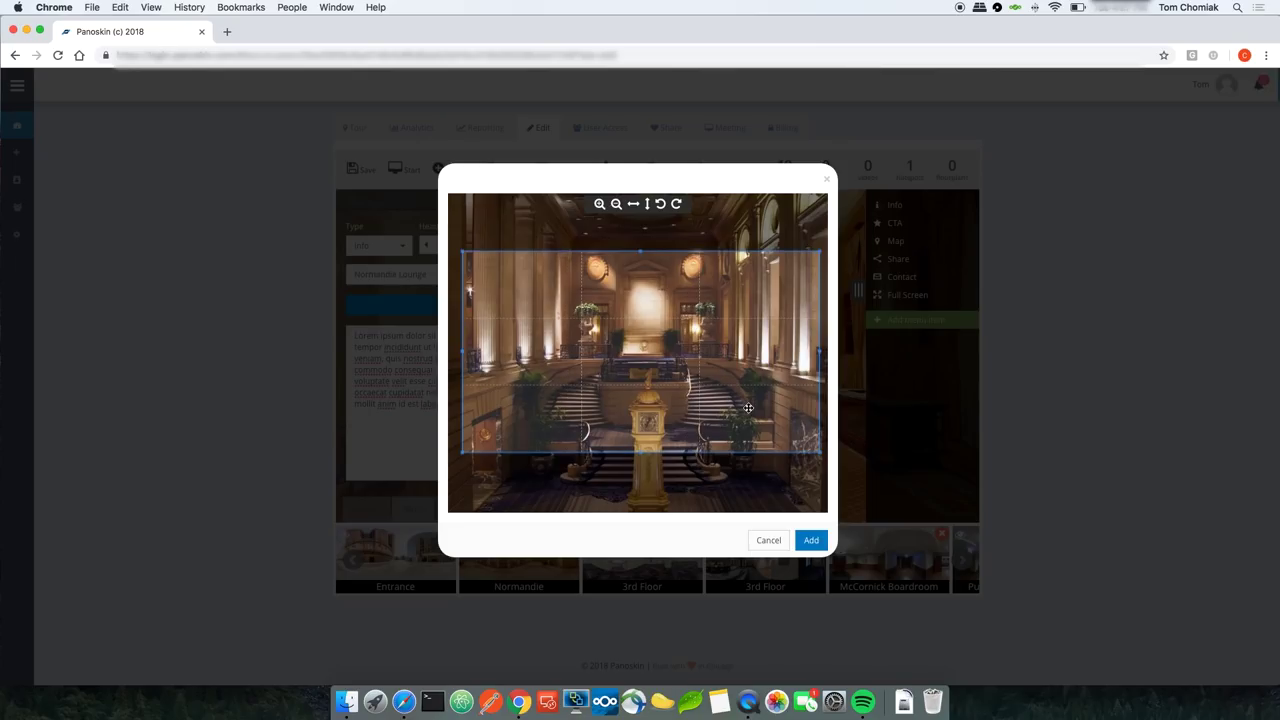
drag(821, 253, 825, 246)
drag(768, 288, 764, 288)
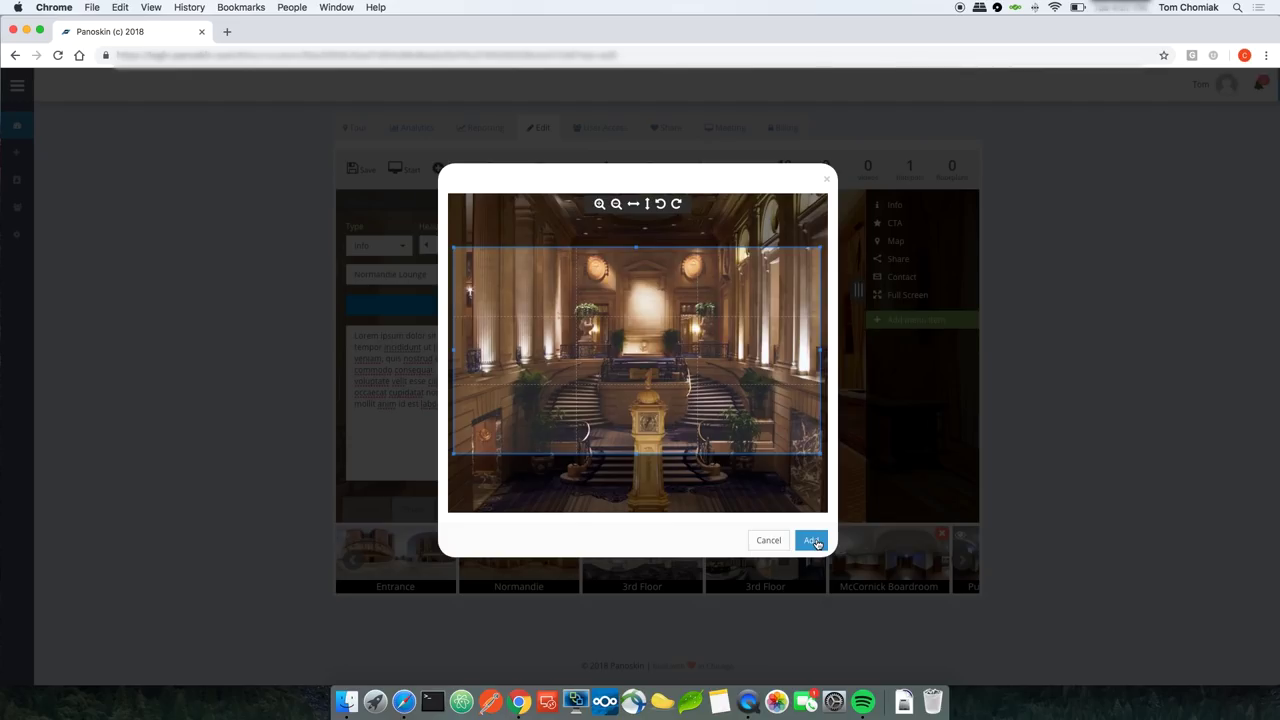
click(812, 541)
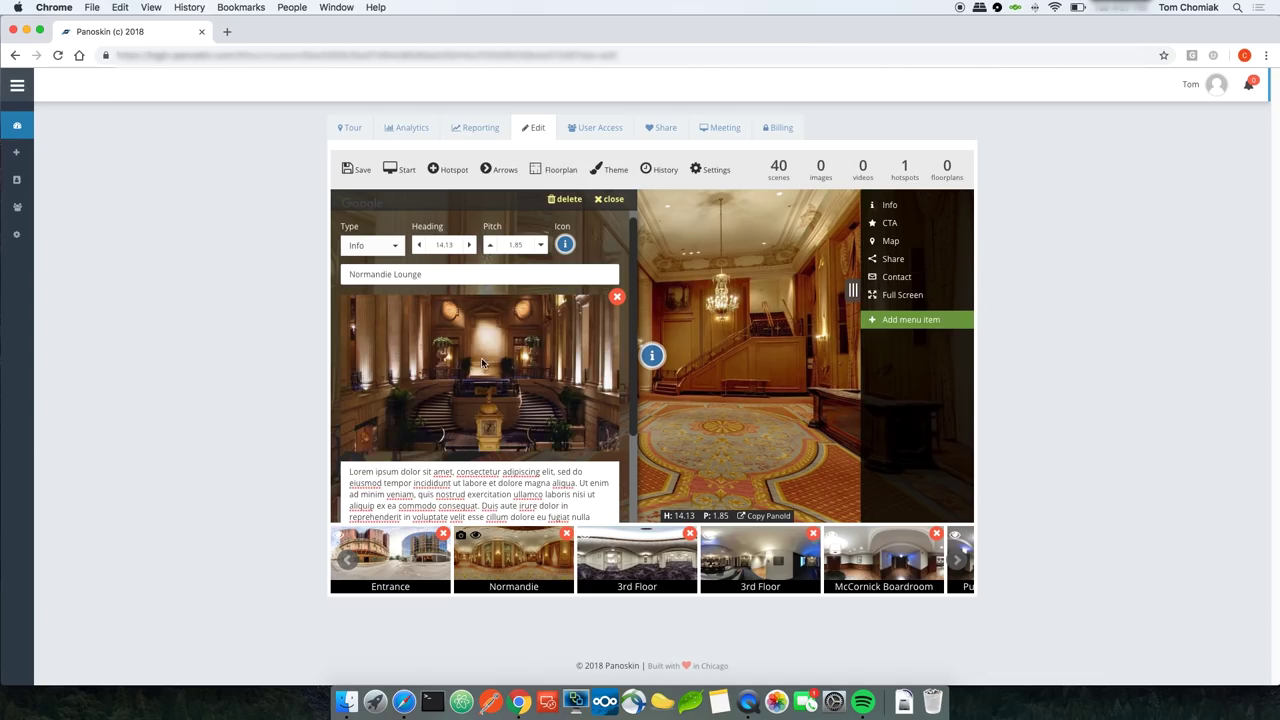
Step: Save the tour with the finished Normandie Lounge hotspot
scroll(481, 357, down, 3)
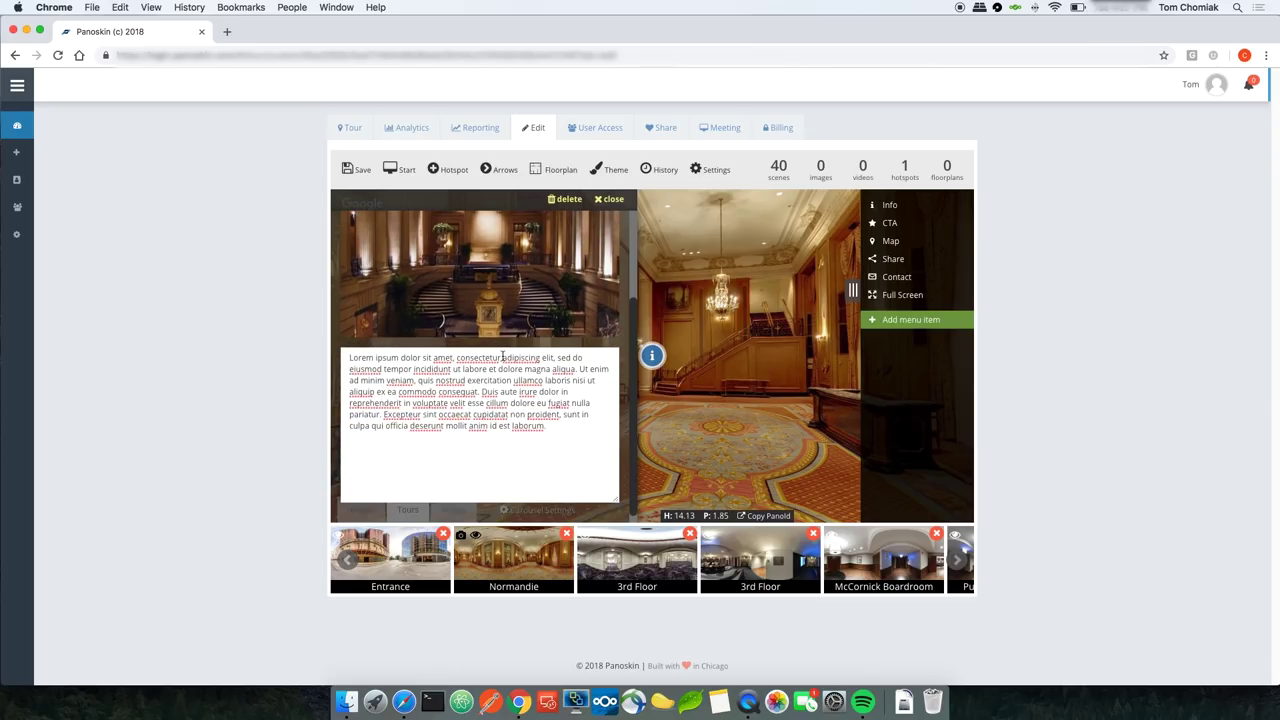
scroll(469, 300, up, 3)
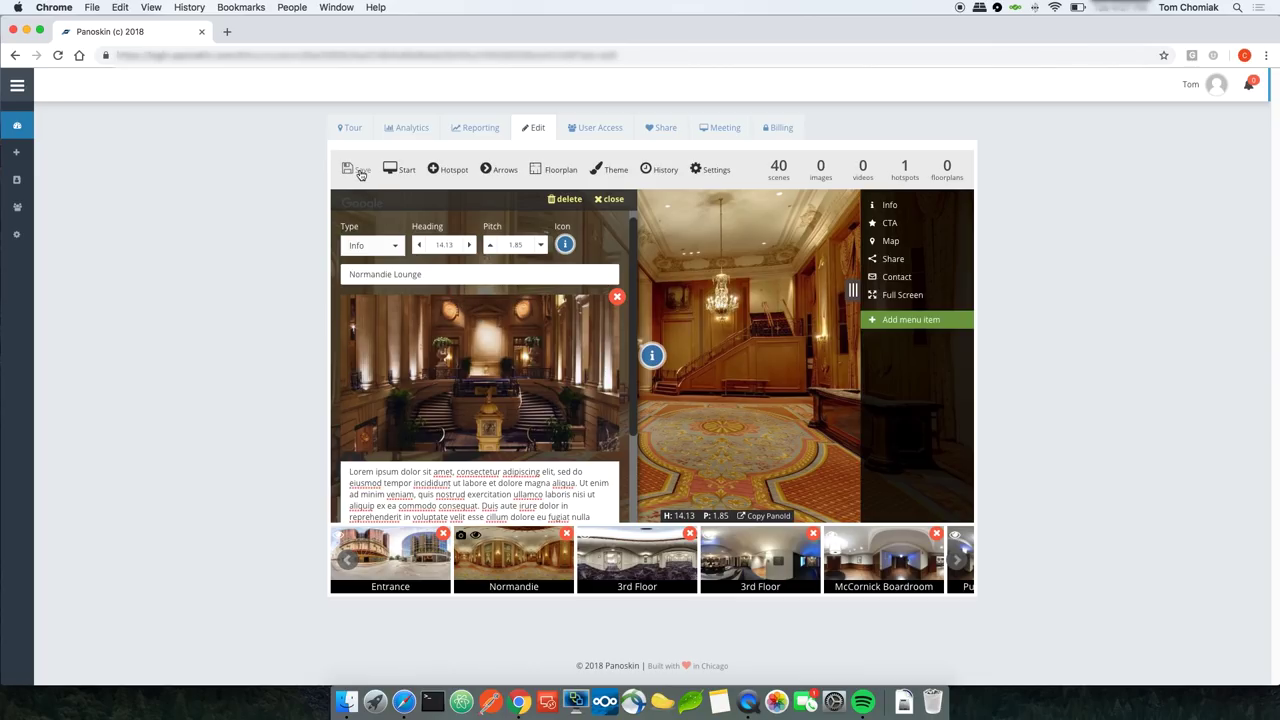
click(361, 174)
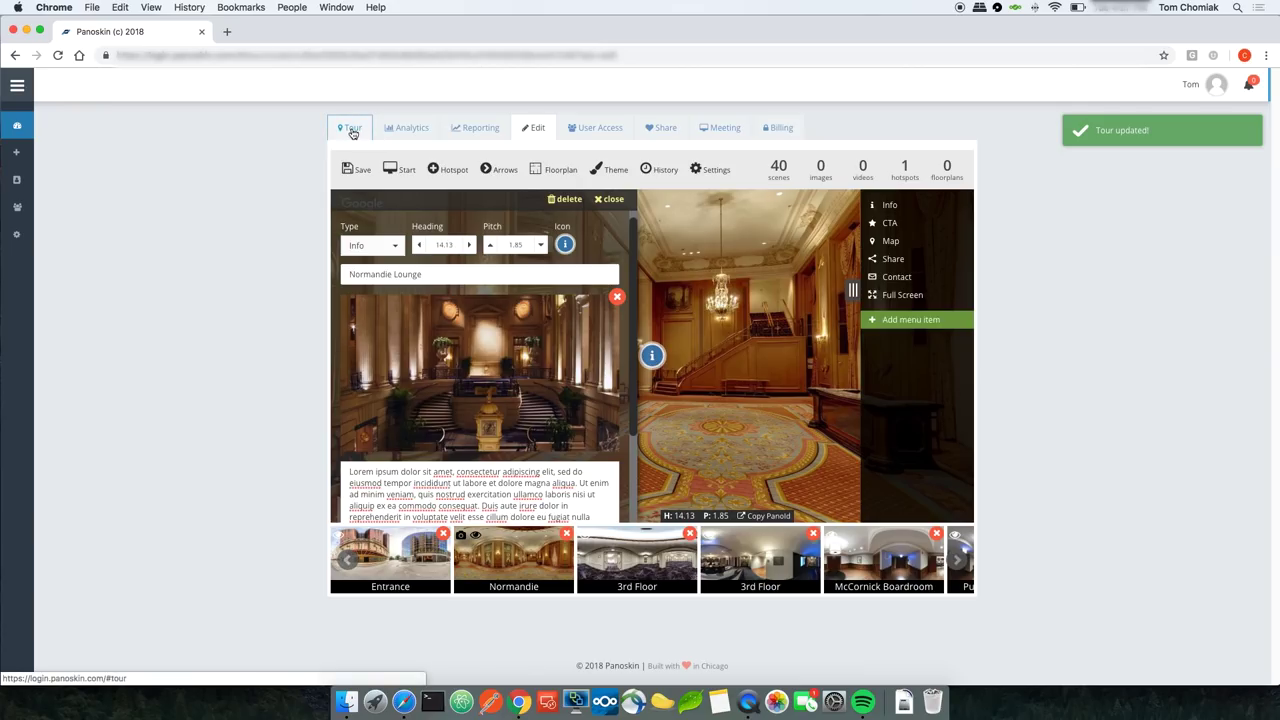
Step: Preview the live 360° tour, check the Normandie Lounge hotspot, then return to editing
click(352, 133)
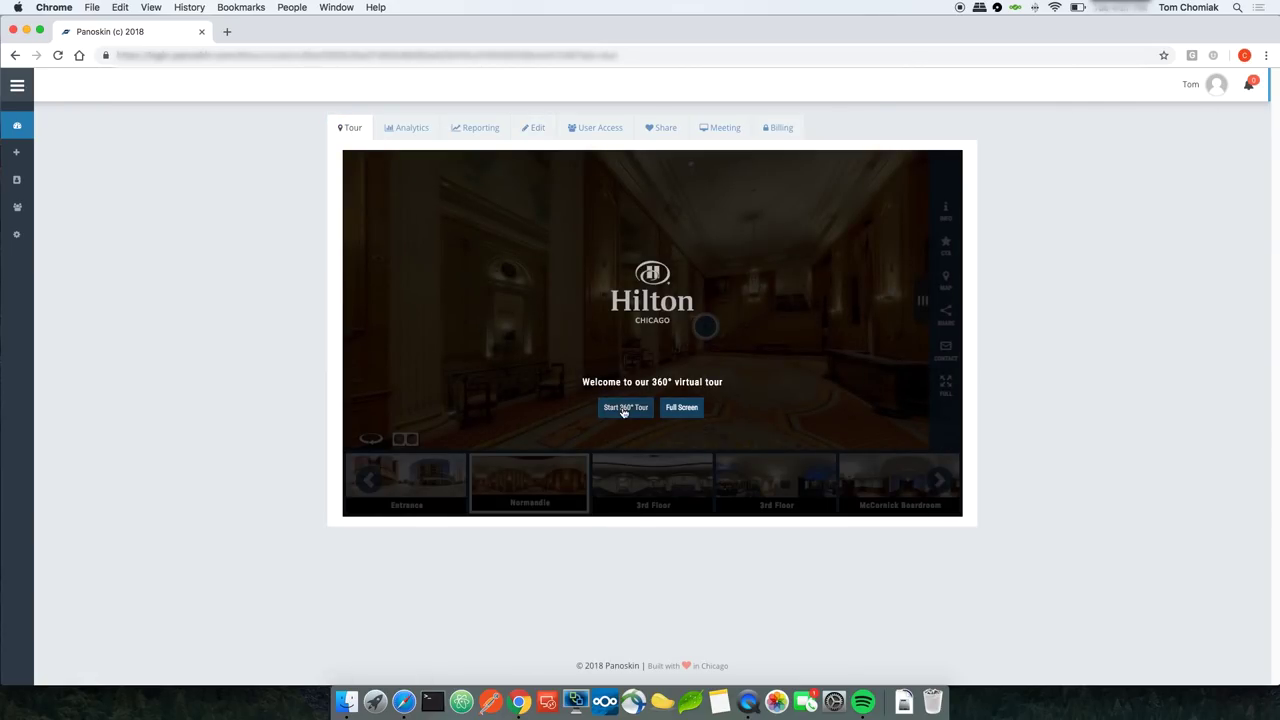
click(624, 408)
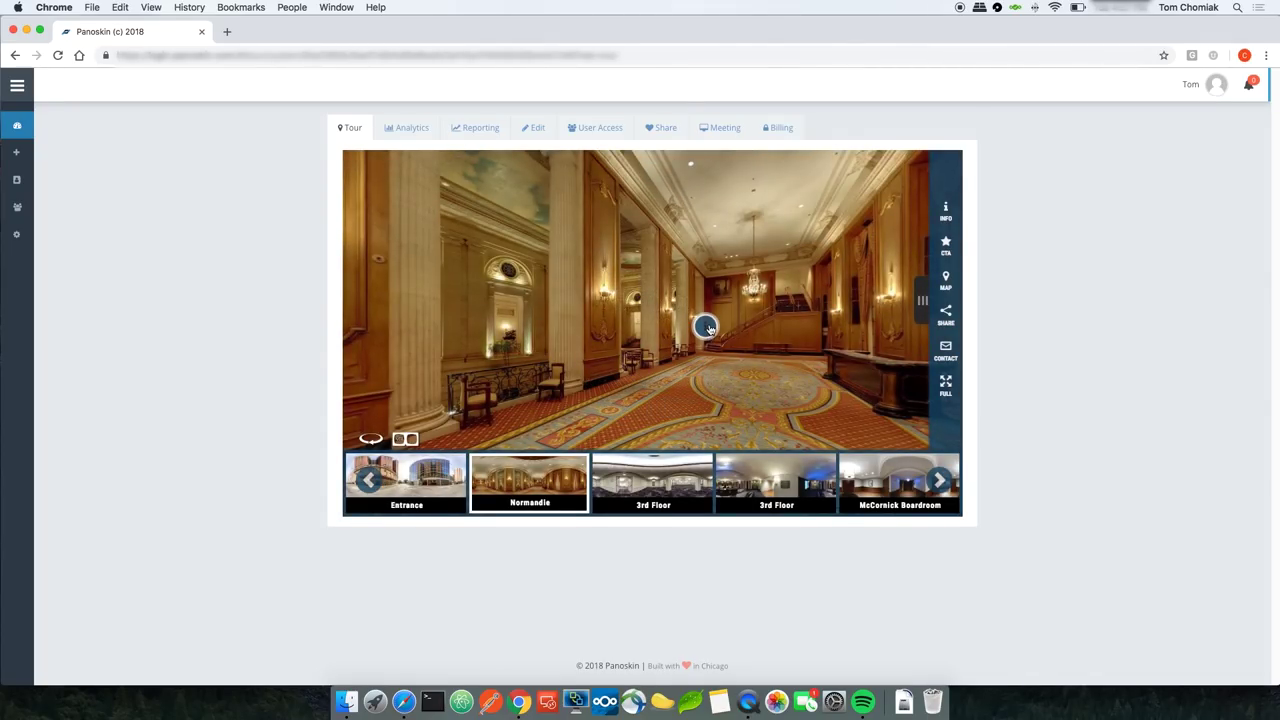
click(707, 327)
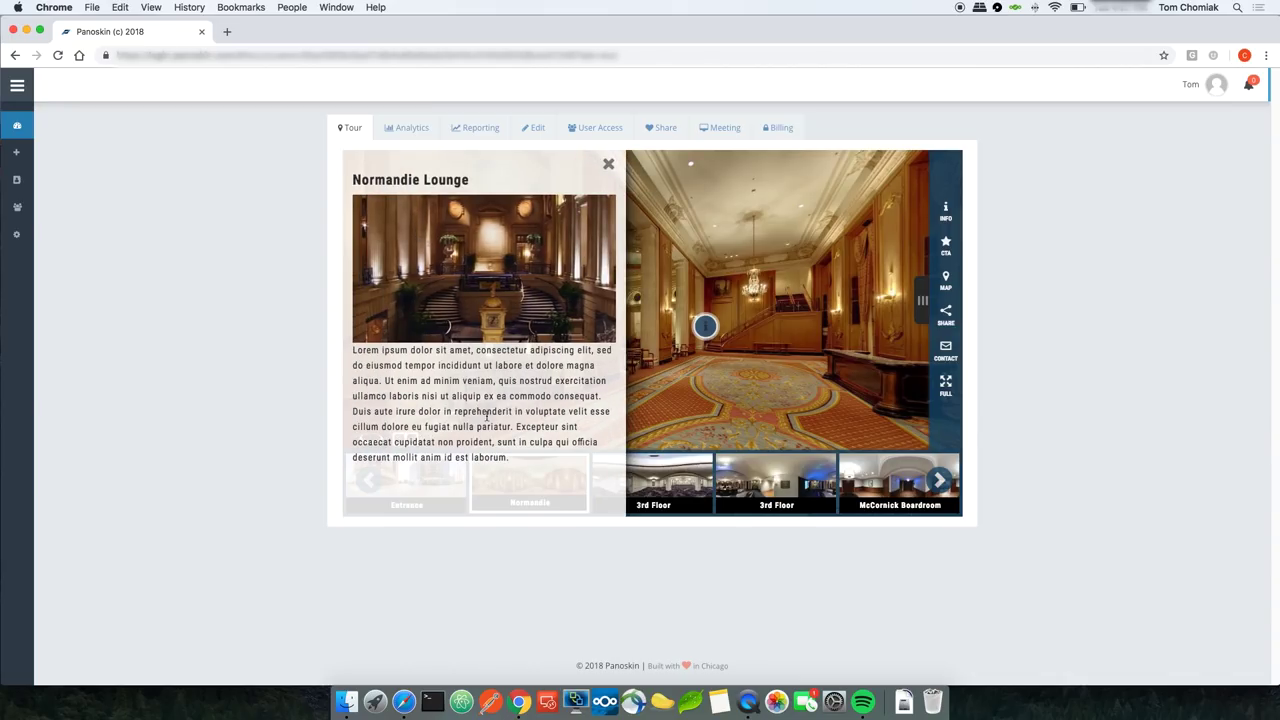
click(608, 164)
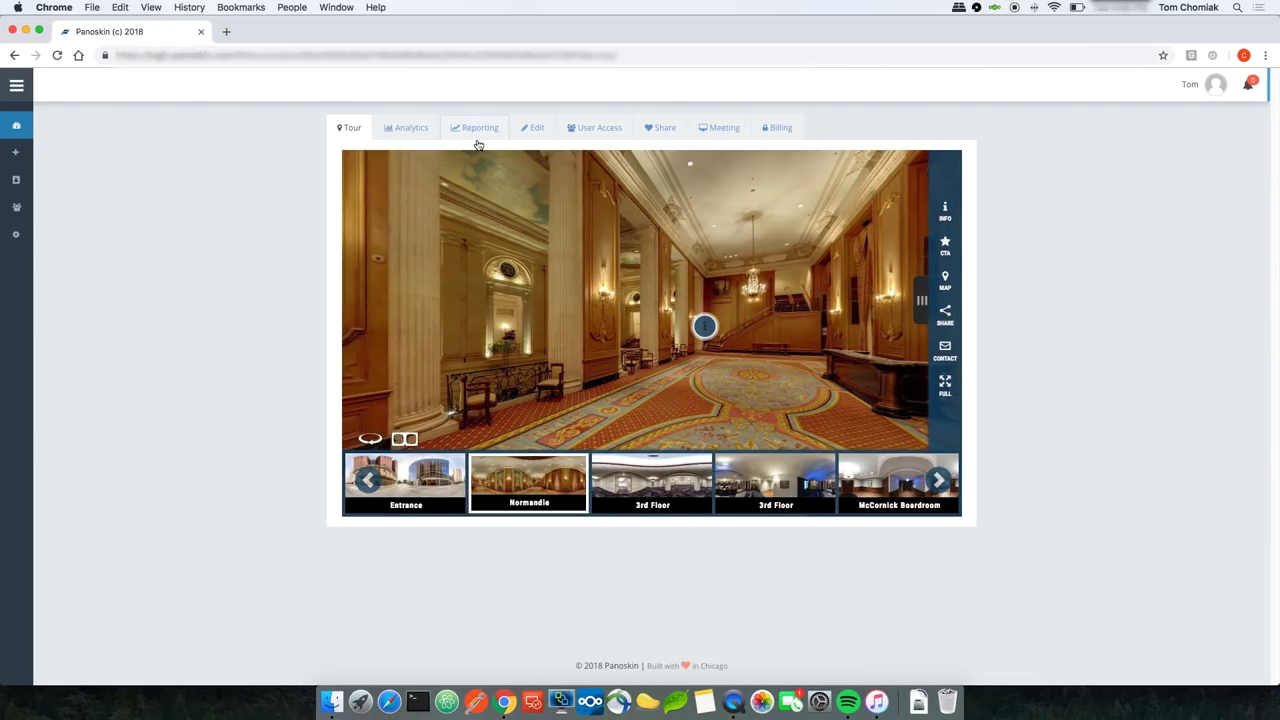
click(527, 129)
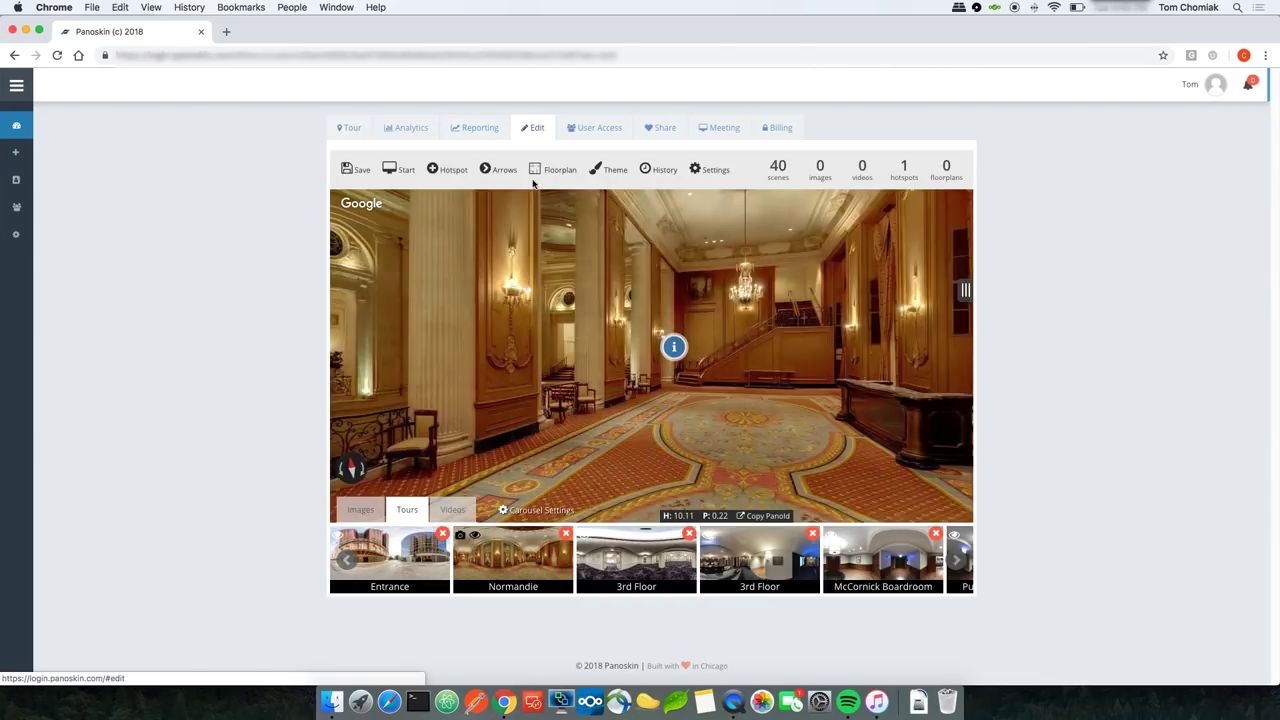
Step: Place a new hotspot in the Normandie scene and set its type to Video
click(447, 169)
drag(519, 251, 520, 264)
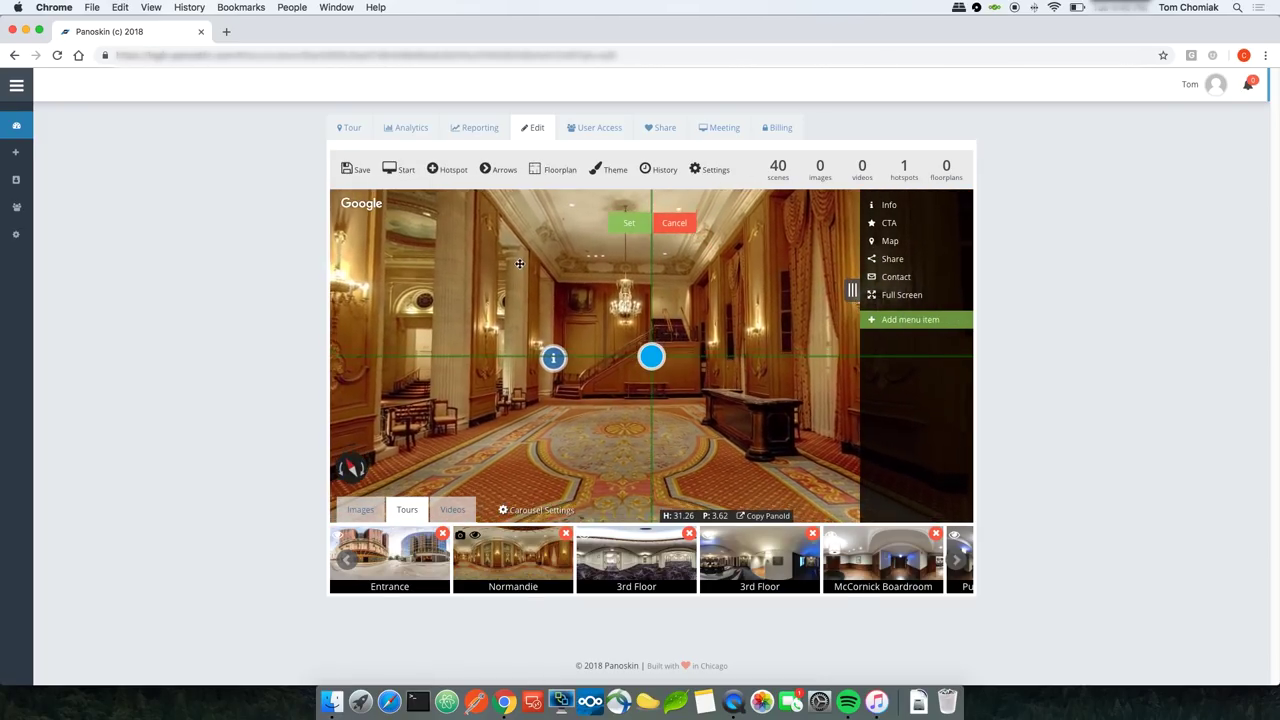
click(626, 223)
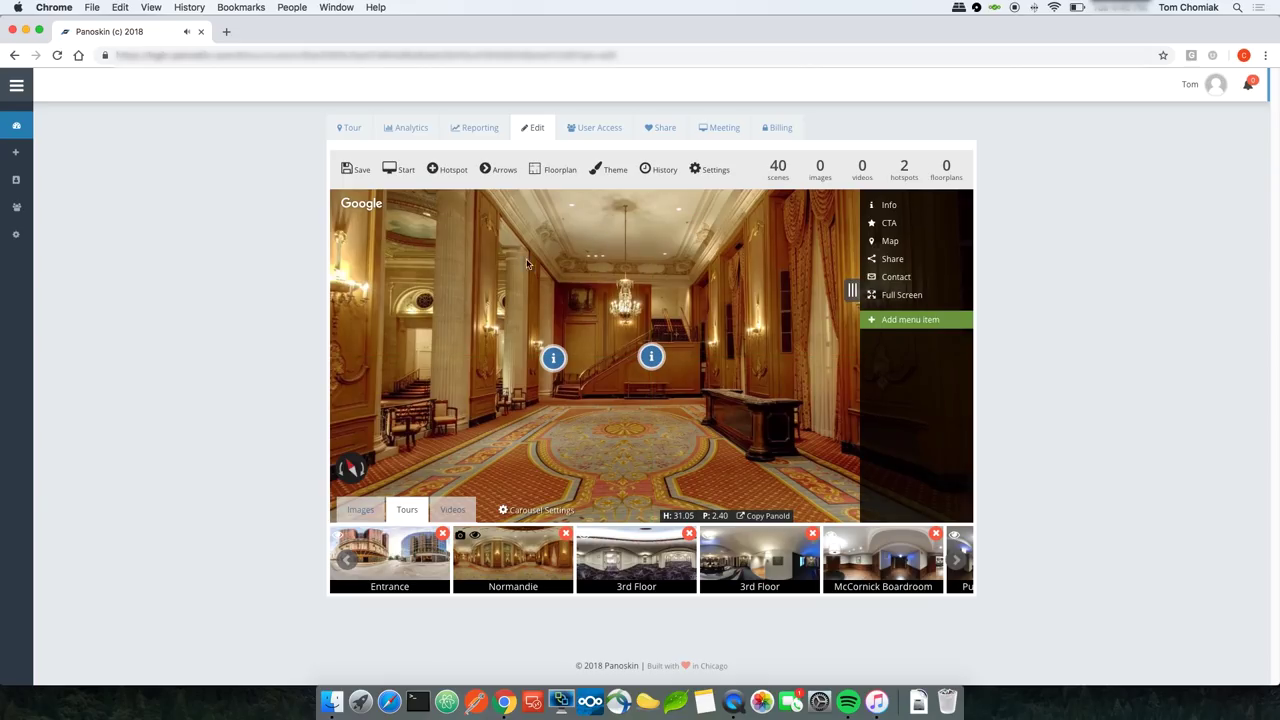
click(650, 360)
click(394, 249)
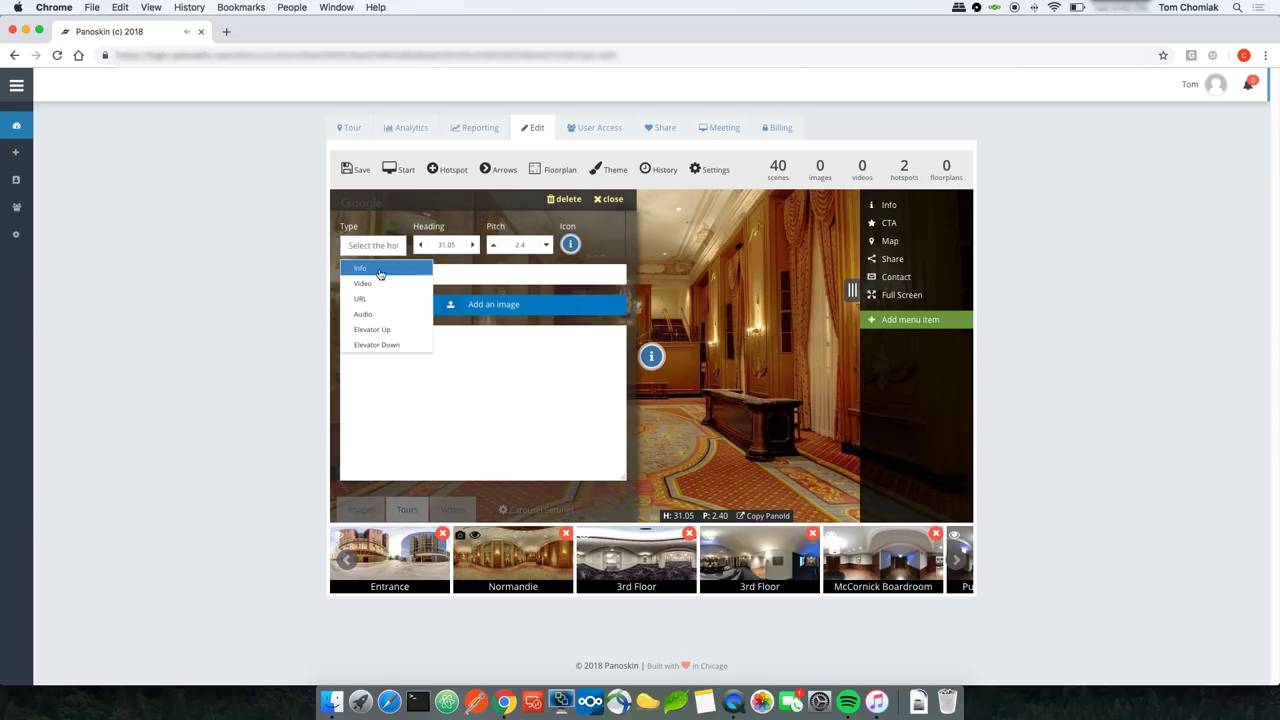
click(380, 282)
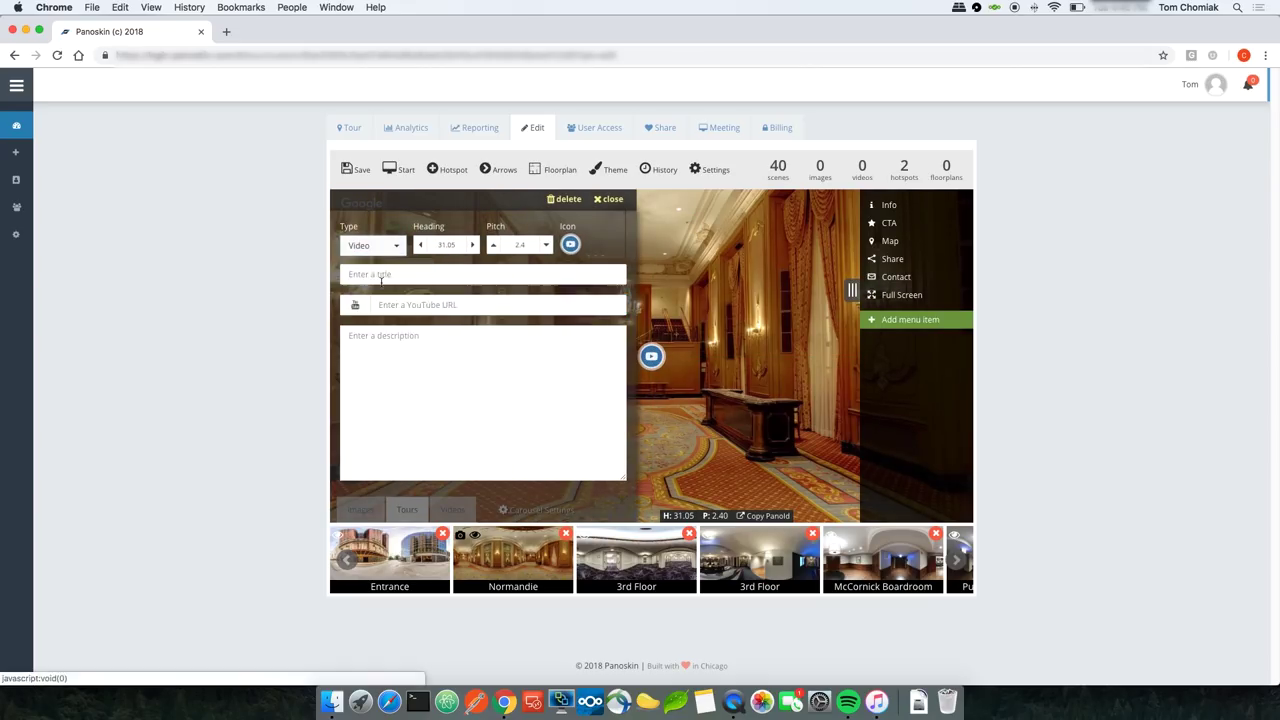
Step: Paste the YouTube link, title it 'Welcome to Hilton Chicago', add Lorem ipsum text, and save
right_click(426, 306)
click(462, 392)
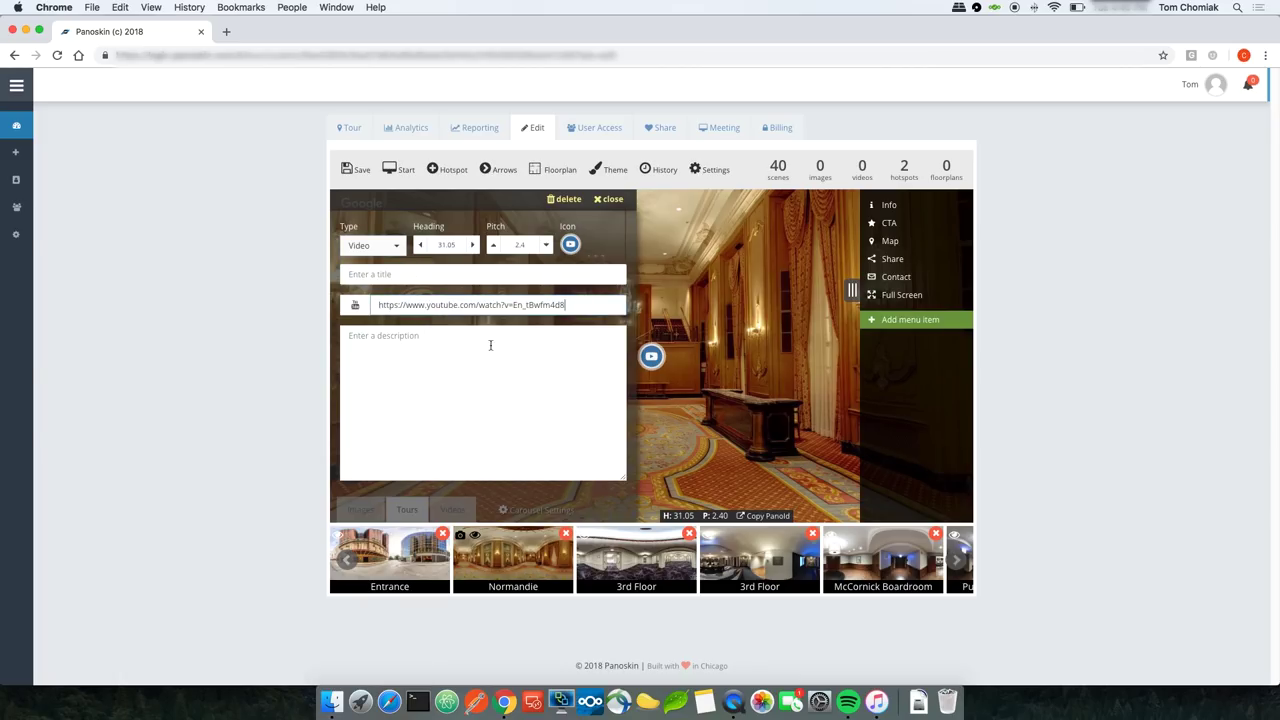
click(449, 278)
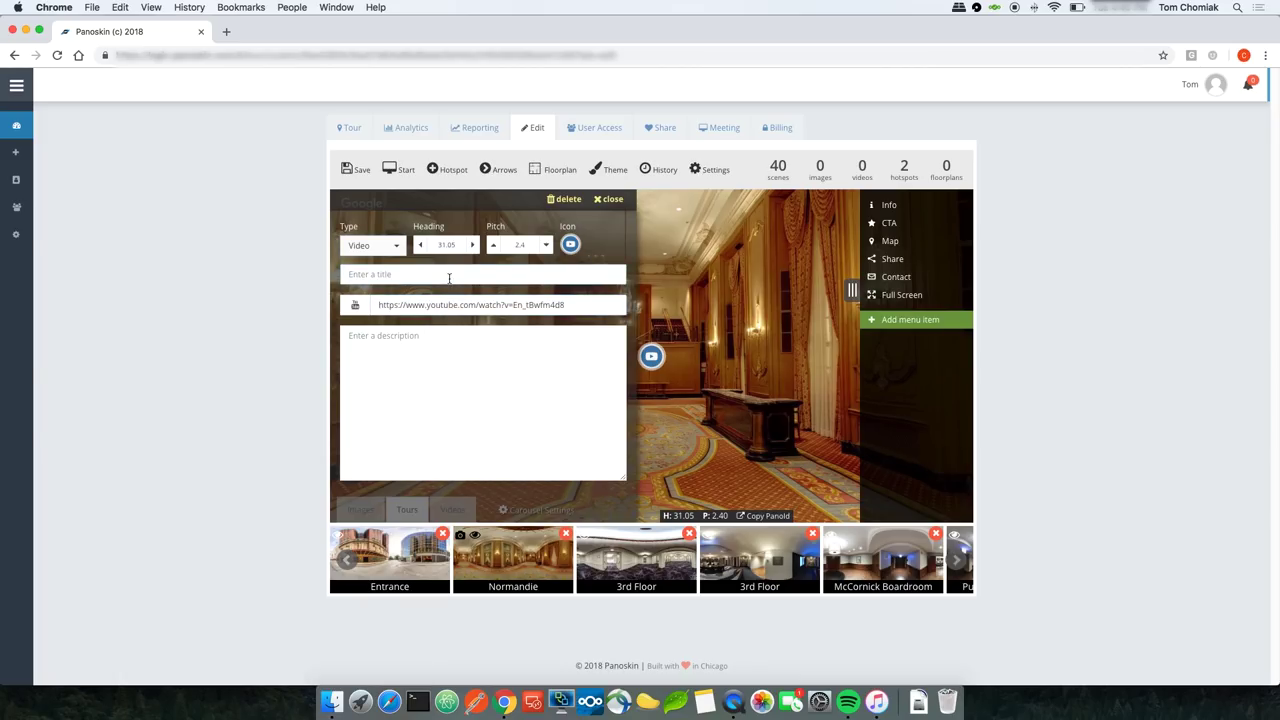
text(Welcome to Hilton Chicago)
click(428, 342)
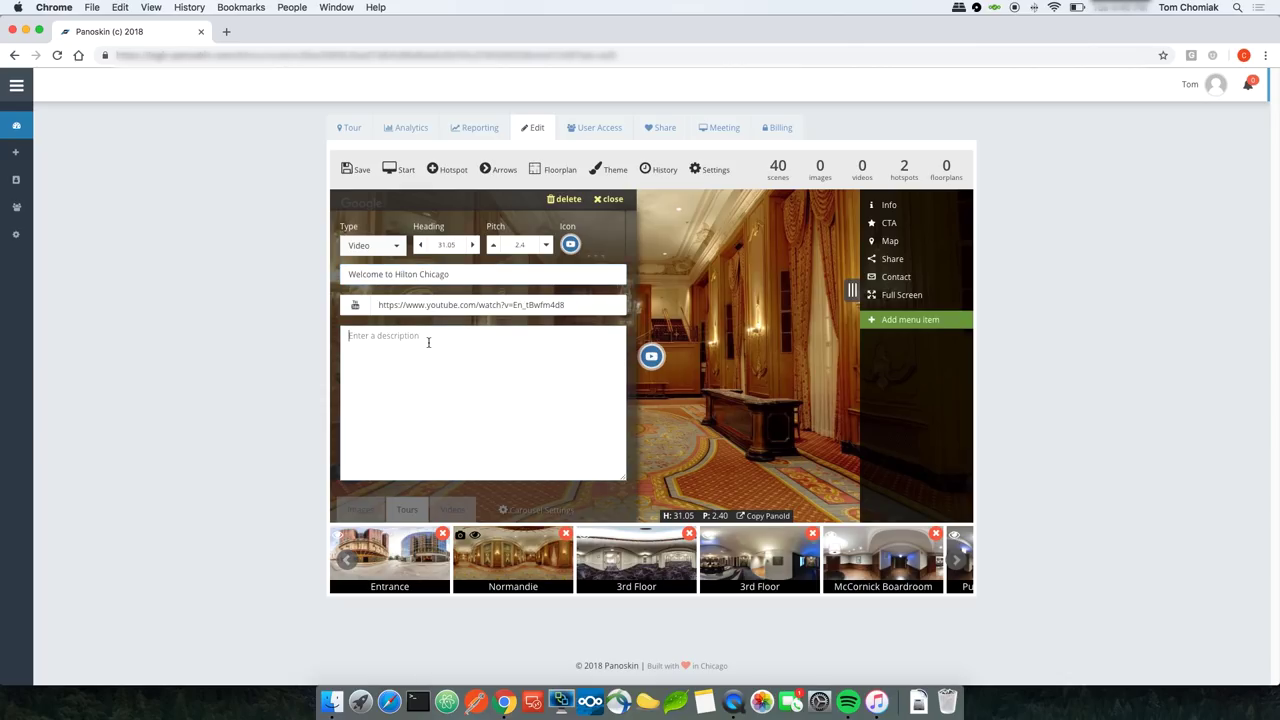
text(Lorem ipsum dolor sit amet, consectetur adipiscing elit, sed do eiusmod tempor incididunt ut labore et dolore magna aliqua. Ut enim ad minim veniam, quis nostrud exercitation ullamco laboris nisi ut aliquip ex ea commodo consequat. Duis aute irure dolor in reprehenderit in voluptate velit esse cillum dolore eu fugiat nulla pariatur. Excepteur sint occaecat cupidatat non proident, sunt in culpa qui officia deserunt mollit anim id est laborum.)
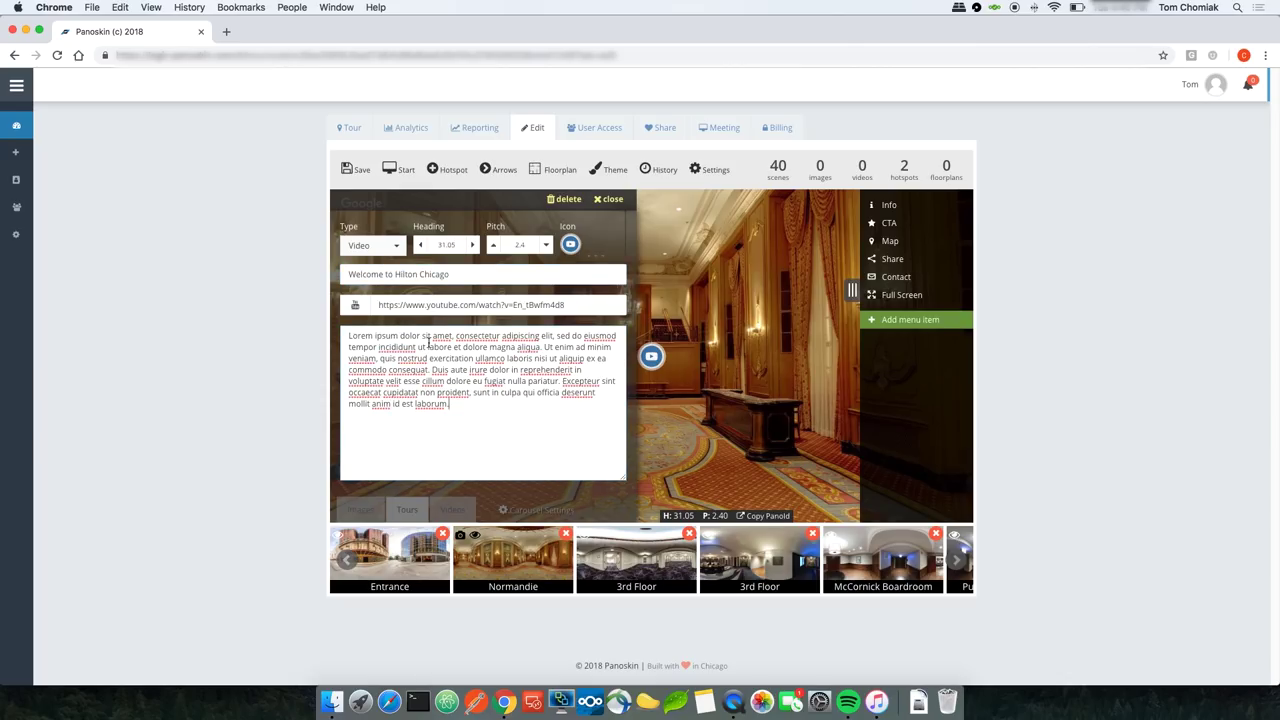
click(352, 170)
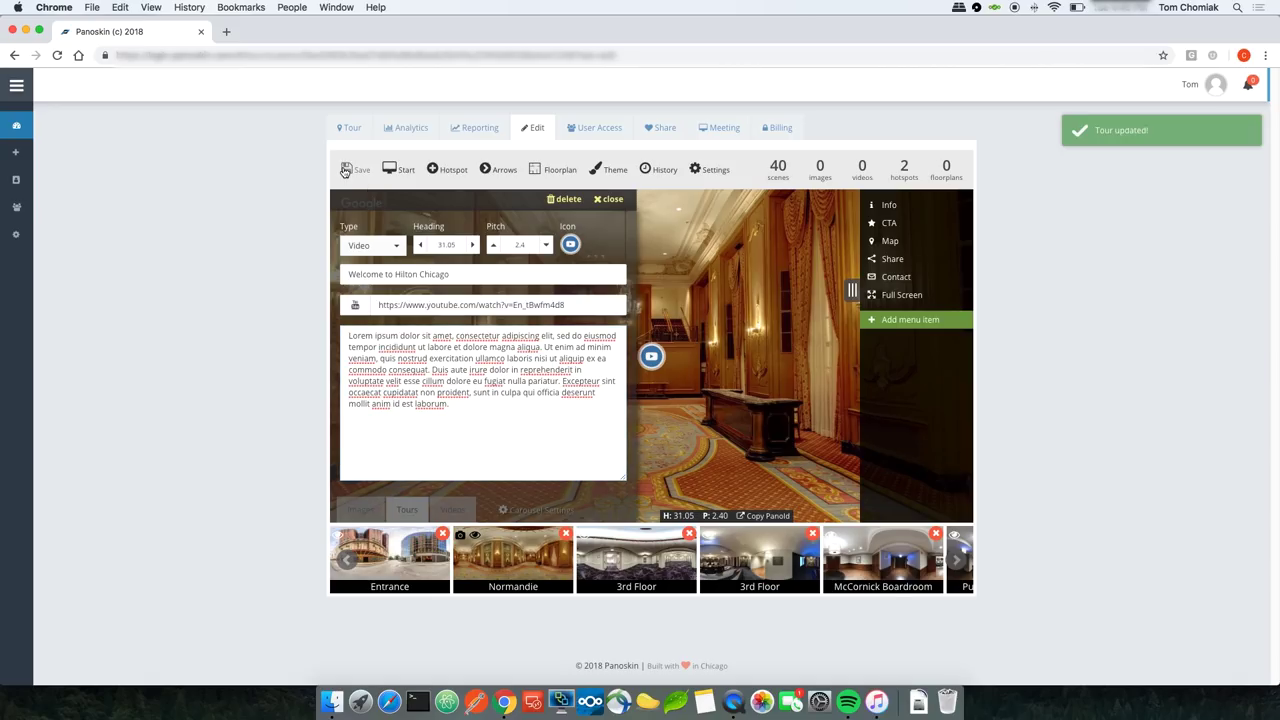
click(612, 199)
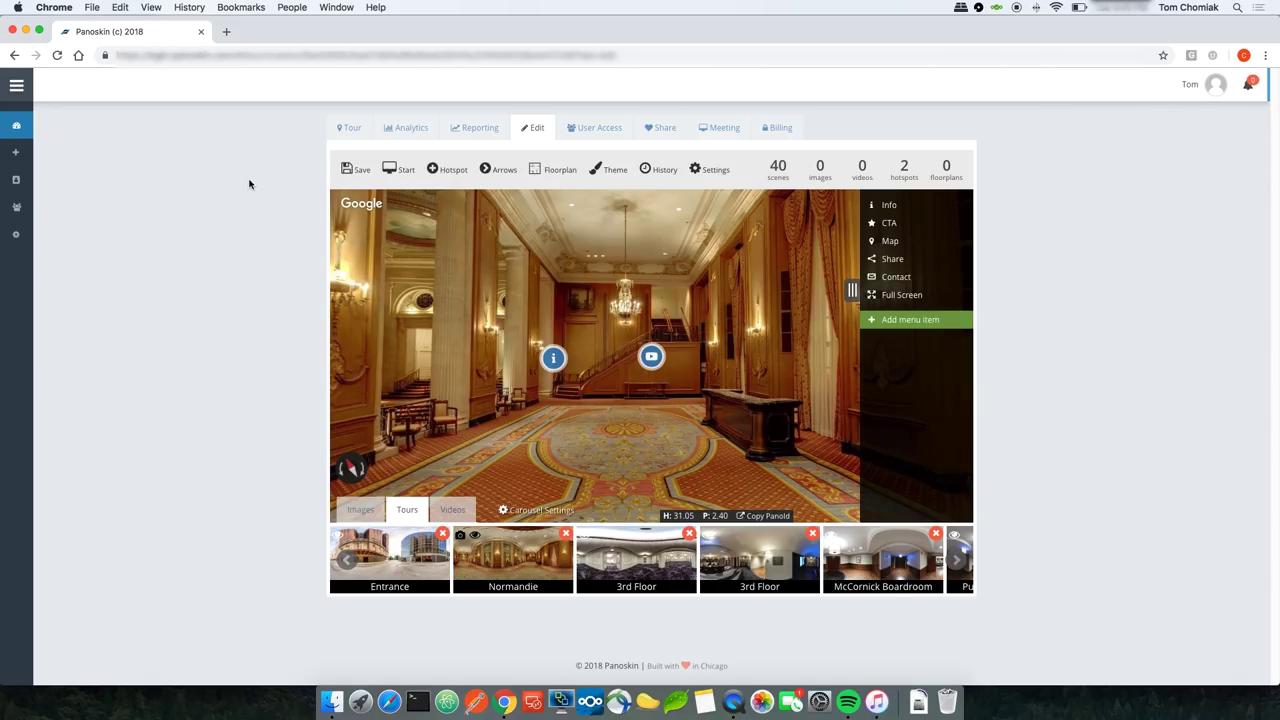
Step: Add a third hotspot as a URL link to the Hilton Chicago meetings website and save it
click(446, 170)
drag(574, 259, 478, 260)
click(630, 221)
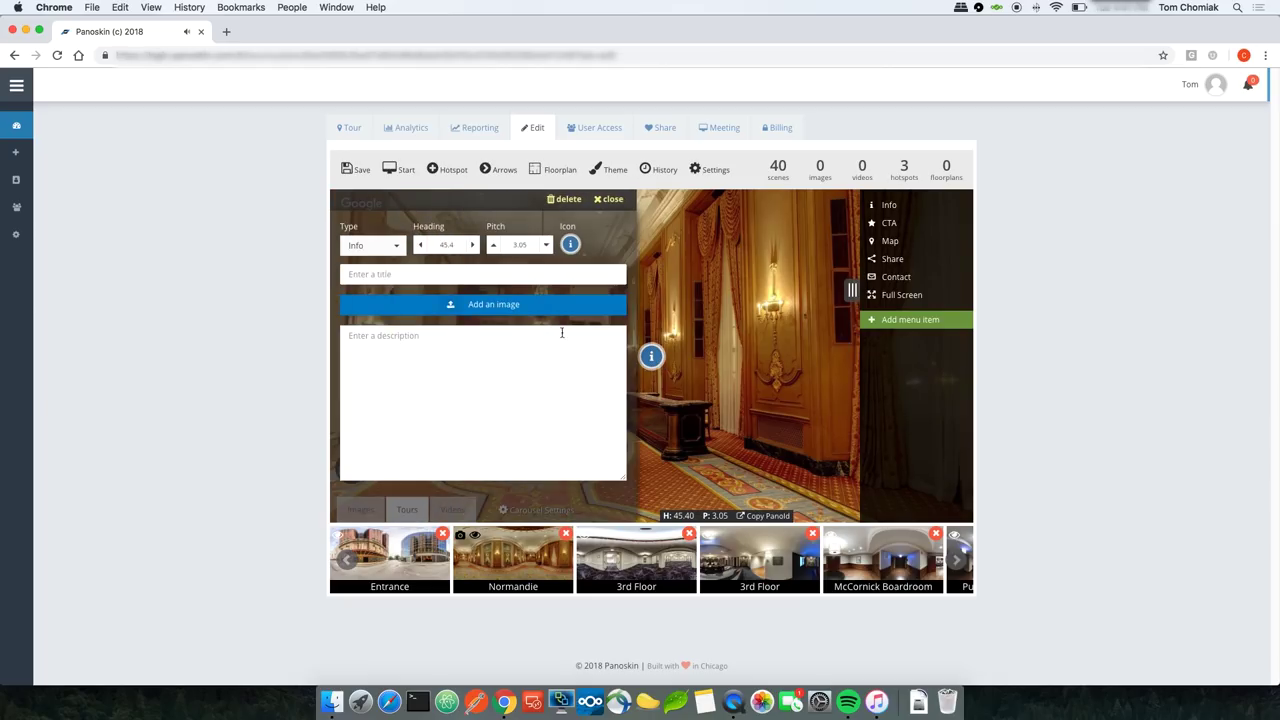
click(386, 248)
click(393, 300)
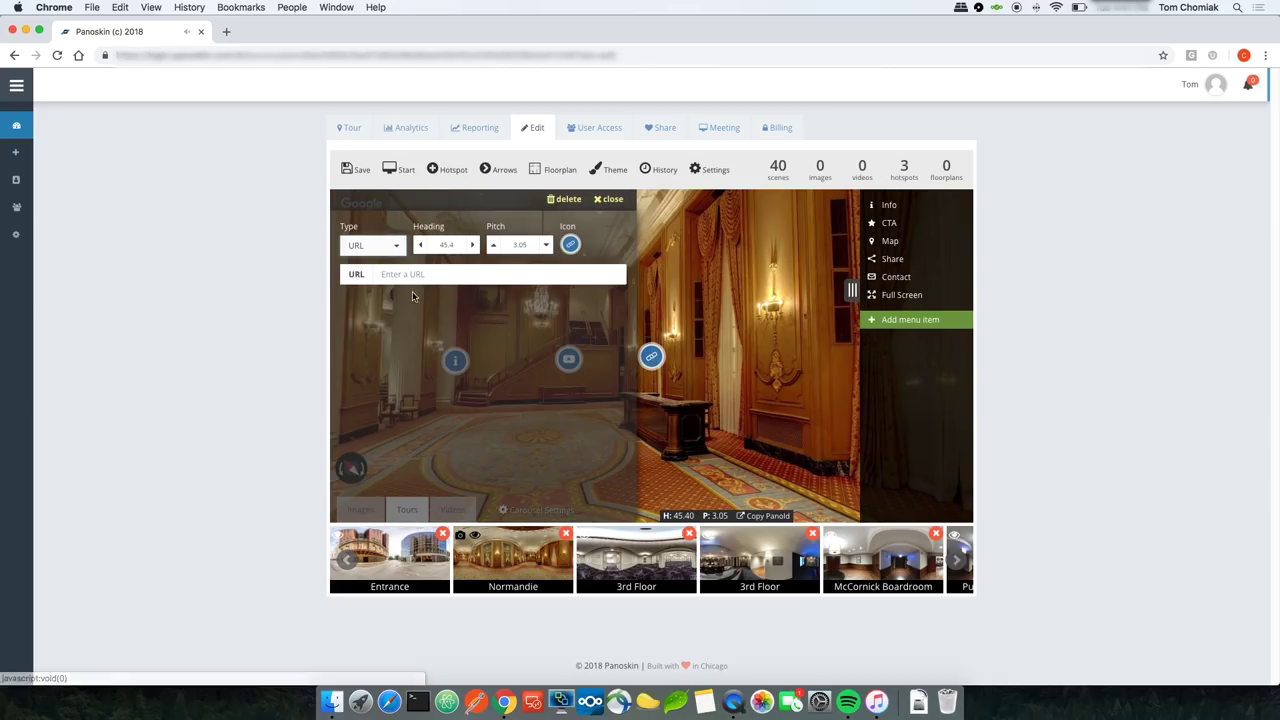
click(426, 274)
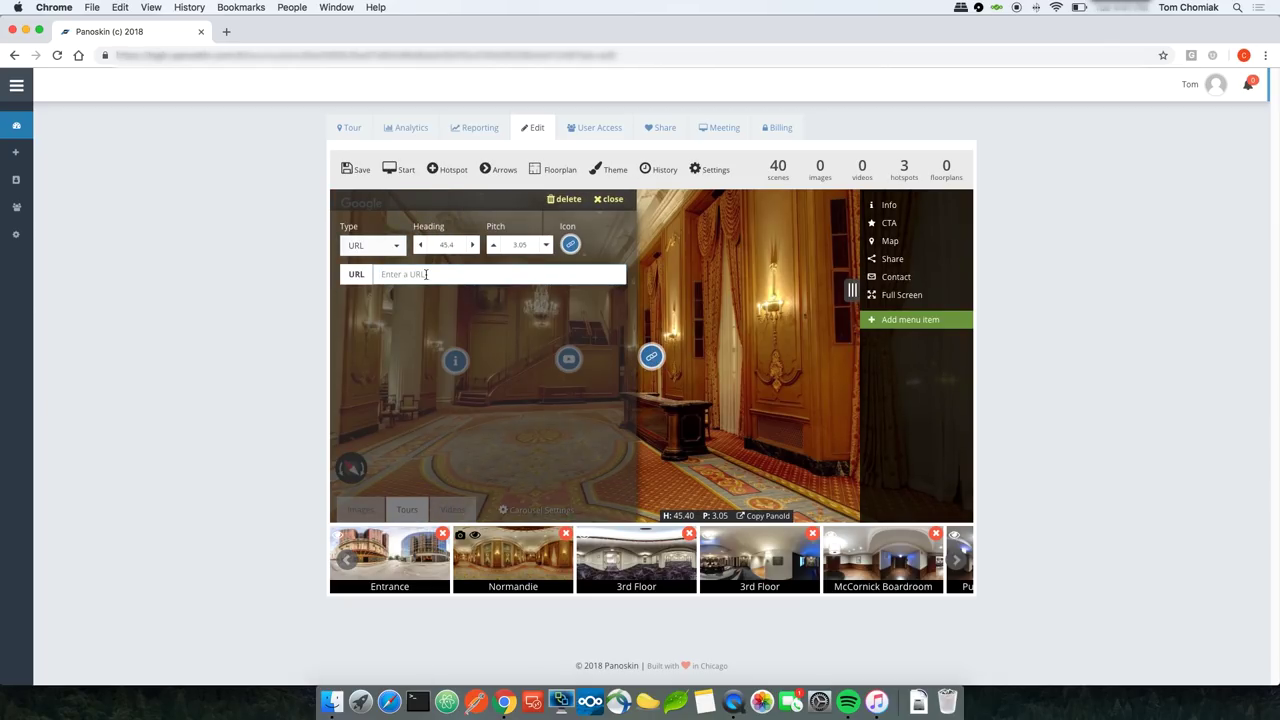
text(https://www.hiltonchicagomeetings.com/)
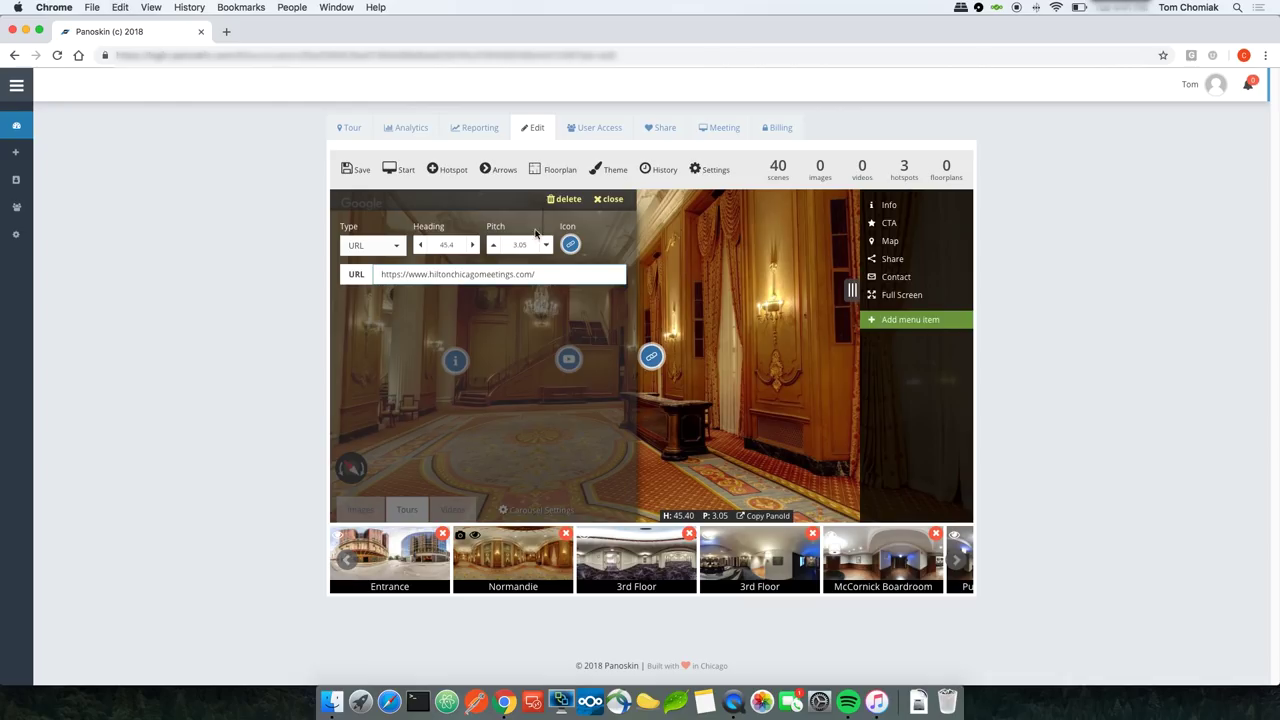
click(356, 170)
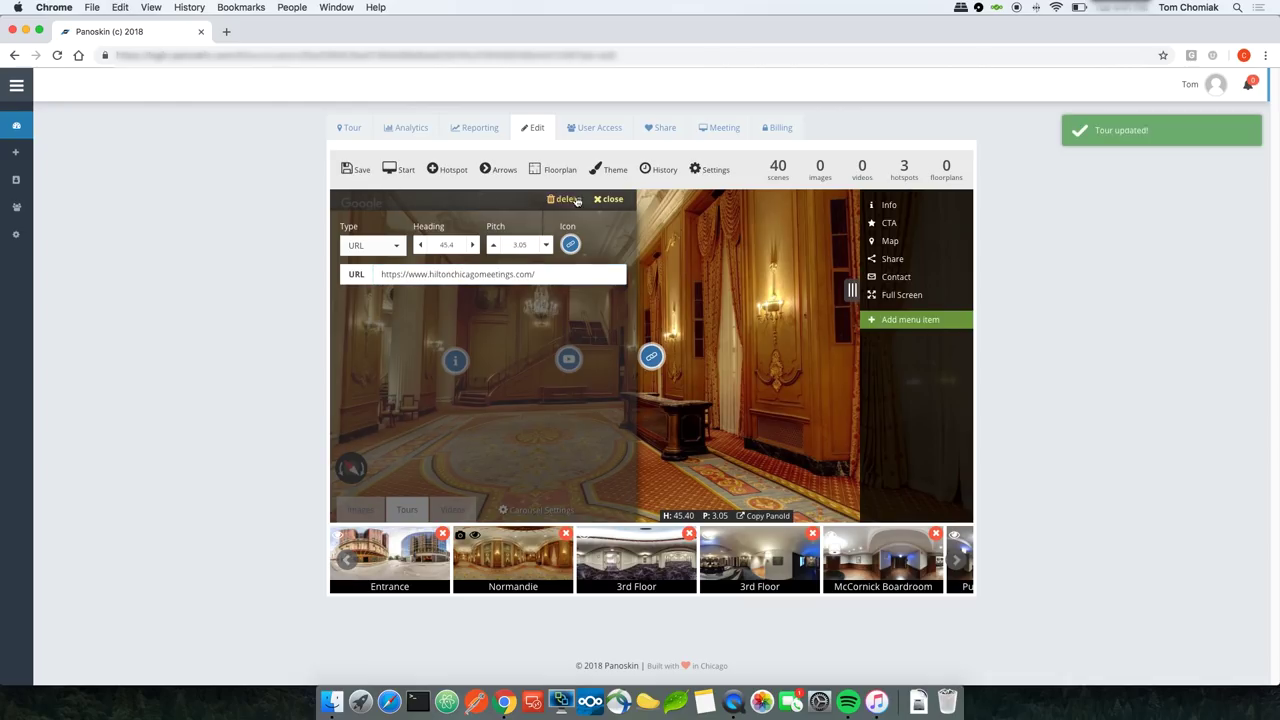
click(610, 199)
drag(701, 289, 613, 287)
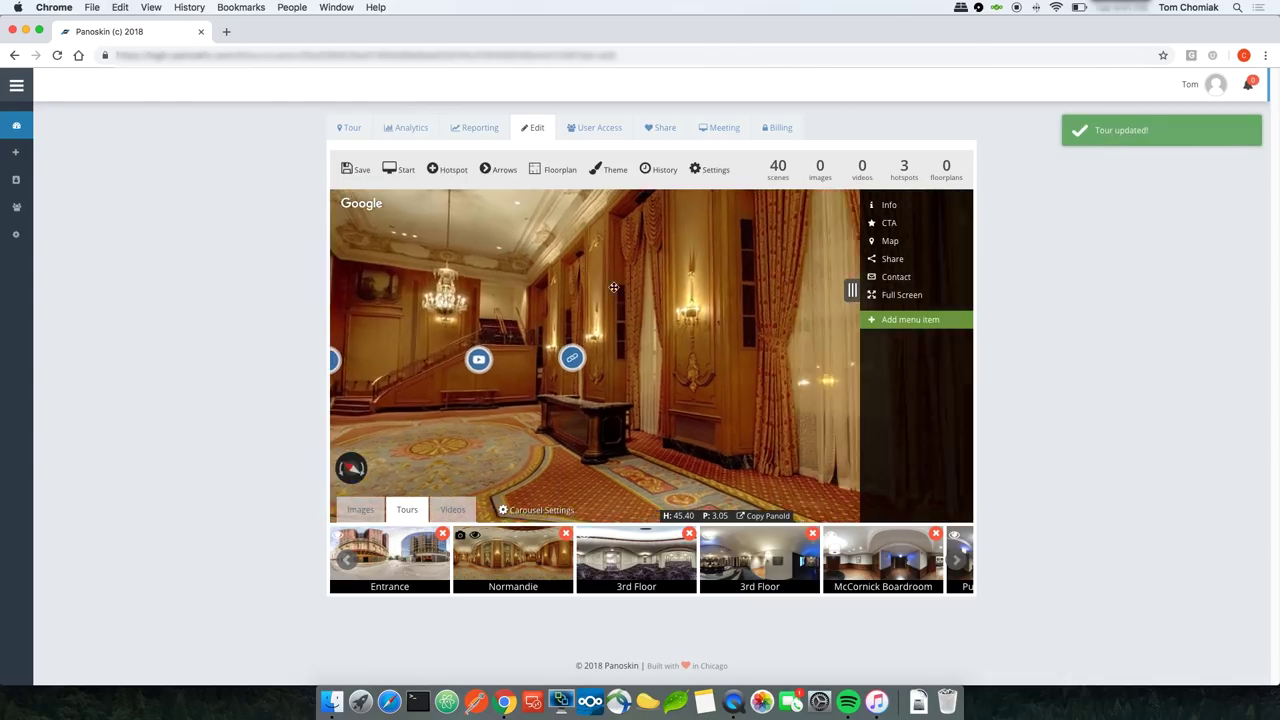
Step: Place a fourth hotspot in the lobby and set its type to Audio
click(447, 169)
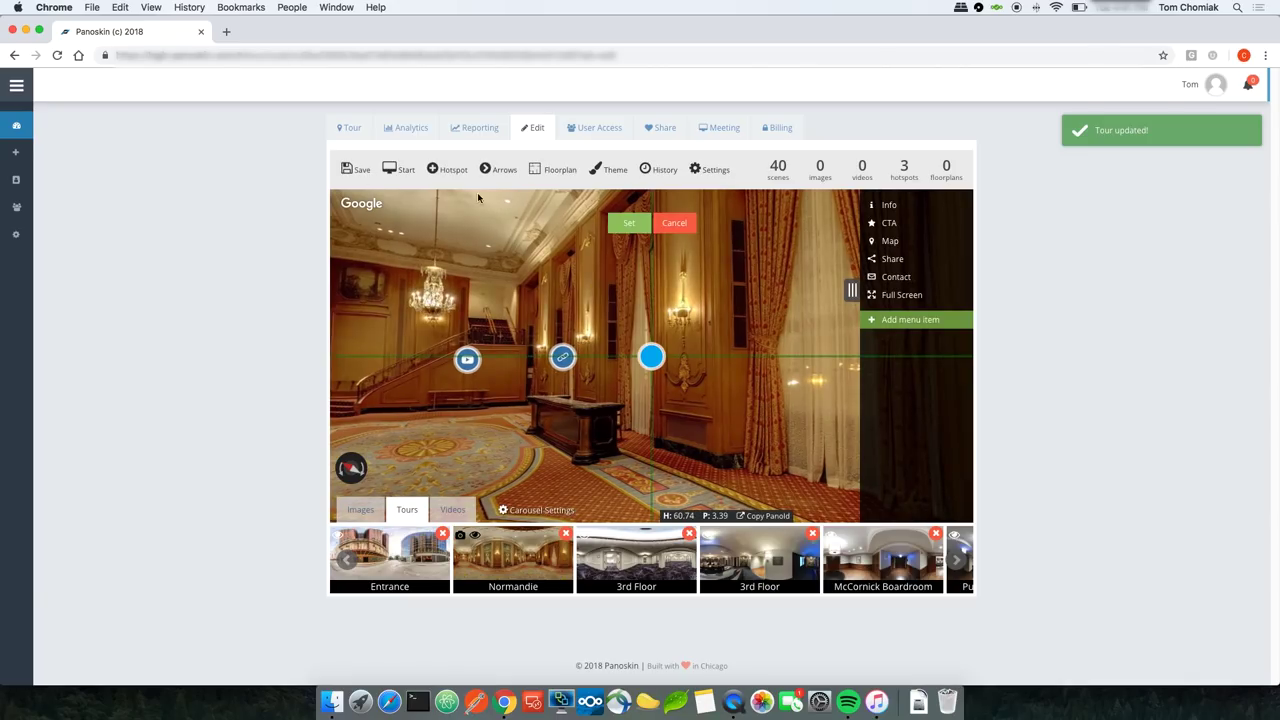
drag(532, 268, 521, 268)
click(629, 222)
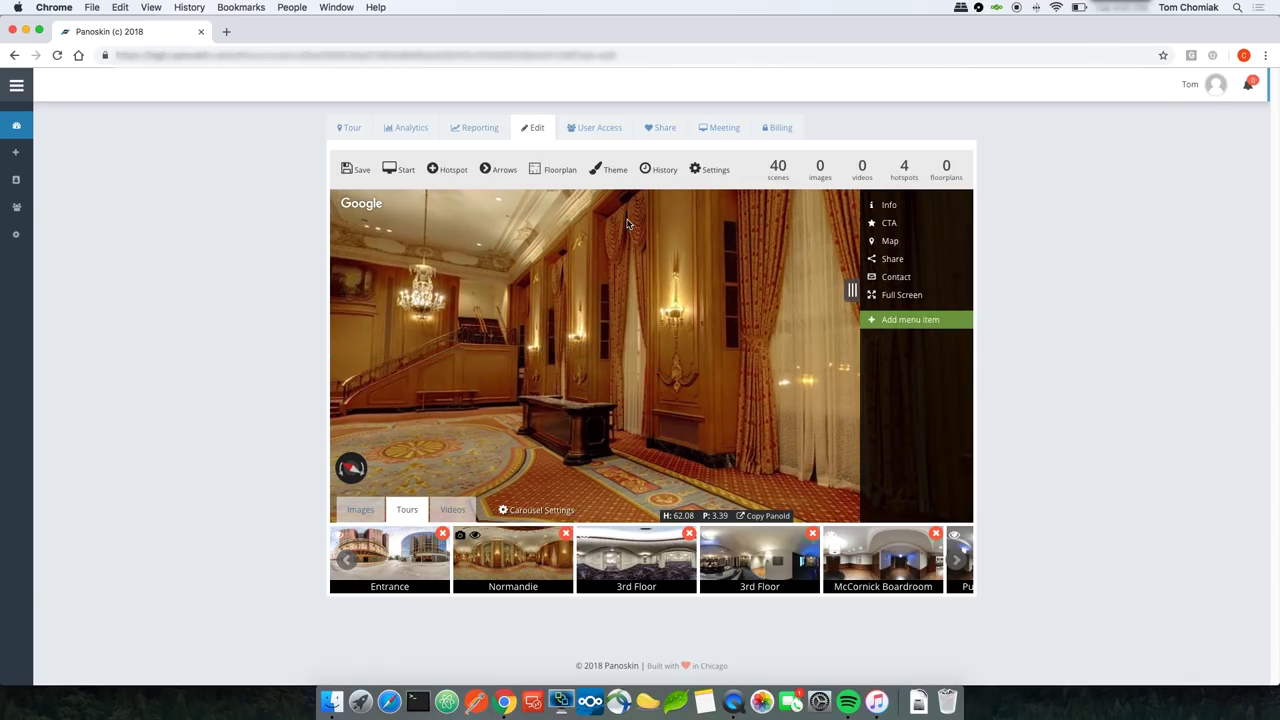
click(656, 358)
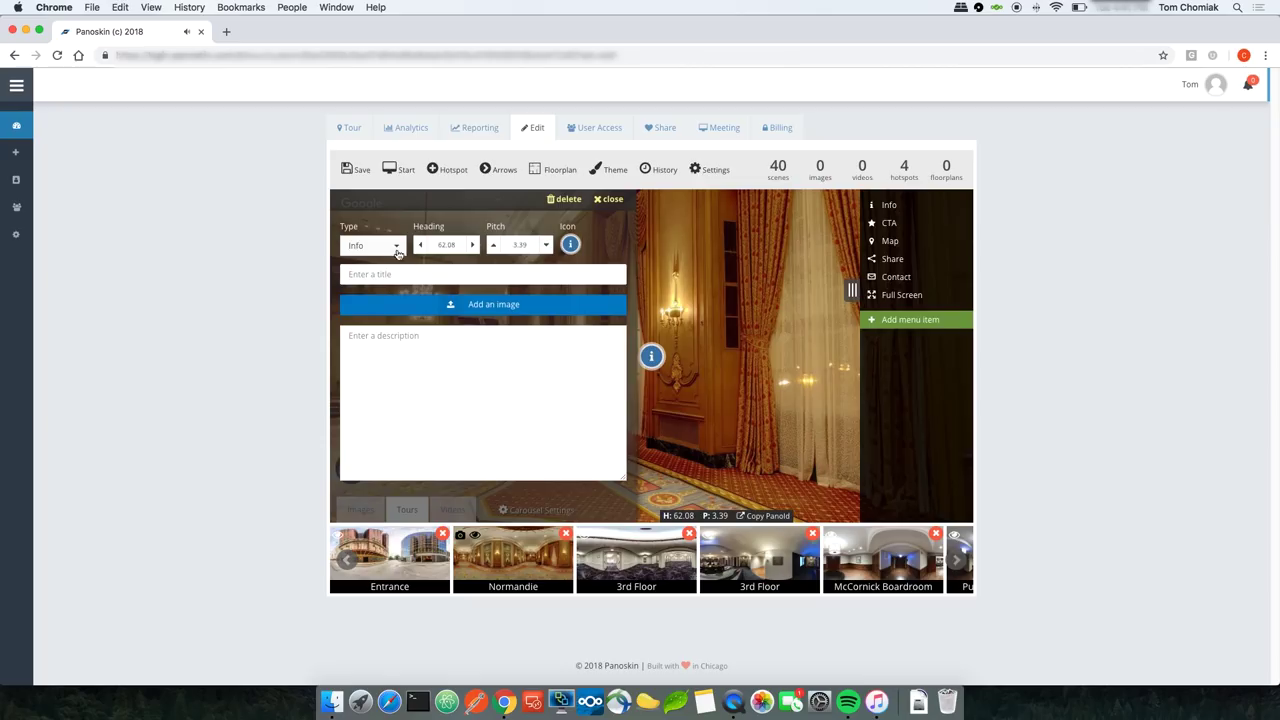
click(397, 252)
click(398, 318)
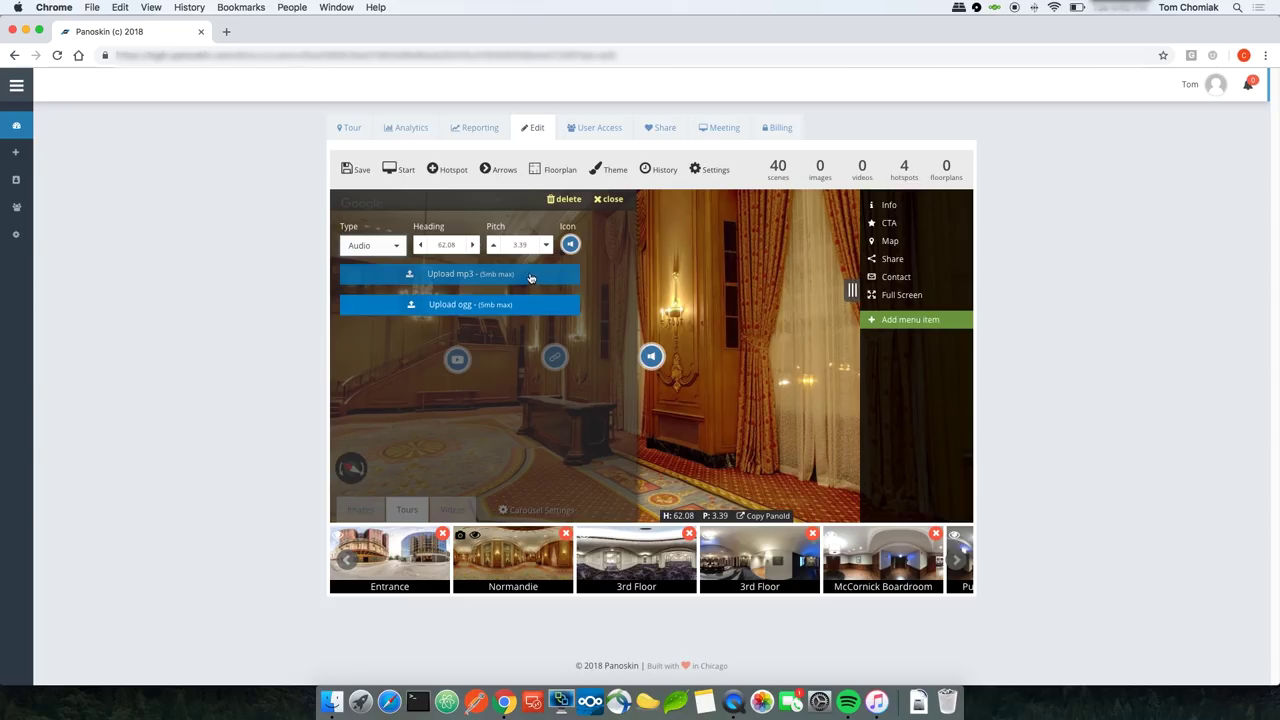
Step: Upload welcome.mp3 as the hotspot's audio and save the tour
click(487, 278)
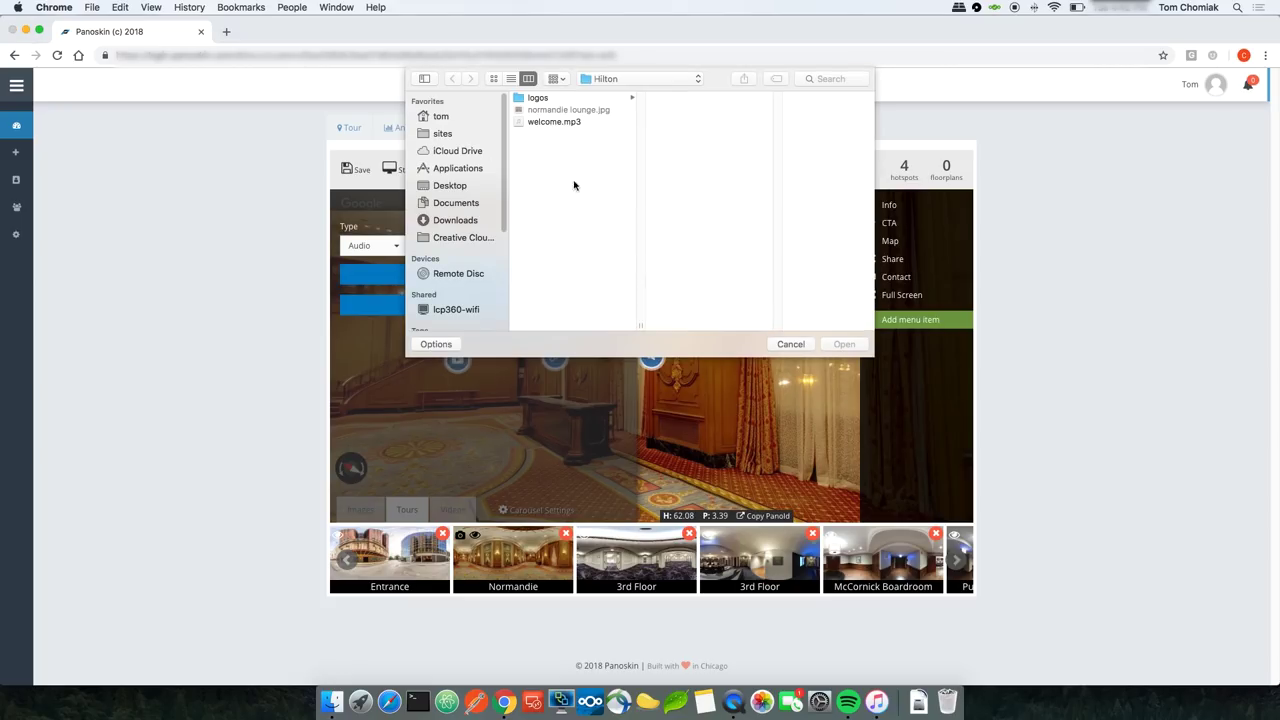
double_click(556, 122)
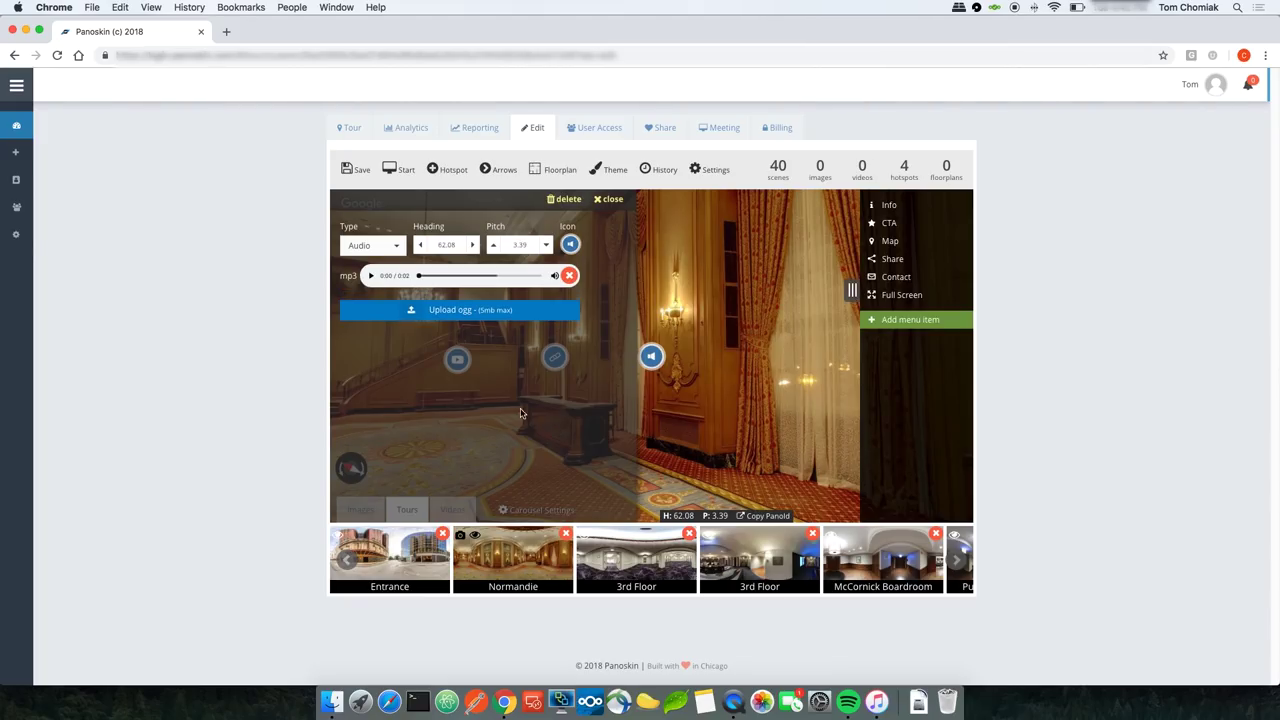
click(357, 172)
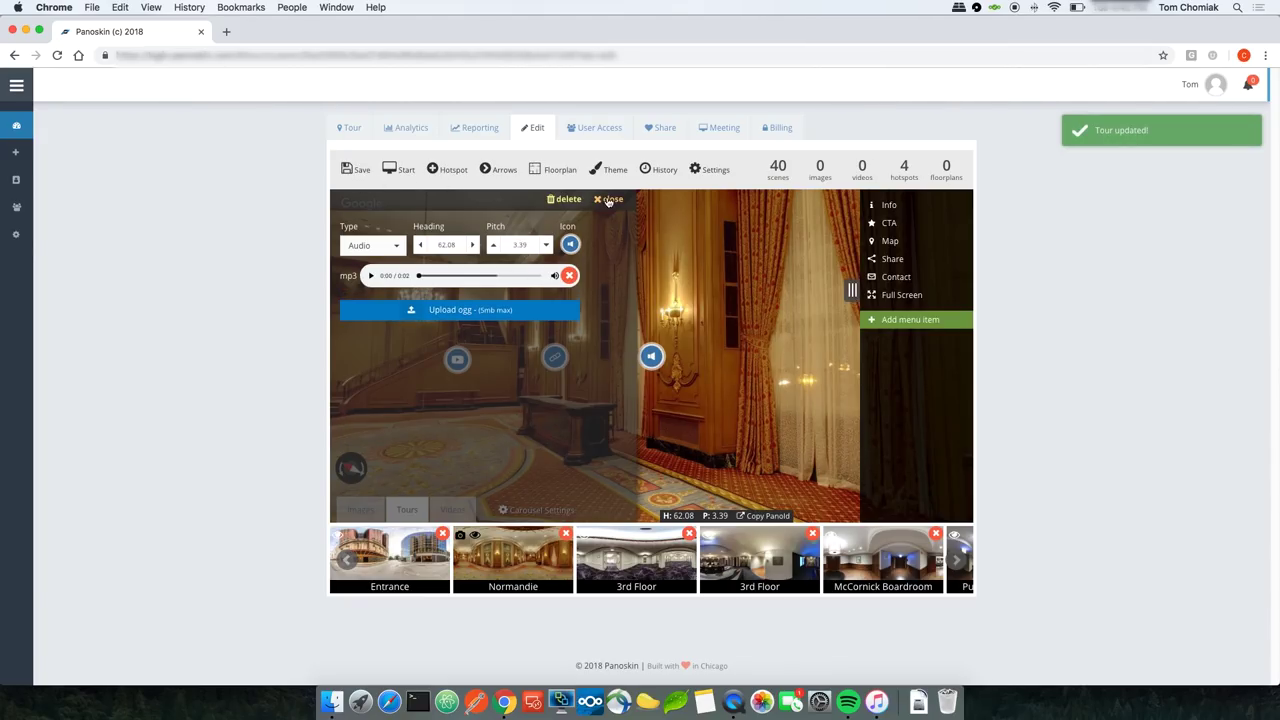
click(609, 200)
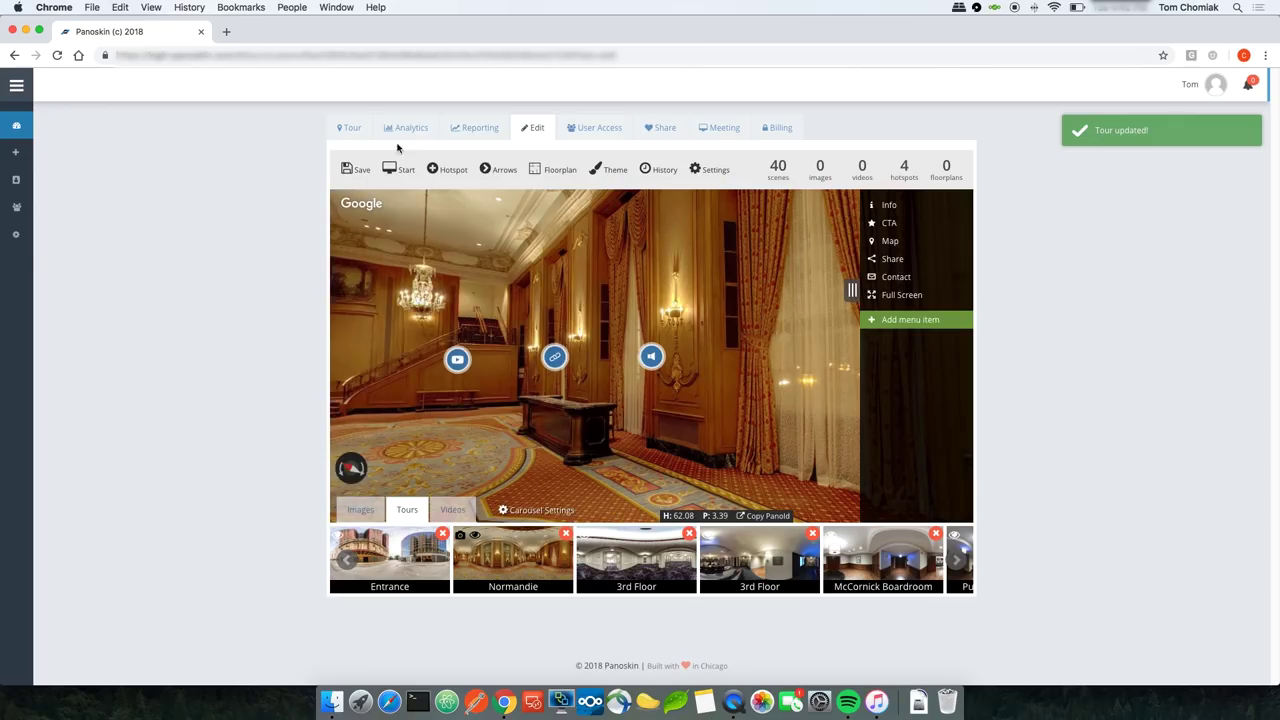
click(355, 128)
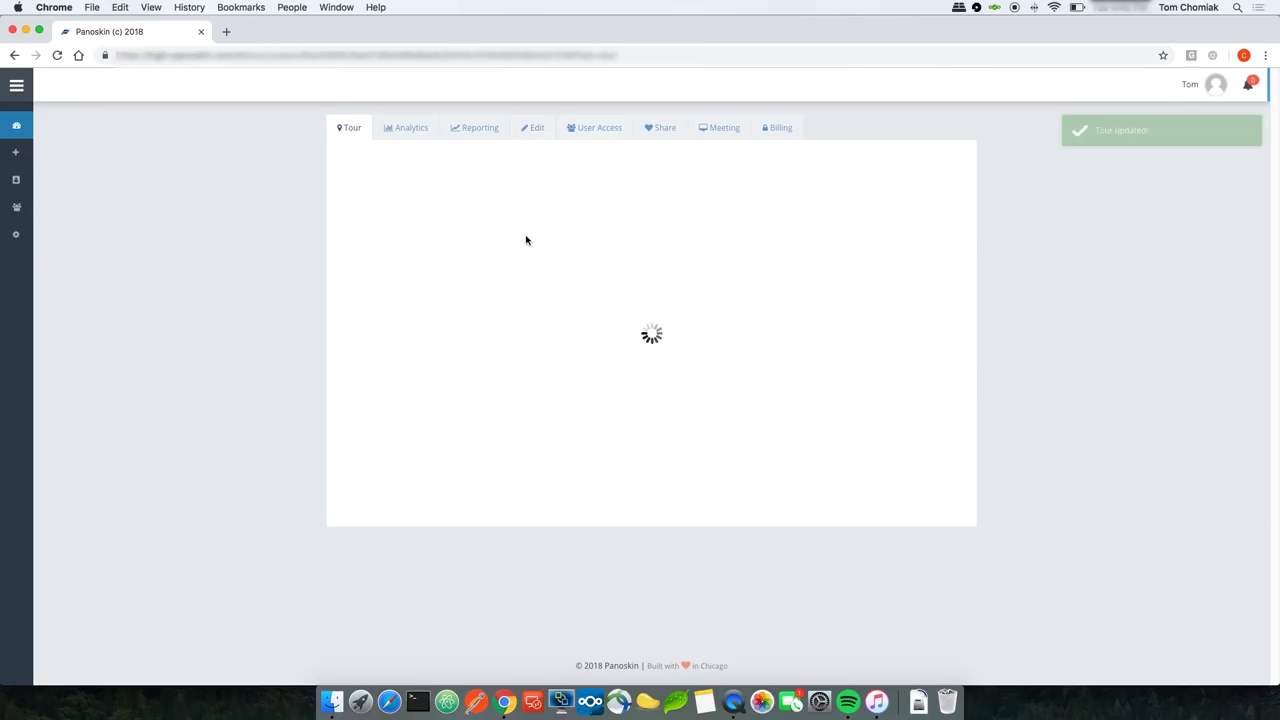
Step: In the live tour, test the lobby's welcome info, hotel website link and welcome audio hotspots
click(625, 407)
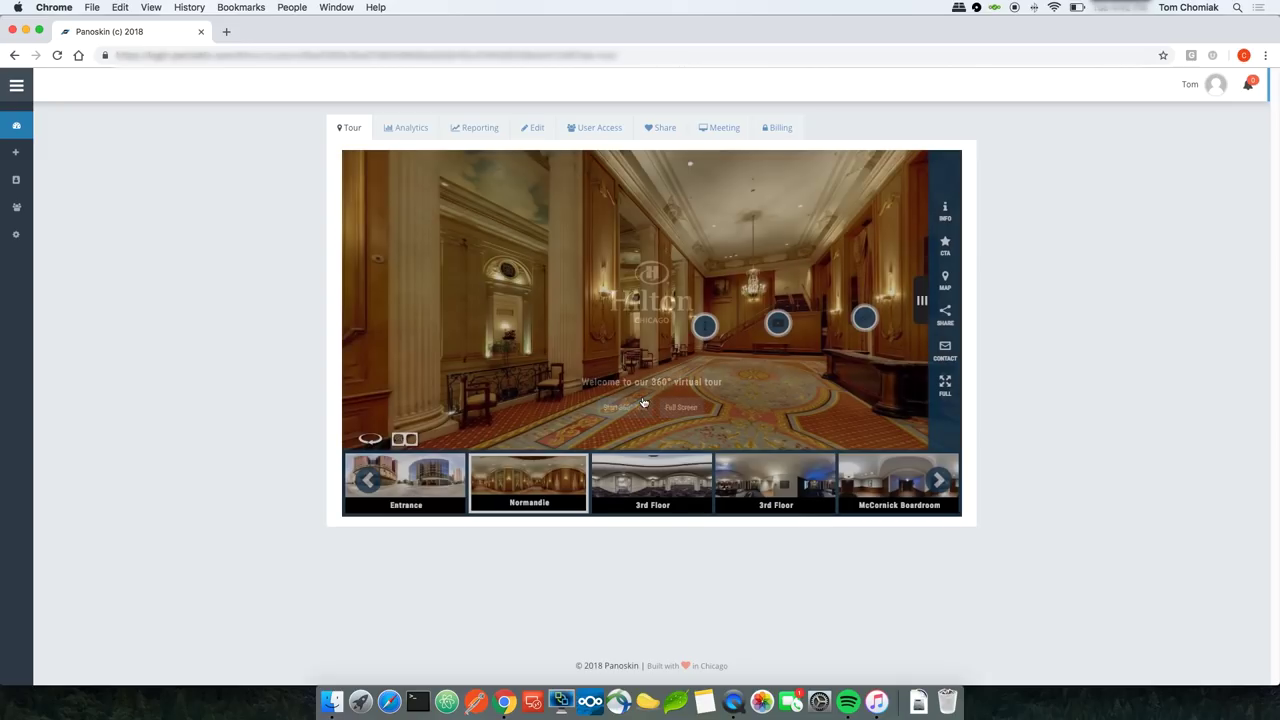
drag(753, 358, 665, 318)
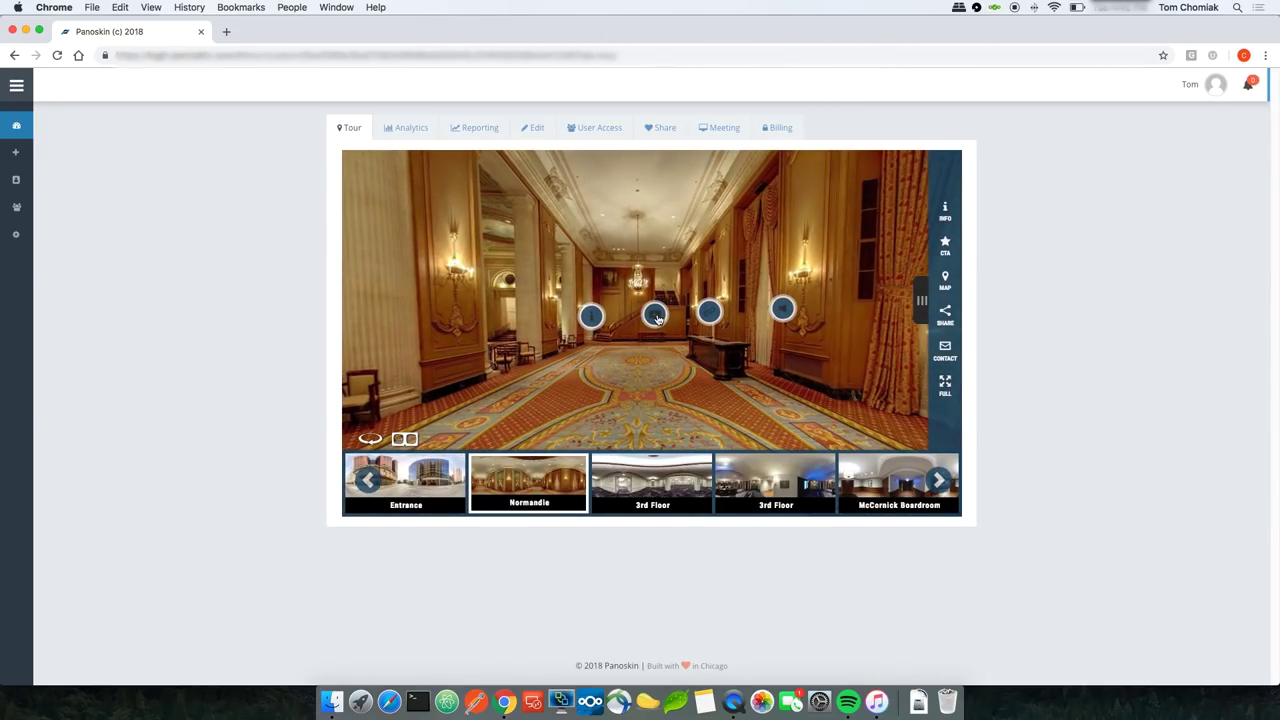
click(655, 316)
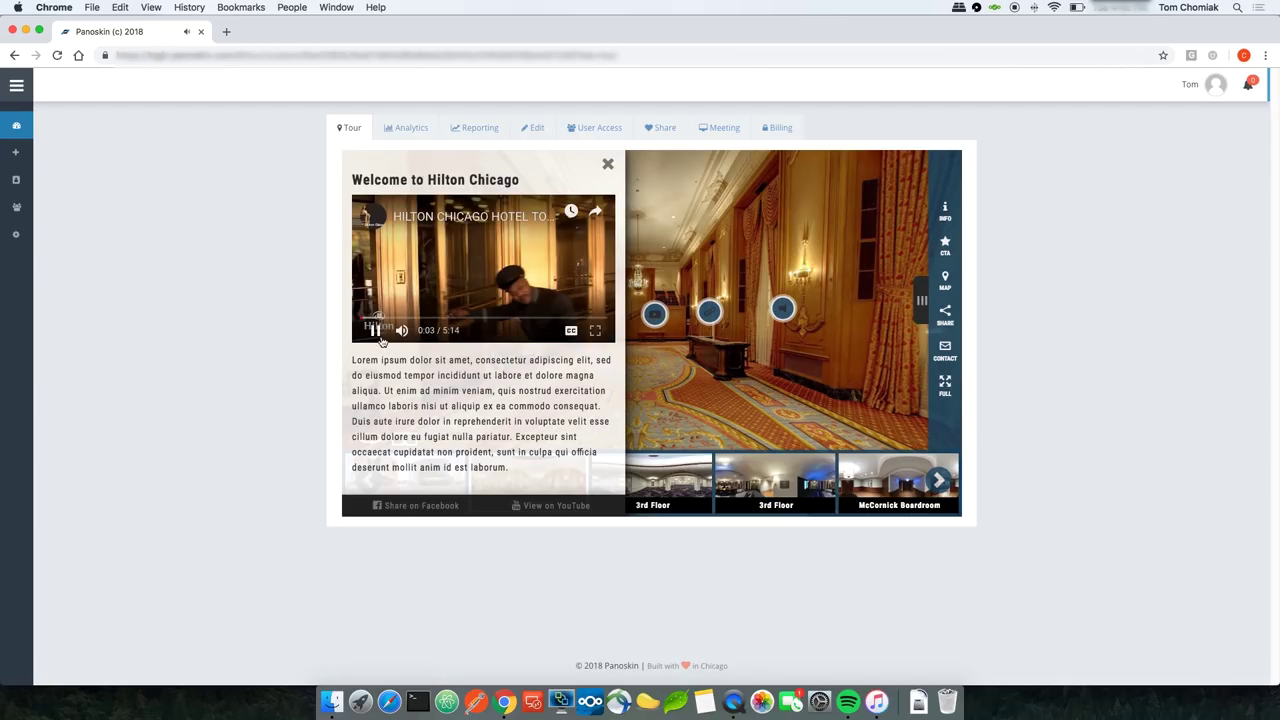
click(607, 163)
drag(671, 348, 611, 344)
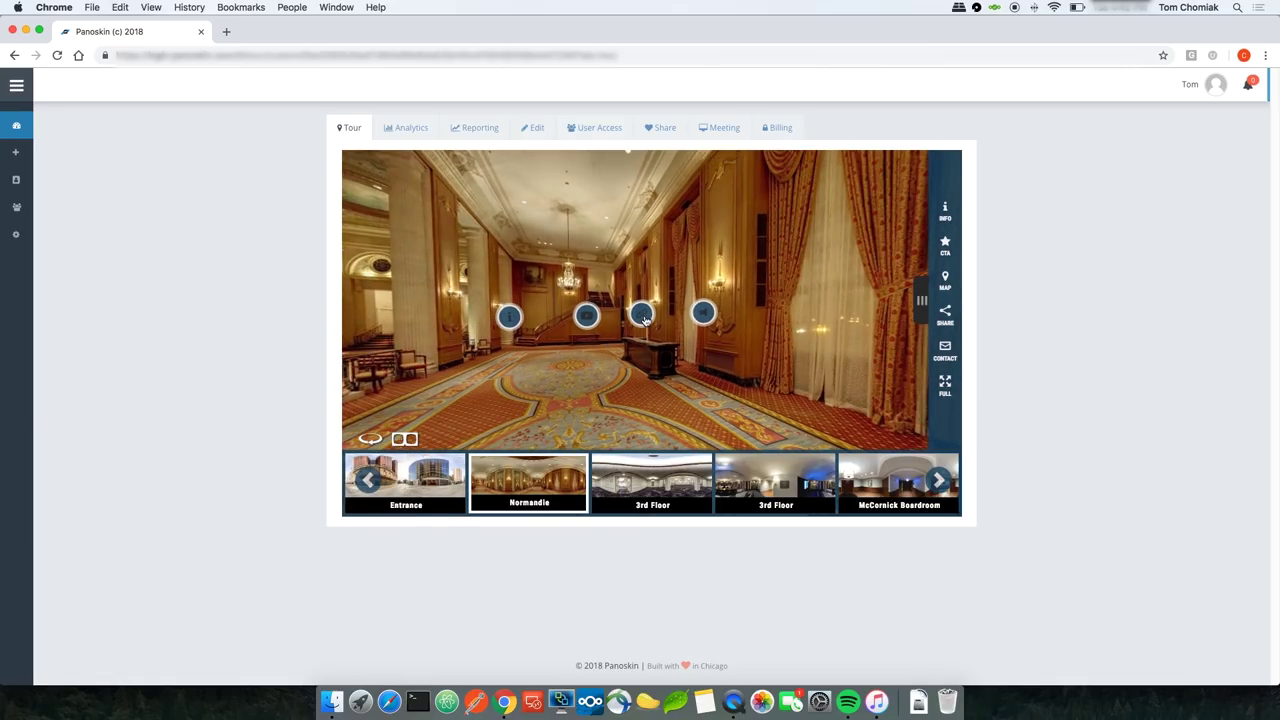
click(642, 315)
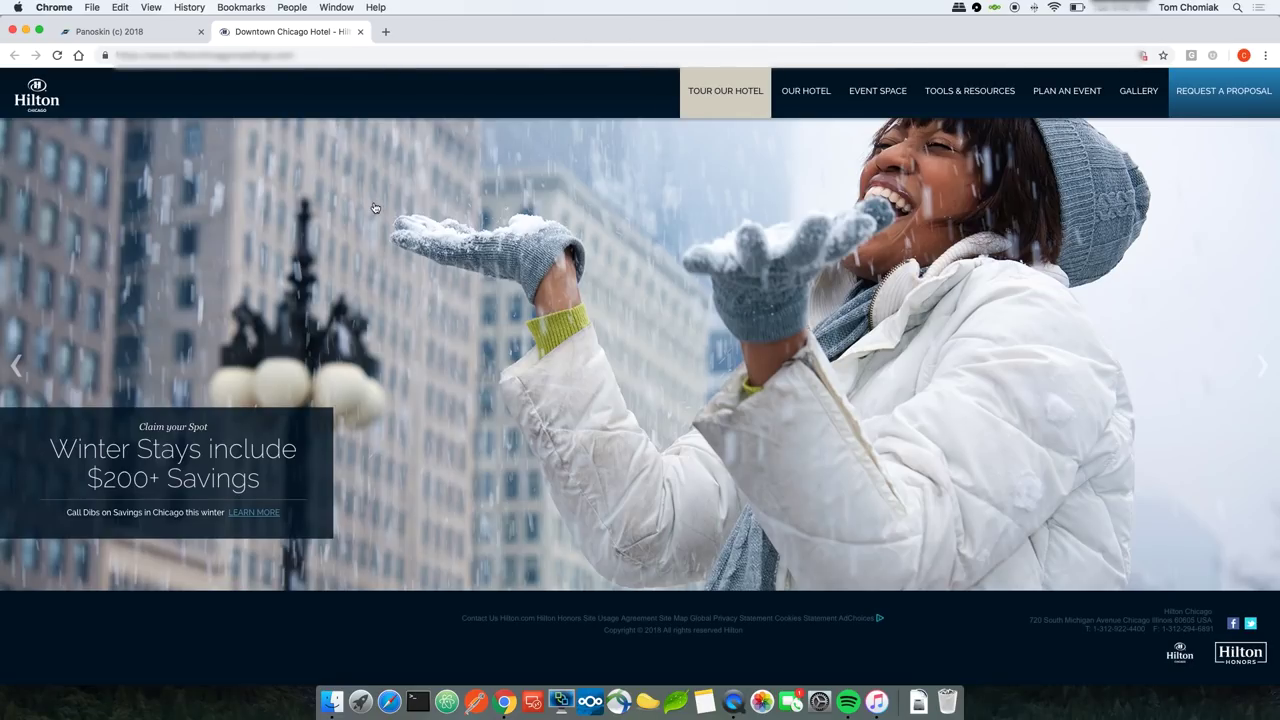
click(360, 31)
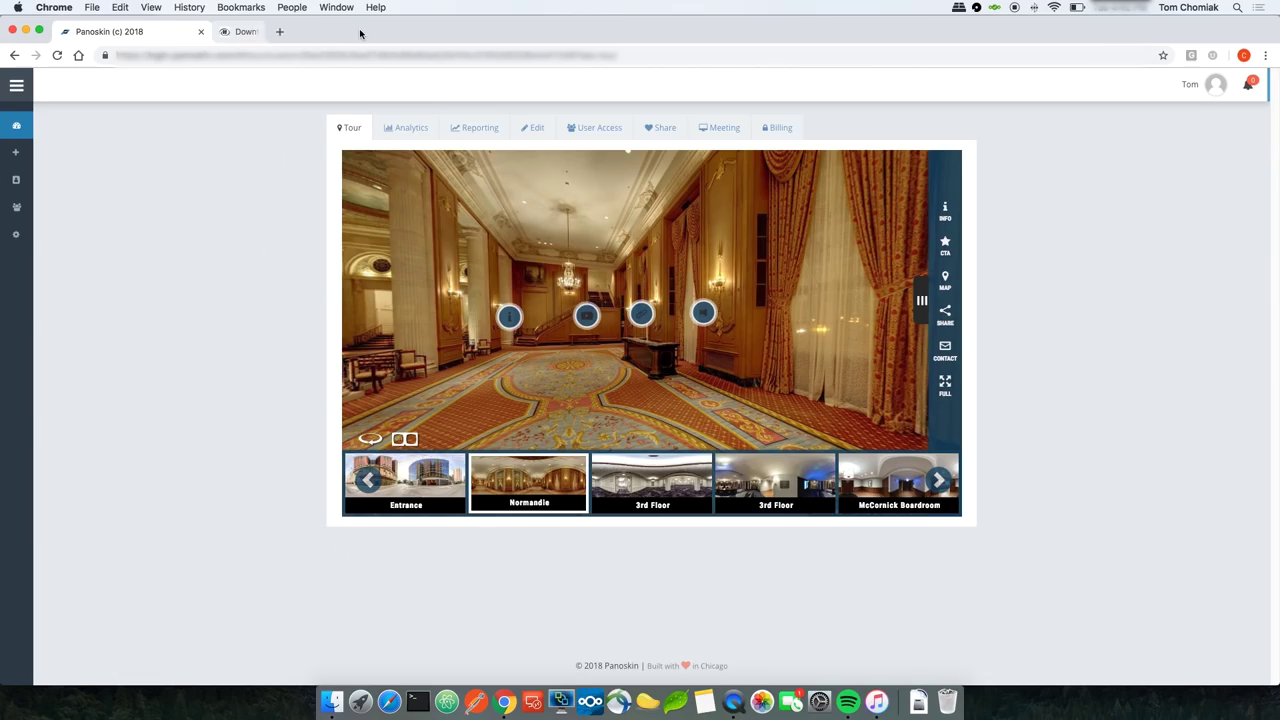
click(705, 314)
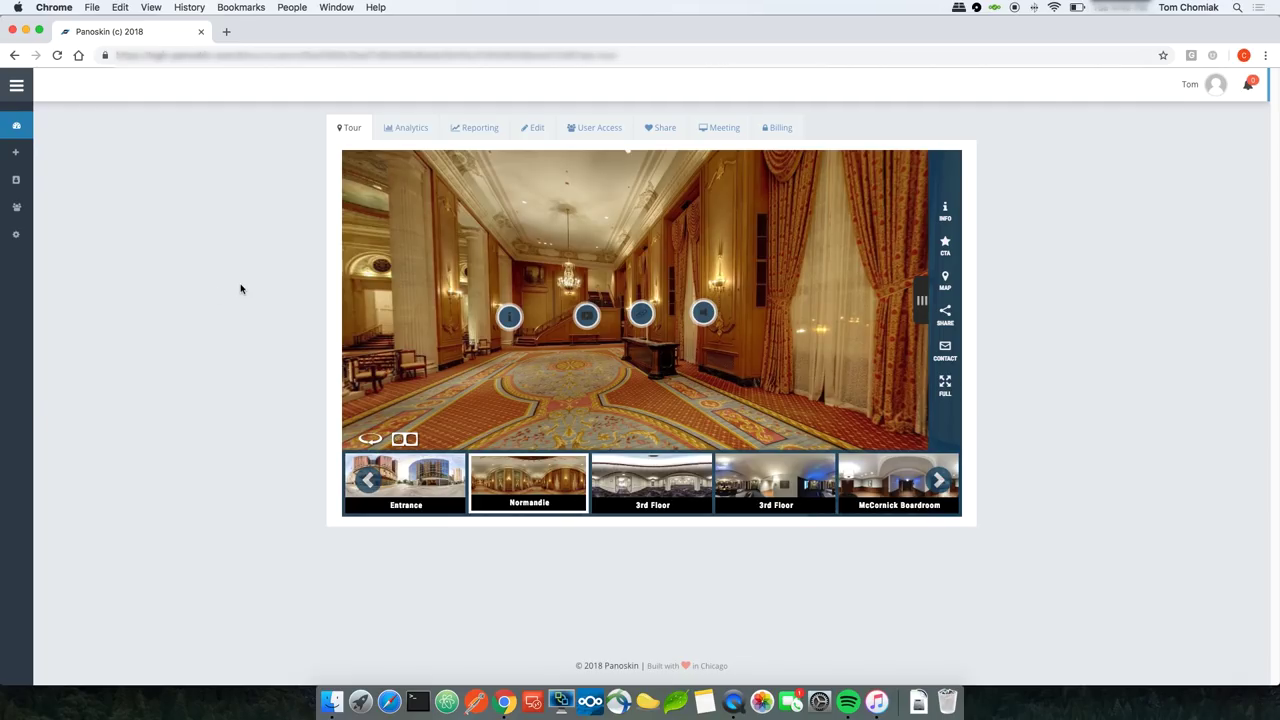
Step: Back in the editor, copy the 3rd Floor scene's PanoId
click(535, 131)
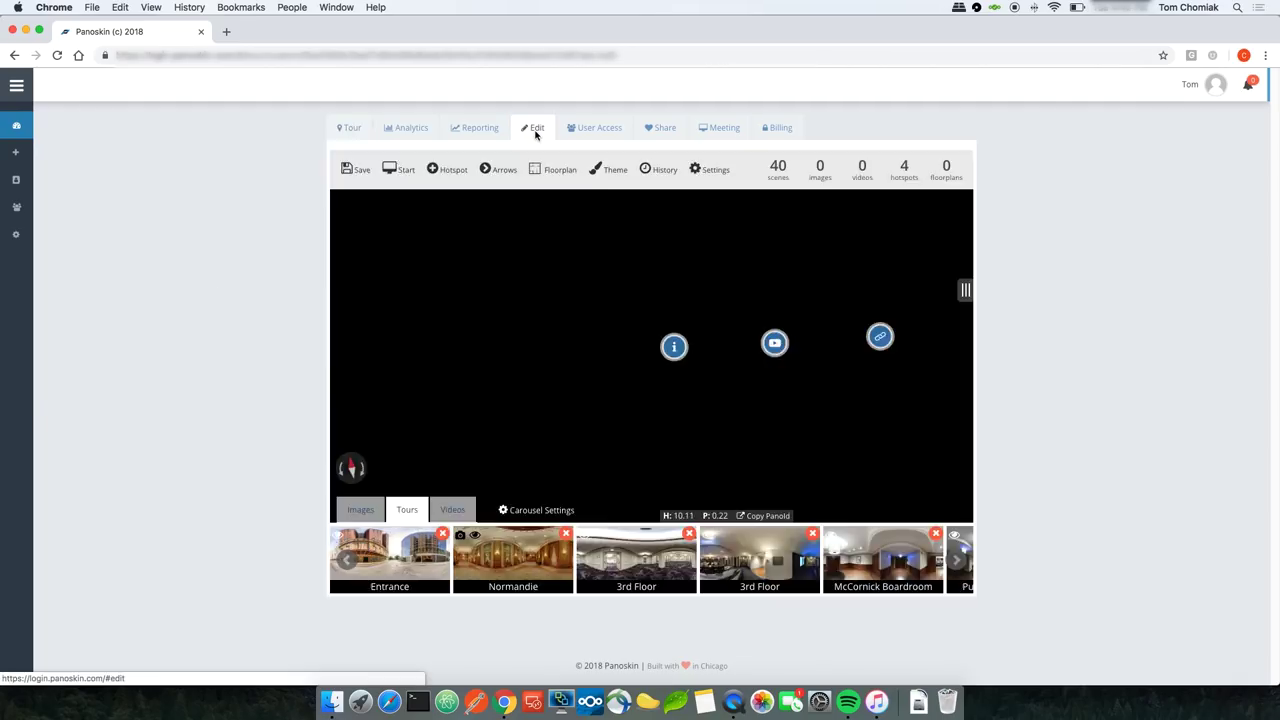
drag(753, 399, 574, 378)
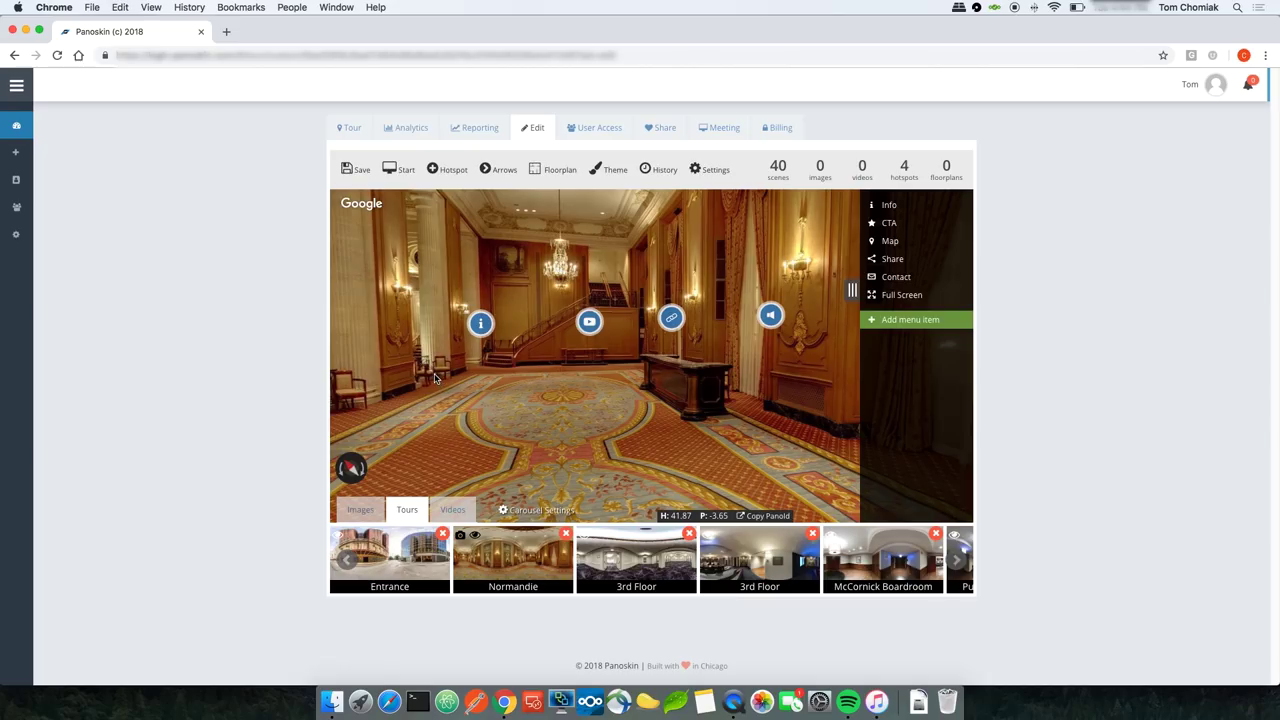
drag(435, 378, 505, 380)
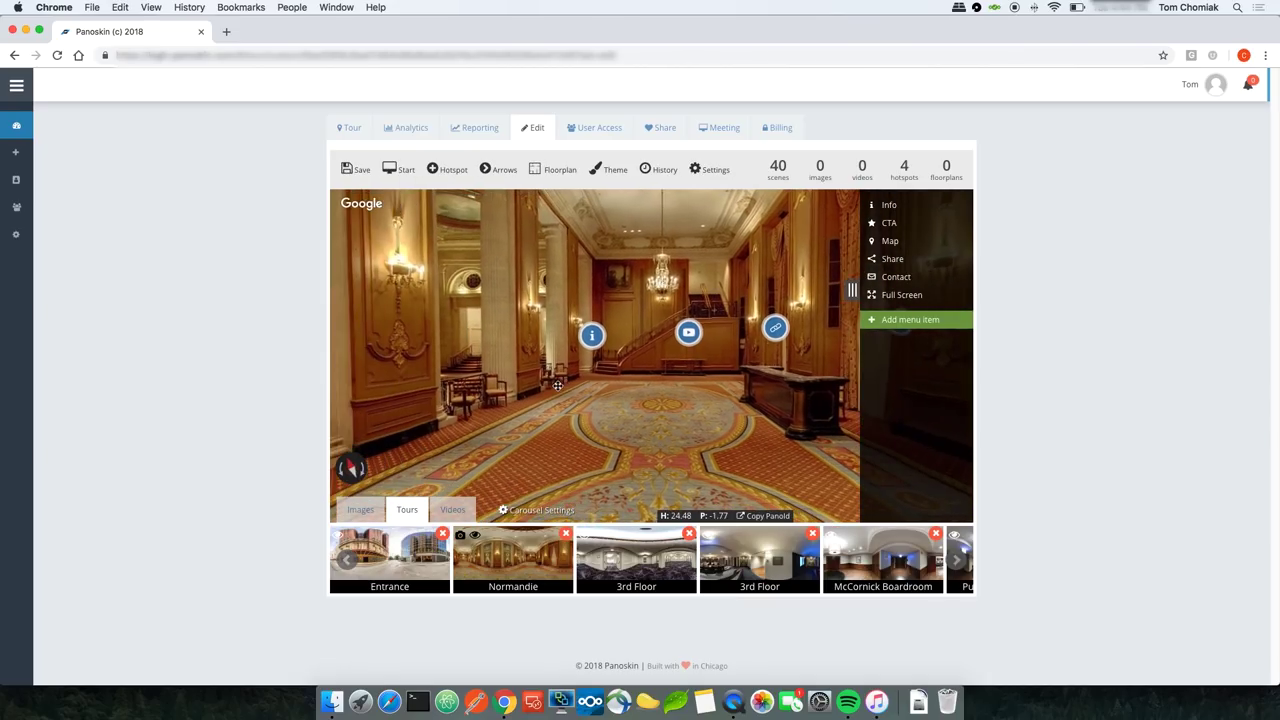
click(645, 566)
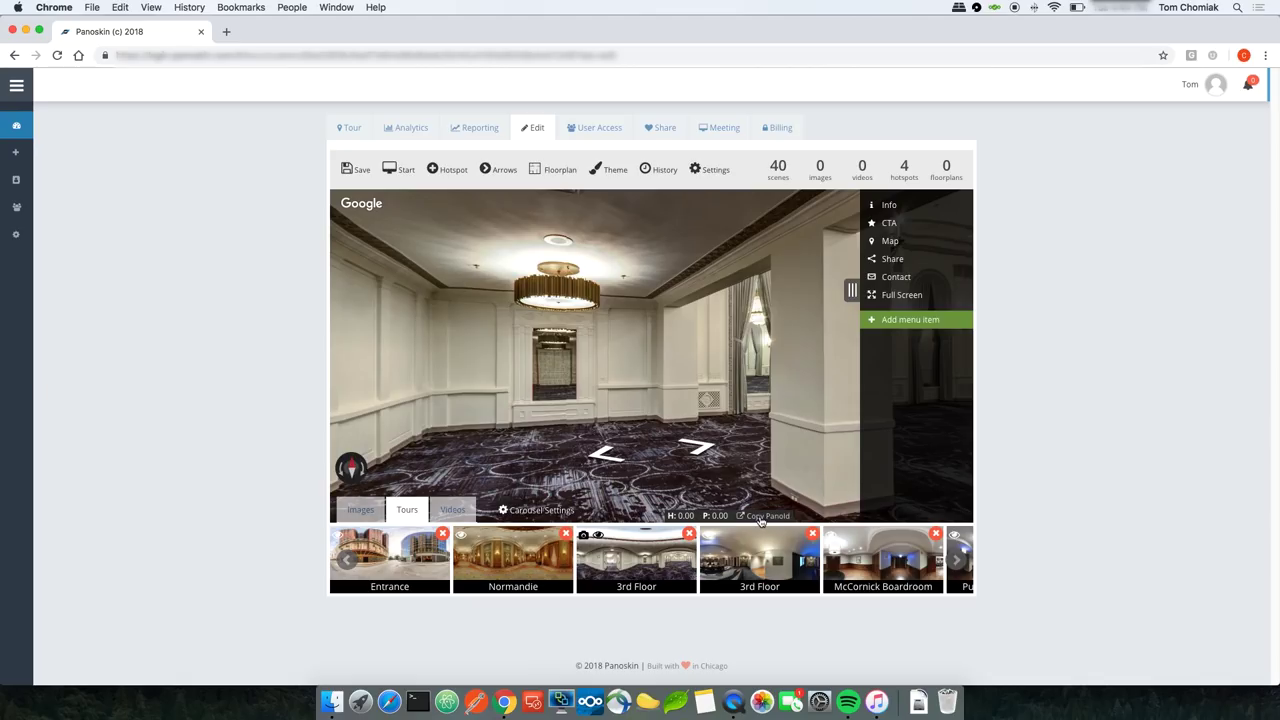
click(760, 517)
Step: Return to the Normandie lobby scene and begin placing a fifth hotspot at a new spot
click(525, 558)
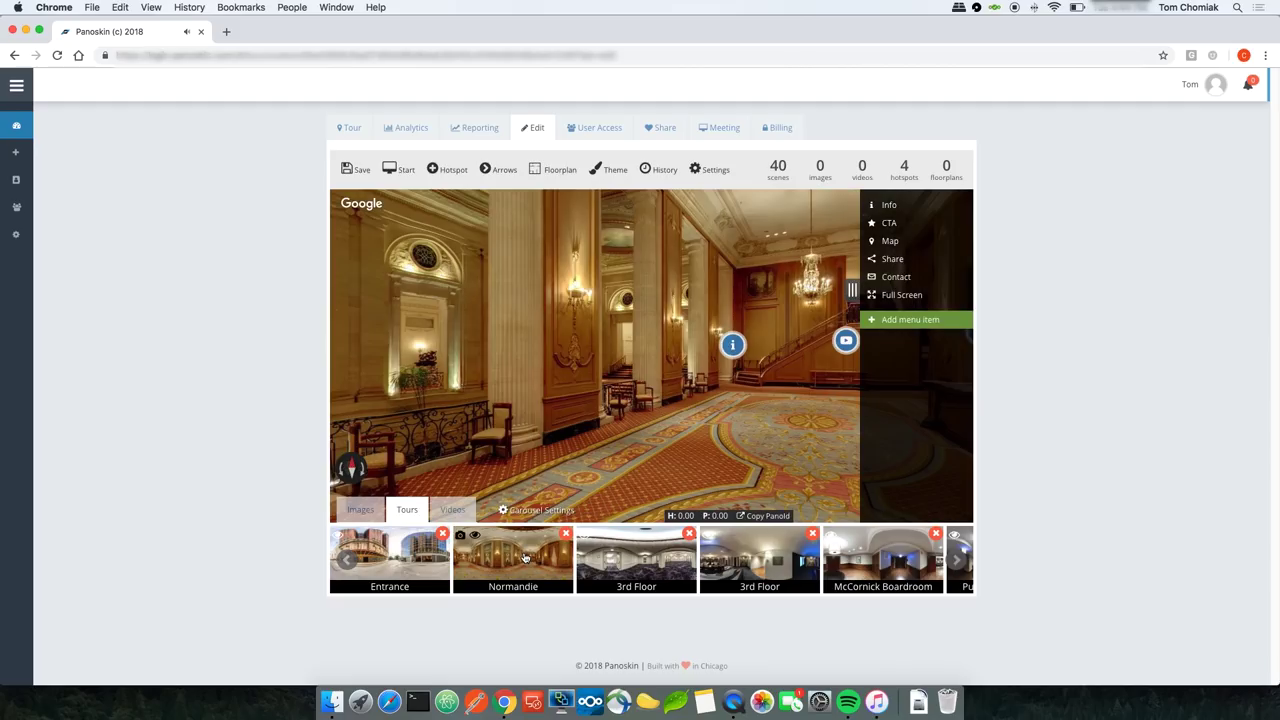
drag(737, 399, 673, 407)
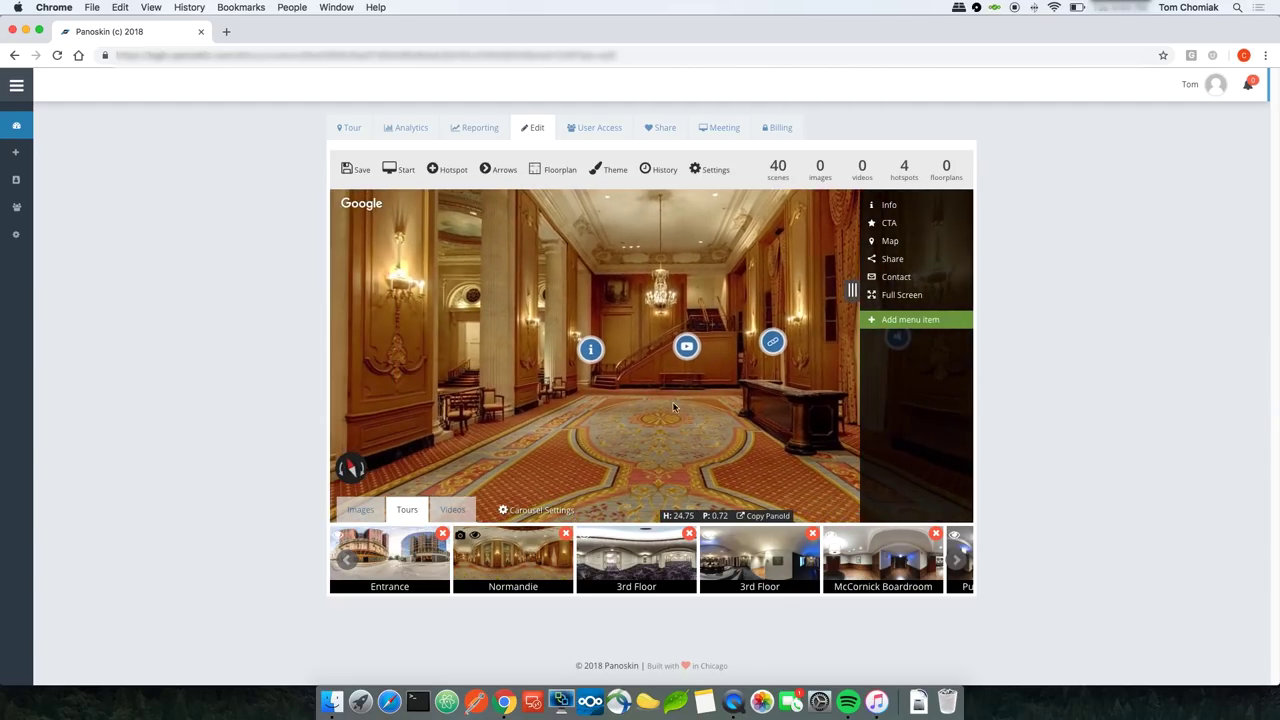
click(447, 169)
mouse_move(506, 271)
mouse_down()
mouse_move(618, 294)
mouse_move(655, 286)
mouse_up()
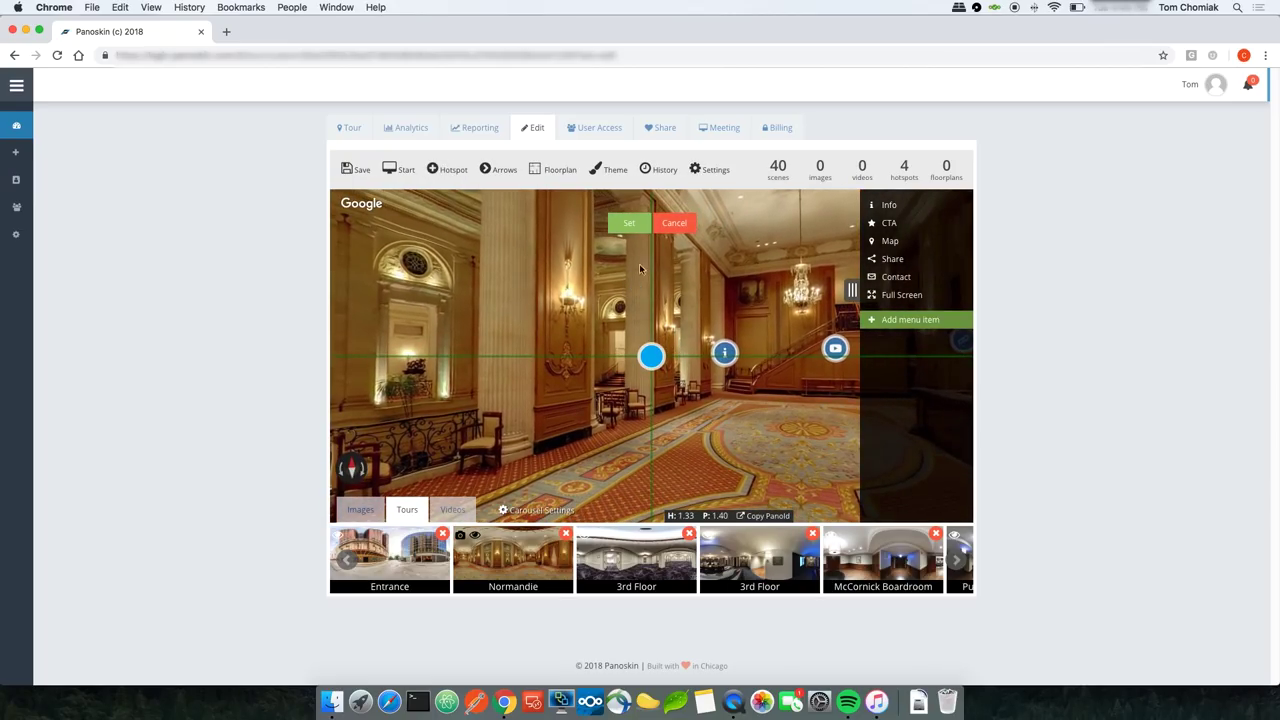
Step: Make the fifth hotspot an Elevator link to the 3rd Floor panoid, save, and copy the lobby's PanoId
click(629, 224)
click(662, 356)
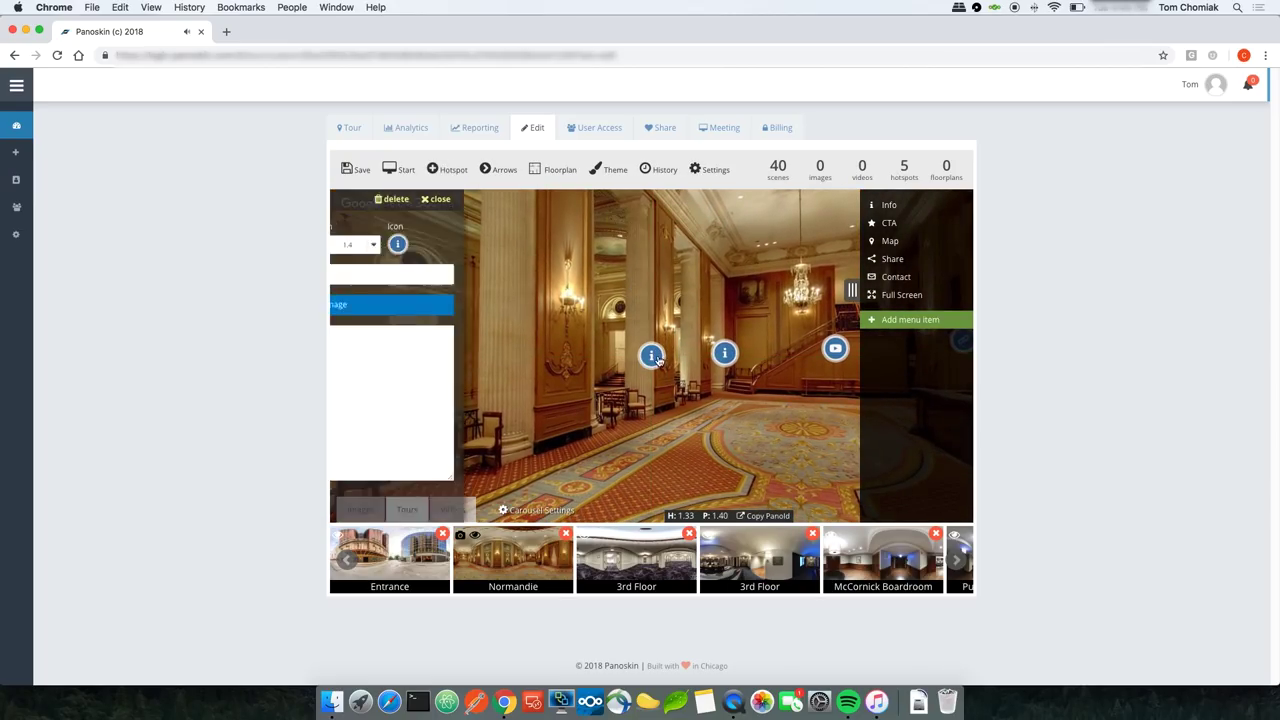
click(398, 249)
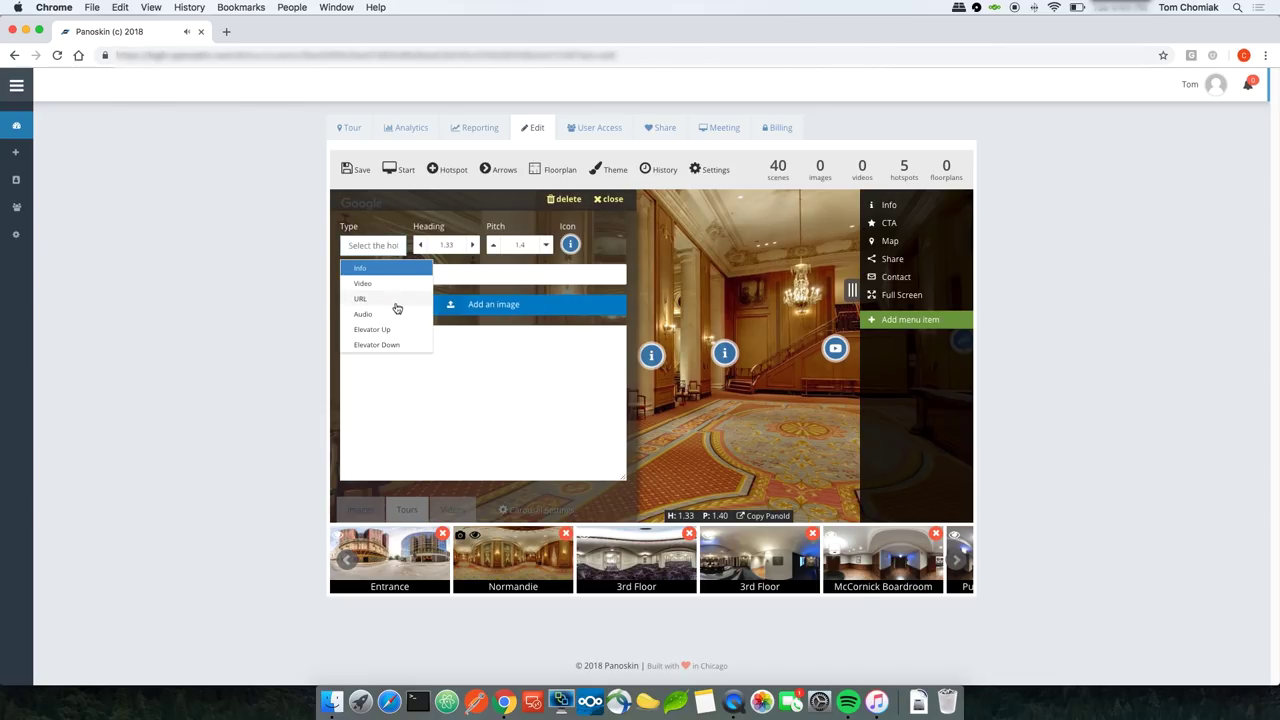
click(398, 330)
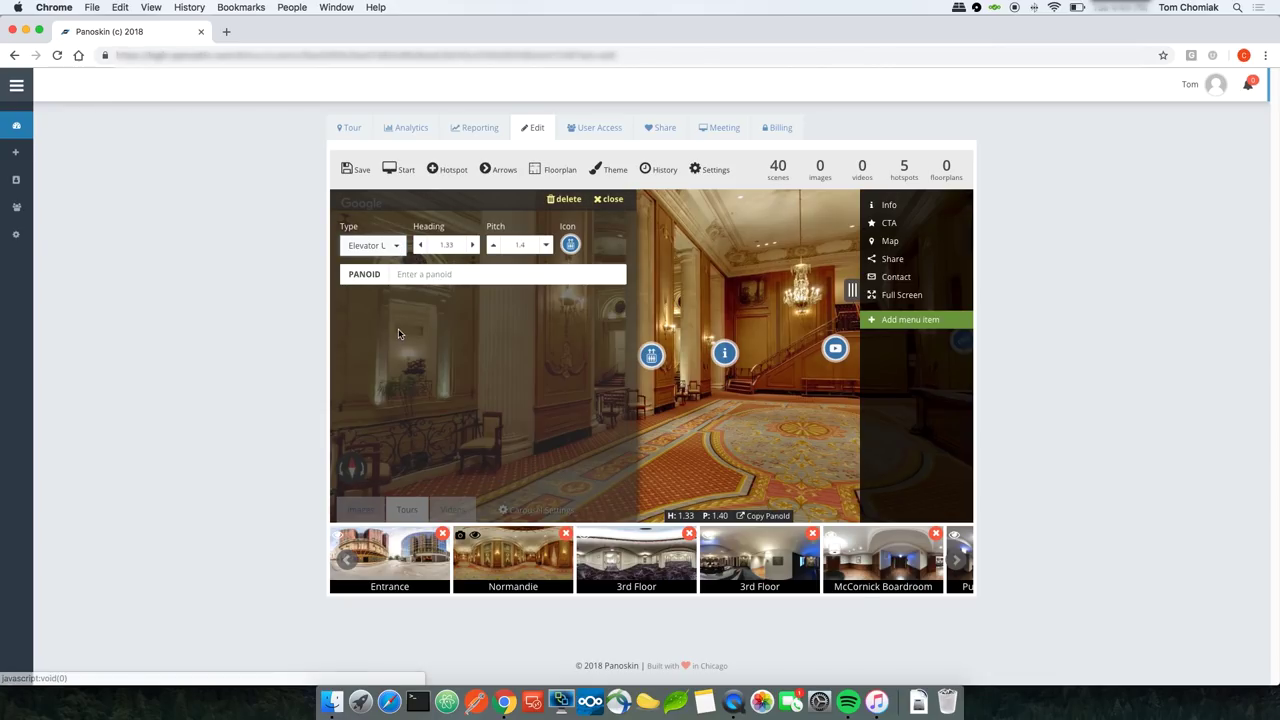
right_click(484, 279)
click(509, 365)
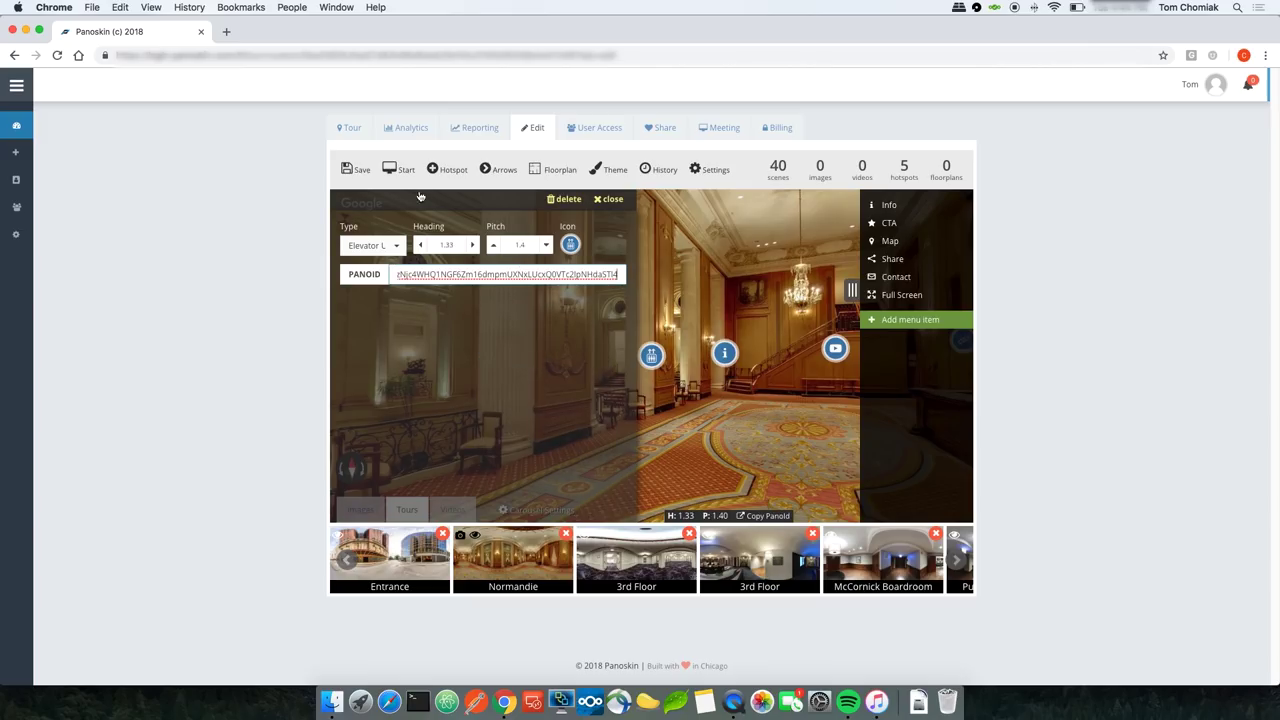
click(350, 170)
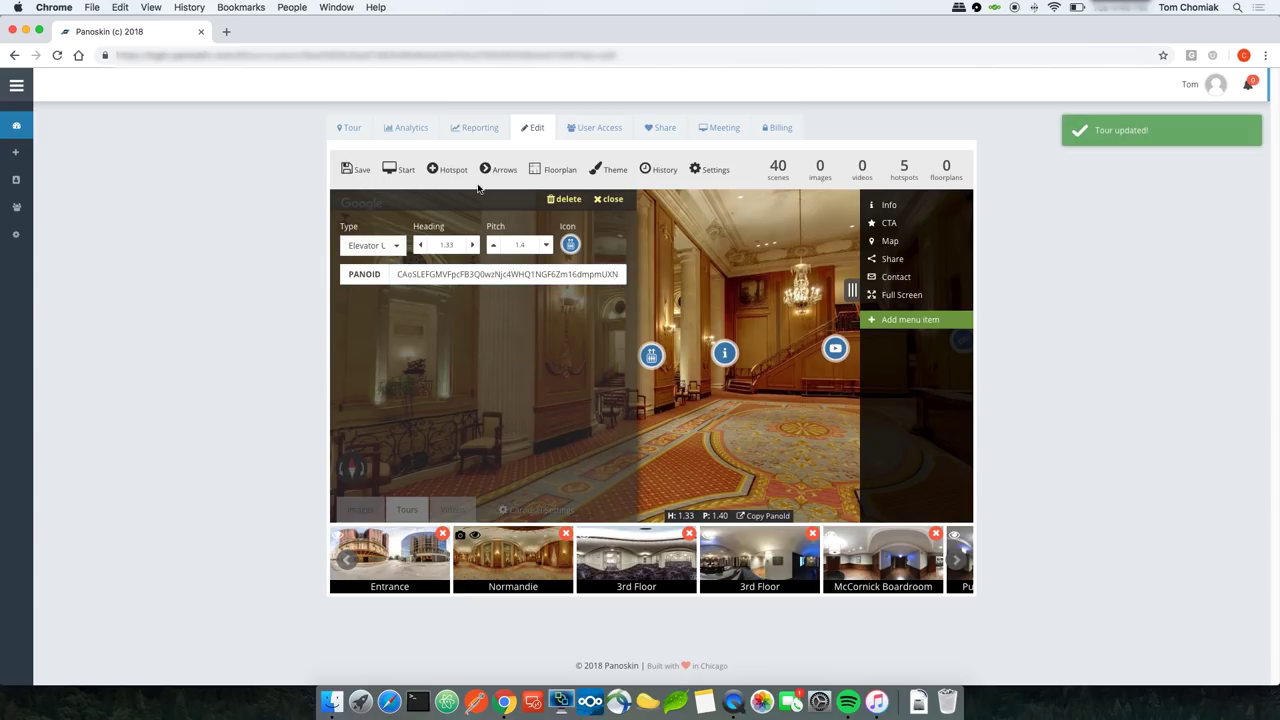
click(609, 199)
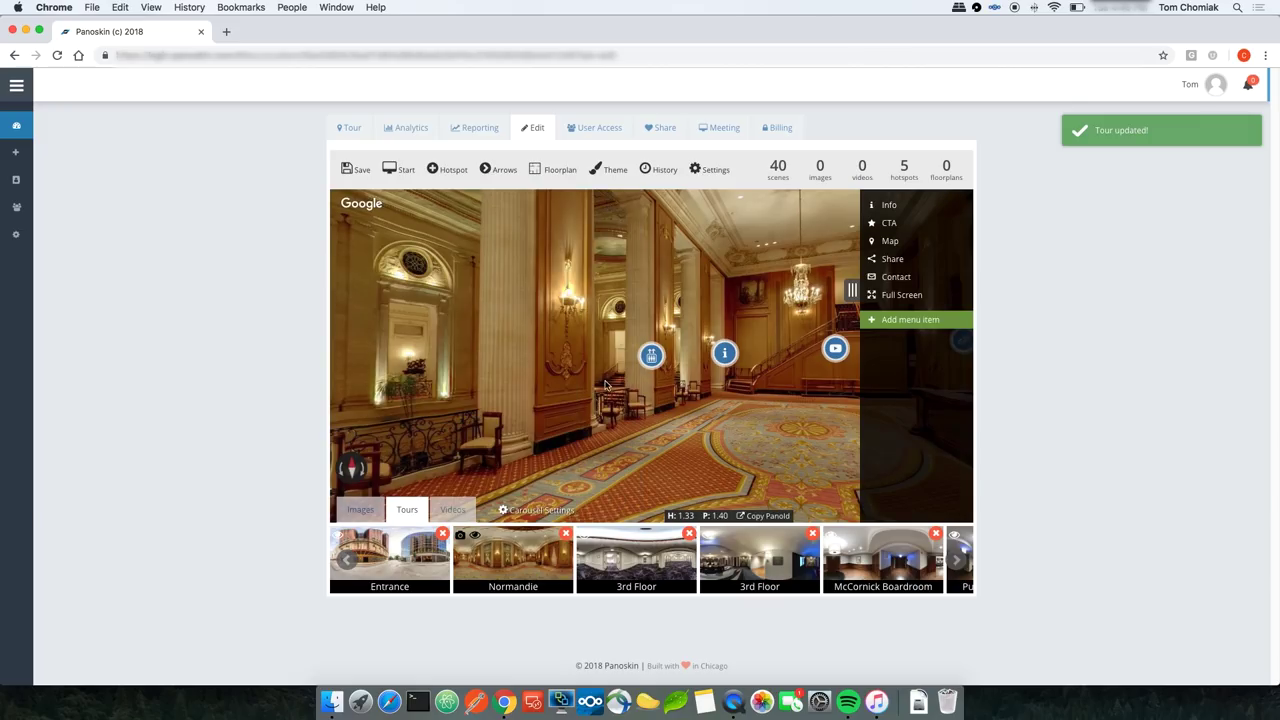
click(765, 516)
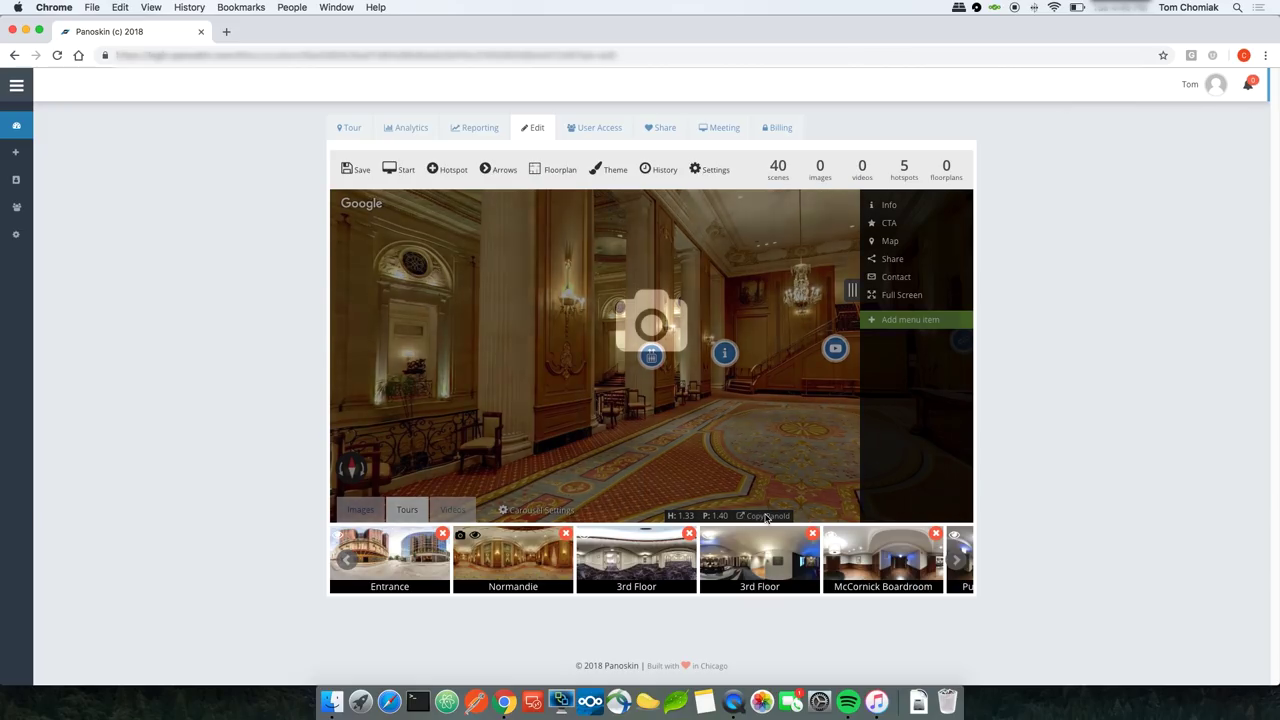
Step: In the 3rd Floor scene, add an Elevator Down hotspot to the lobby's panoid and save
click(645, 567)
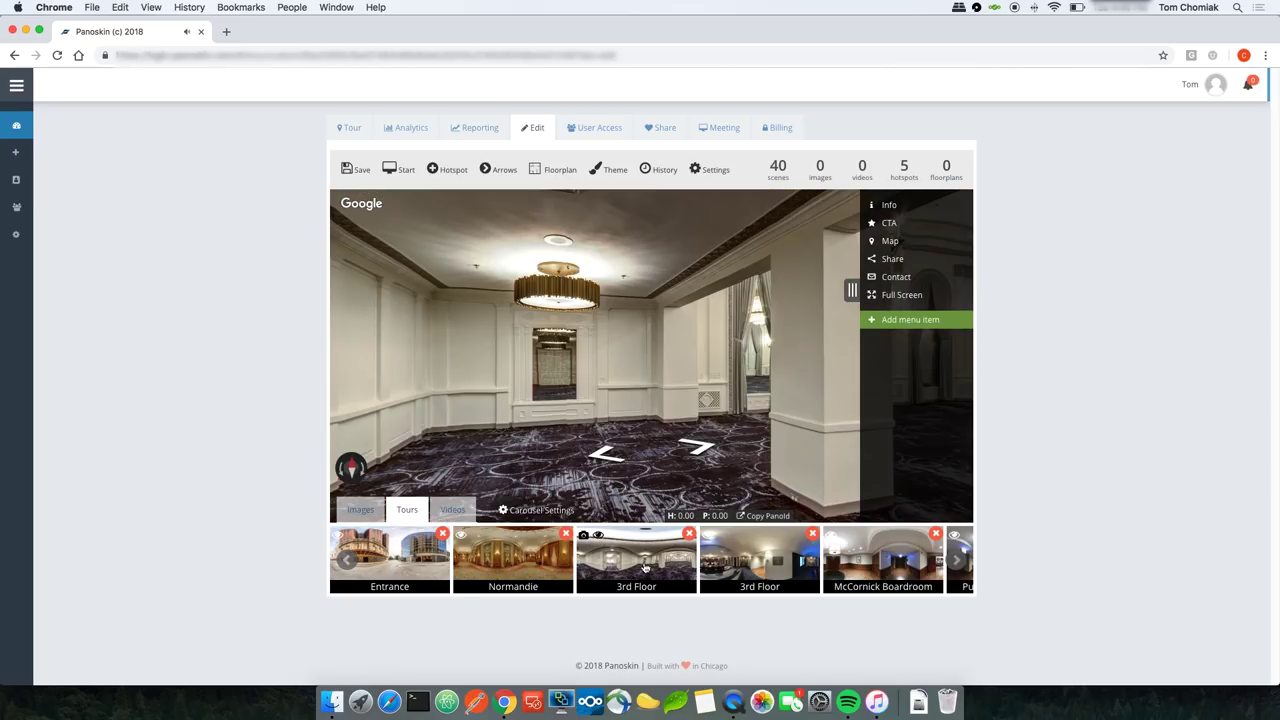
click(445, 170)
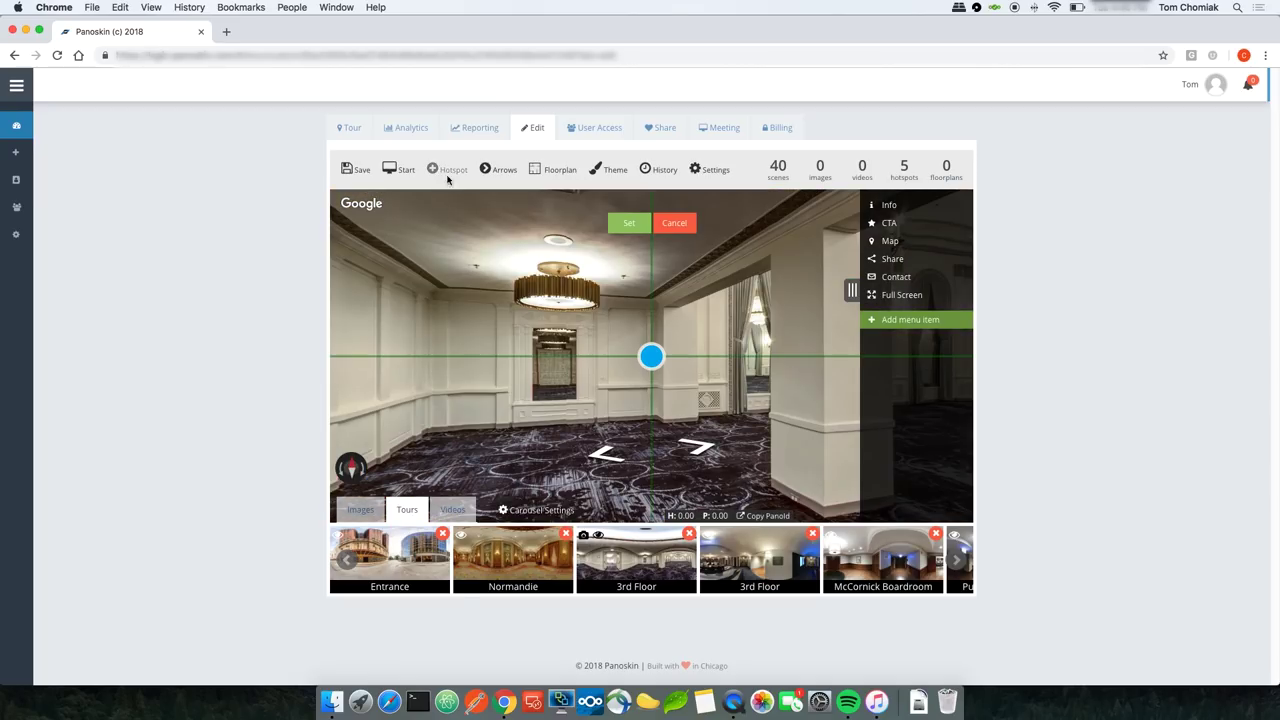
drag(560, 320, 688, 304)
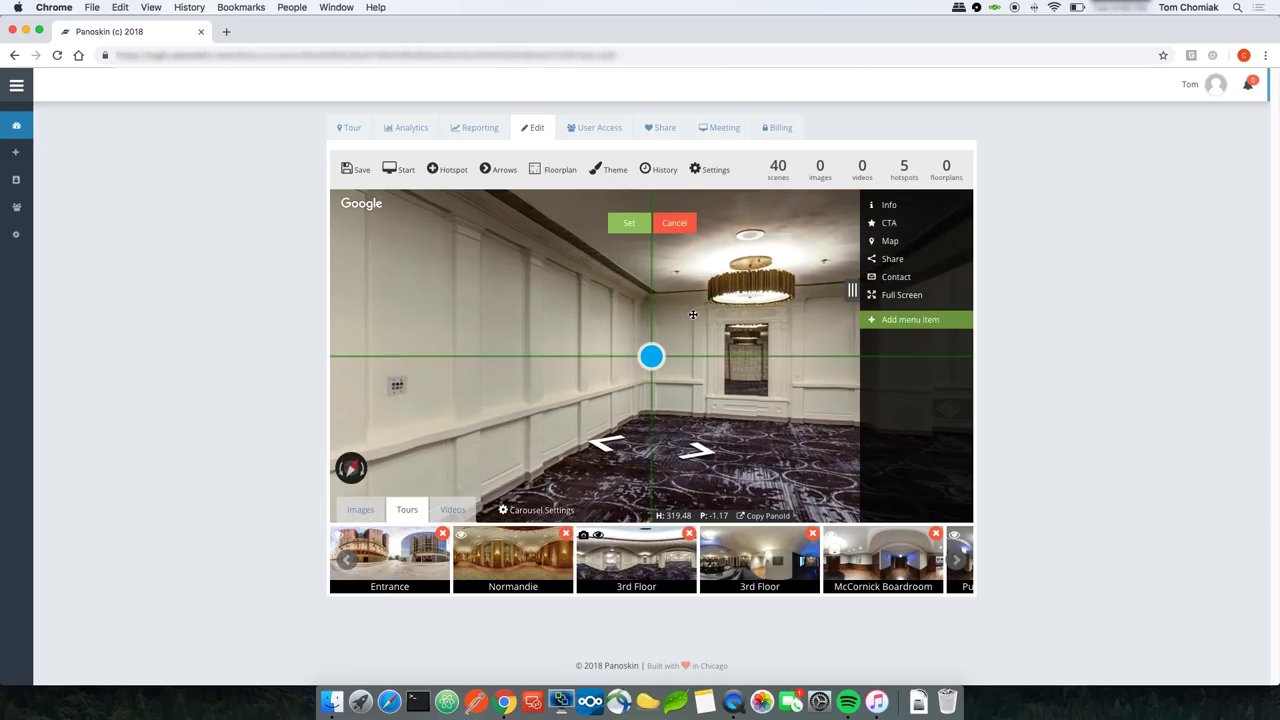
click(629, 223)
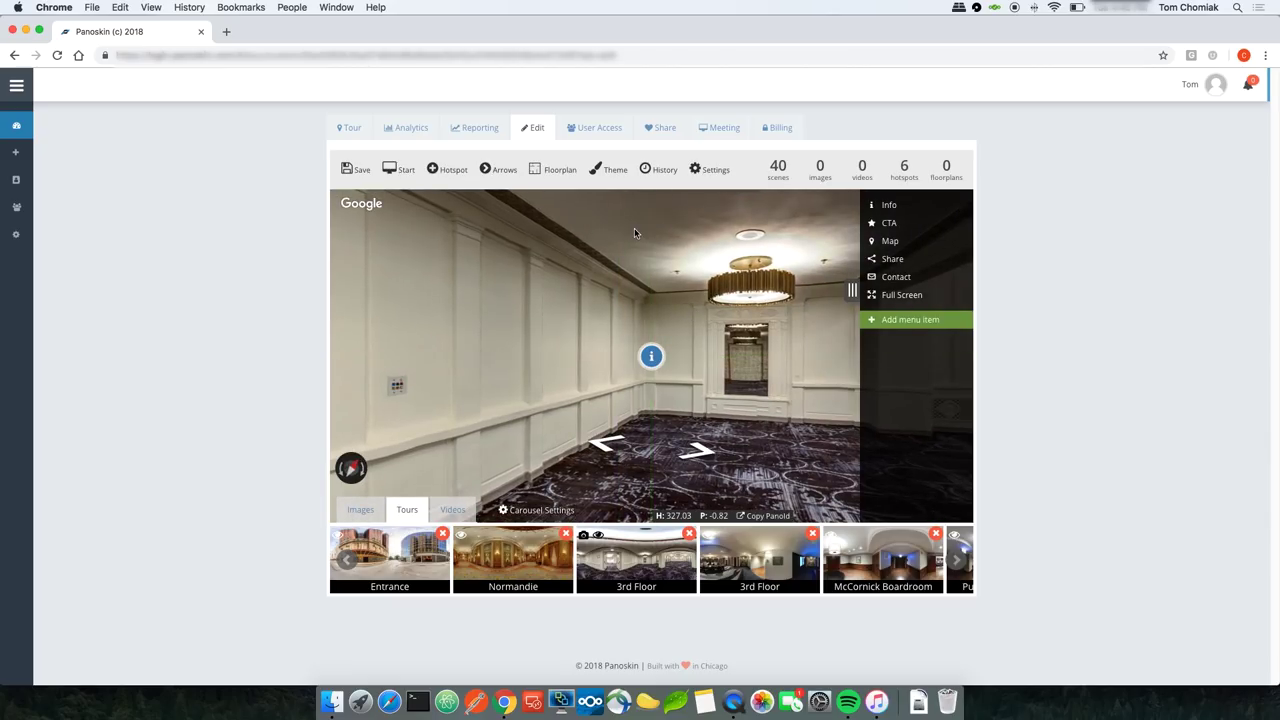
click(646, 354)
click(372, 245)
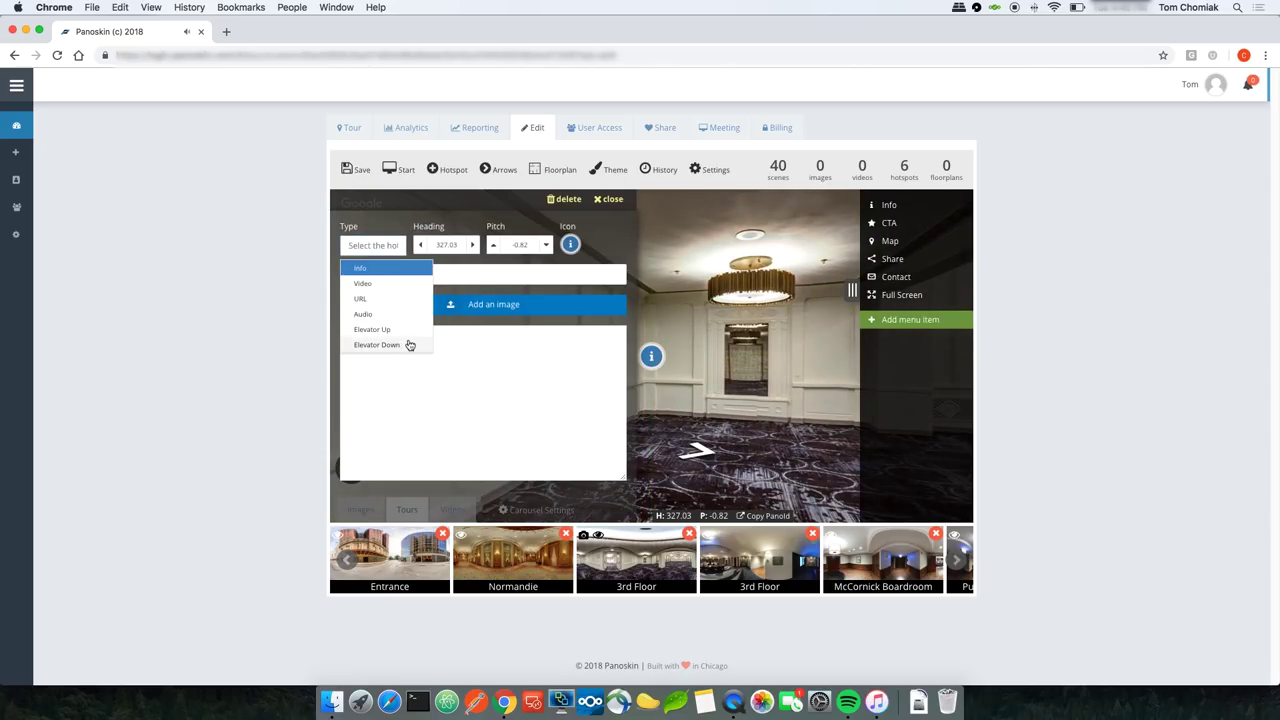
click(376, 344)
right_click(438, 275)
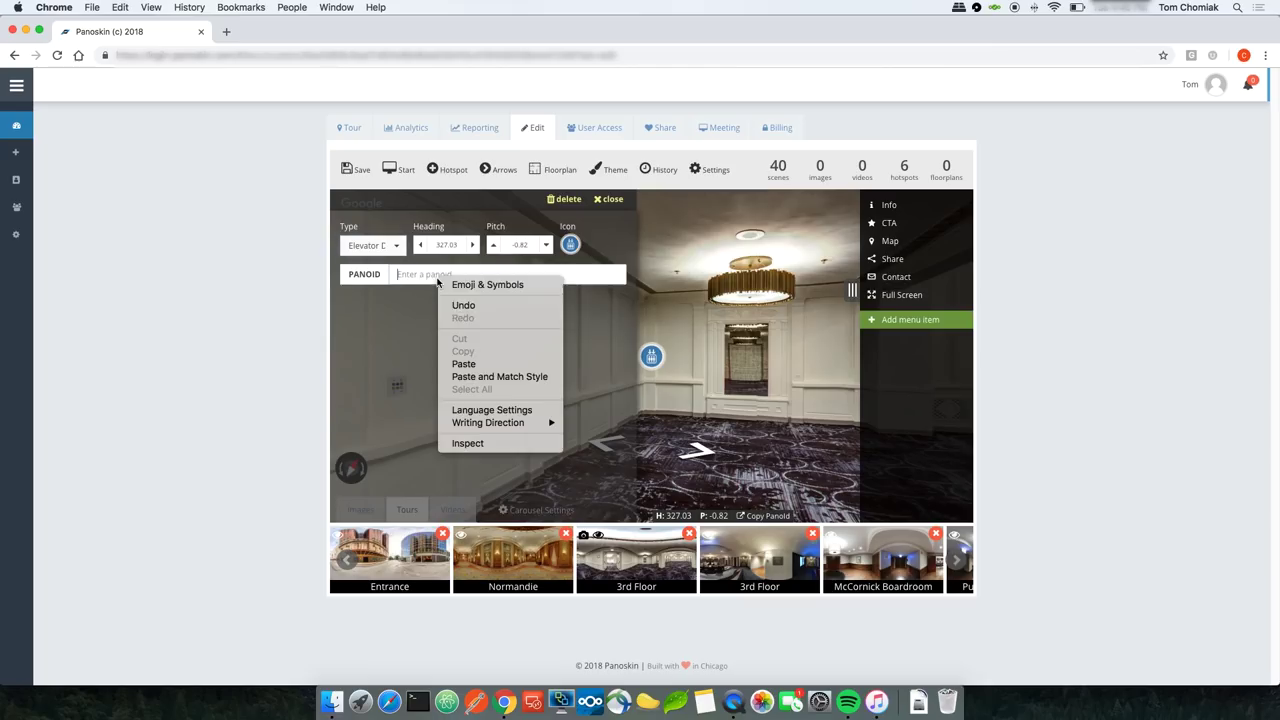
click(464, 364)
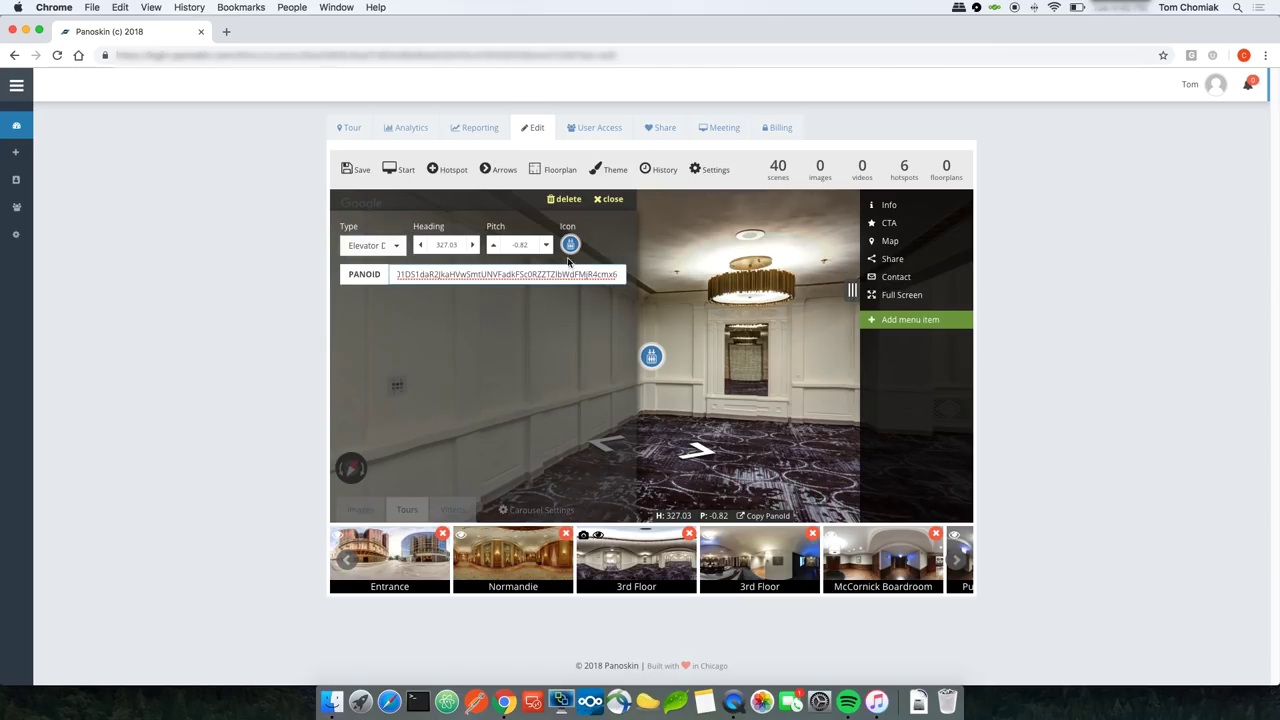
click(361, 171)
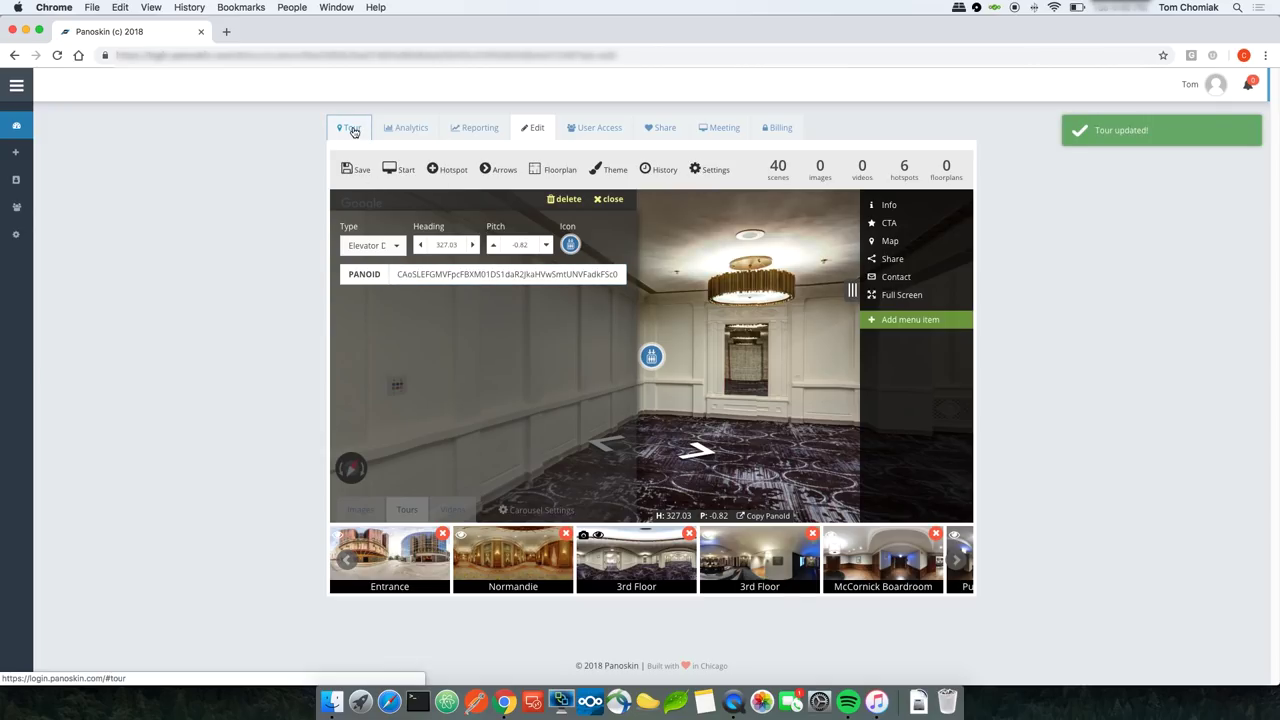
Step: In the live tour, take the elevator hotspot to the 3rd Floor and return to the Normandie lobby
click(354, 132)
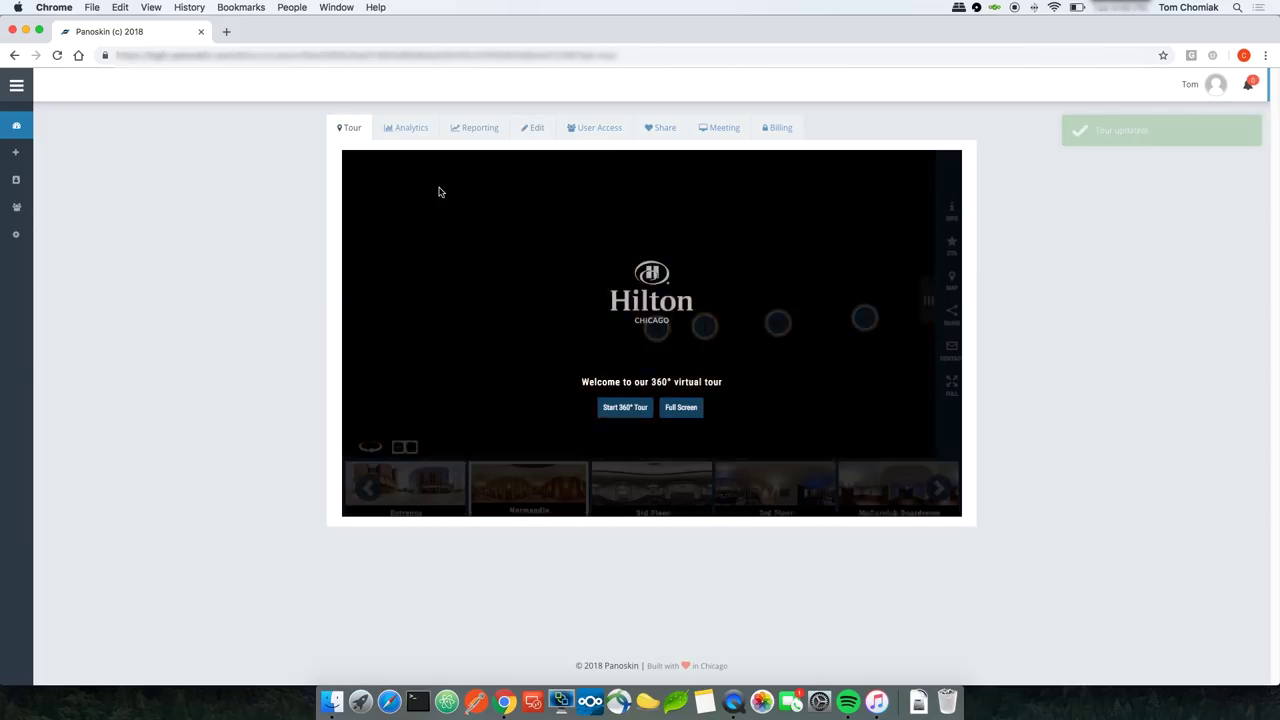
click(628, 407)
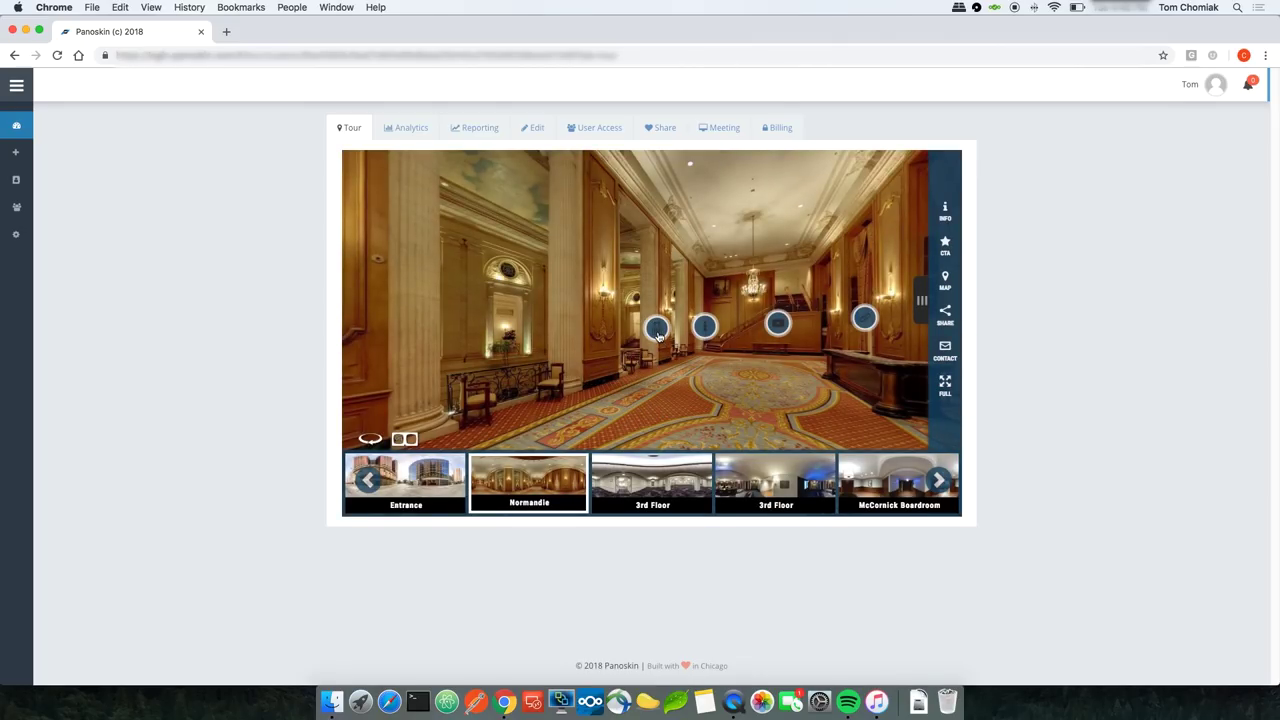
click(657, 330)
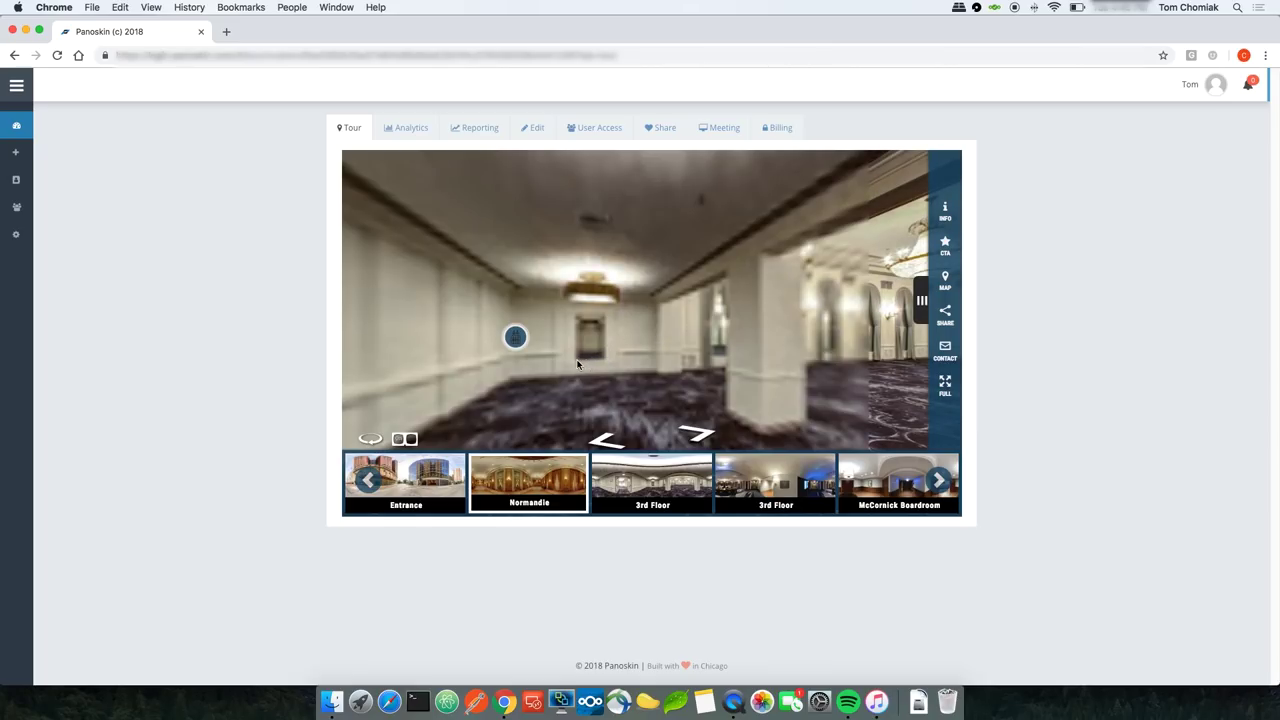
click(515, 340)
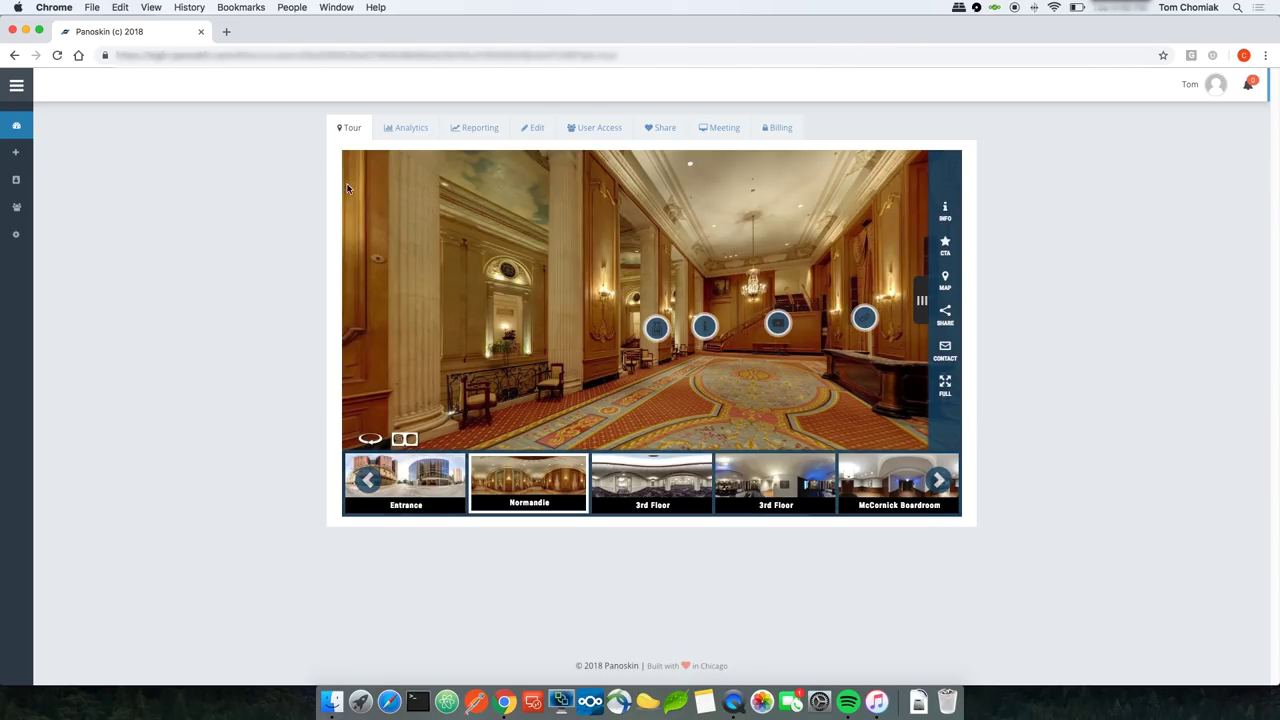
Step: Move the Normandie Lounge info hotspot to heading 17.13 and pitch 4.85, then preview it
click(527, 127)
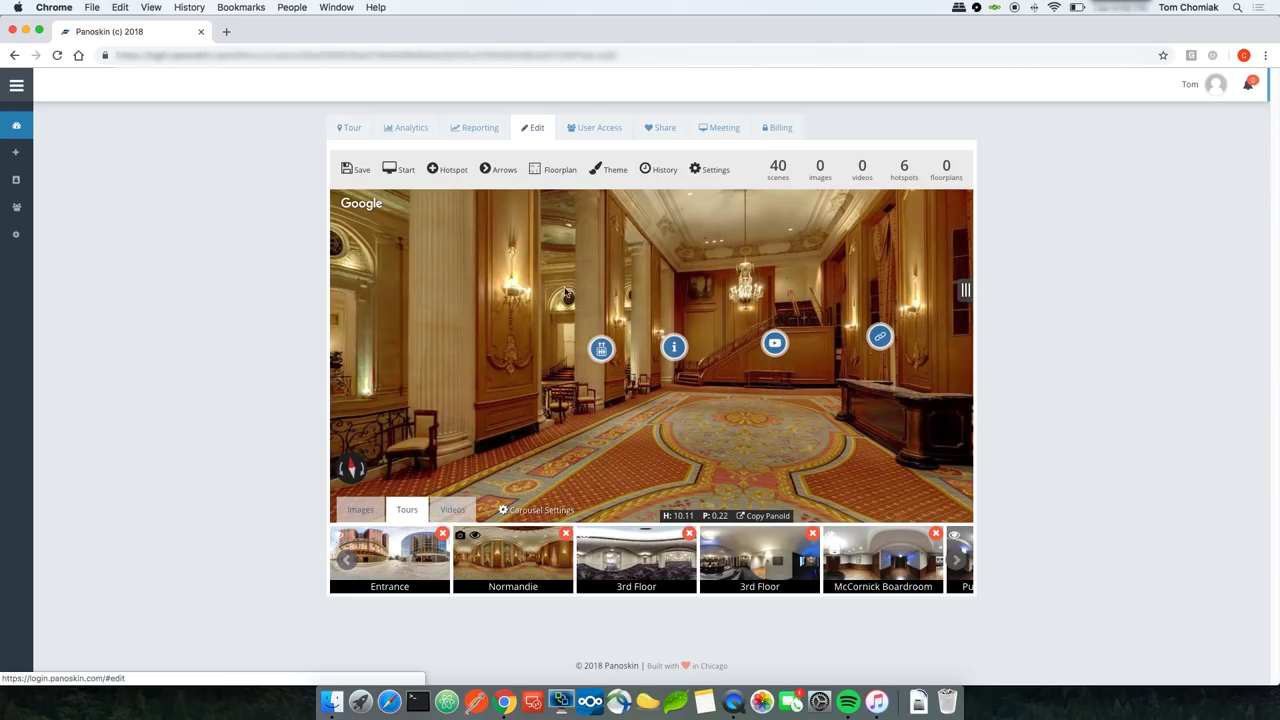
click(673, 348)
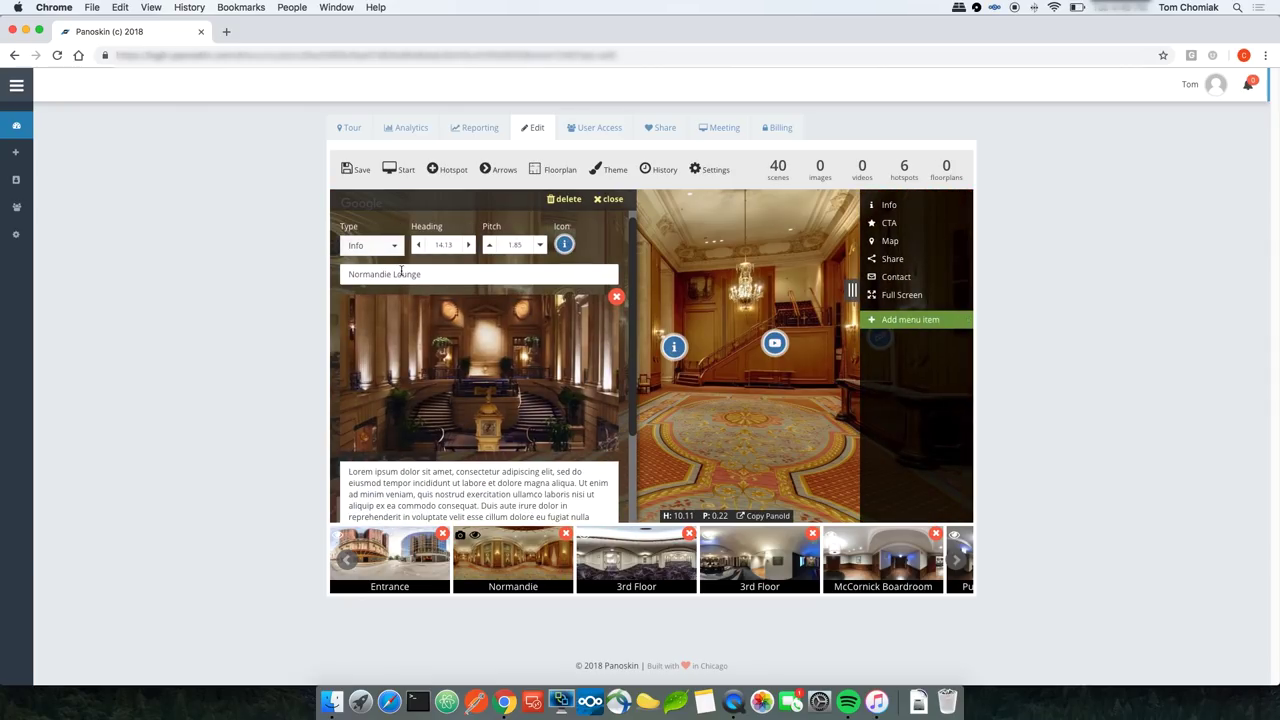
click(468, 245)
click(468, 245)
click(468, 245)
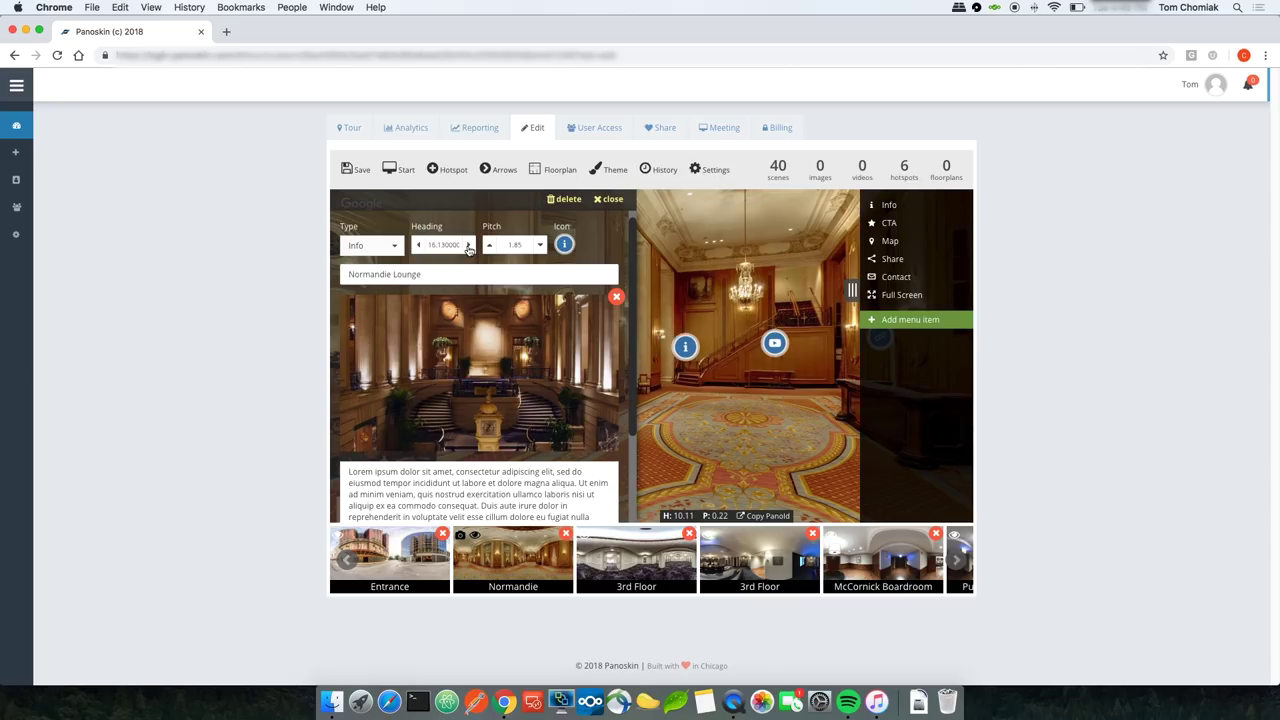
click(488, 246)
click(488, 246)
click(488, 246)
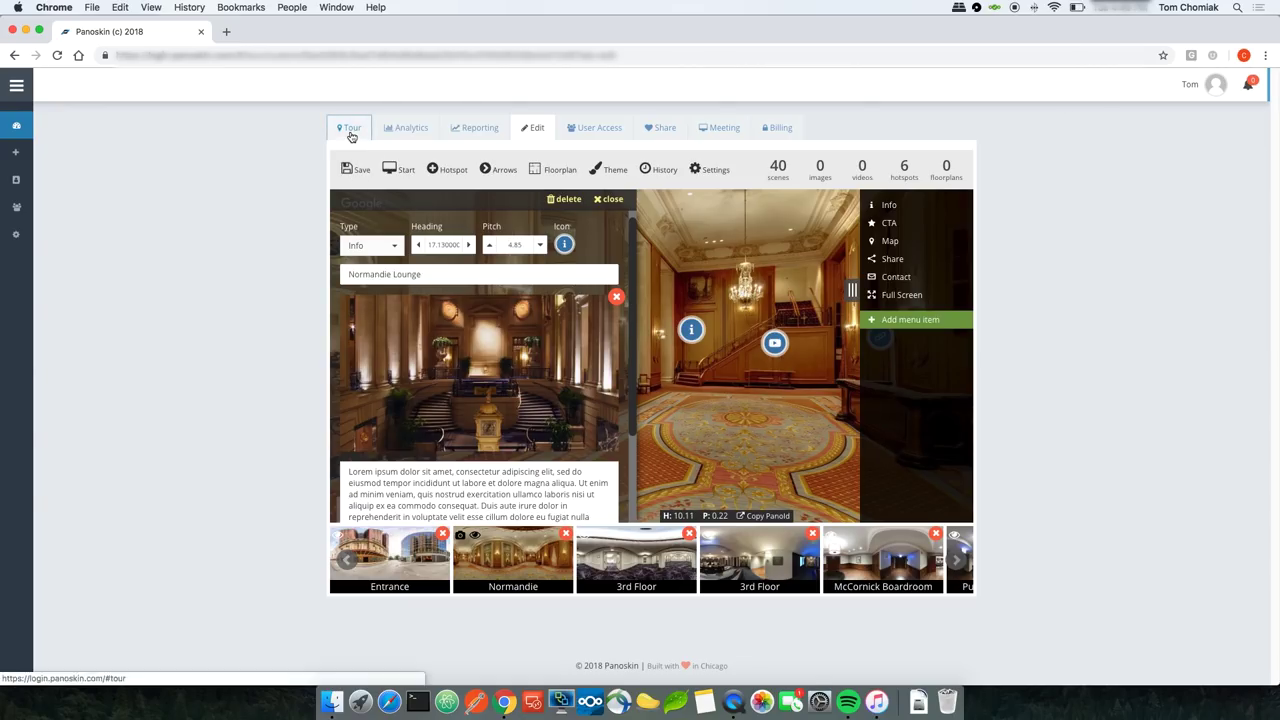
click(351, 137)
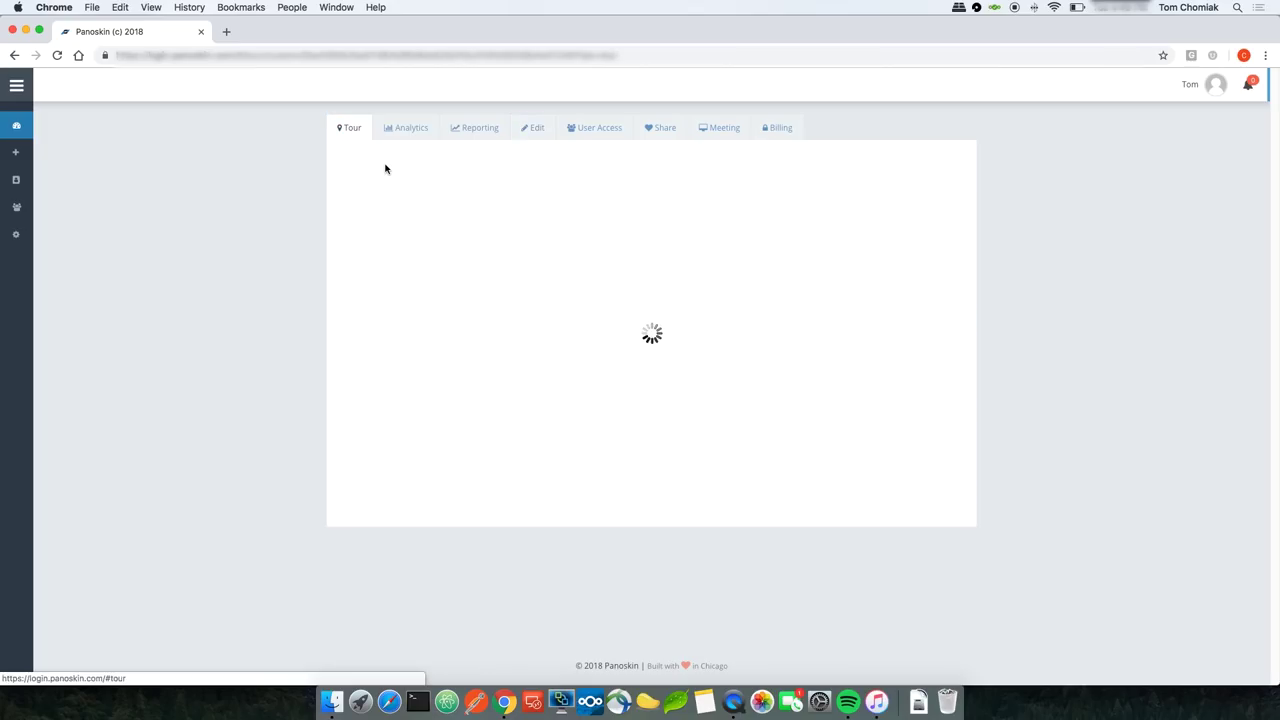
Step: Start the 360° tour to check the raised info hotspot, then return to the editor
click(628, 408)
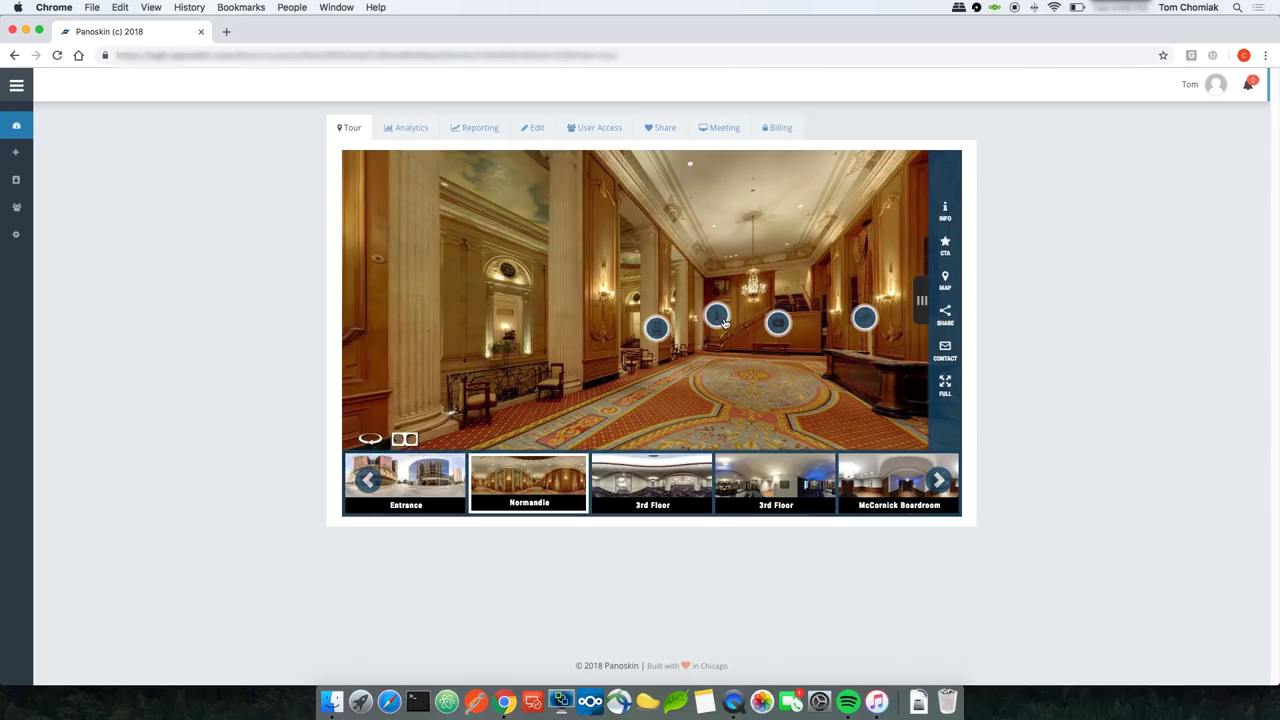
click(533, 129)
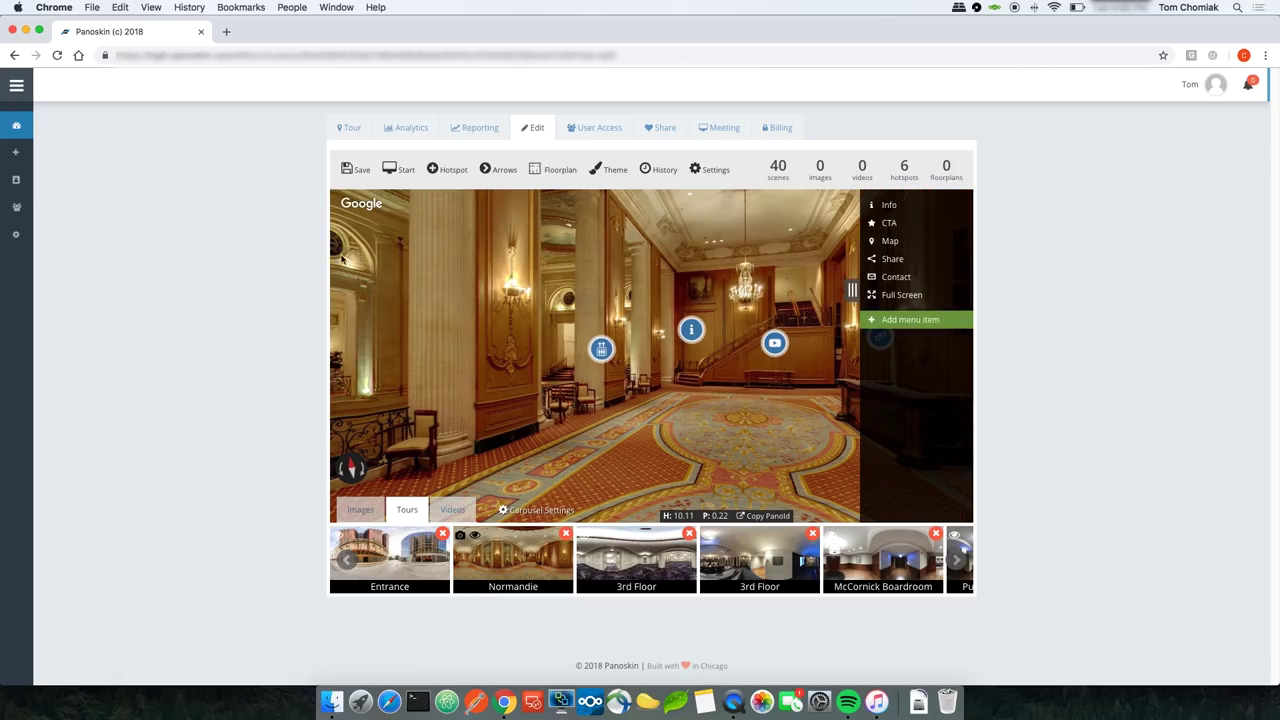
Step: Change the Entrance scene's navigation arrow from the chevron to the filled gold circle marker
click(413, 549)
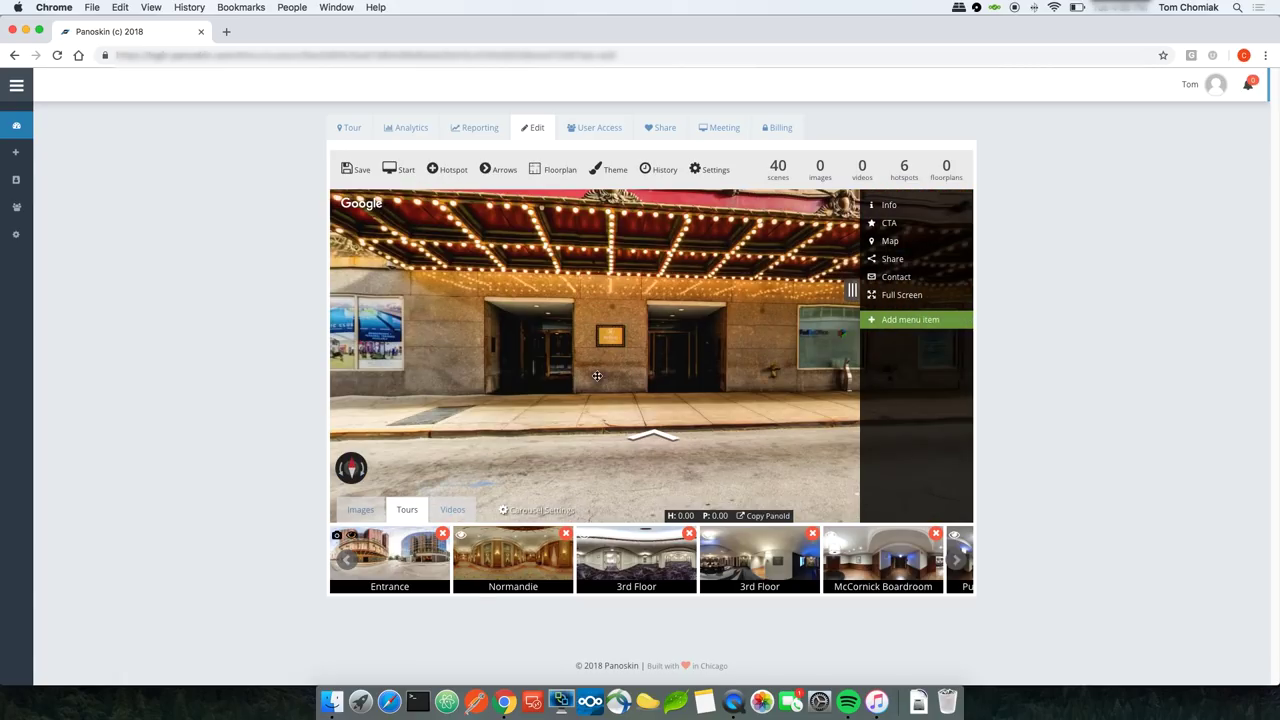
drag(560, 366, 630, 352)
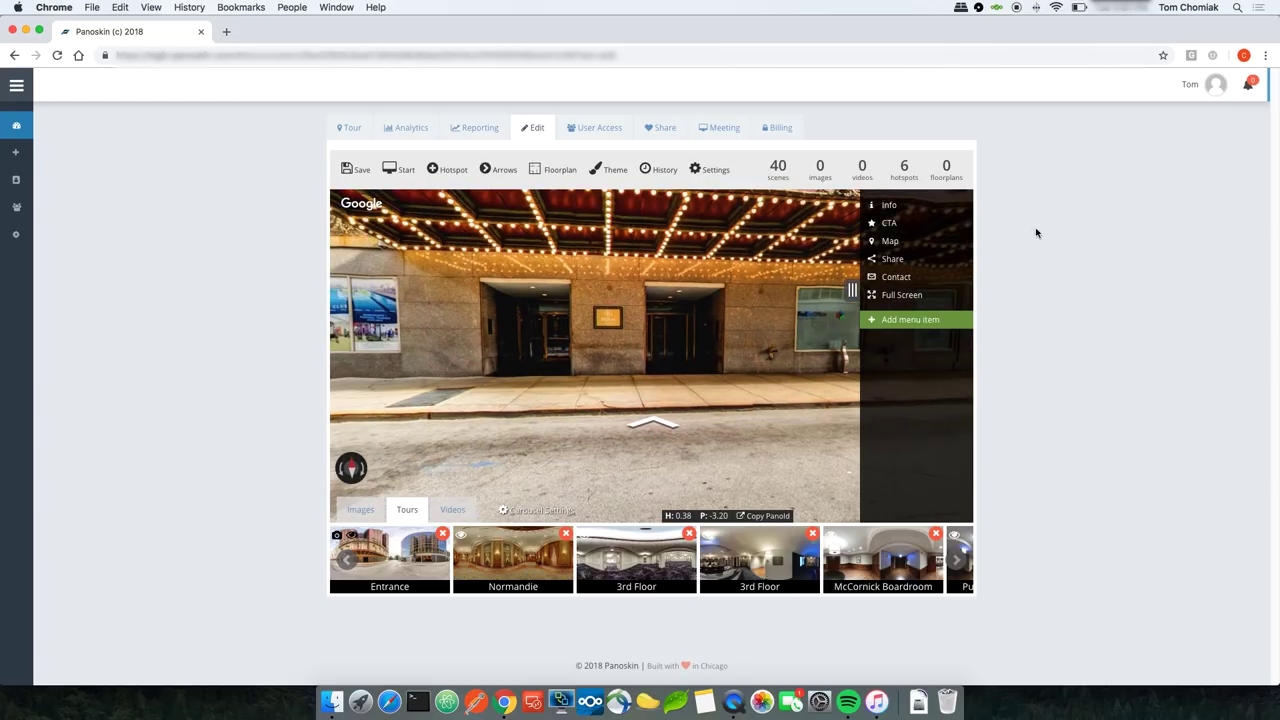
click(505, 172)
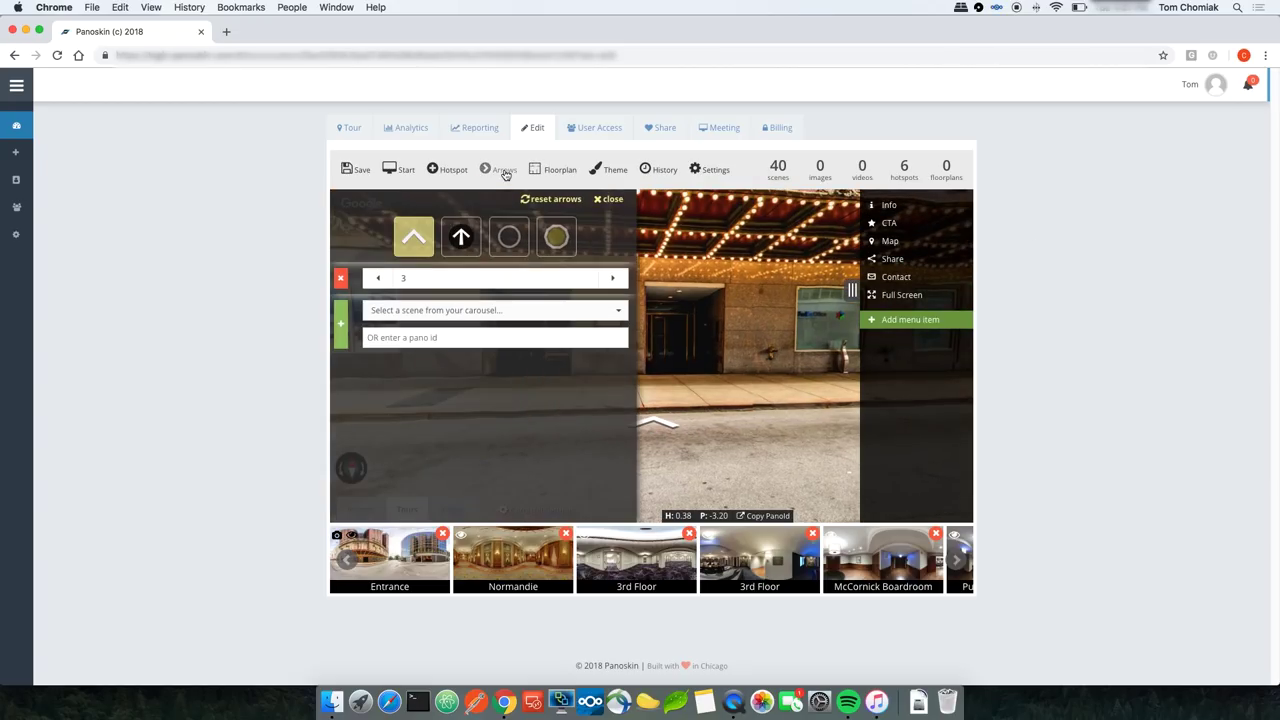
click(463, 238)
drag(659, 298, 695, 337)
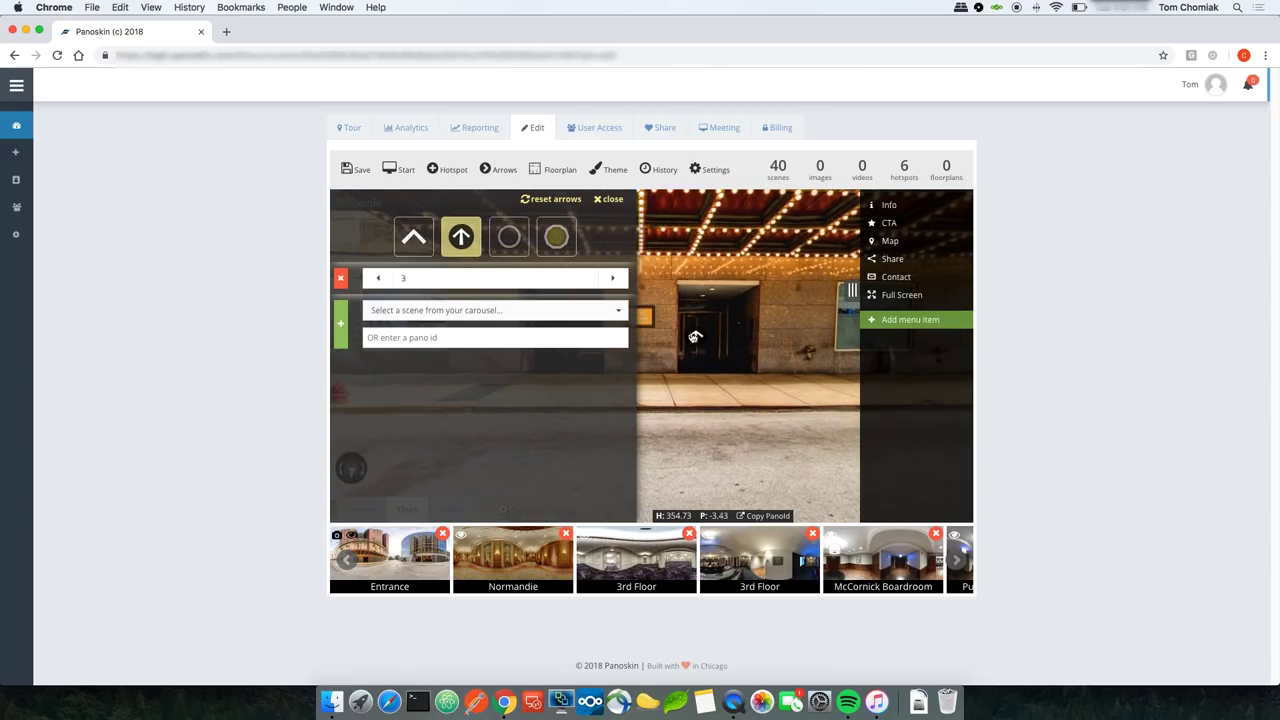
click(518, 242)
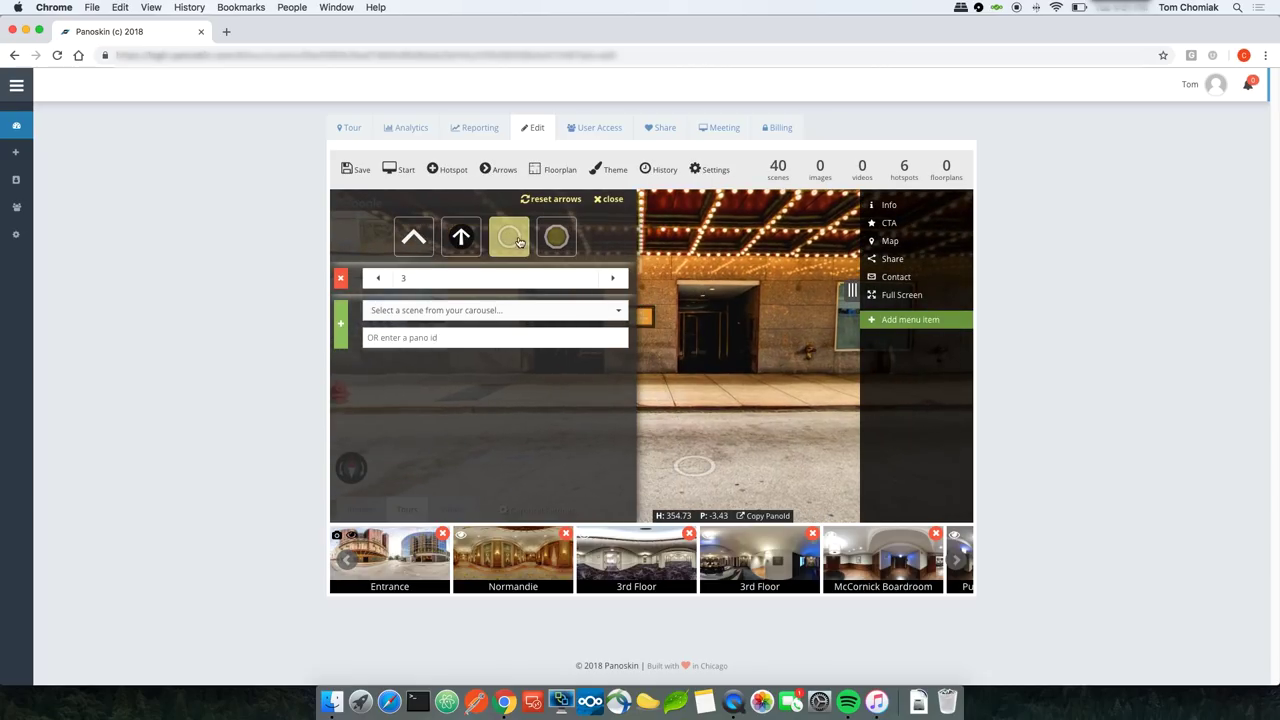
drag(702, 392, 730, 412)
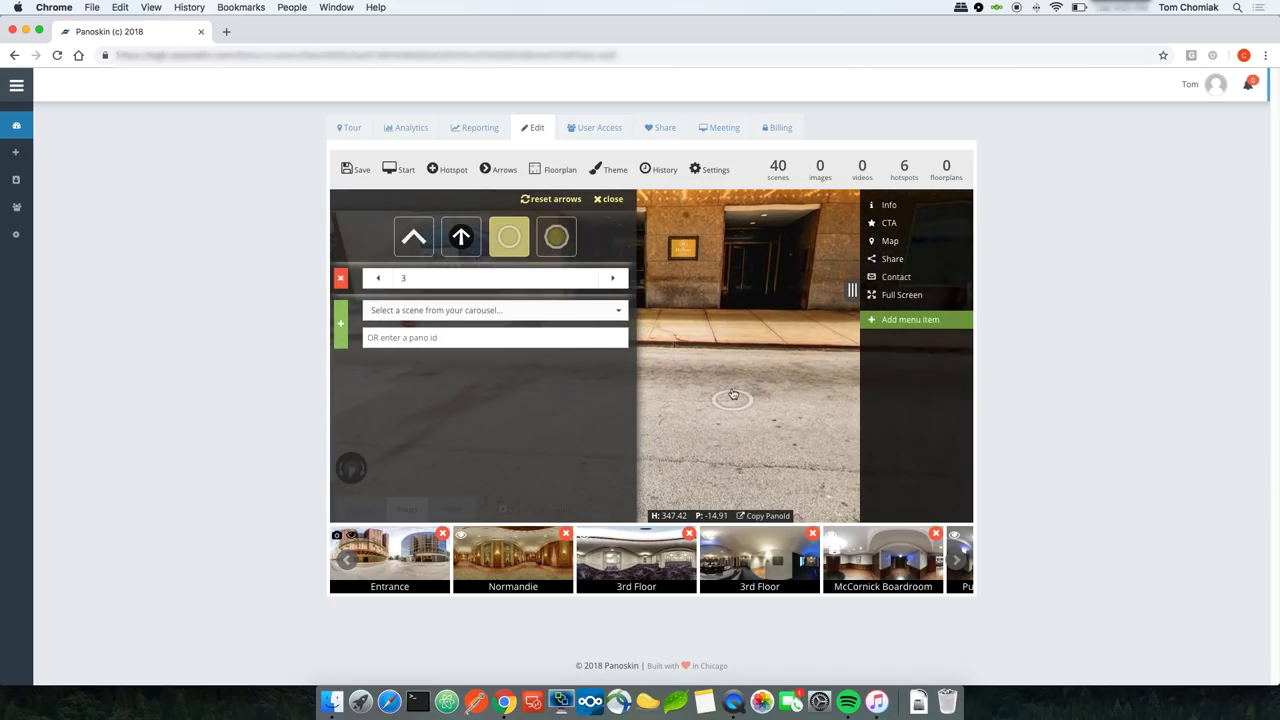
click(569, 252)
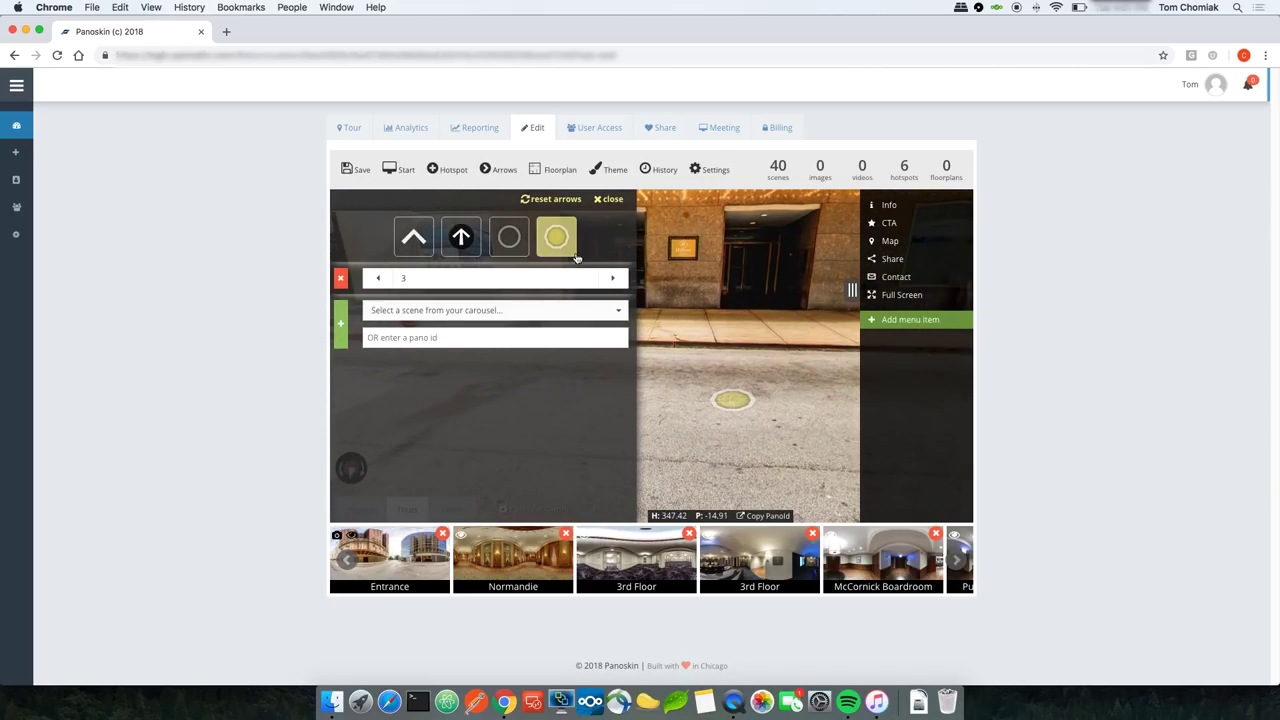
drag(693, 333, 697, 349)
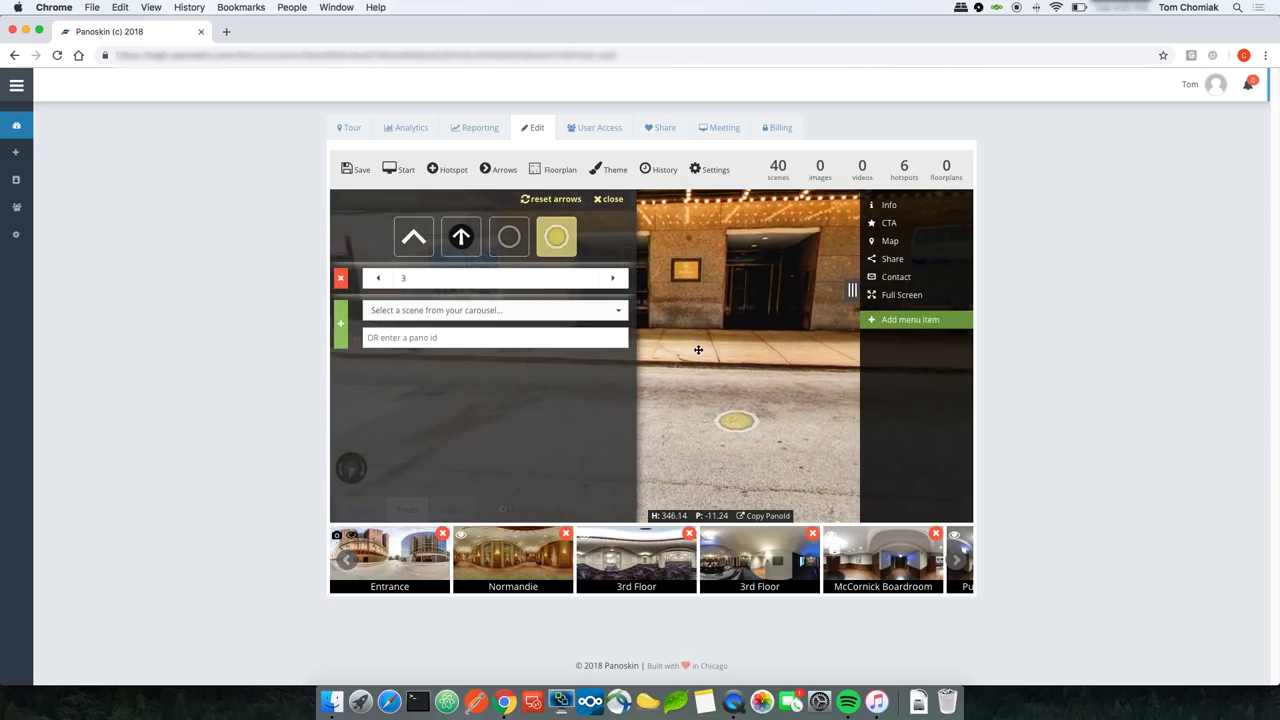
Step: Save the tour and walk from the Entrance down the hallways to the carpeted room via the gold circles
click(359, 172)
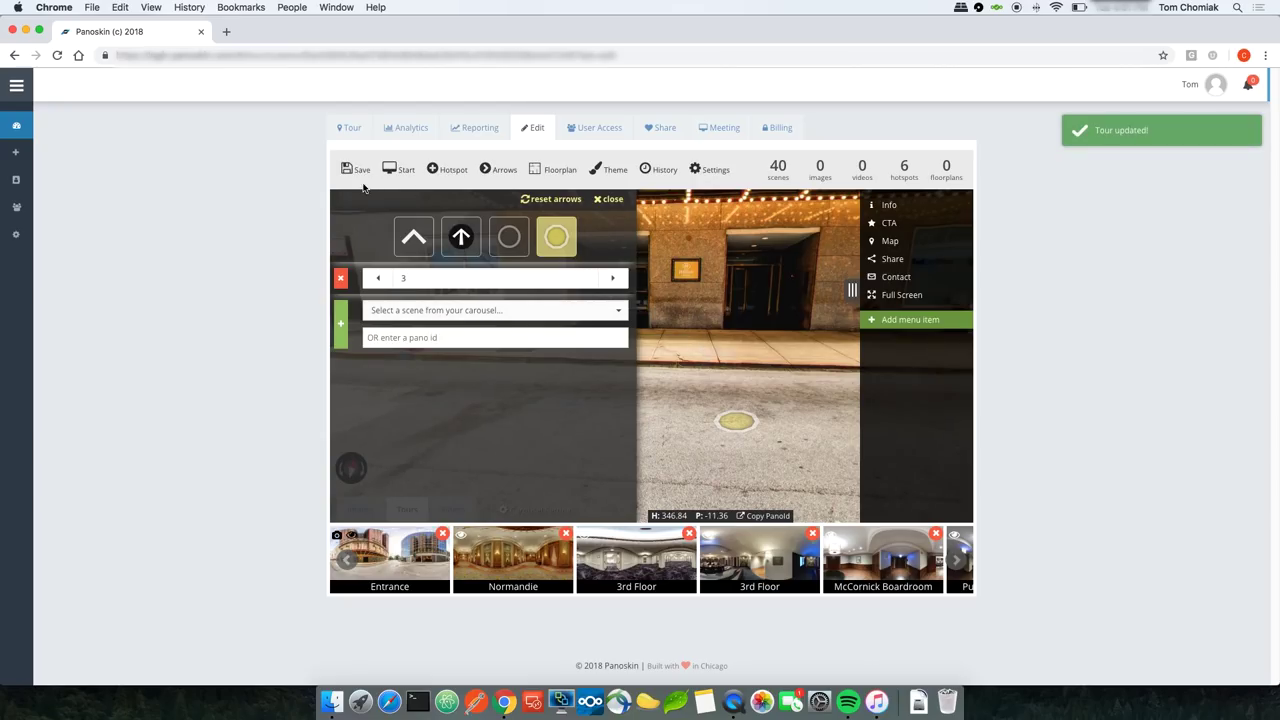
click(352, 130)
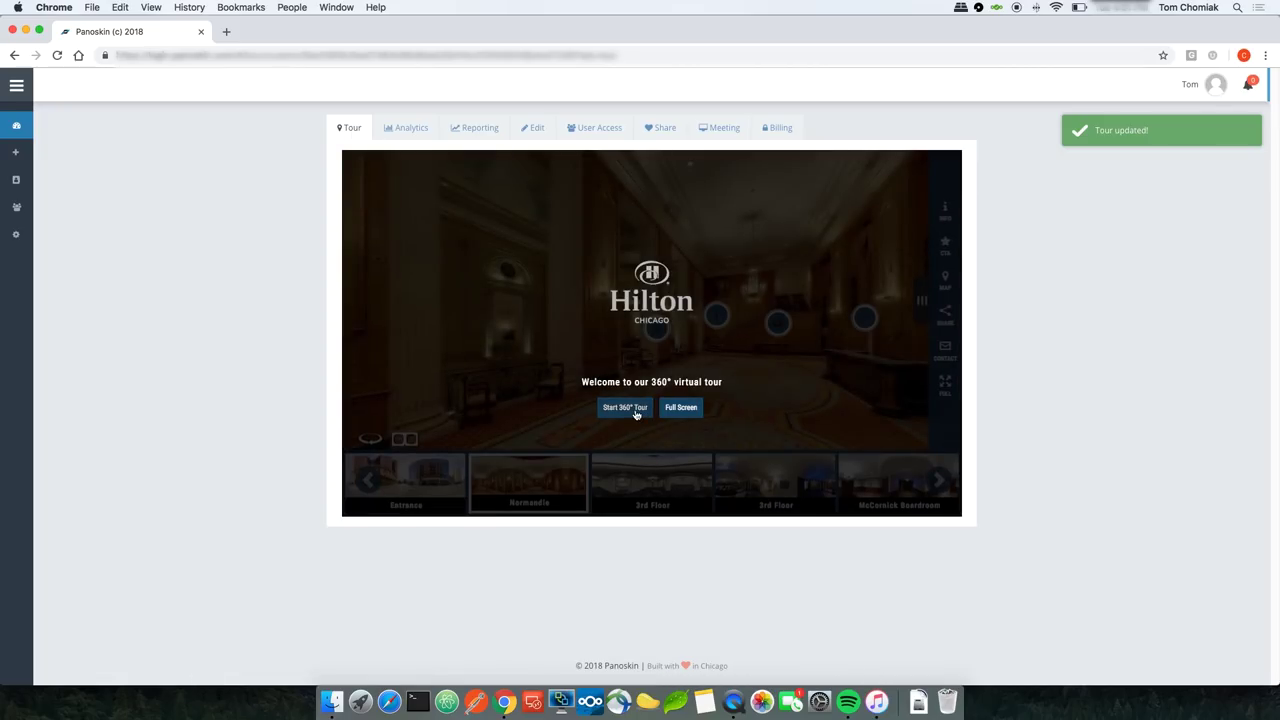
click(626, 408)
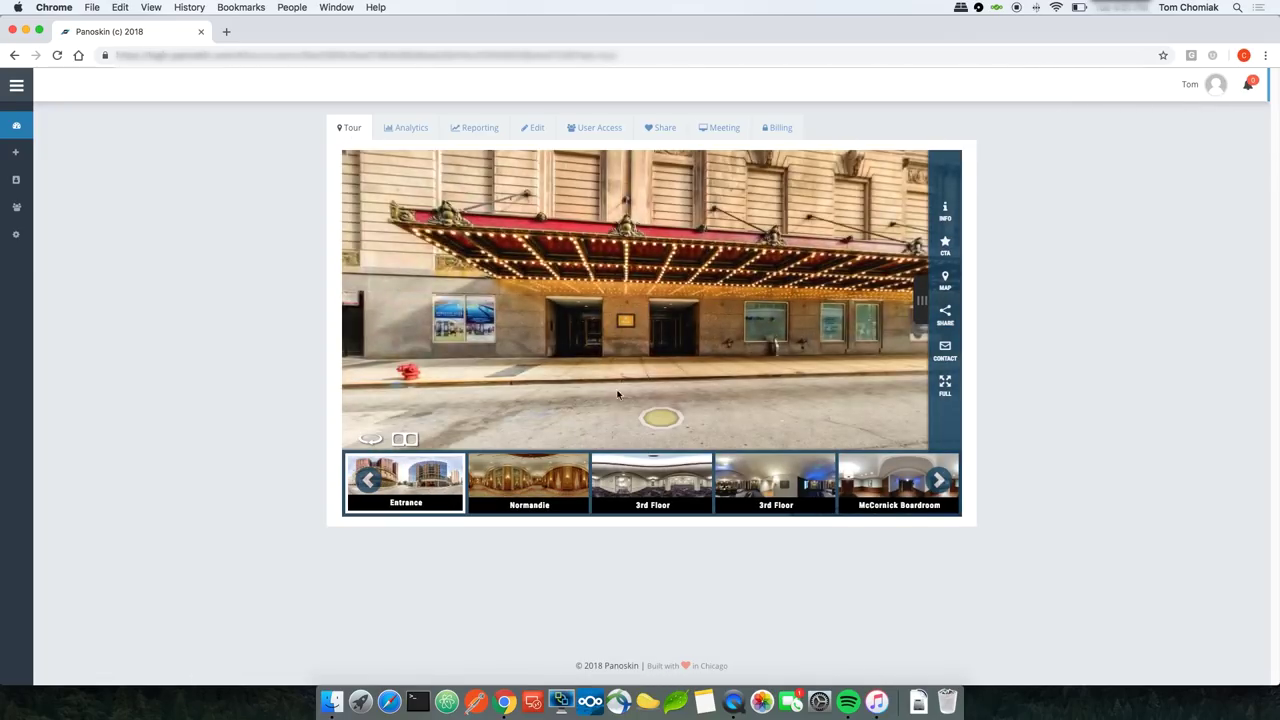
click(621, 334)
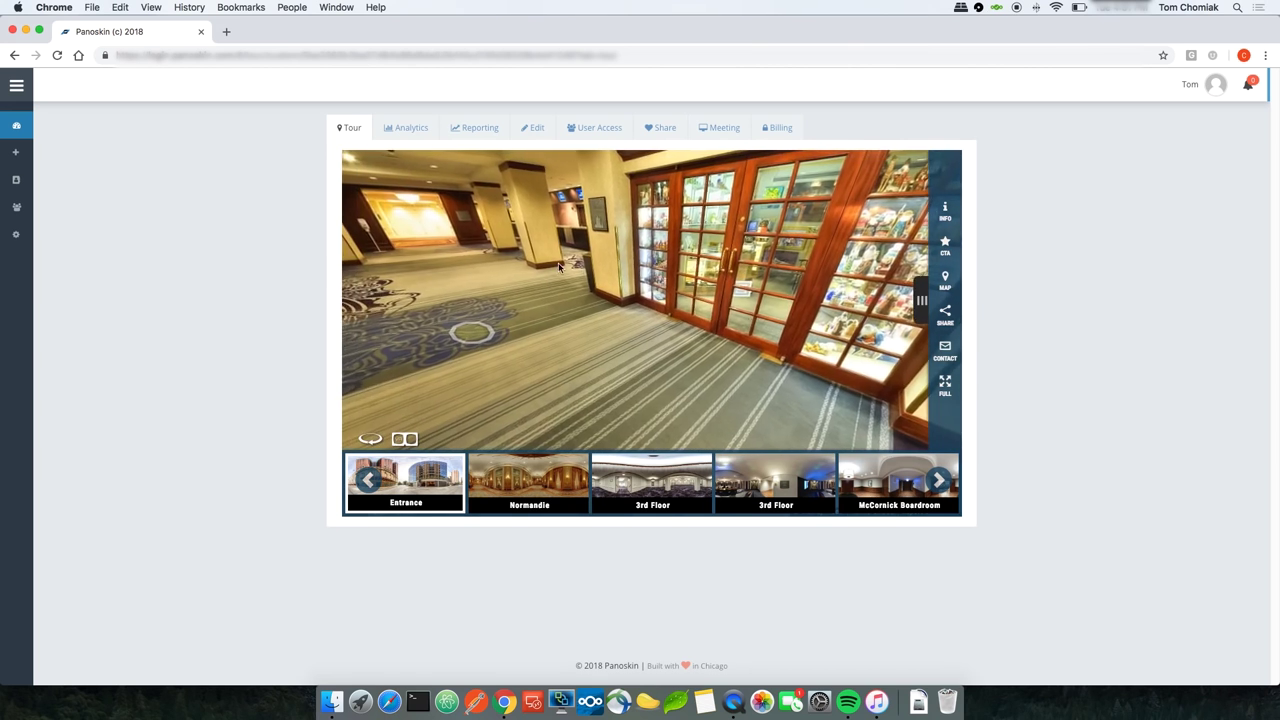
click(612, 322)
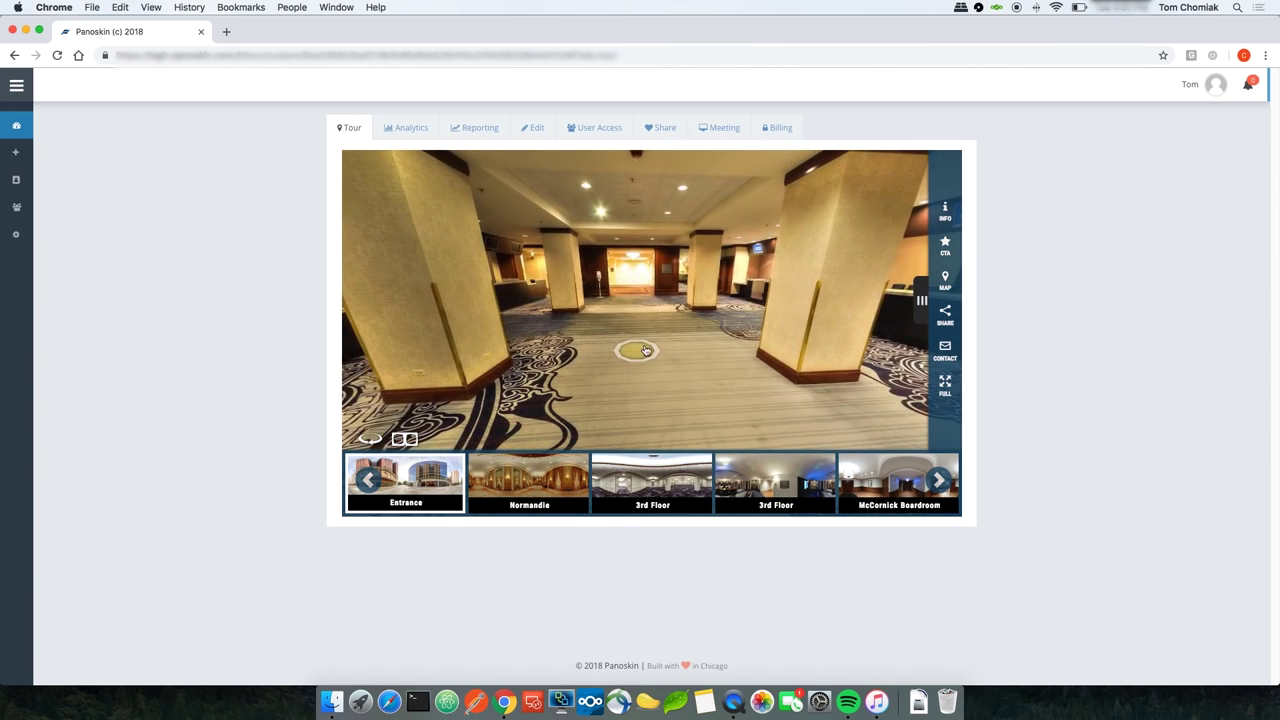
click(644, 358)
click(610, 362)
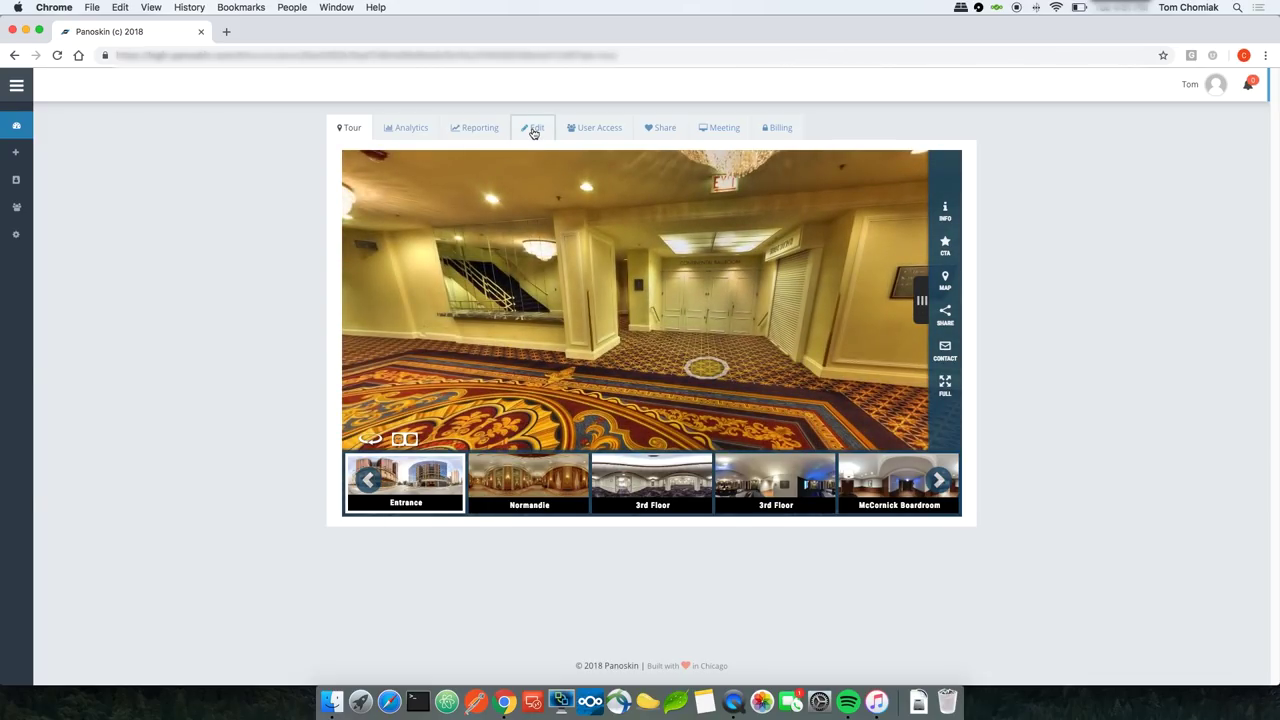
Step: Open the Entrance scene's arrow editor and switch its arrows to the chevron style
click(534, 130)
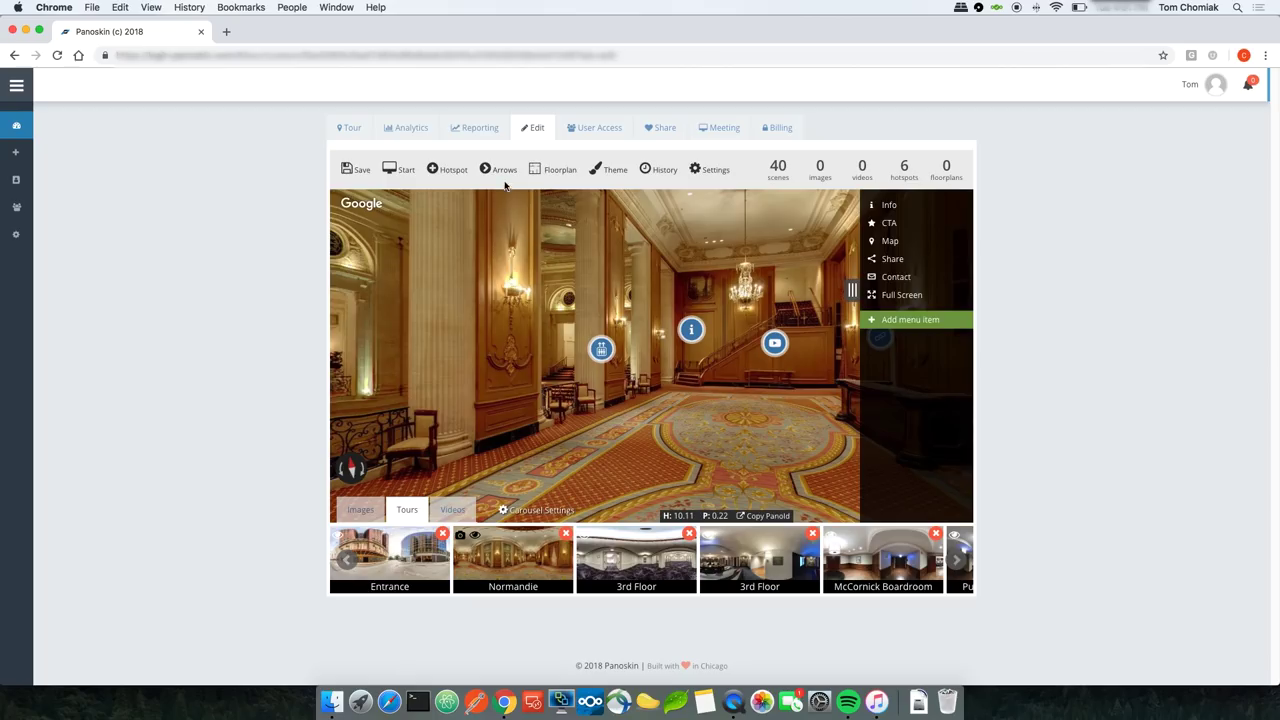
click(425, 576)
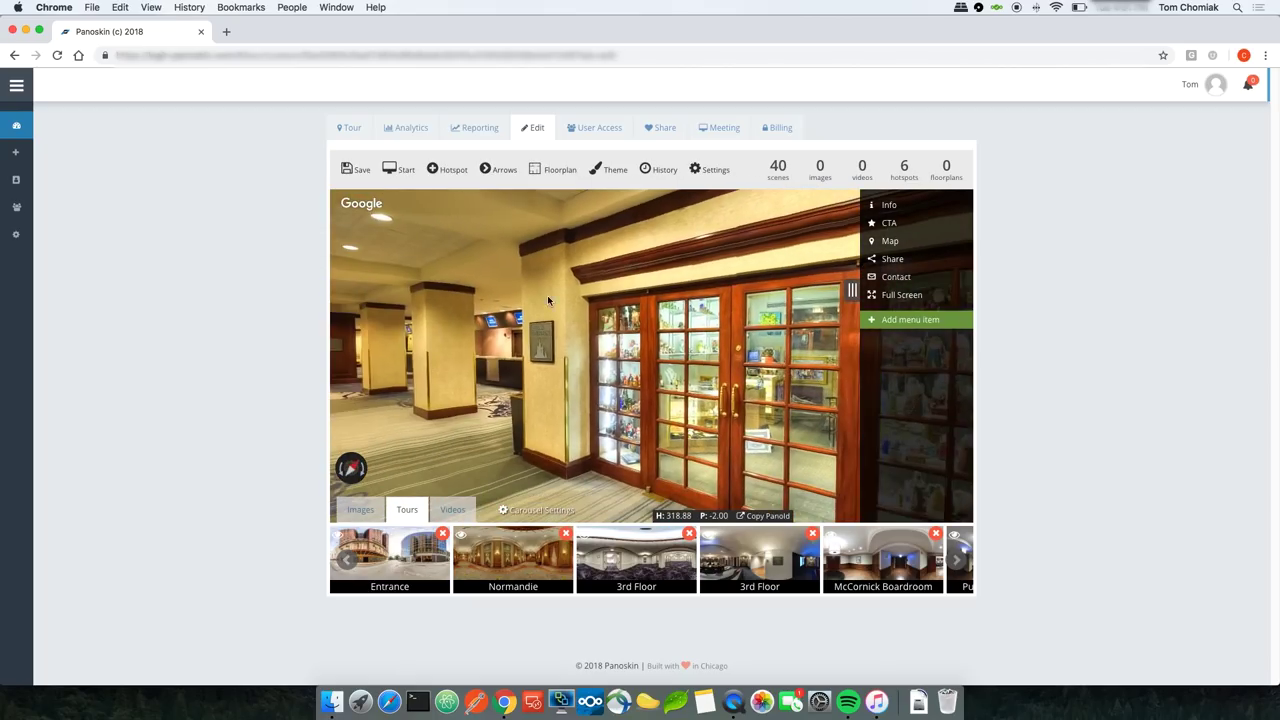
click(499, 169)
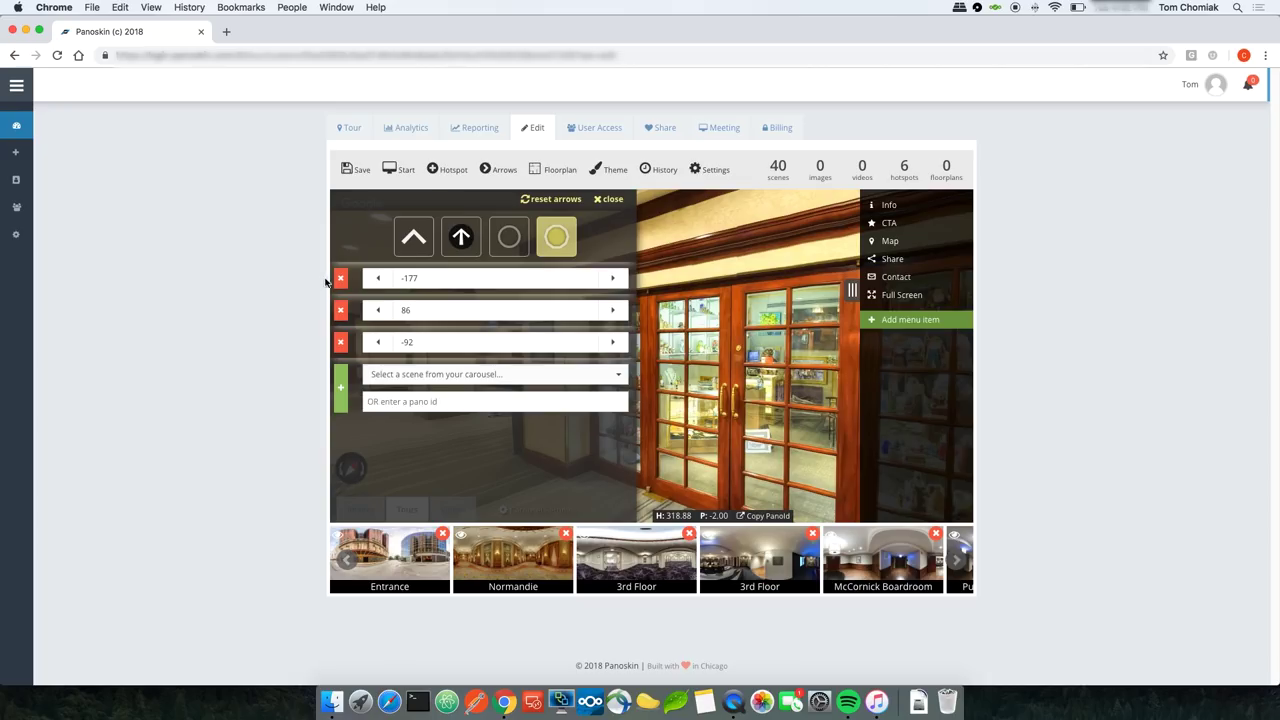
mouse_move(339, 284)
mouse_move(339, 312)
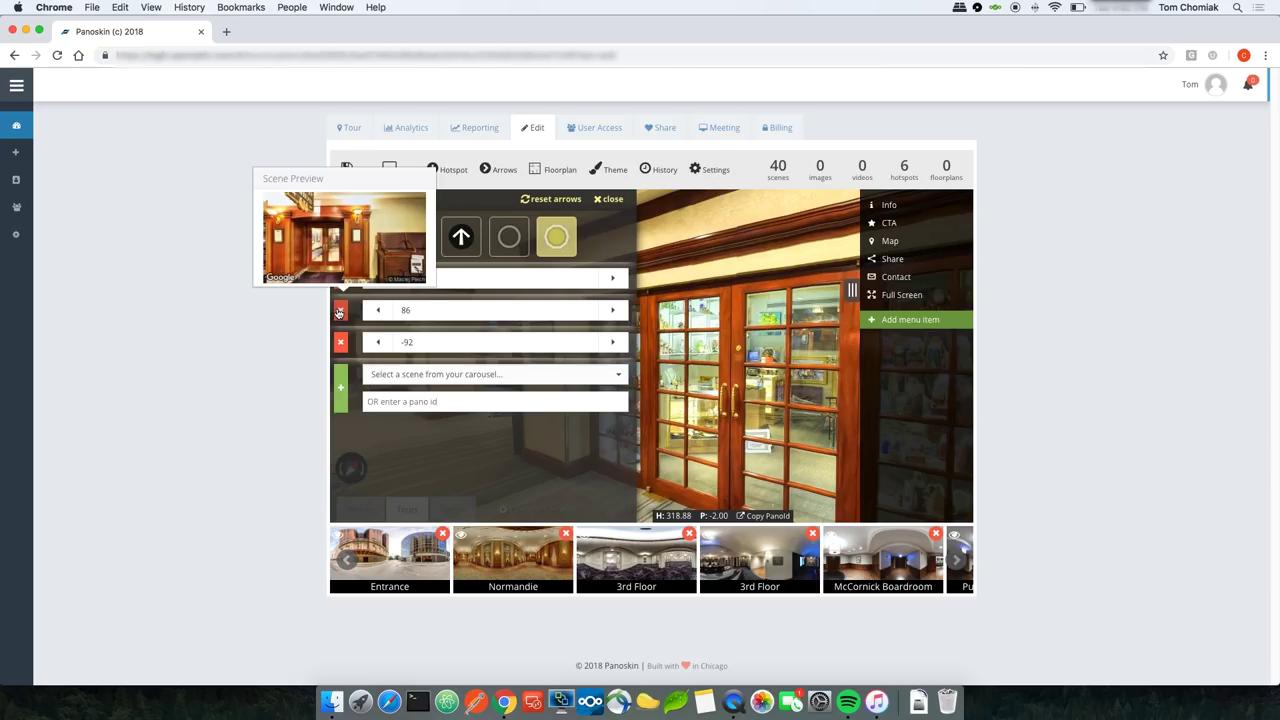
mouse_move(339, 344)
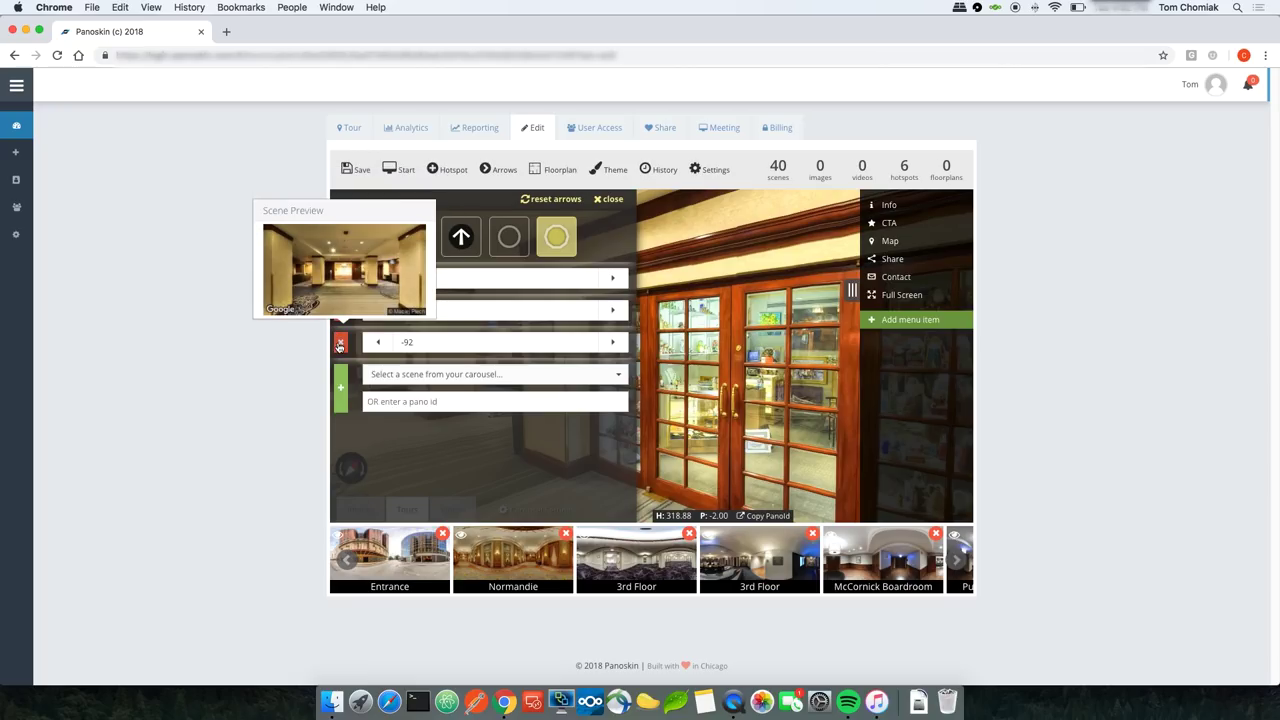
double_click(407, 342)
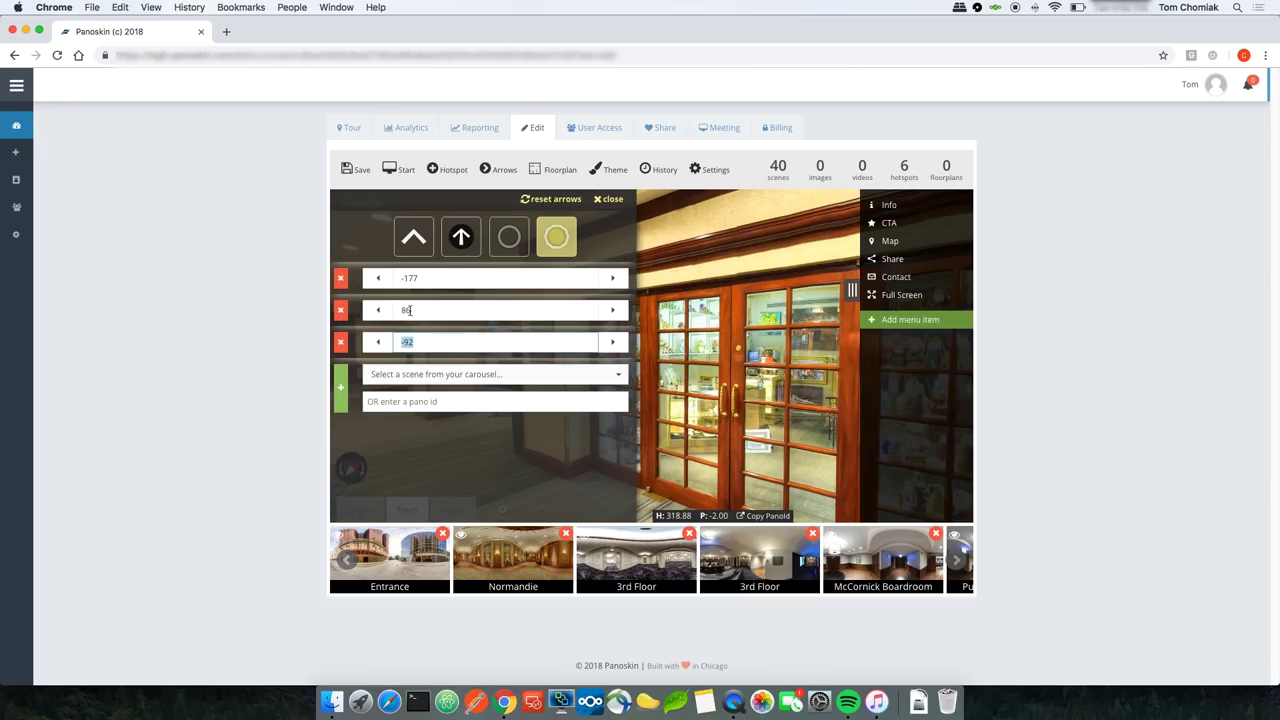
click(415, 310)
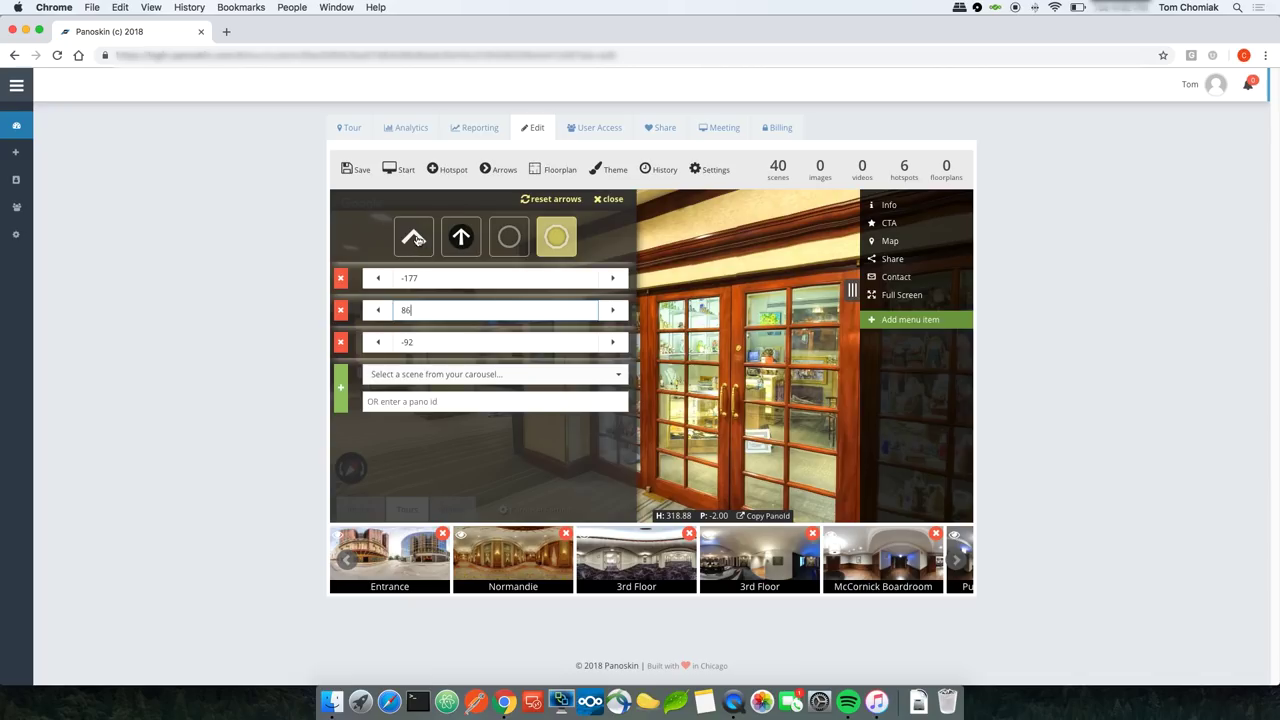
click(414, 237)
drag(664, 380, 675, 349)
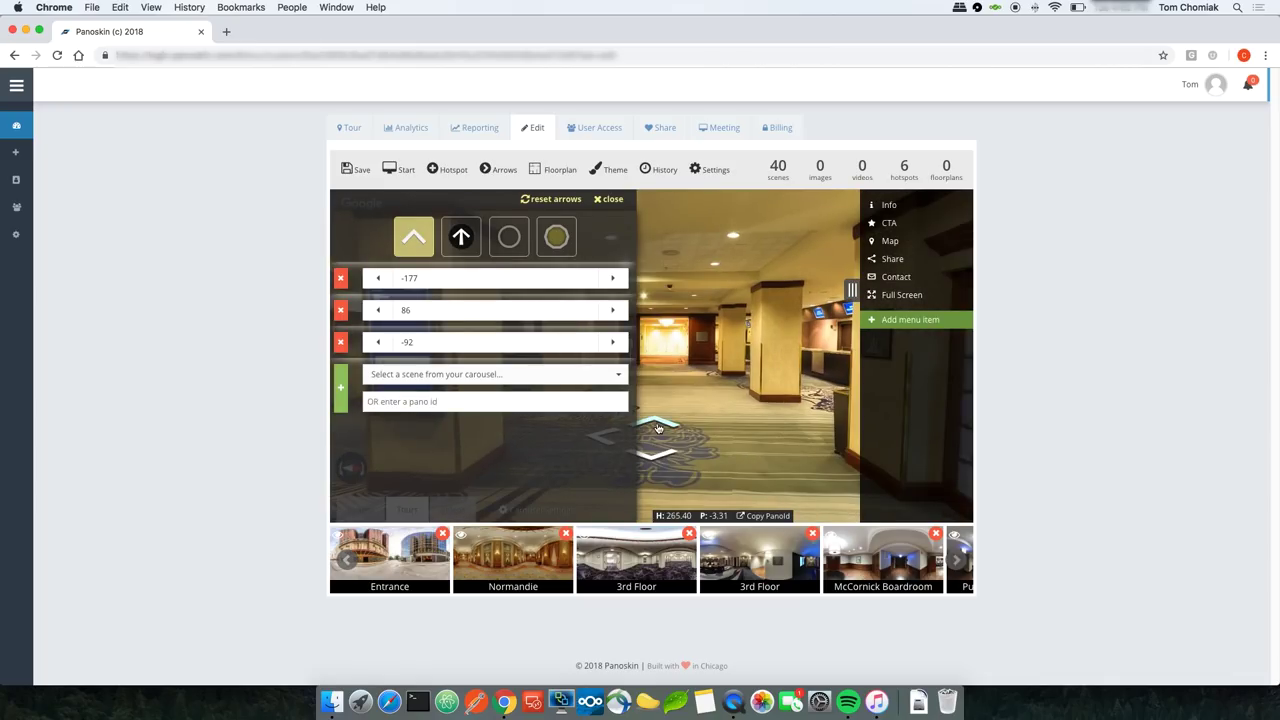
mouse_move(345, 352)
Step: Nudge the third arrow's direction upward and try the filled circle, up-arrow and plain circle styles
double_click(378, 343)
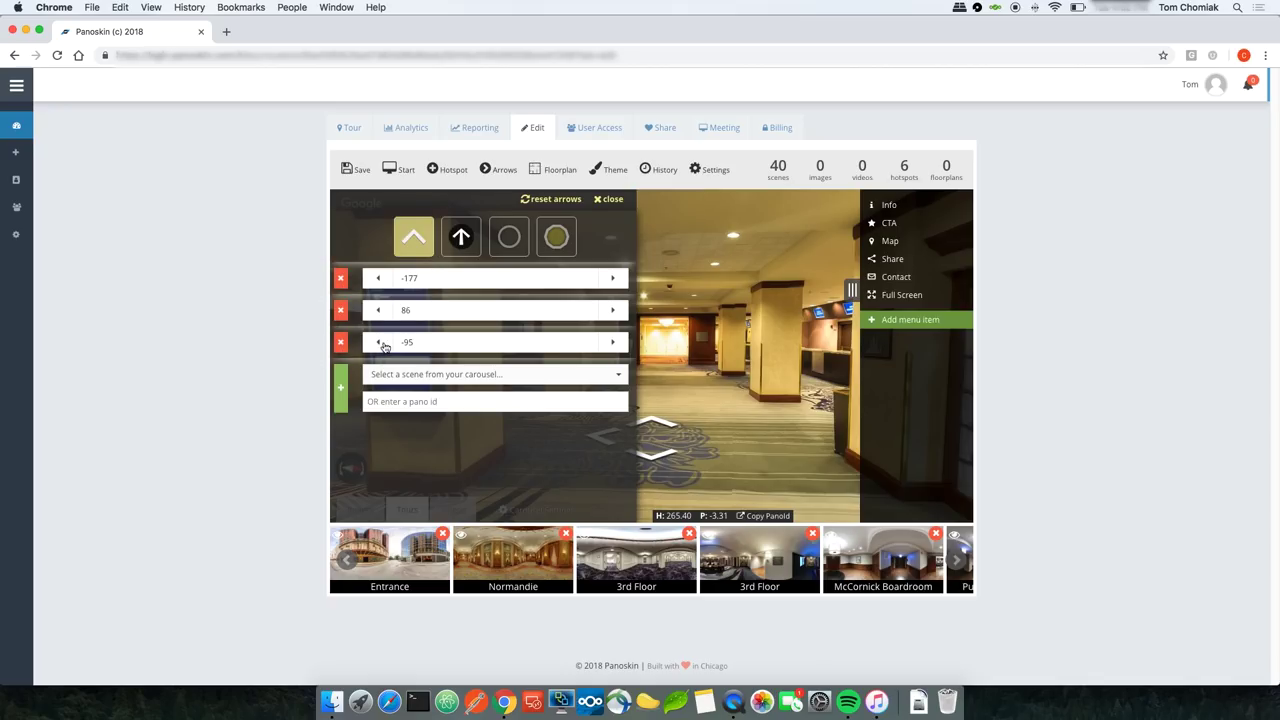
click(612, 343)
click(612, 343)
click(612, 343)
click(612, 343)
click(612, 343)
double_click(612, 343)
click(552, 243)
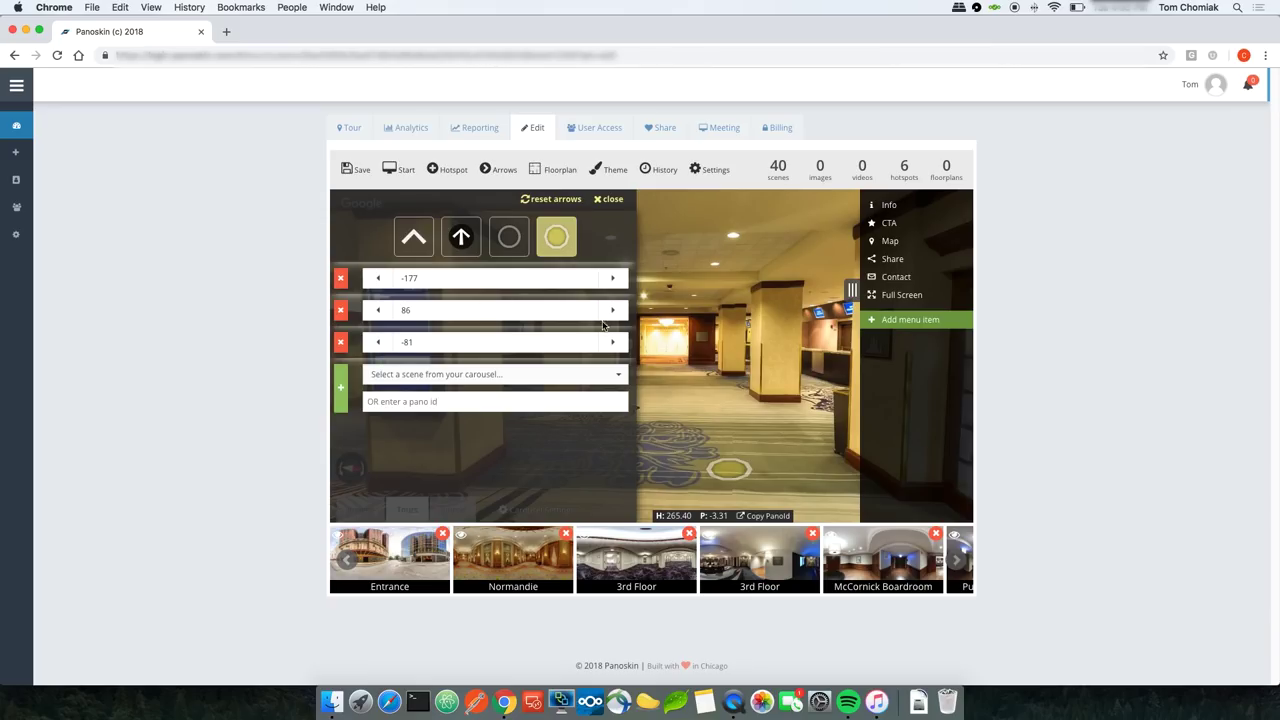
click(475, 244)
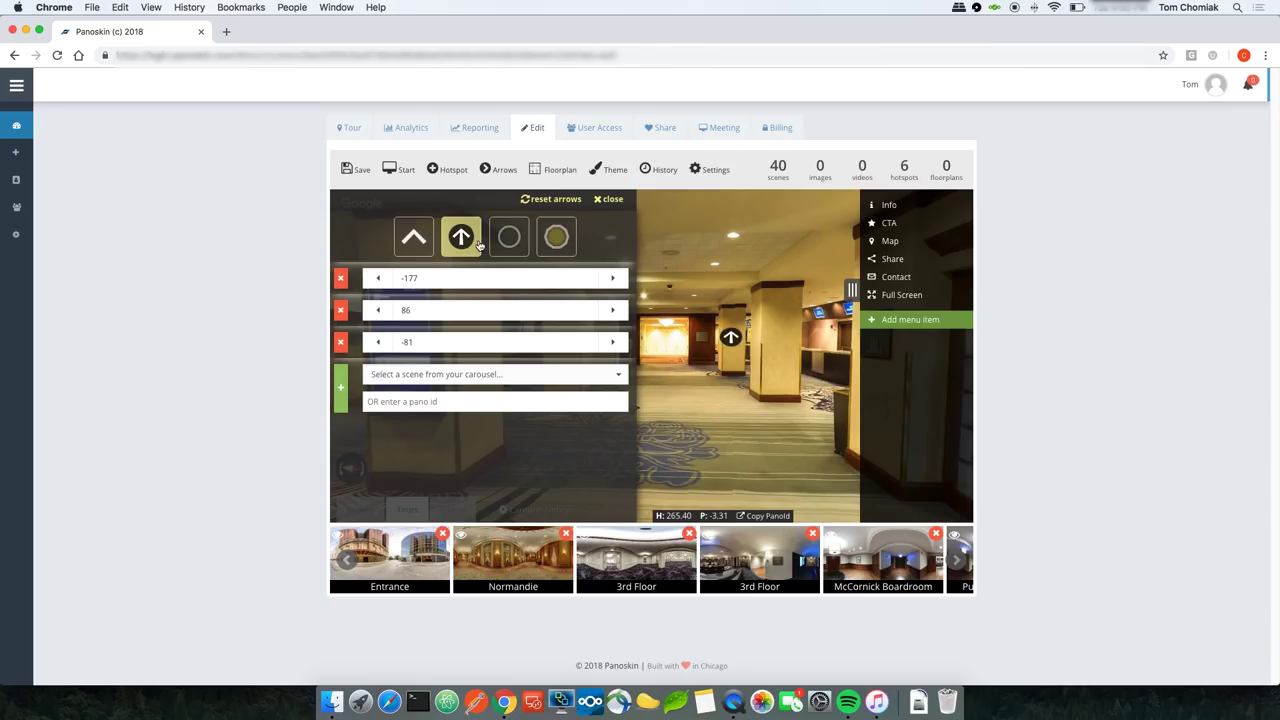
click(509, 242)
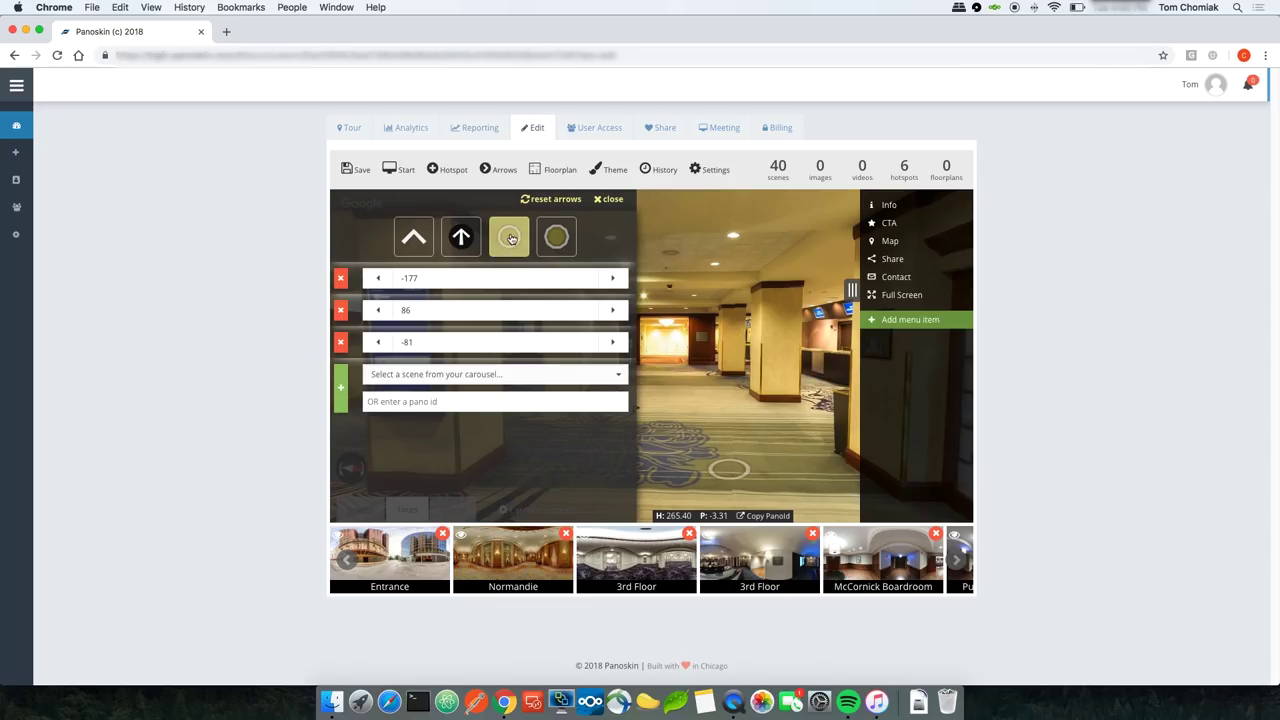
Step: Set the third arrow's direction to -82, save, and restore the chevron style
click(377, 345)
click(377, 345)
click(377, 345)
click(377, 345)
click(612, 343)
click(612, 343)
click(612, 343)
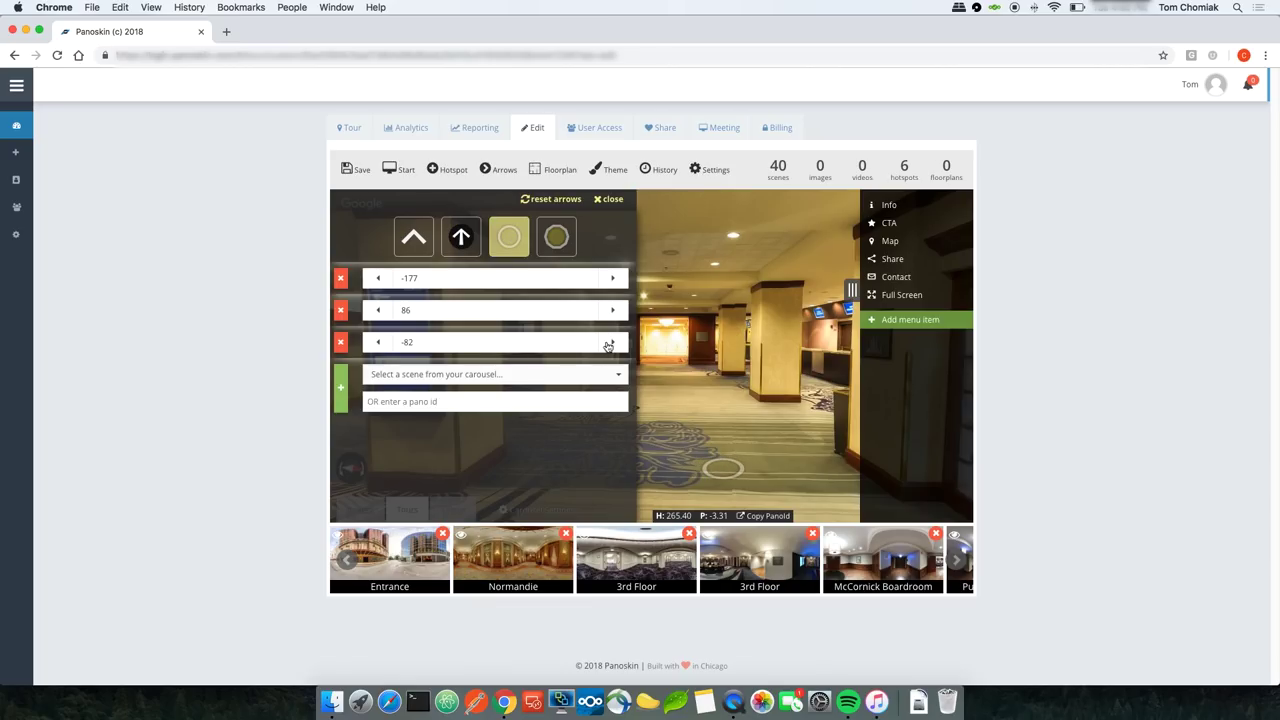
double_click(416, 343)
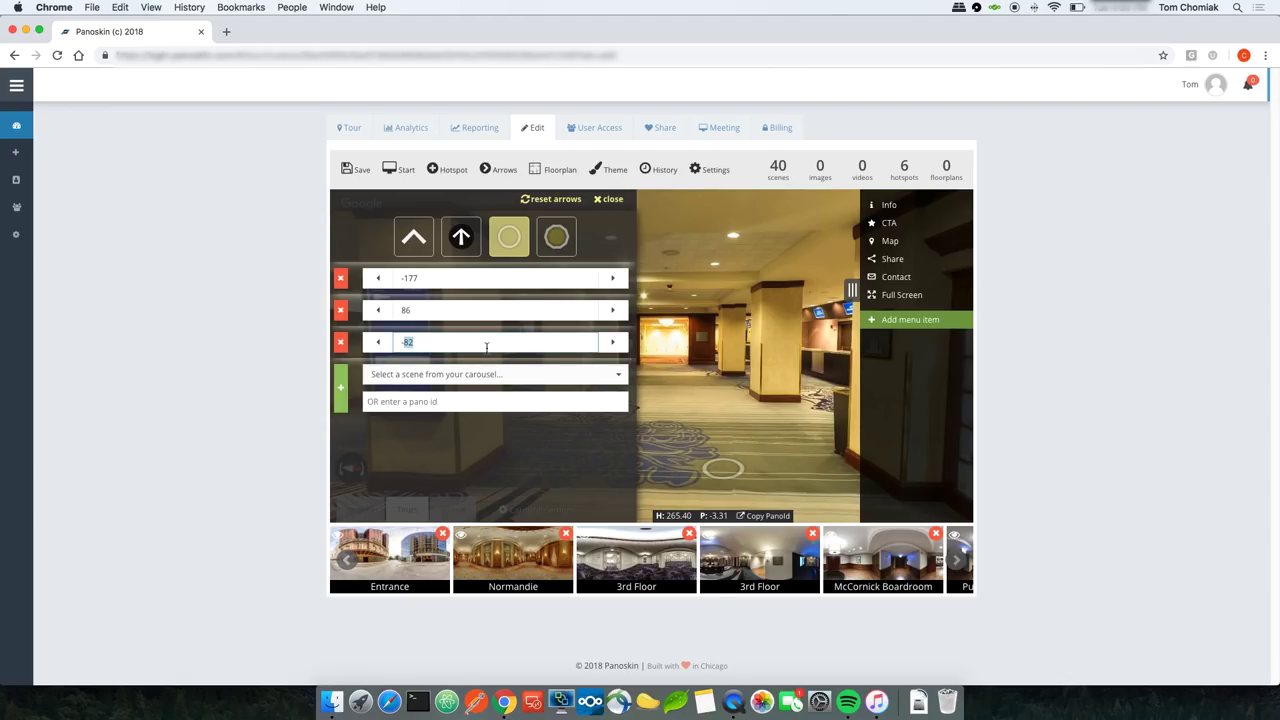
click(356, 170)
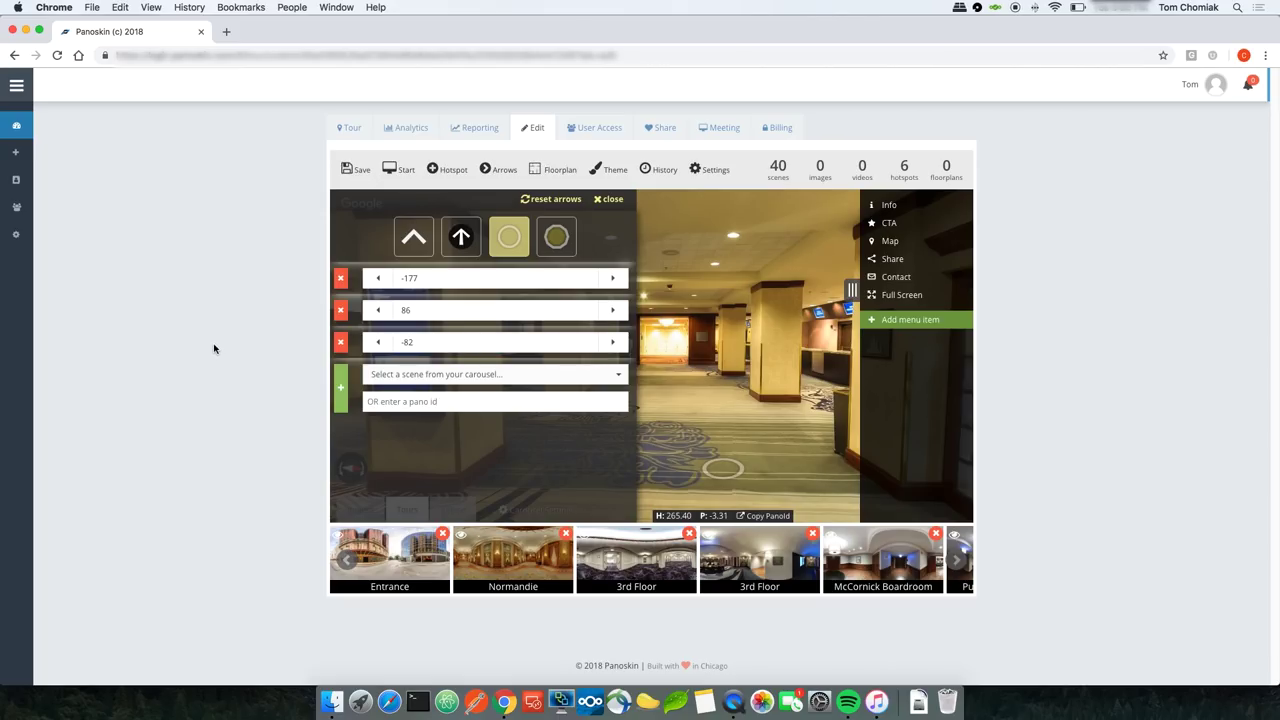
click(414, 237)
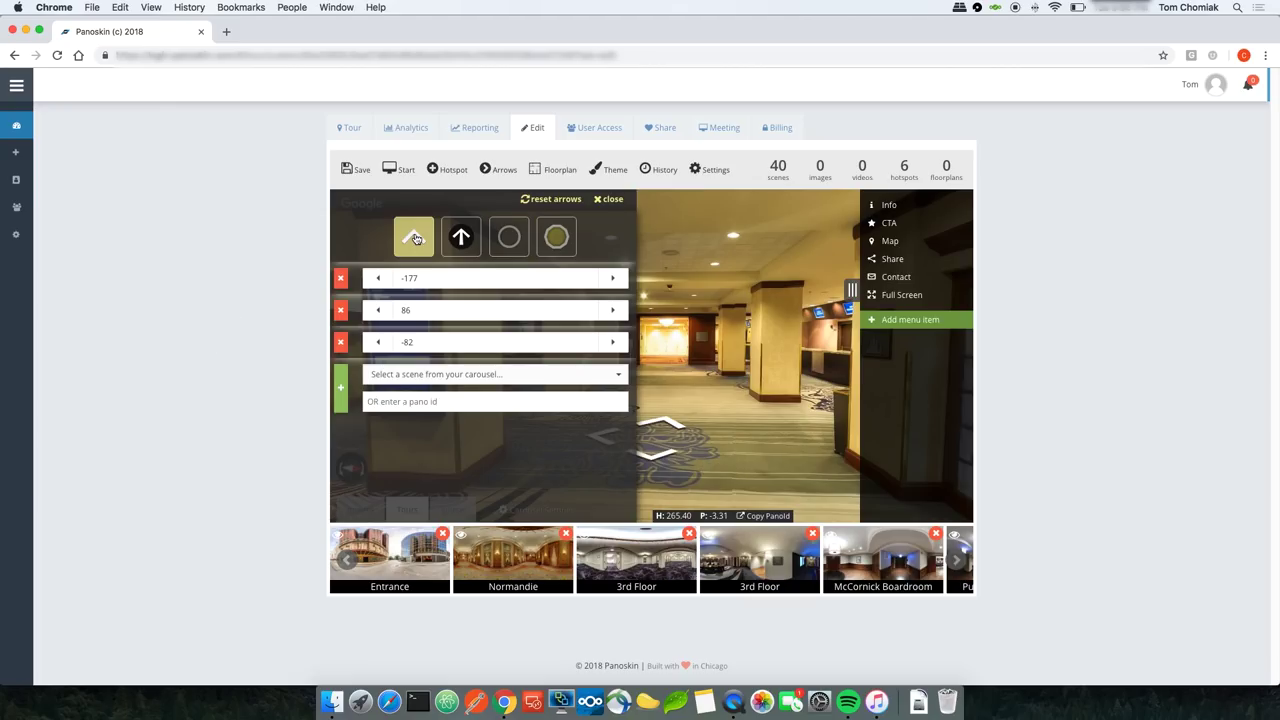
Step: Upload floorplan.png as the scene's floorplan, zoomed out to fit the crop area, and add it
click(612, 200)
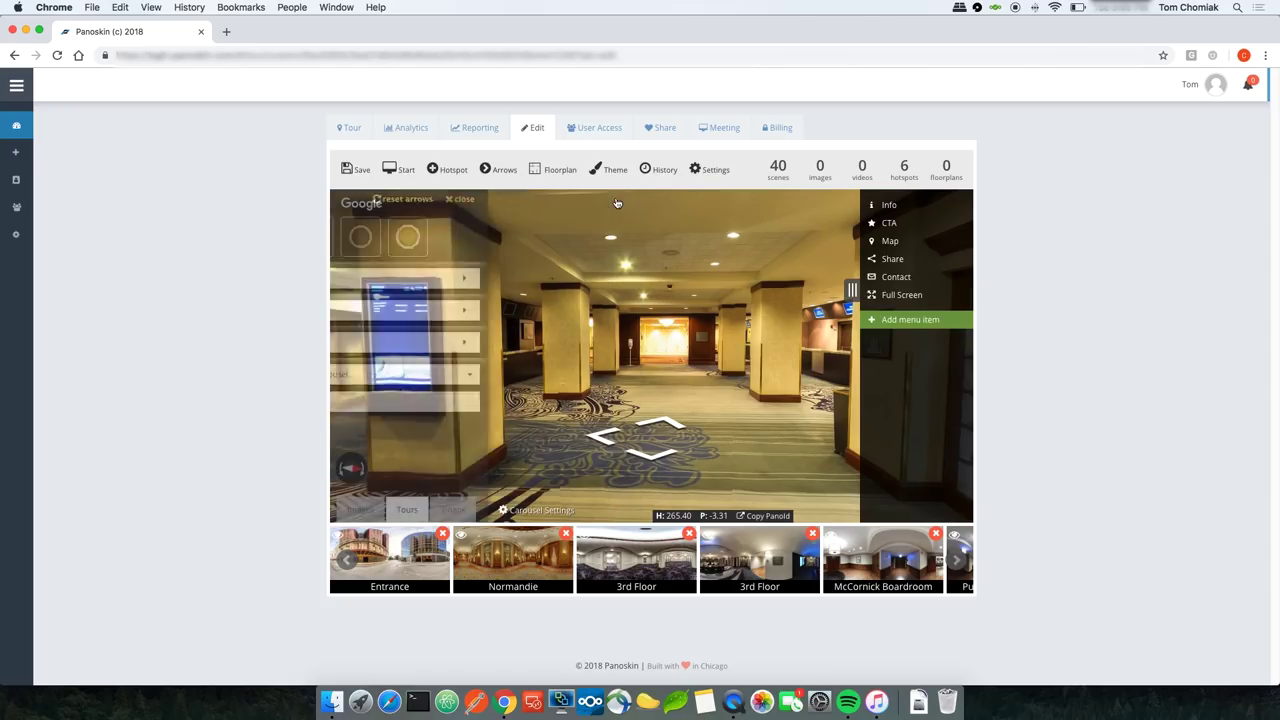
click(556, 174)
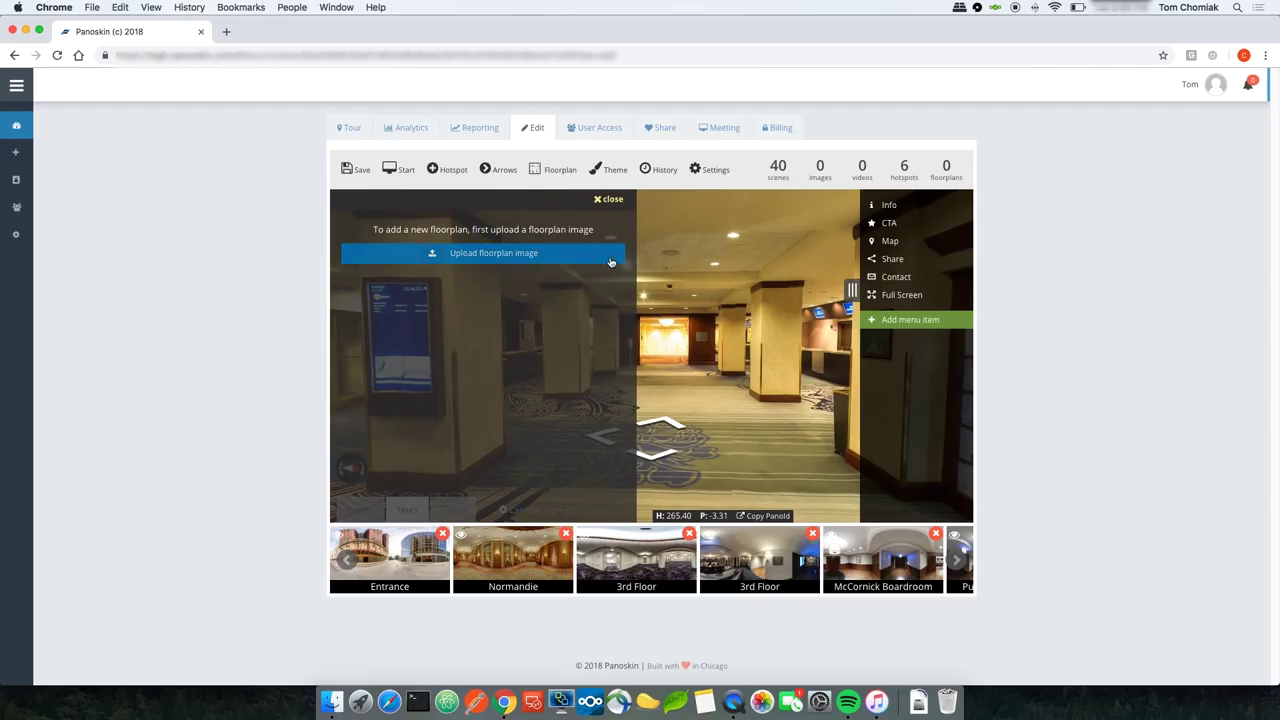
click(458, 257)
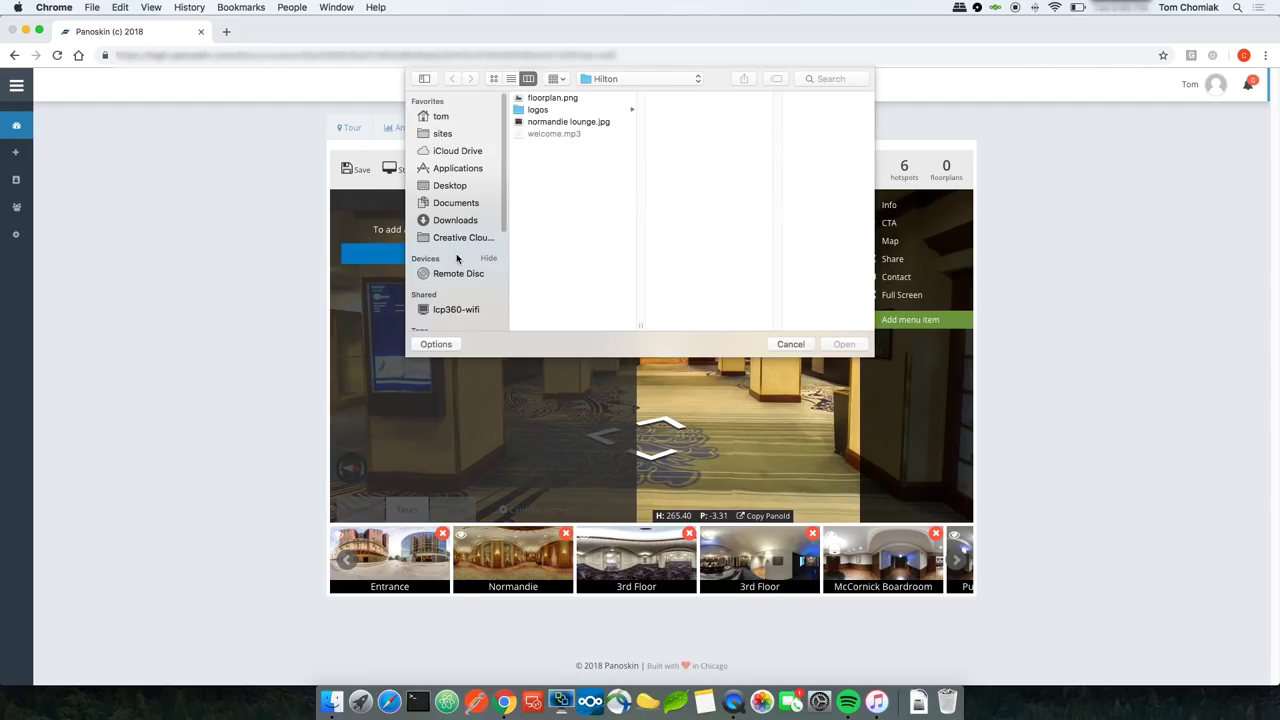
double_click(545, 98)
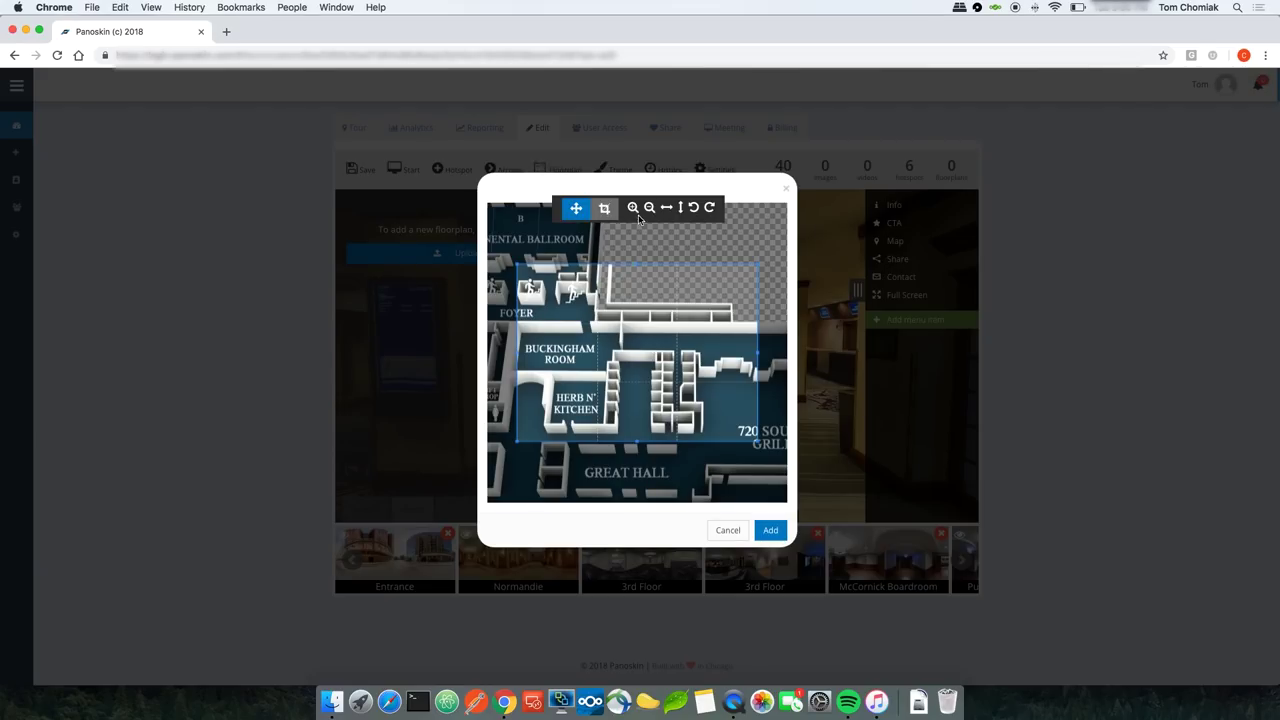
click(649, 208)
click(649, 208)
click(649, 208)
click(649, 208)
click(649, 208)
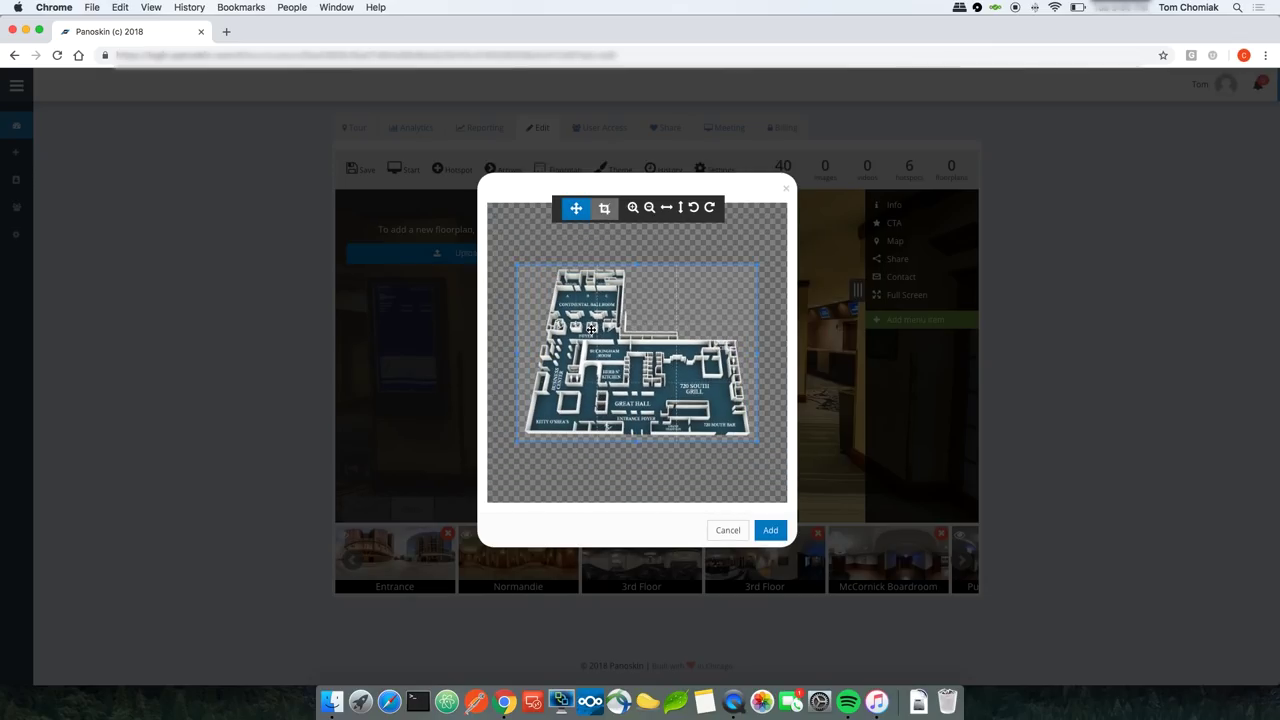
drag(592, 328, 595, 328)
click(770, 530)
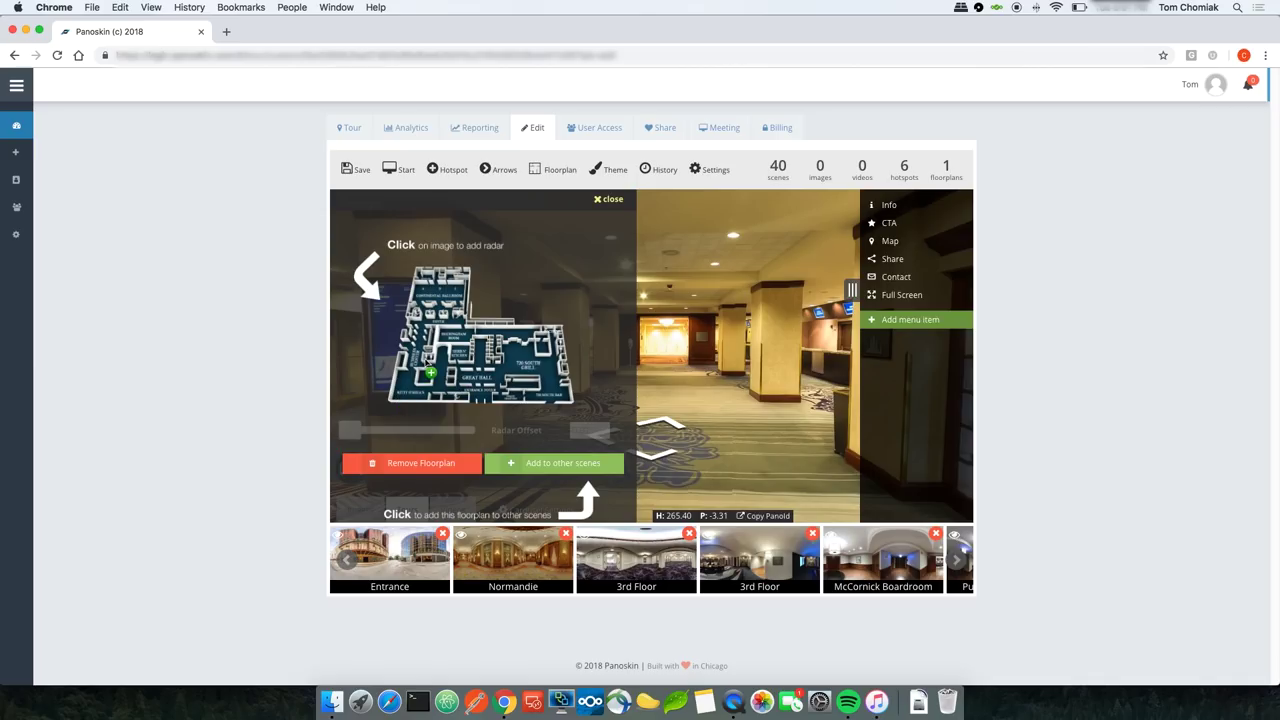
Step: Place the radar on the floorplan, rotate it to a Radar Offset of 275.29, and save
drag(665, 377, 752, 370)
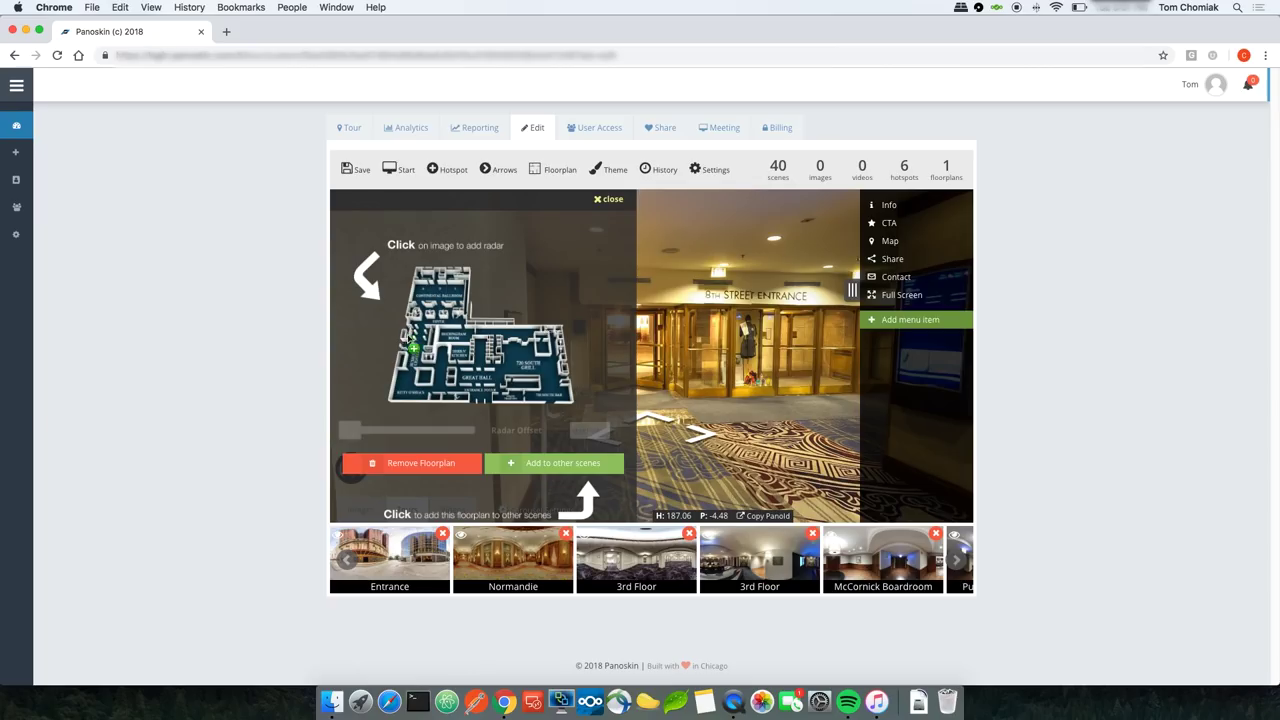
drag(403, 342, 415, 351)
click(416, 353)
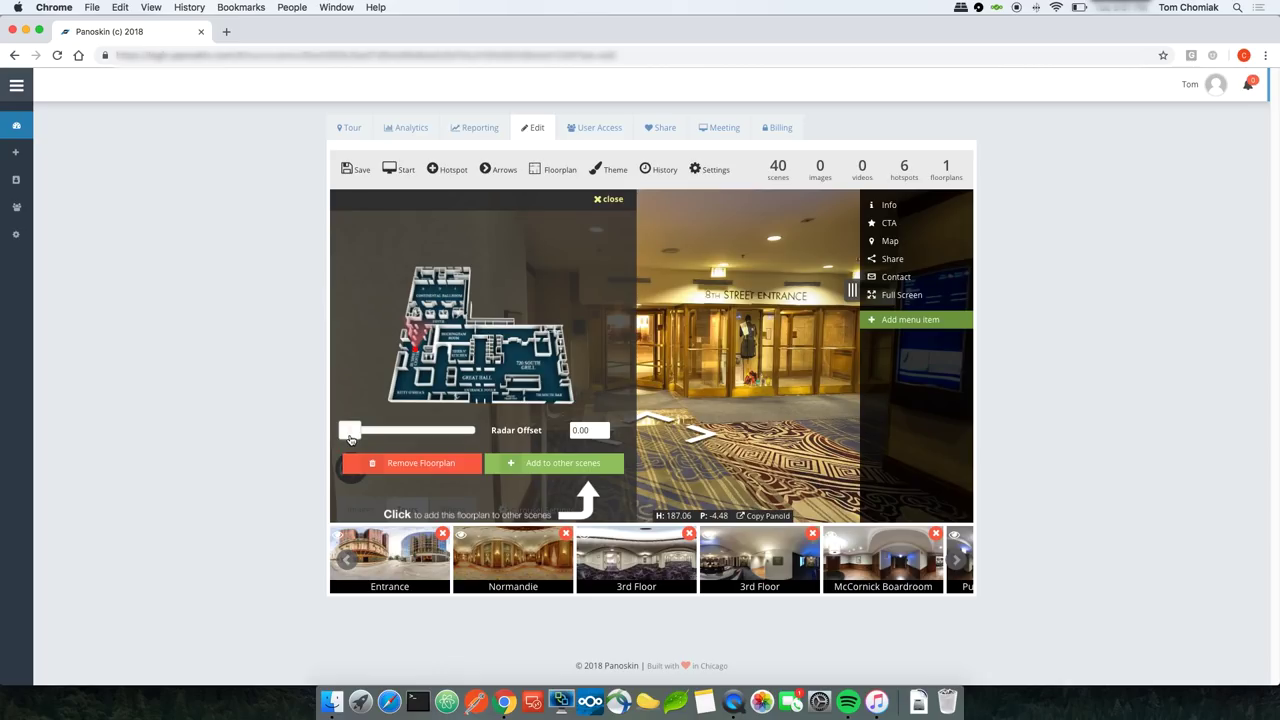
drag(347, 437, 443, 441)
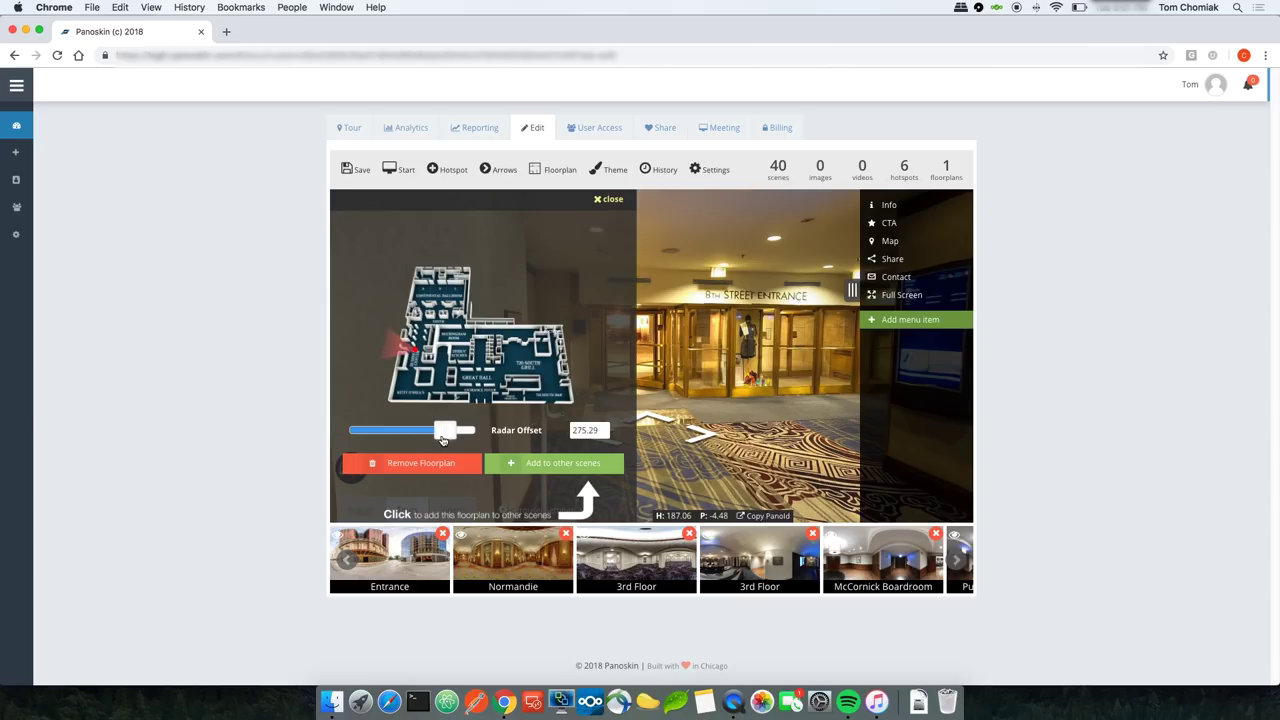
drag(671, 351, 693, 367)
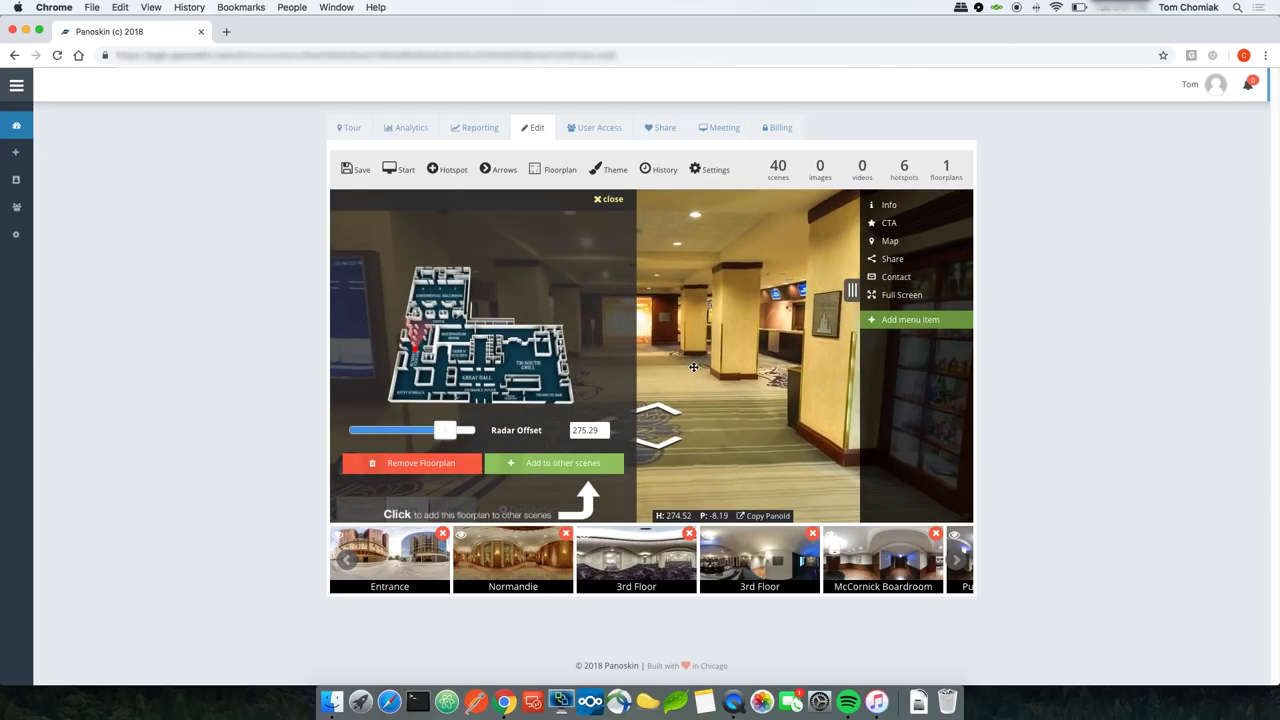
click(360, 170)
Step: Walk the live preview from the Entrance through the lobby toward the 8th Street Entrance corridor, then return to editing
click(349, 130)
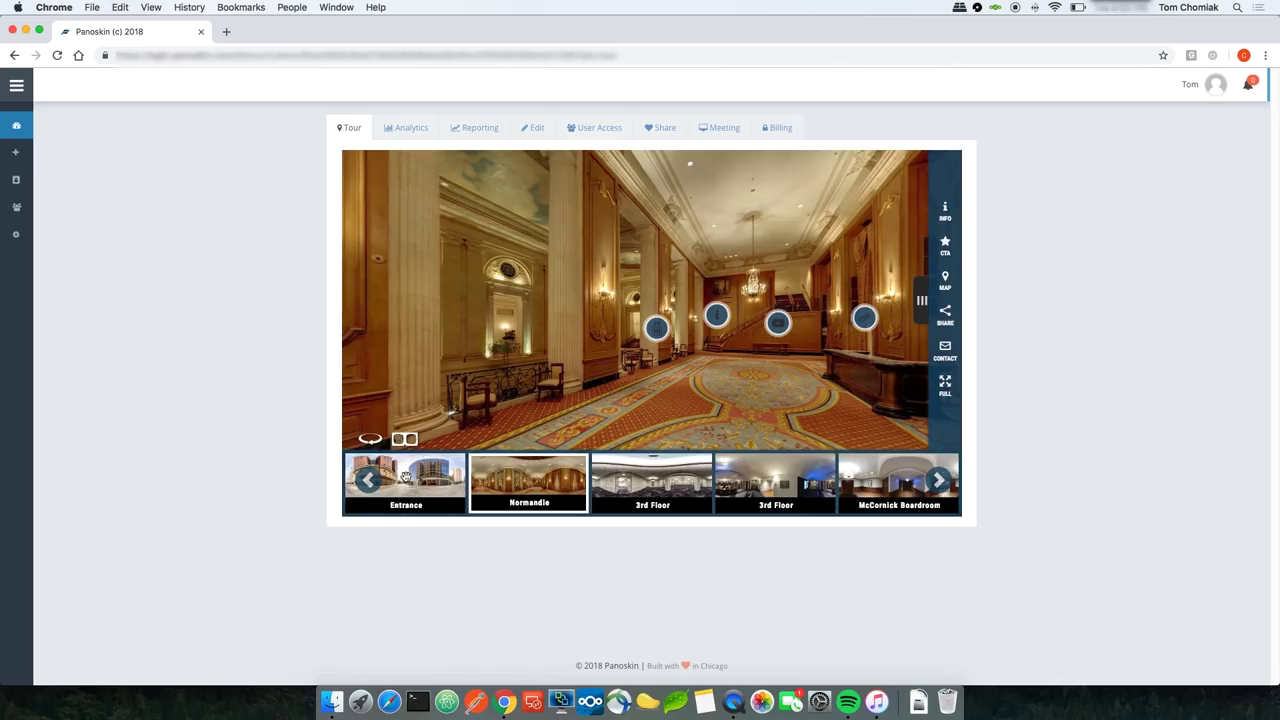
click(426, 487)
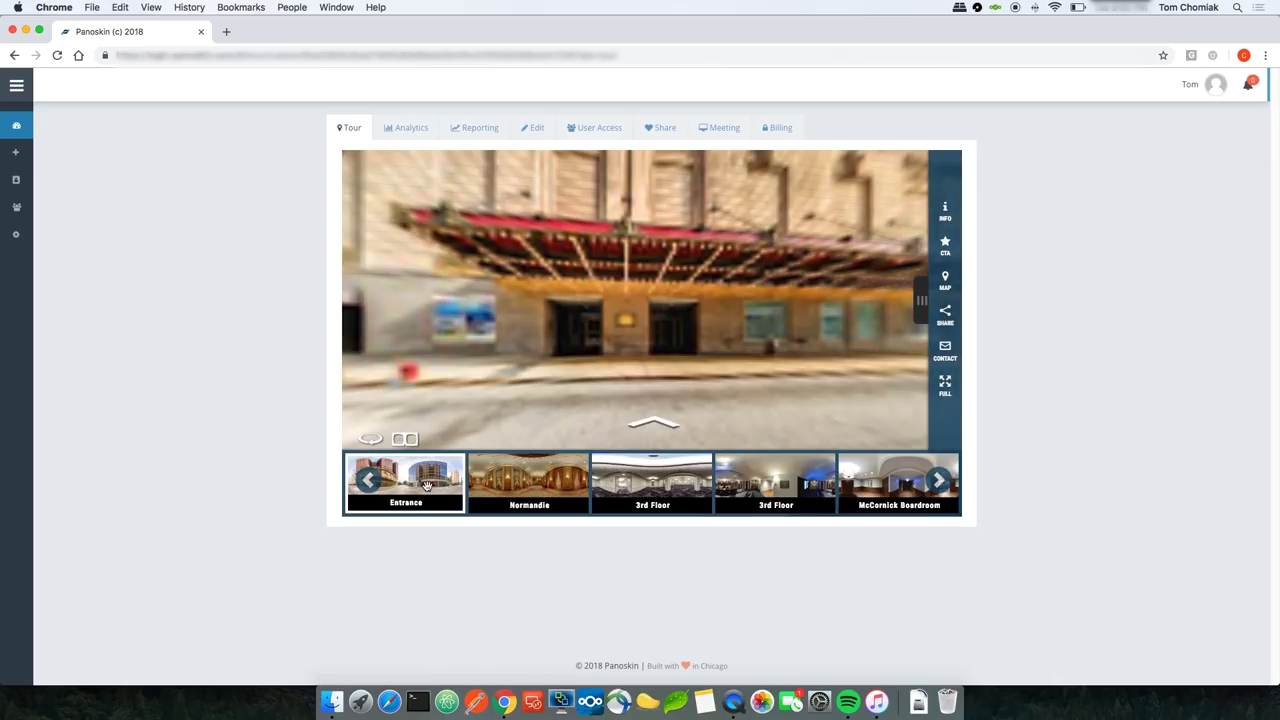
click(664, 425)
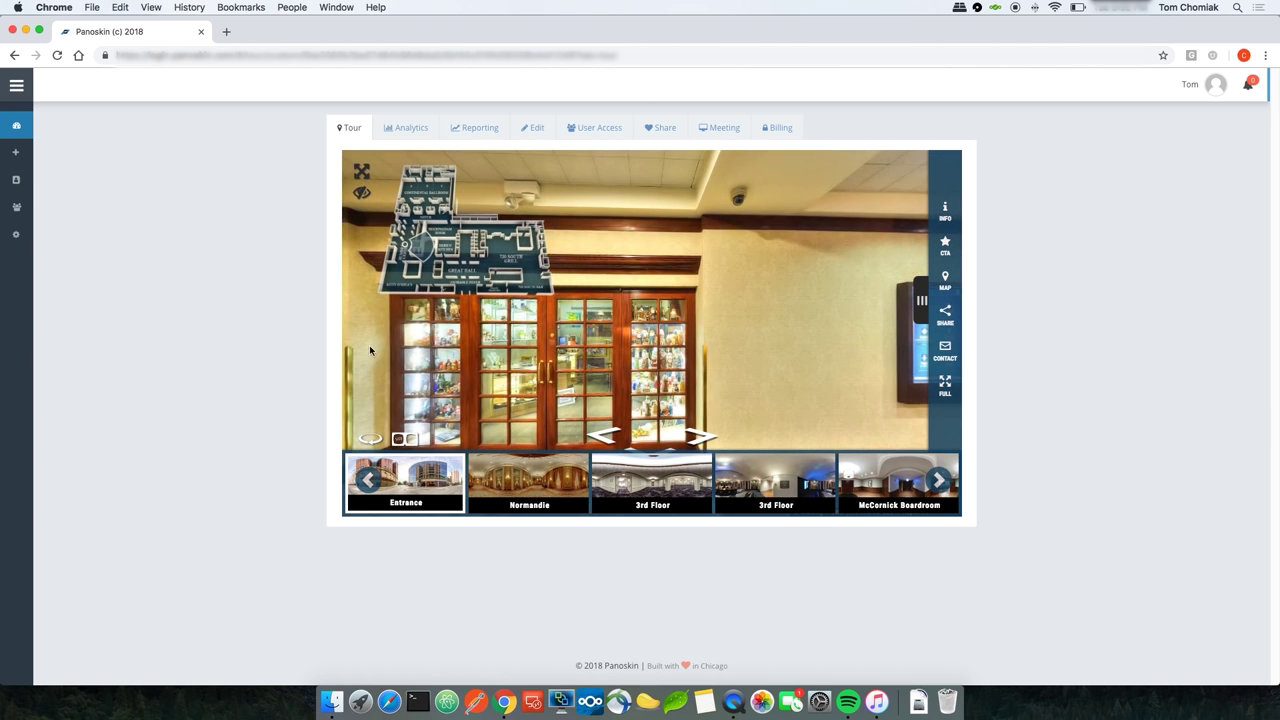
drag(573, 342, 360, 241)
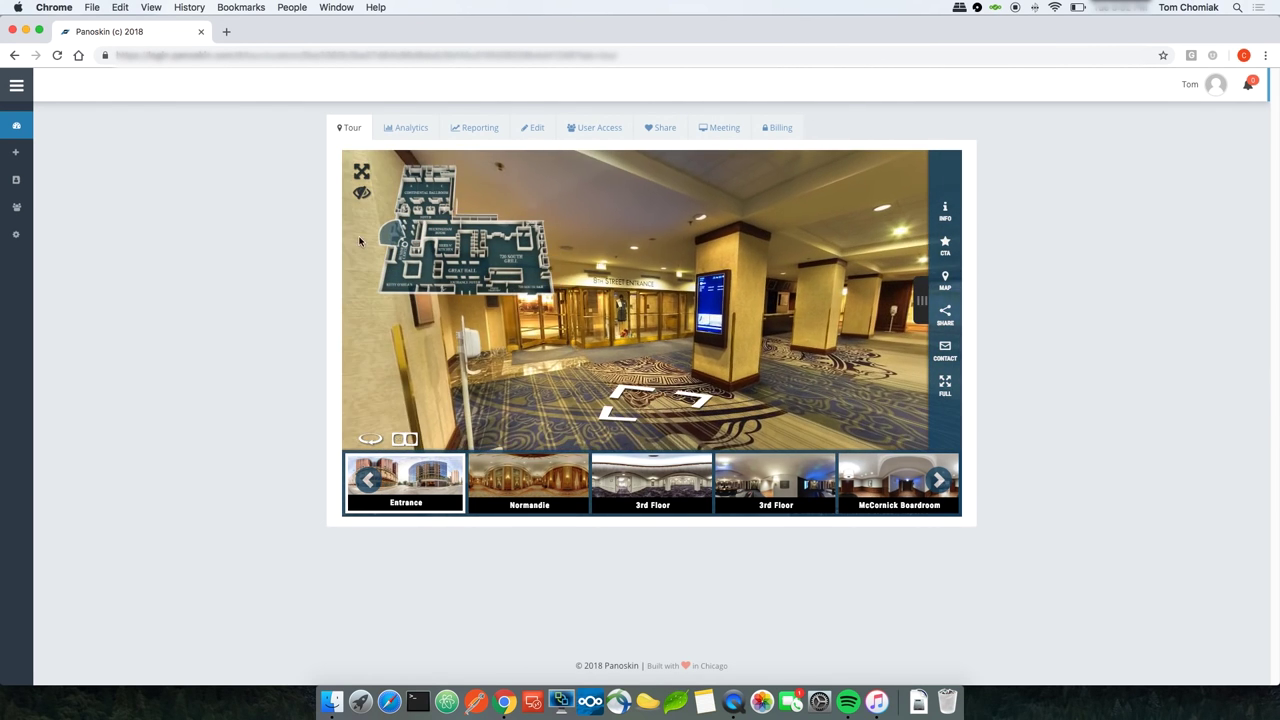
click(620, 390)
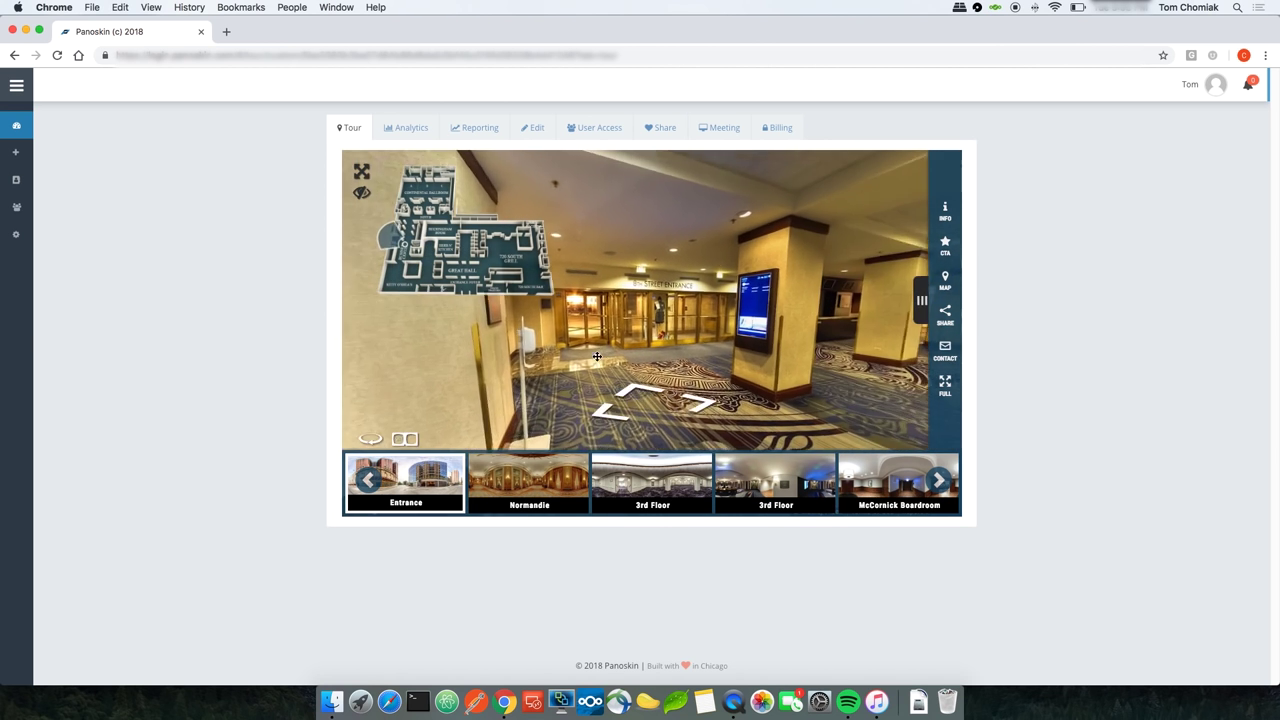
drag(688, 343, 615, 326)
click(670, 390)
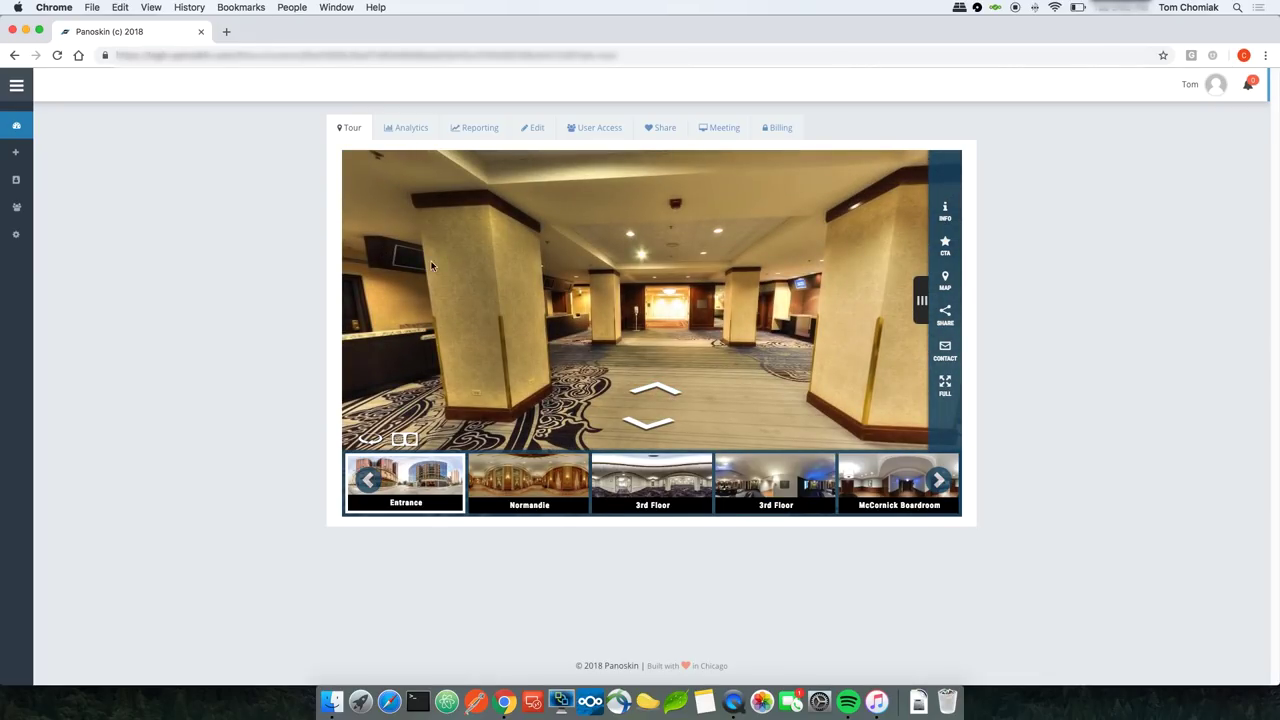
click(645, 425)
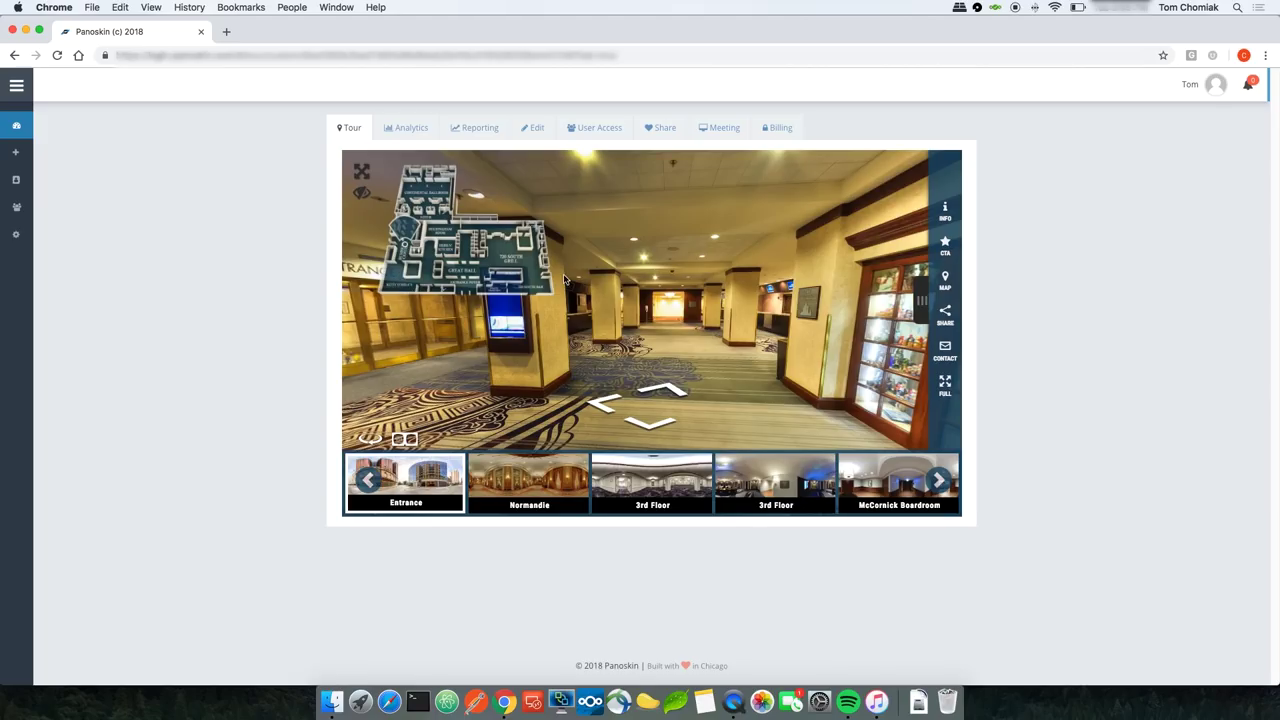
click(534, 130)
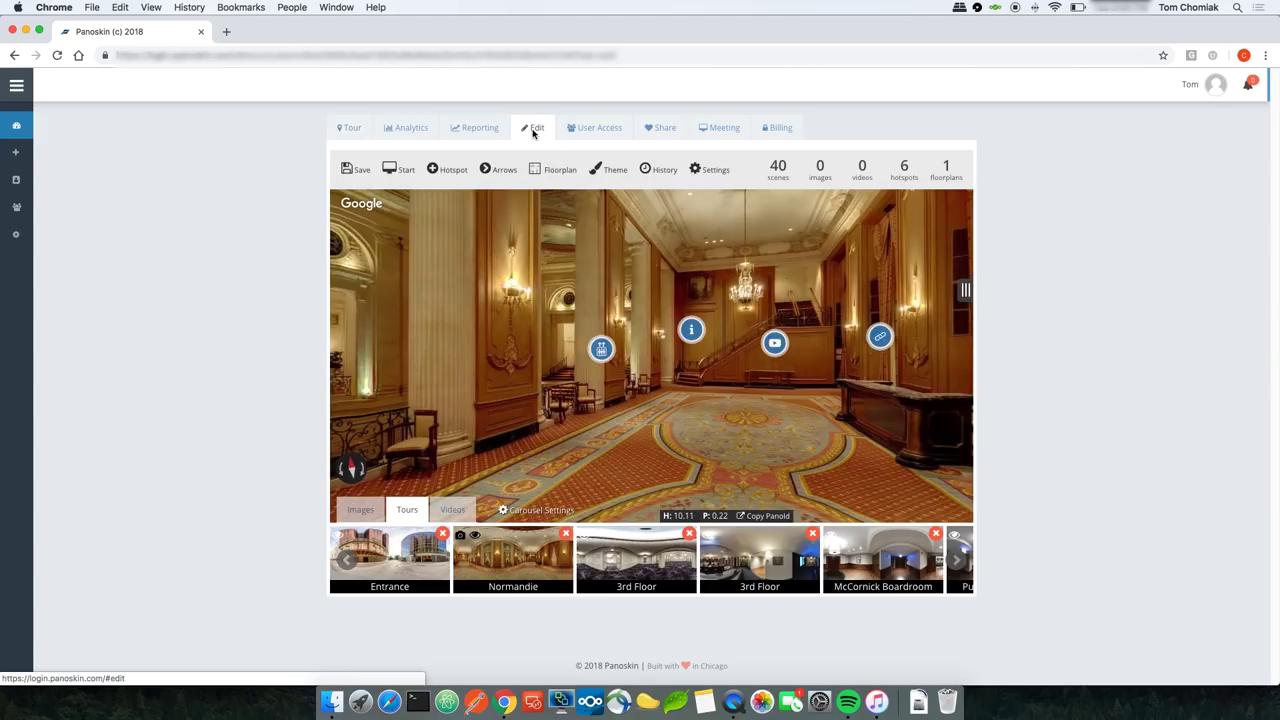
Step: From the Entrance, step into the building and start adding the floorplan to other scenes
click(413, 575)
mouse_move(540, 510)
click(652, 437)
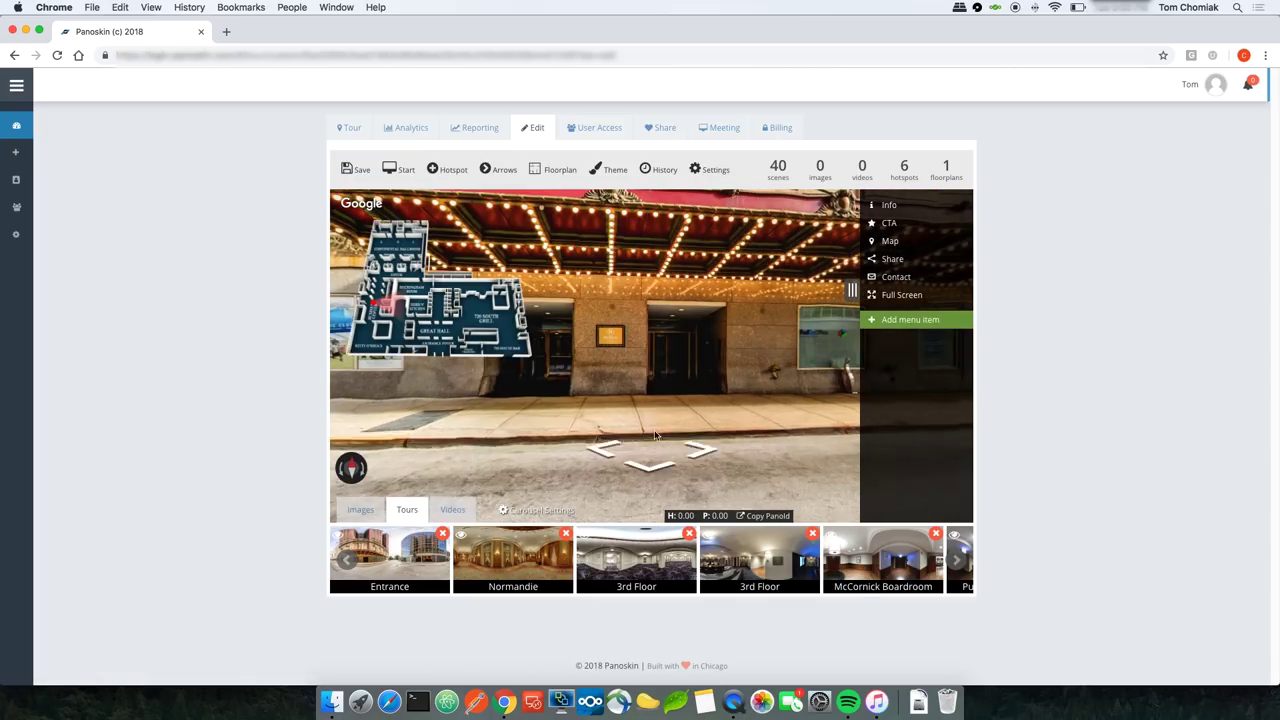
drag(497, 429, 663, 376)
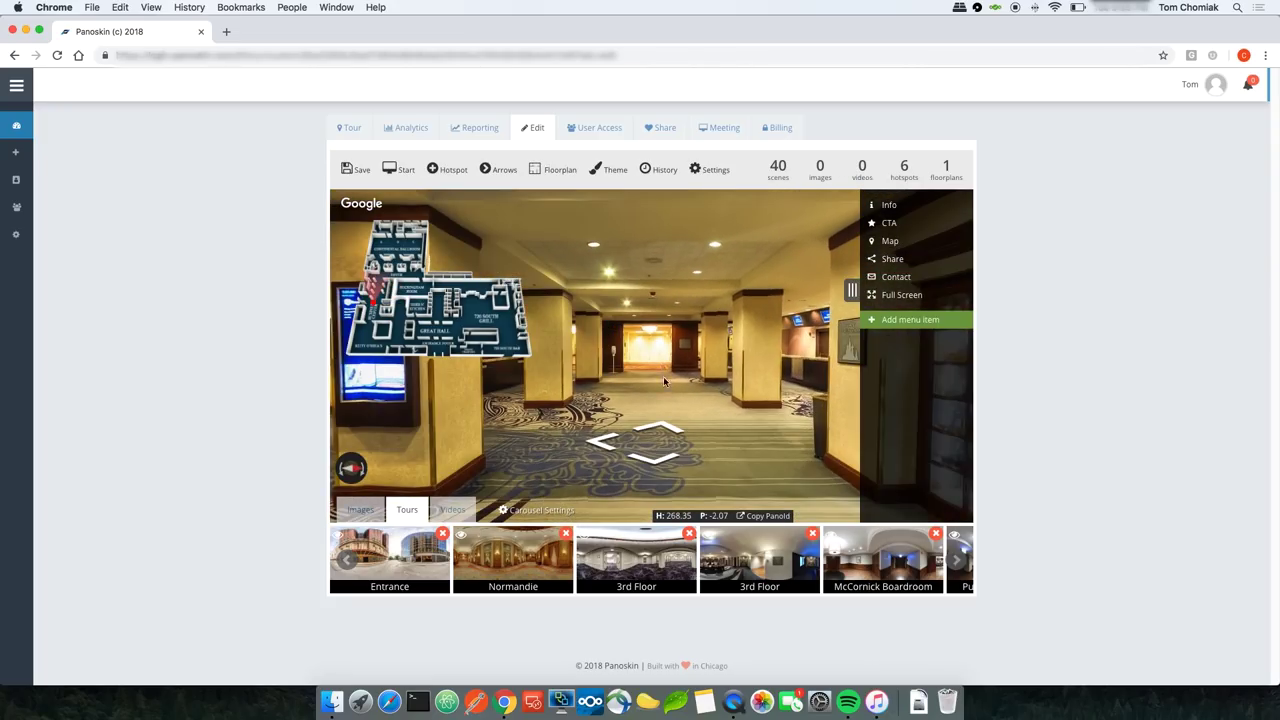
click(555, 170)
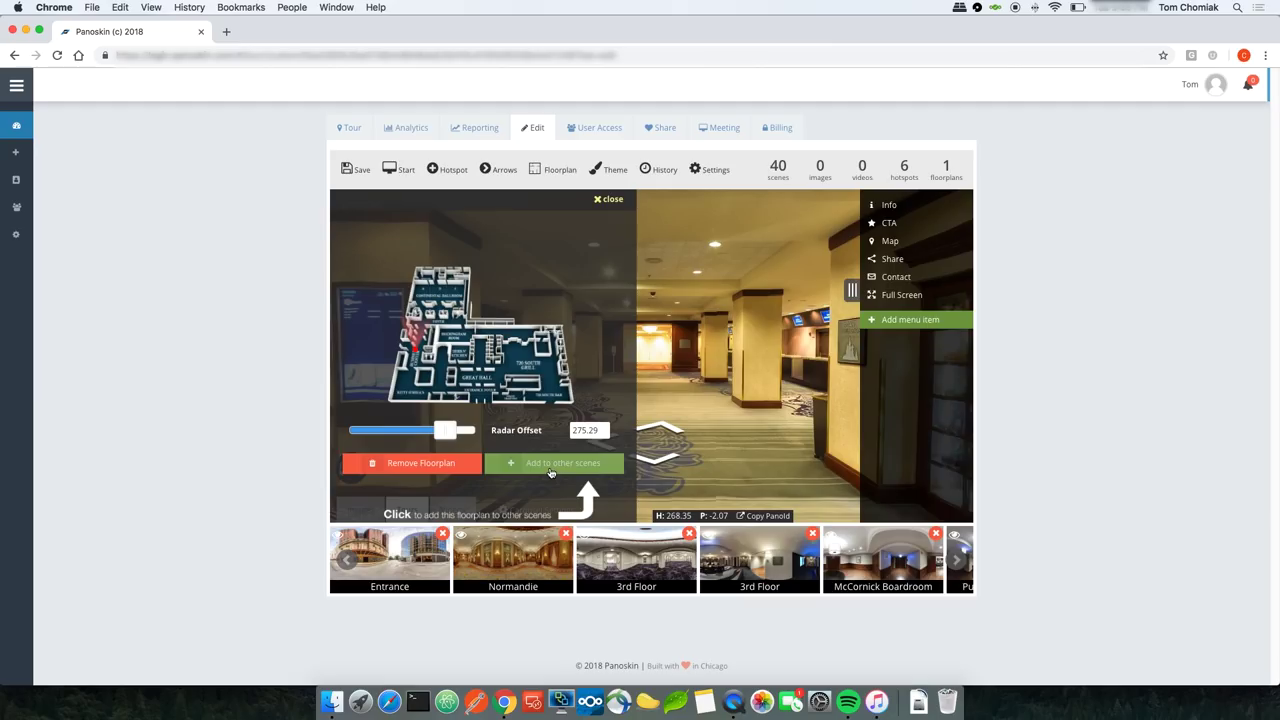
click(551, 466)
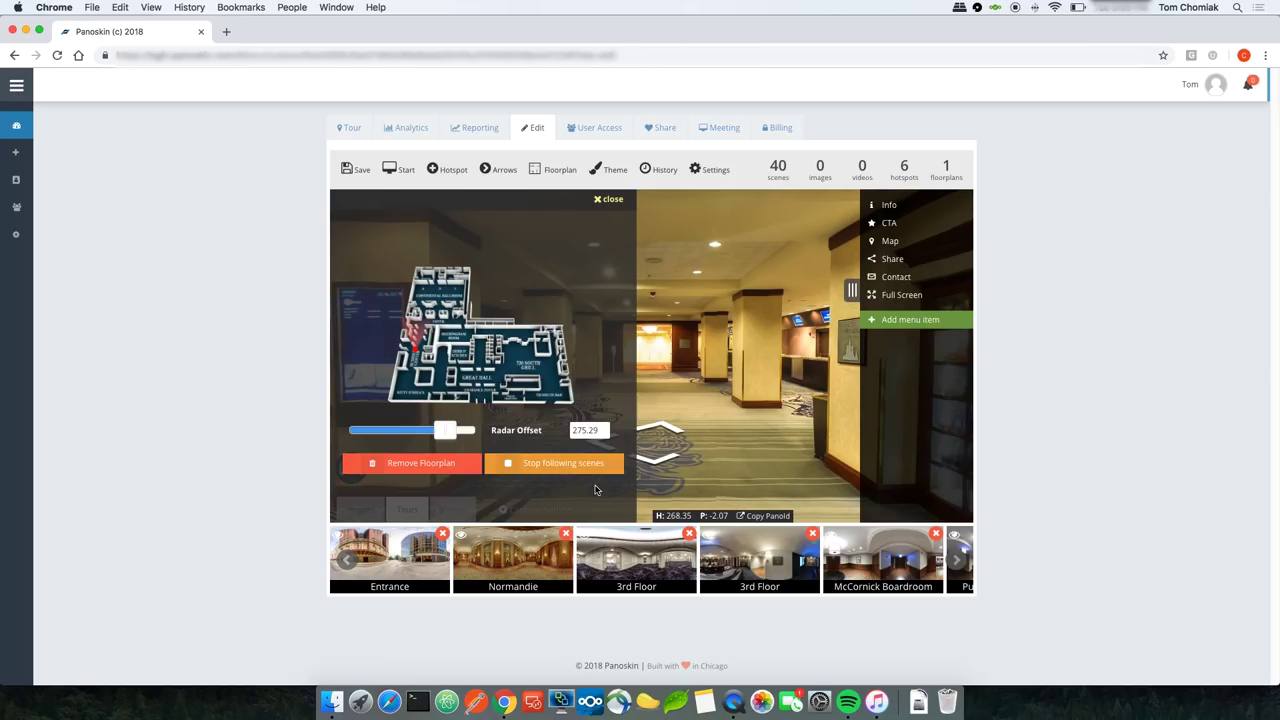
Step: Walk through the hallway and ballroom scenes, then stop following scenes and save the tour
click(666, 430)
click(677, 432)
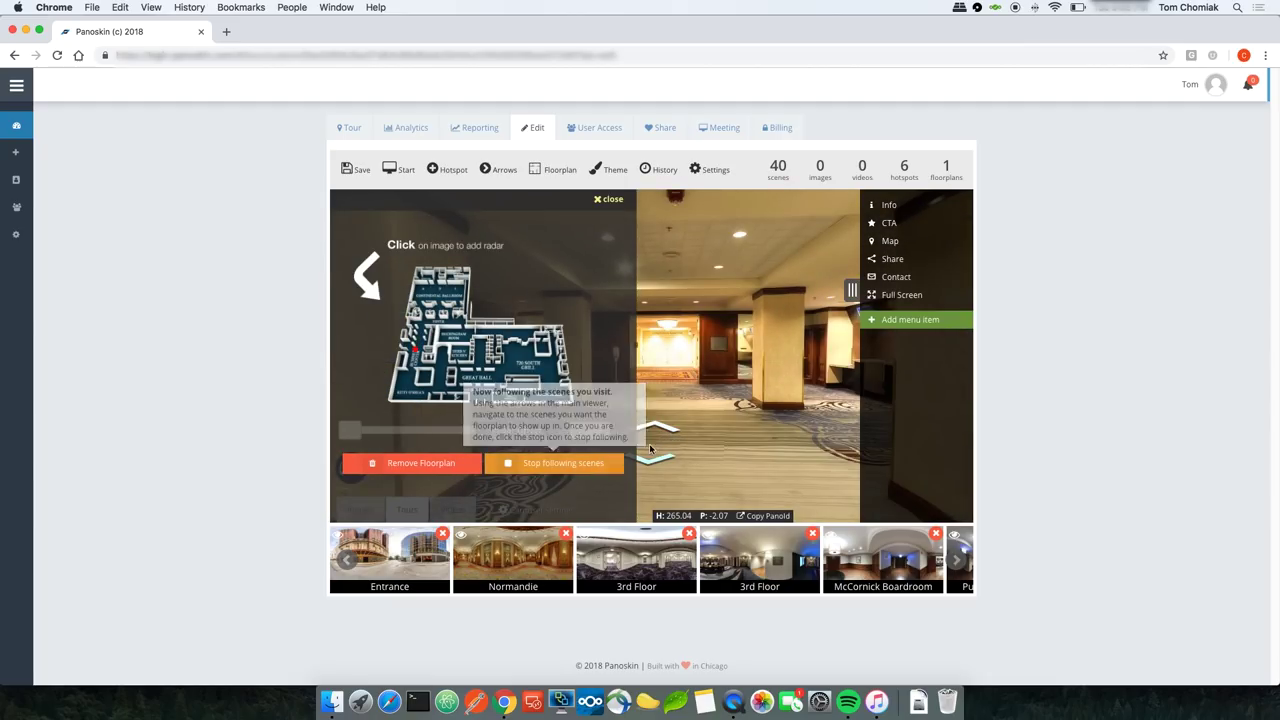
click(661, 430)
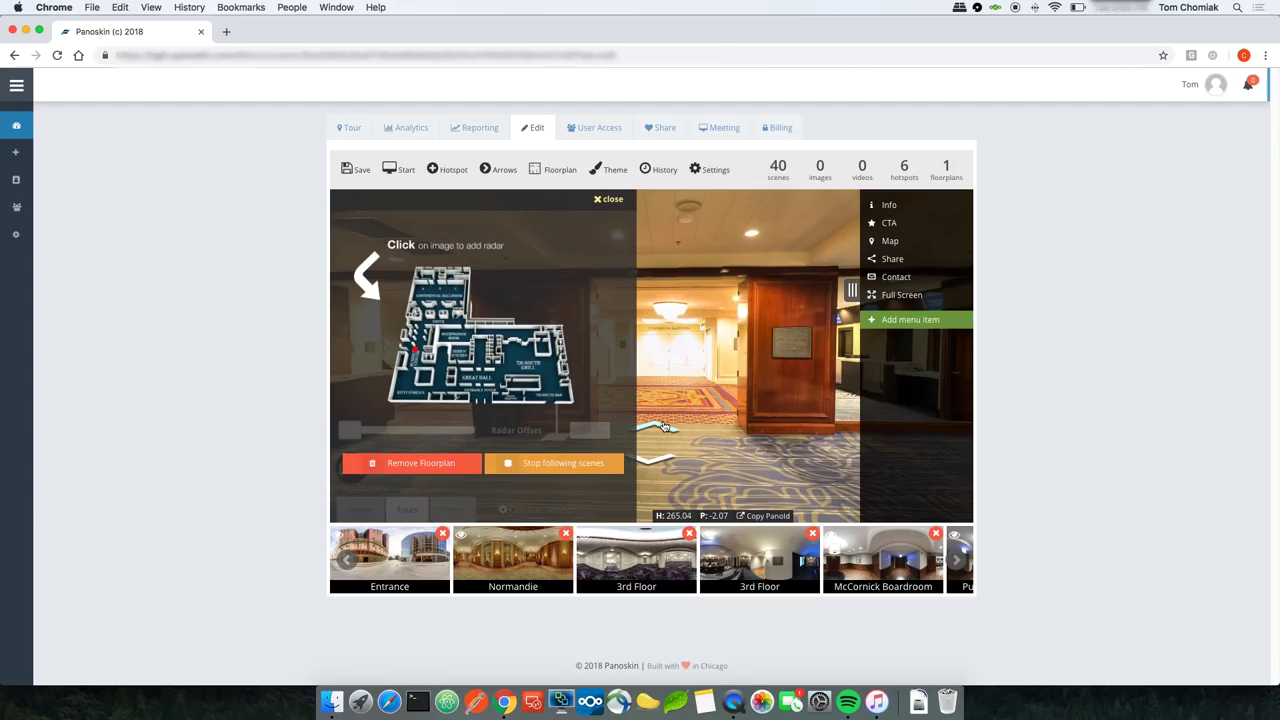
click(663, 427)
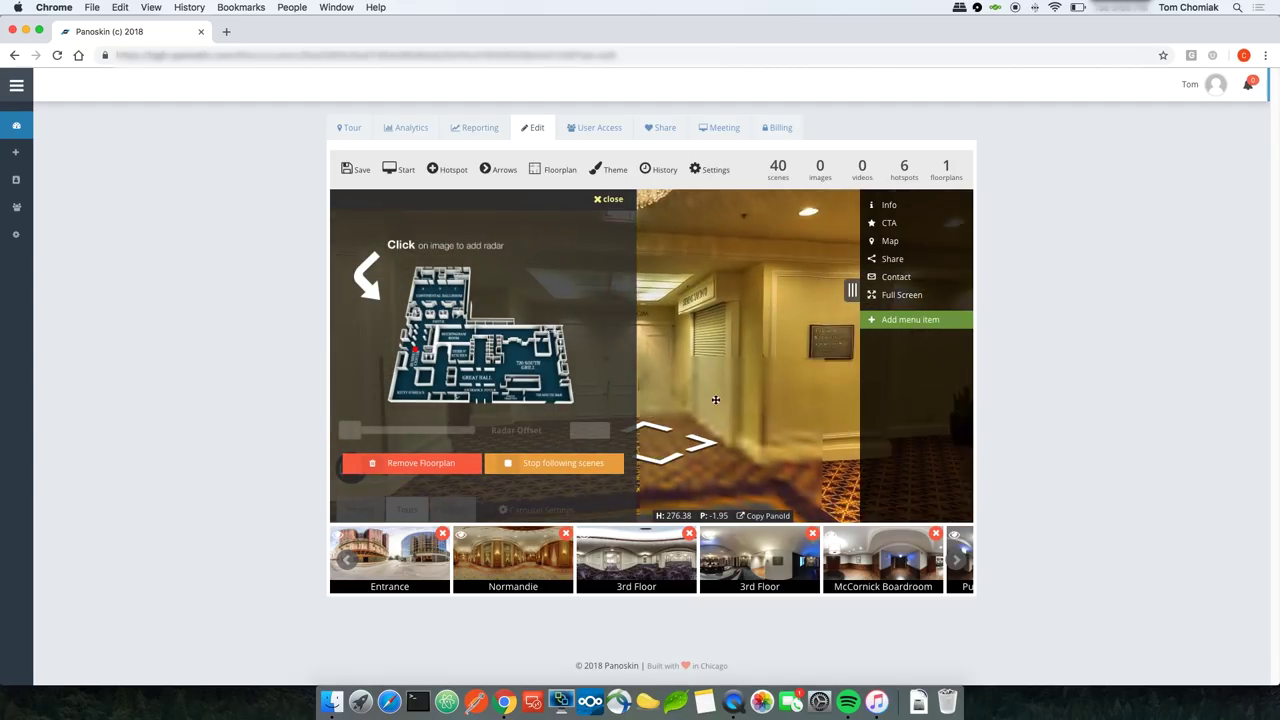
click(690, 432)
click(695, 431)
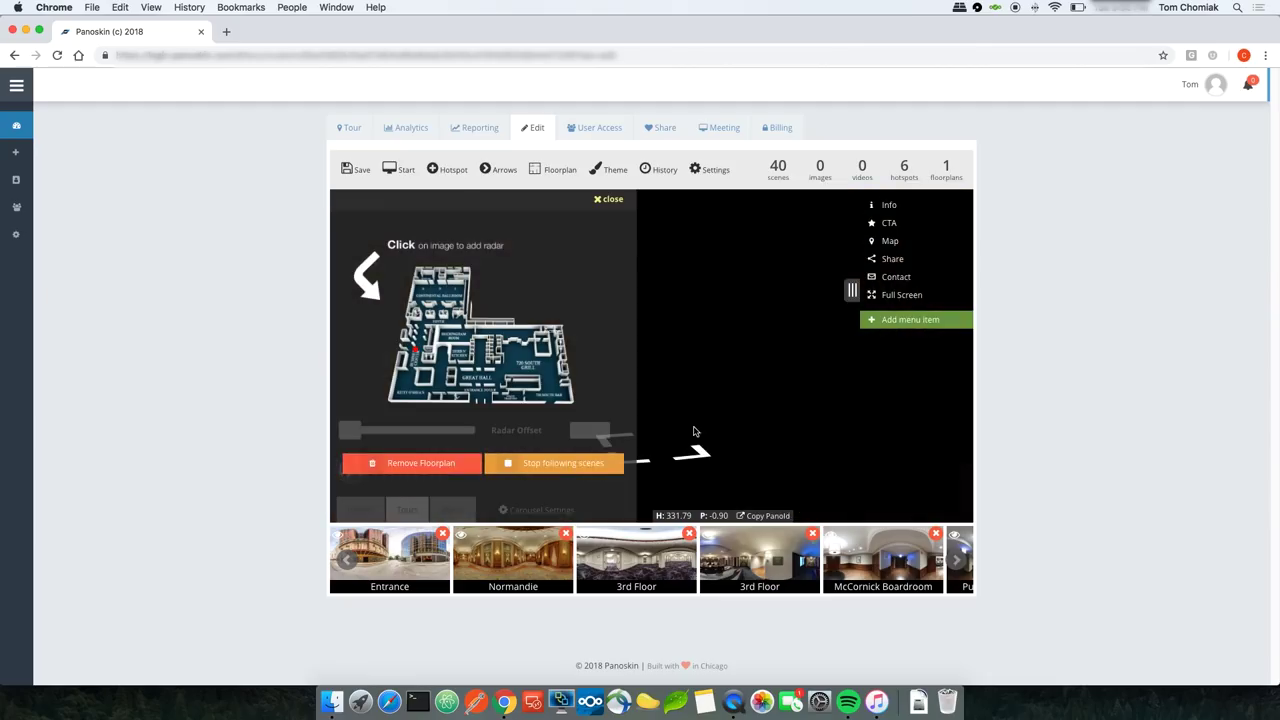
click(700, 424)
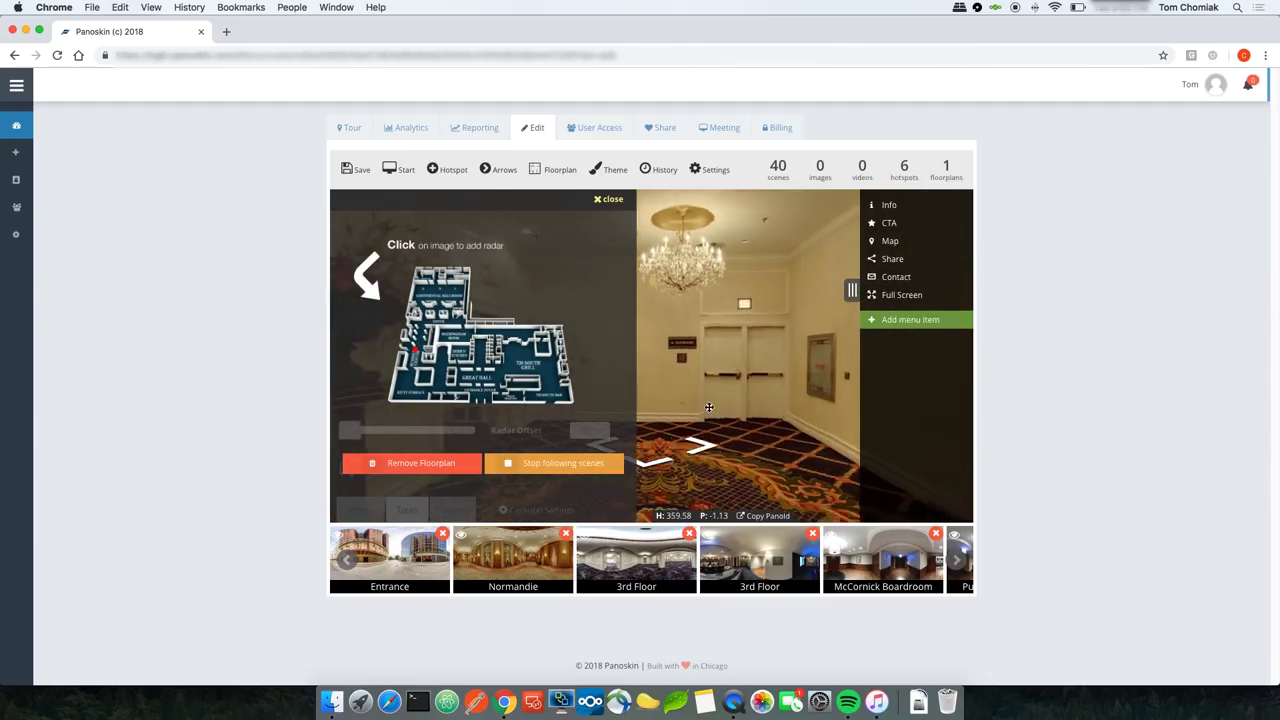
click(700, 440)
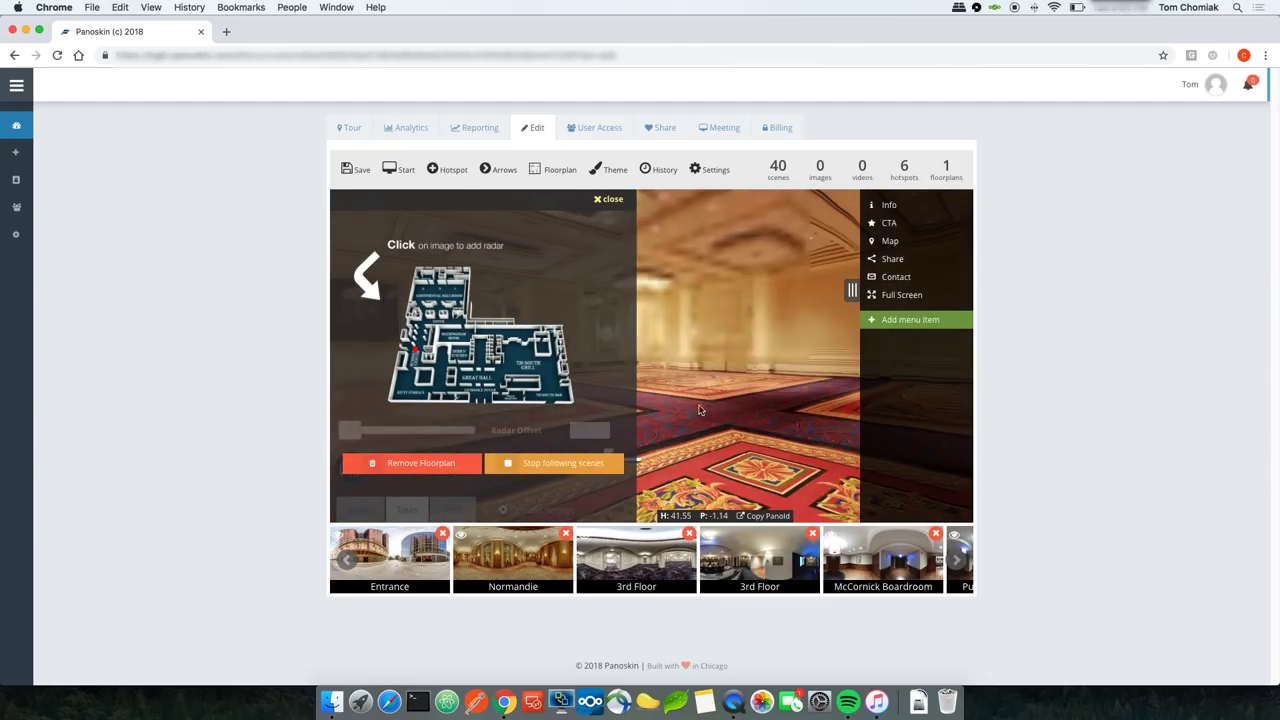
click(700, 410)
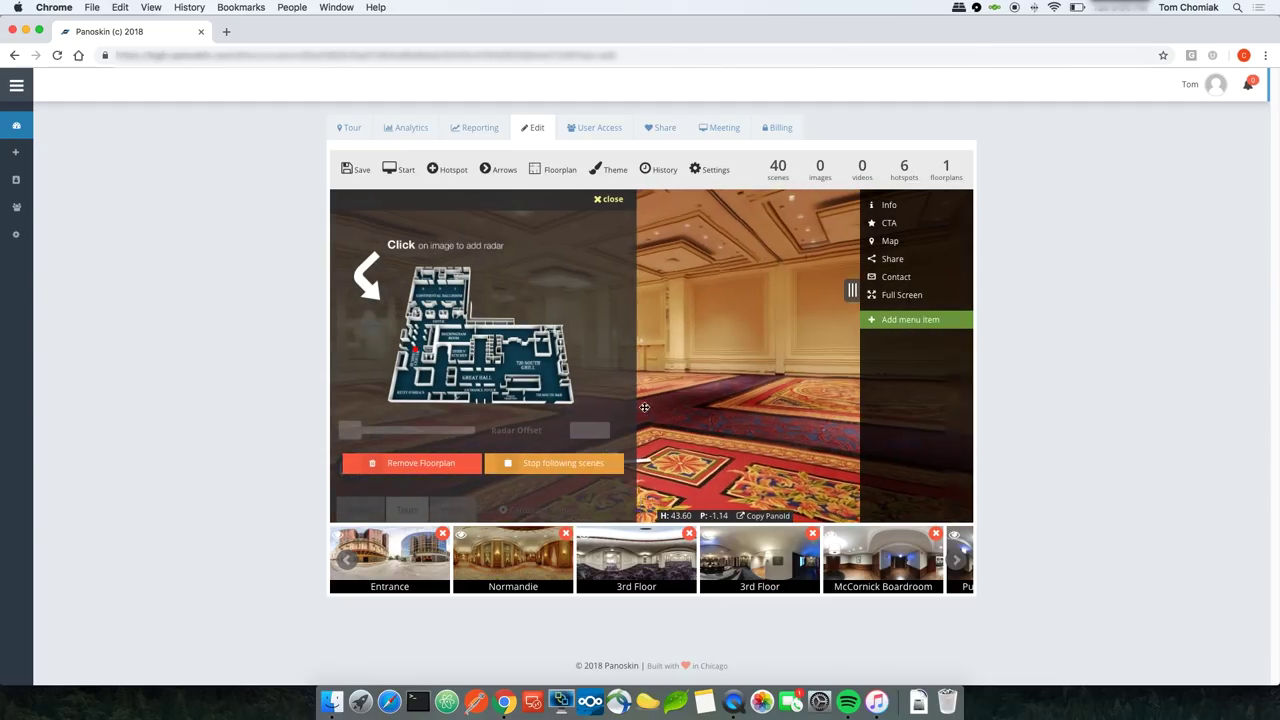
click(549, 466)
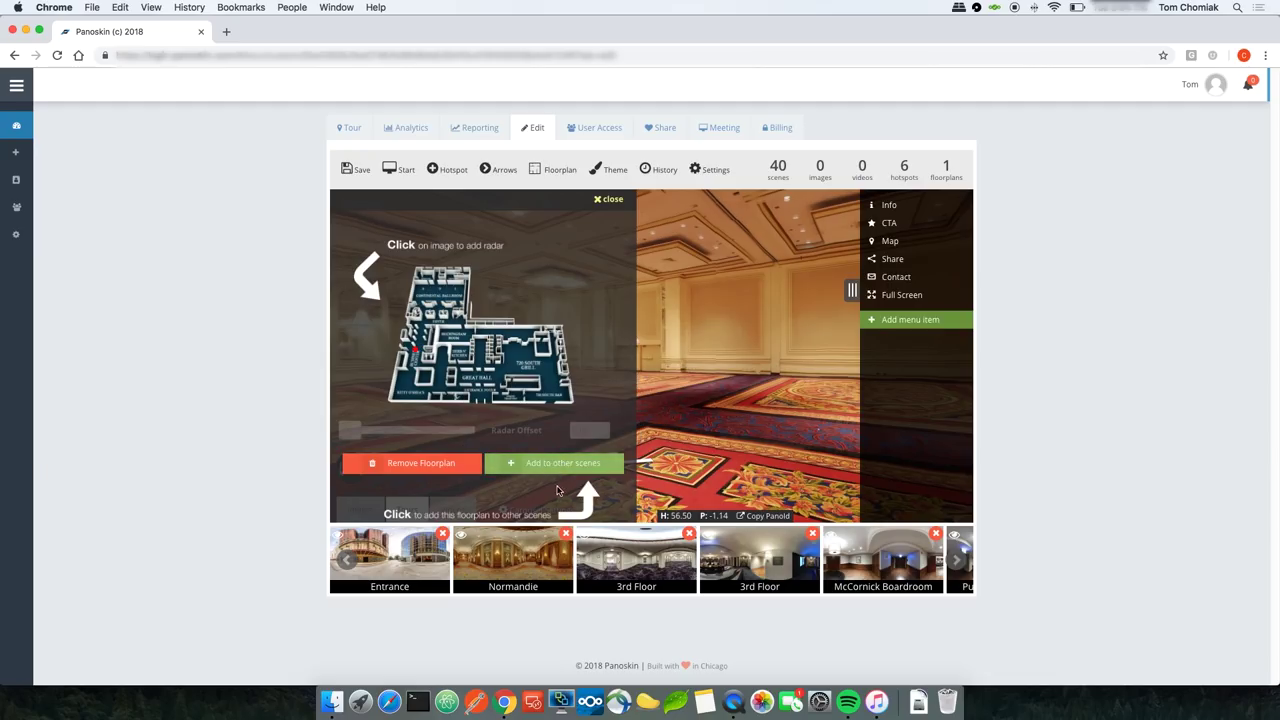
click(364, 172)
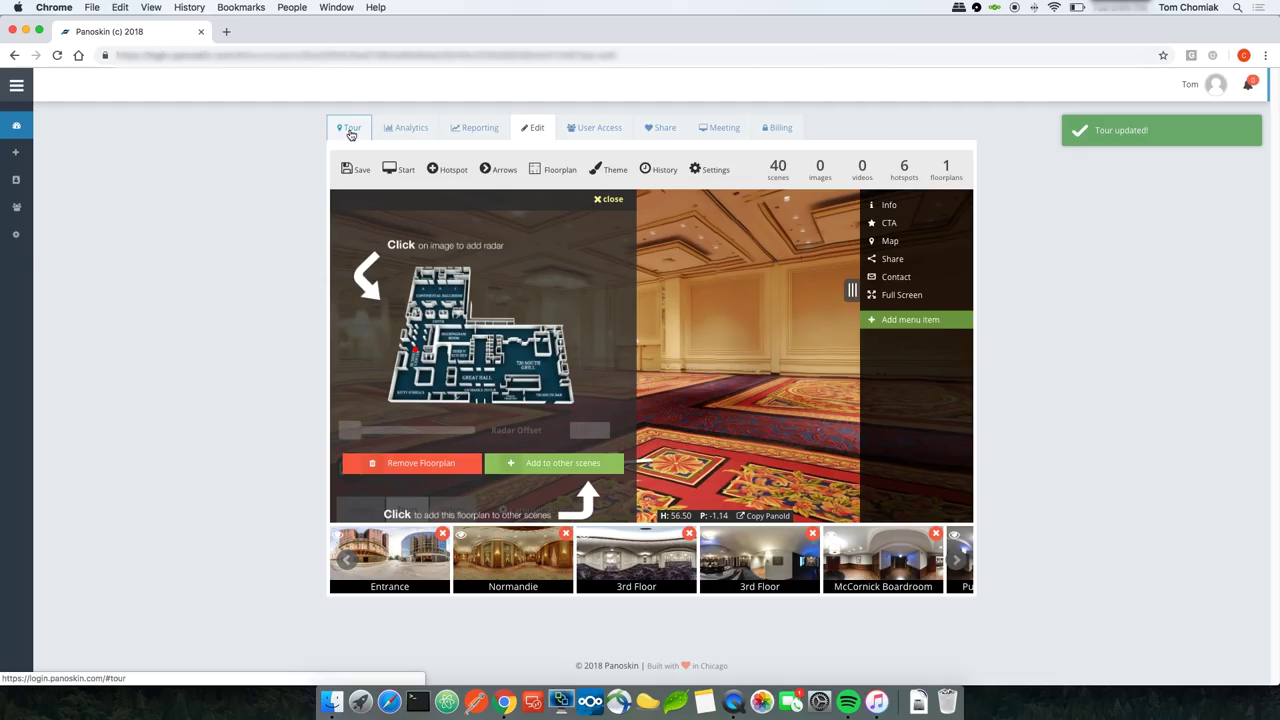
Step: Start the live 360° tour preview at the Entrance scene
click(351, 132)
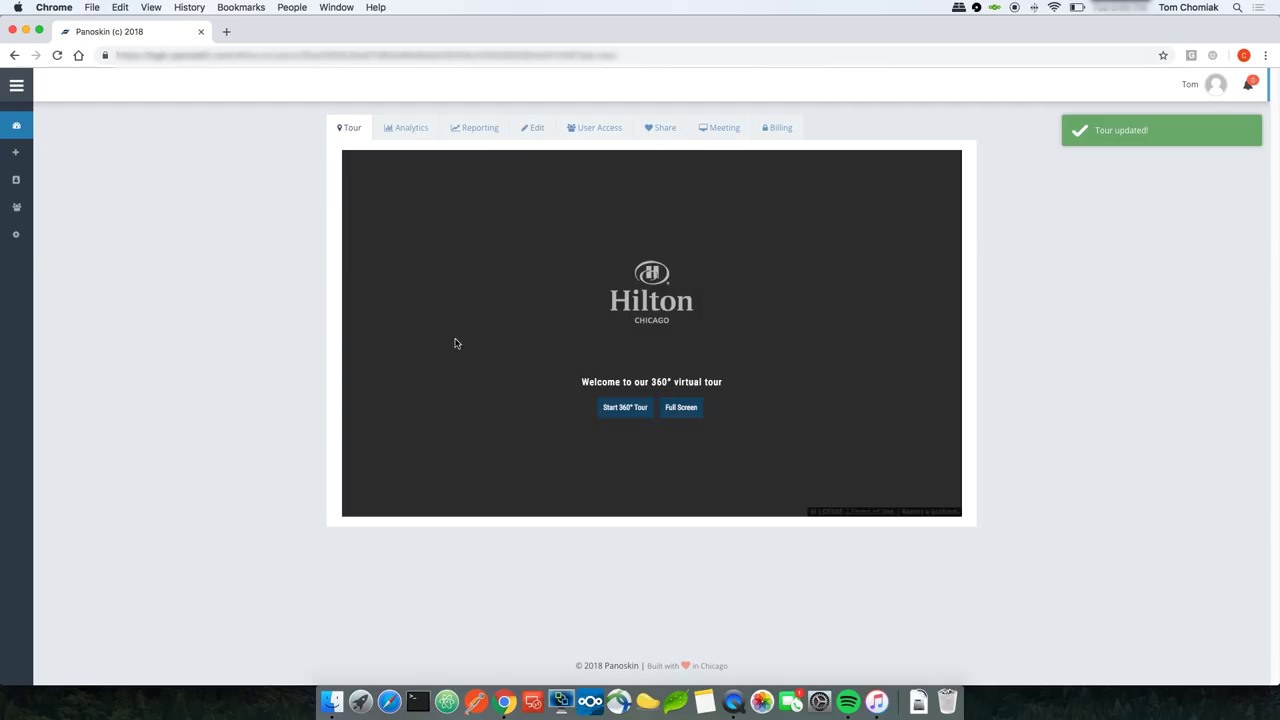
click(614, 410)
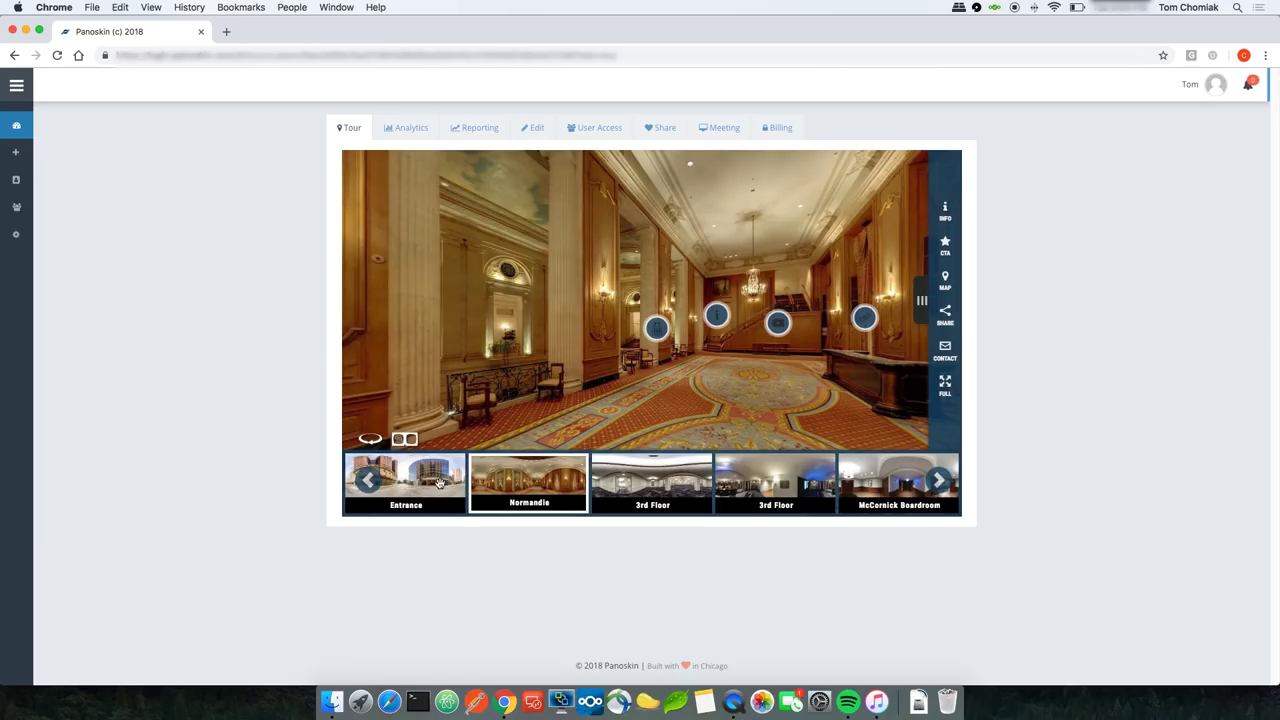
click(440, 483)
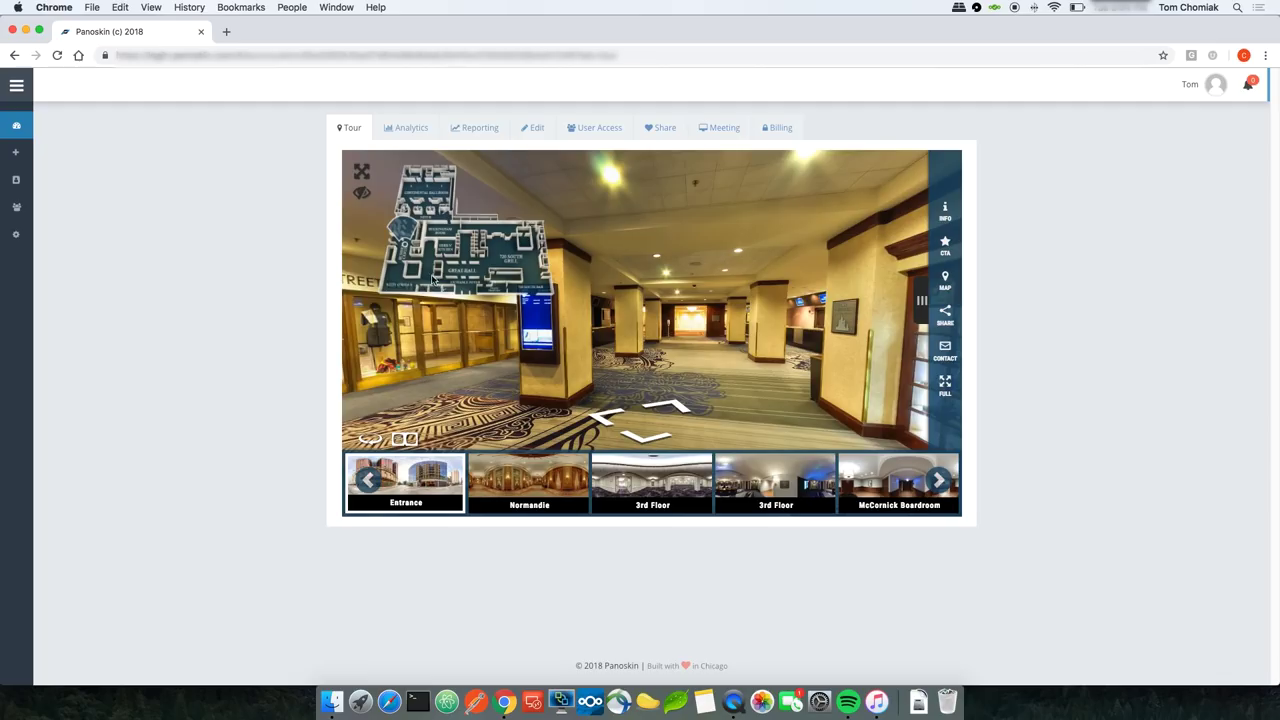
Step: Walk from the Entrance through the hallways and Conrad International Ballroom into the Grand Ballroom
click(667, 408)
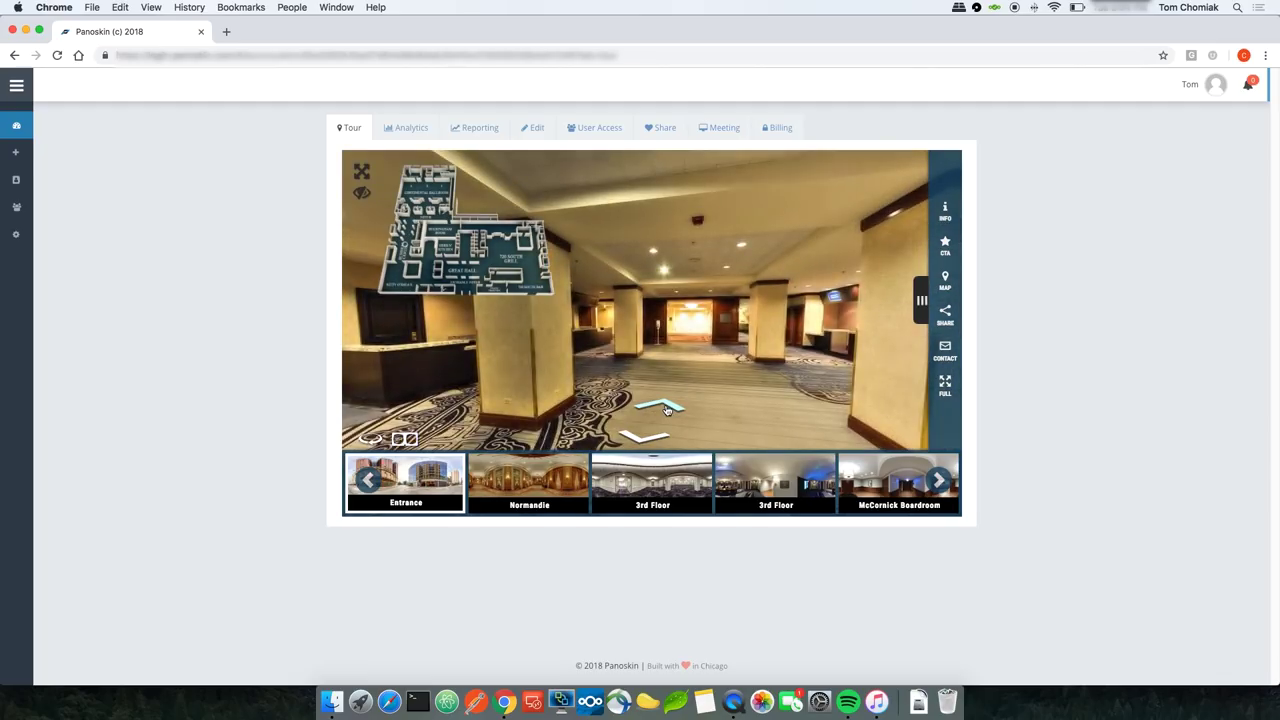
click(667, 408)
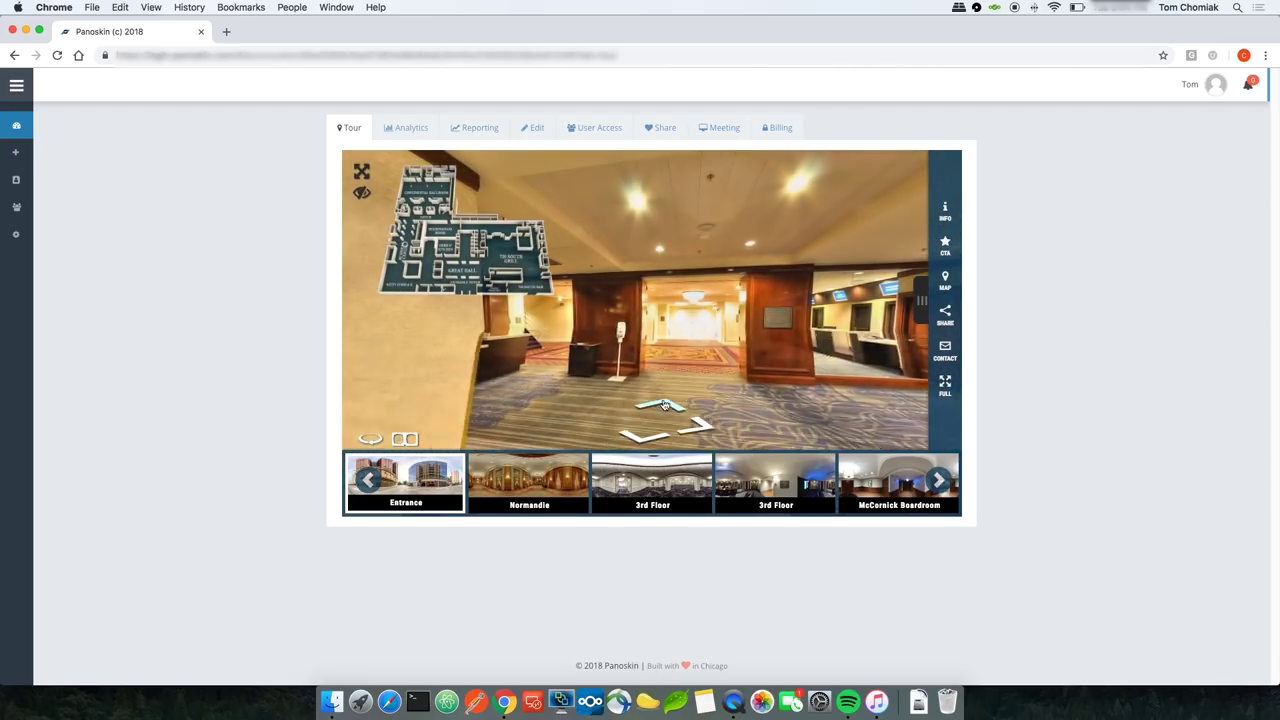
click(664, 404)
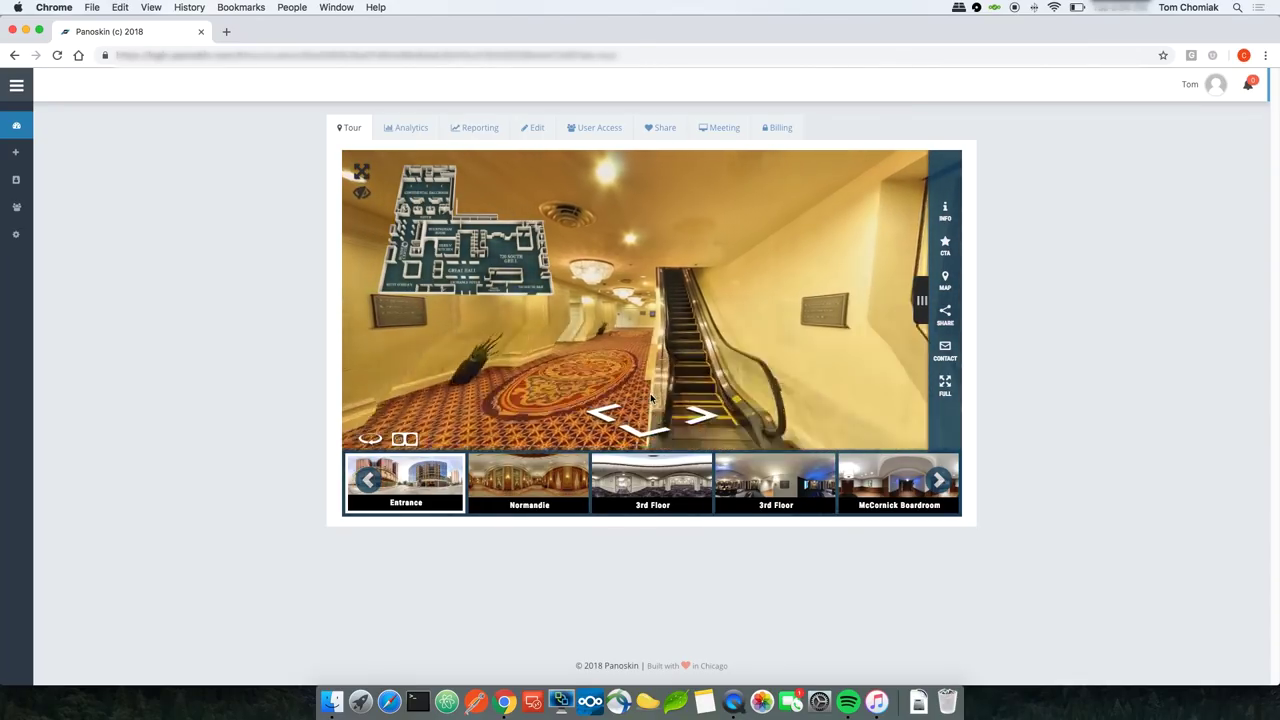
click(651, 398)
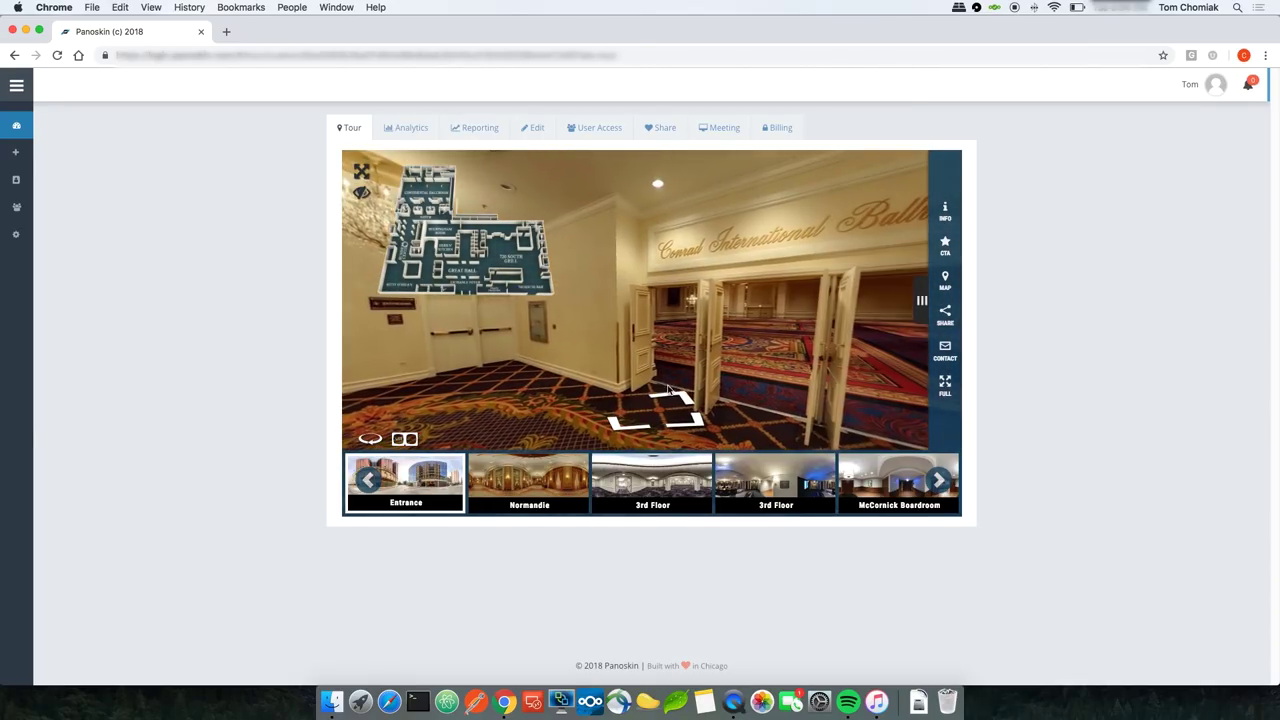
click(669, 391)
click(654, 421)
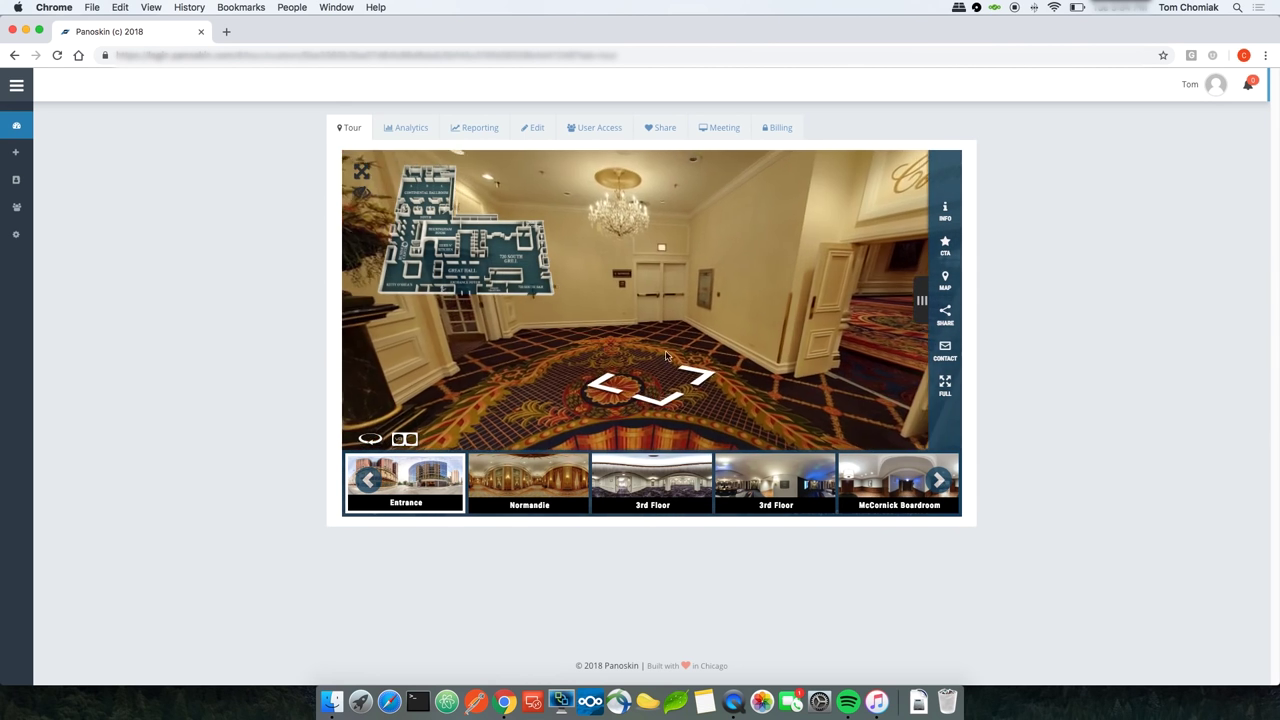
click(666, 357)
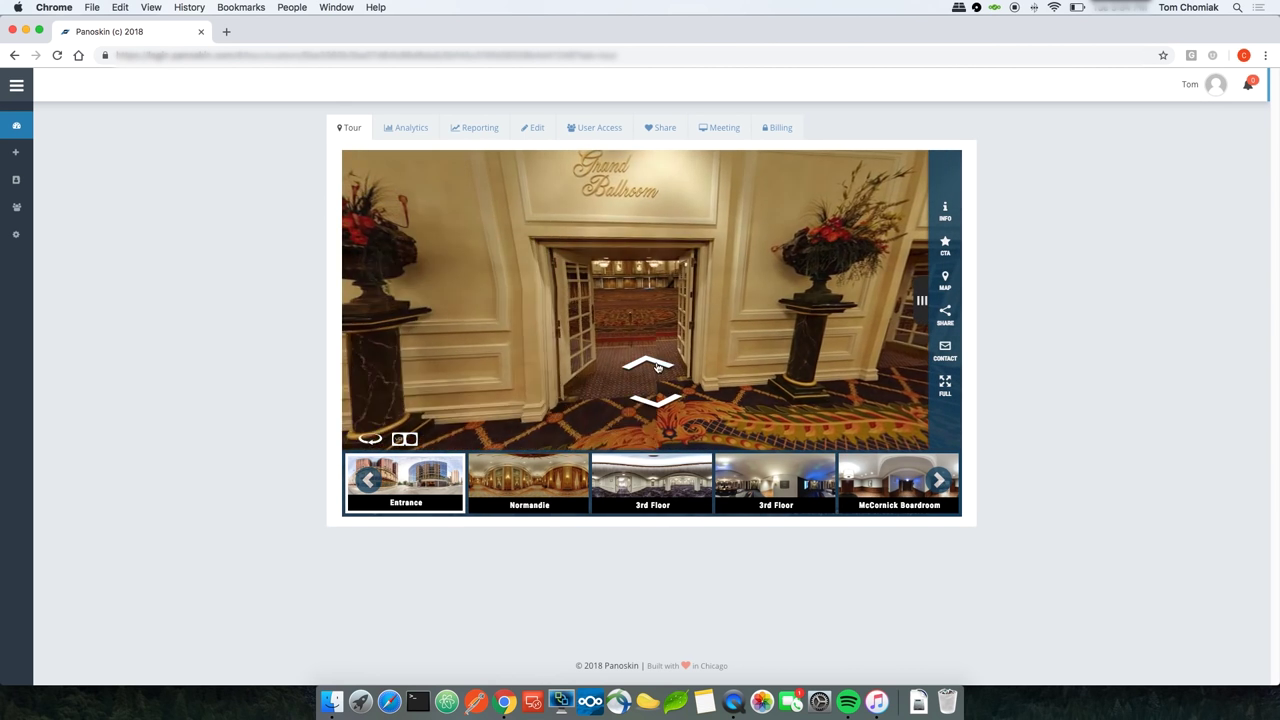
click(658, 368)
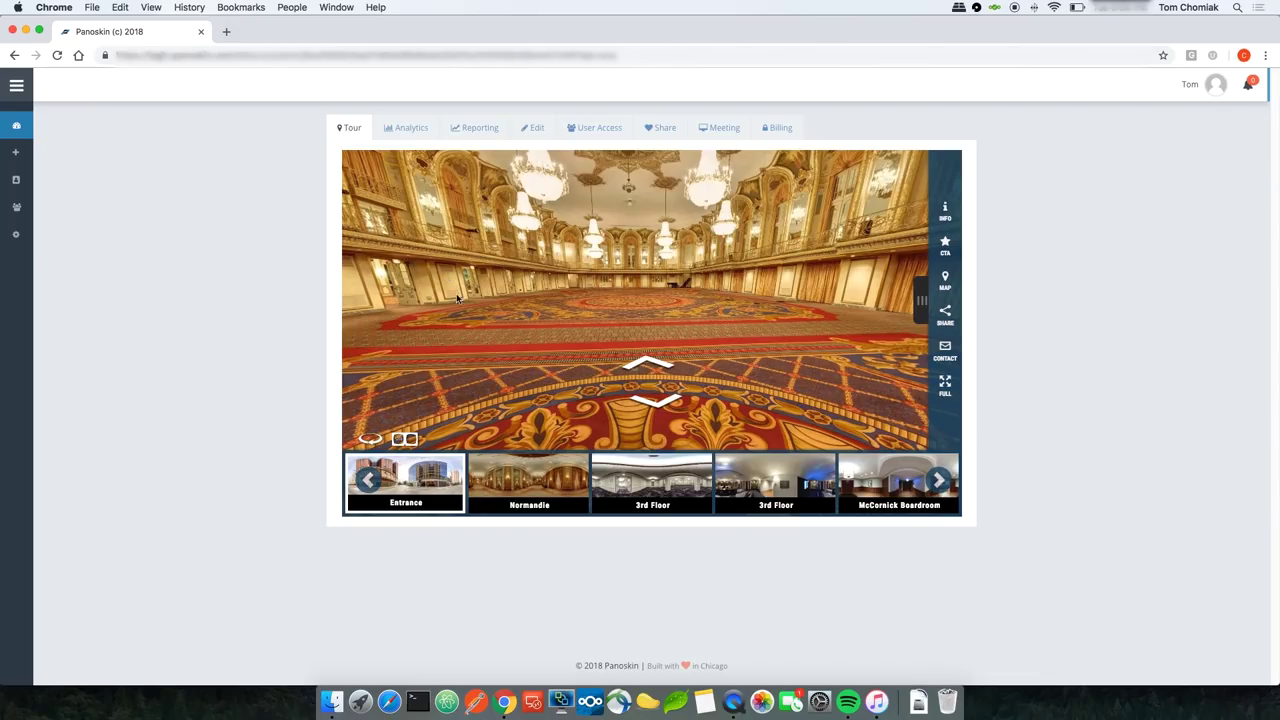
Step: Head back to the Grand Ballroom doors, through the chandelier foyer, to the counter room
click(660, 402)
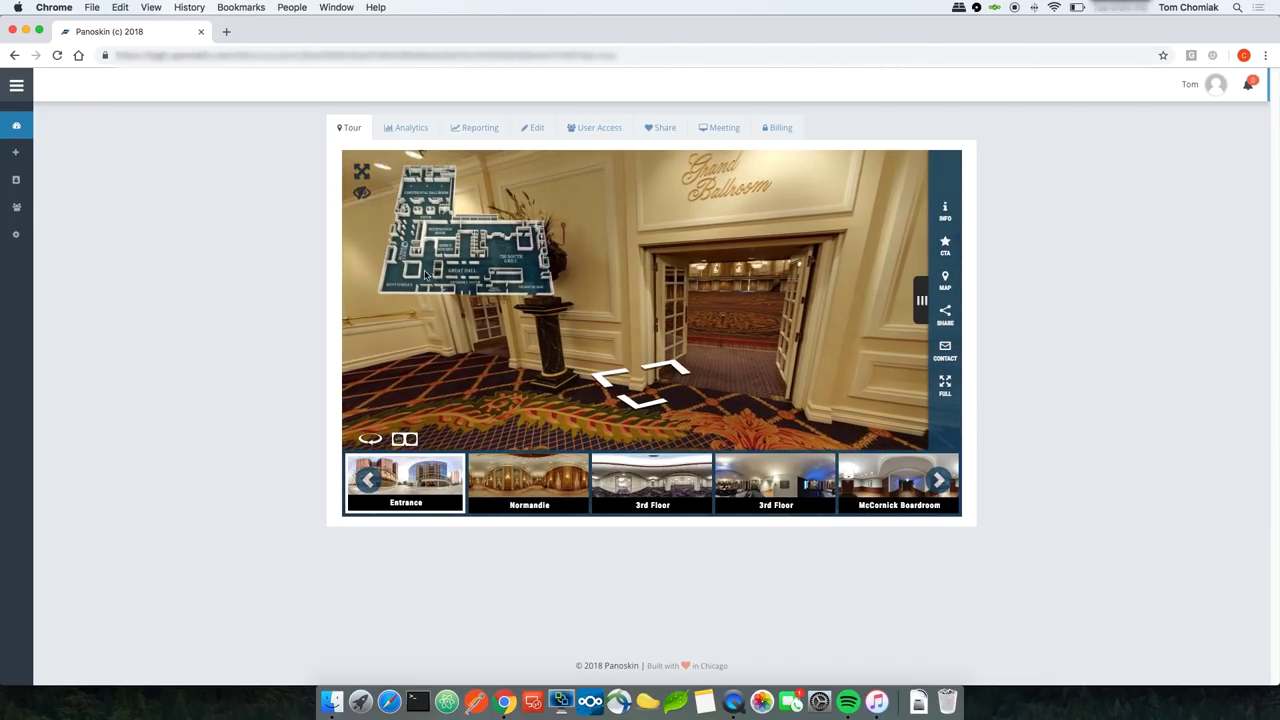
click(638, 375)
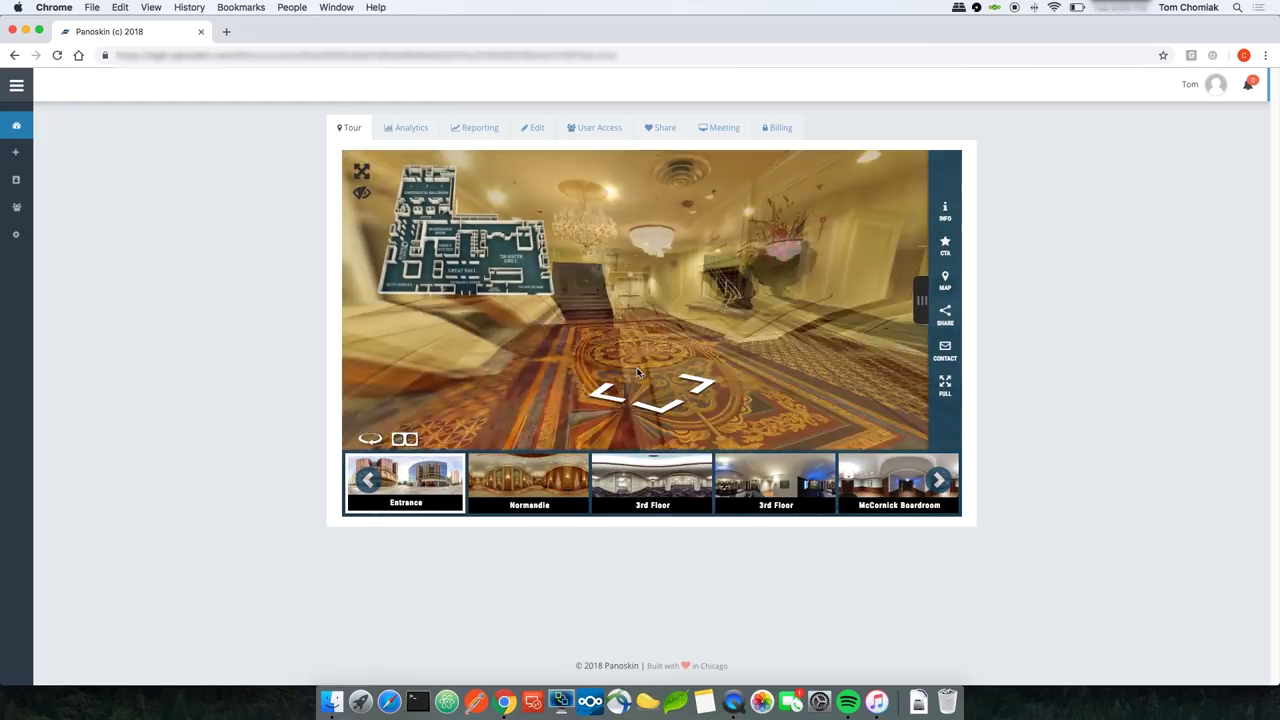
click(565, 340)
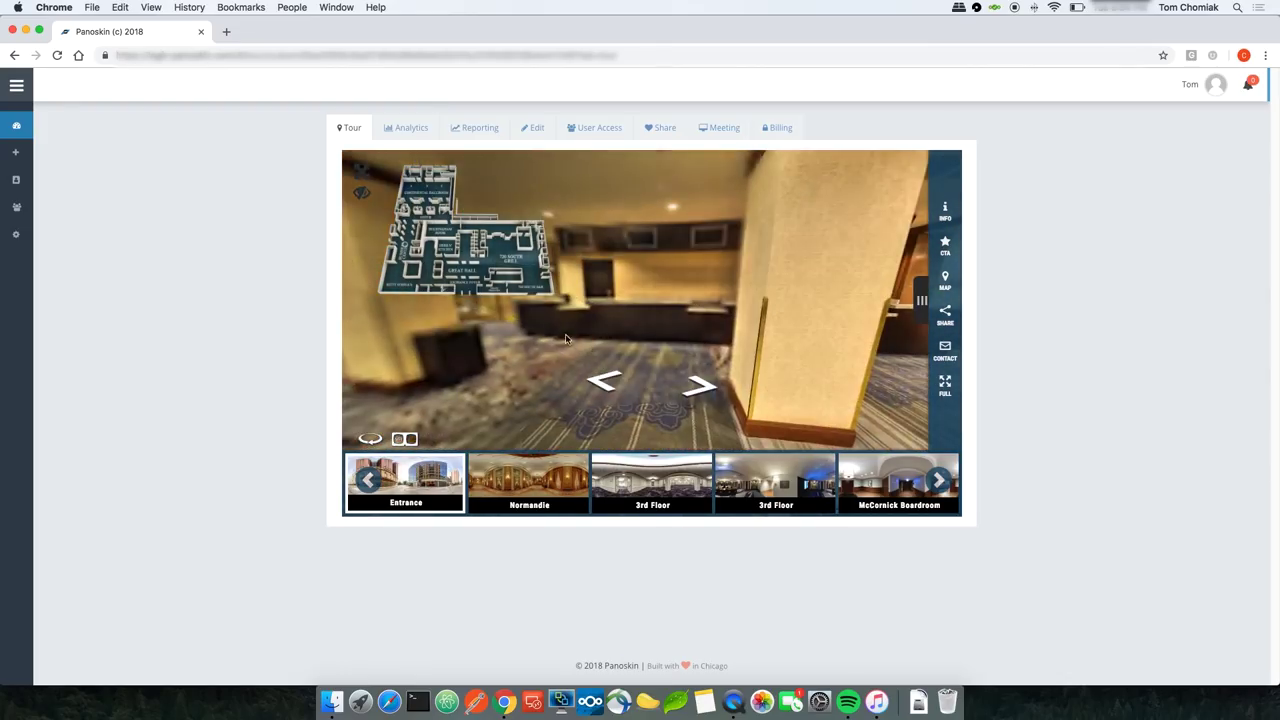
Step: Back in the editor, step from the Entrance to the Continental Ballroom hallway and open its floorplan settings
click(535, 131)
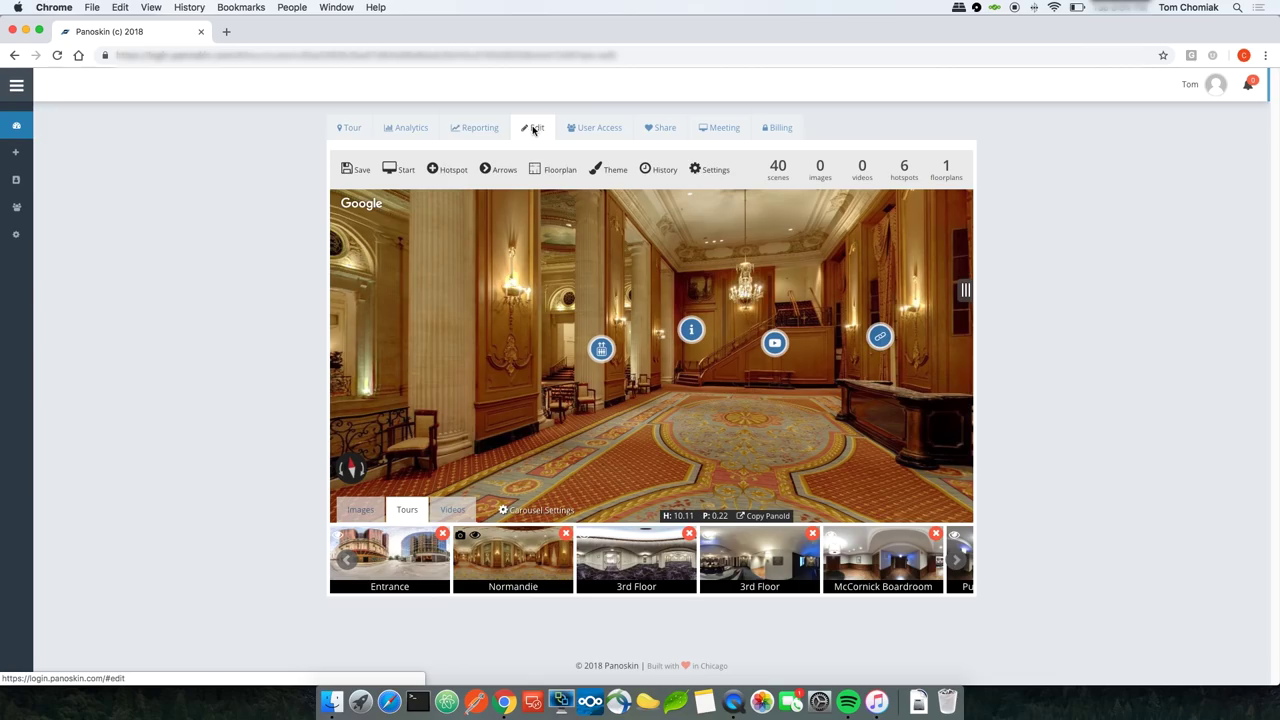
click(399, 578)
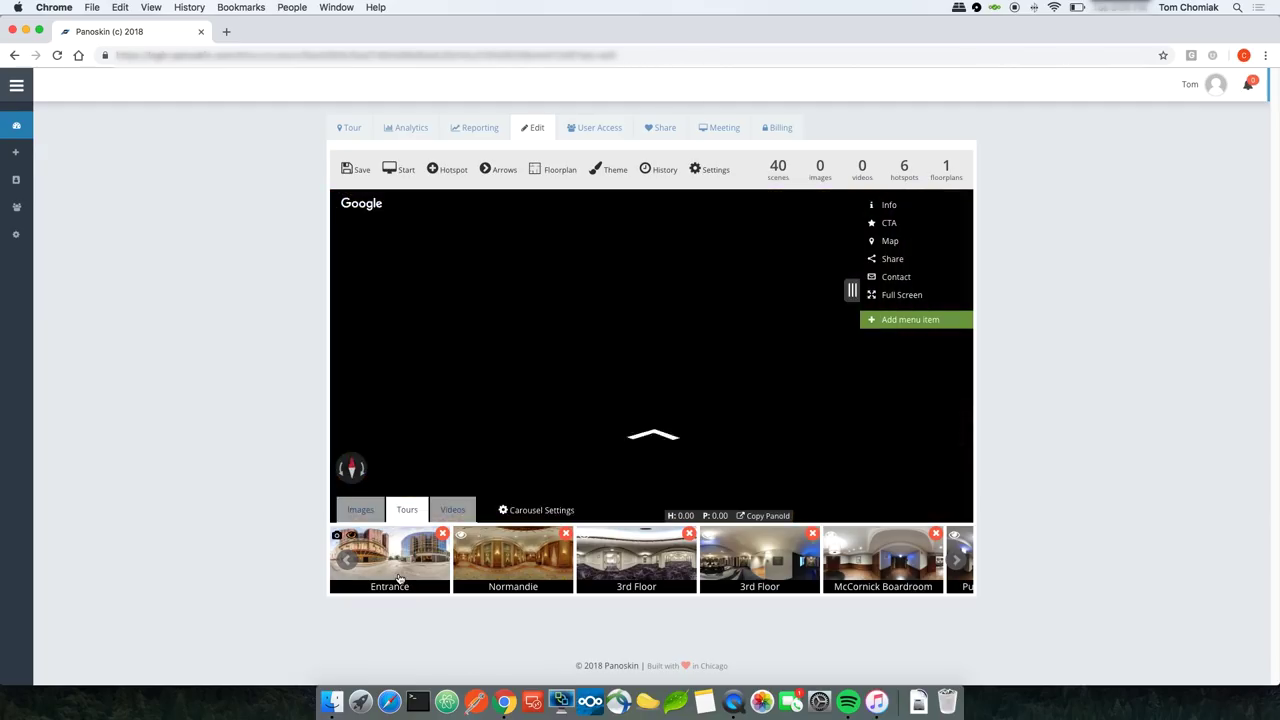
click(652, 436)
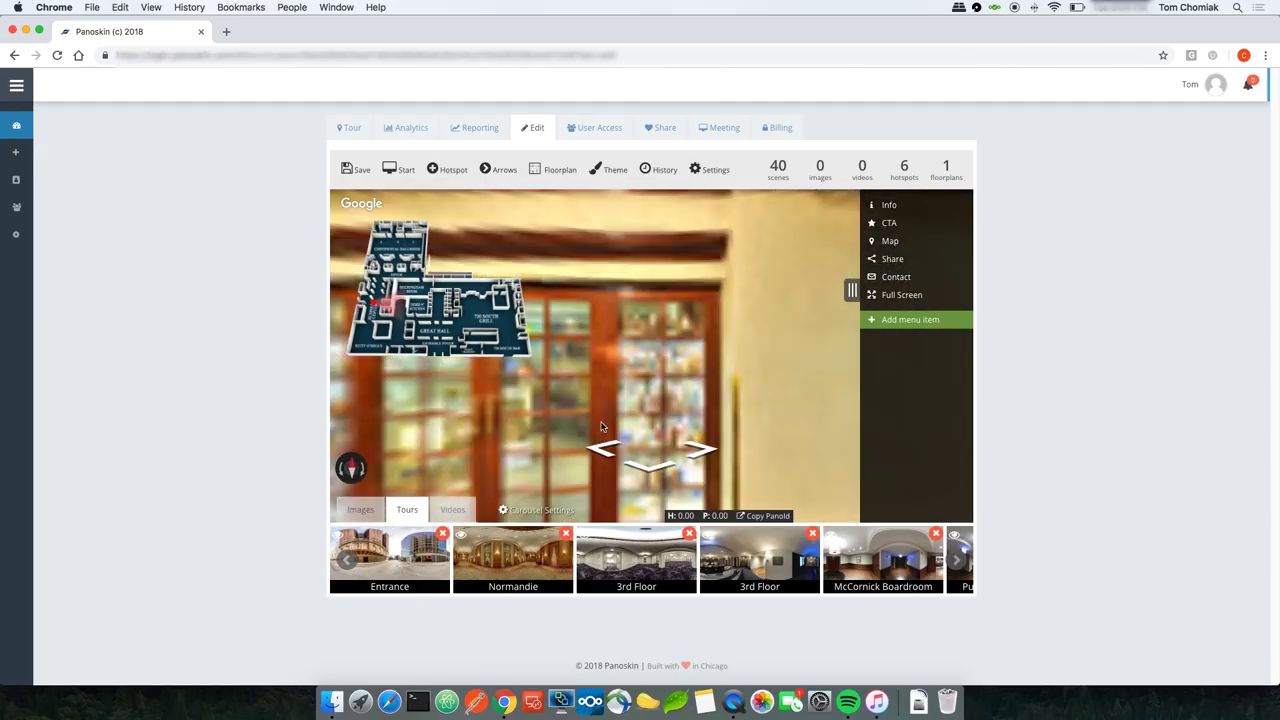
click(604, 436)
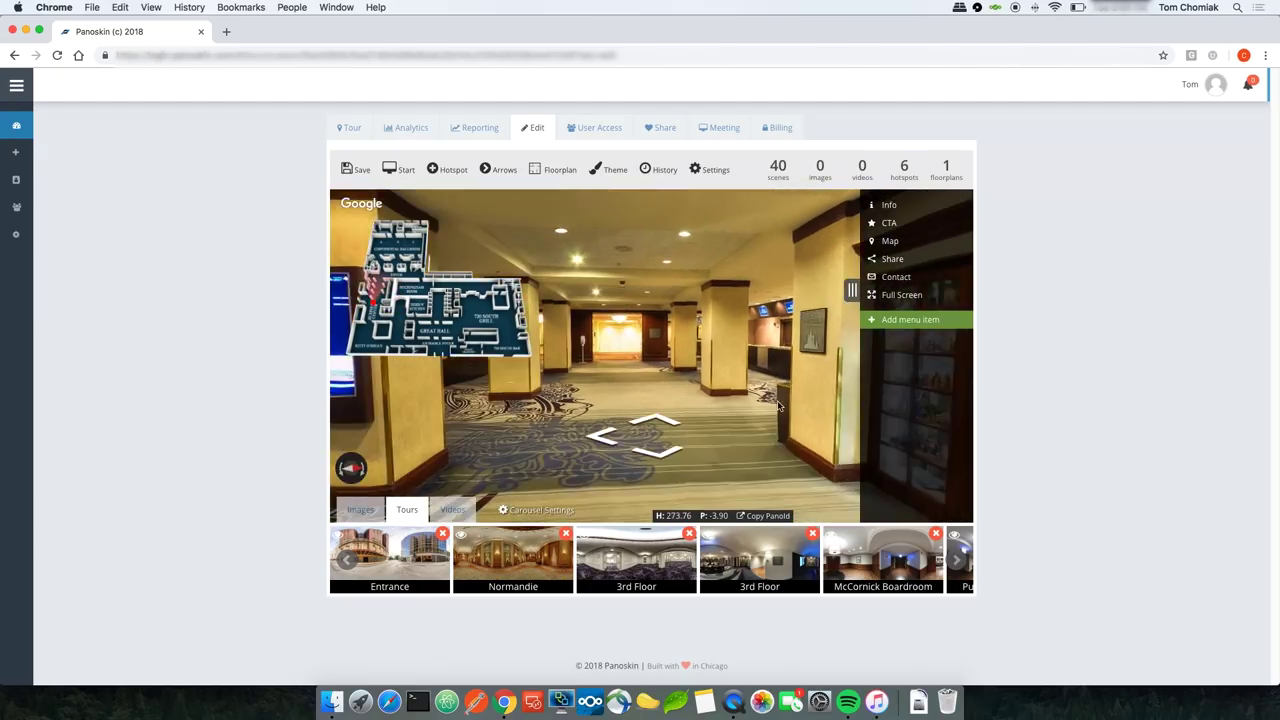
click(654, 420)
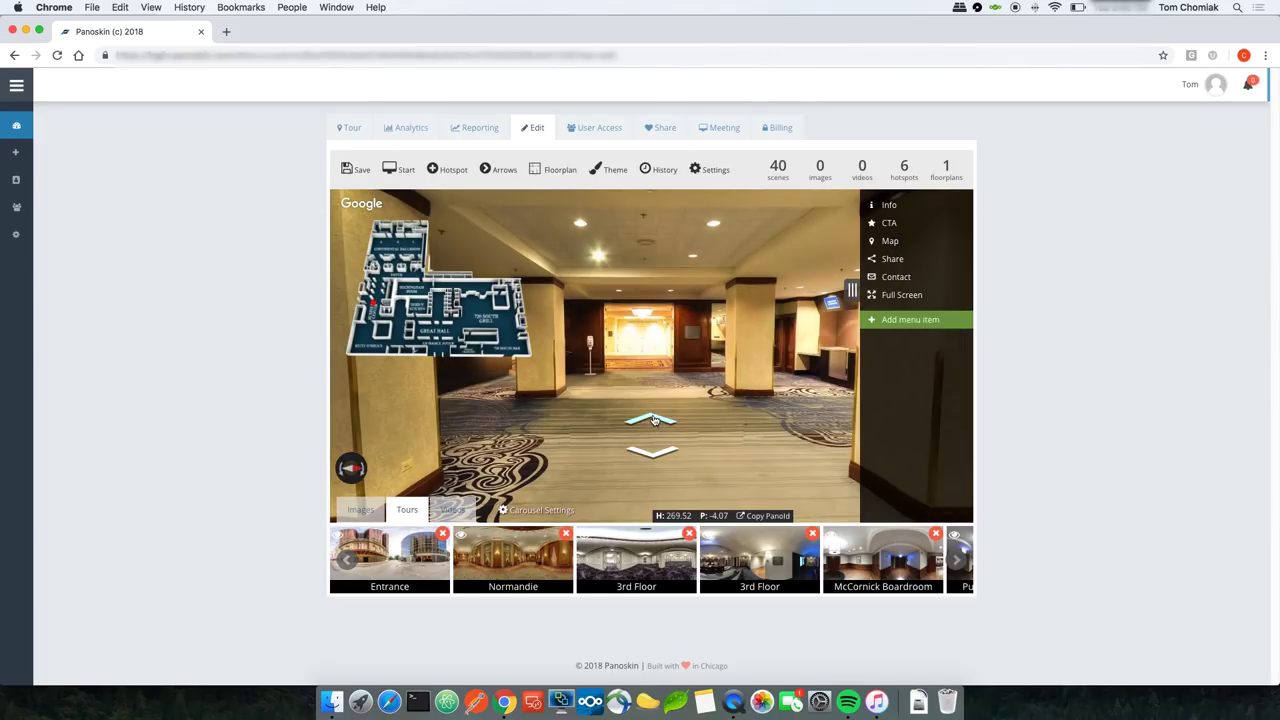
click(654, 420)
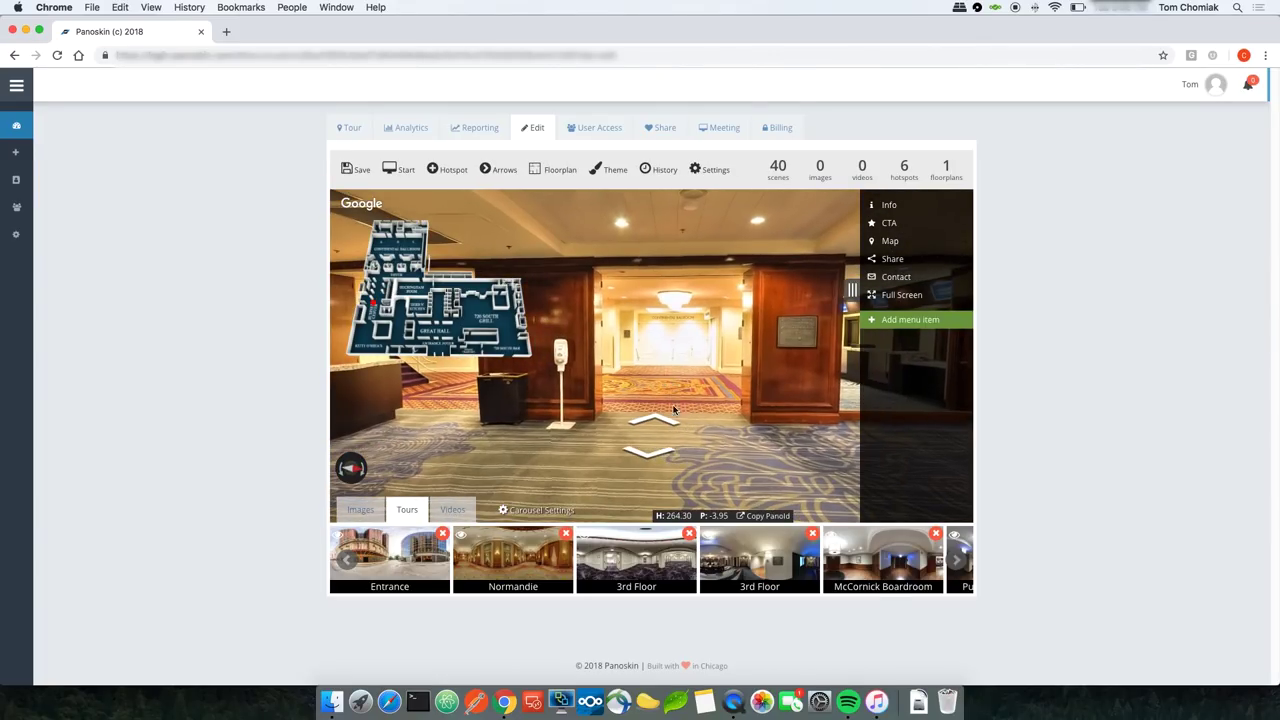
click(664, 421)
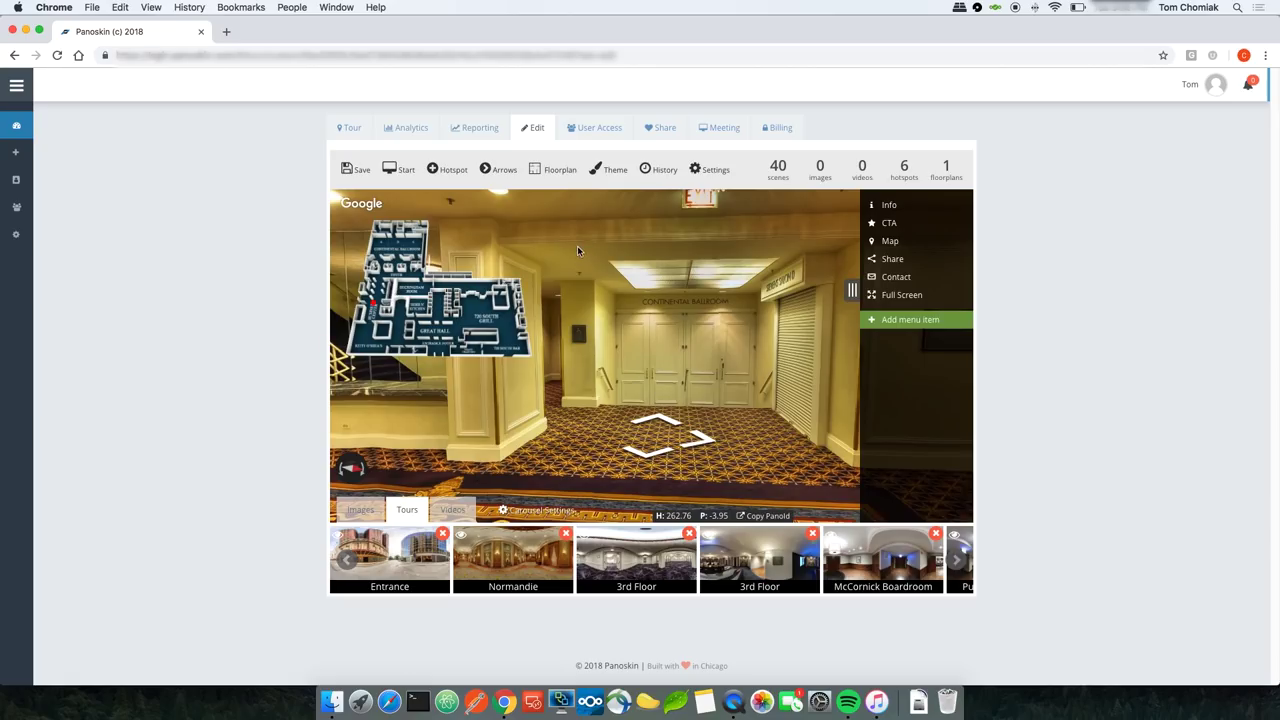
click(546, 172)
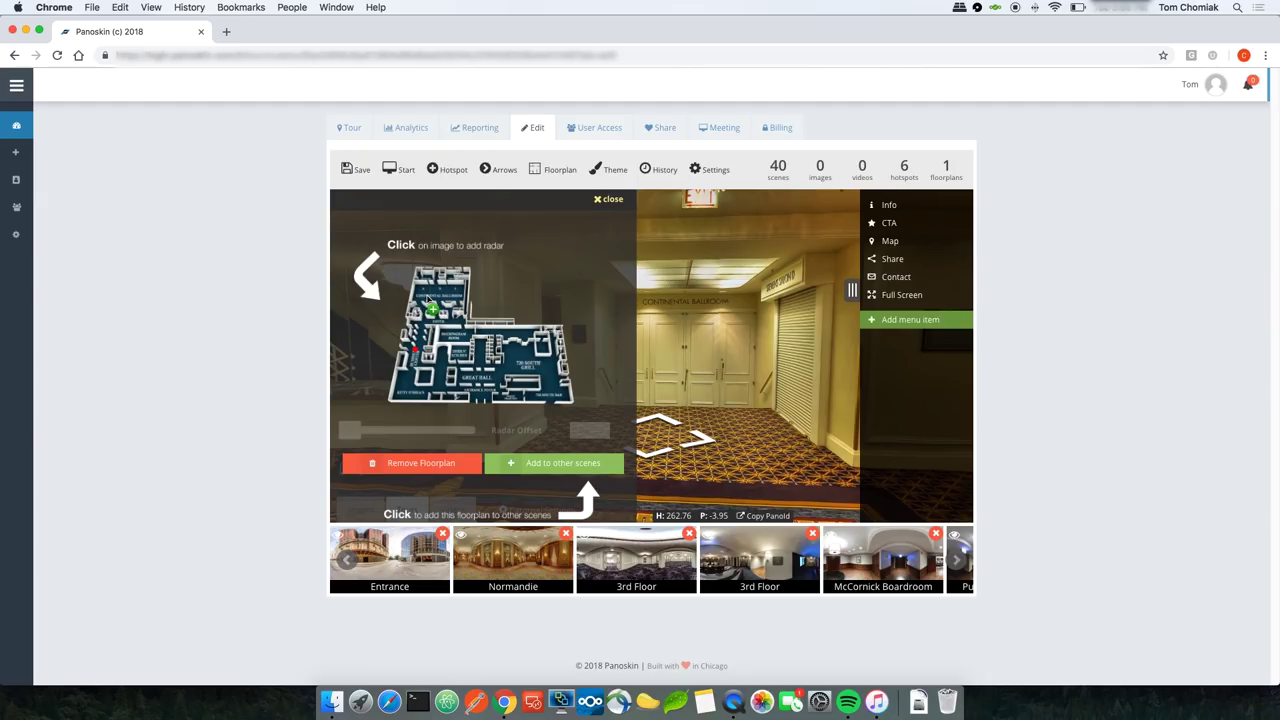
Step: Place a radar marker on the floorplan, set its offset to 281.07, and save the tour
click(428, 298)
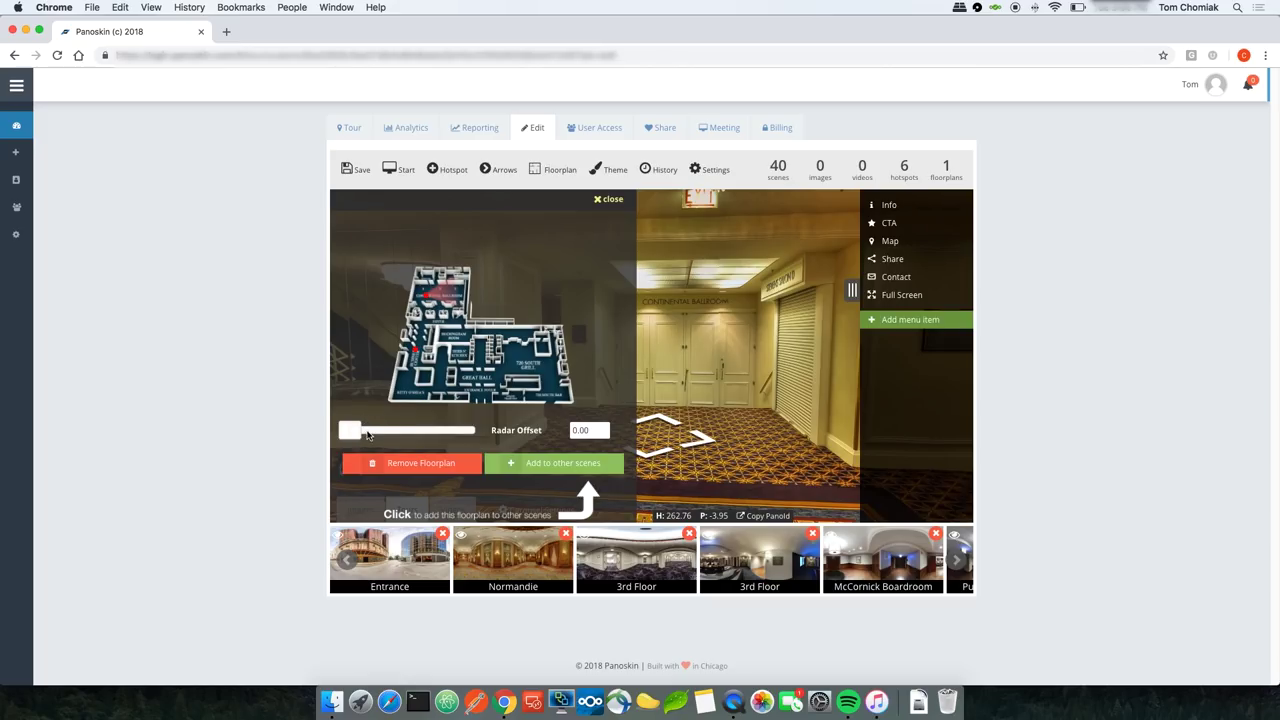
drag(349, 432, 446, 443)
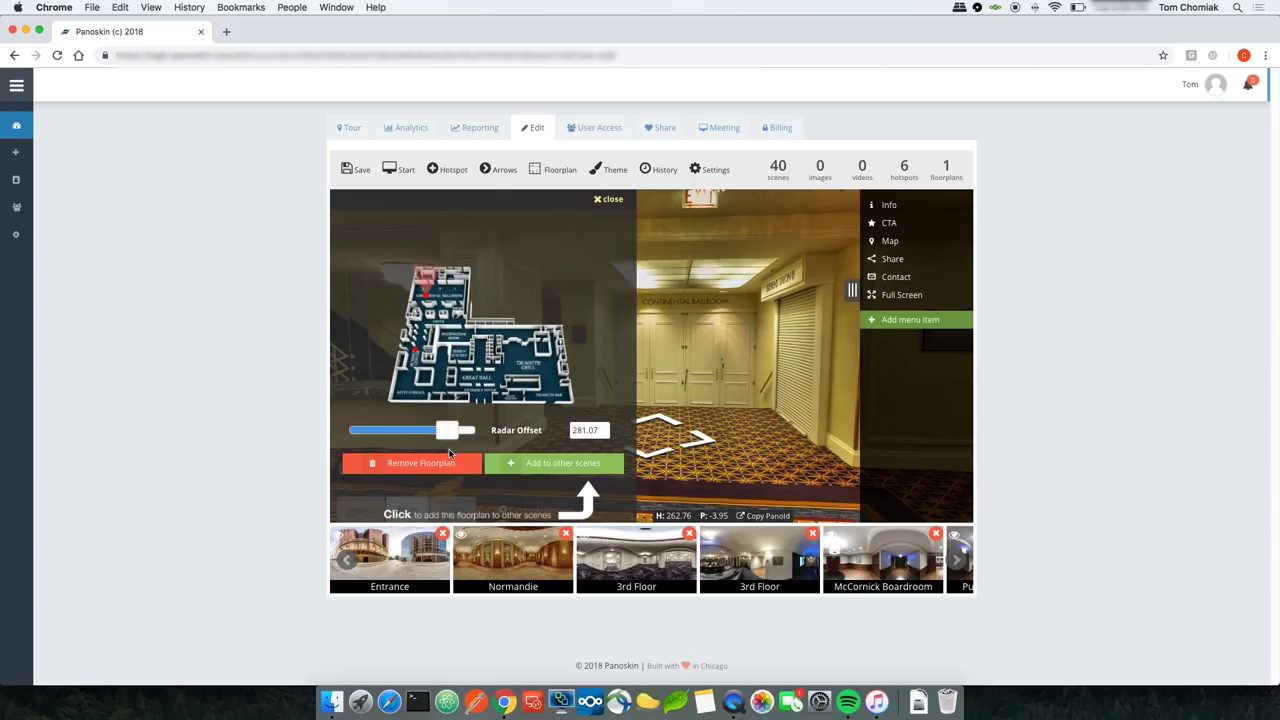
click(358, 171)
Step: Move into the Conrad Ballroom scene and remove the floorplan from that scene only
click(608, 203)
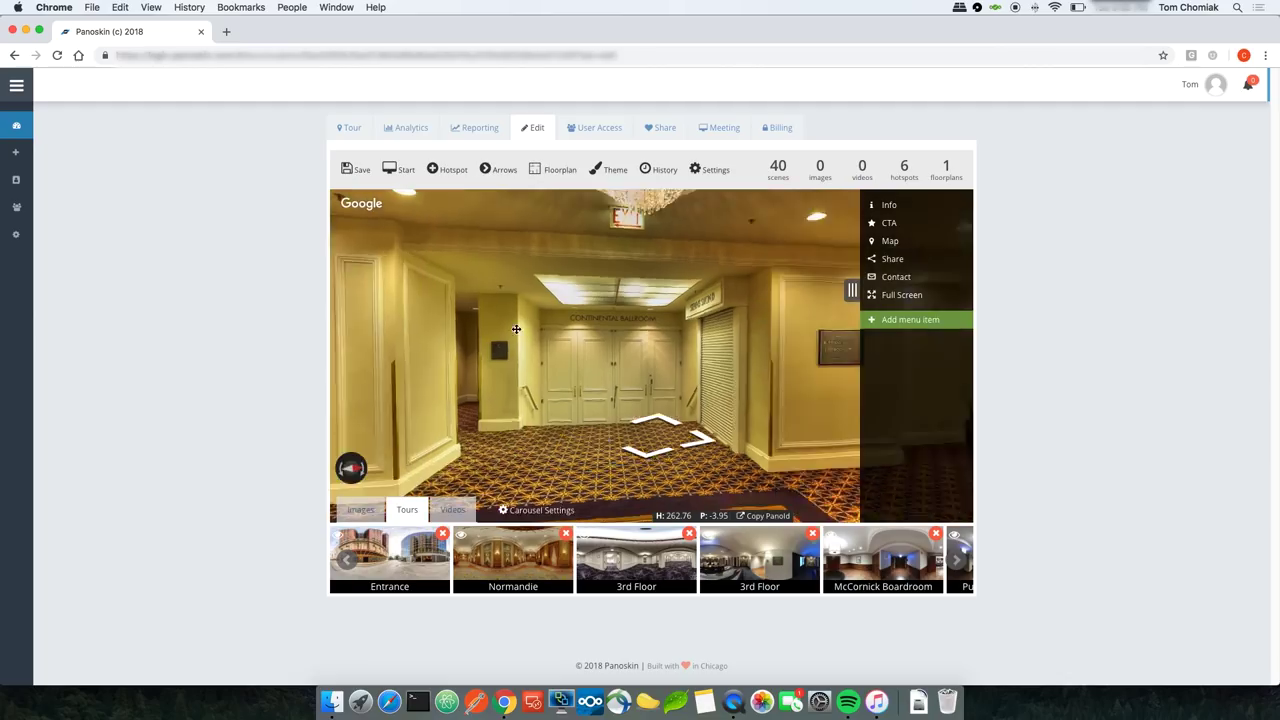
click(662, 432)
click(673, 427)
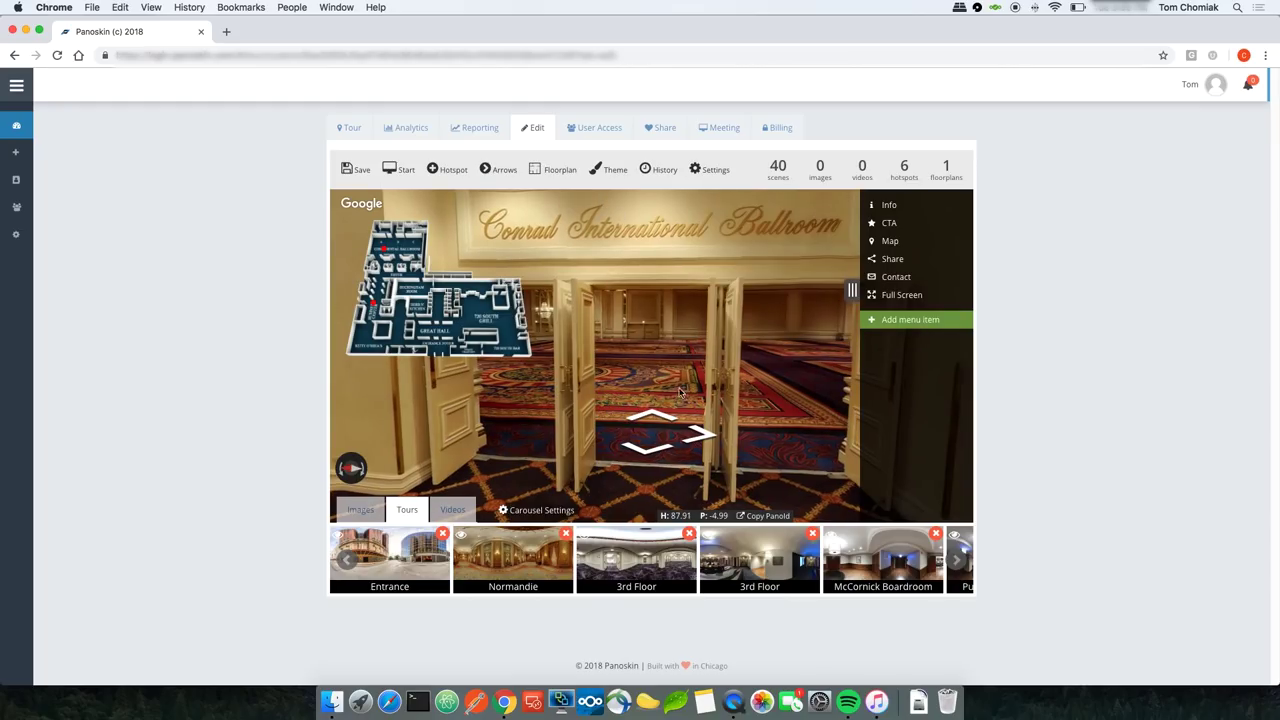
click(662, 420)
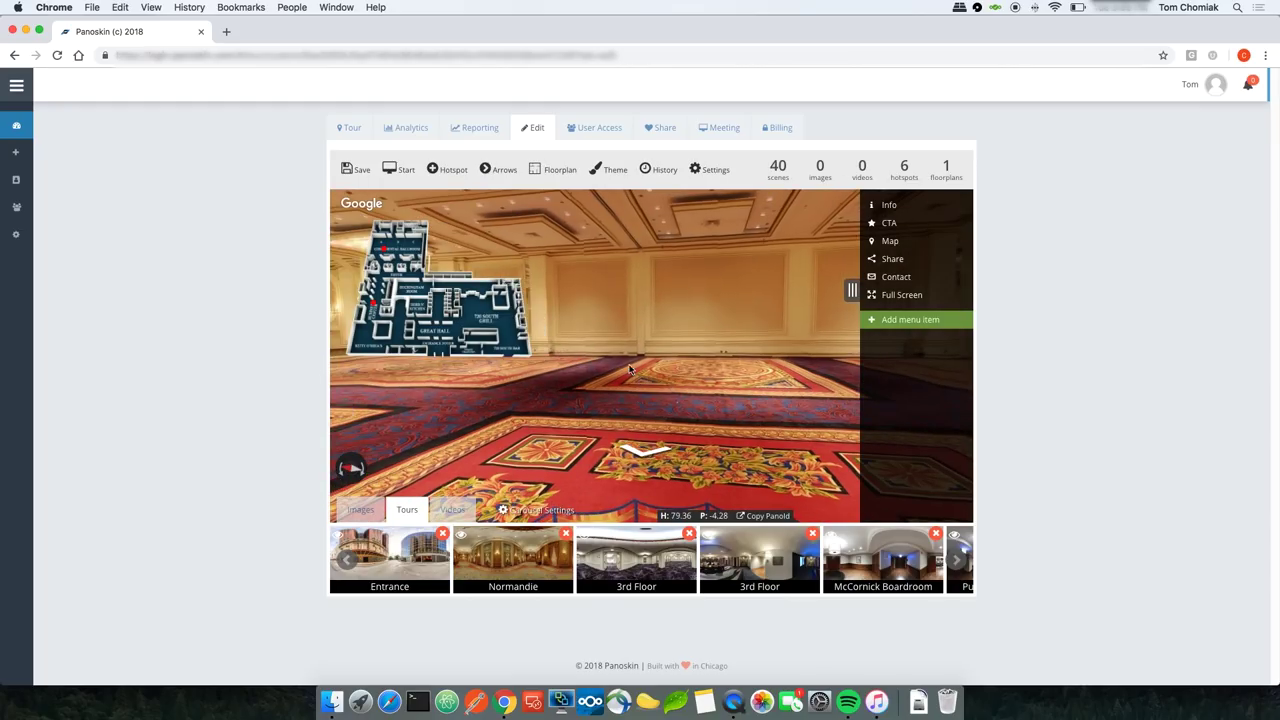
click(553, 170)
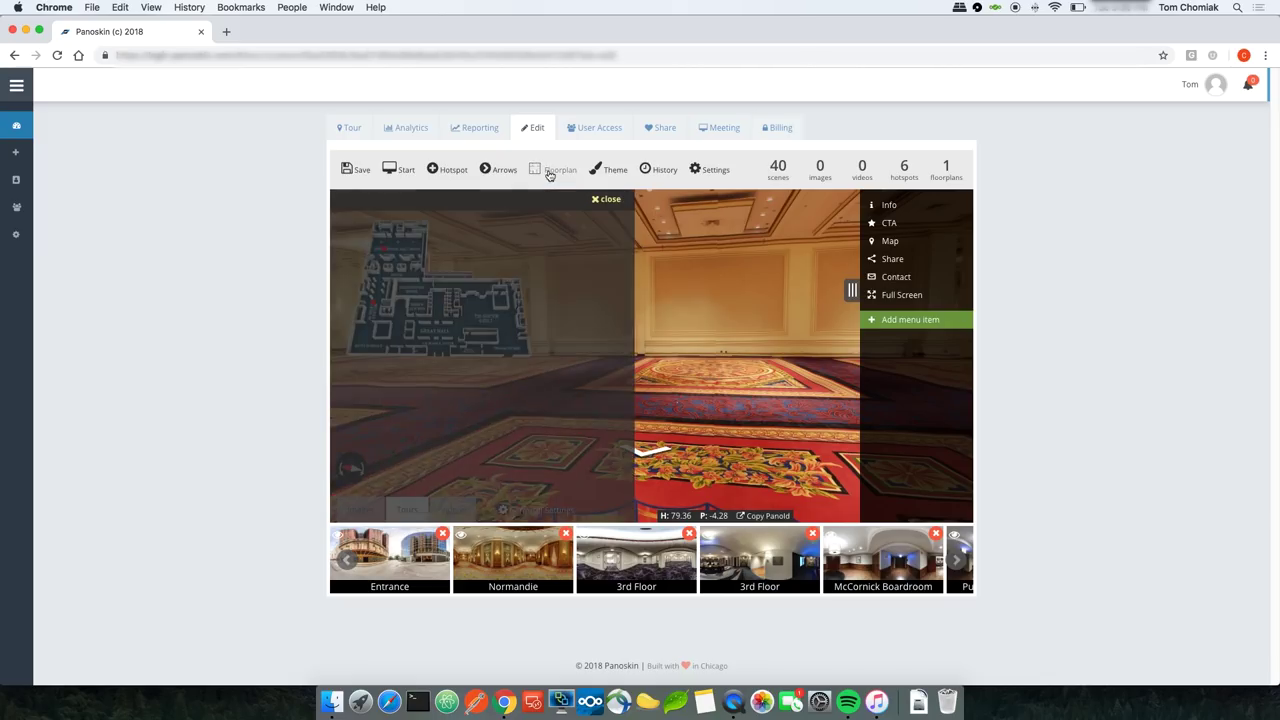
click(427, 462)
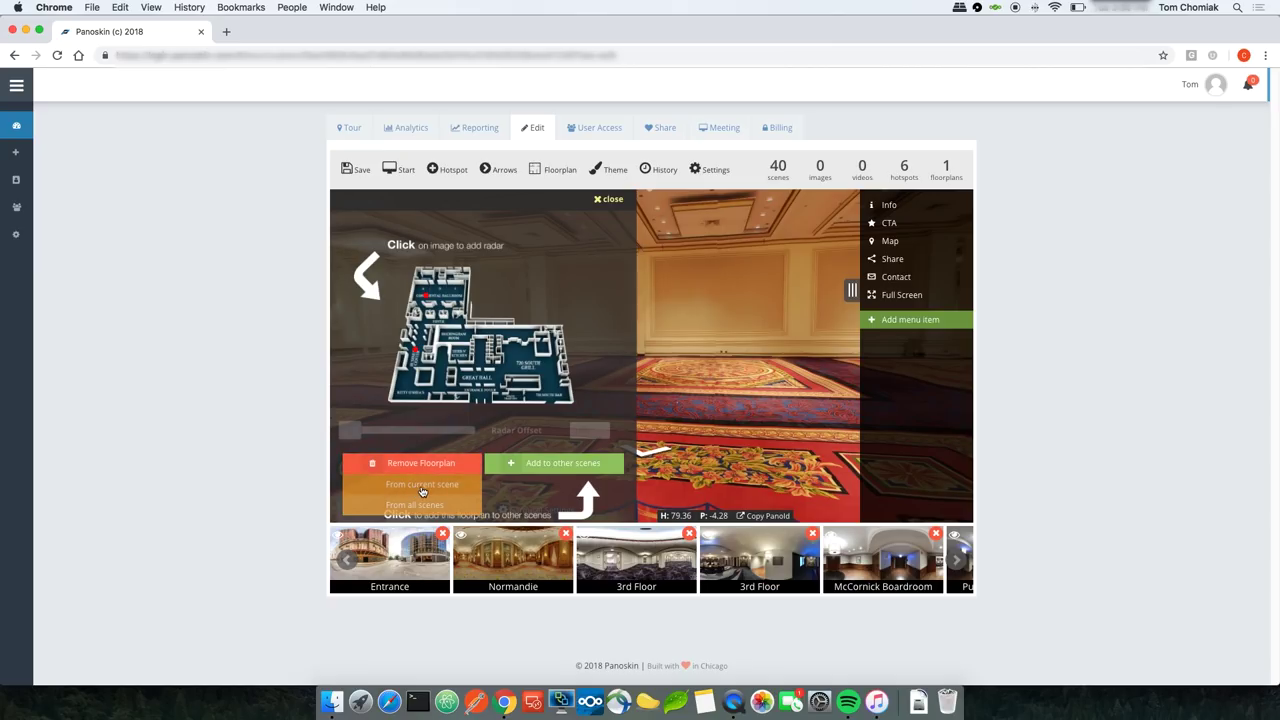
click(422, 485)
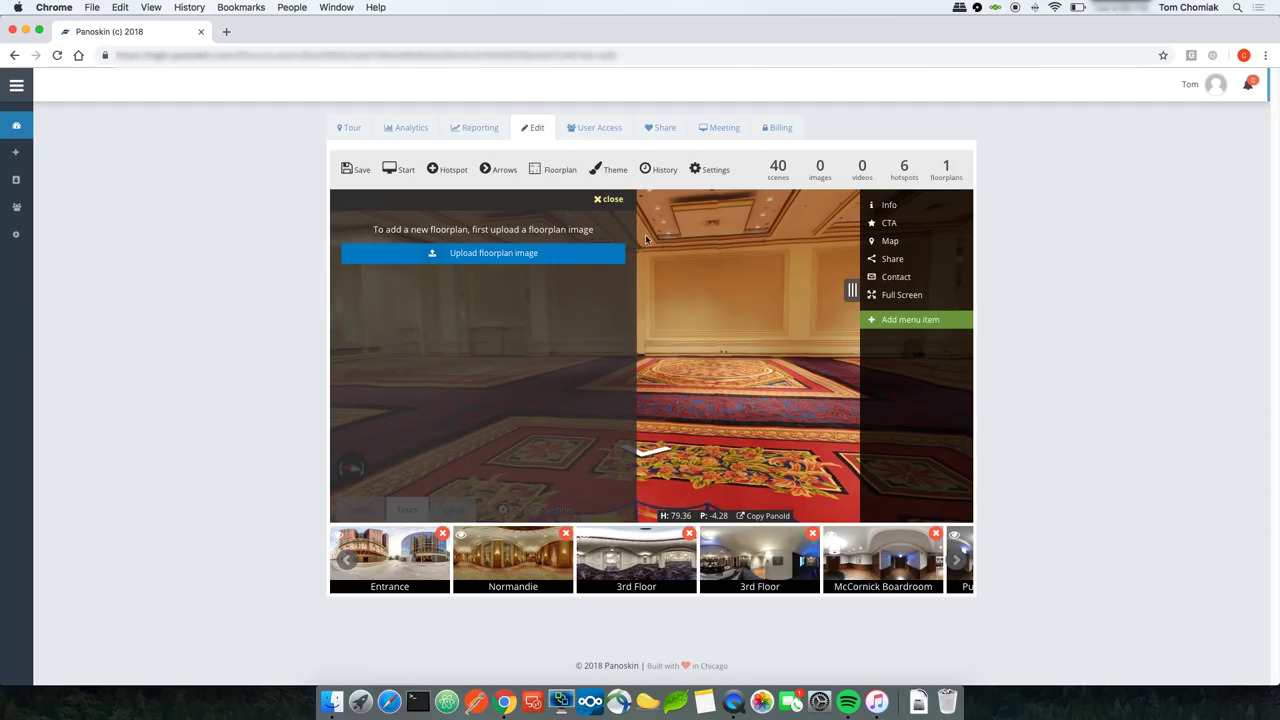
click(612, 201)
click(650, 448)
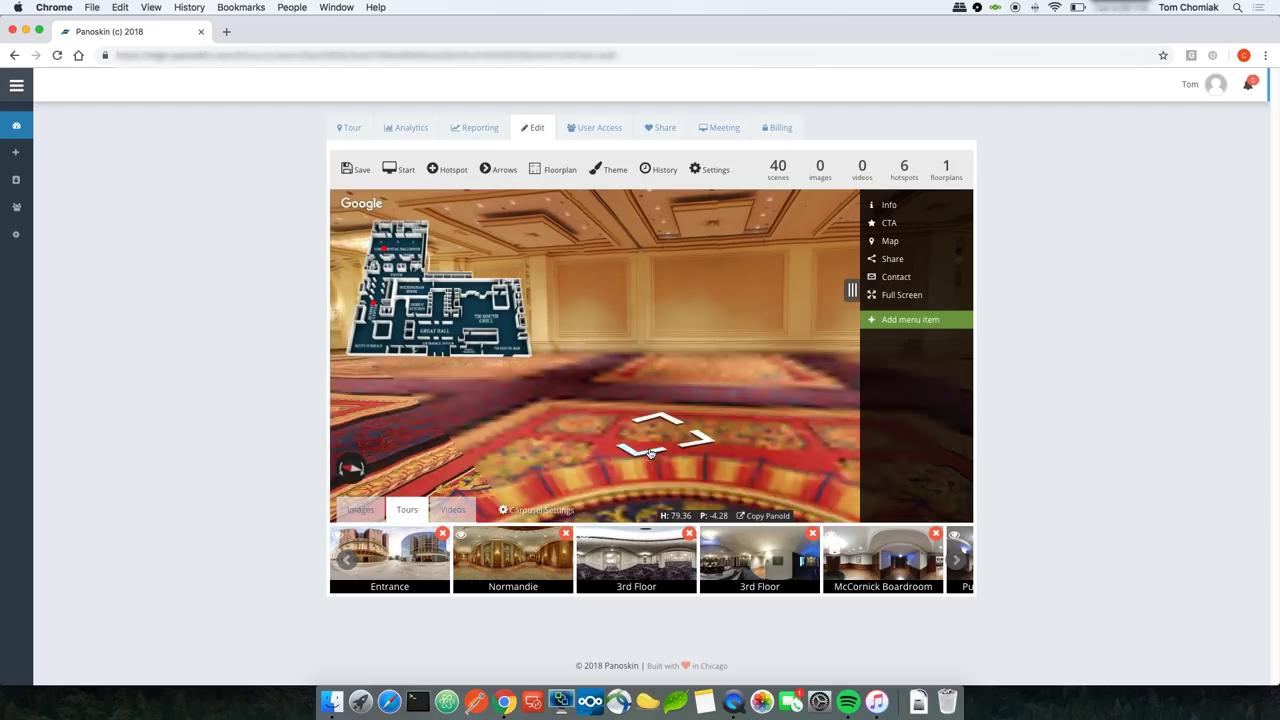
Step: Return to the Conrad International Ballroom entrance scene, review its floorplan options, and save the tour
click(660, 430)
click(645, 450)
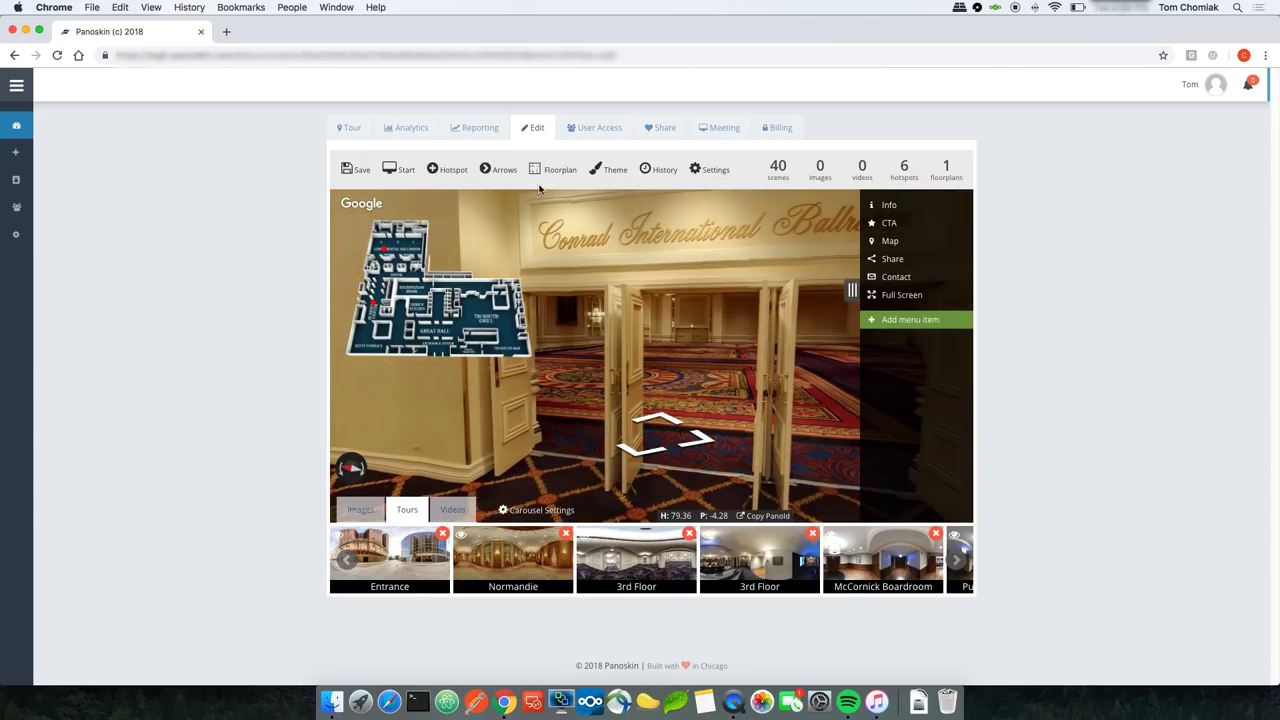
click(552, 170)
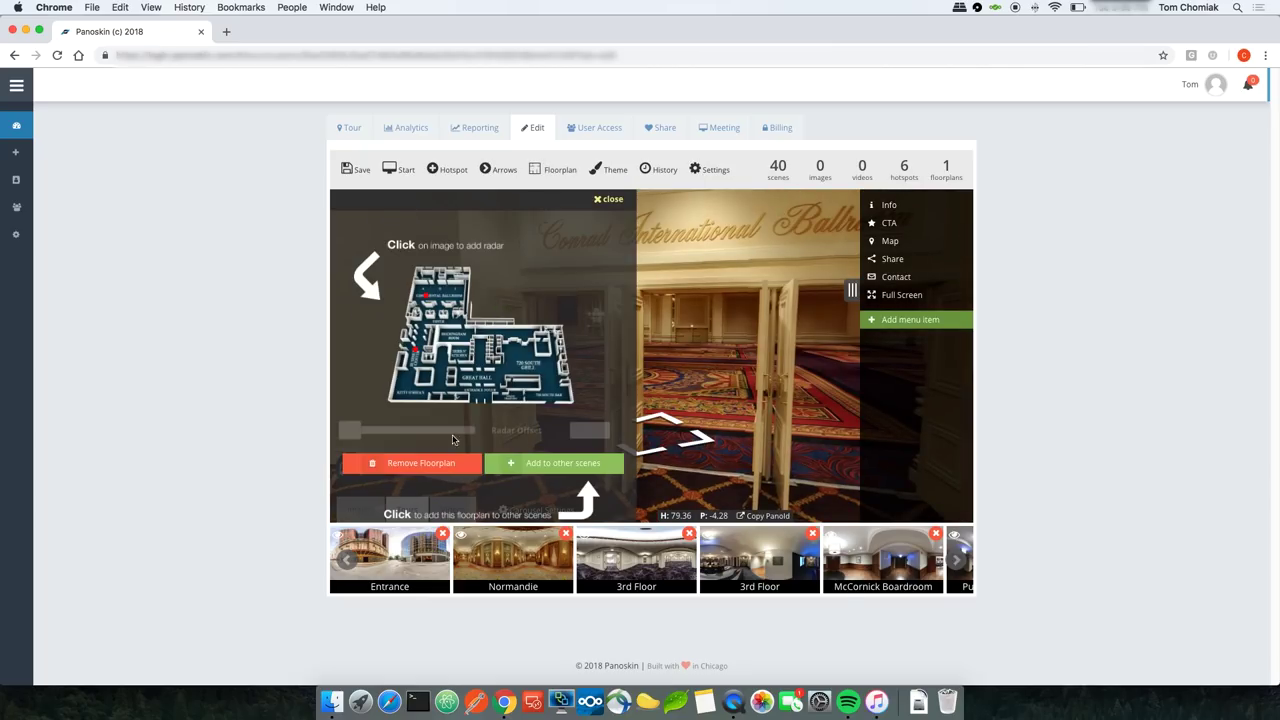
mouse_move(420, 463)
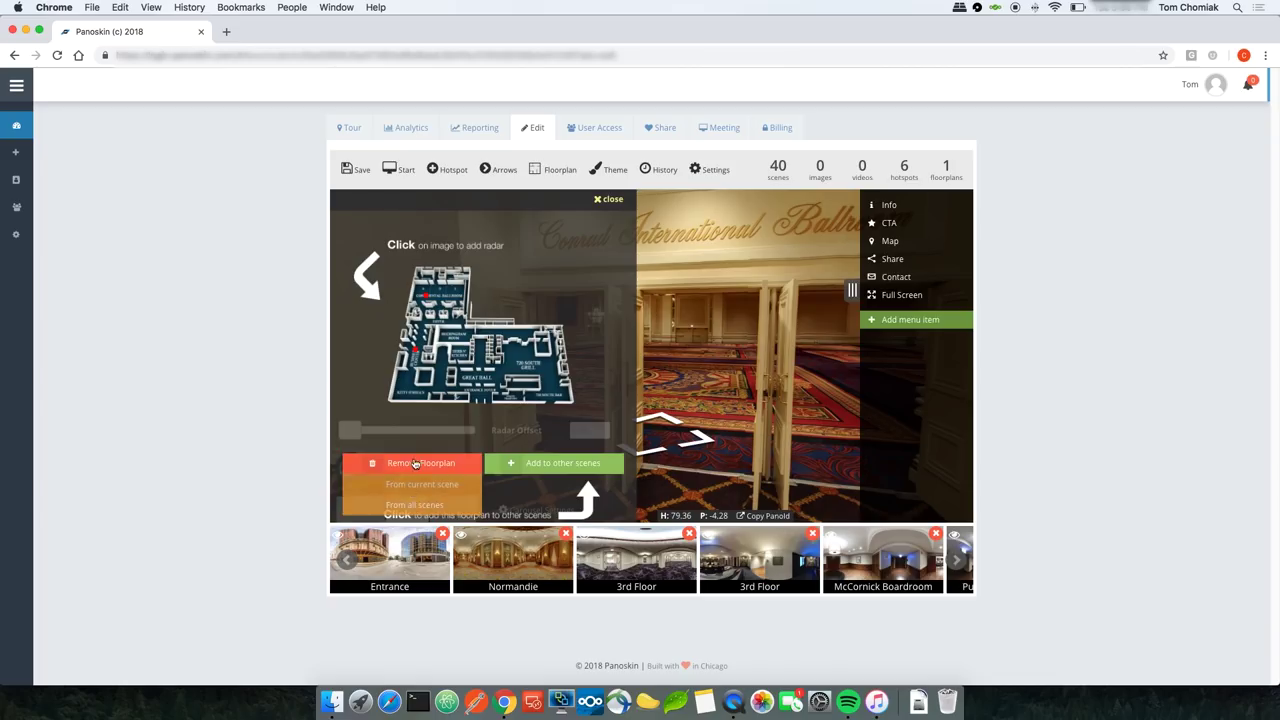
click(362, 172)
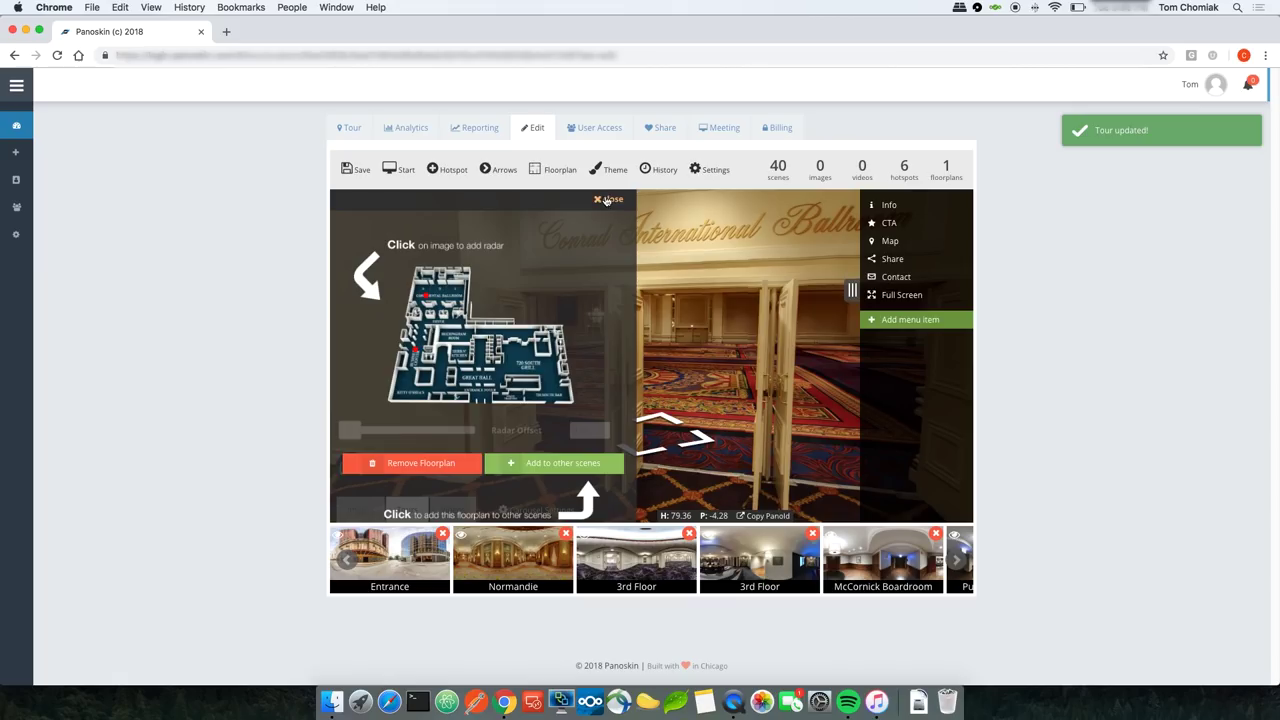
click(607, 200)
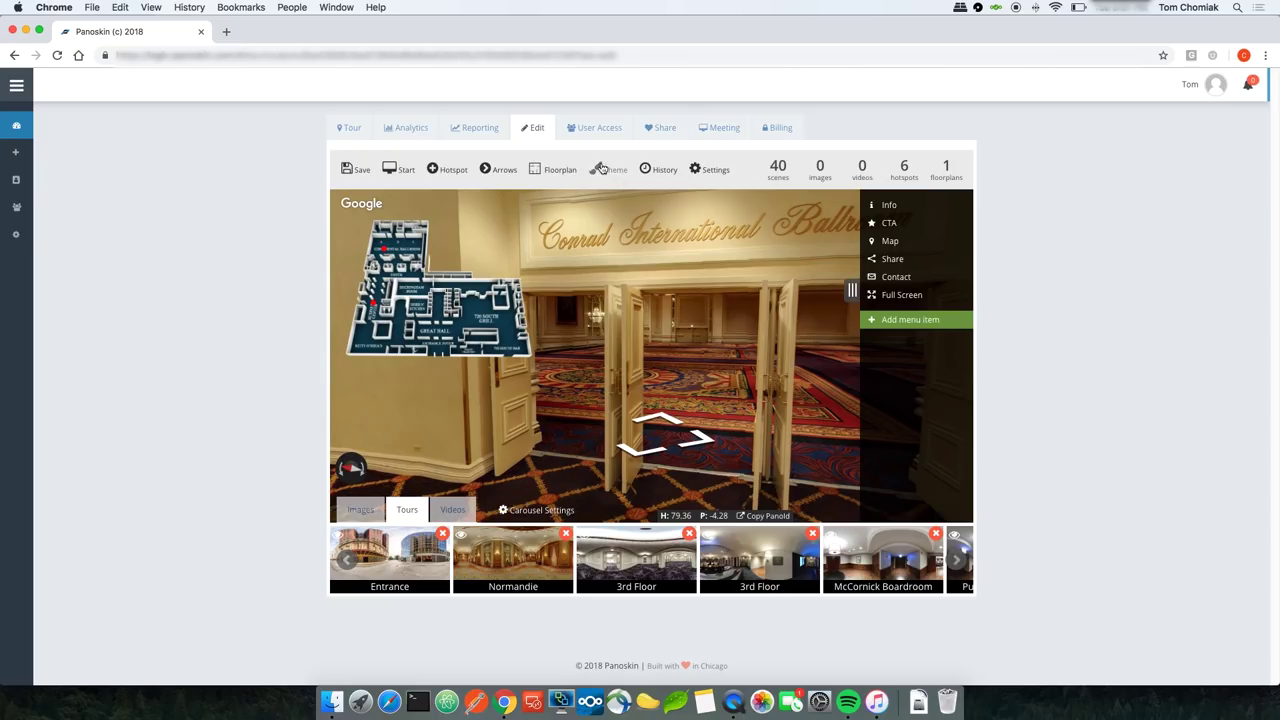
Step: Keep Hilton Chicago as the tour theme, edit it, and show its Menu Items labels
click(614, 172)
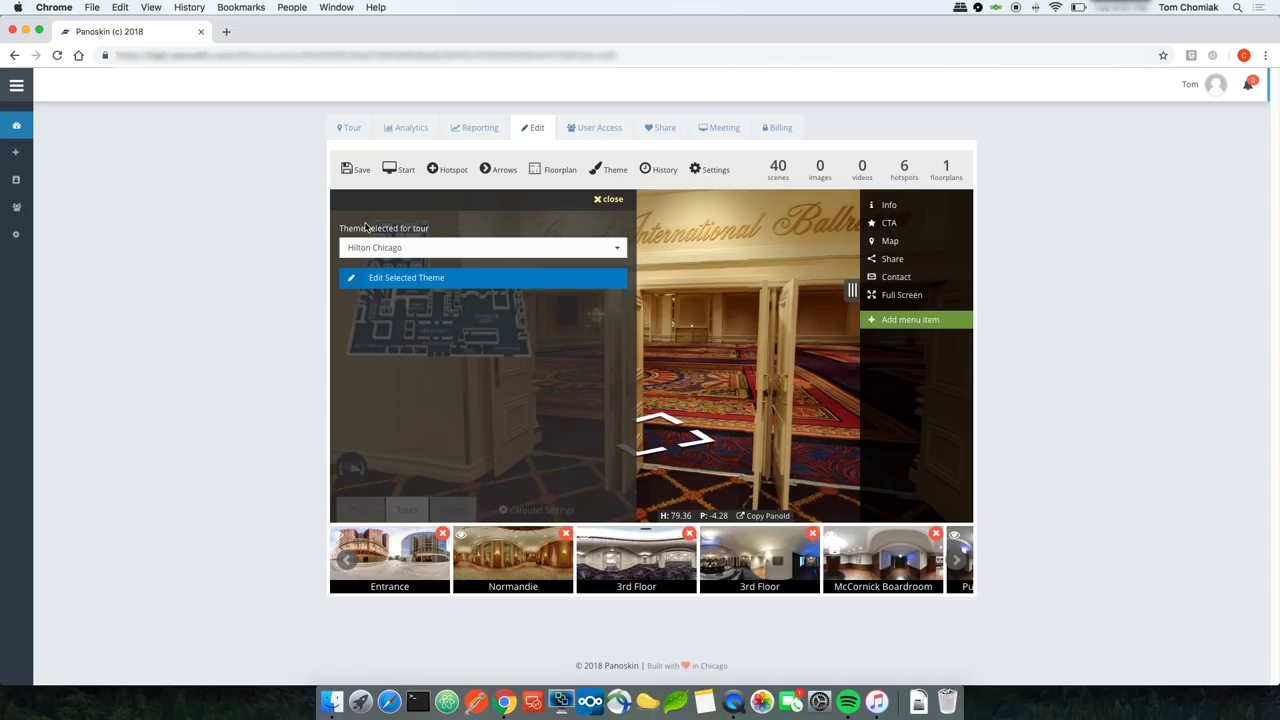
click(405, 248)
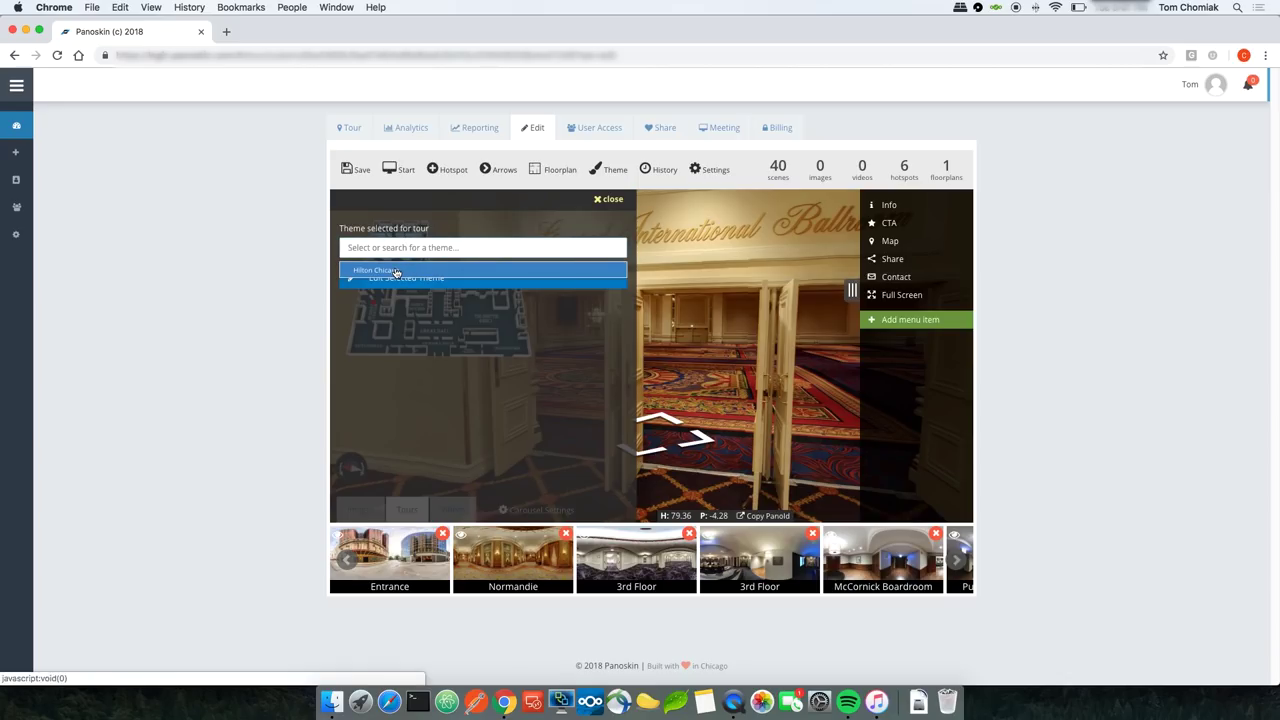
click(460, 232)
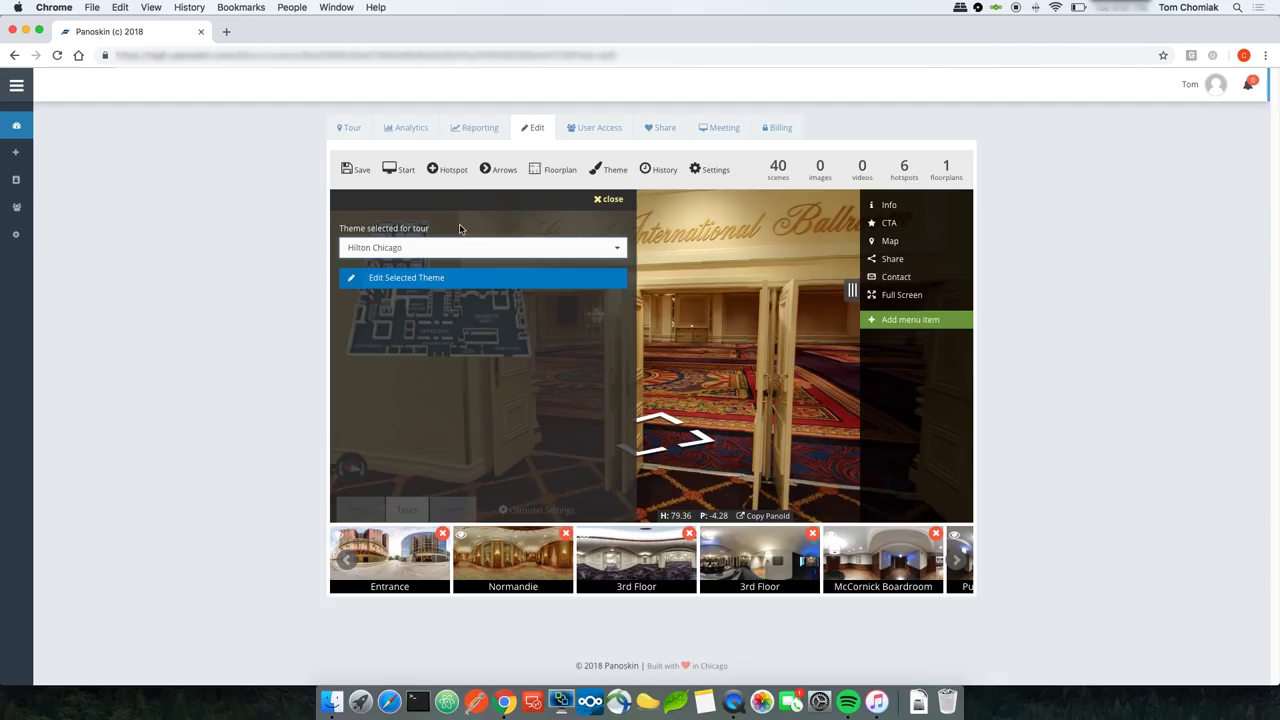
click(397, 281)
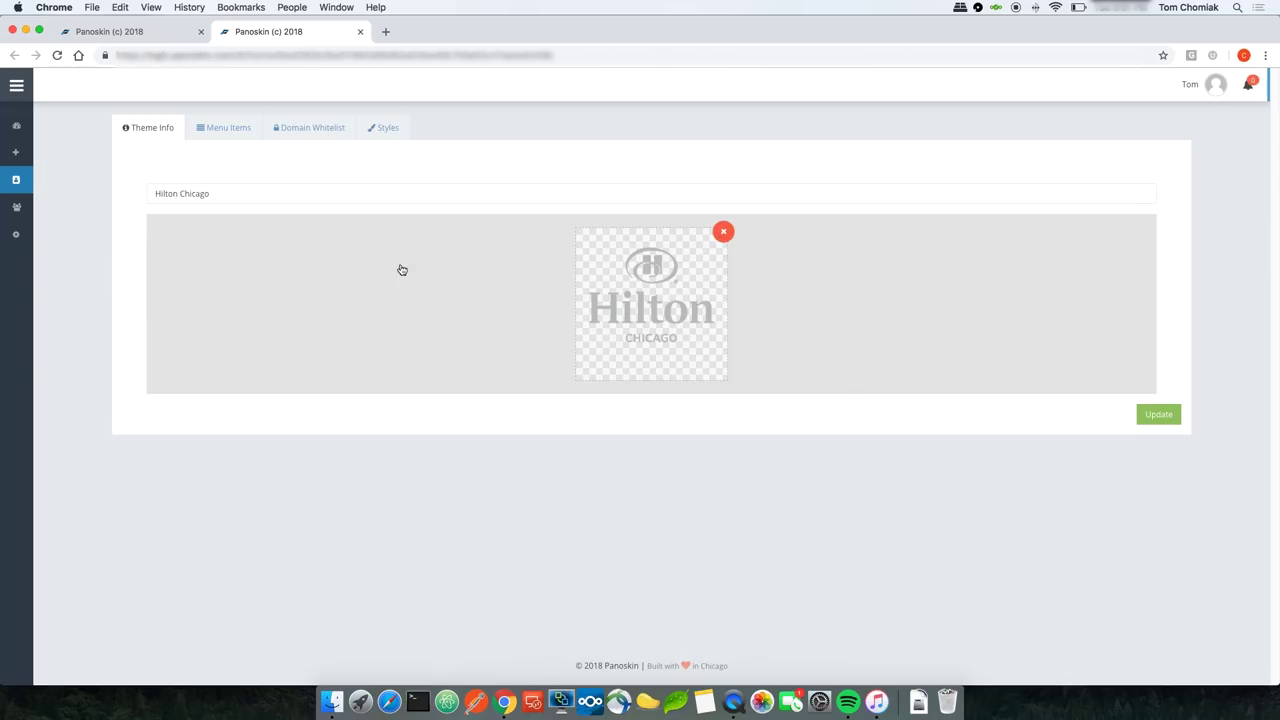
click(231, 131)
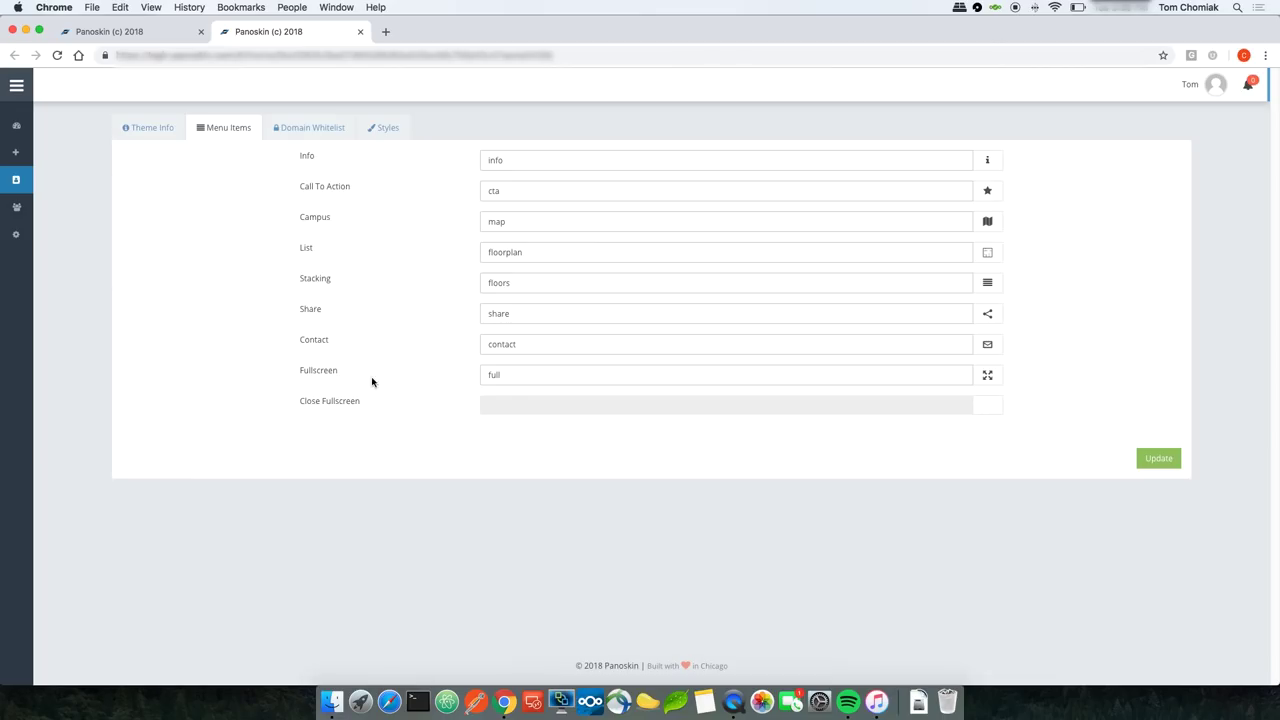
click(148, 40)
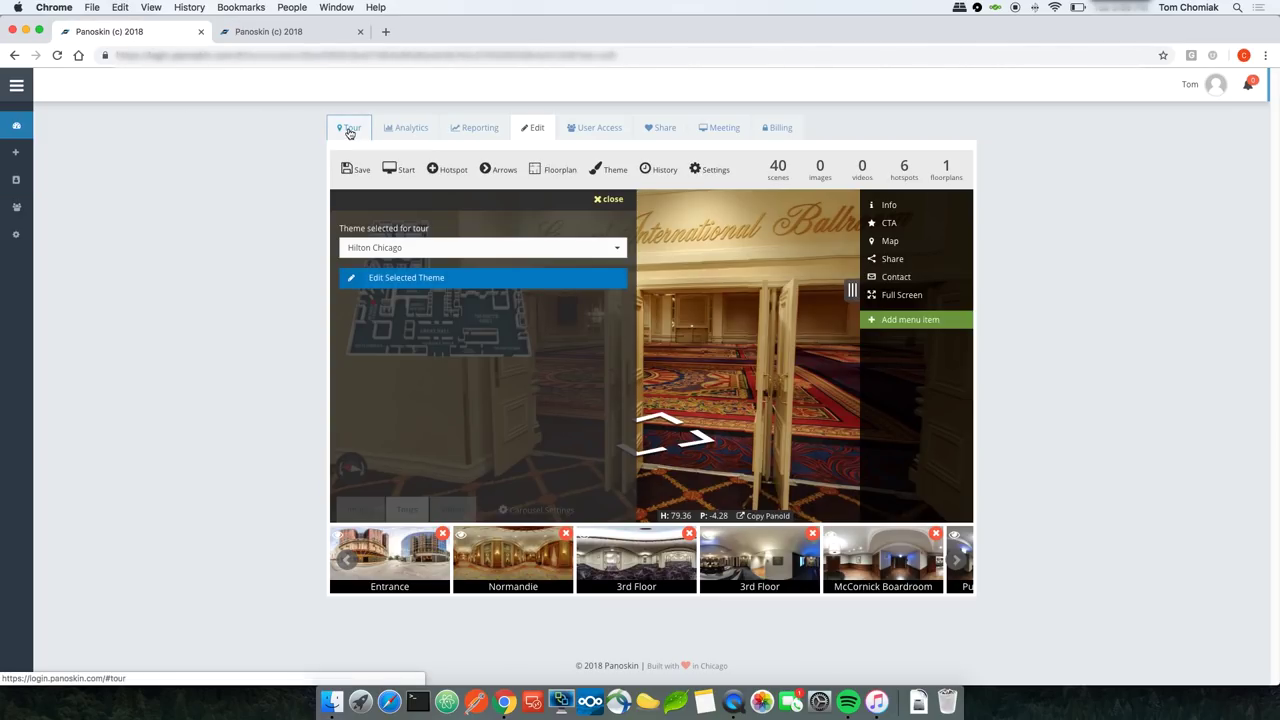
click(349, 131)
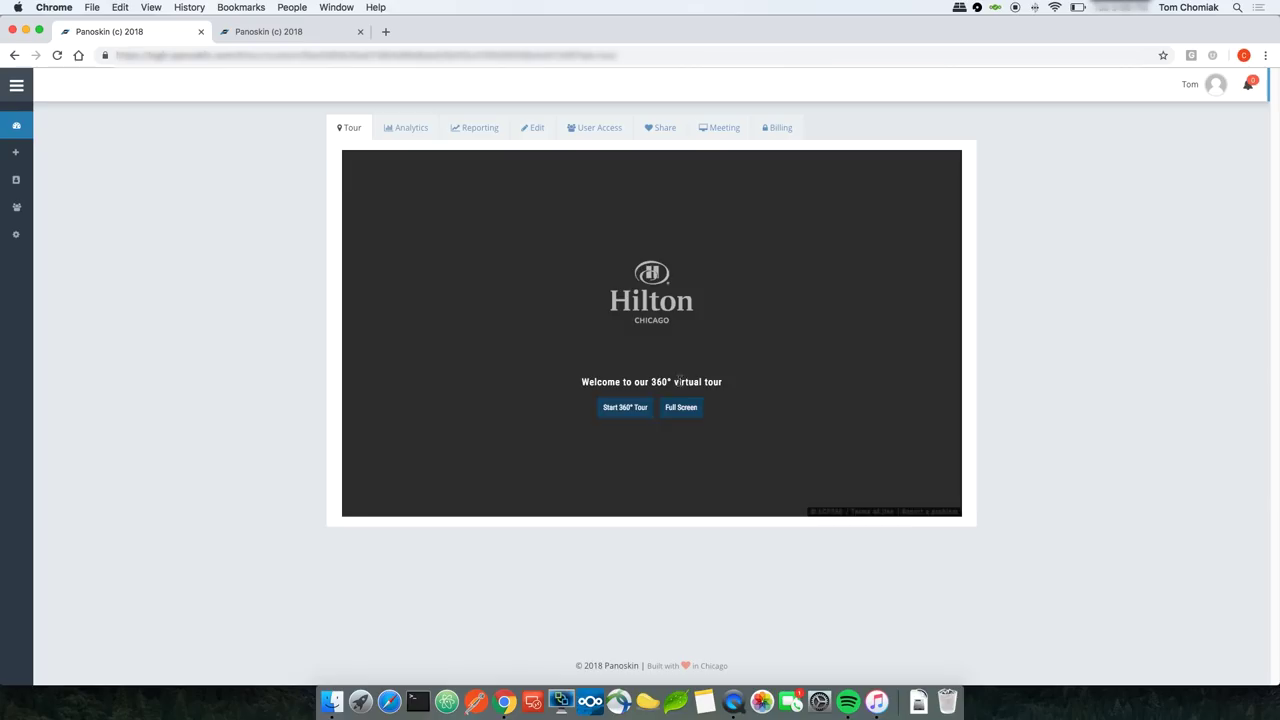
click(625, 408)
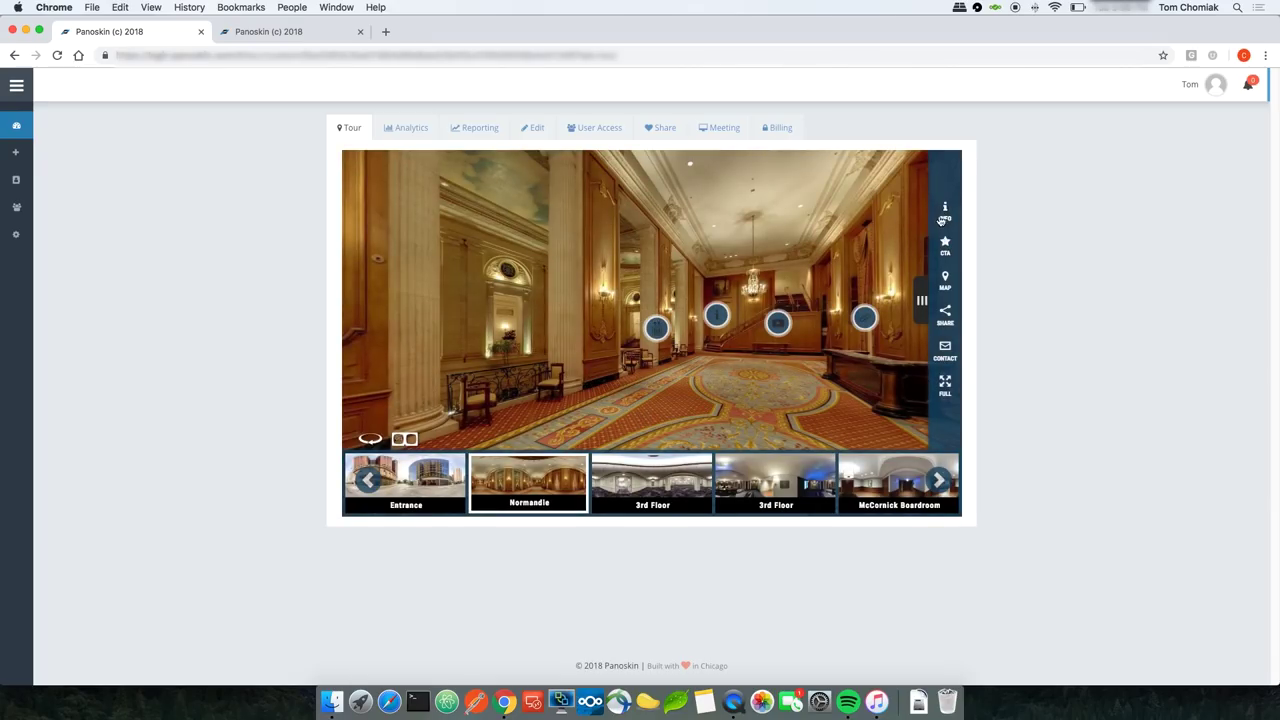
click(318, 33)
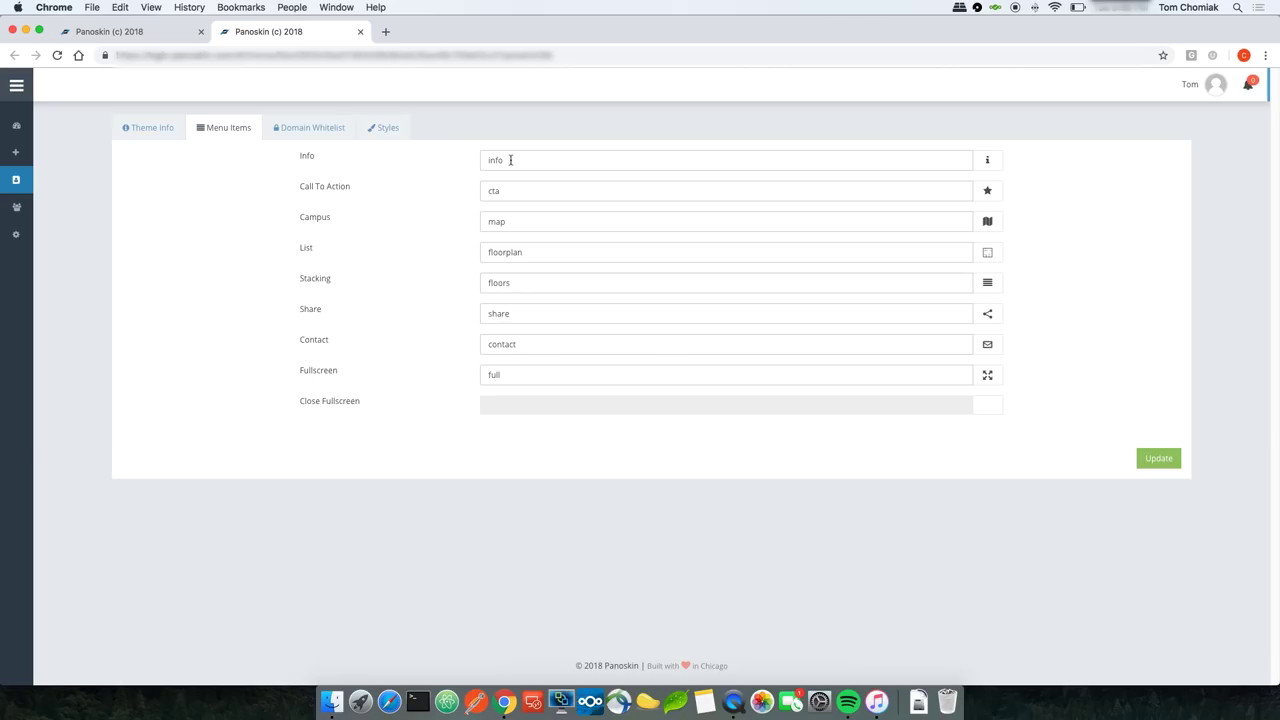
Step: Rename the Info menu item to 'help', give it the house icon, and save the theme
double_click(497, 161)
text(help)
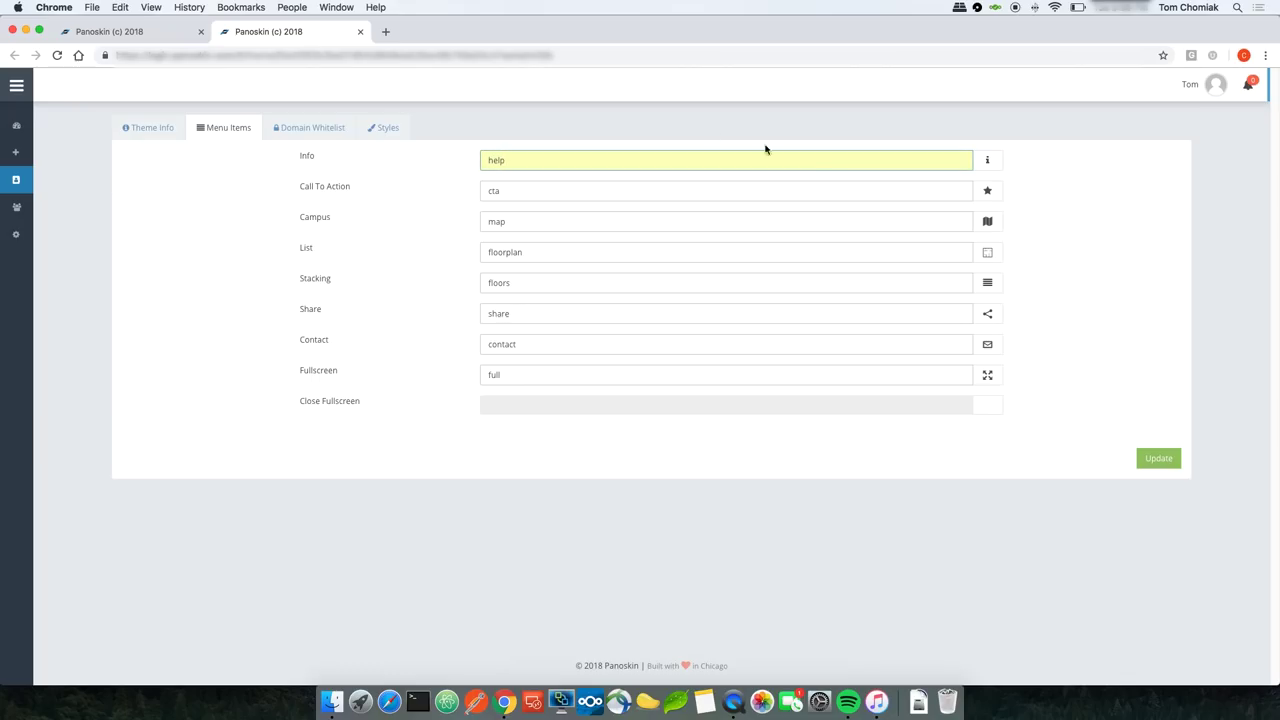
click(989, 163)
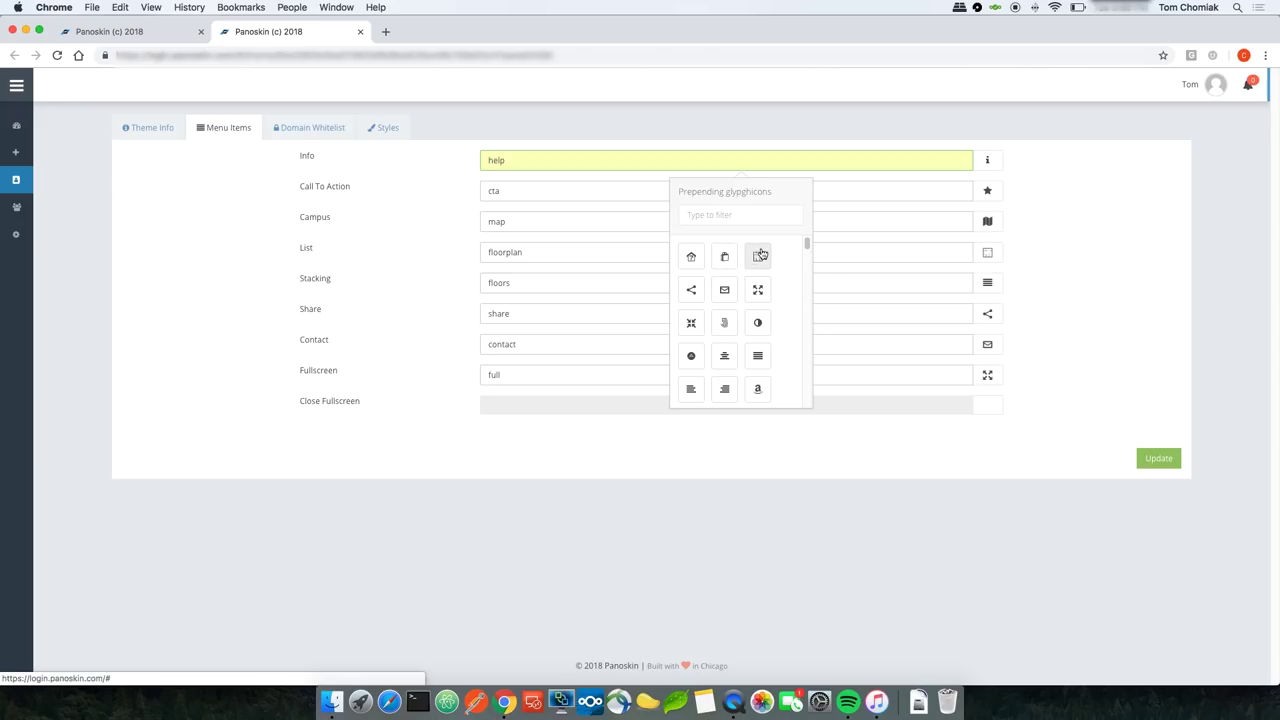
click(691, 260)
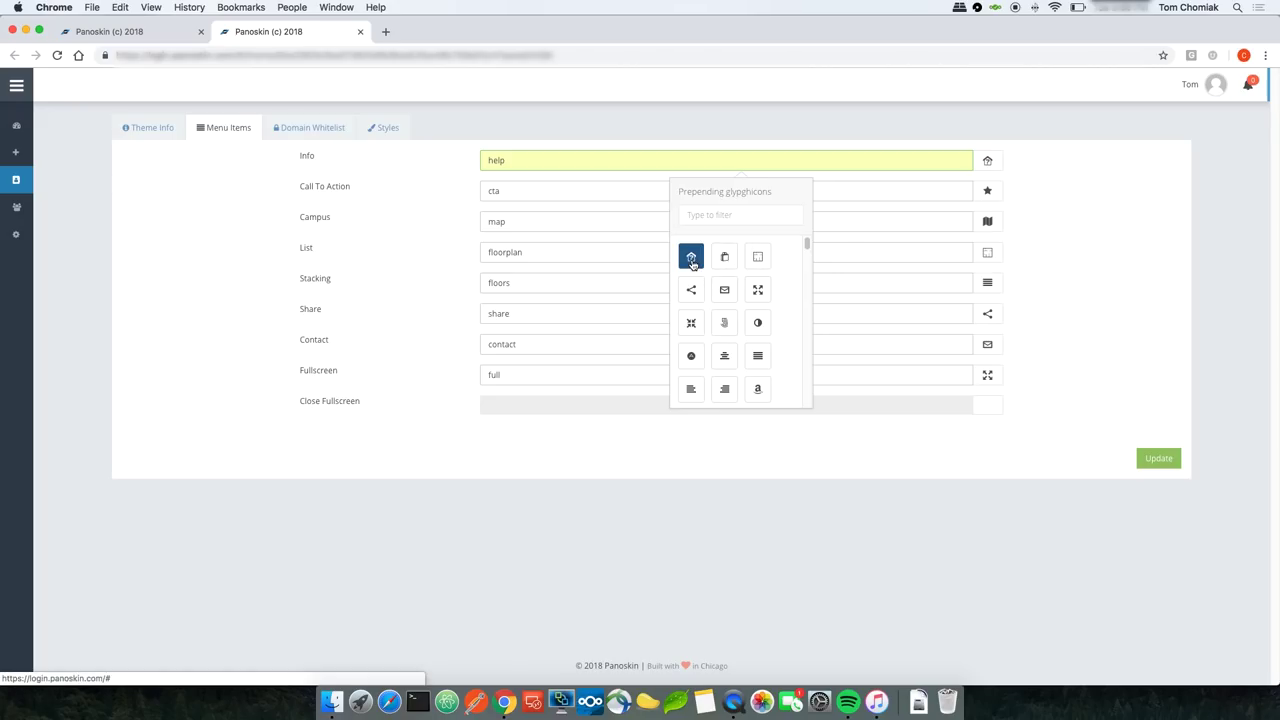
click(1090, 238)
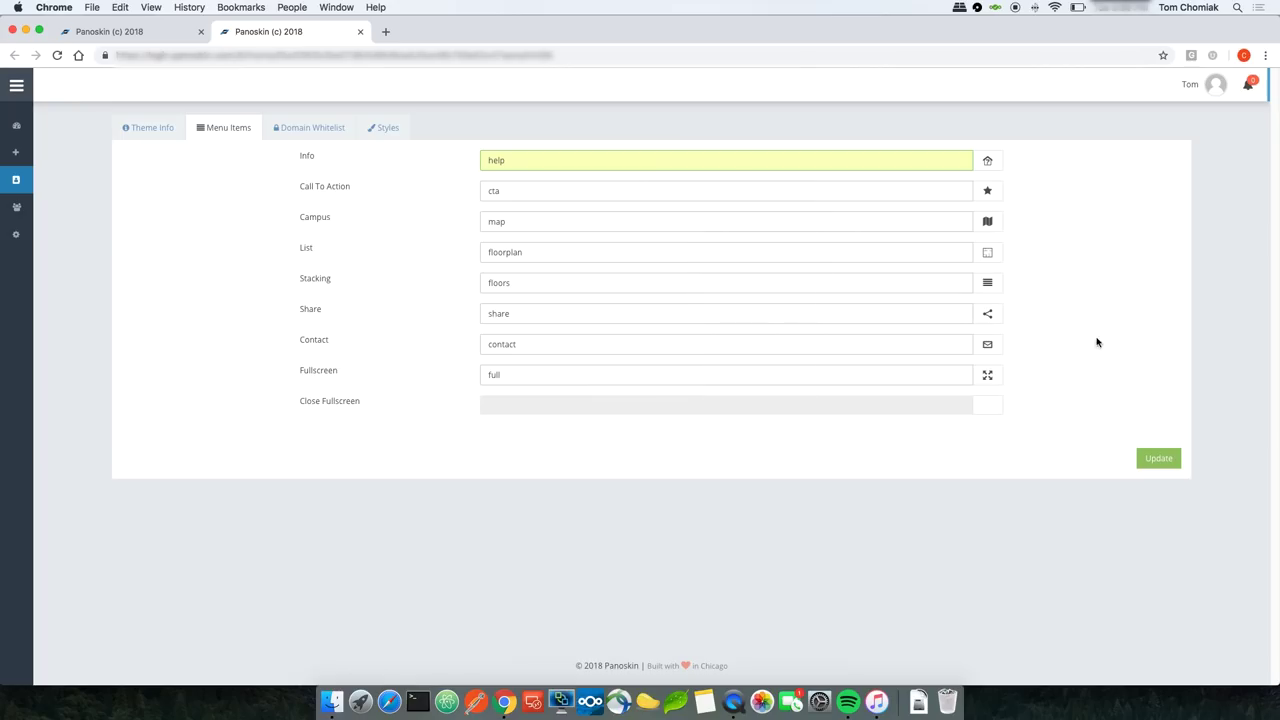
click(1160, 463)
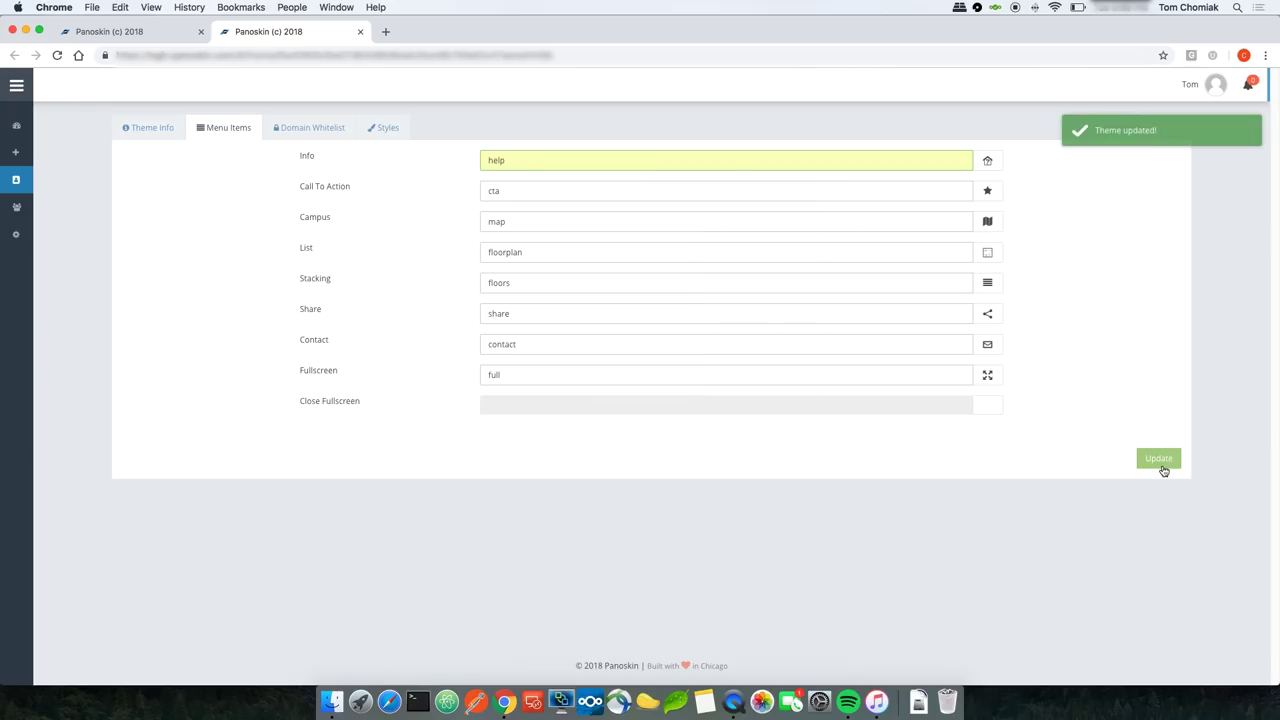
Step: Reload the tour to confirm the HELP label, then return to the theme Menu Items
click(110, 36)
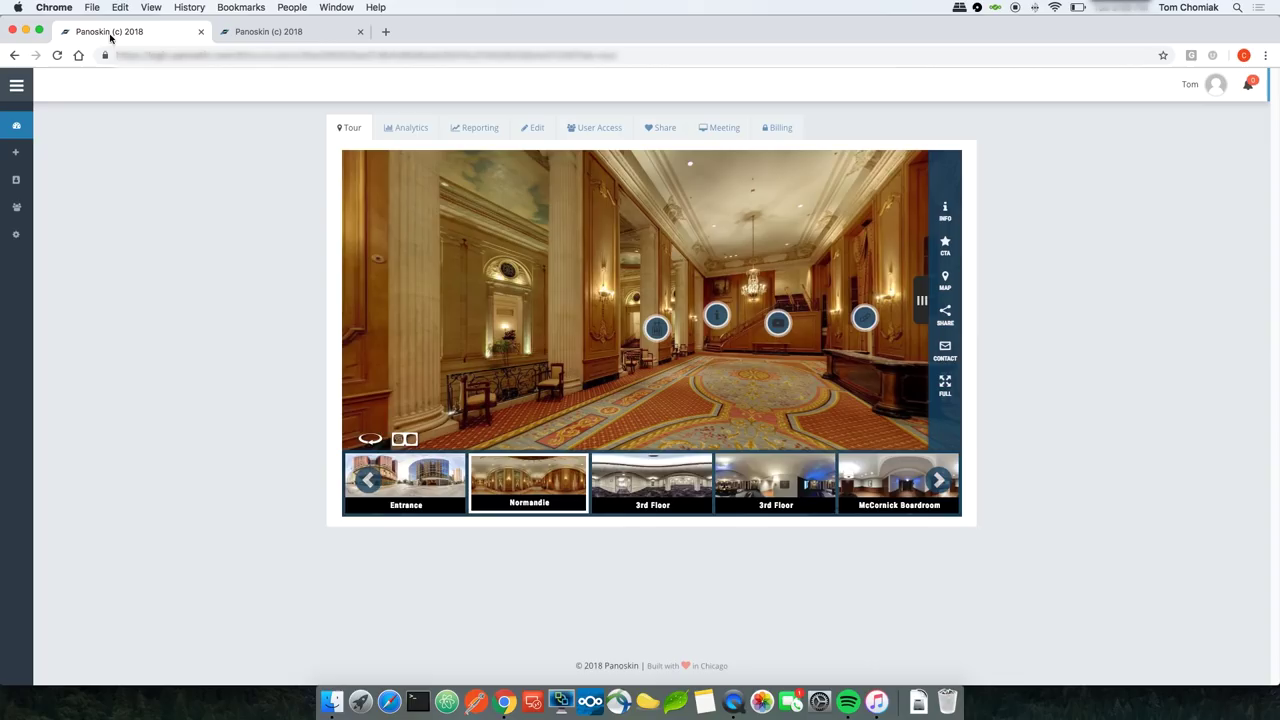
click(58, 56)
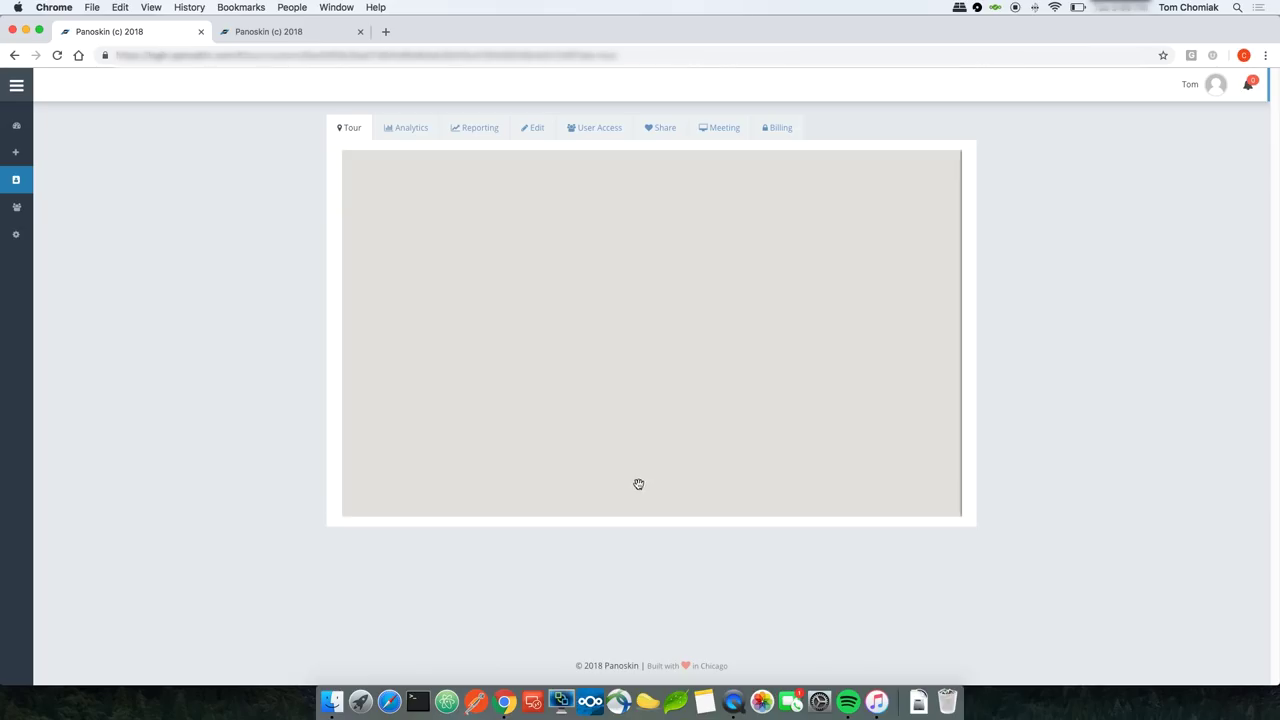
click(626, 408)
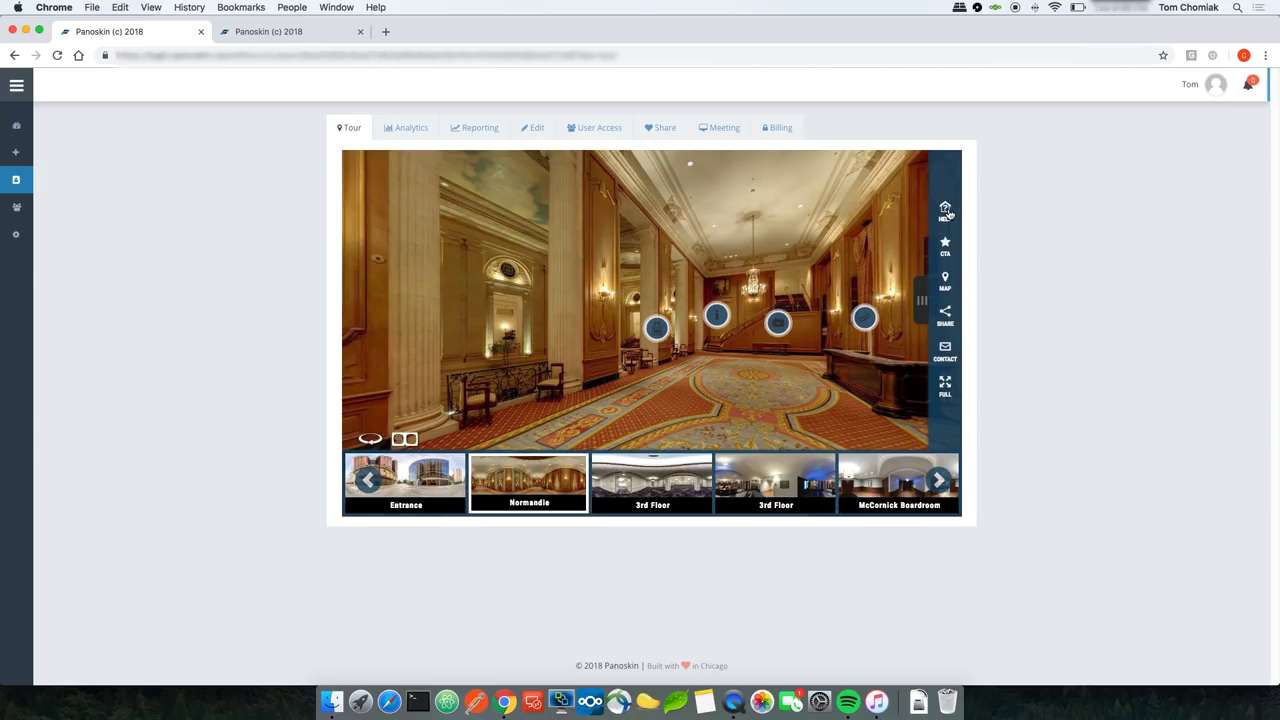
click(300, 36)
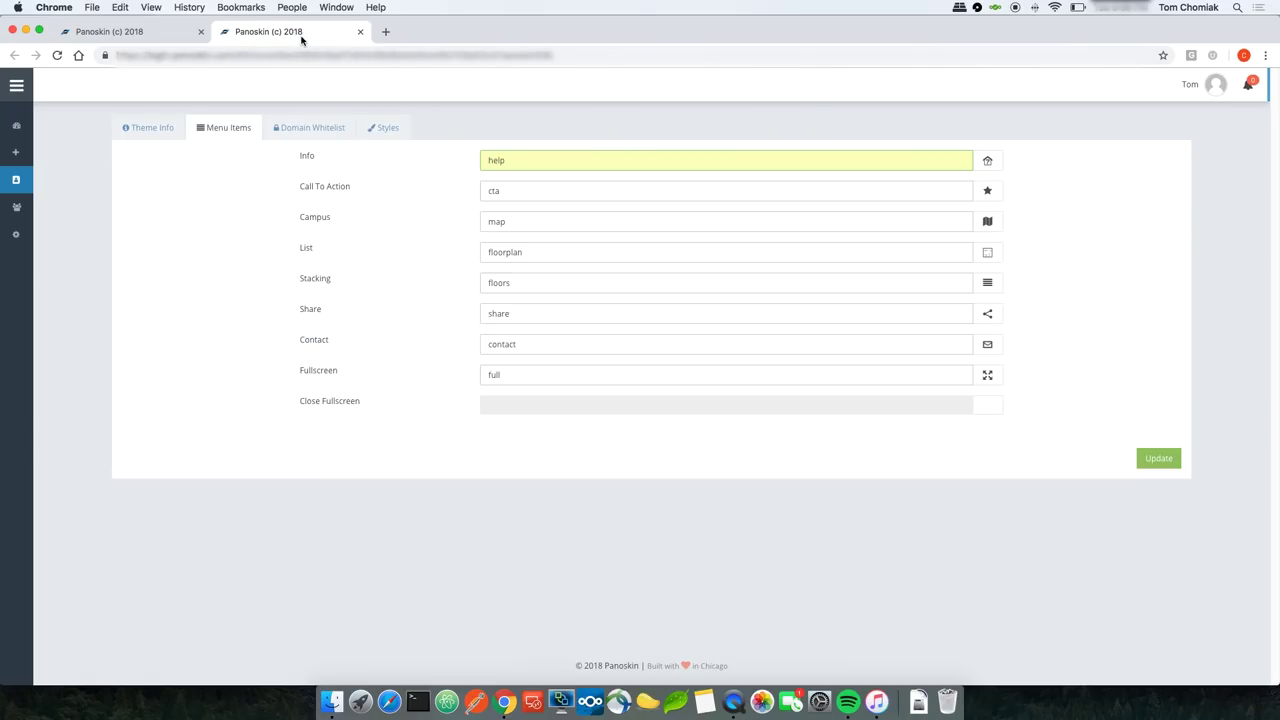
click(310, 134)
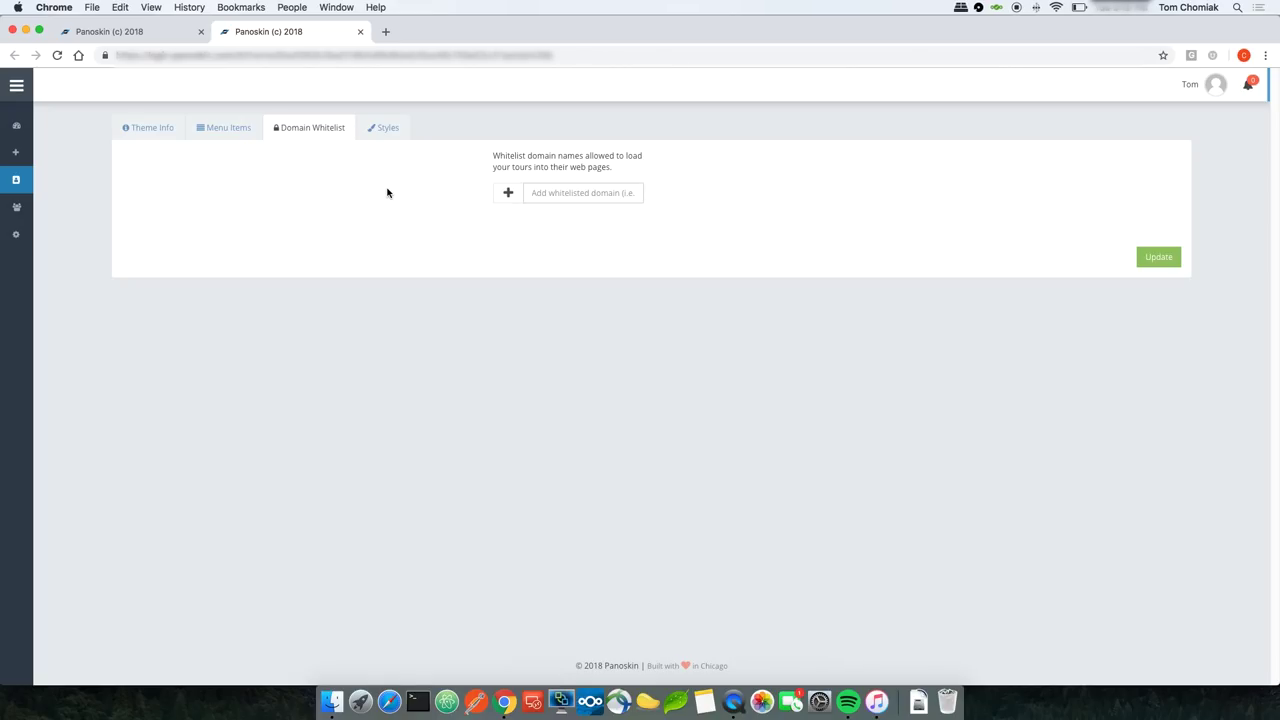
click(556, 192)
key(Down)
key(Return)
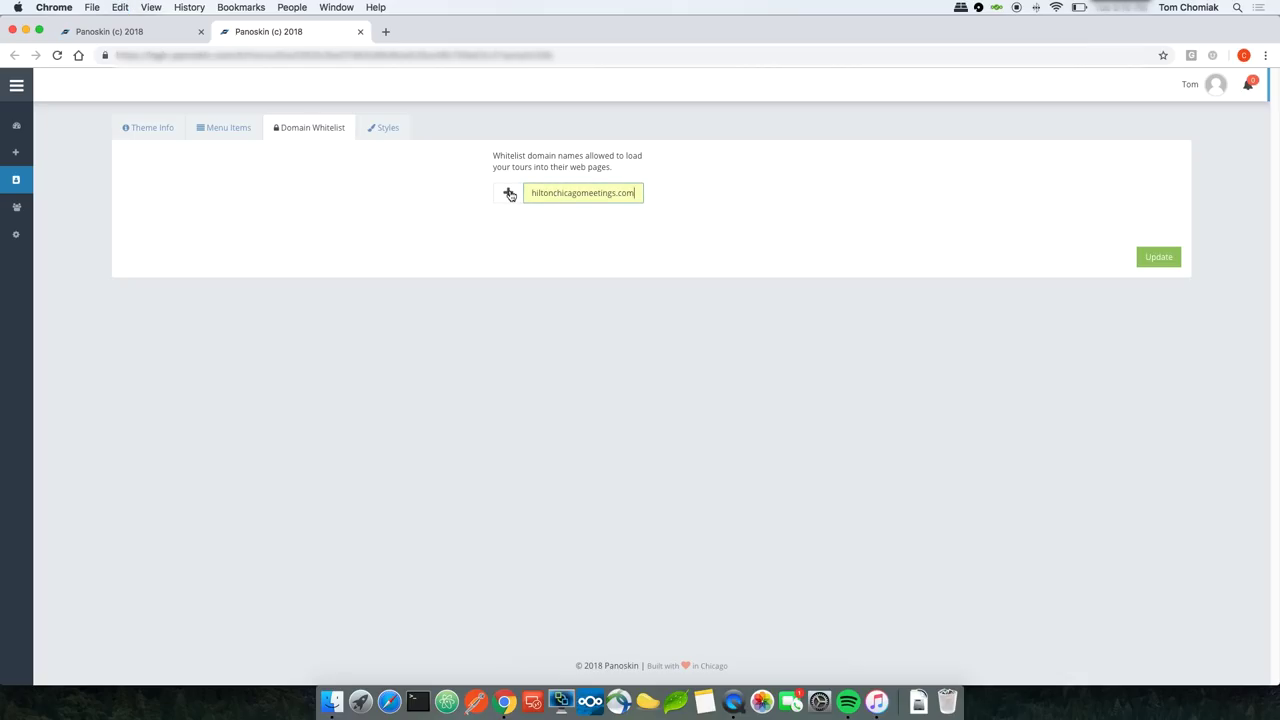
click(509, 194)
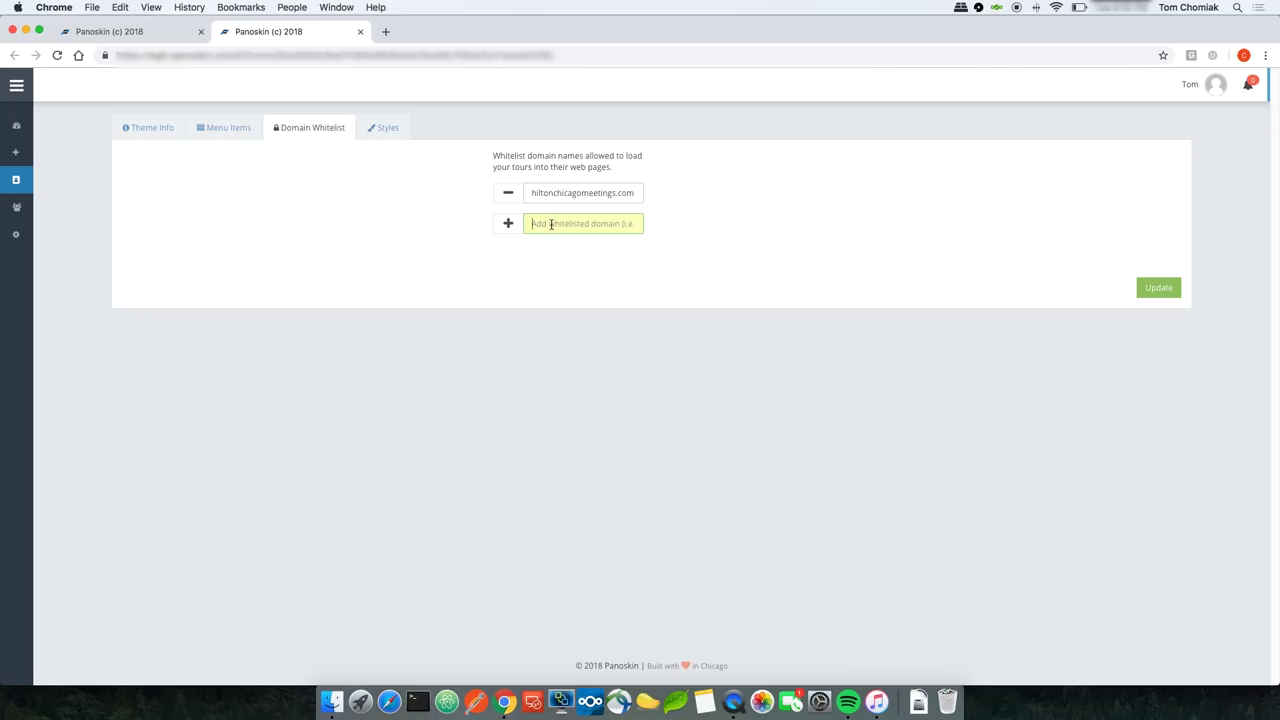
text(hiltonchicagomeetings.com)
key(super+Left)
text(www.)
click(508, 224)
click(1147, 311)
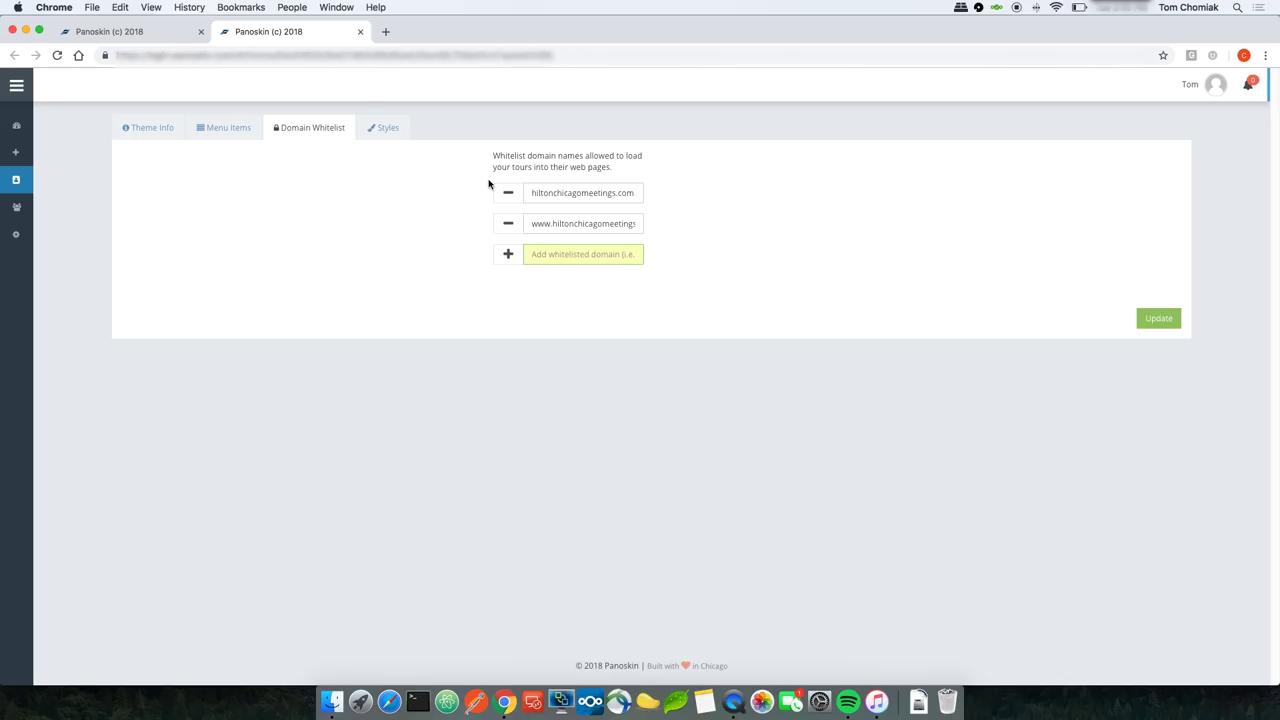
Step: Set the Carousel Background style to bright green #24e021 and update the theme
click(387, 132)
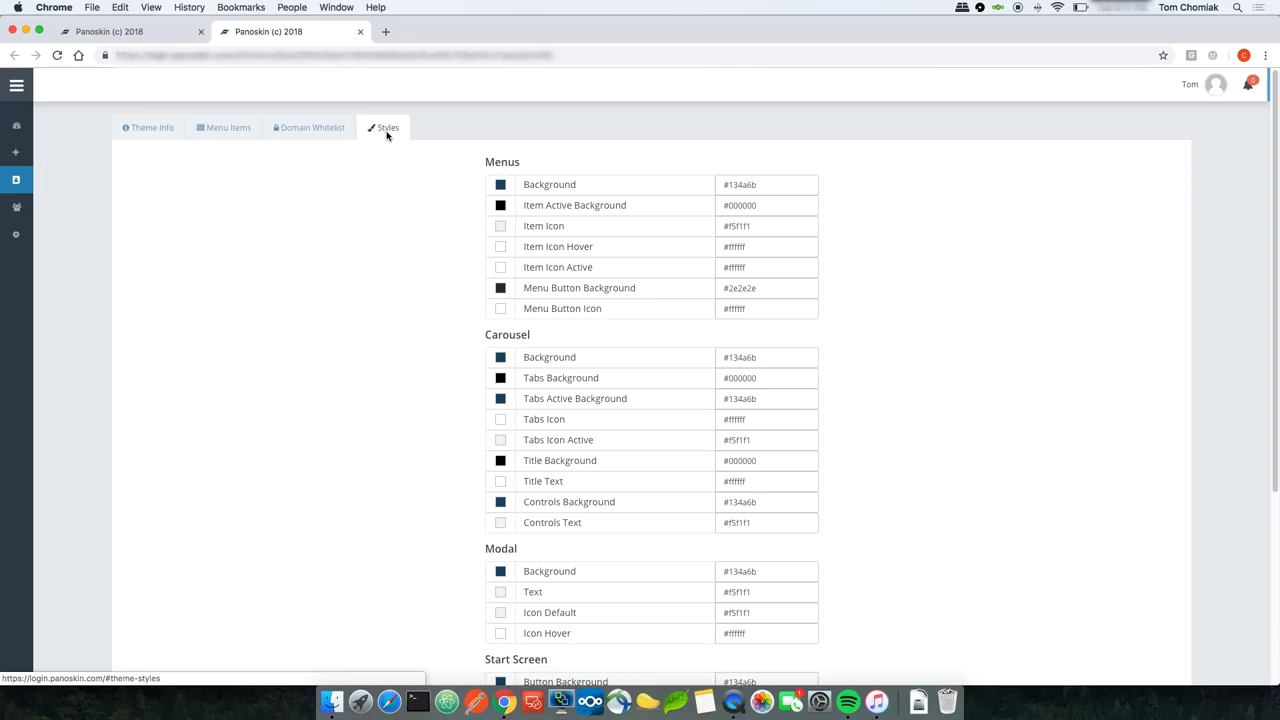
scroll(387, 135, down, 2)
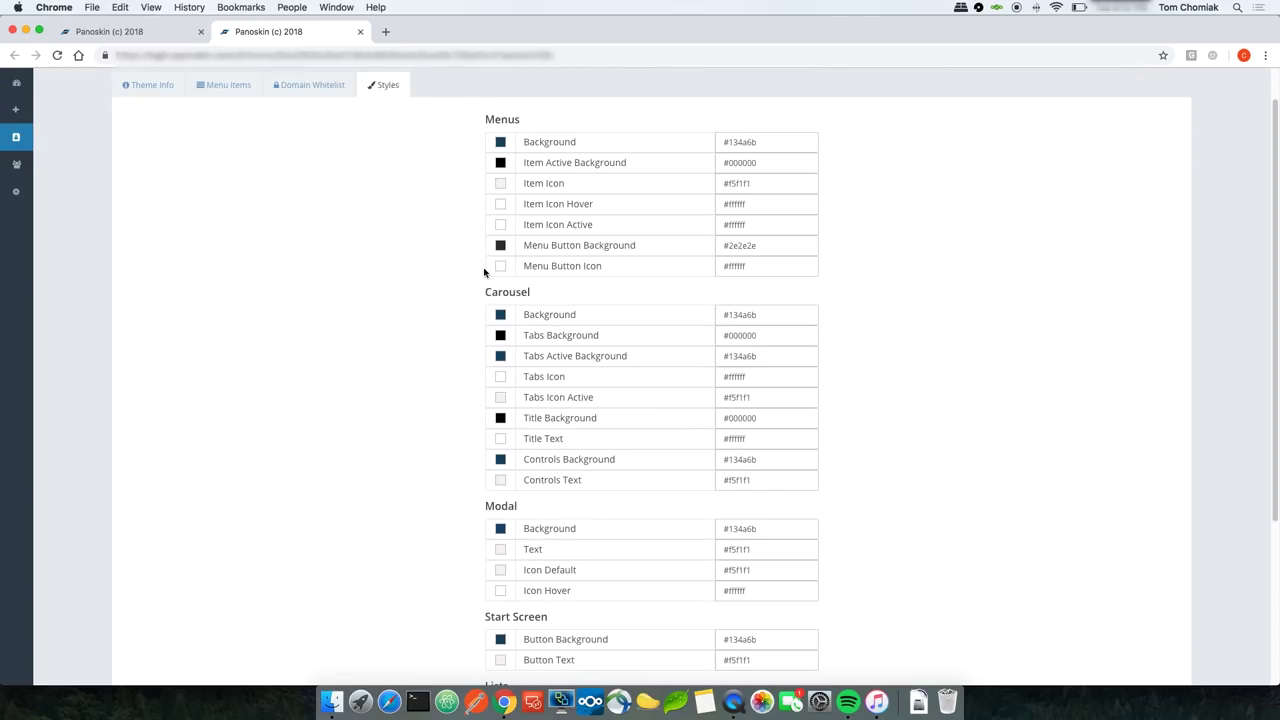
click(502, 318)
click(559, 371)
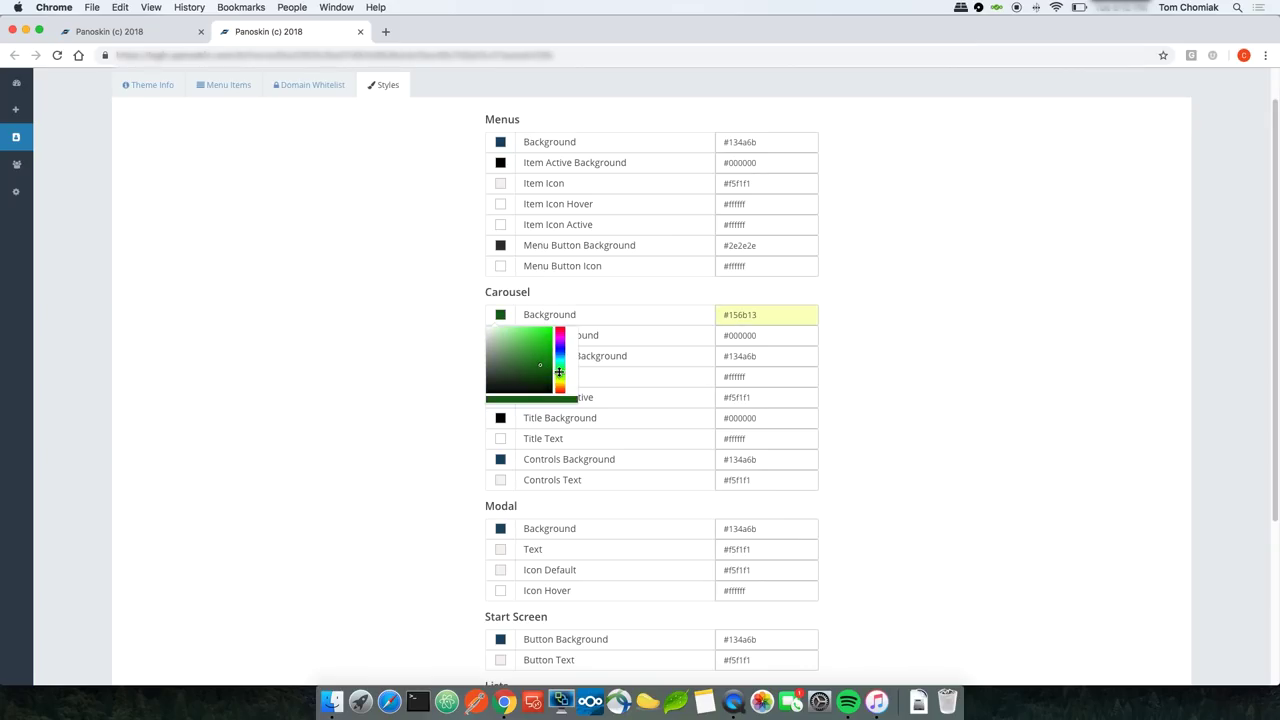
click(541, 332)
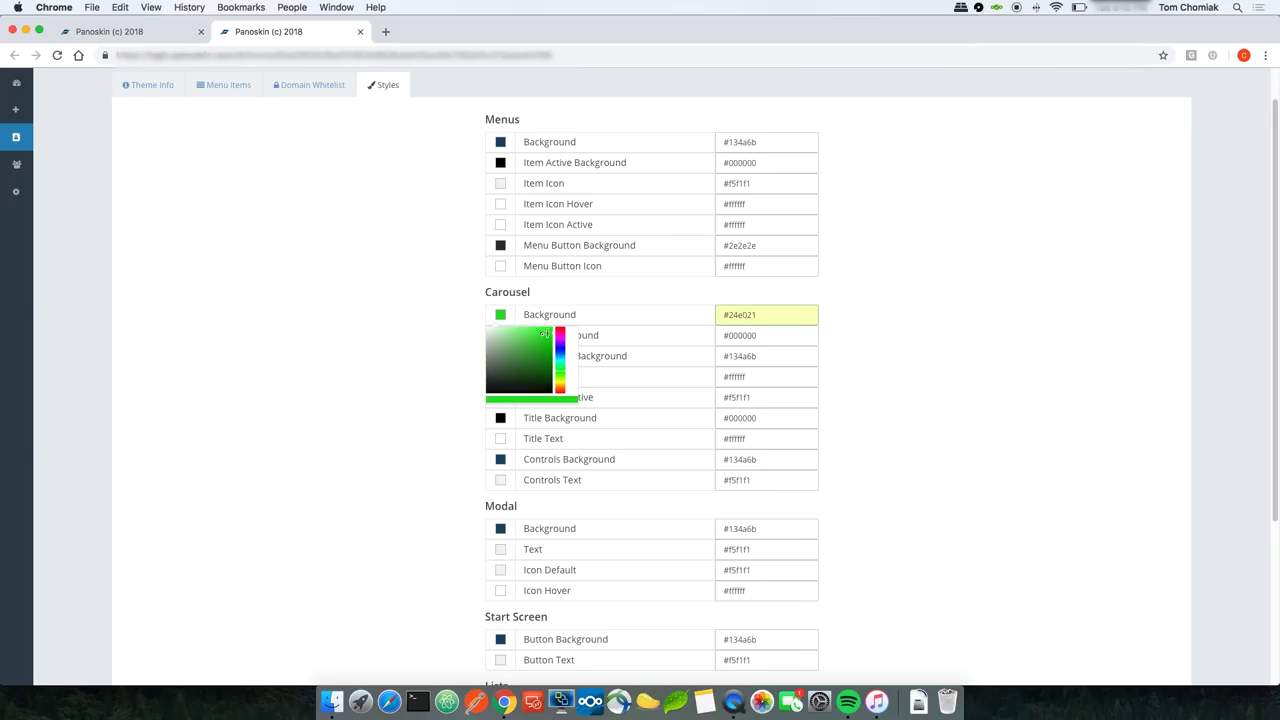
click(417, 340)
scroll(880, 348, down, 5)
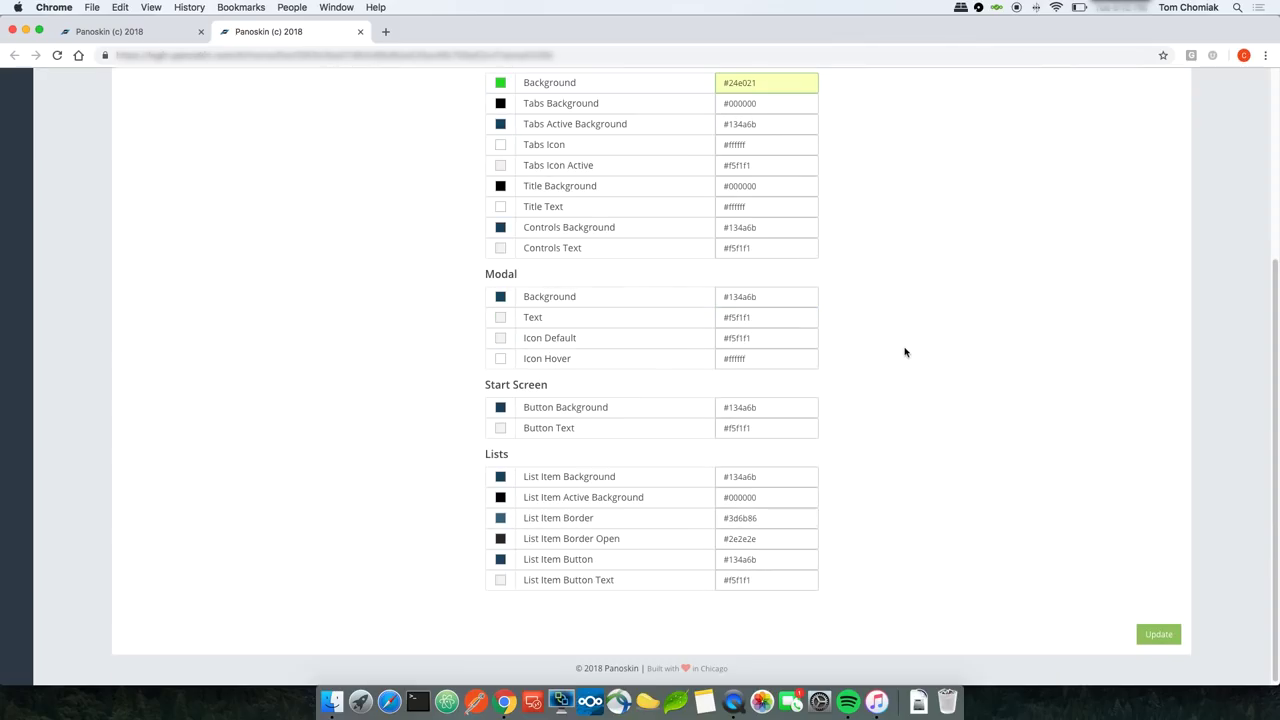
click(1157, 636)
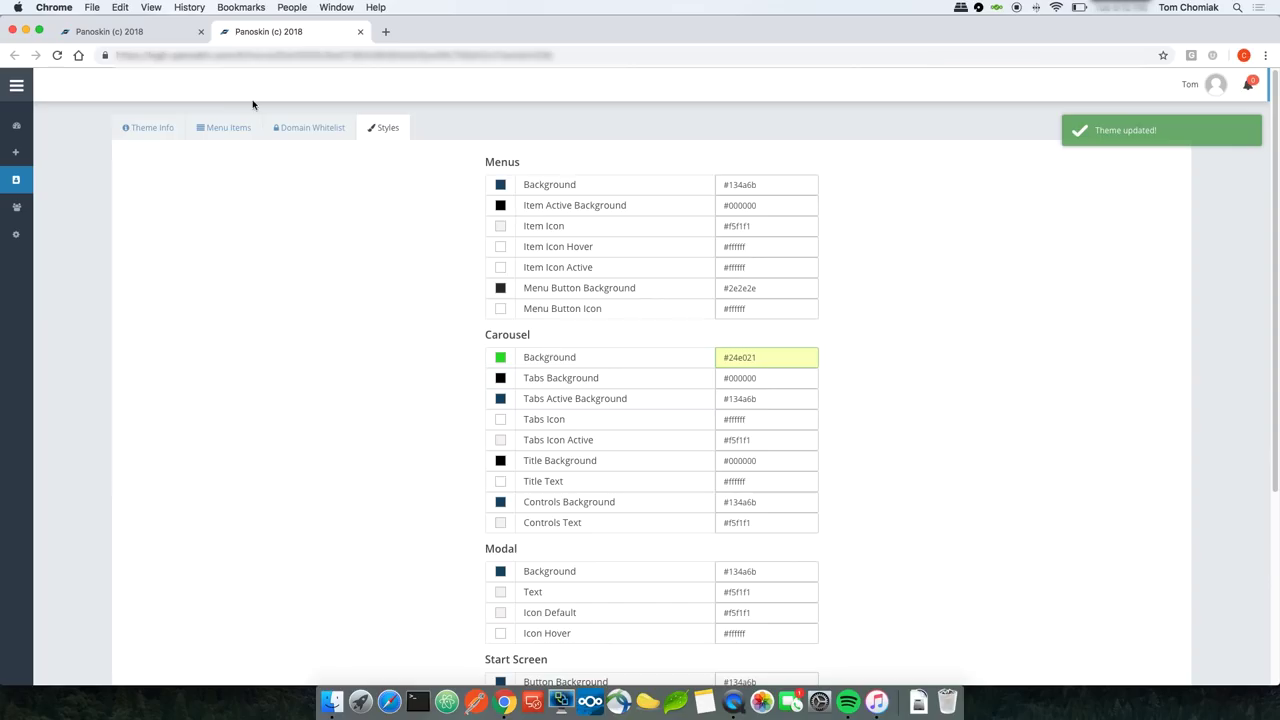
Step: Reload the tour to check the green-framed scene carousel, then review the theme styles
click(145, 37)
click(57, 55)
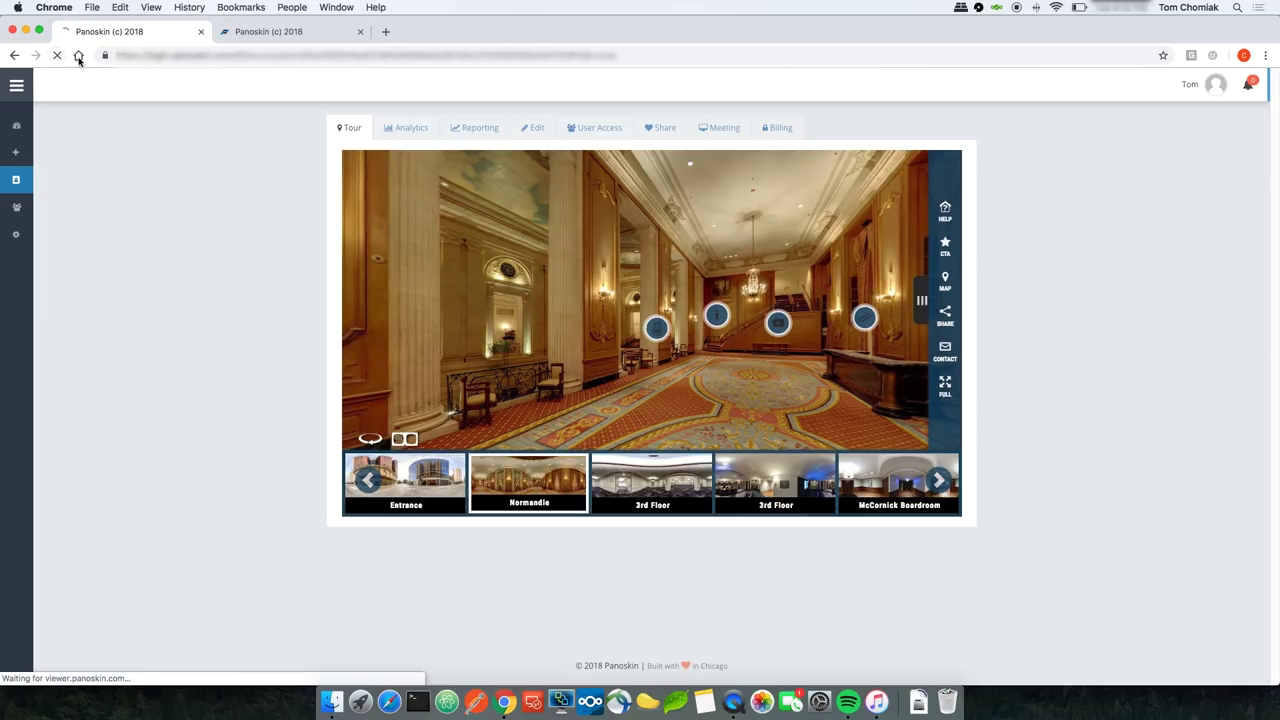
click(624, 409)
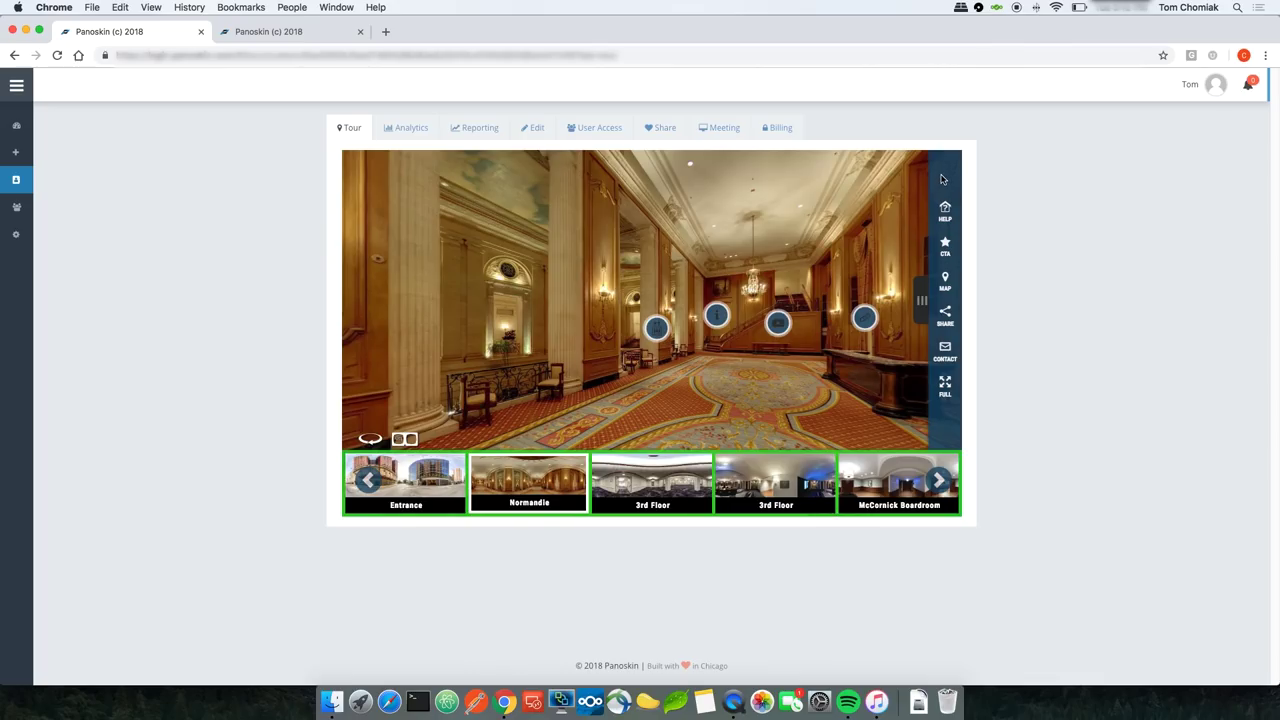
click(286, 33)
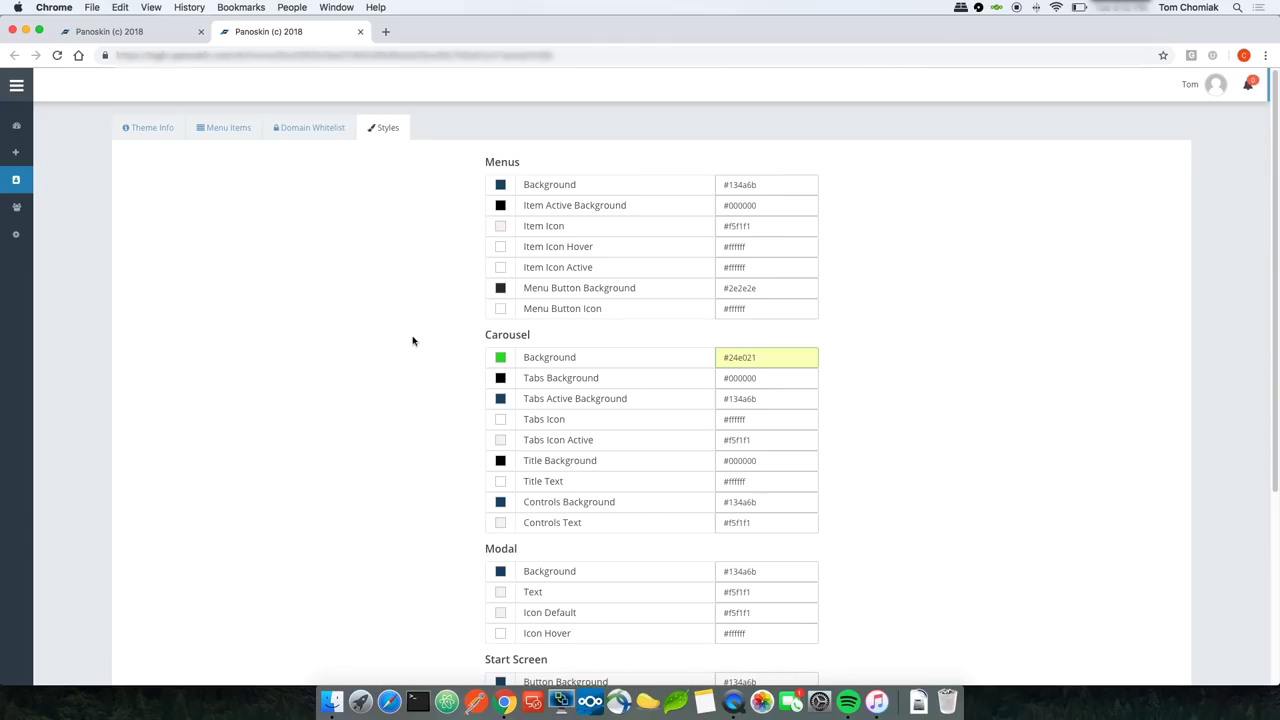
scroll(421, 343, down, 5)
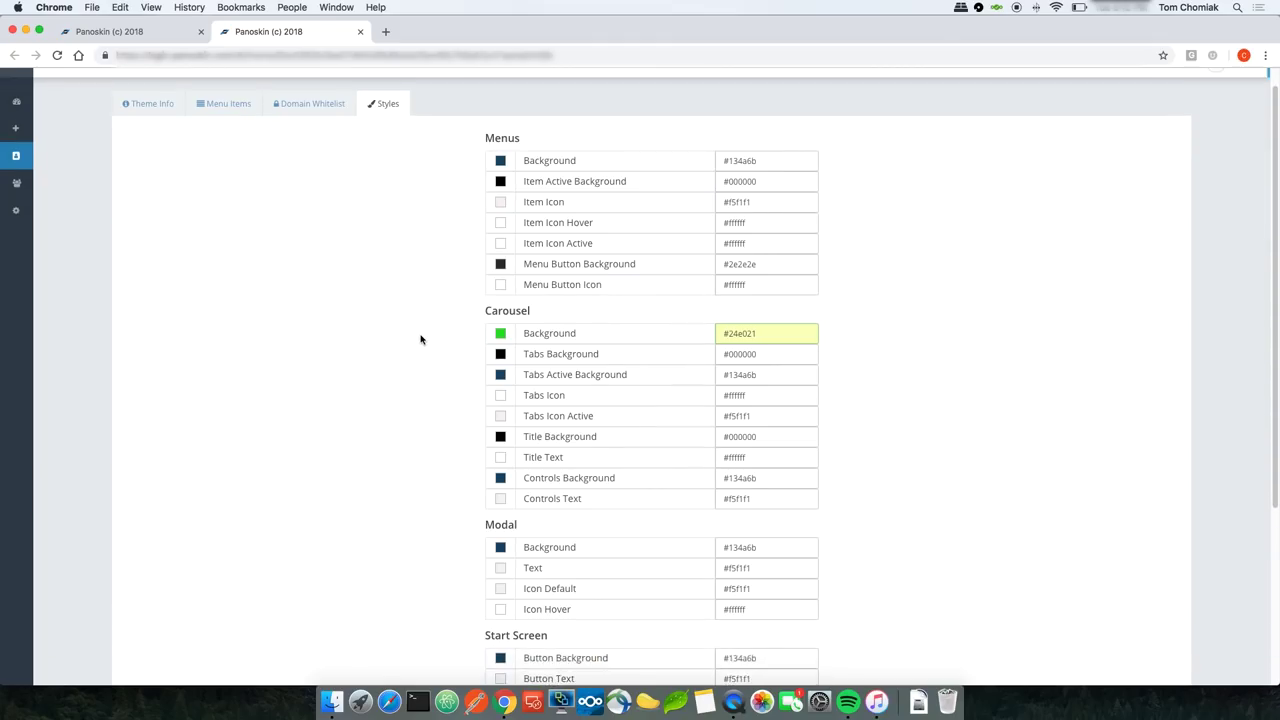
scroll(421, 339, up, 5)
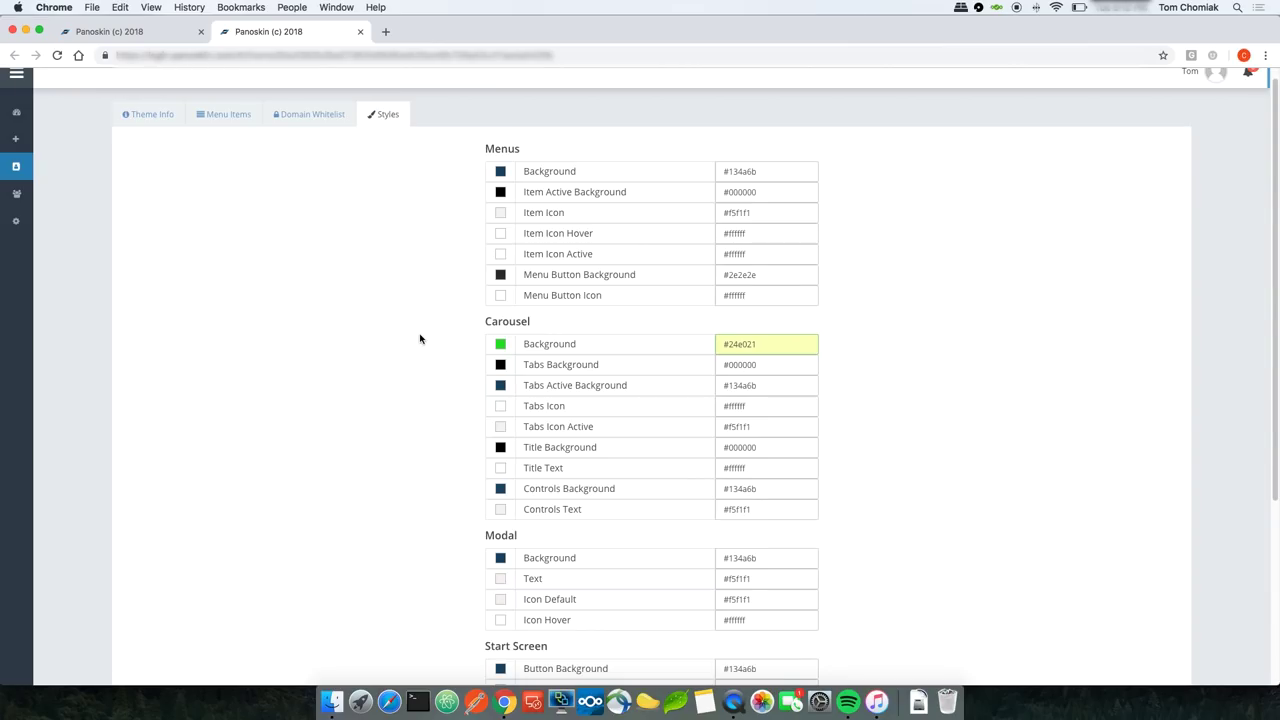
scroll(188, 172, up, 1)
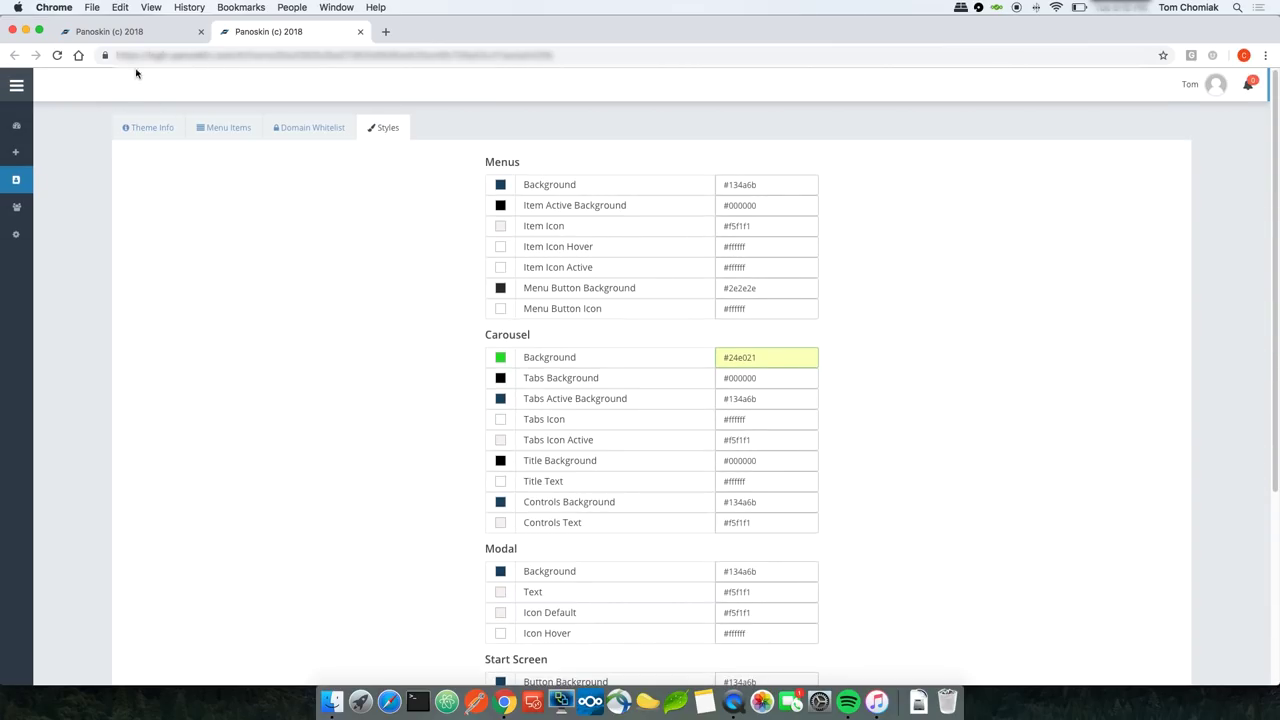
click(146, 38)
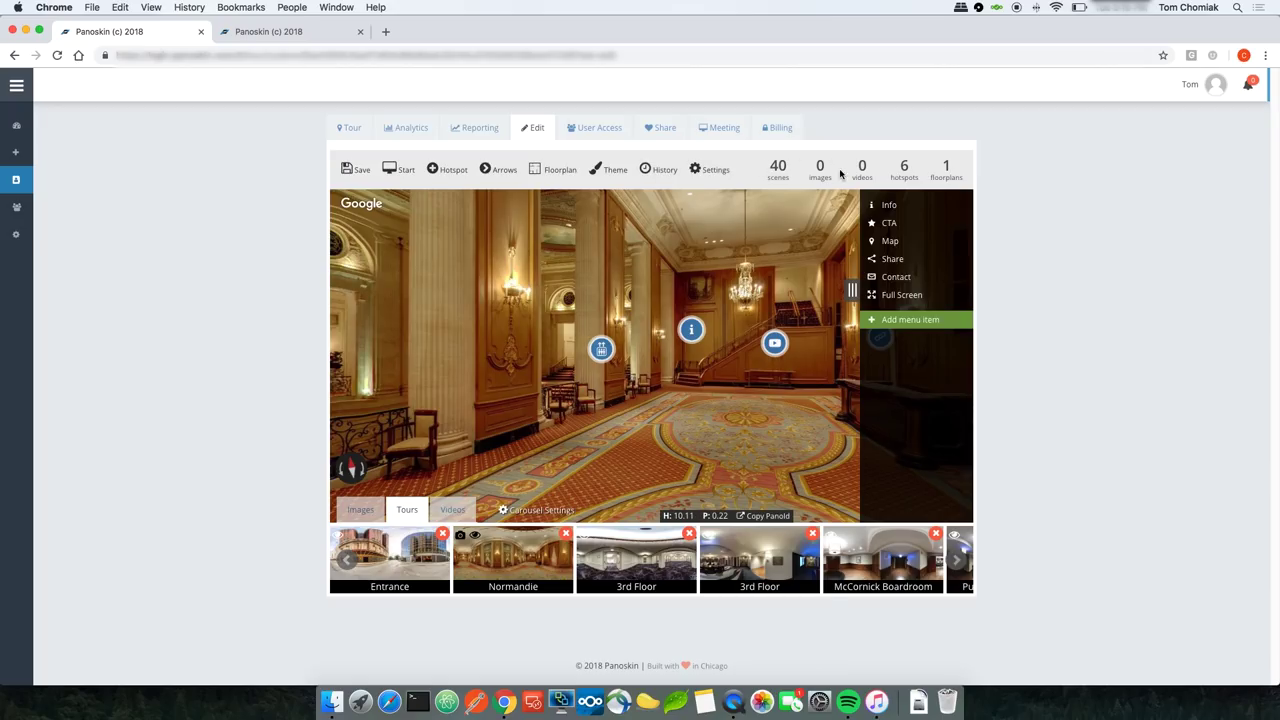
Step: Turn on 'auto rotate when tour loads' in the tour settings and save them
click(651, 170)
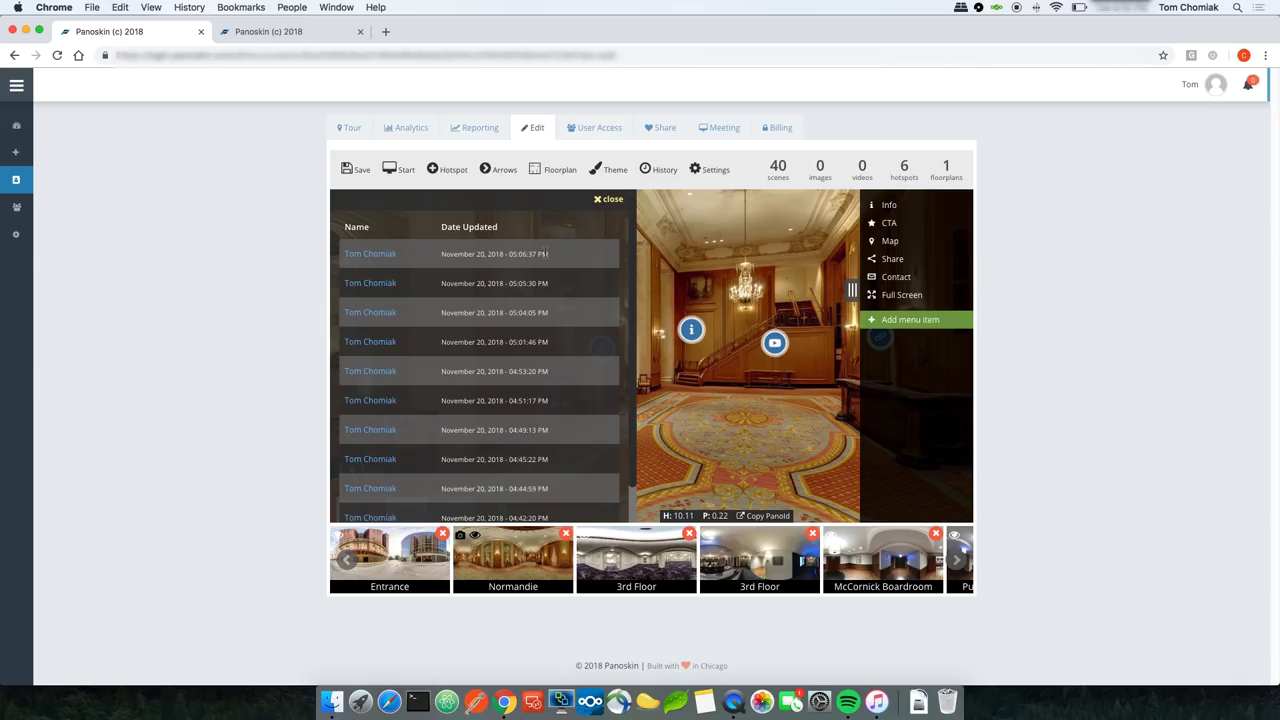
click(604, 201)
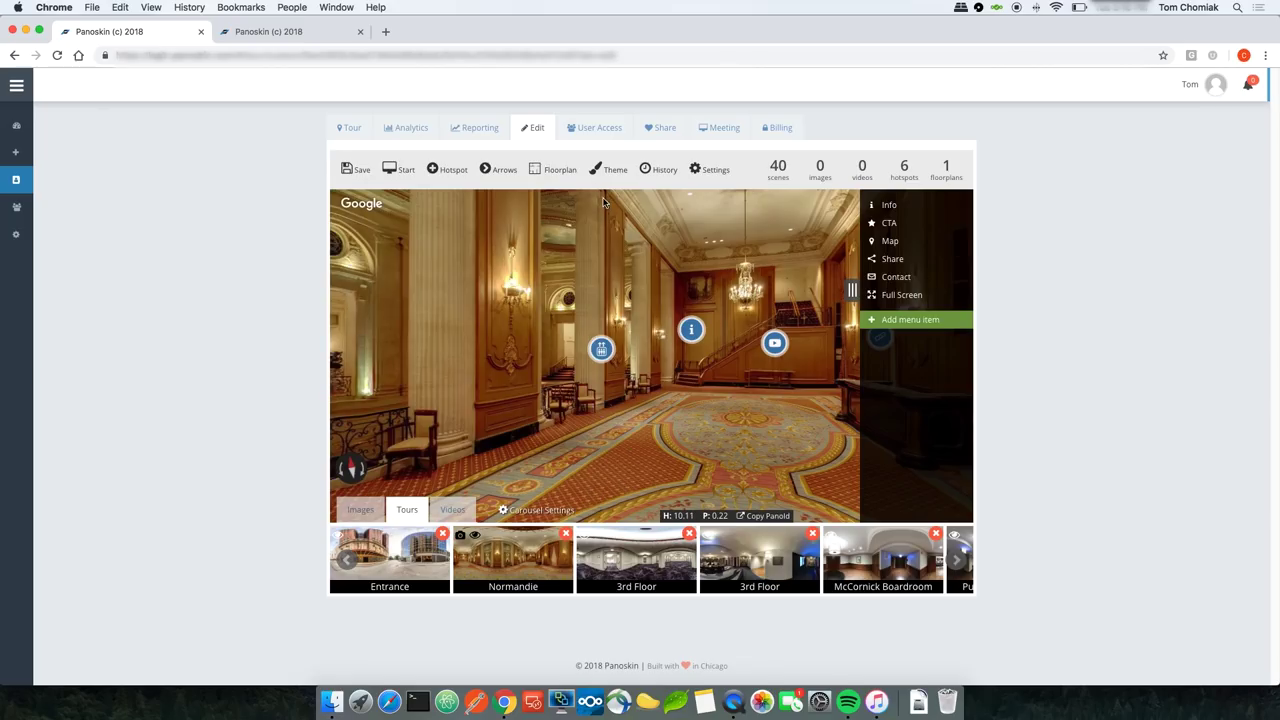
click(712, 172)
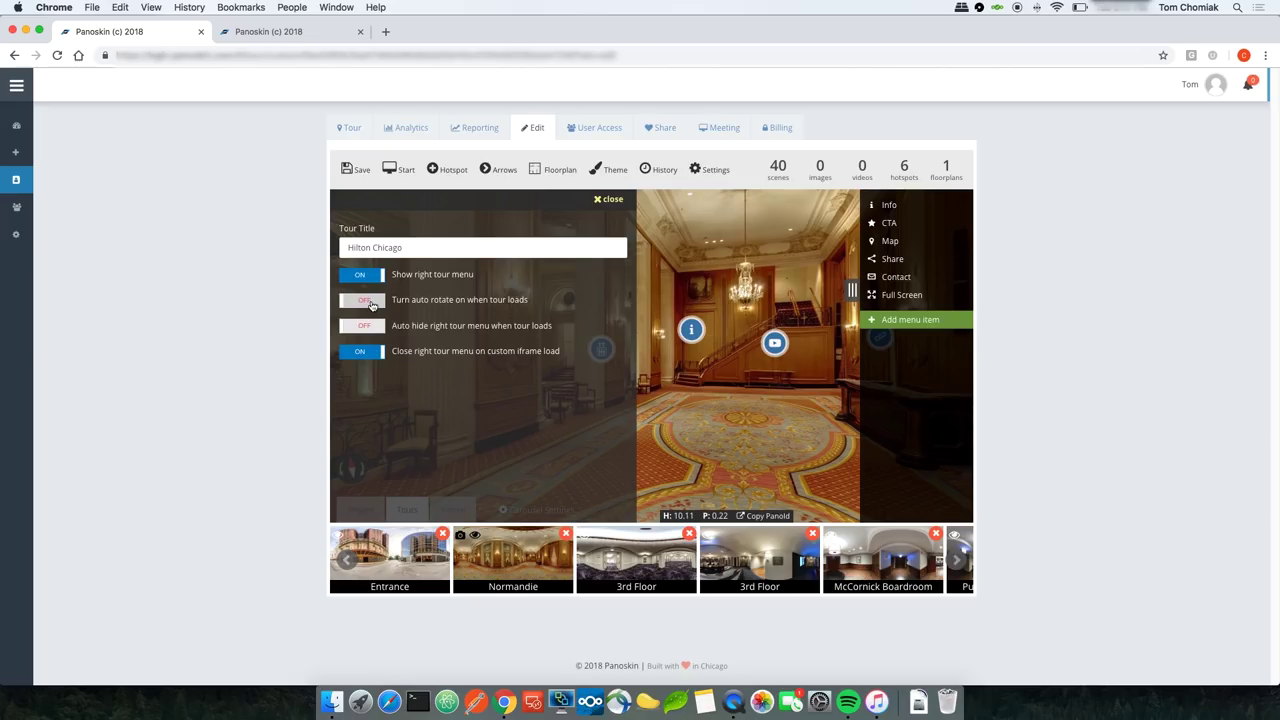
click(365, 305)
click(355, 172)
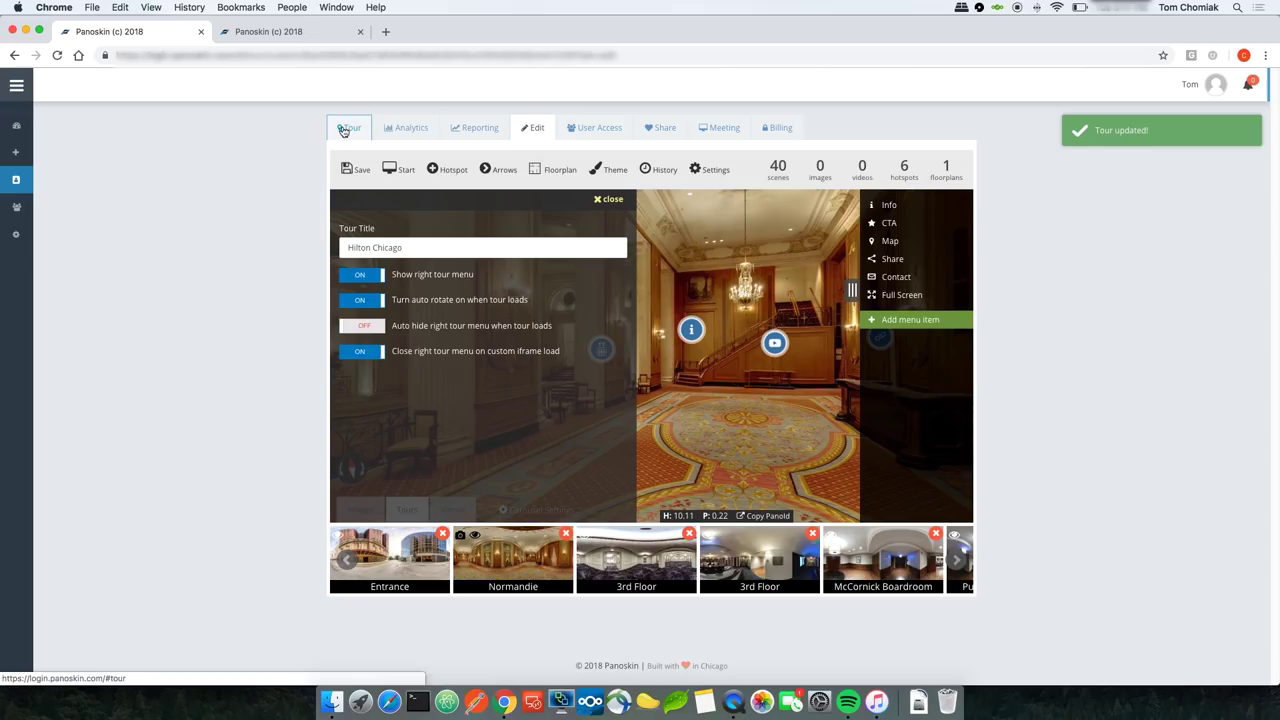
Step: Preview the live 360° tour, stop the Normandie lobby's auto-rotation, and return to editing
click(344, 130)
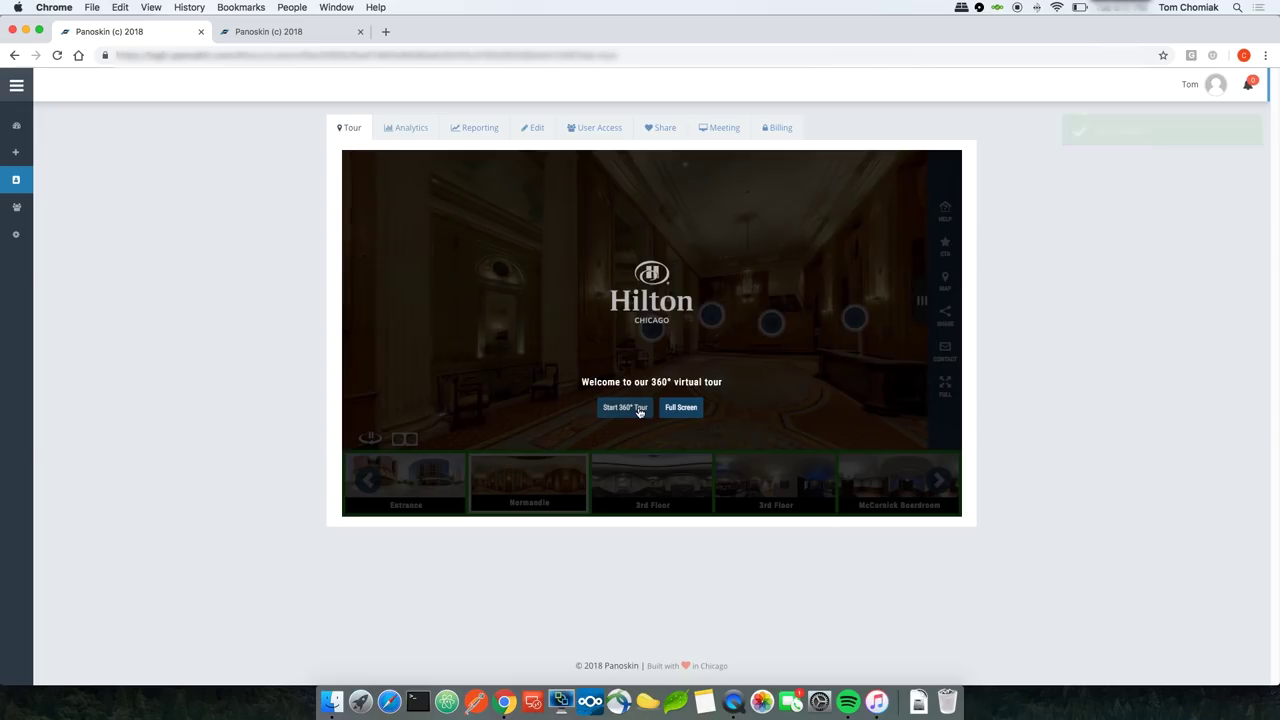
click(620, 407)
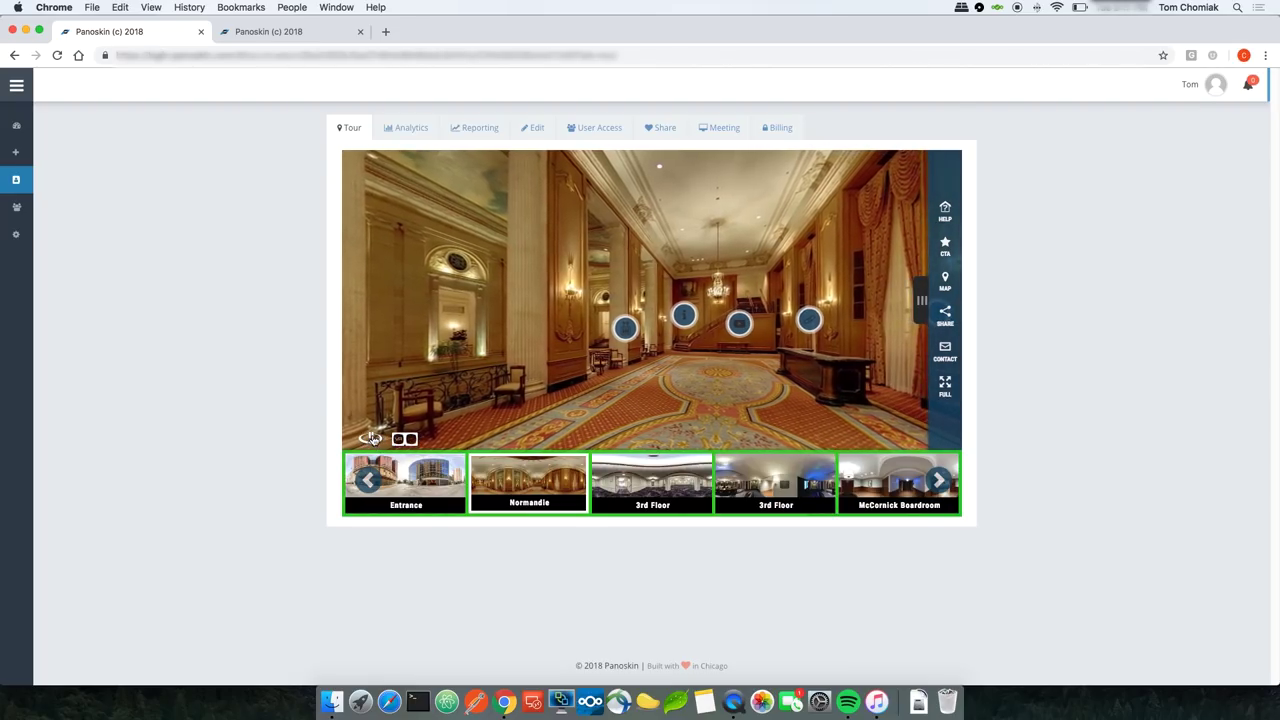
click(370, 438)
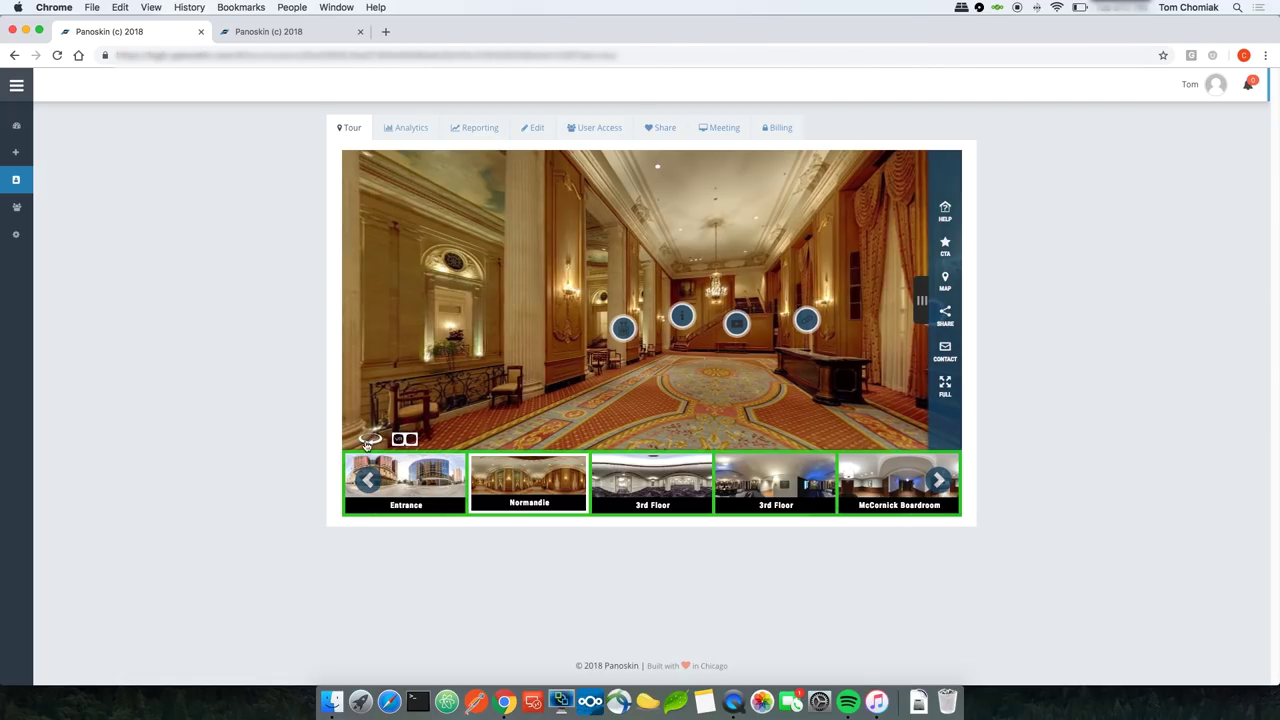
click(528, 134)
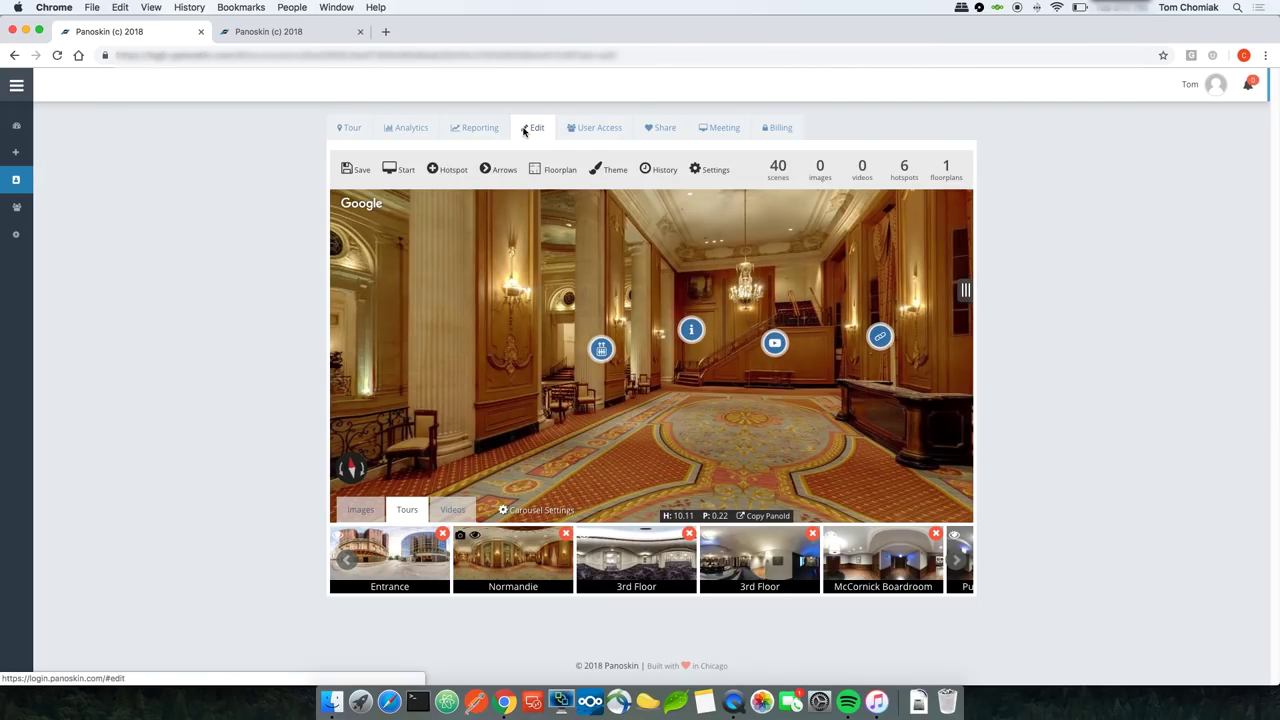
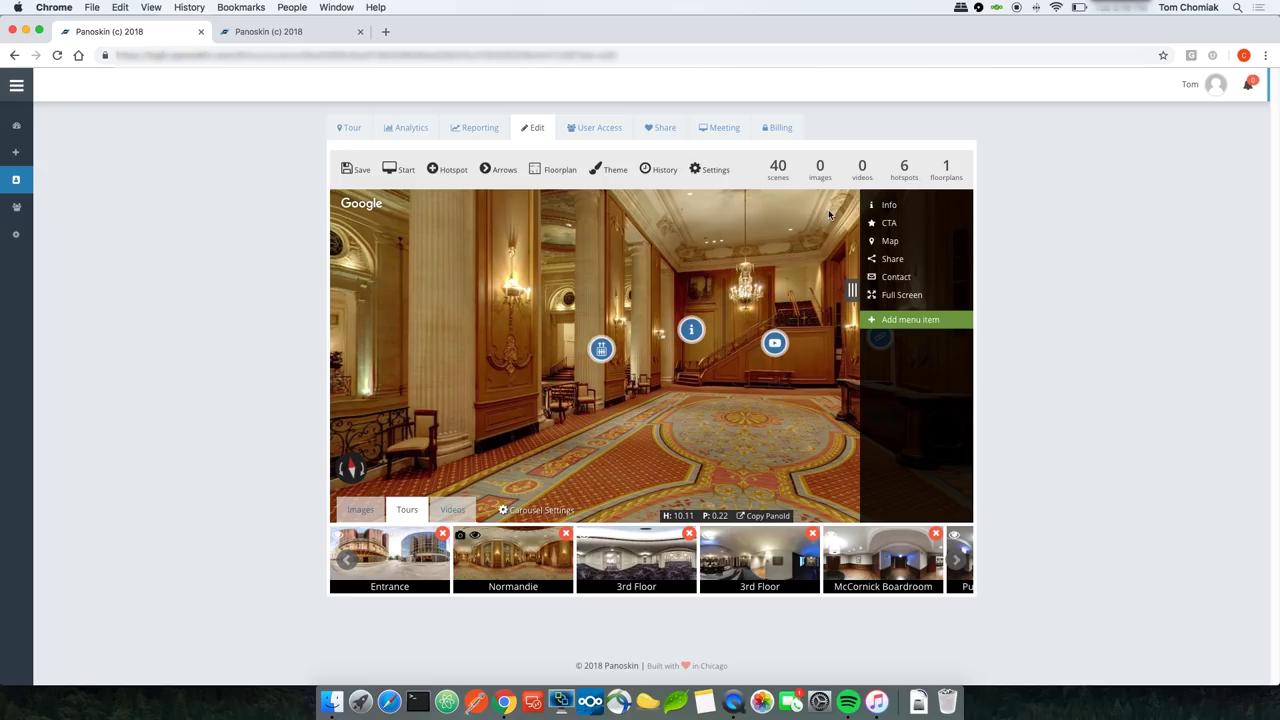
Step: Check the Info item's hotel contact details and placeholder description, then load the tour preview
click(889, 205)
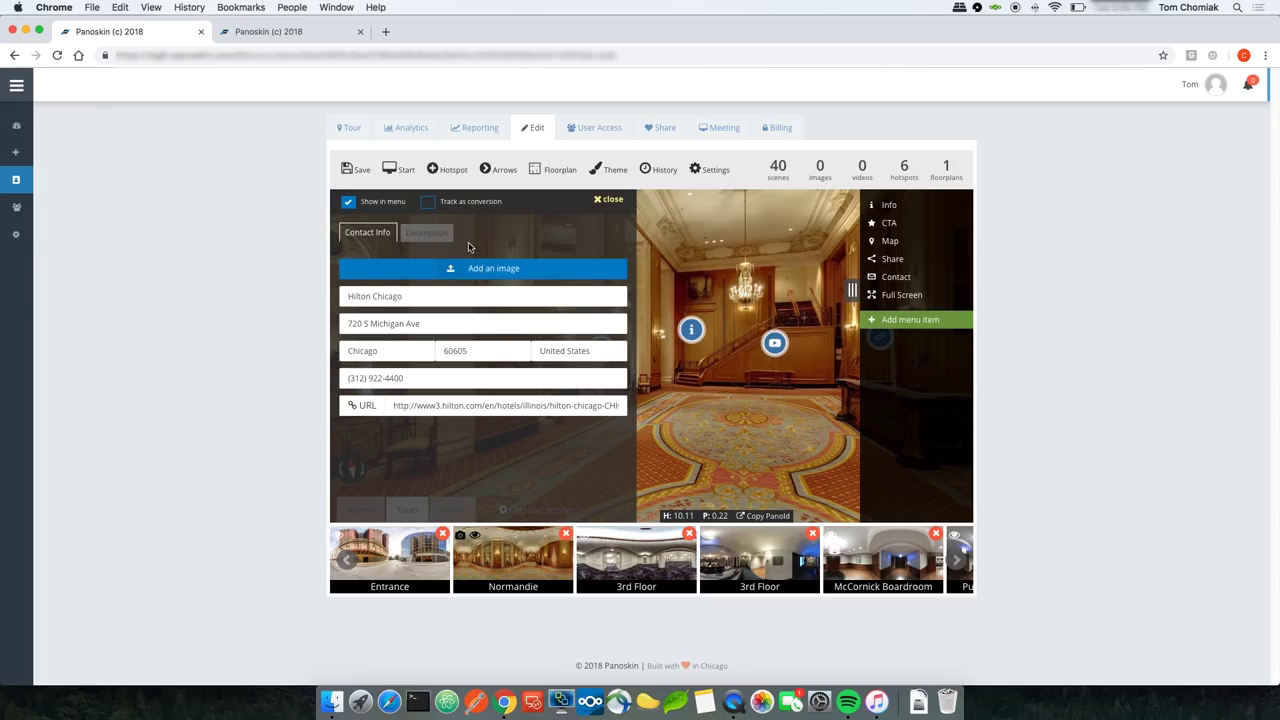
click(432, 237)
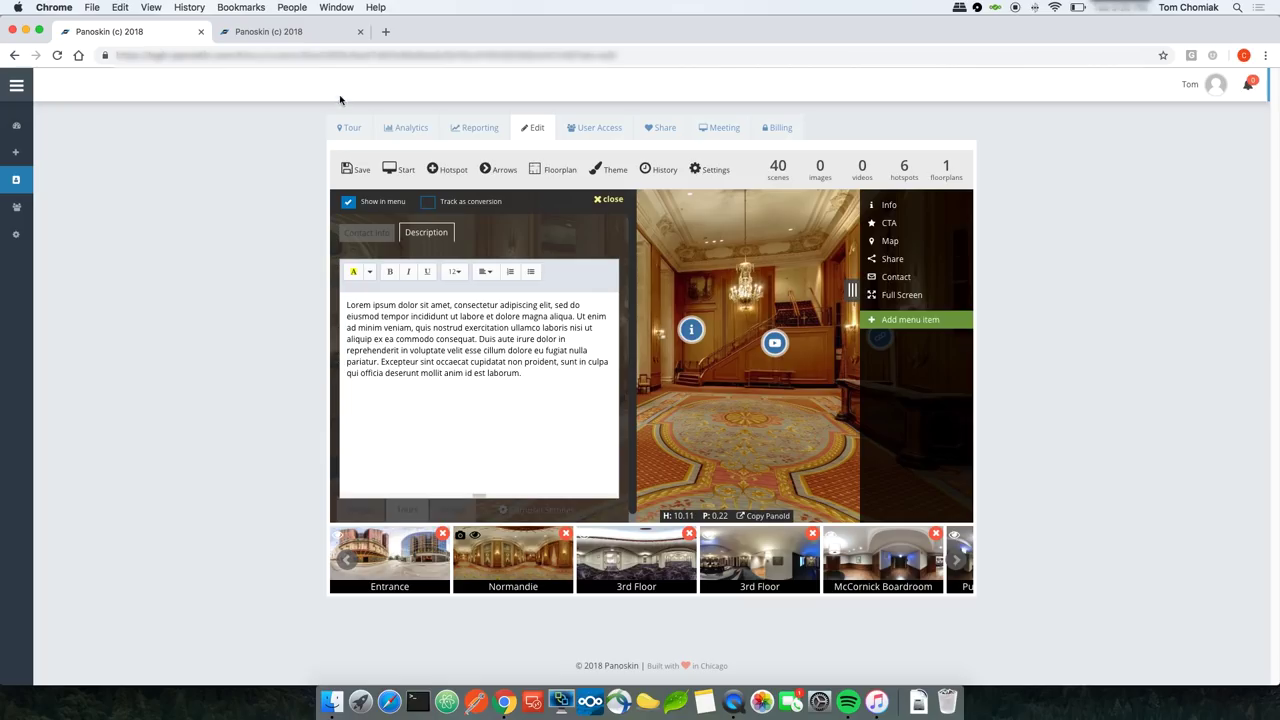
click(356, 129)
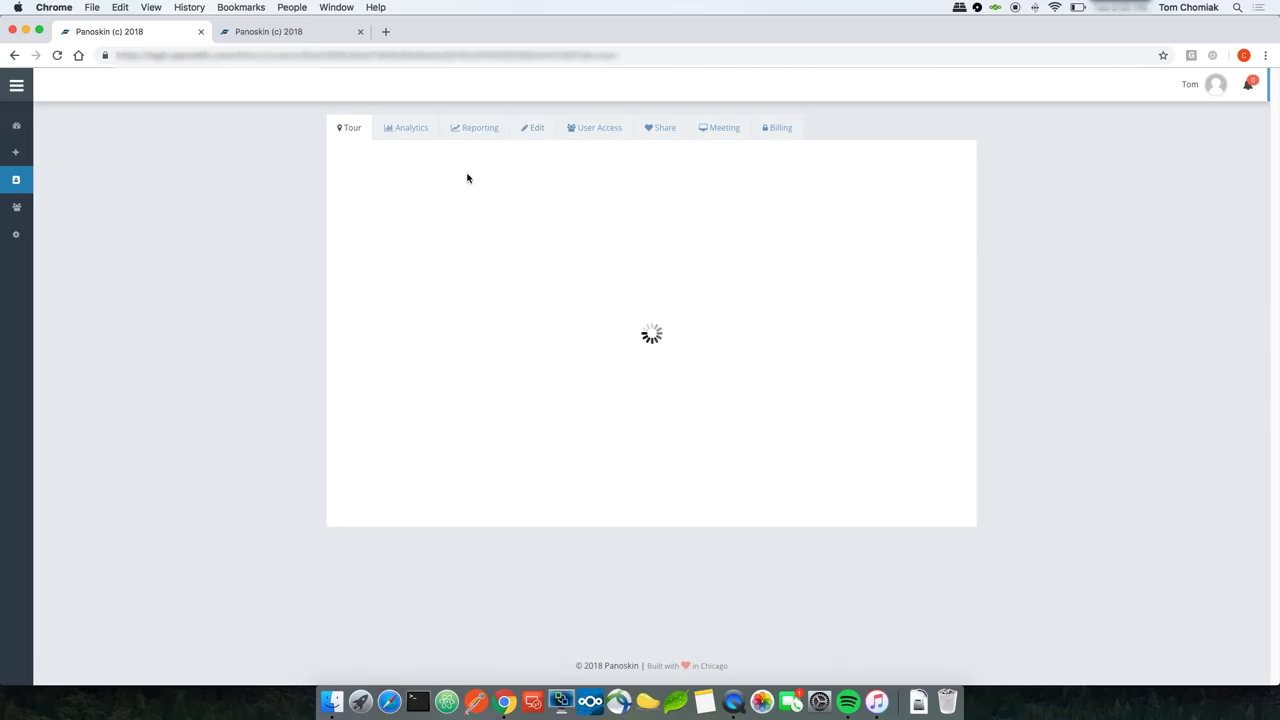
Step: Start the Hilton Chicago 360° tour and view, then dismiss, the address and description overlay
click(624, 407)
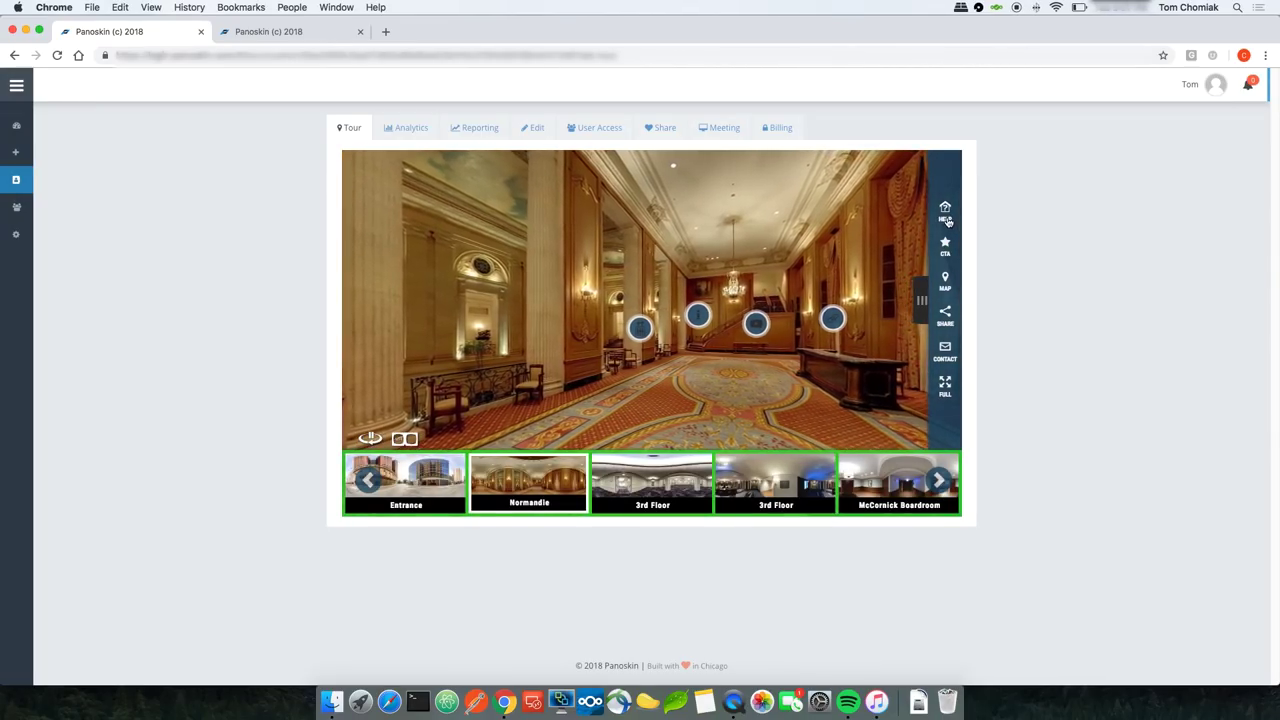
click(946, 212)
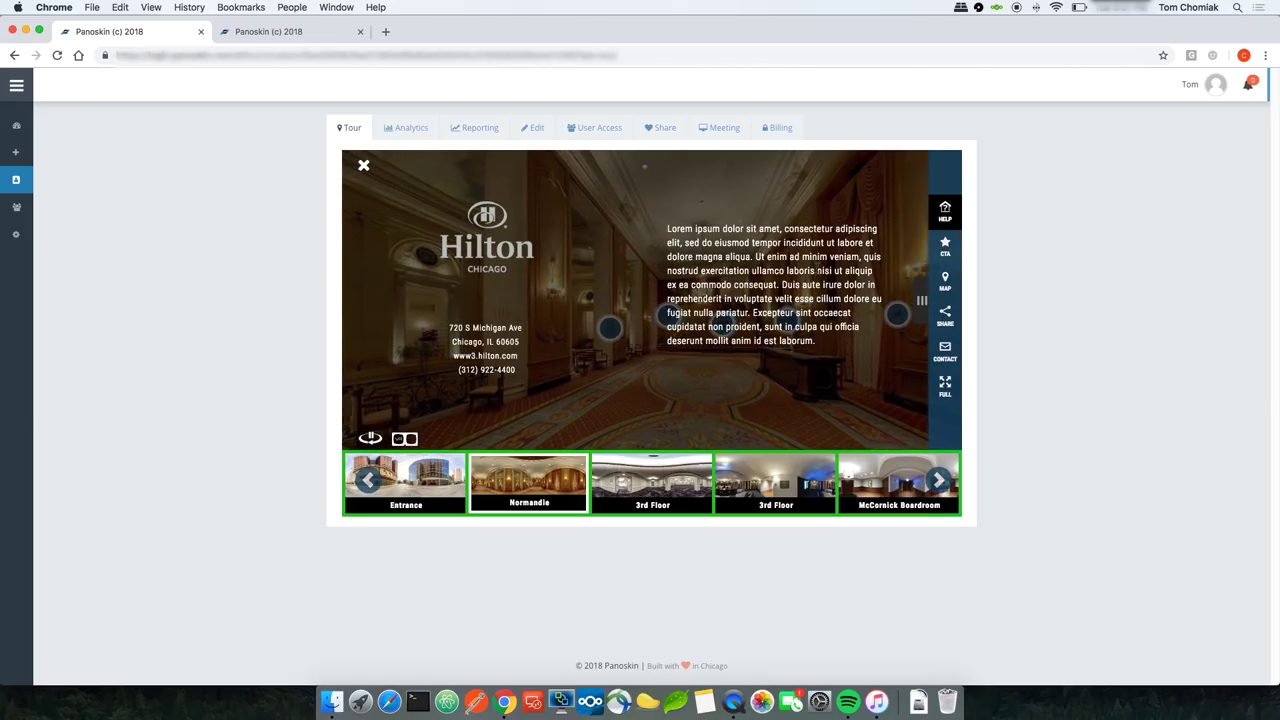
click(836, 197)
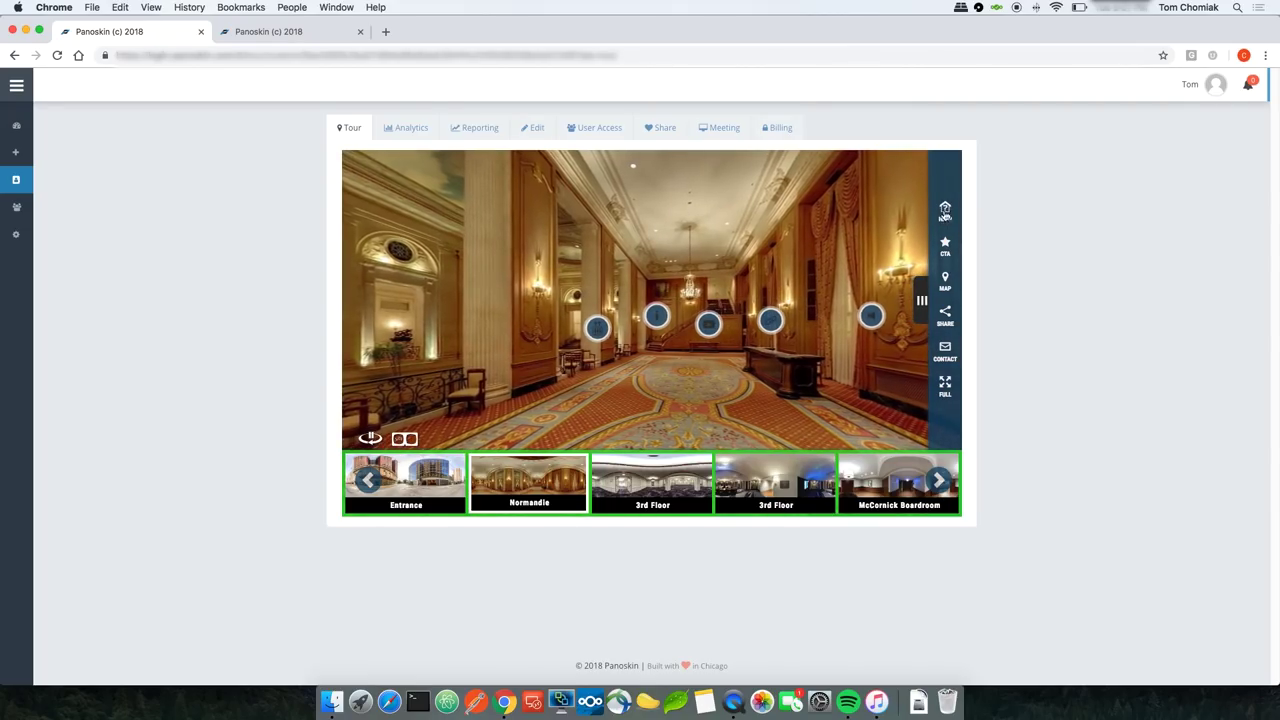
Step: Turn off Show in menu for the Info item, save, and verify it in the tour preview
click(533, 128)
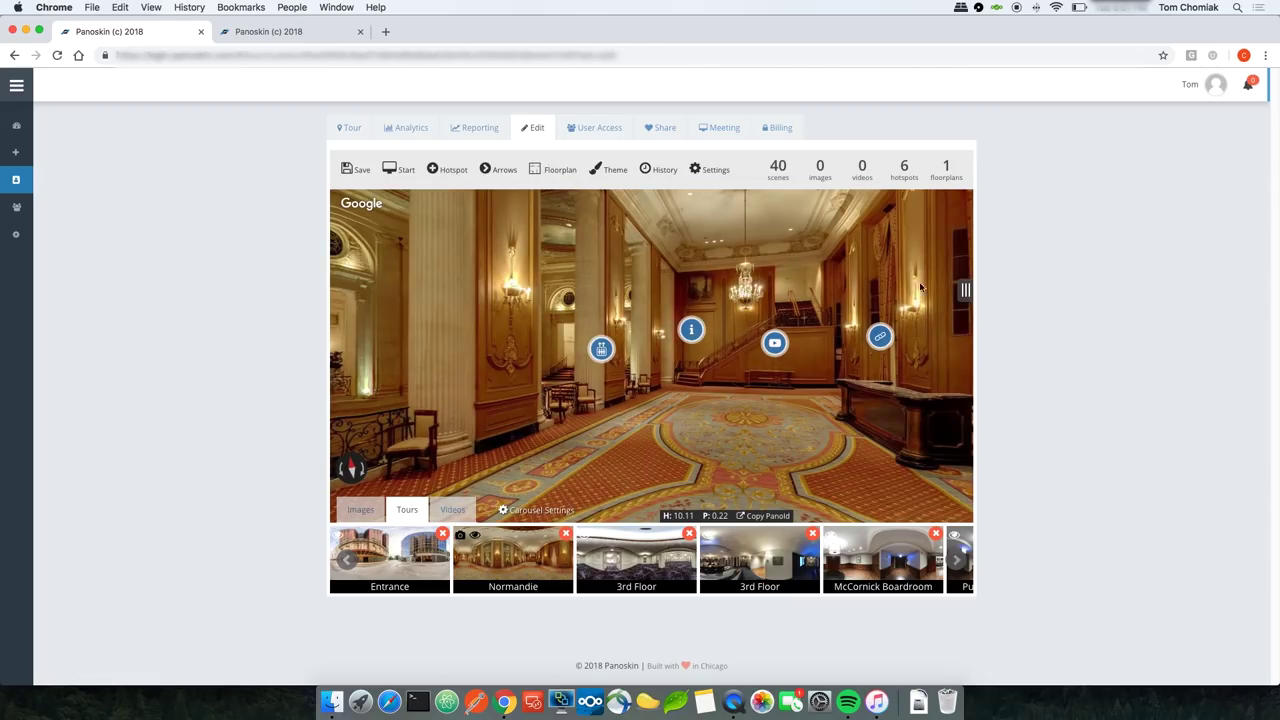
click(965, 290)
click(909, 206)
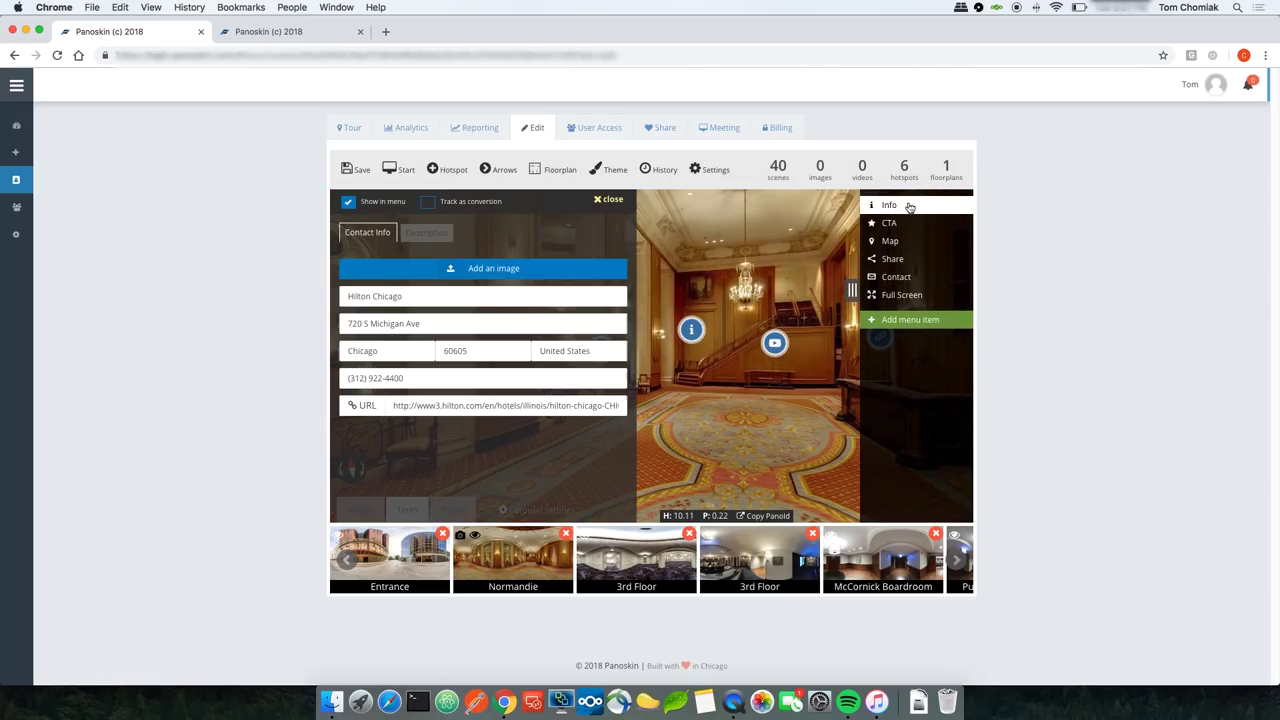
click(348, 203)
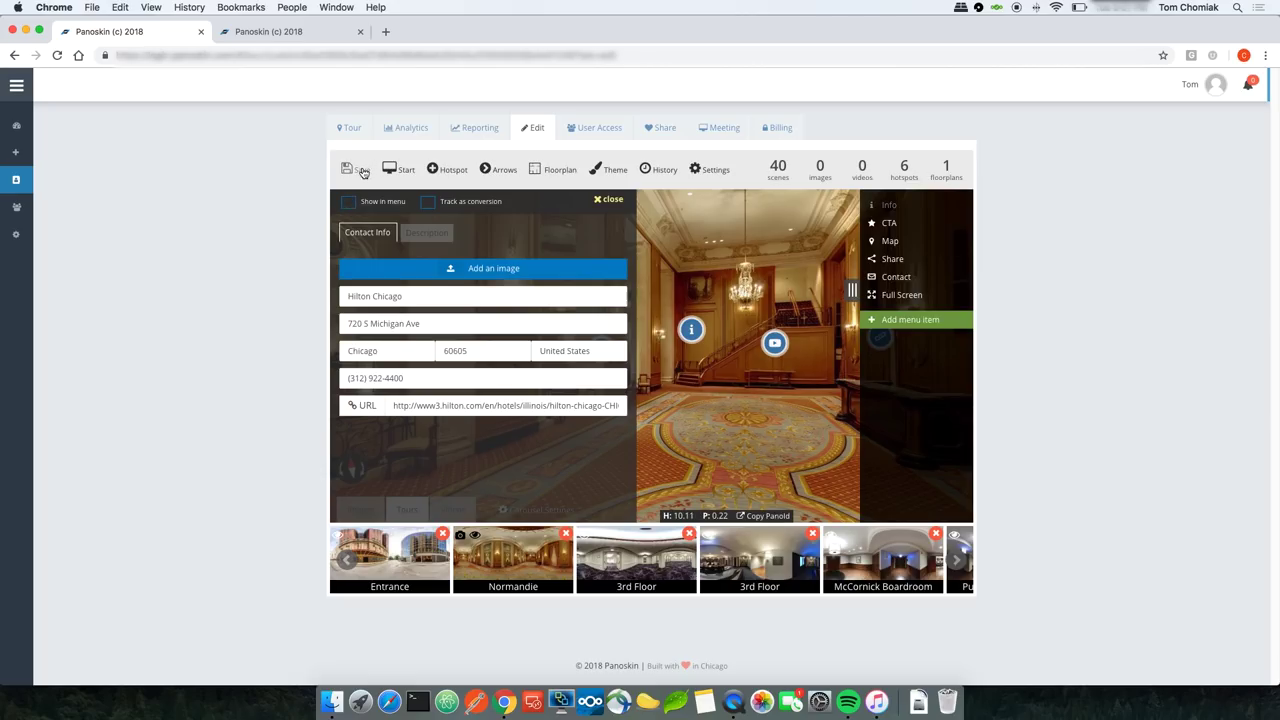
click(362, 171)
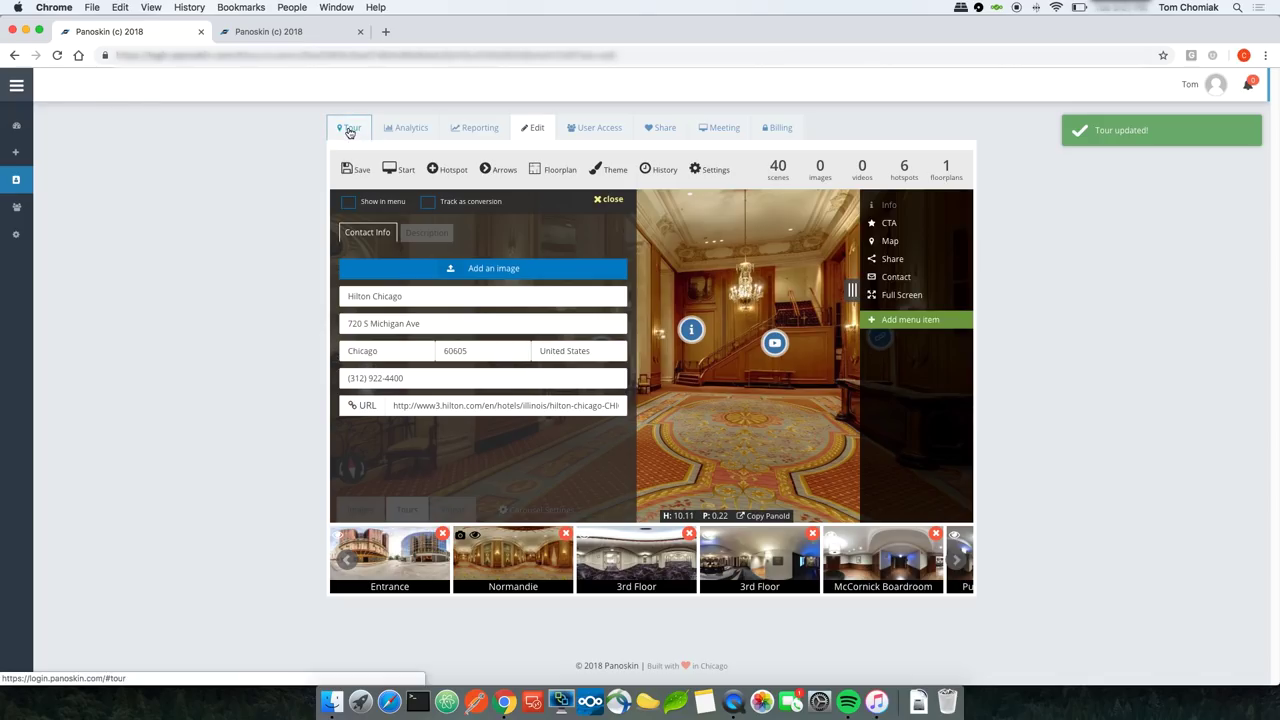
click(349, 131)
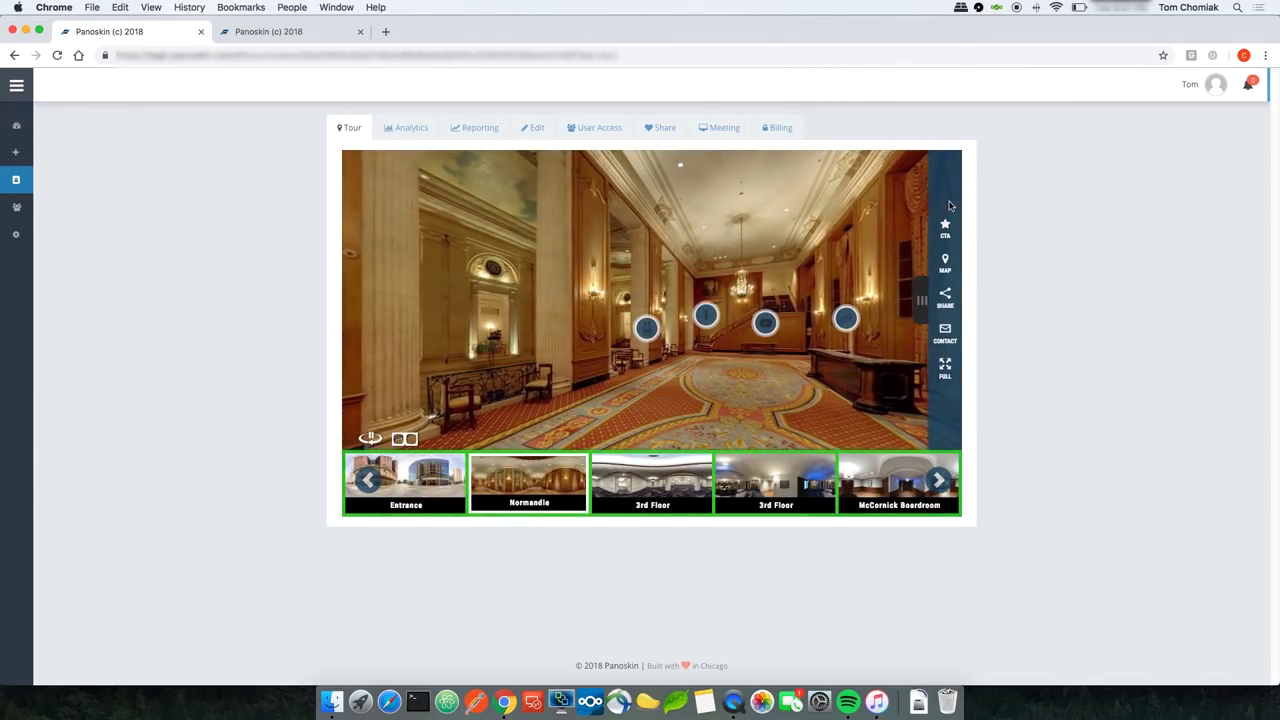
click(532, 128)
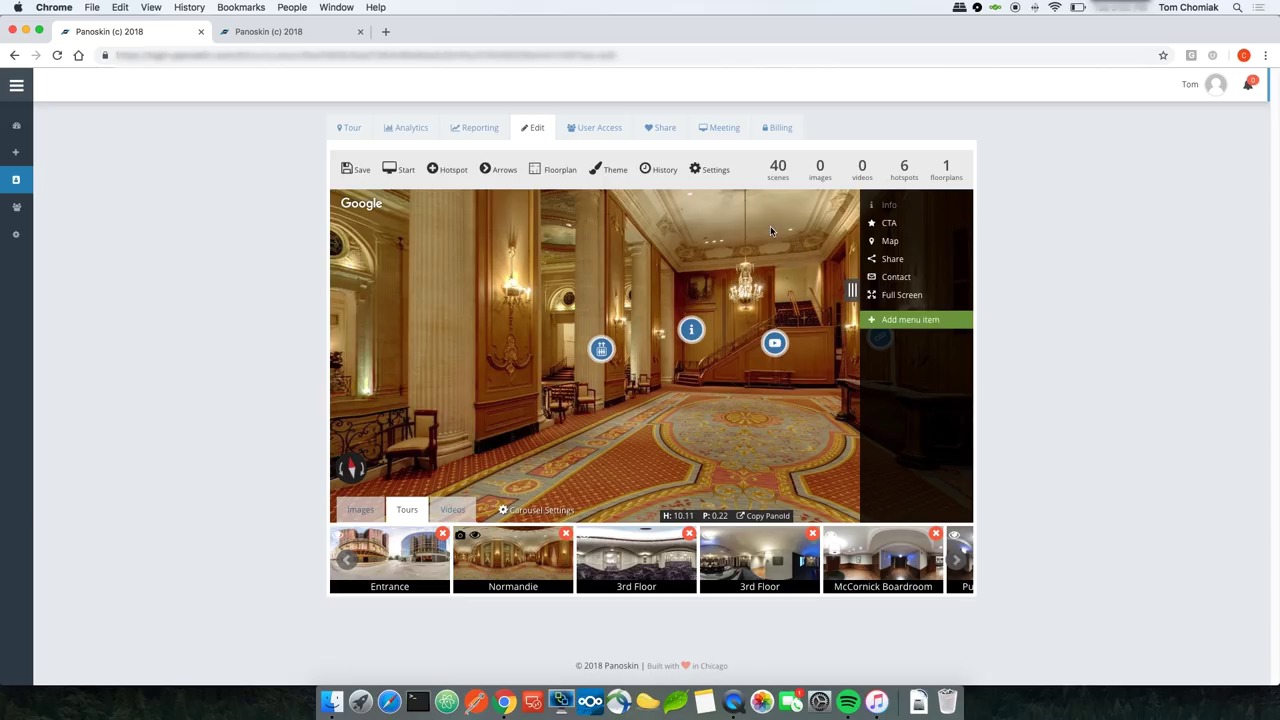
click(889, 222)
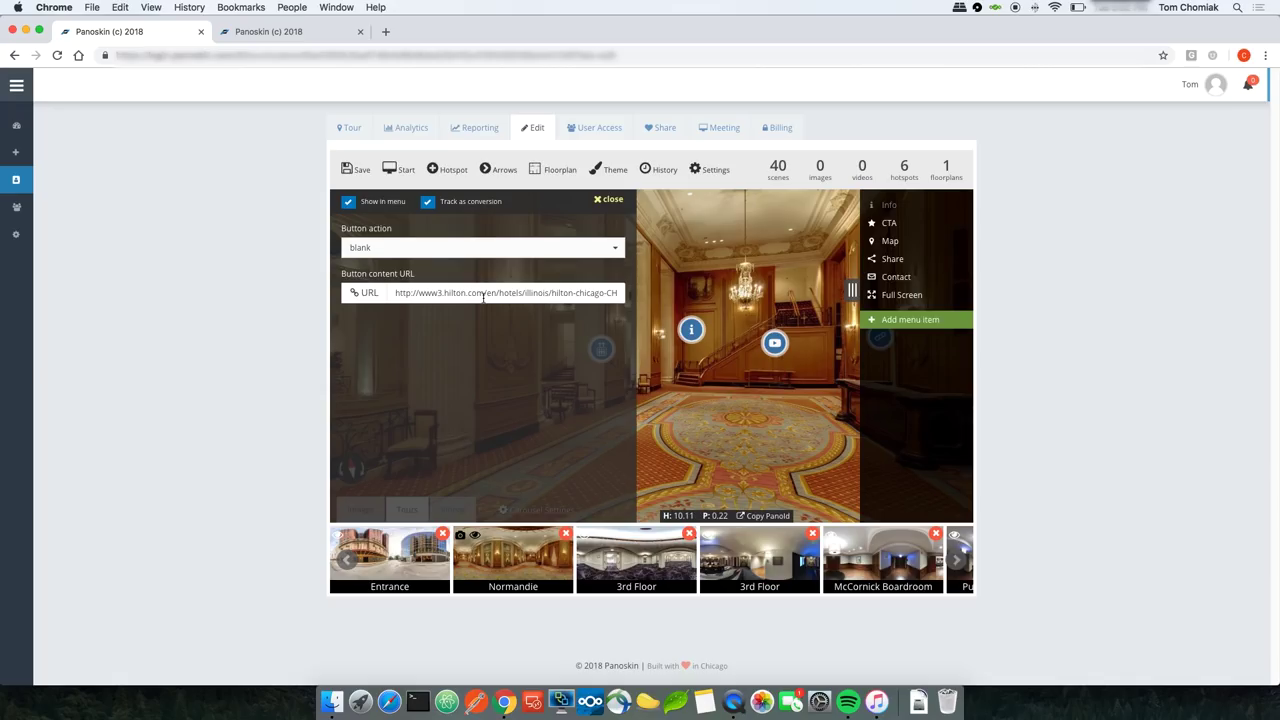
triple_click(483, 293)
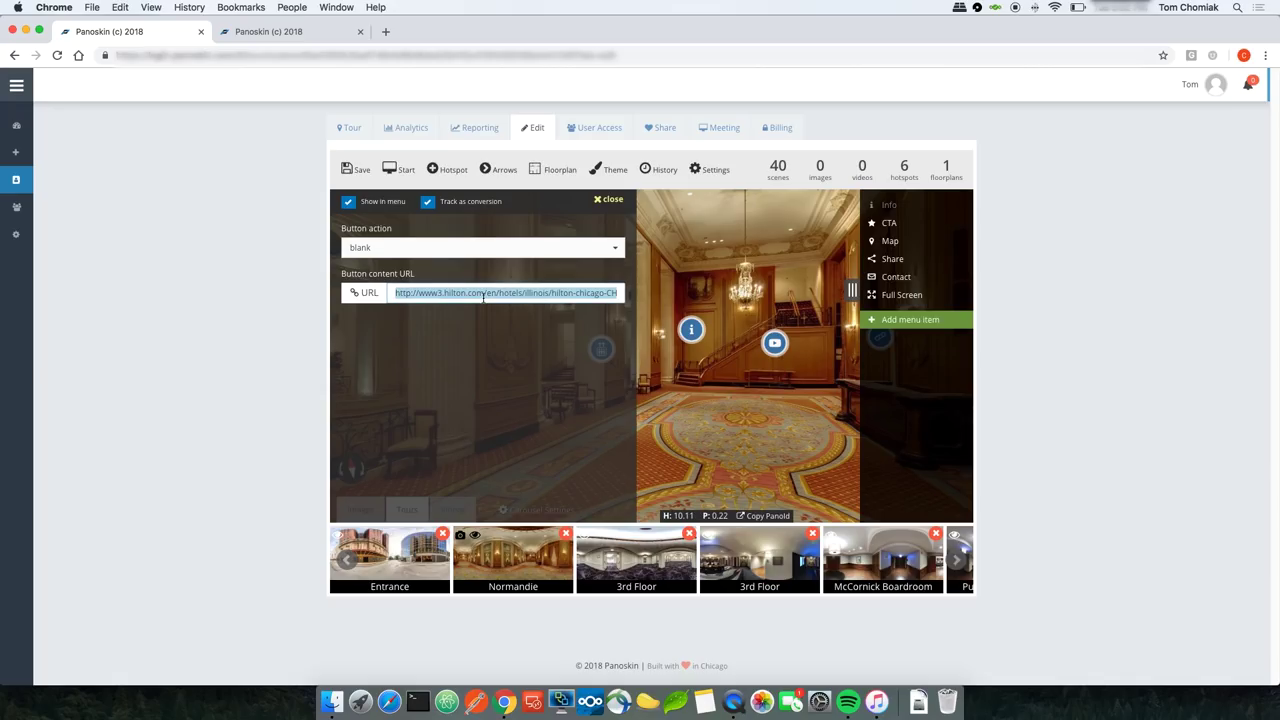
text(http://www.google.com)
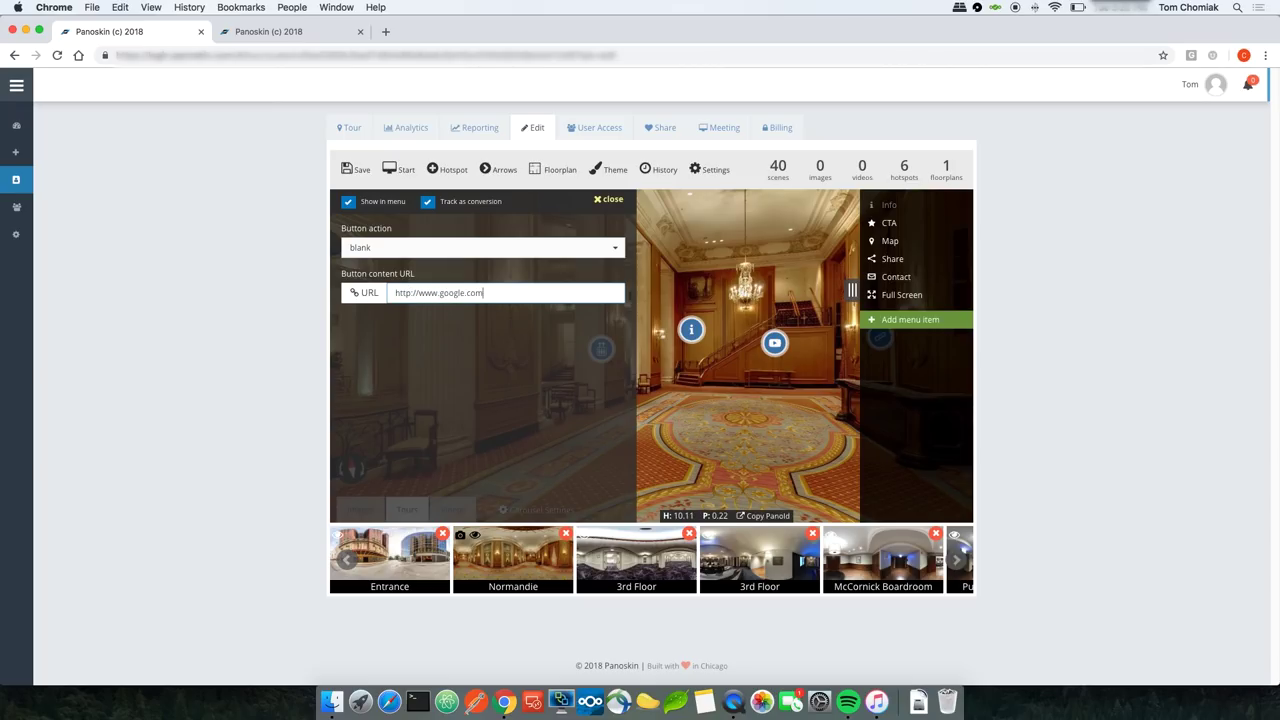
click(362, 175)
Step: Test the CTA button in the live tour, confirming it opens Google in a new tab
click(345, 128)
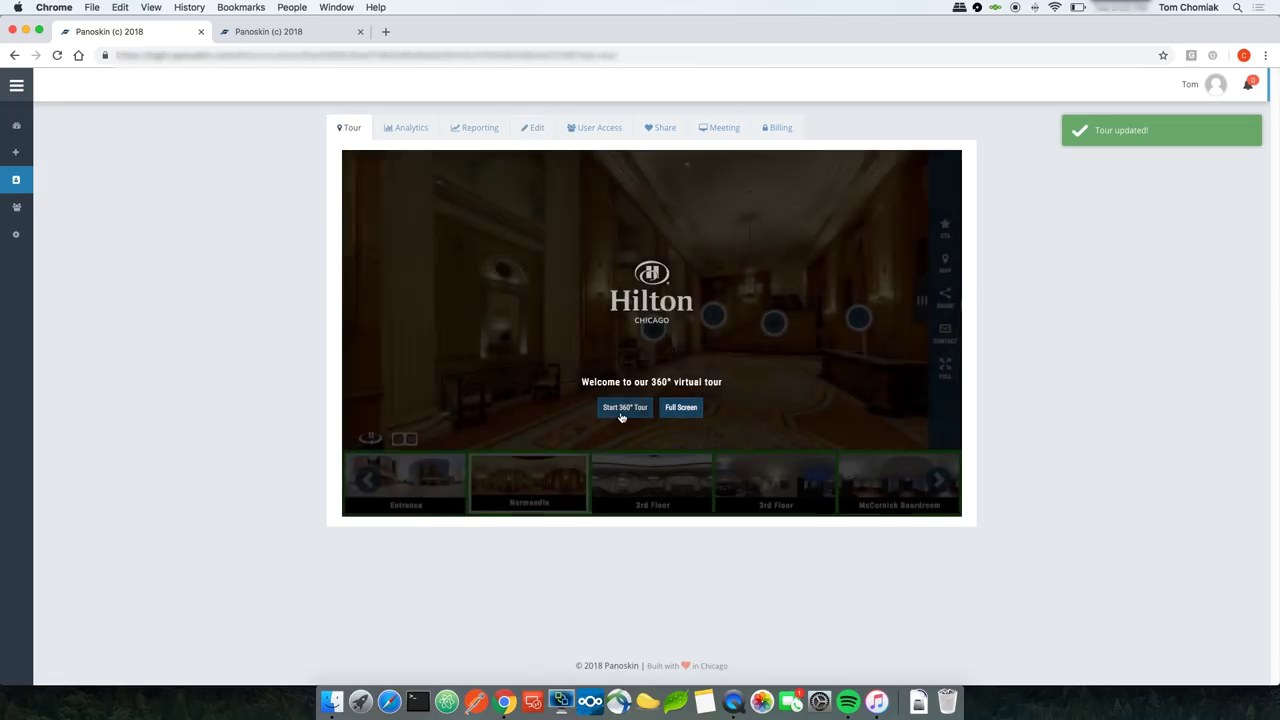
click(621, 407)
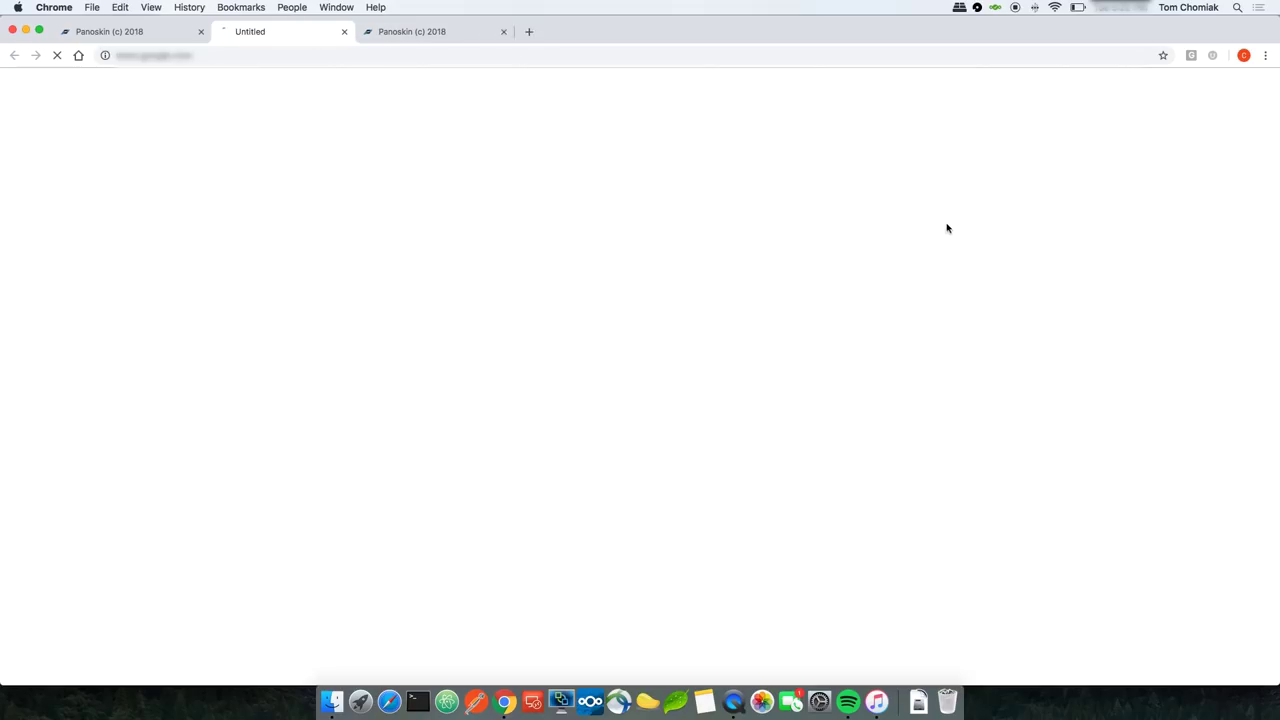
click(945, 226)
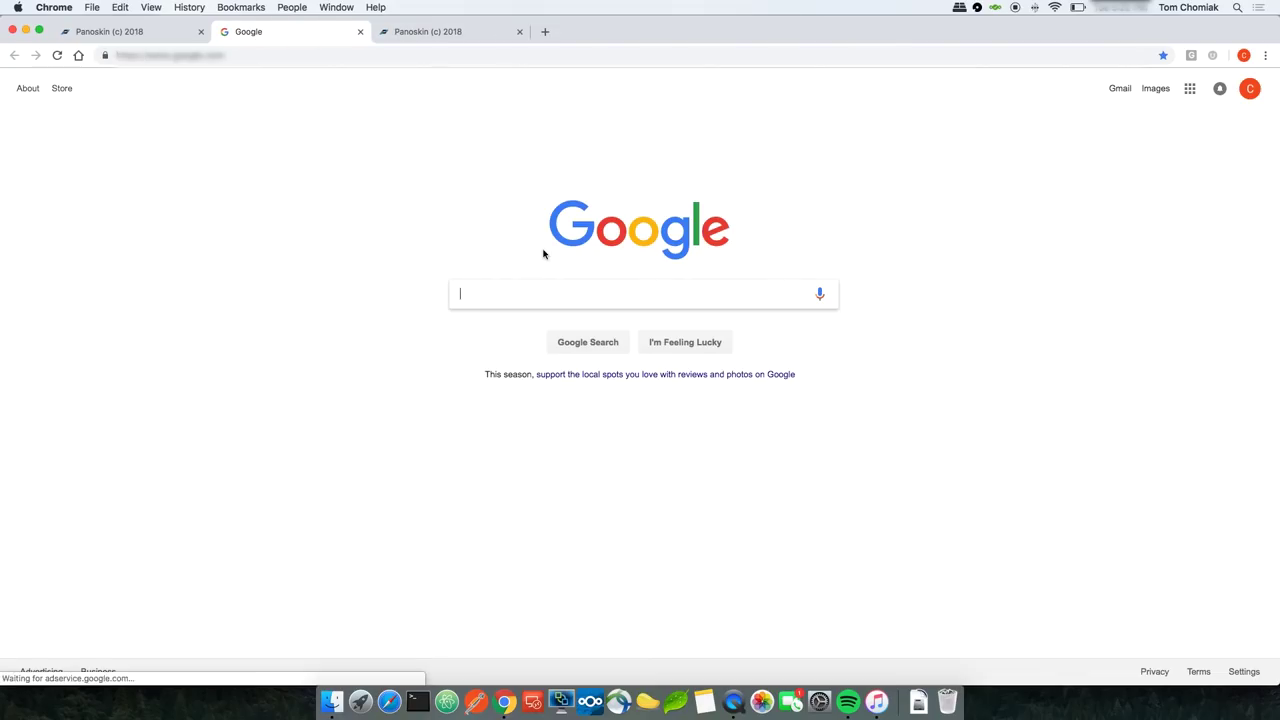
click(360, 32)
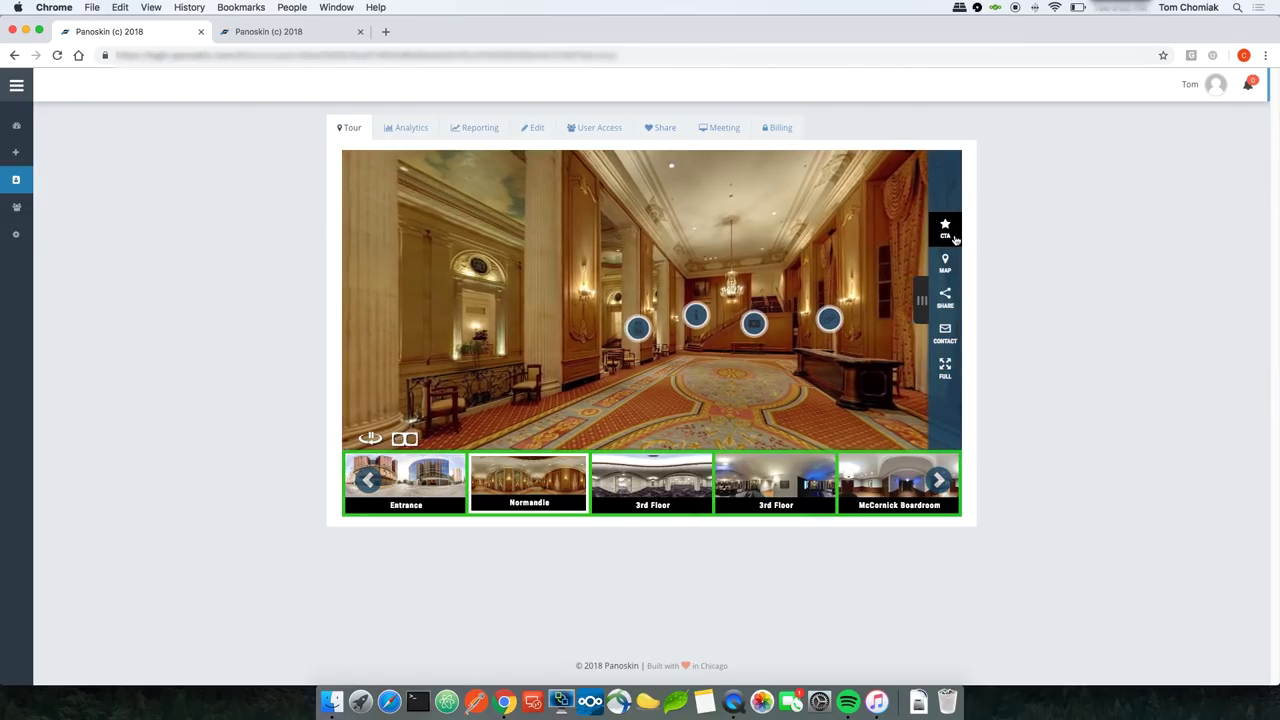
Step: Open the Hilton Chicago theme for editing at its Menu Items labels
click(532, 127)
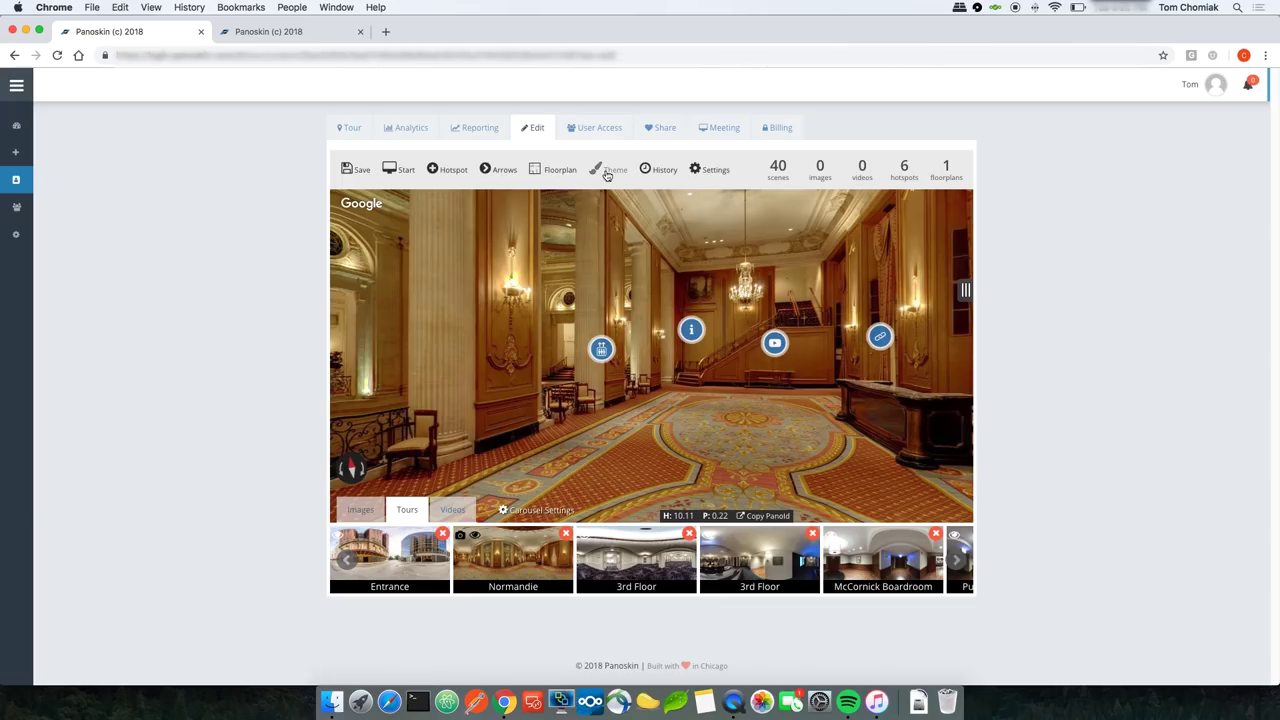
click(609, 170)
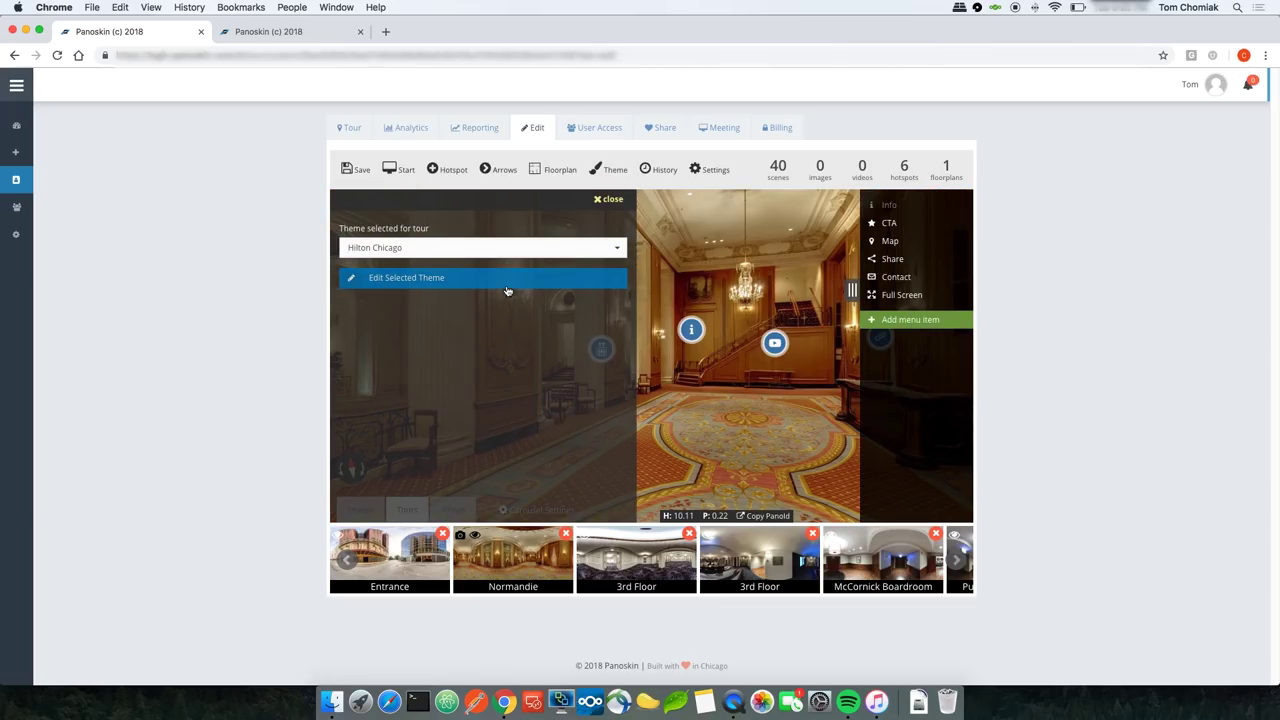
click(424, 280)
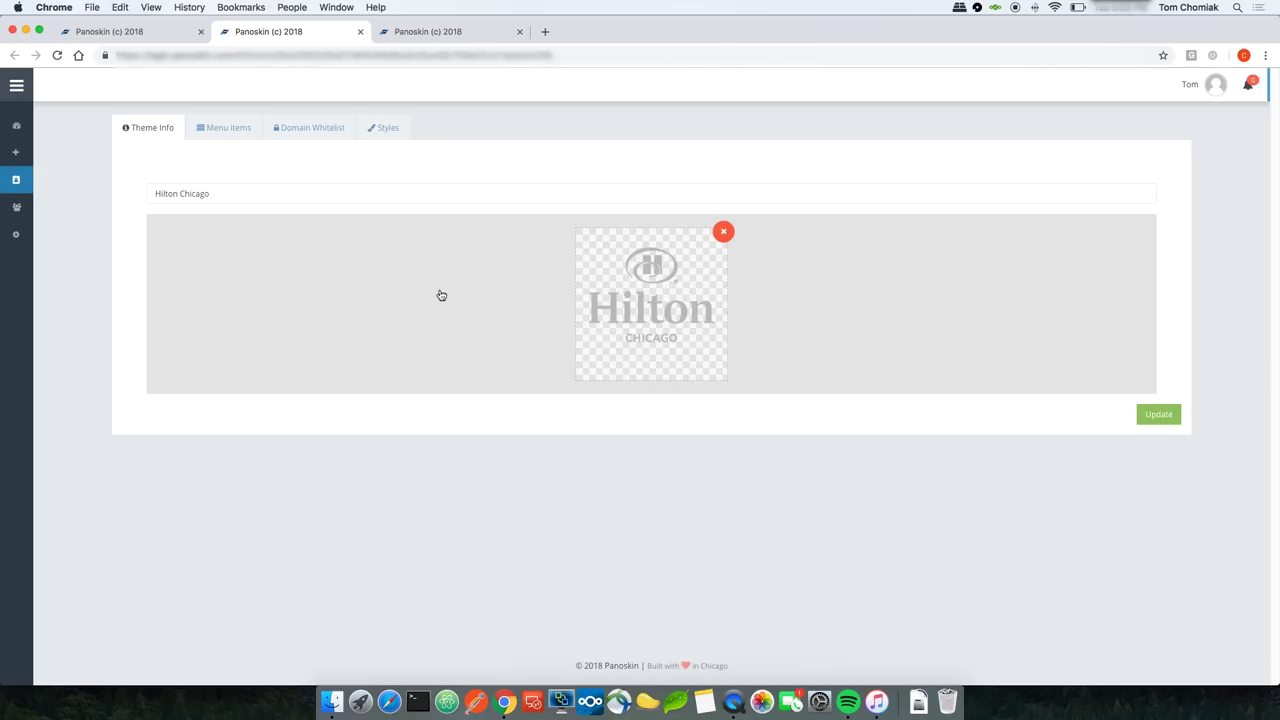
click(228, 128)
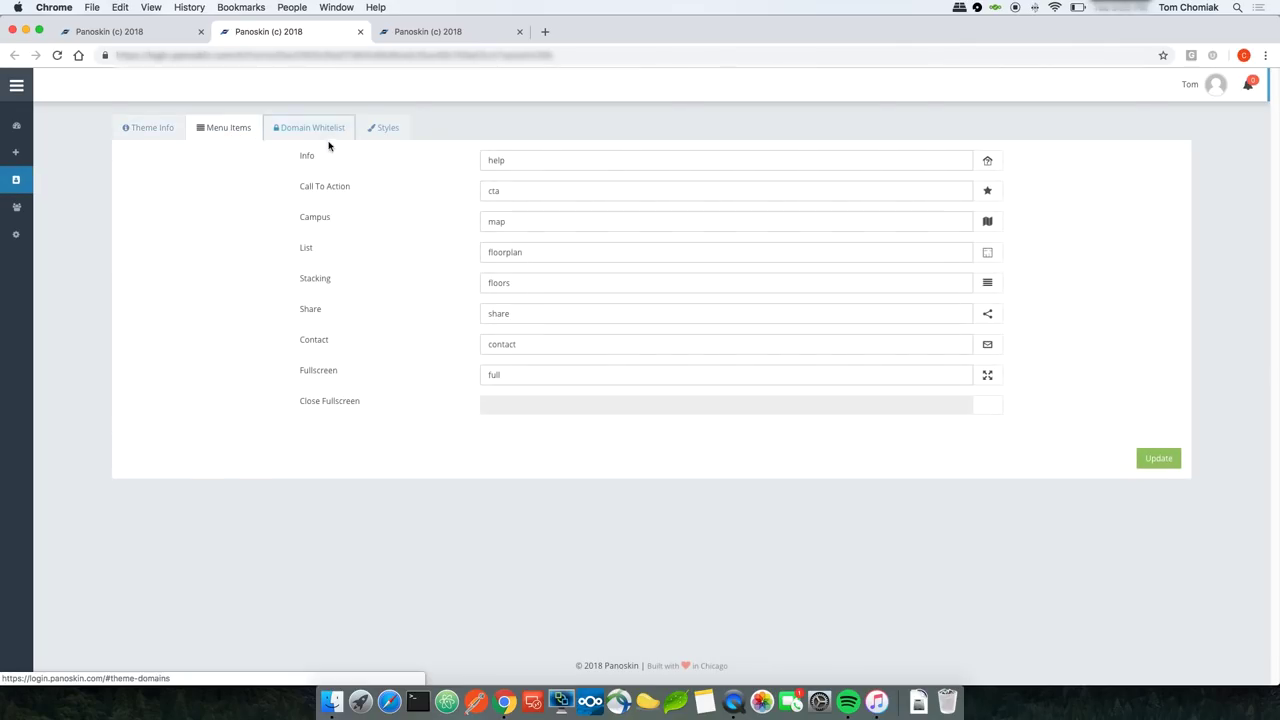
Step: Relabel Call To Action as 'sign up' with a checkmark glyphicon and update the theme
double_click(494, 191)
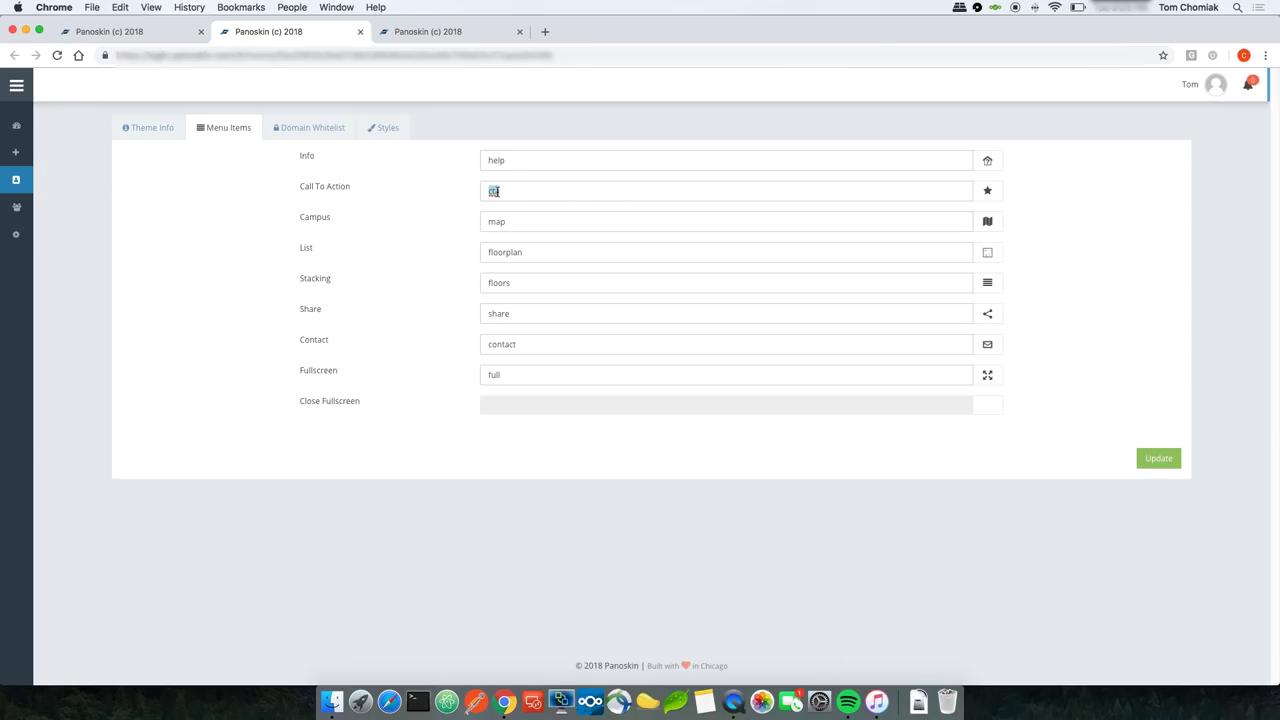
text(sign up)
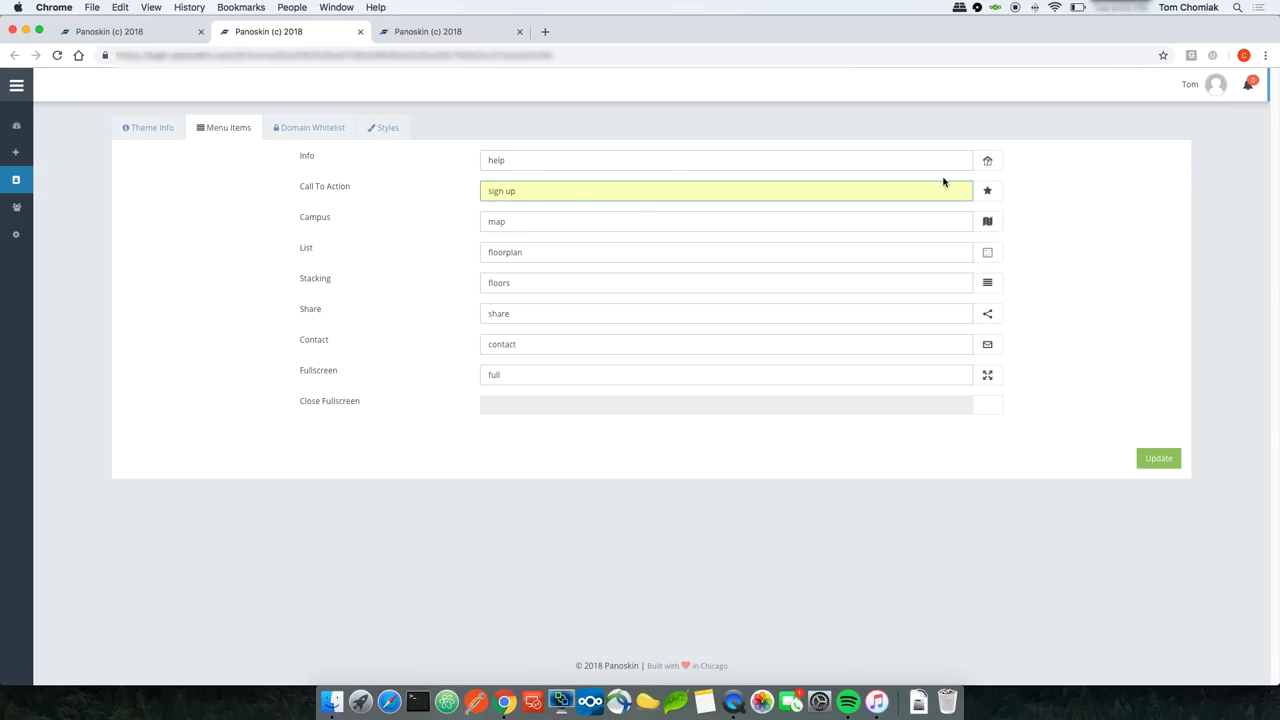
click(984, 193)
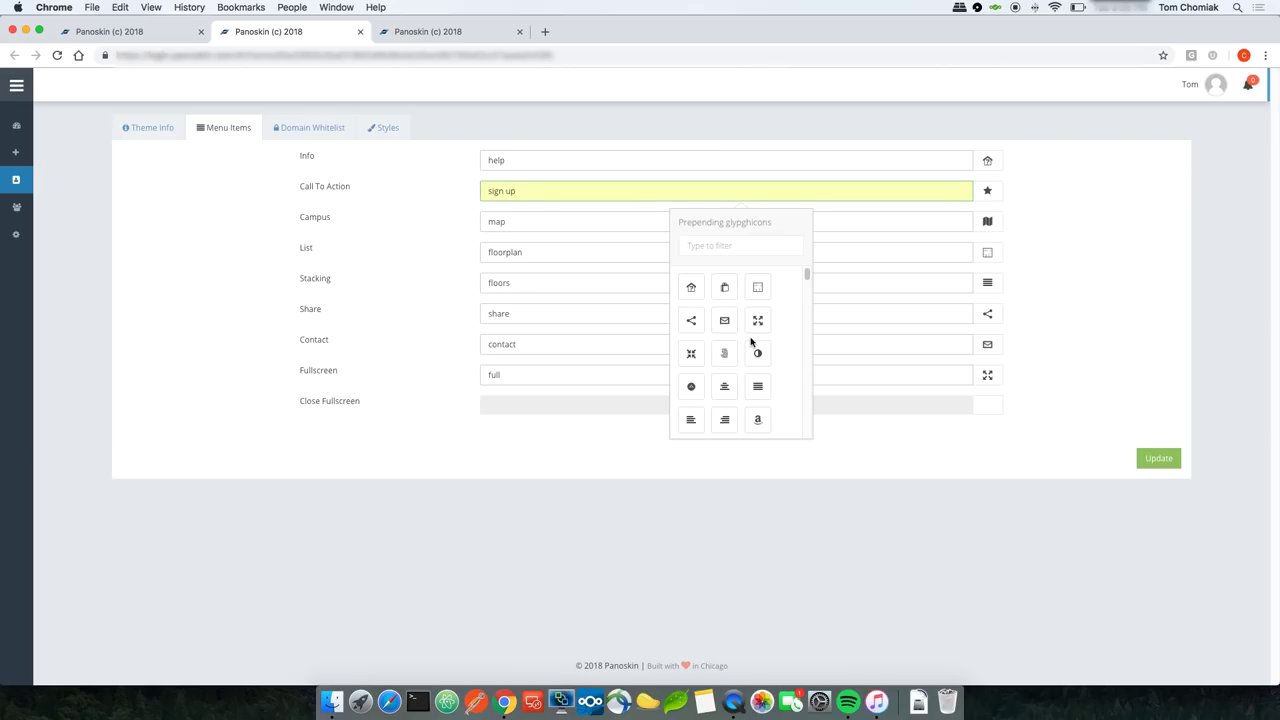
scroll(751, 342, down, 5)
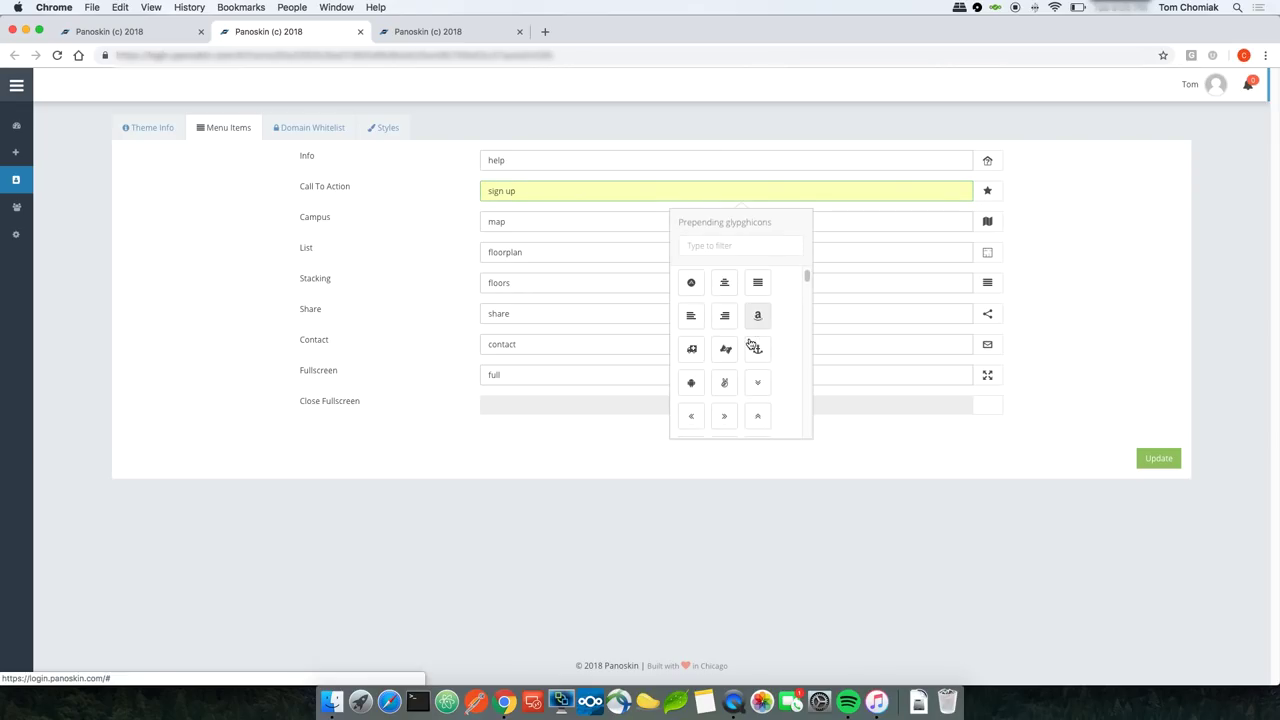
scroll(749, 343, down, 10)
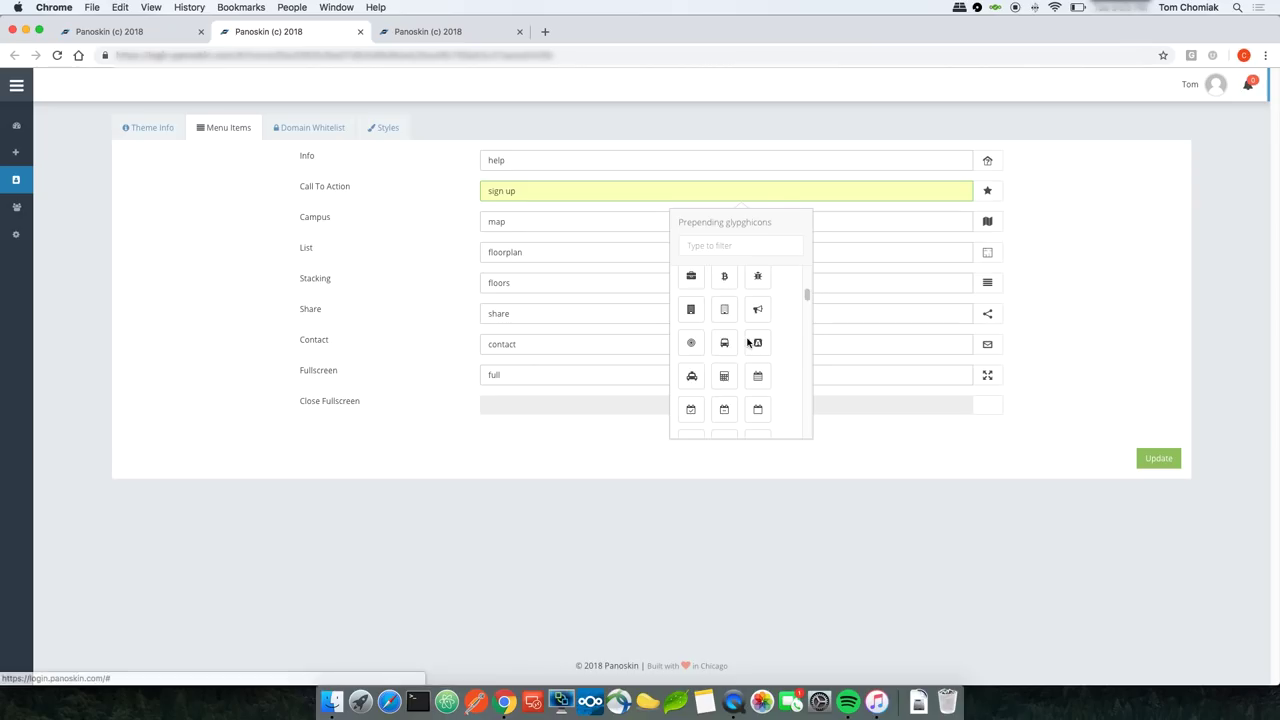
click(691, 341)
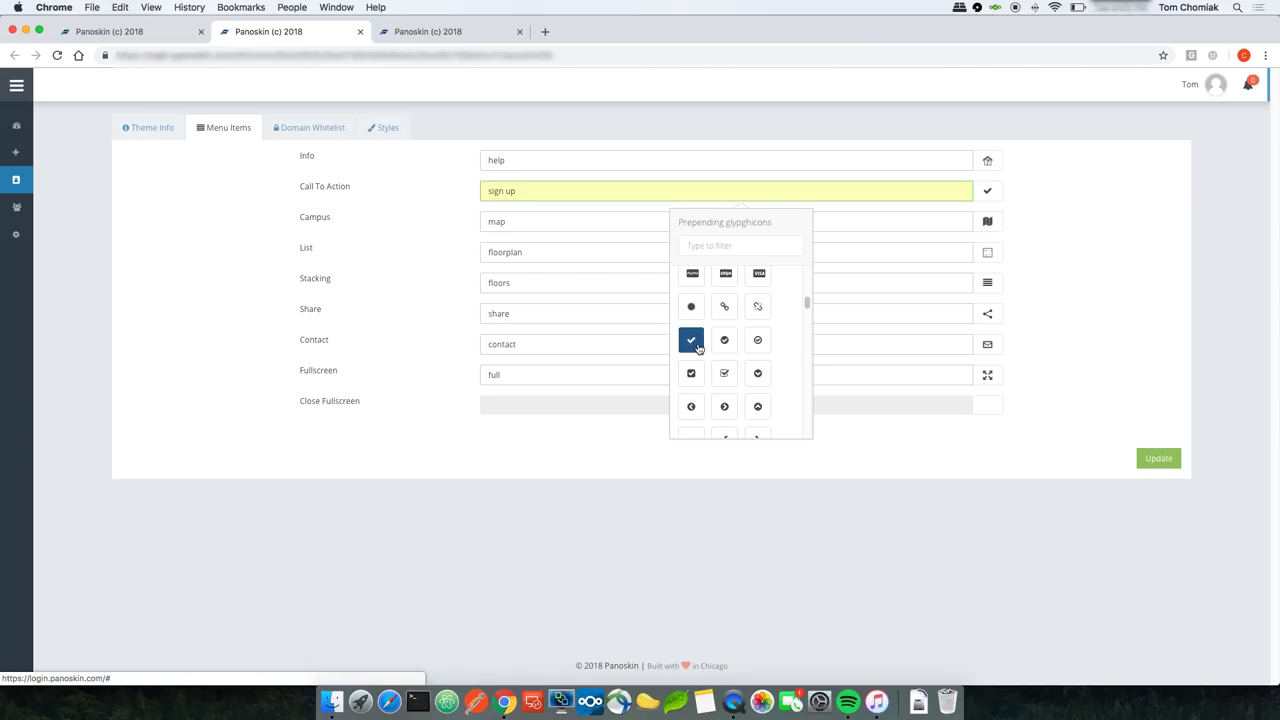
click(1155, 461)
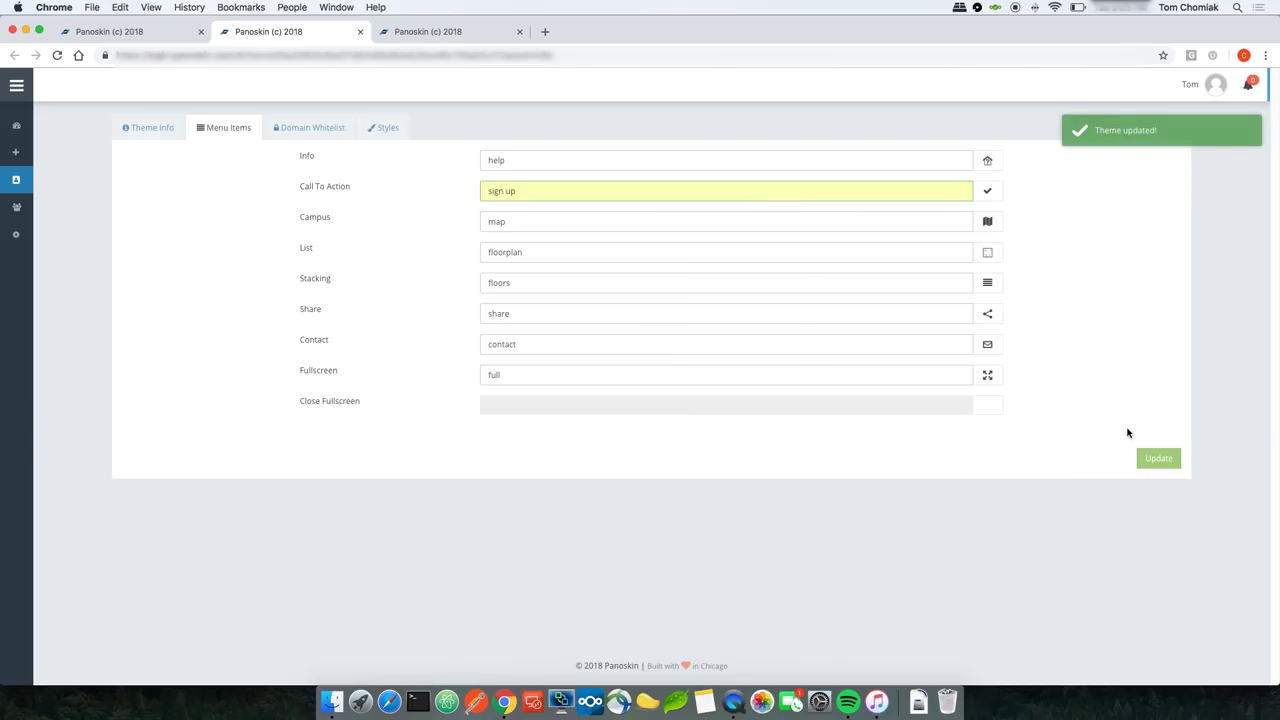
click(143, 37)
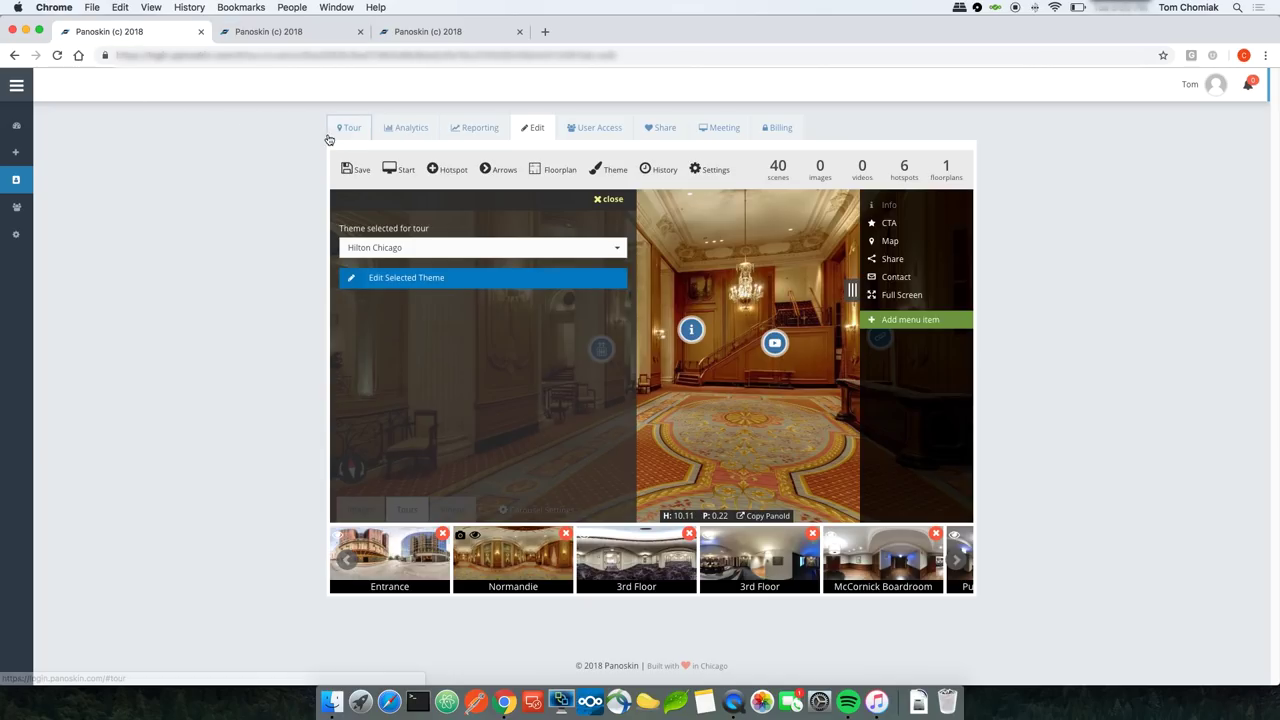
Step: Confirm in the tour preview that the checkmarked SIGN UP button opens Google, then return to Edit
click(345, 128)
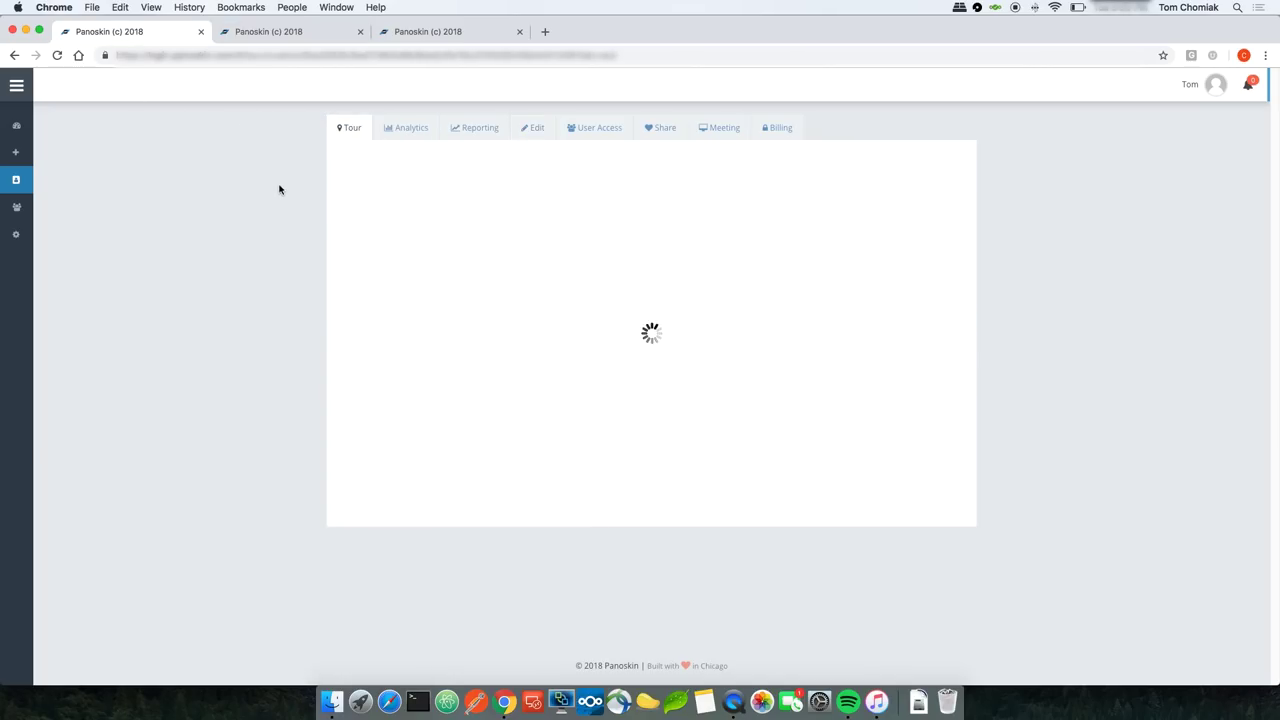
click(622, 407)
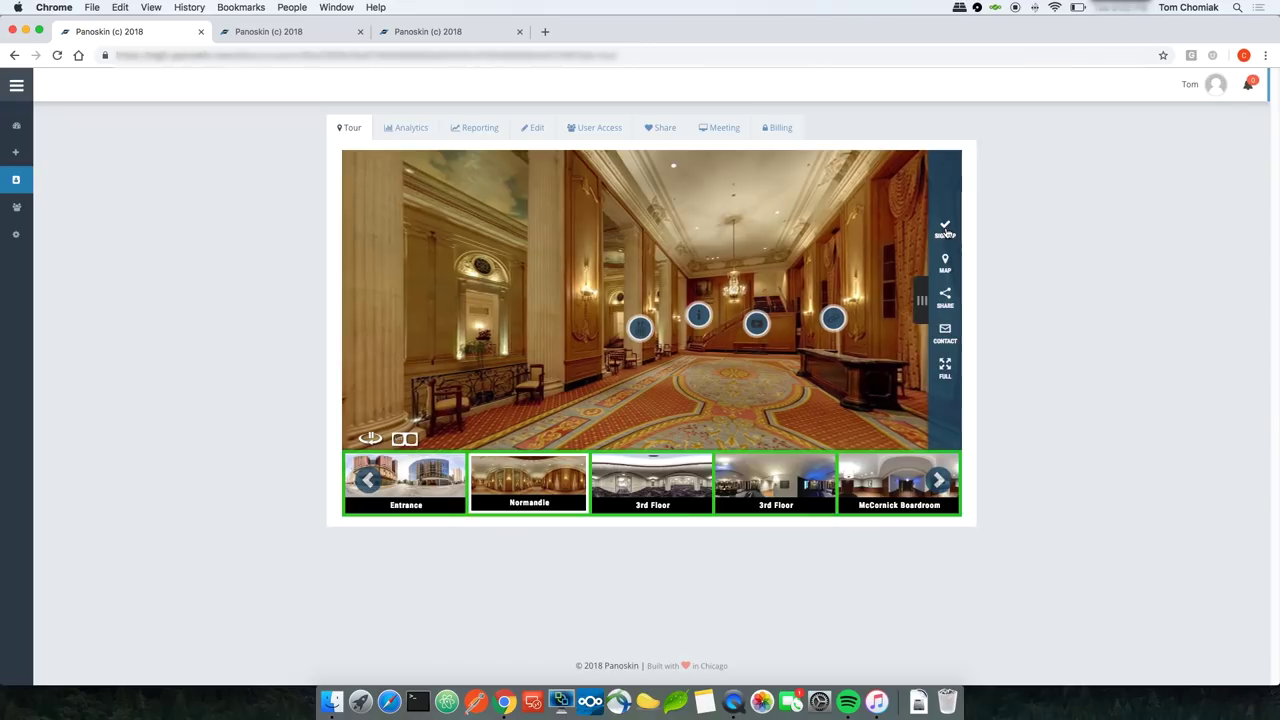
click(945, 232)
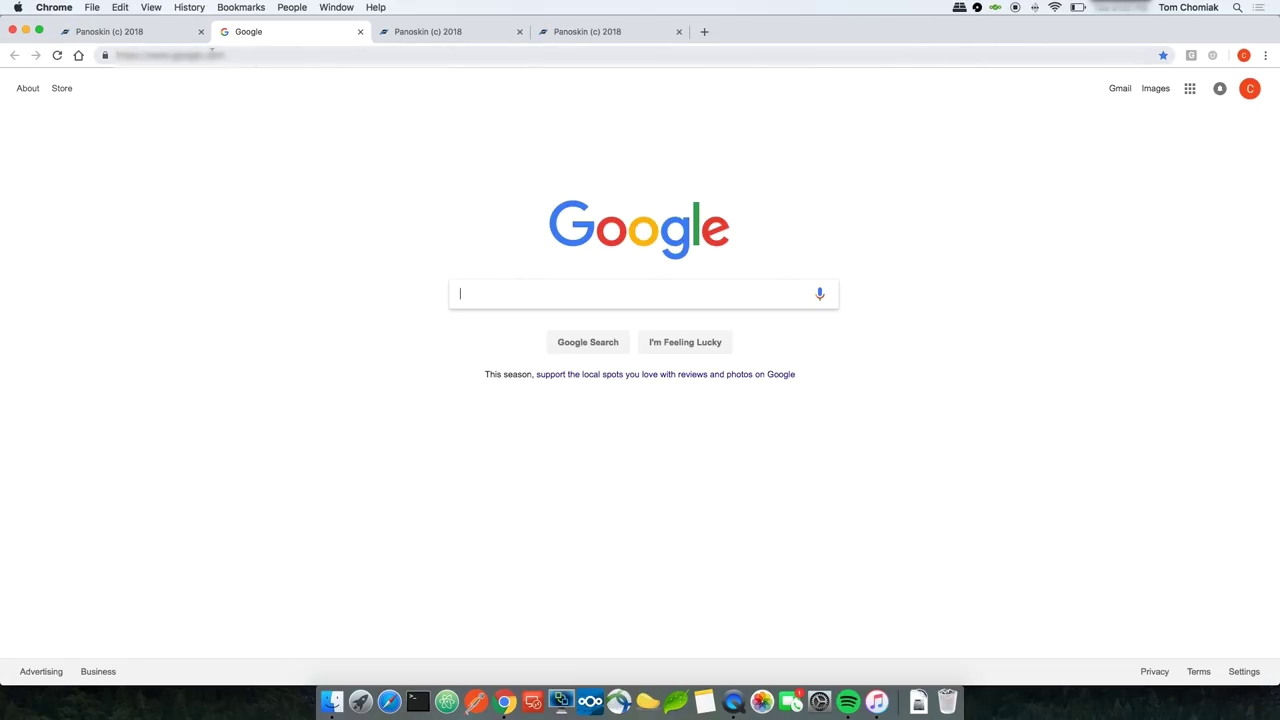
click(360, 32)
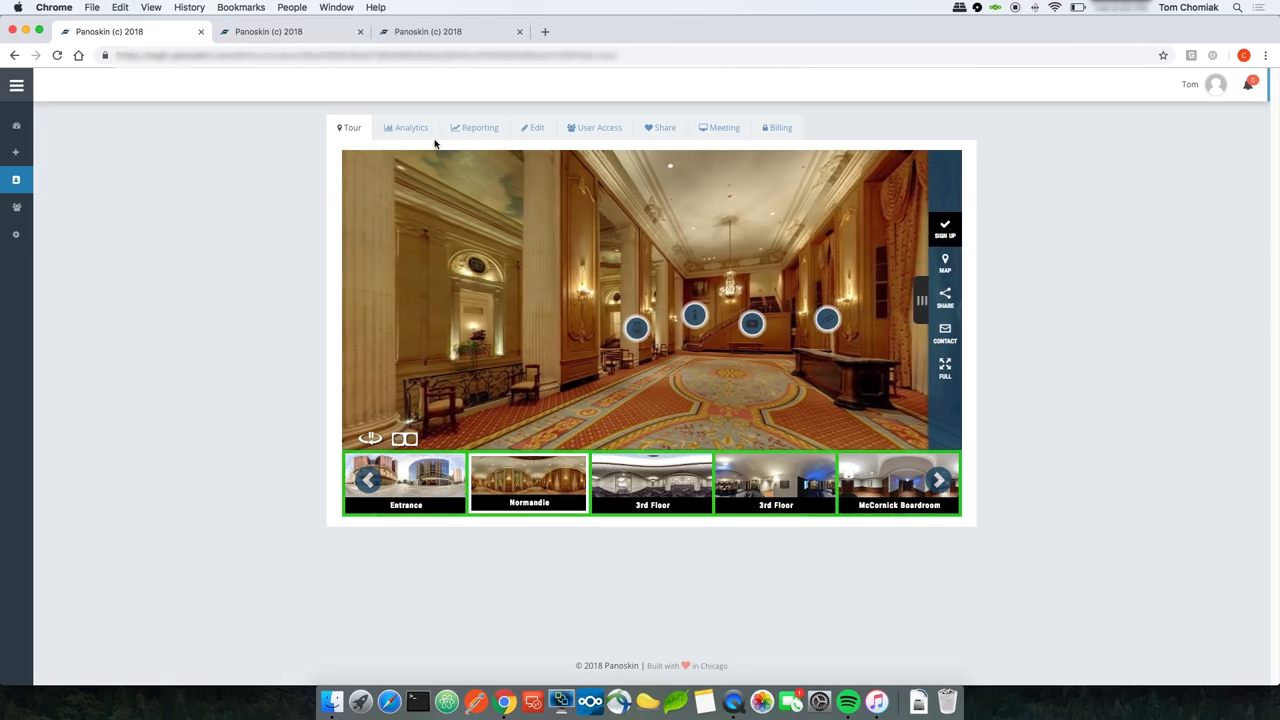
click(535, 128)
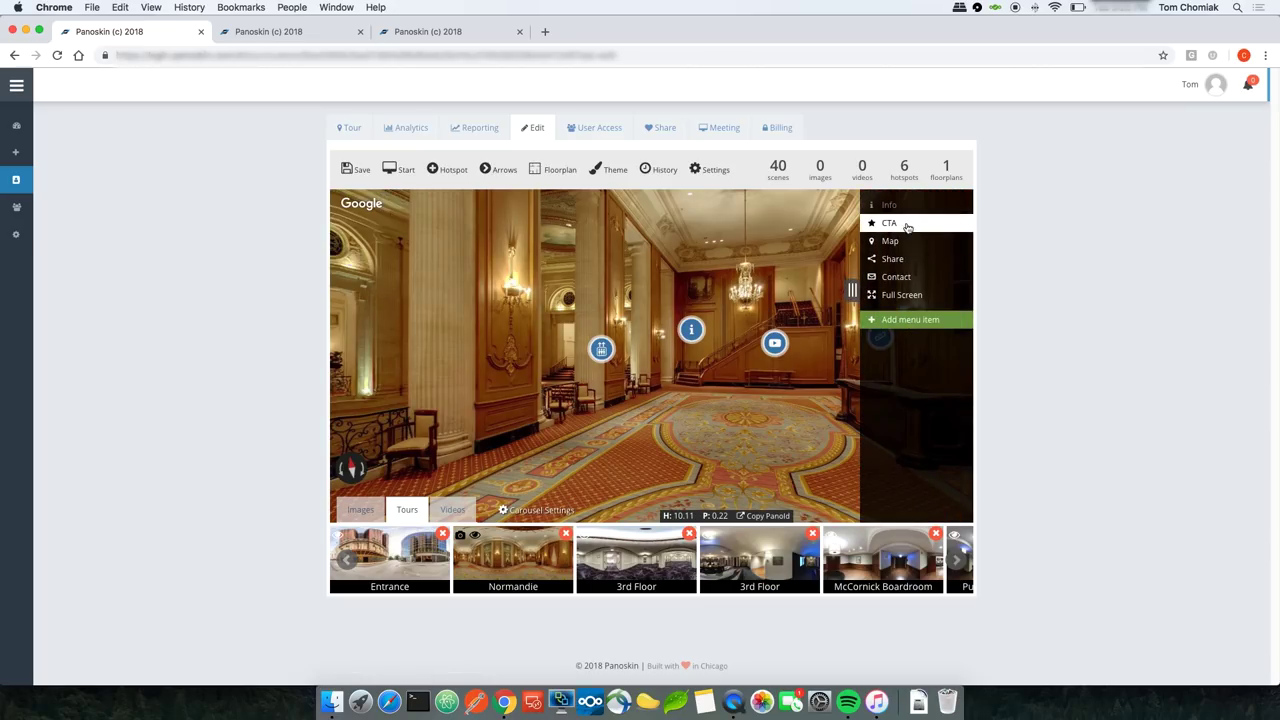
Step: Uncheck Track as conversion and Show in menu for the CTA item, and save
click(899, 224)
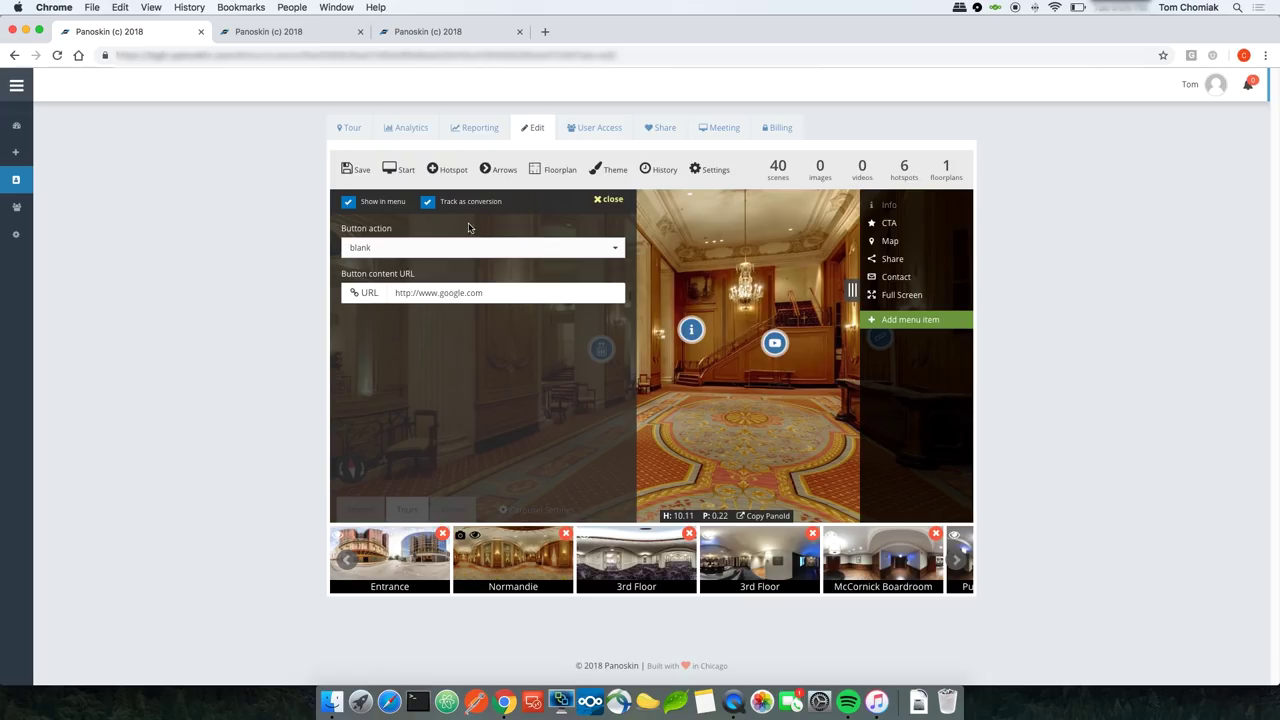
click(427, 203)
click(348, 202)
click(353, 176)
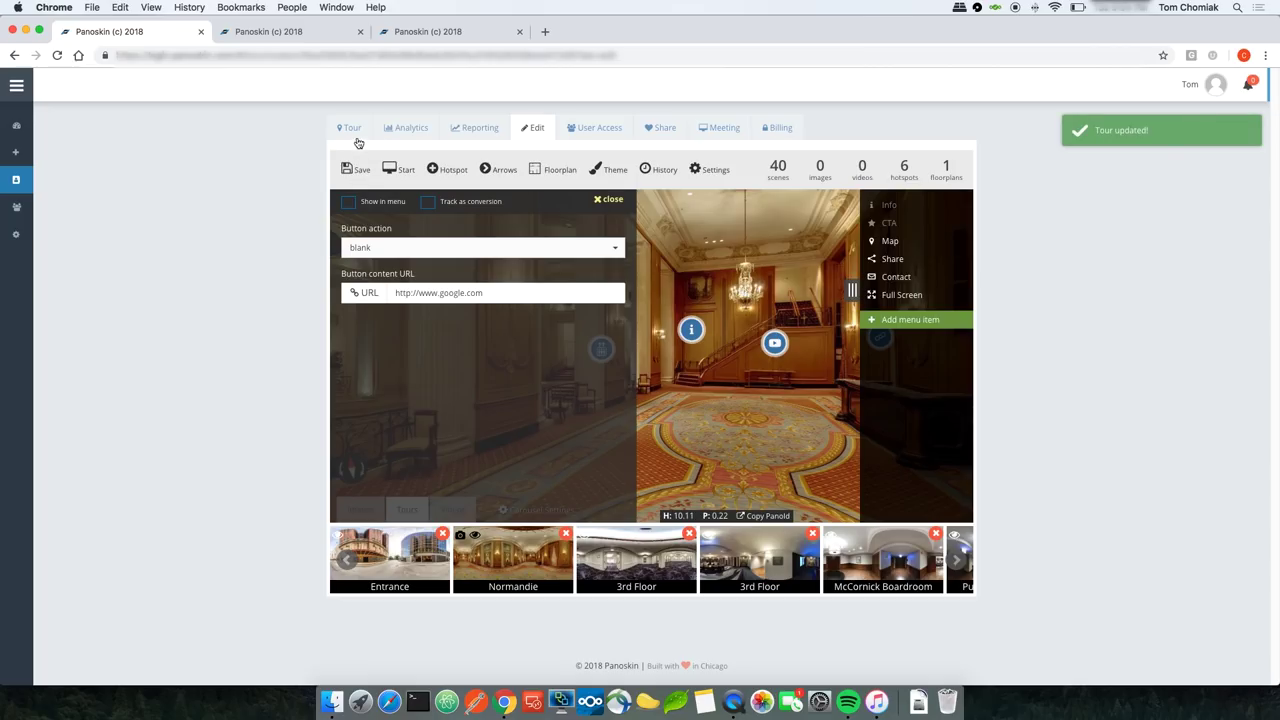
Step: Verify in the live tour that the CTA item is gone, then return to Edit
click(352, 129)
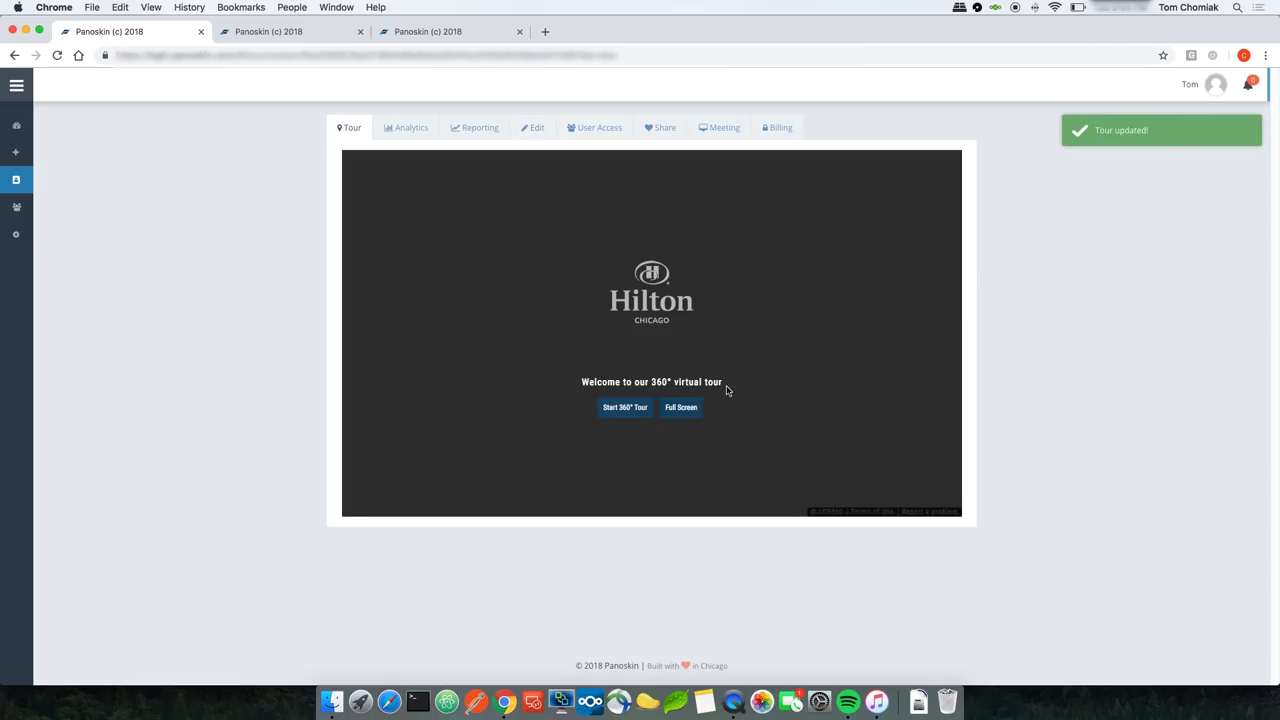
click(620, 409)
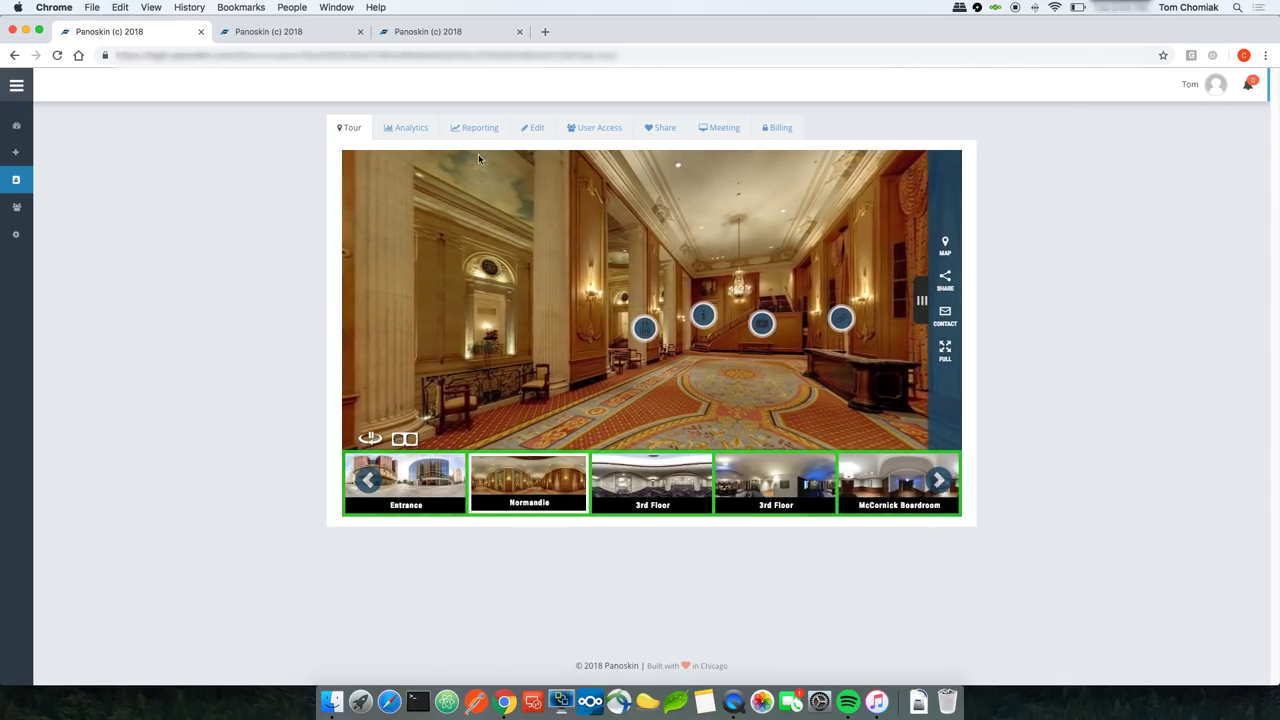
click(533, 128)
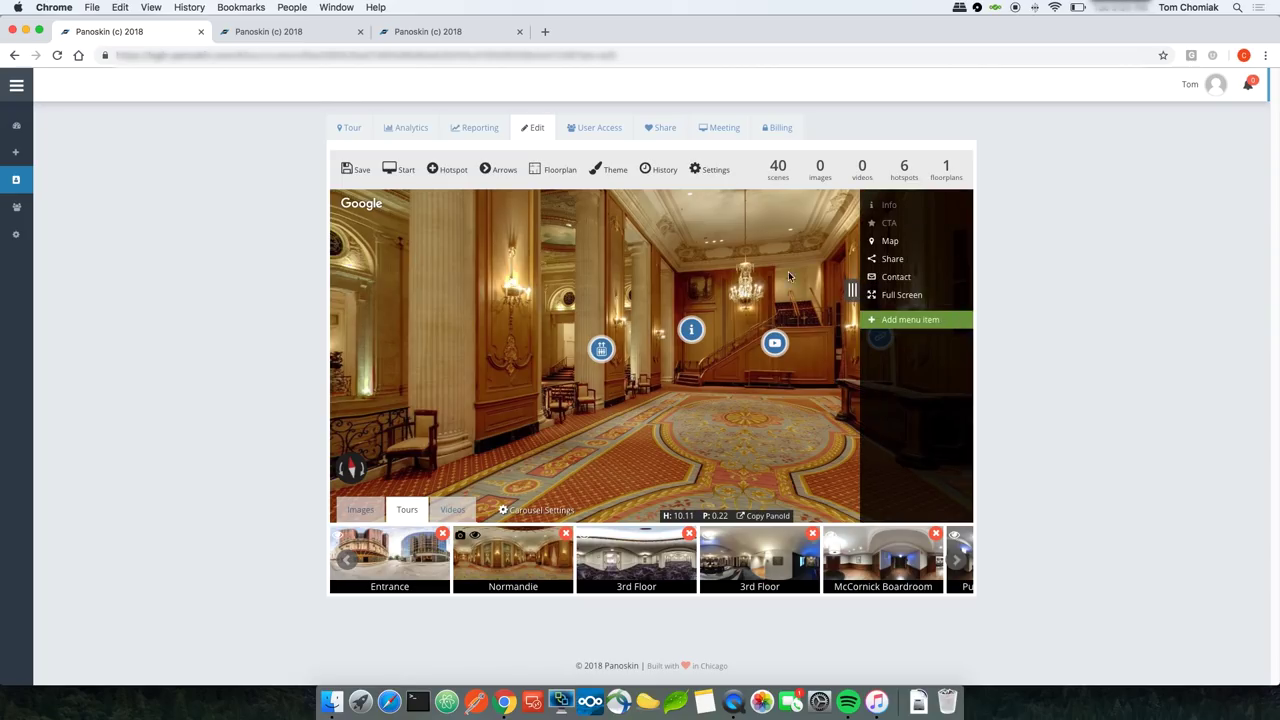
click(893, 242)
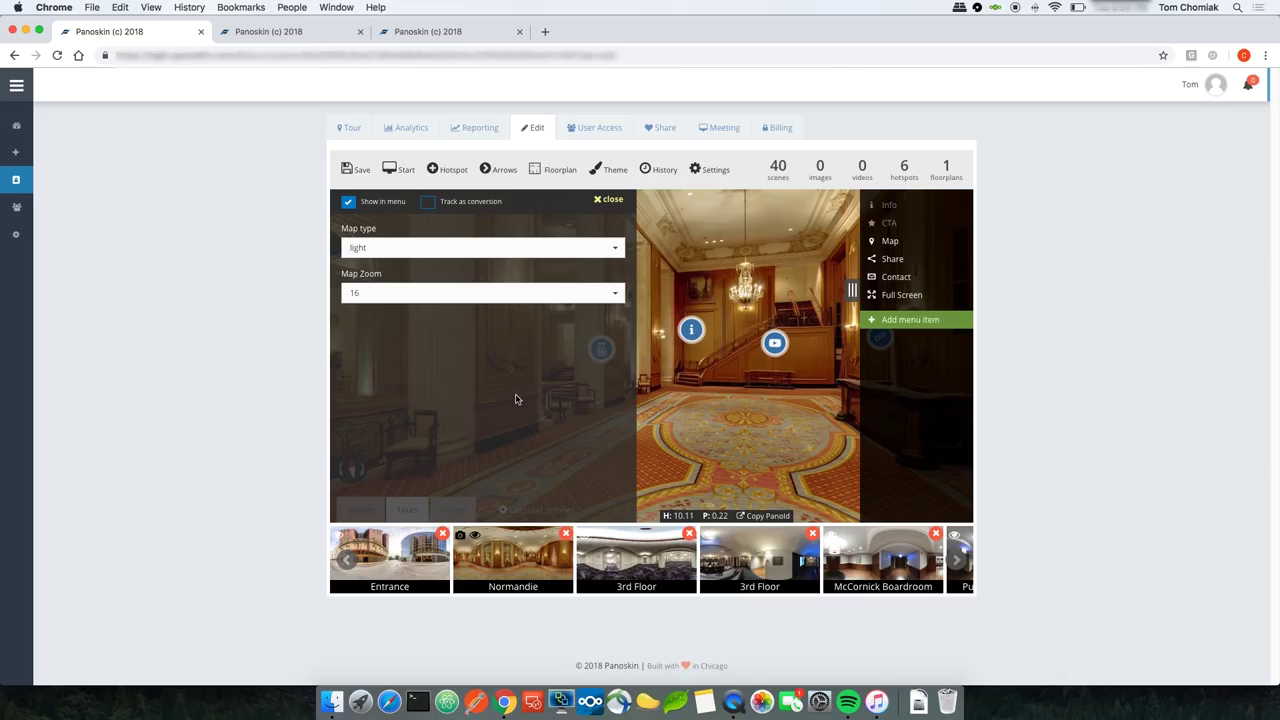
click(499, 242)
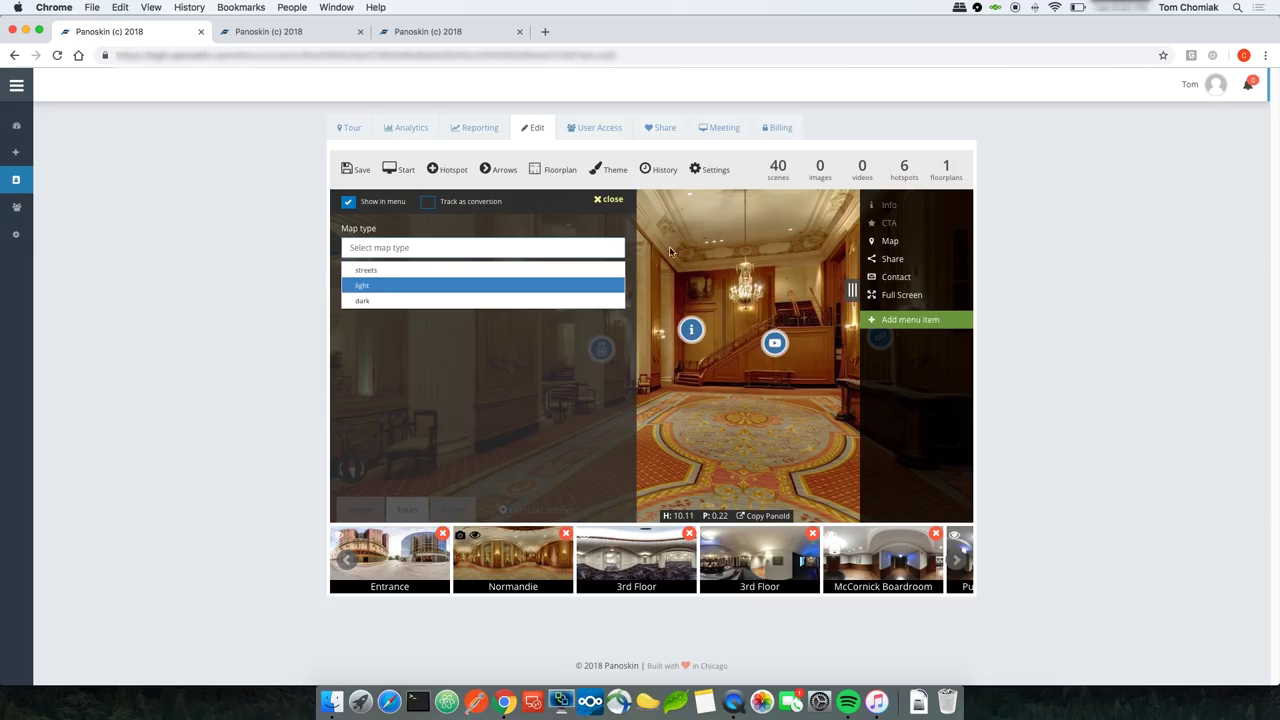
key(Return)
click(610, 200)
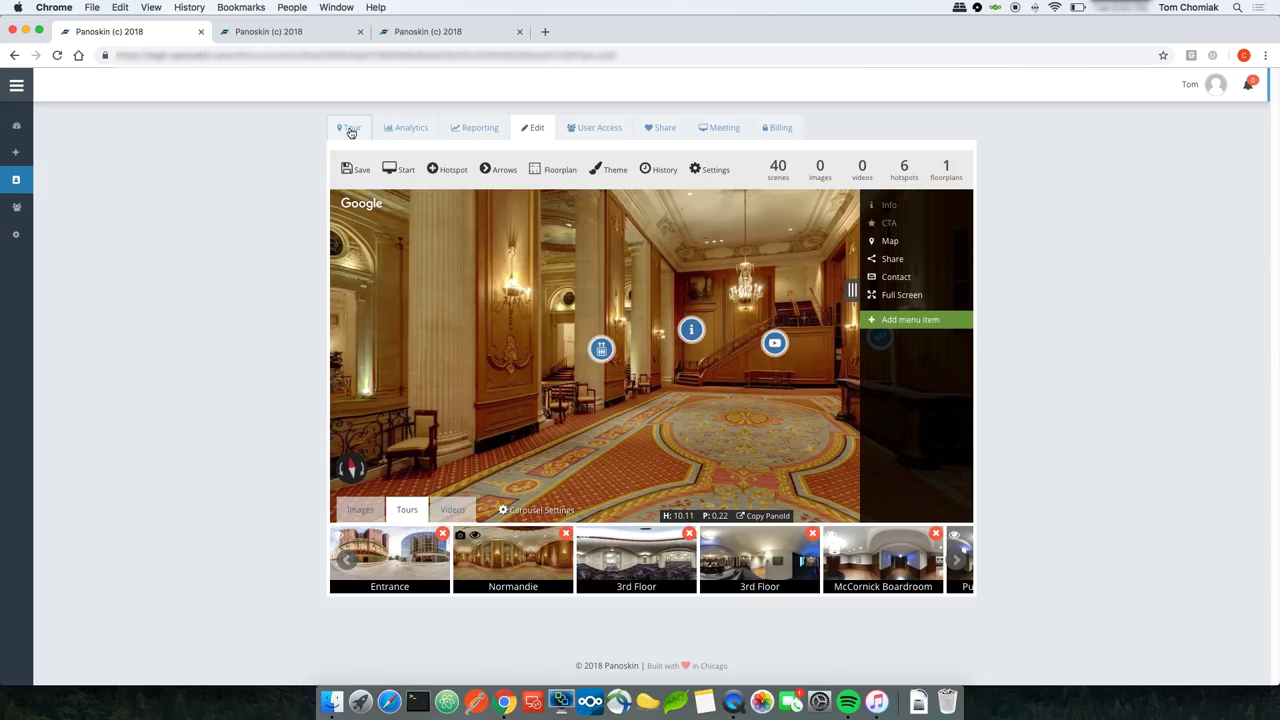
click(351, 131)
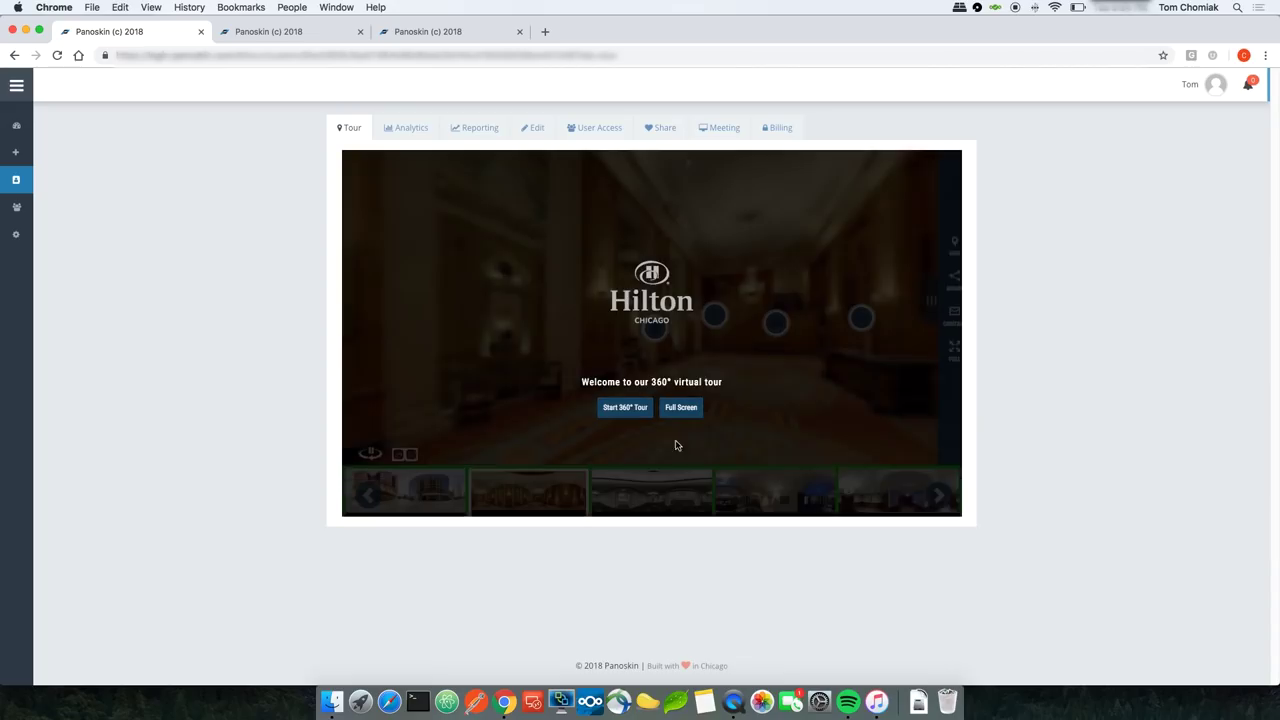
click(622, 410)
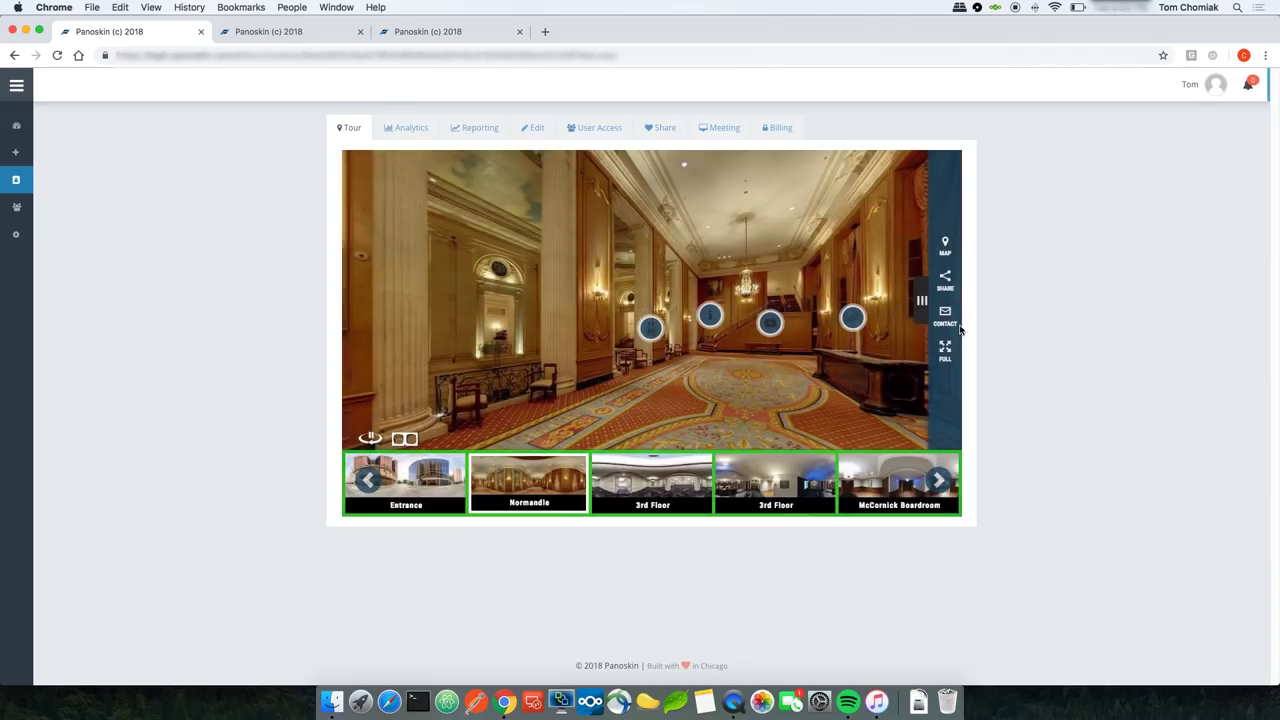
click(946, 246)
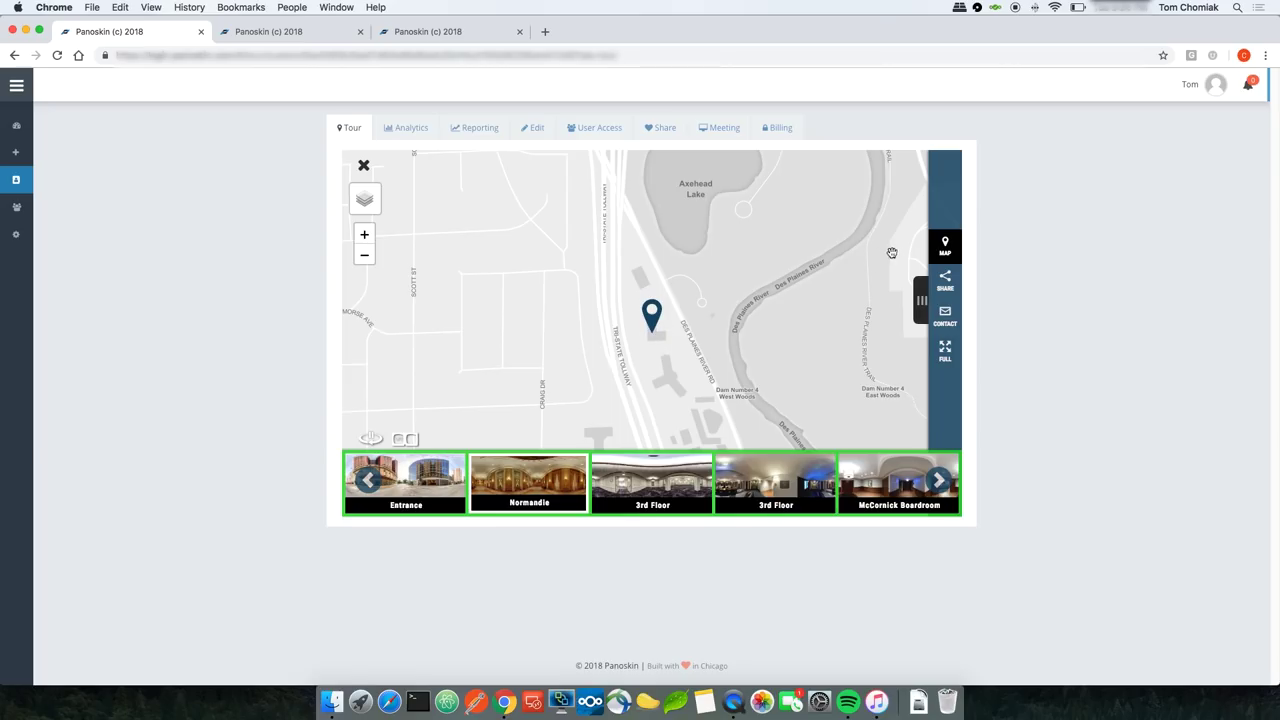
click(944, 245)
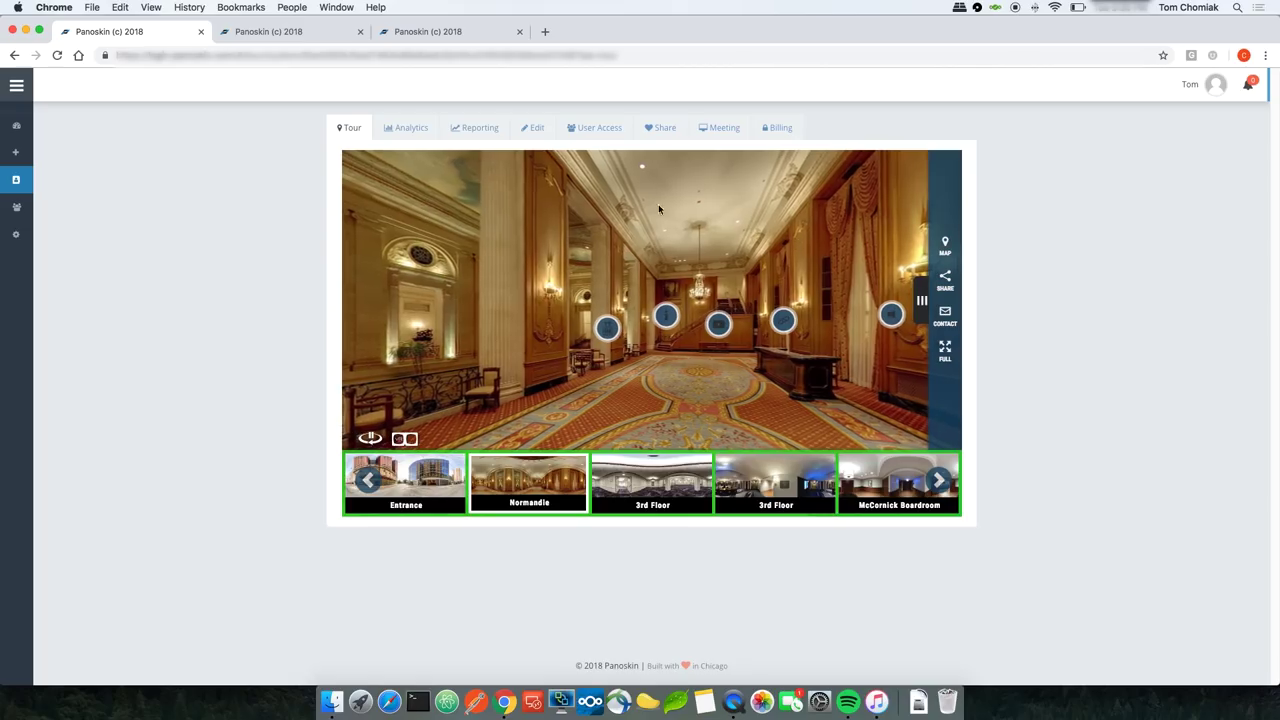
click(531, 129)
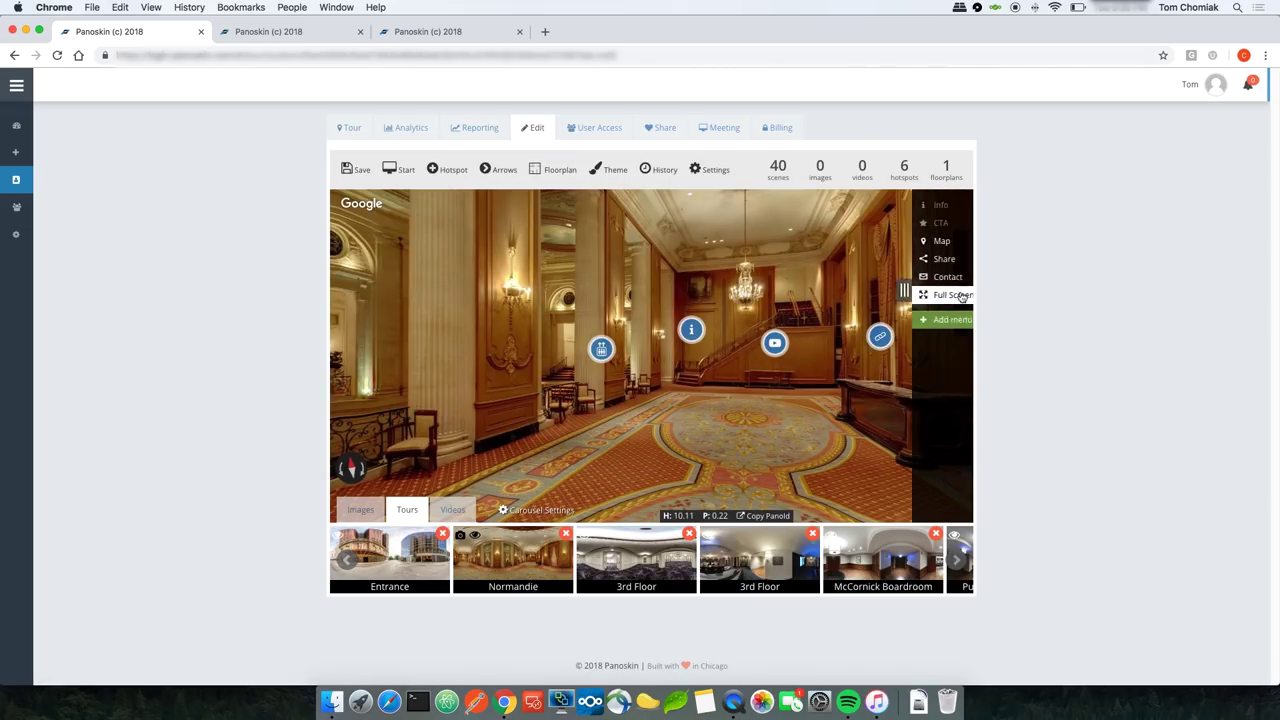
Step: Uncheck Show in menu for the Map item and save
click(963, 292)
click(893, 243)
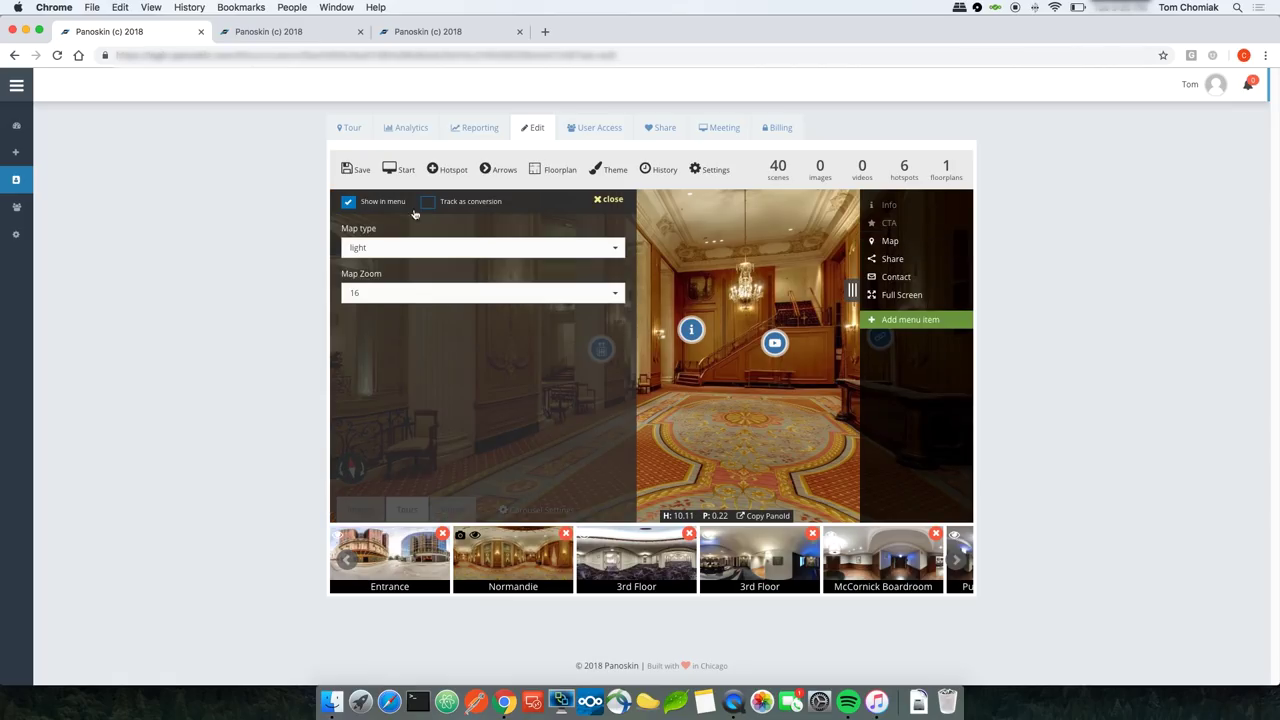
click(350, 203)
click(356, 169)
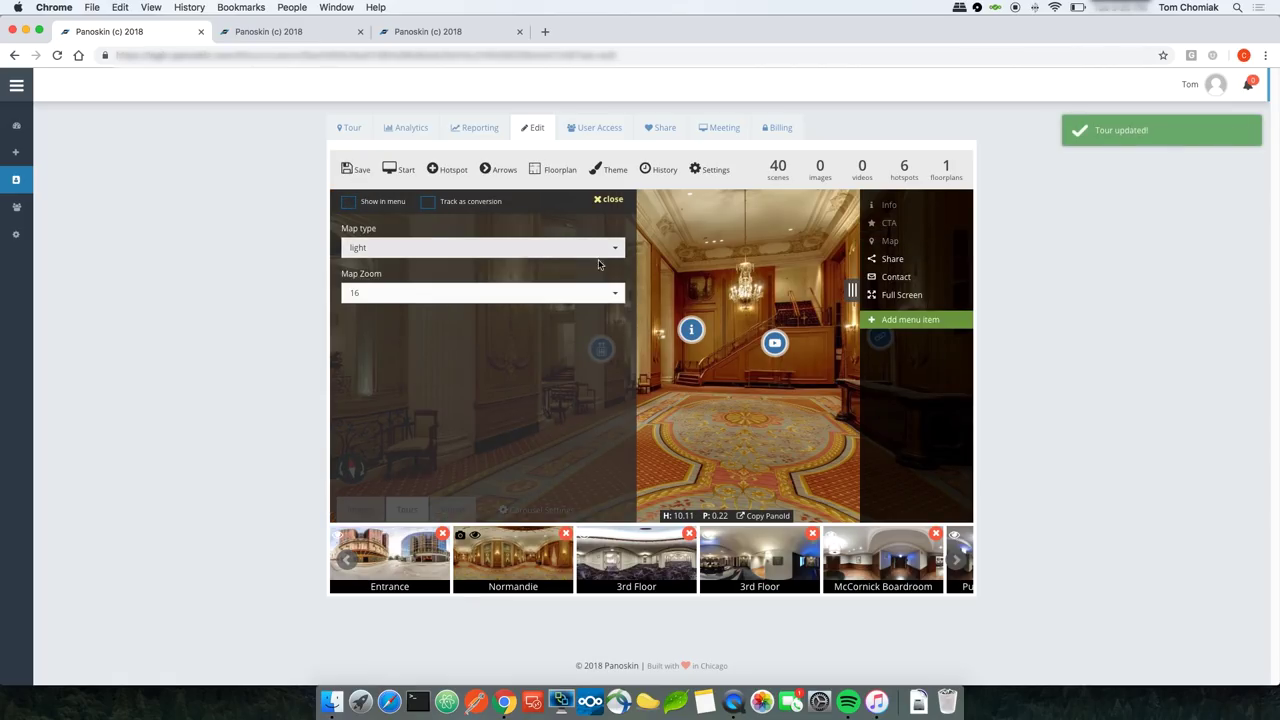
Step: Verify in the live tour that only Share, Contact and Full Screen remain
click(348, 130)
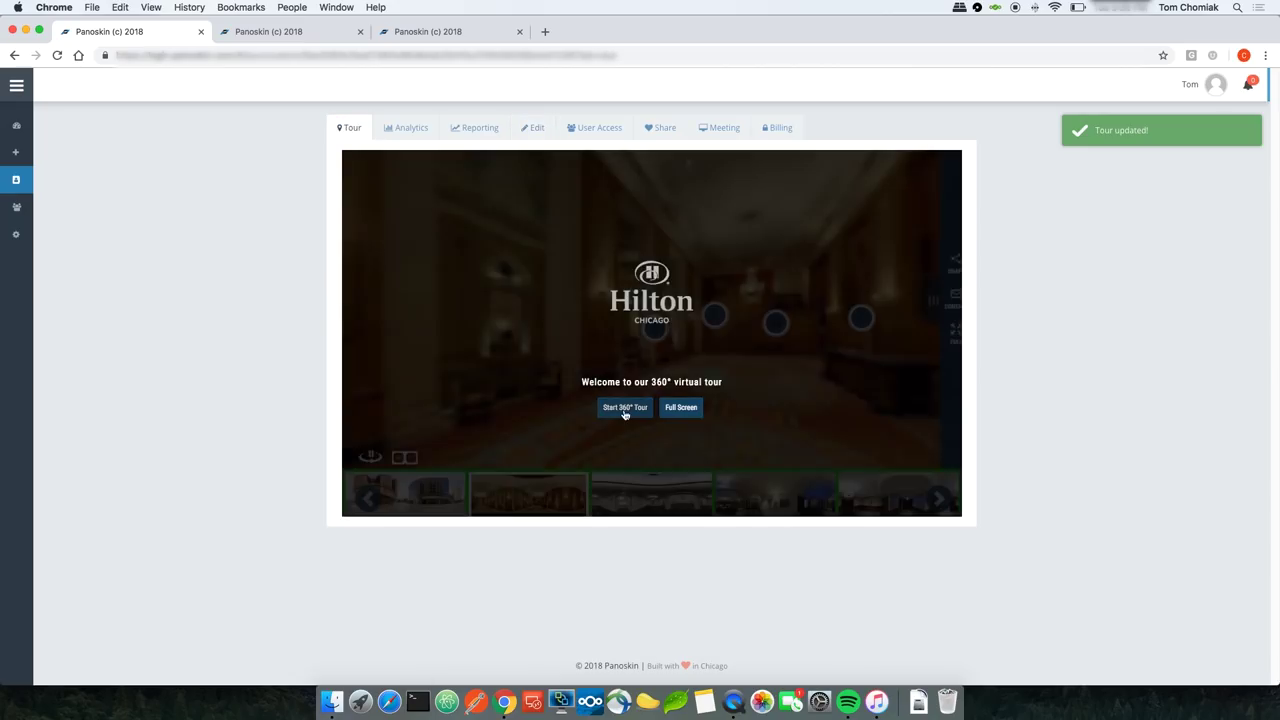
click(624, 410)
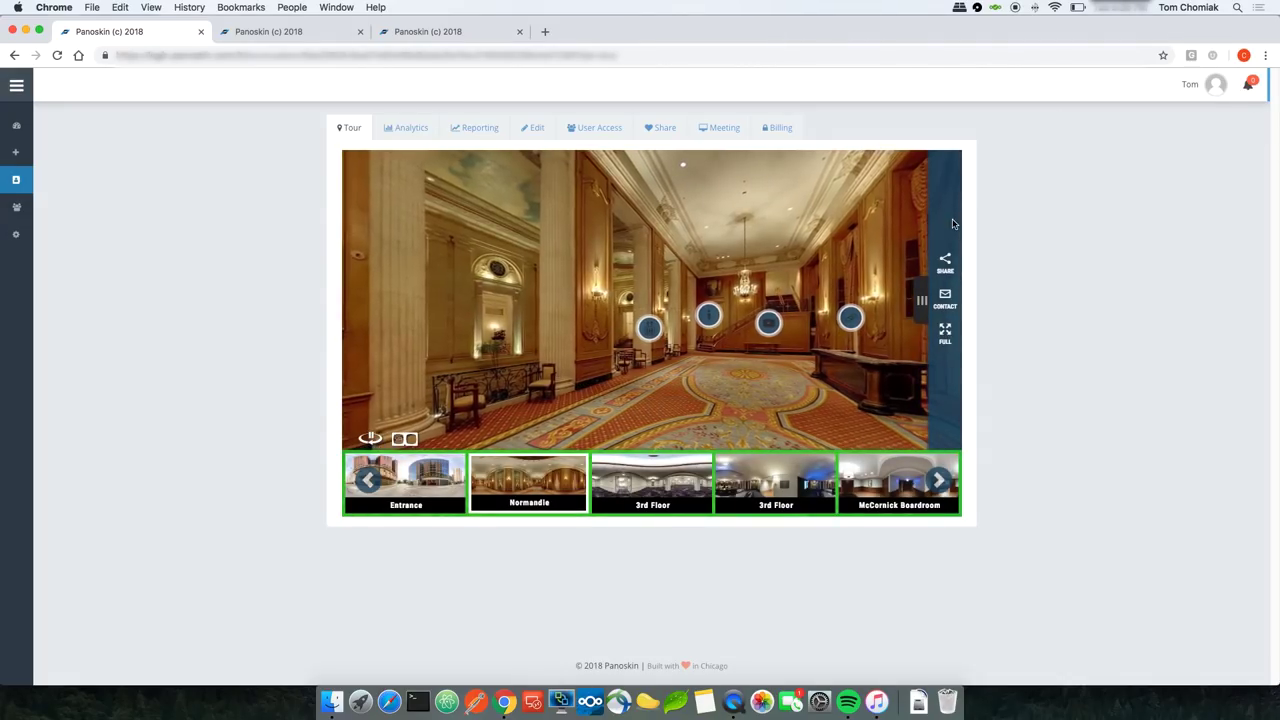
click(524, 133)
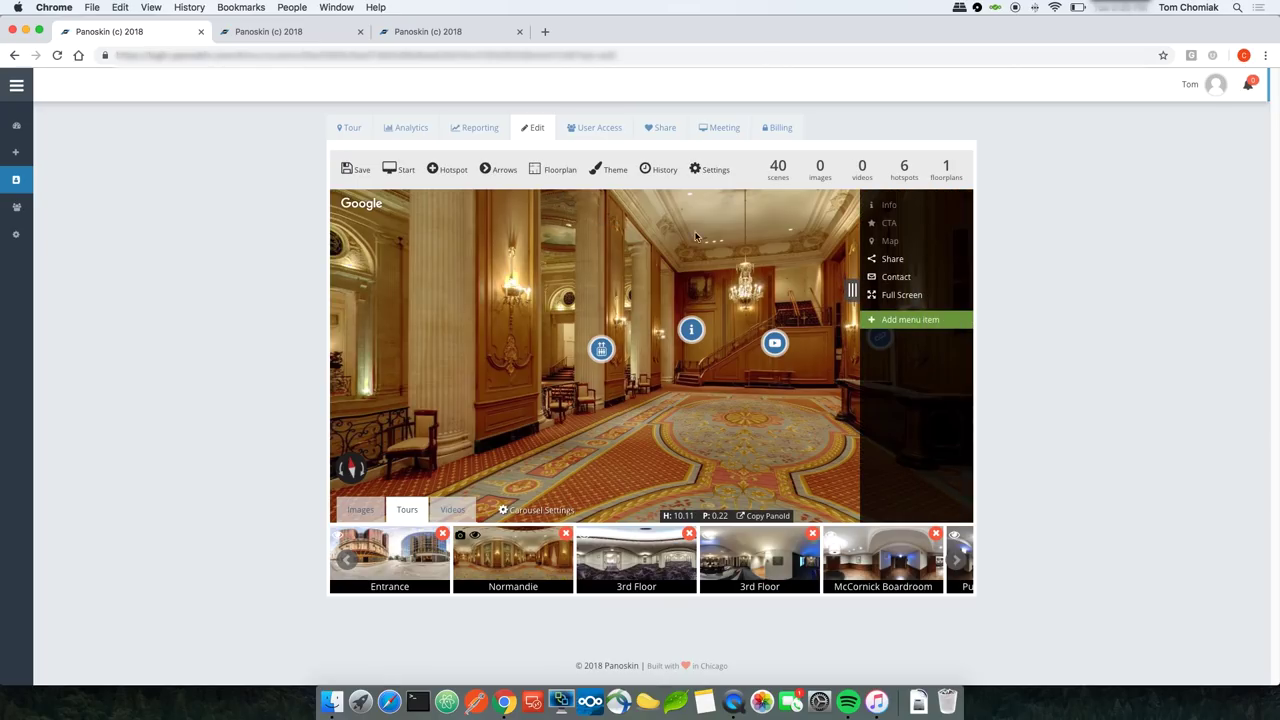
click(900, 261)
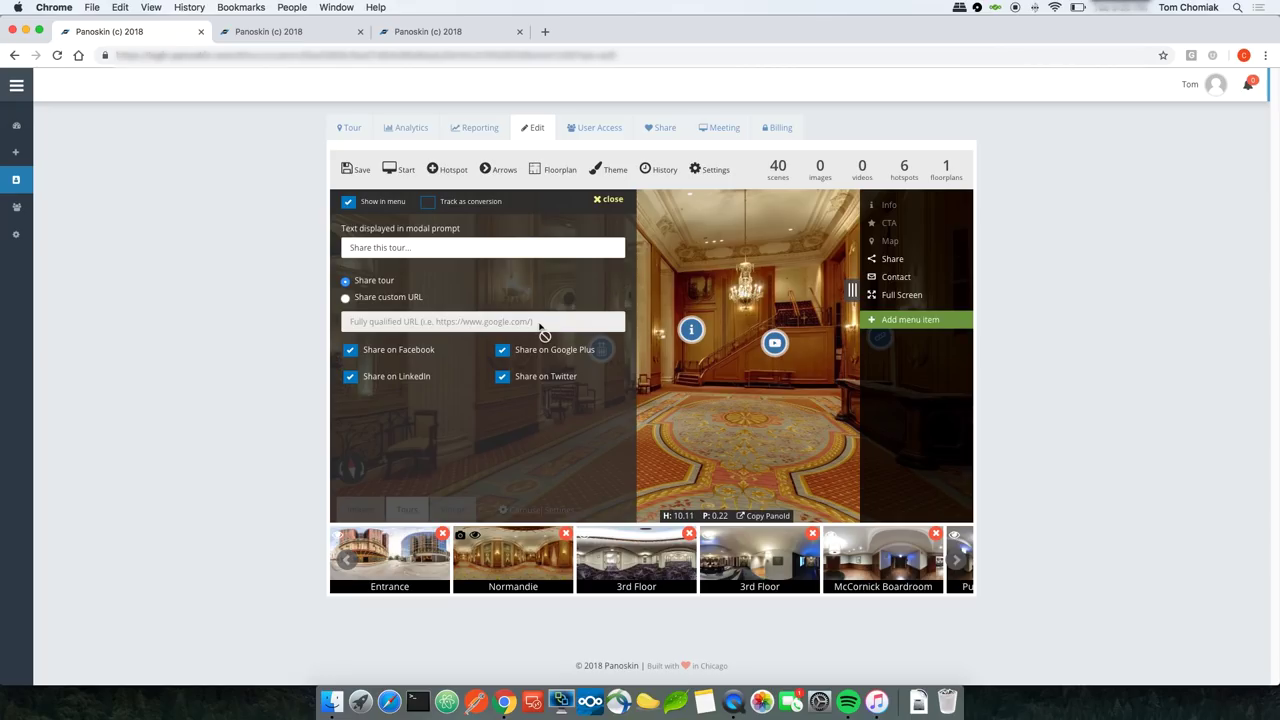
triple_click(393, 249)
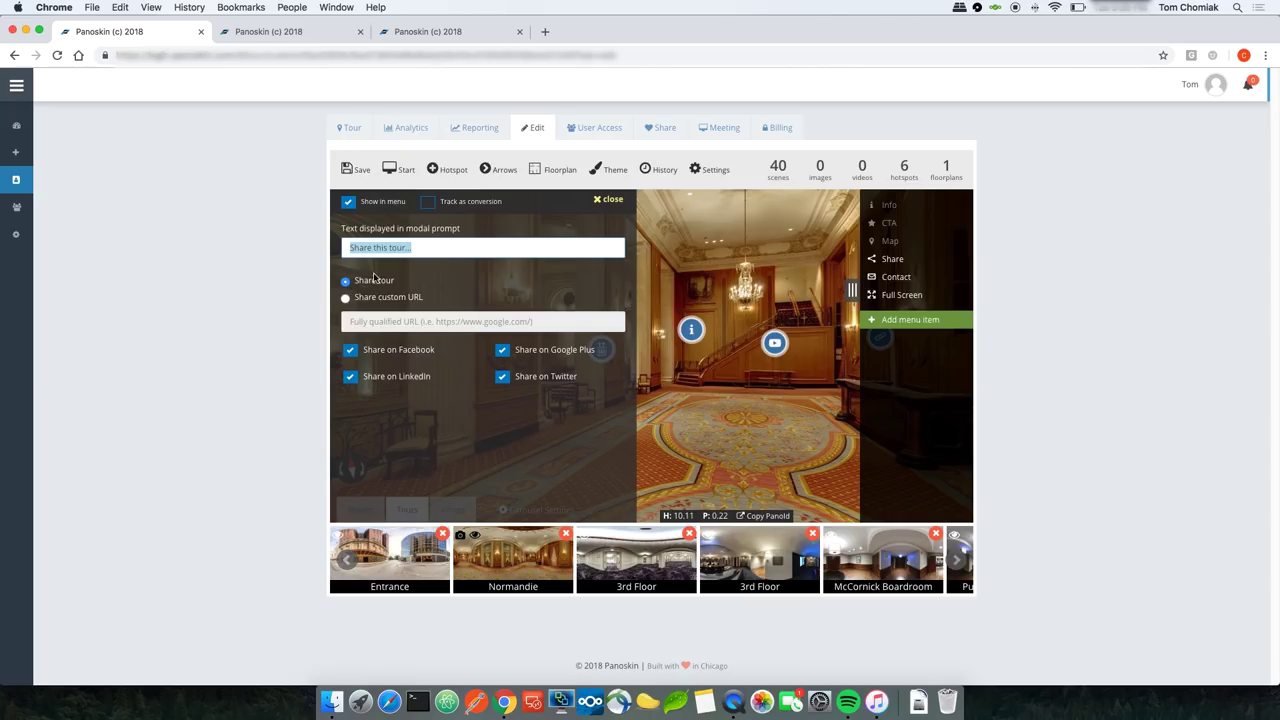
click(392, 272)
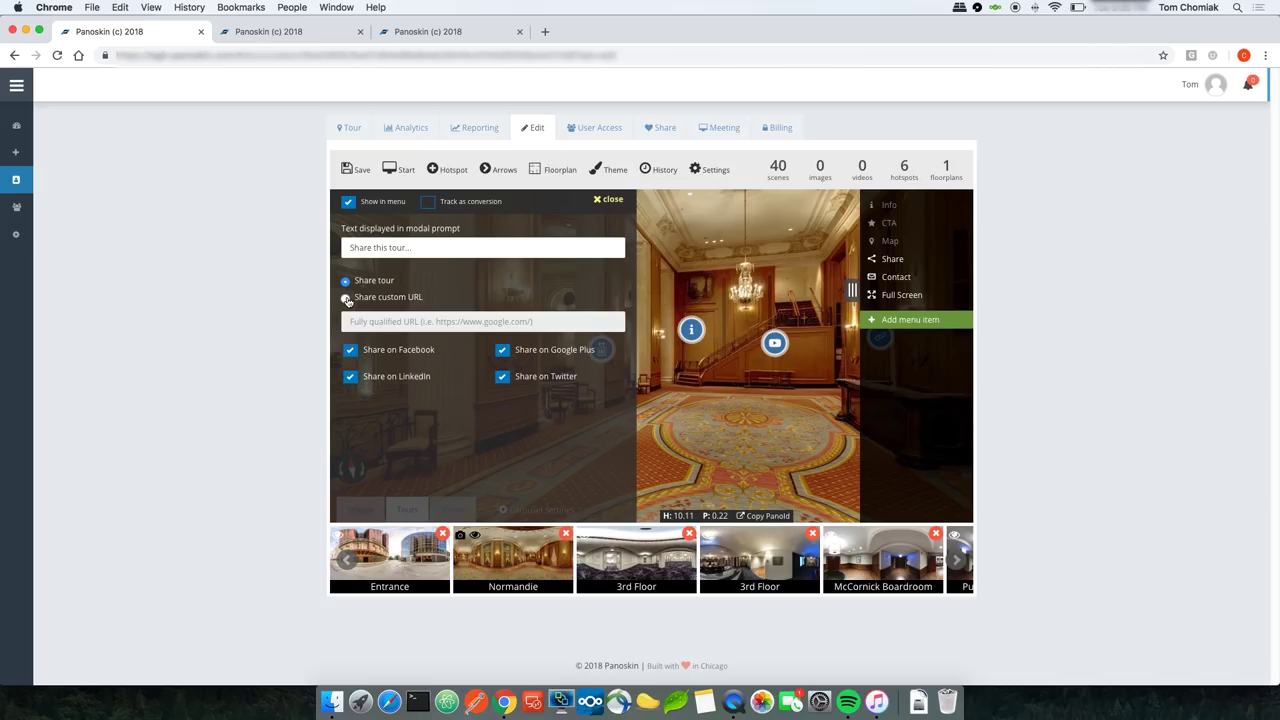
click(345, 298)
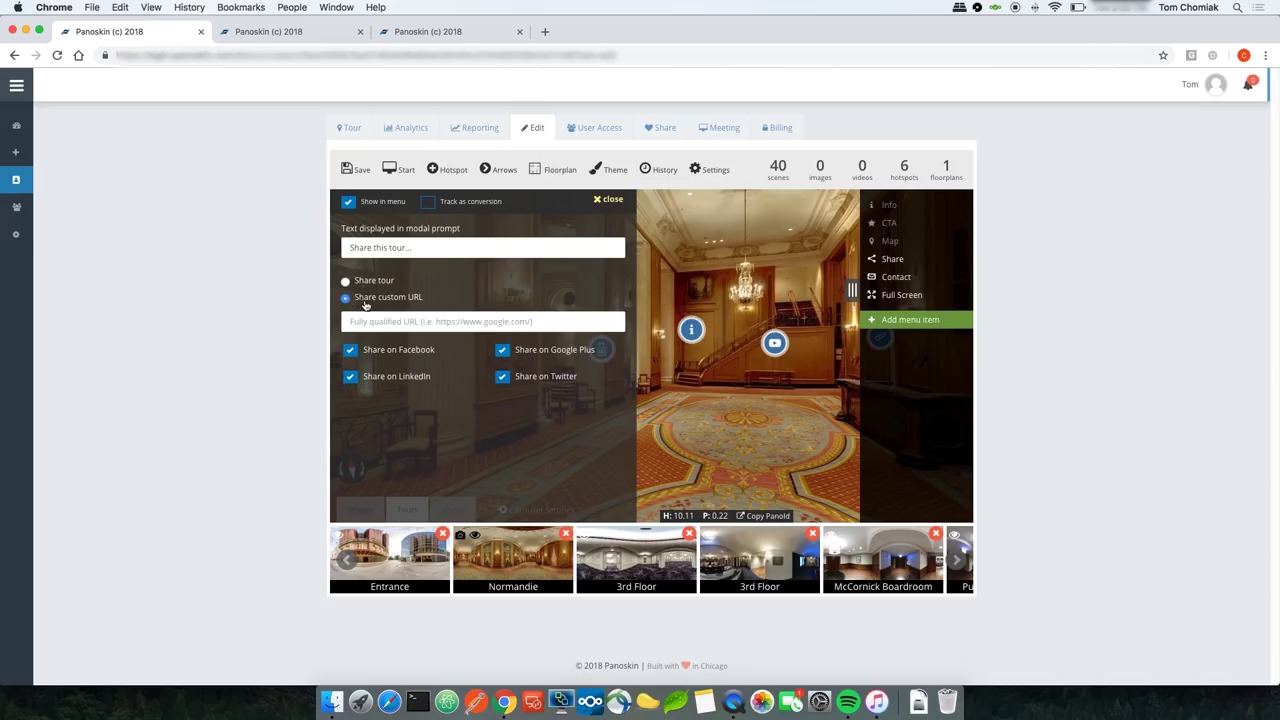
click(381, 322)
text(http://www.google.com)
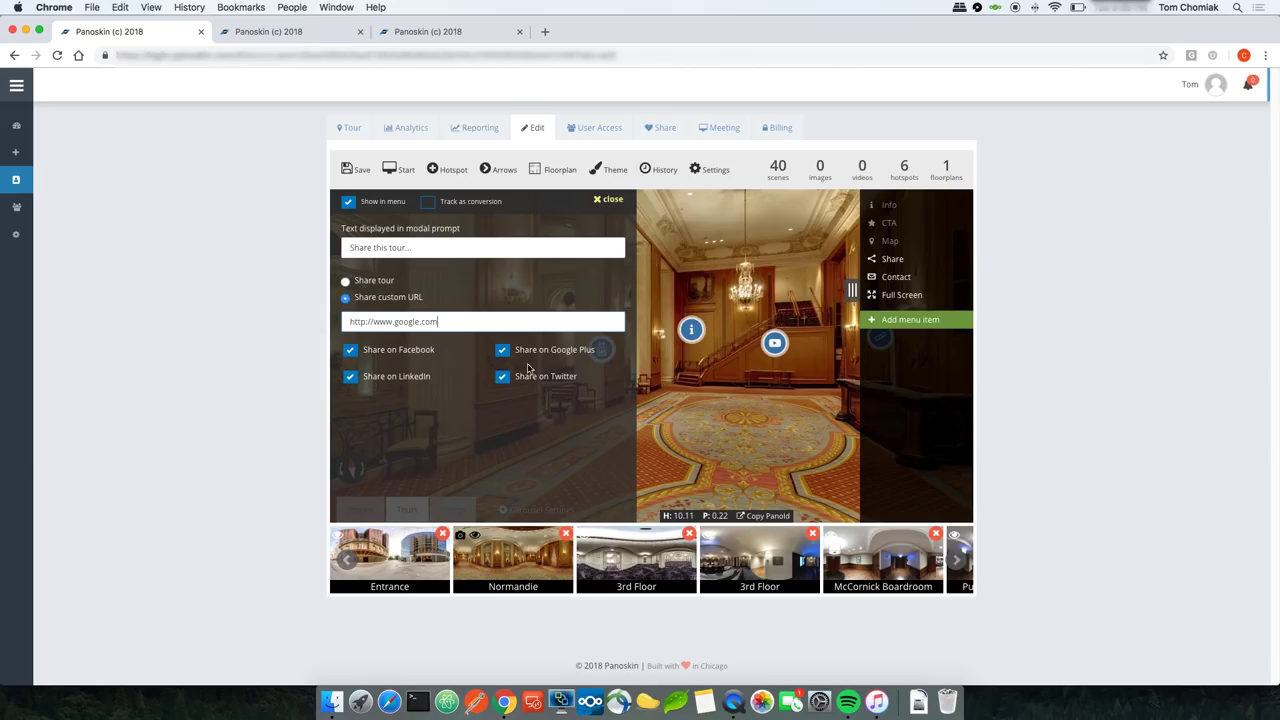
click(350, 378)
click(502, 378)
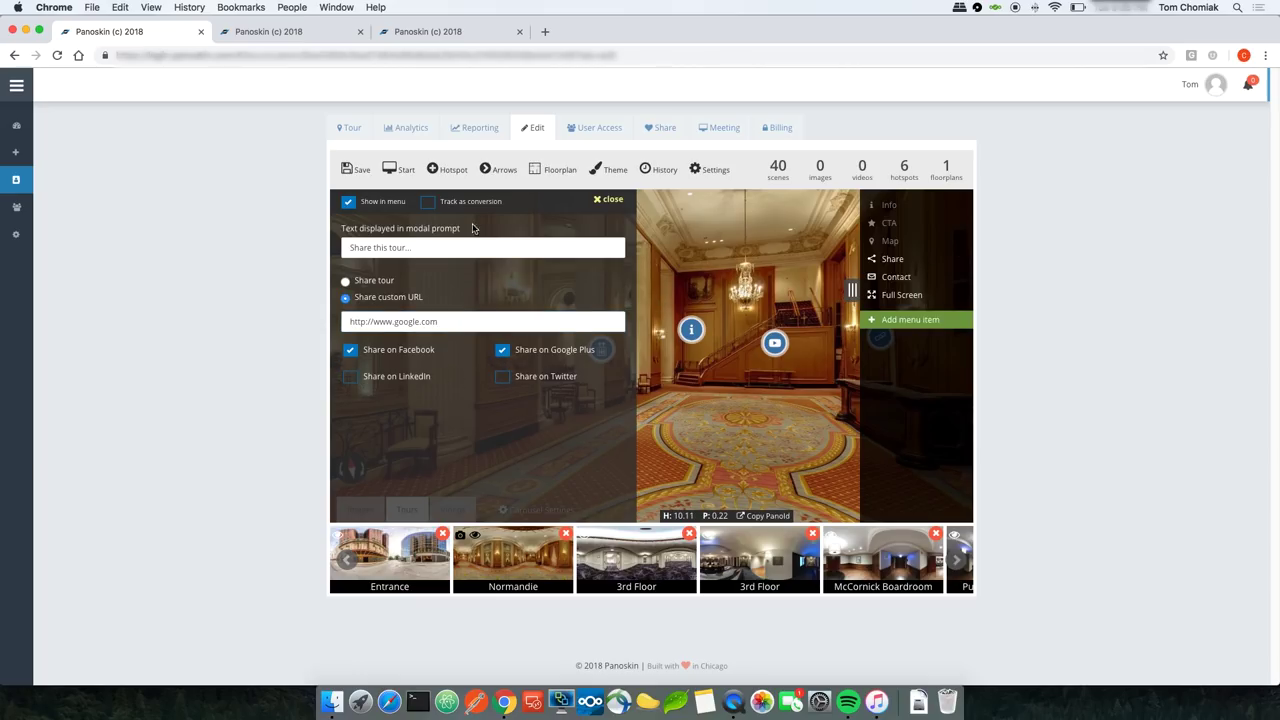
click(358, 174)
click(348, 128)
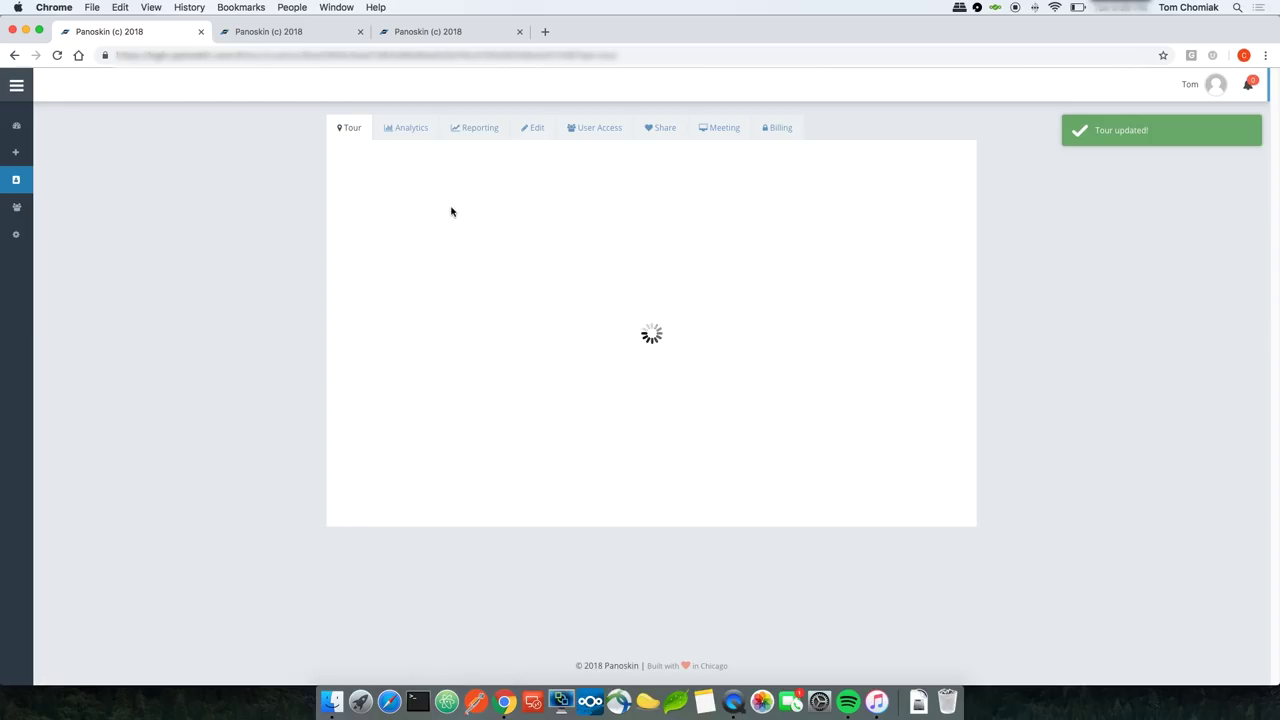
click(640, 408)
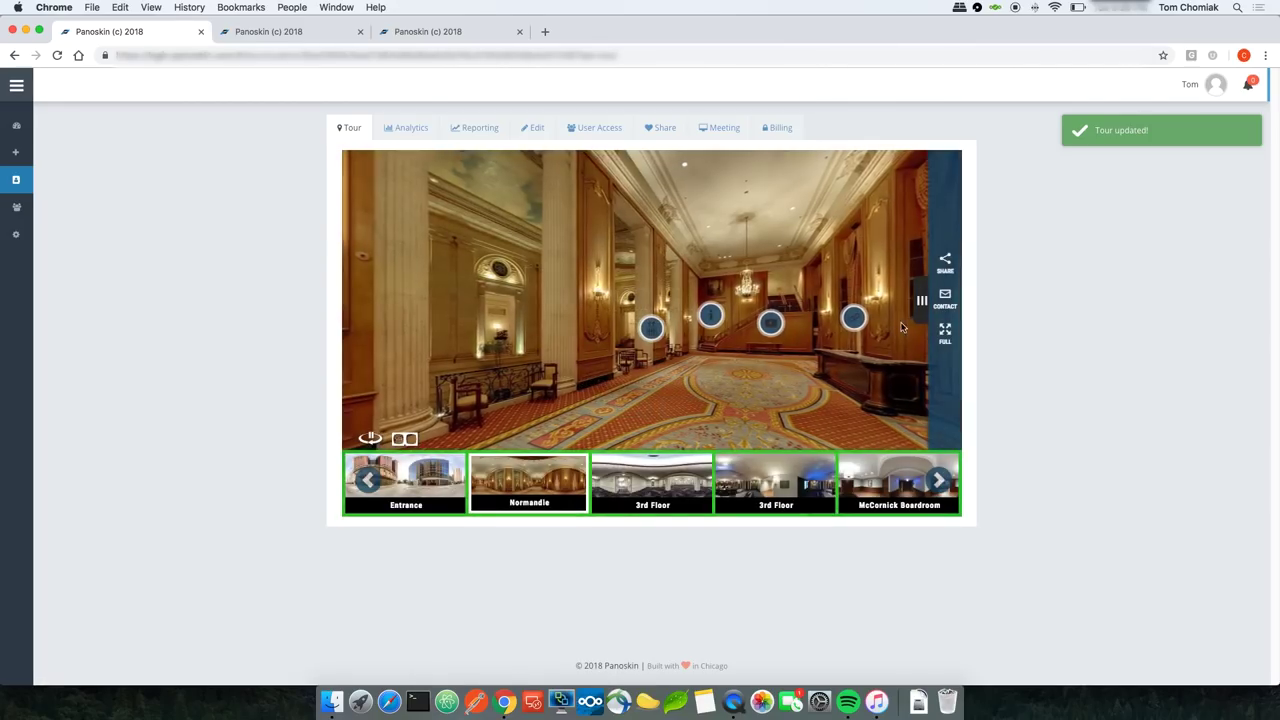
click(946, 265)
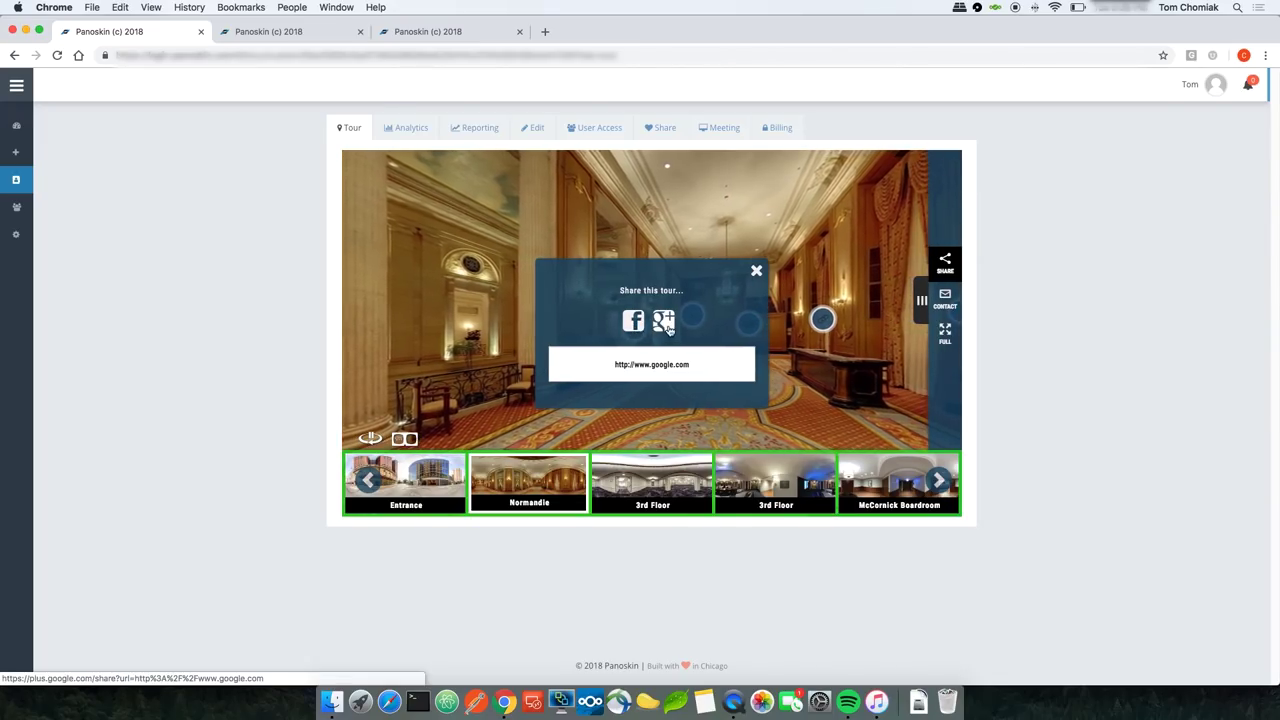
triple_click(651, 366)
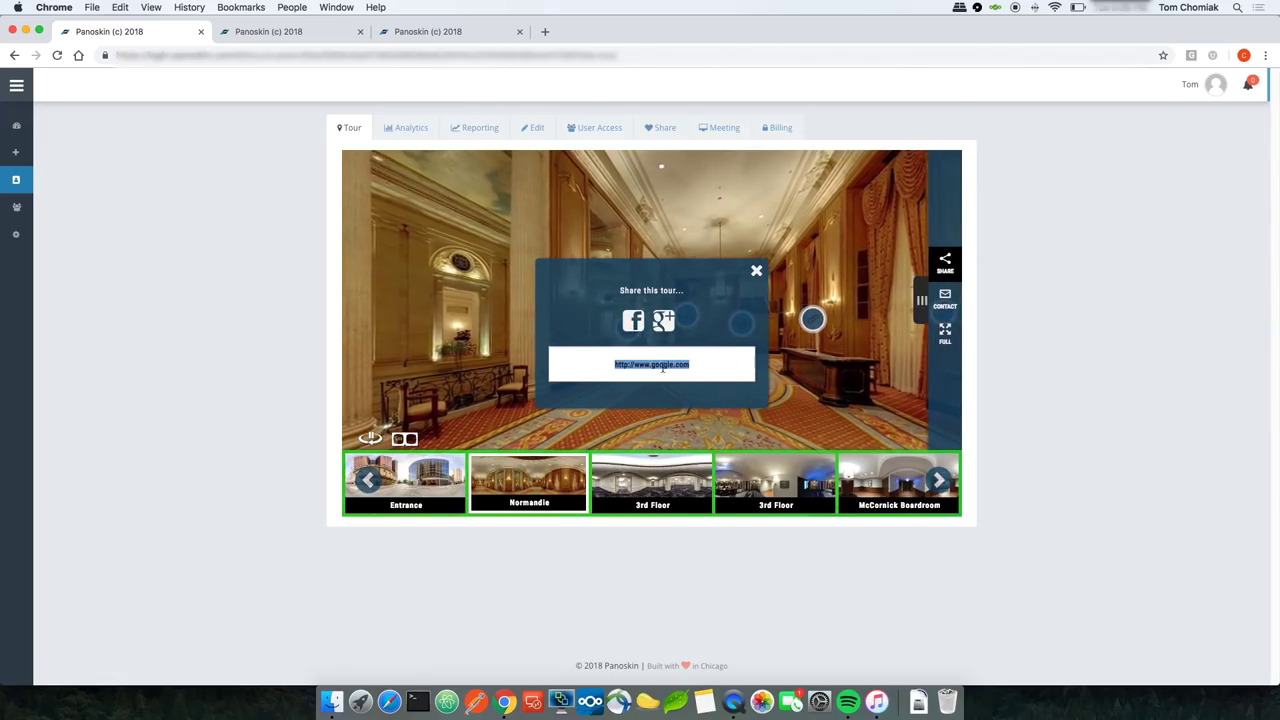
click(757, 272)
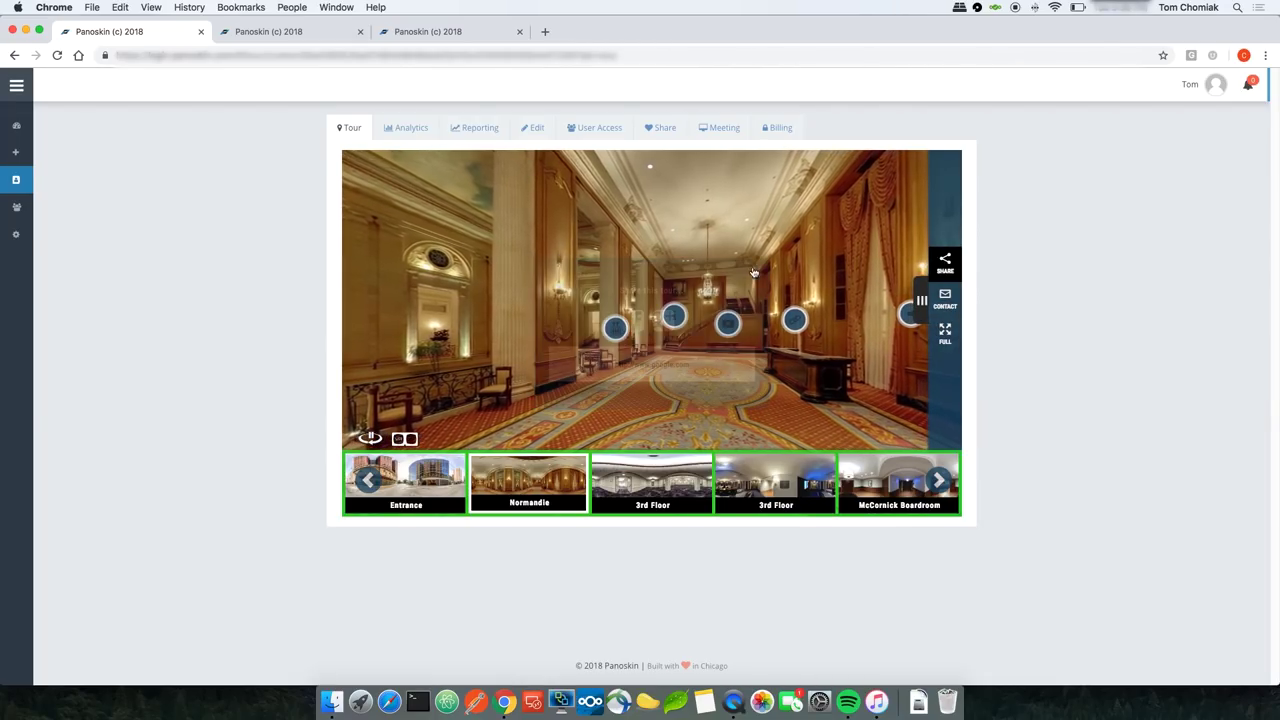
click(533, 130)
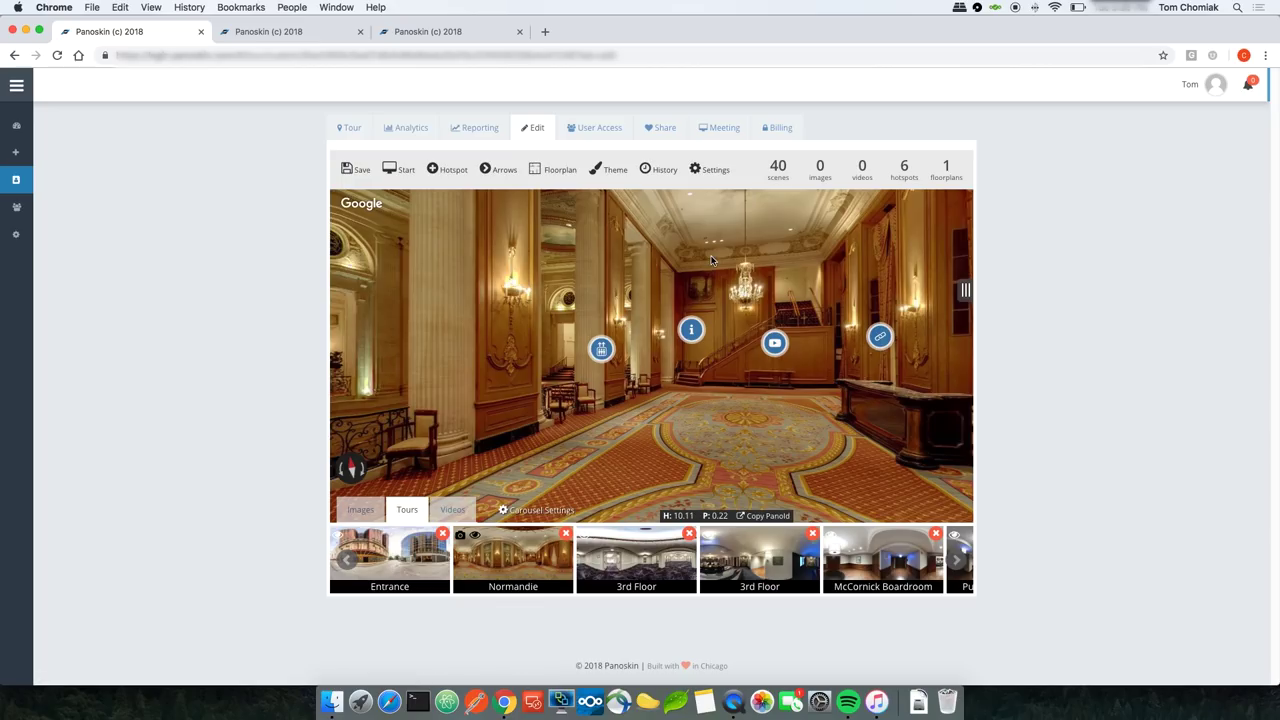
click(963, 290)
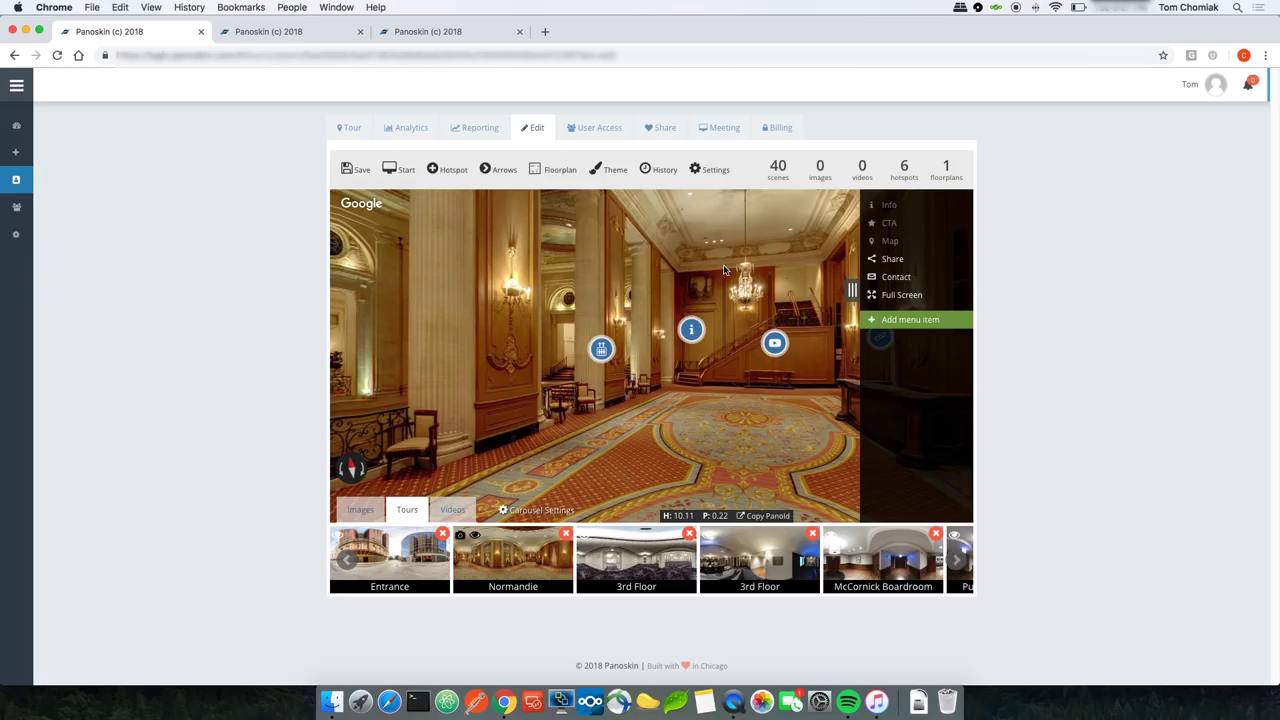
click(885, 280)
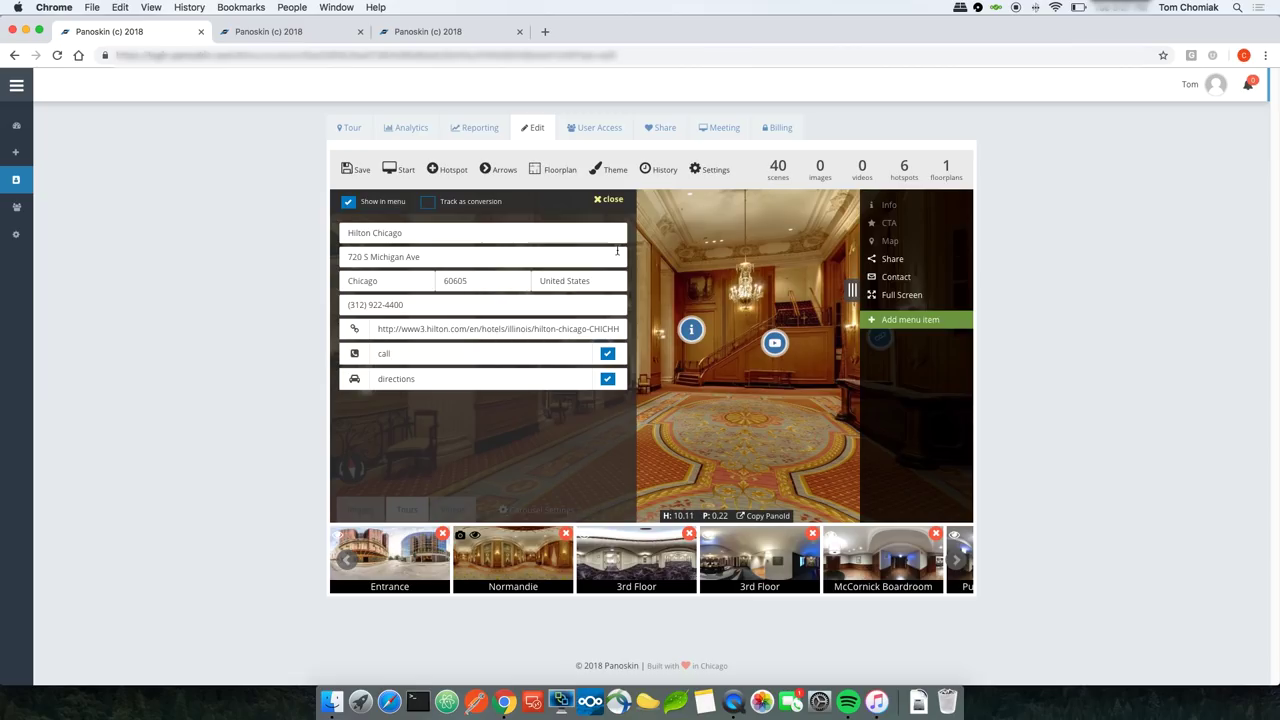
click(348, 127)
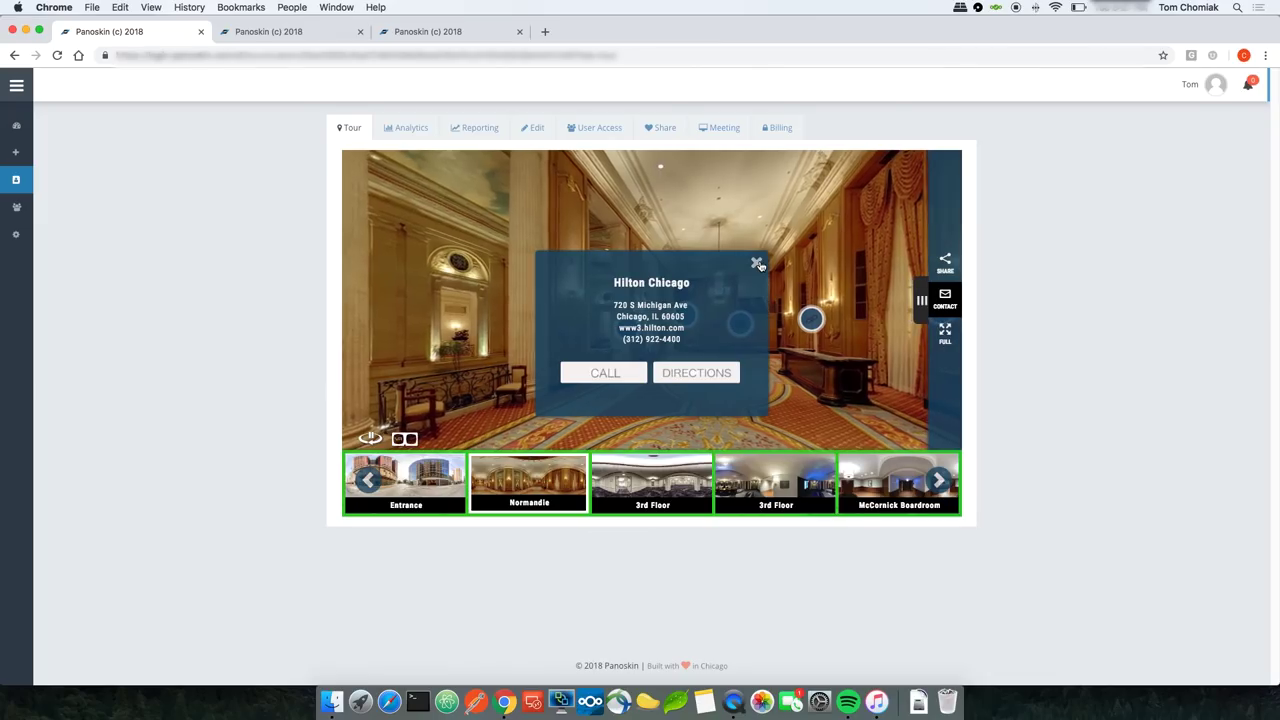
click(757, 263)
click(533, 128)
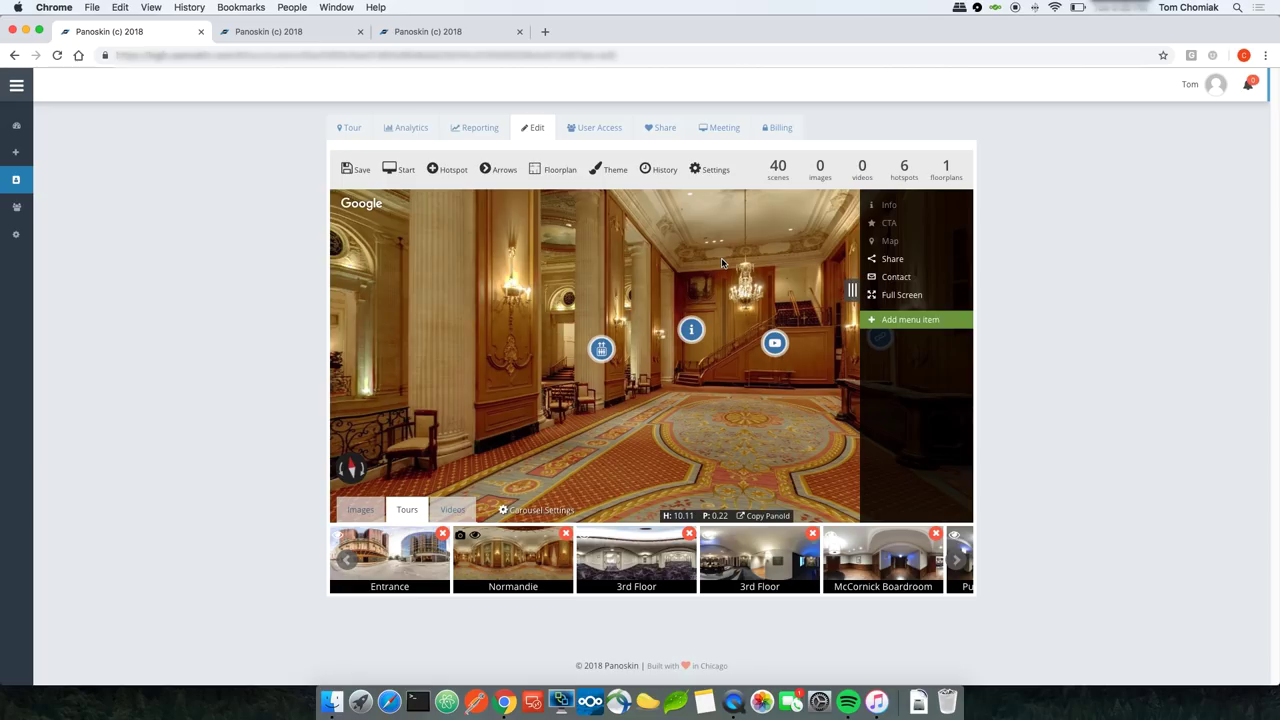
click(926, 296)
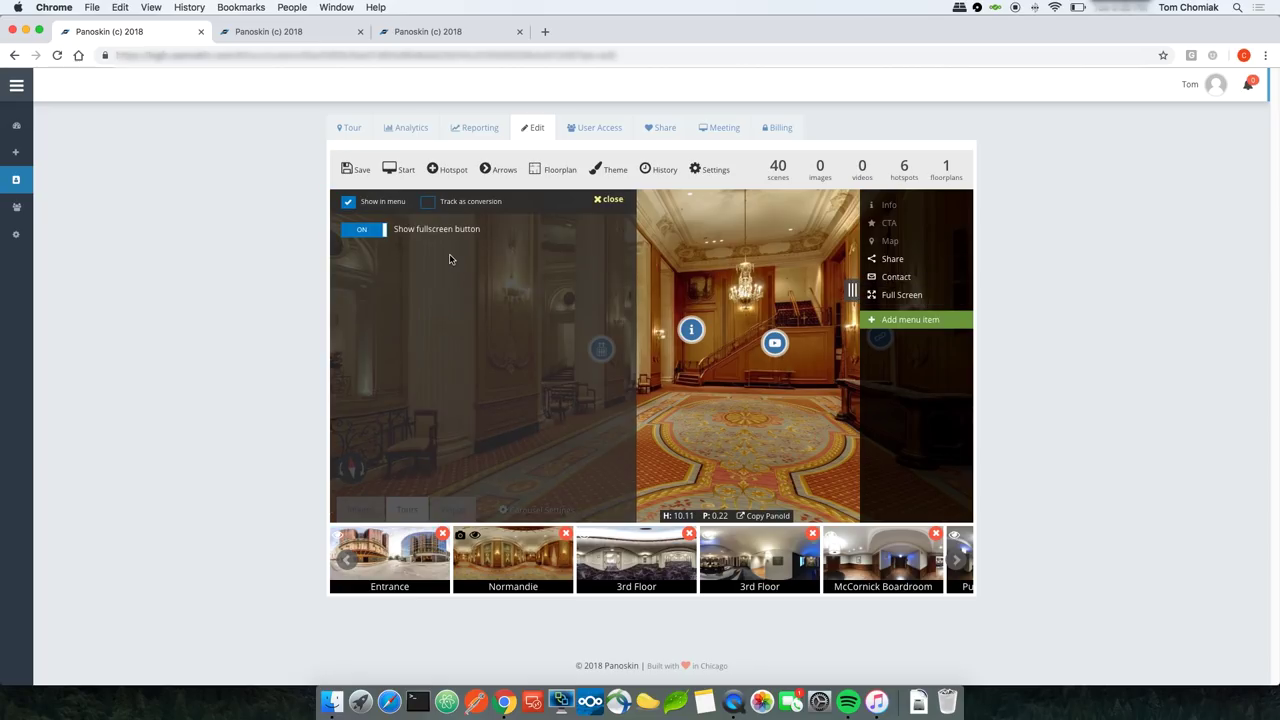
click(365, 230)
click(366, 232)
click(429, 203)
click(429, 203)
click(601, 200)
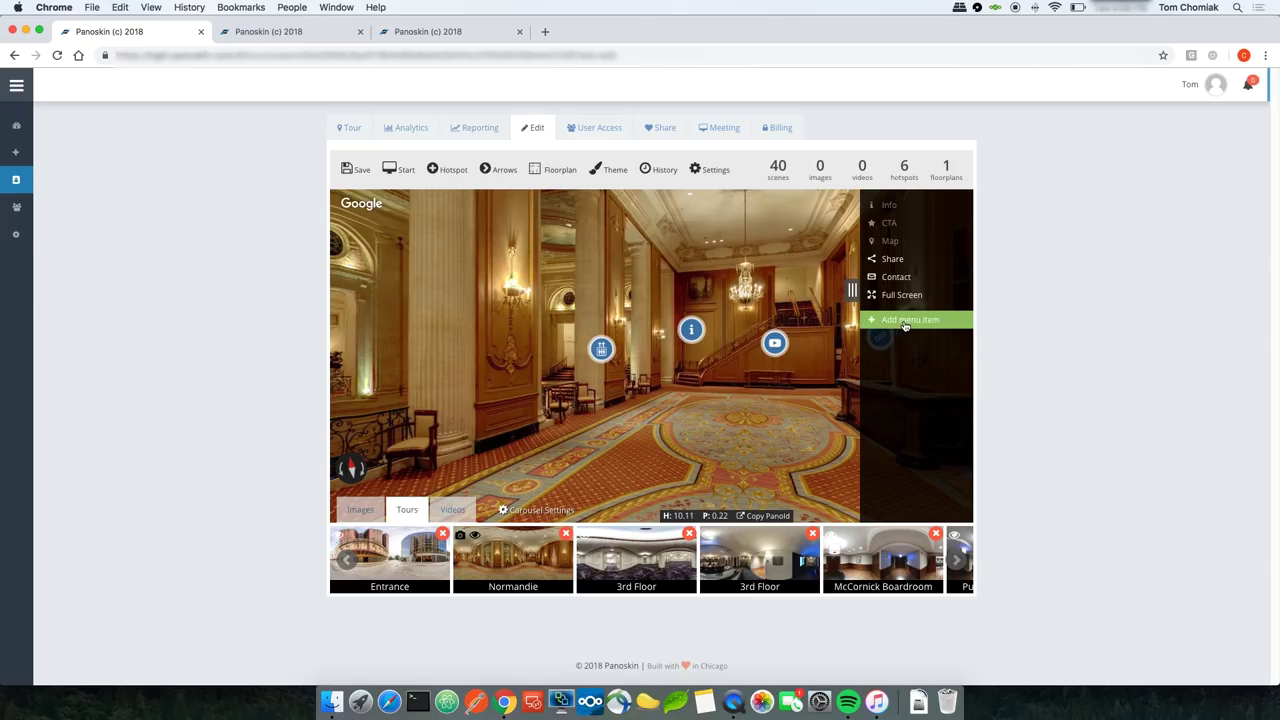
Step: Add a new custom menu item and open its button settings
click(904, 322)
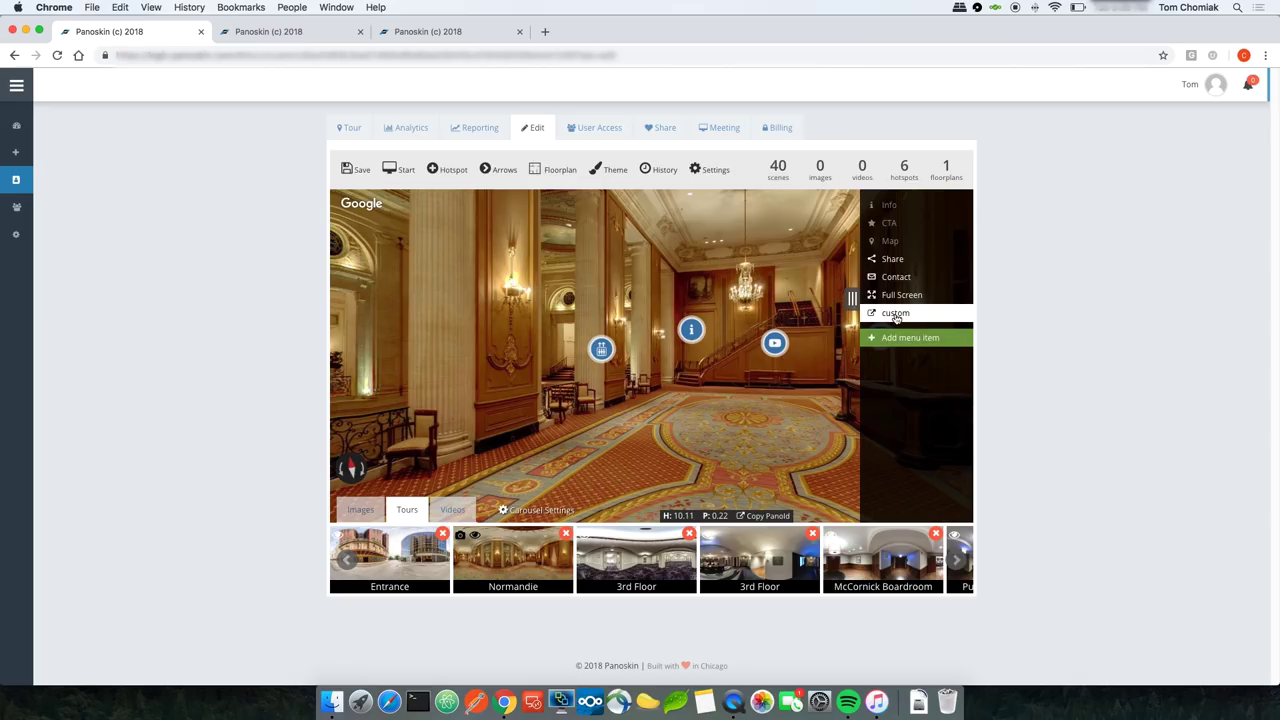
click(895, 315)
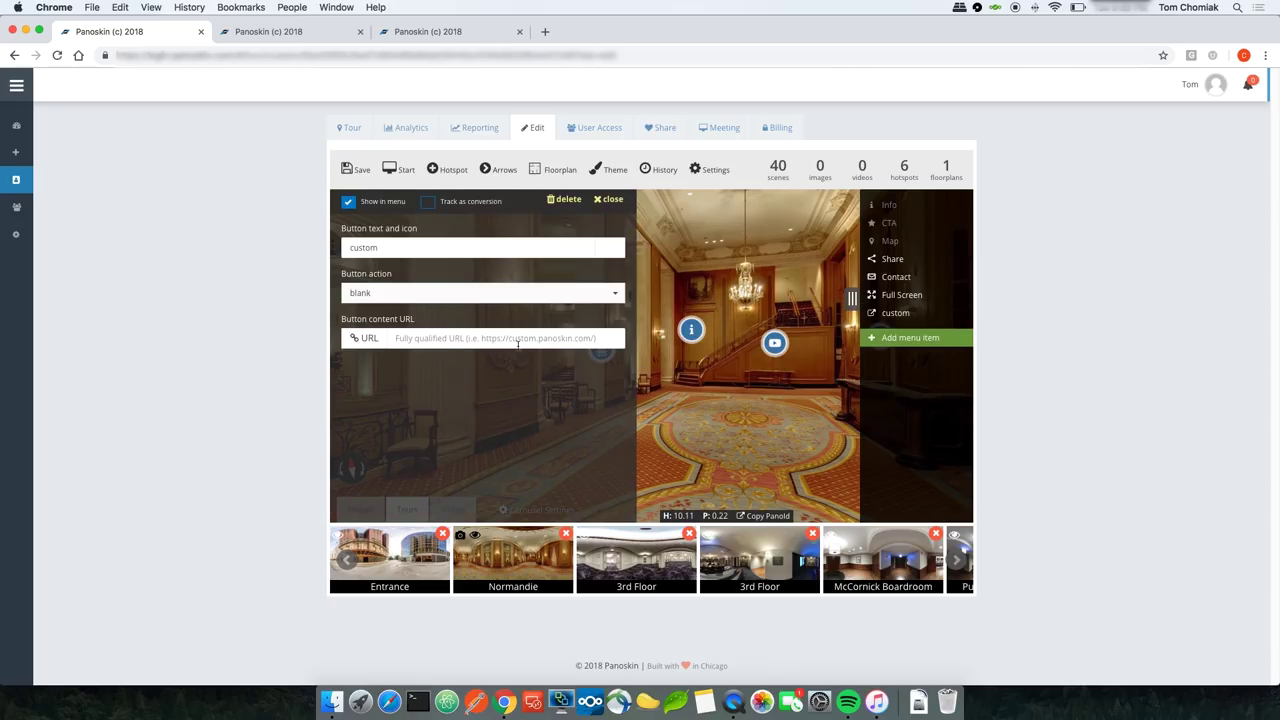
click(404, 297)
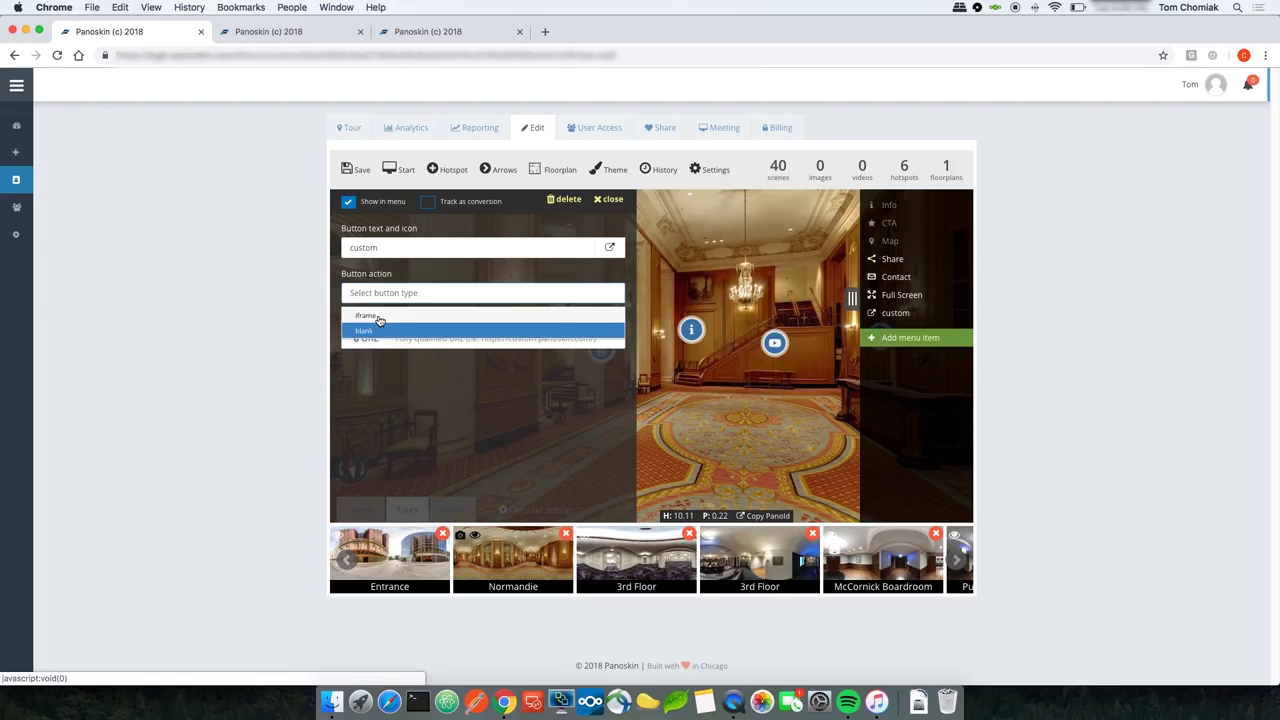
click(395, 331)
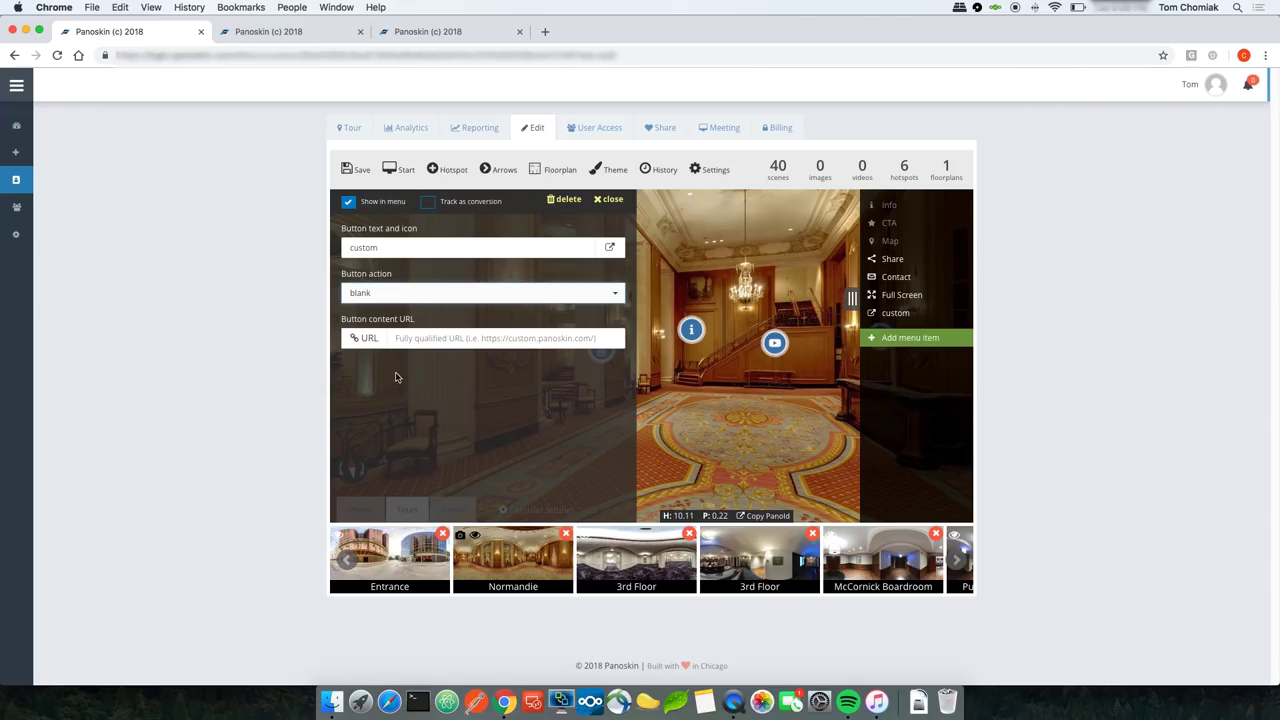
click(410, 337)
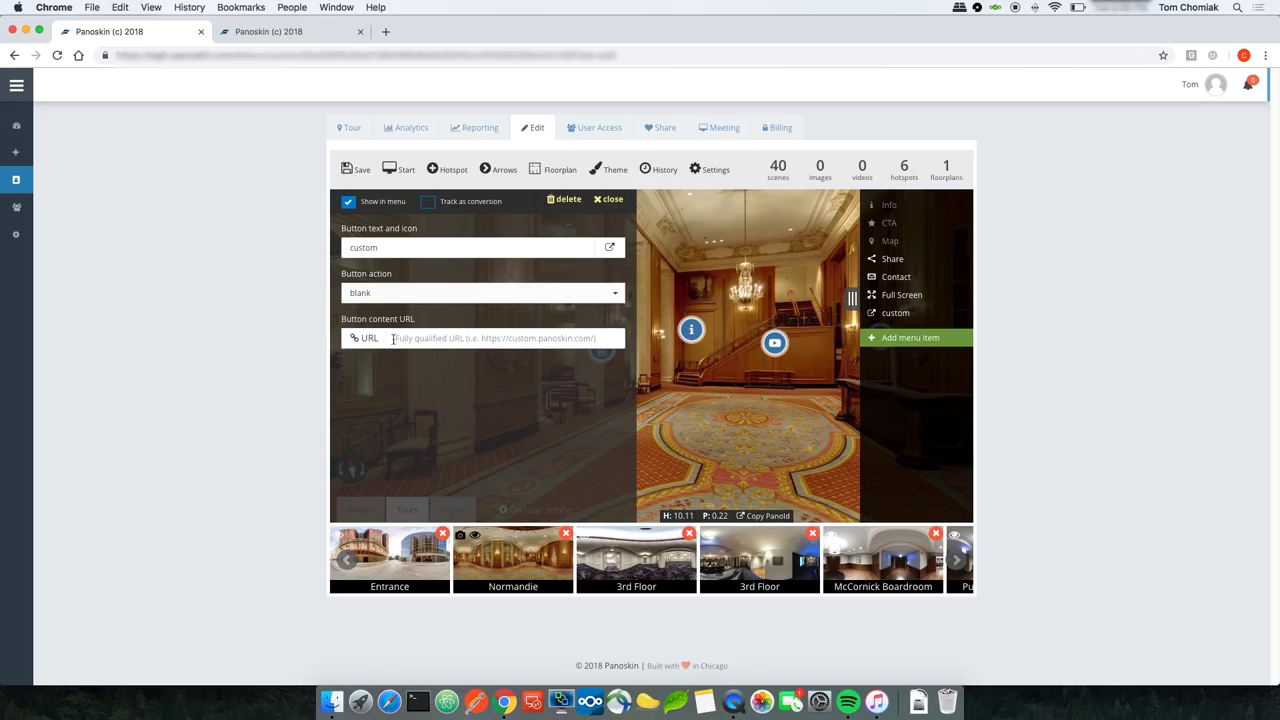
Step: Name it RFP, load the pasted SpeedRFP widget URL in an iframe, save, and start the live tour
double_click(398, 254)
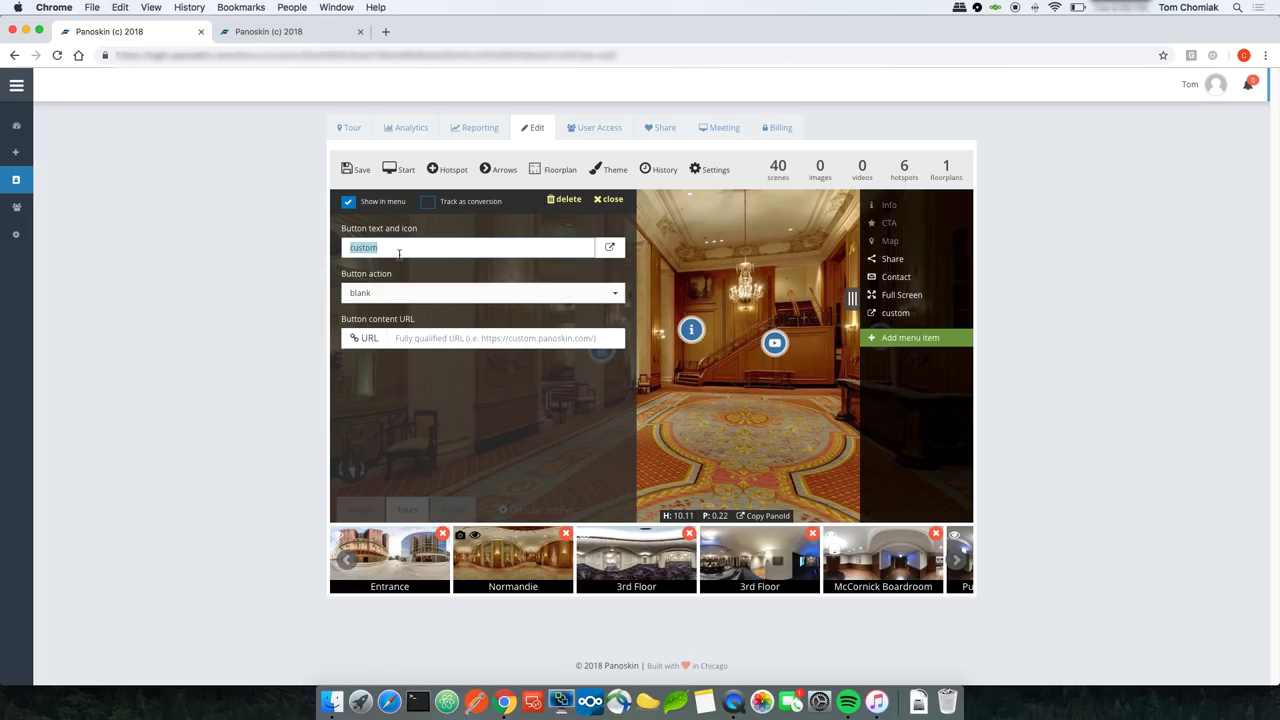
text(RFP)
click(434, 293)
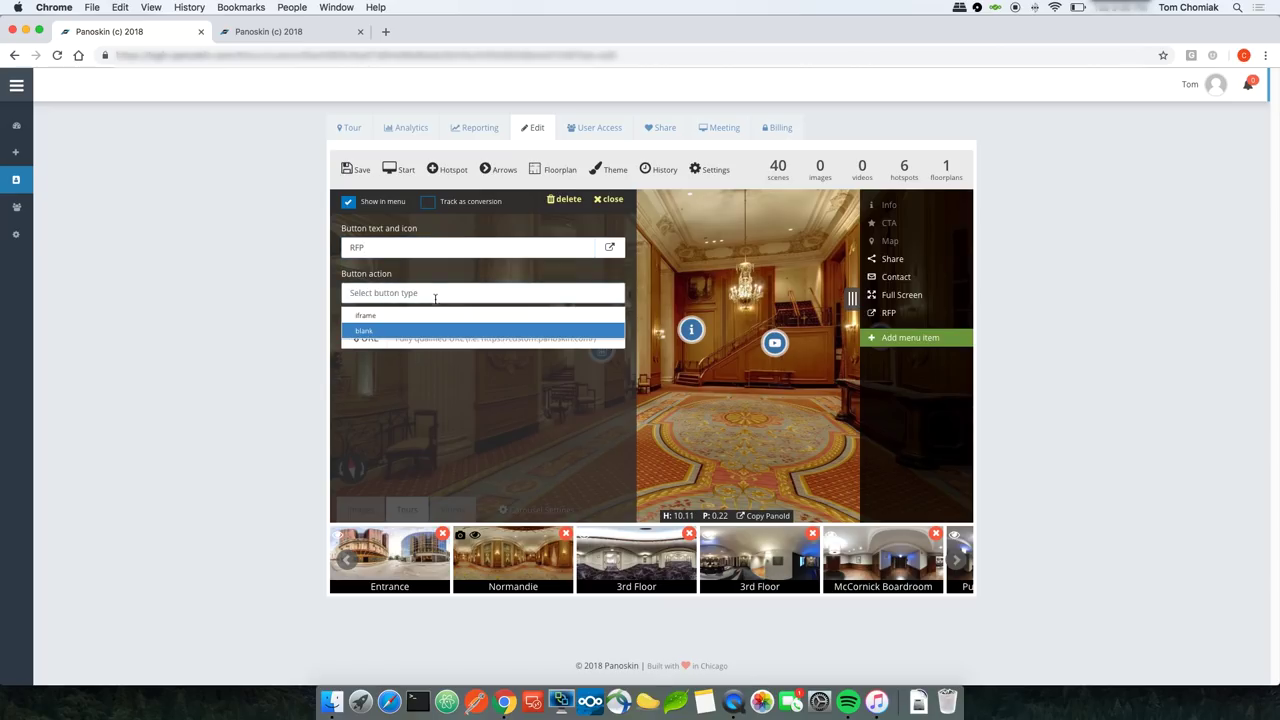
click(421, 316)
right_click(419, 338)
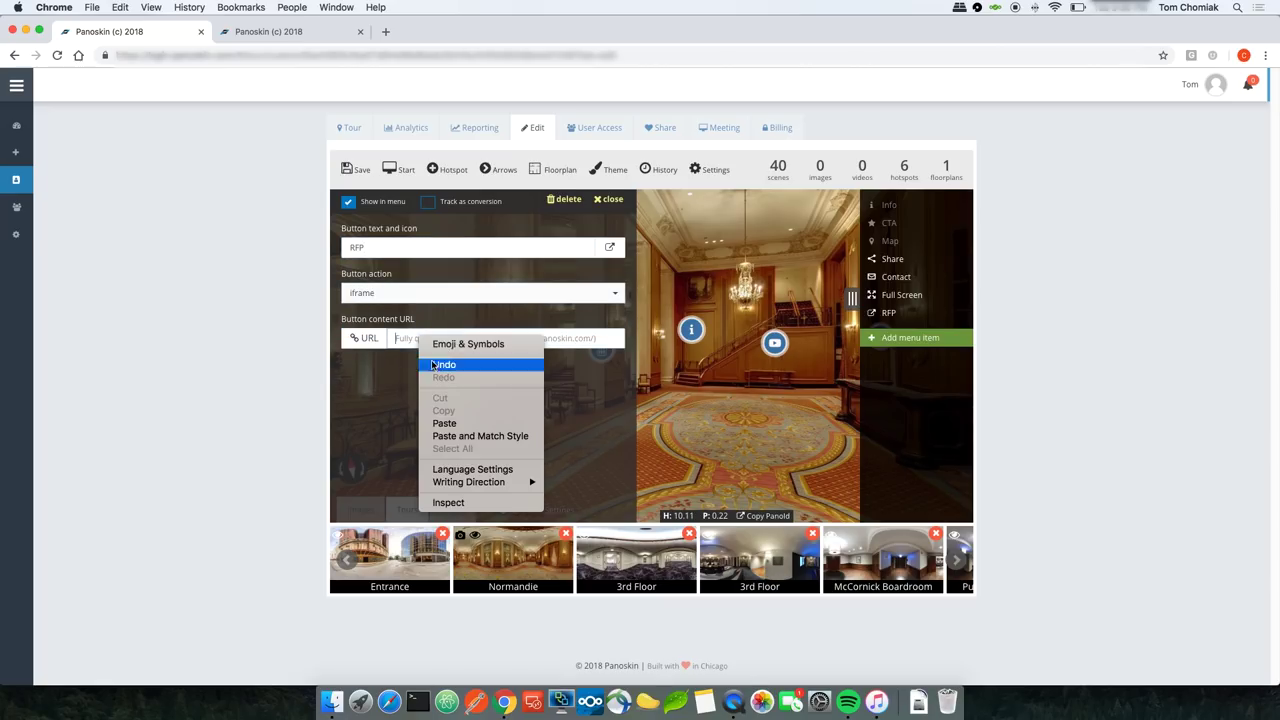
click(446, 424)
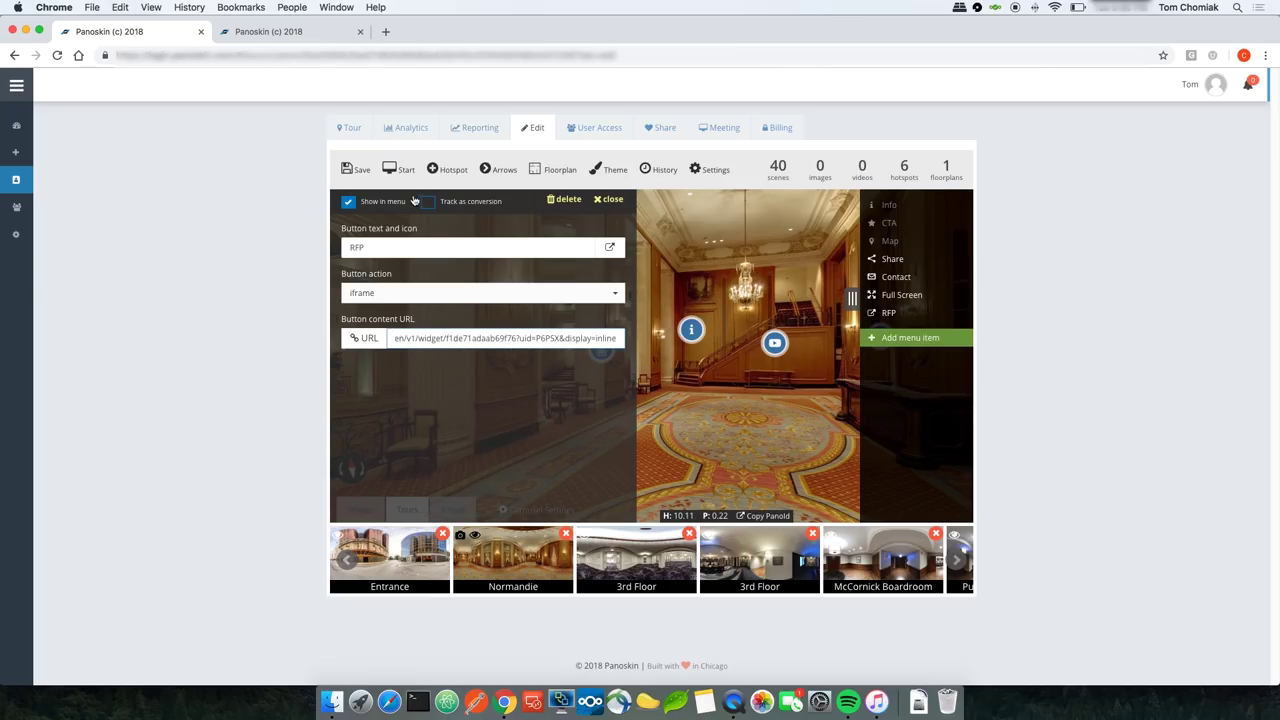
click(355, 171)
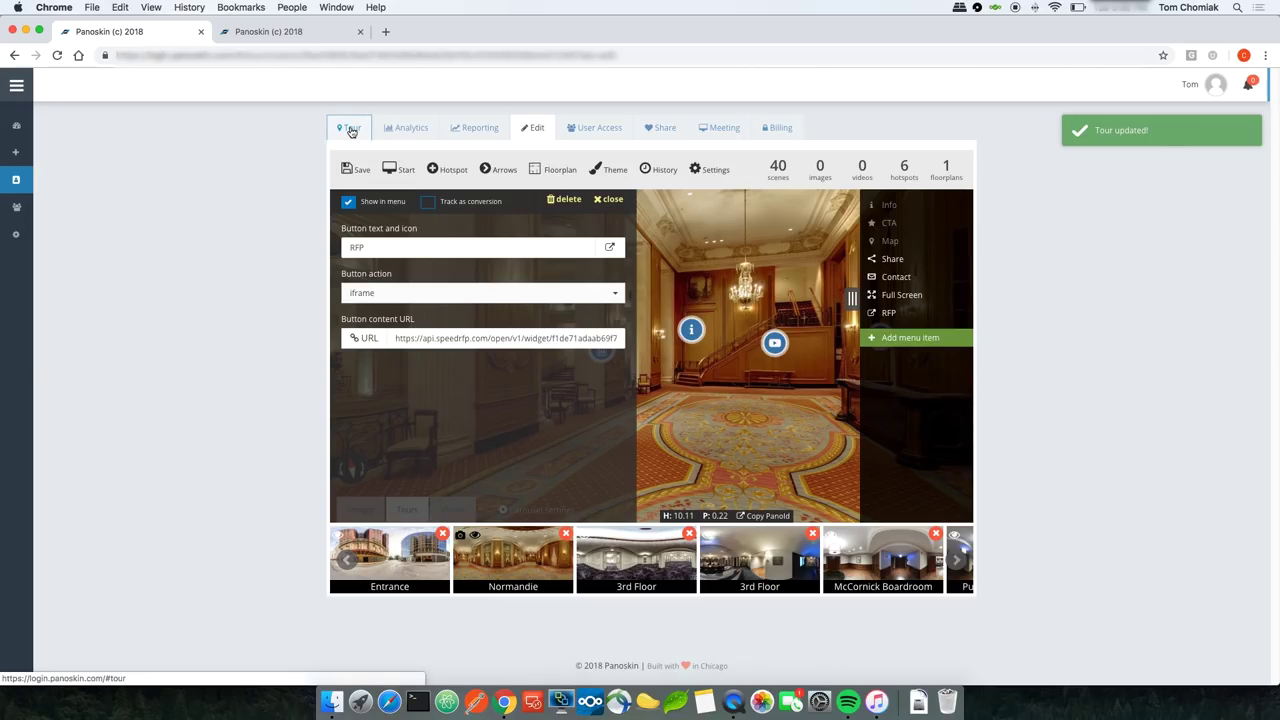
click(351, 131)
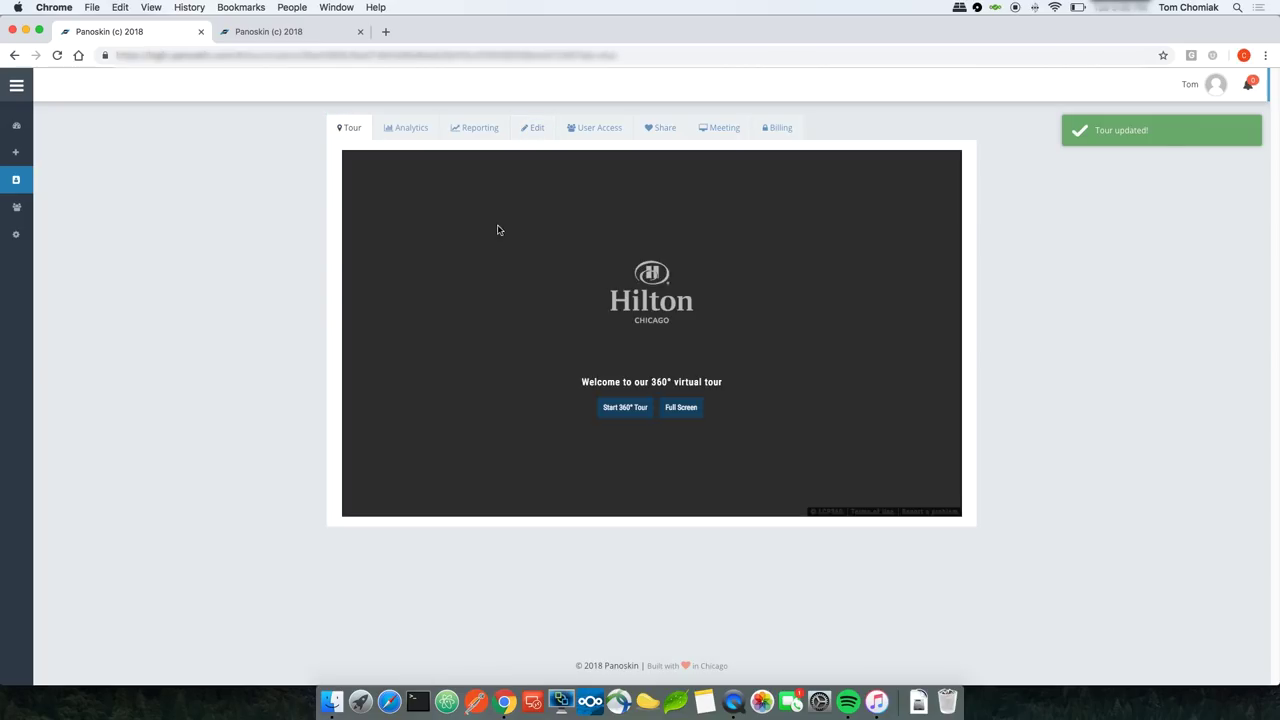
click(620, 407)
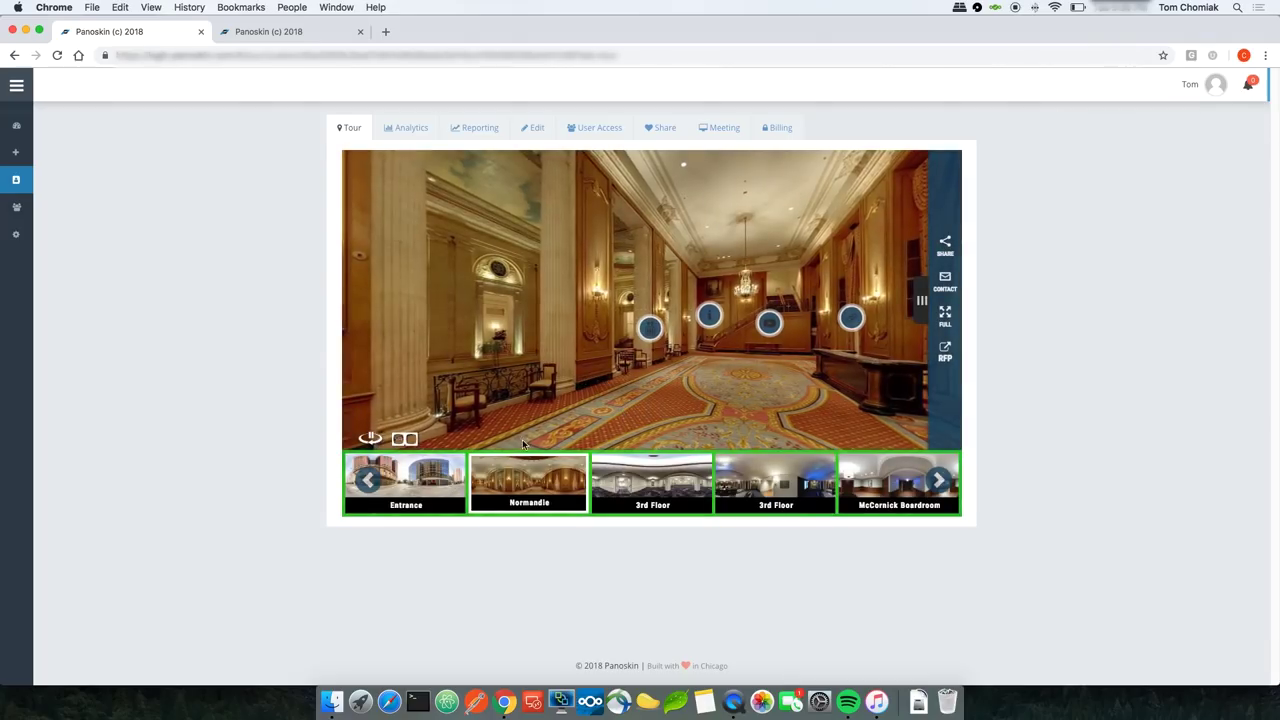
Step: Open the SpeedRFP request-for-proposal form from the tour's RFP button, then reveal the side menu
click(945, 352)
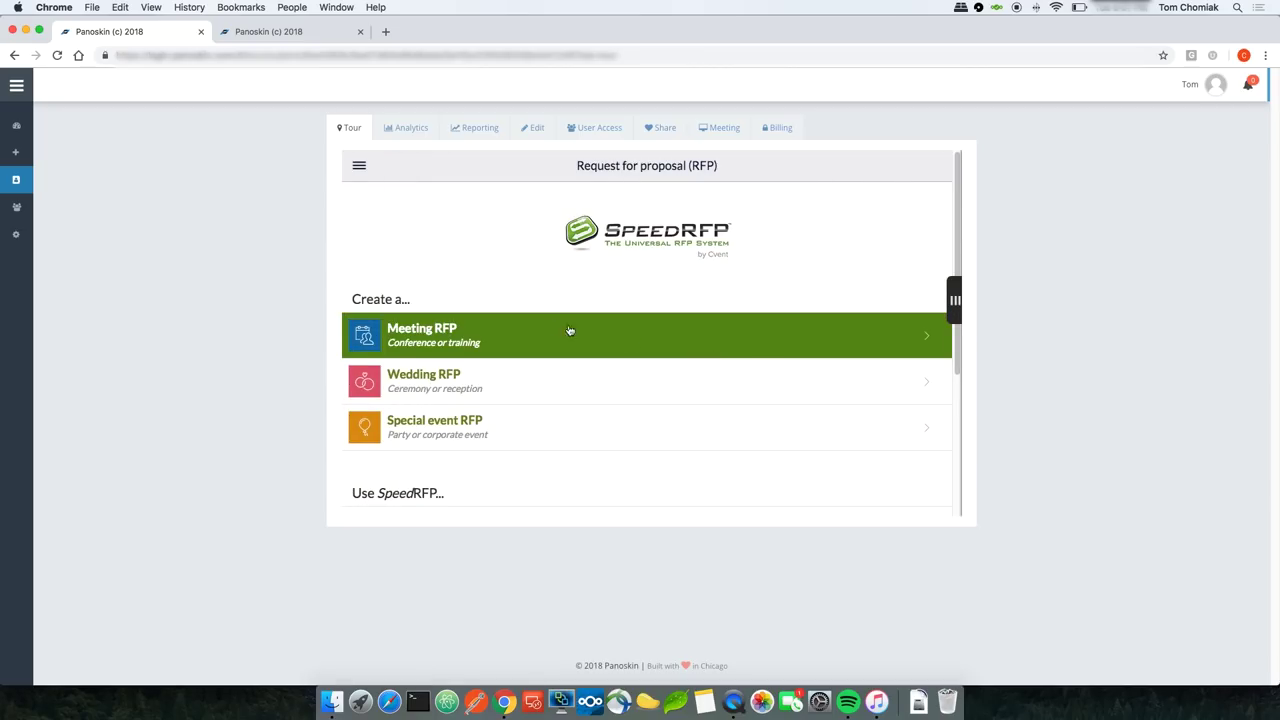
scroll(552, 405, down, 5)
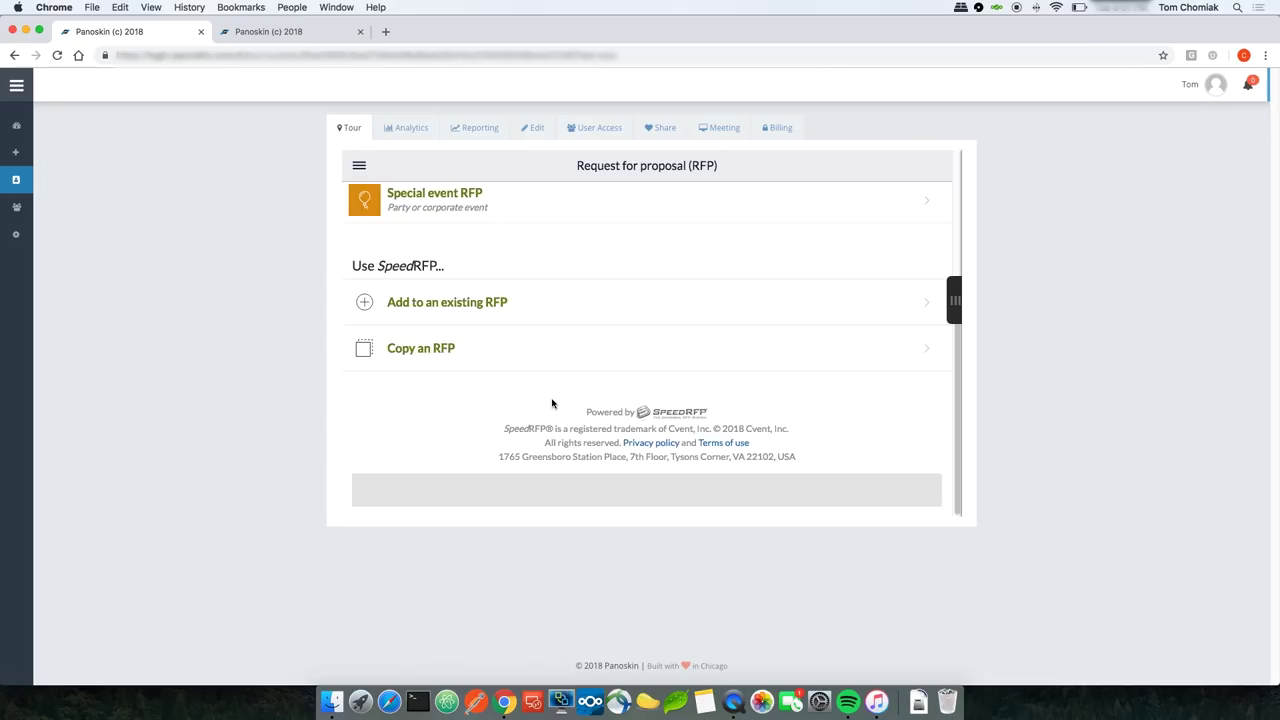
scroll(552, 406, up, 4)
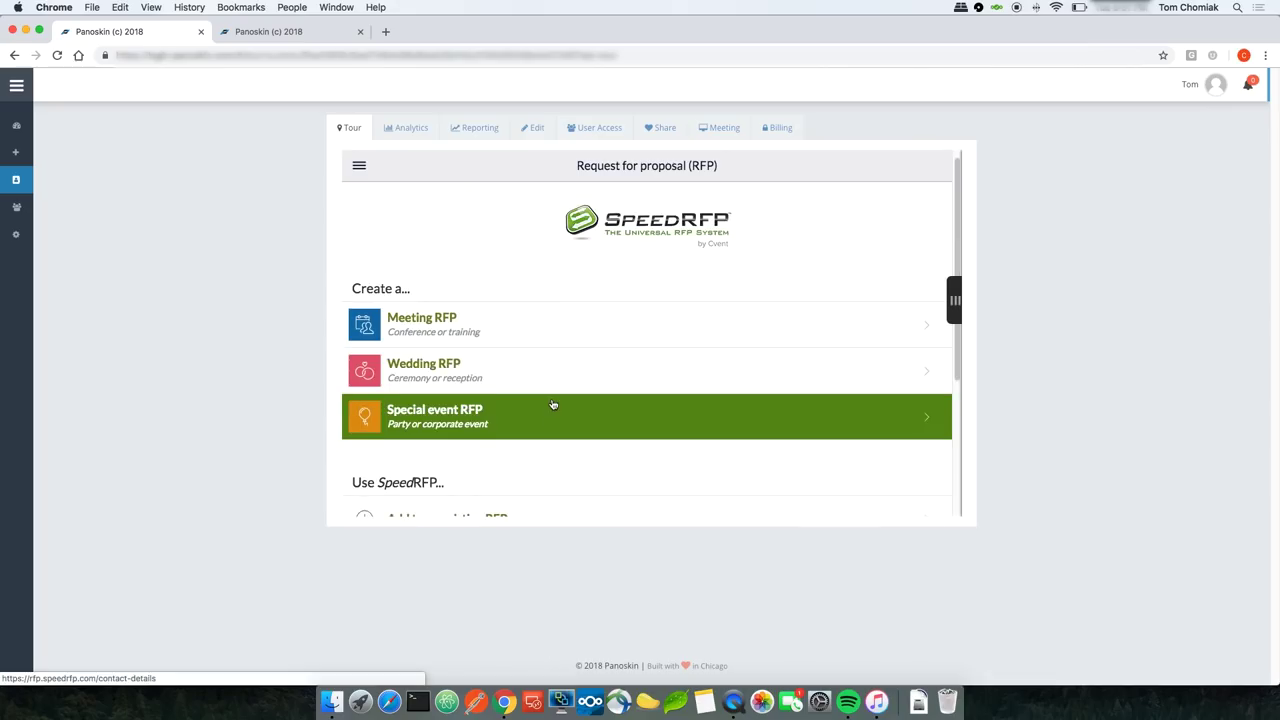
click(951, 300)
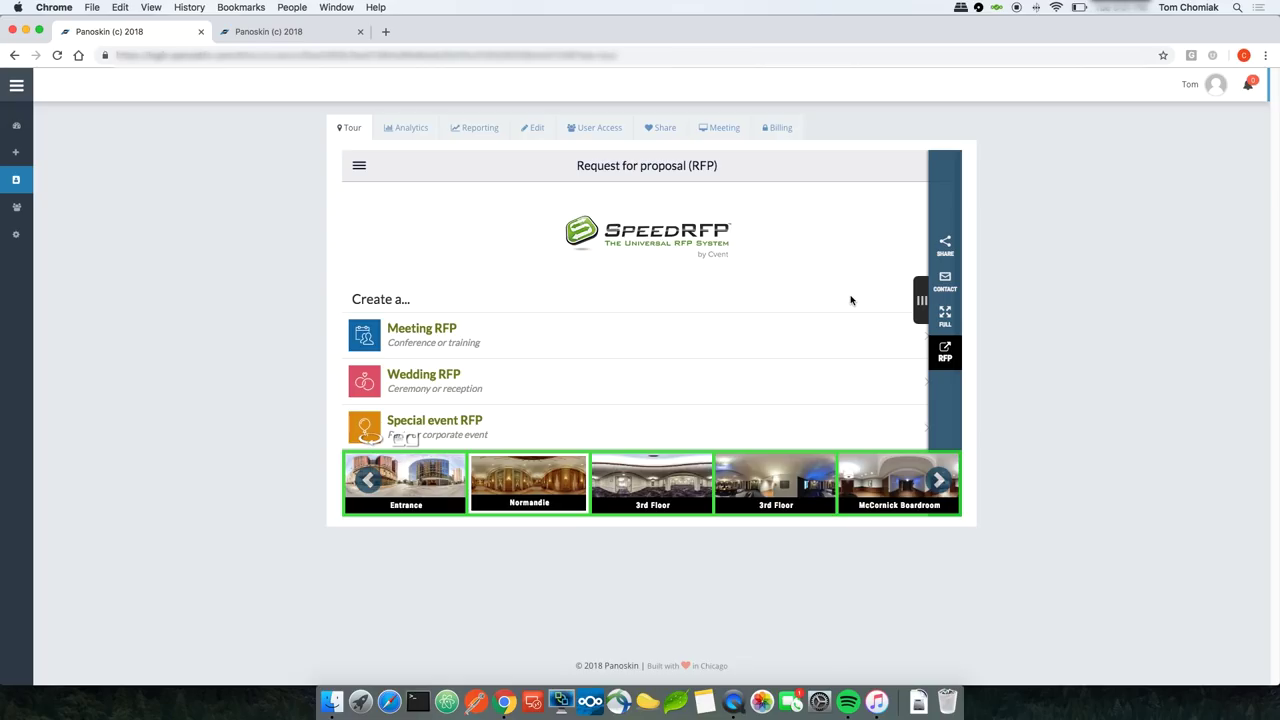
Step: Set the RFP menu item's button action to open in a new tab (blank) and save
click(532, 130)
click(964, 299)
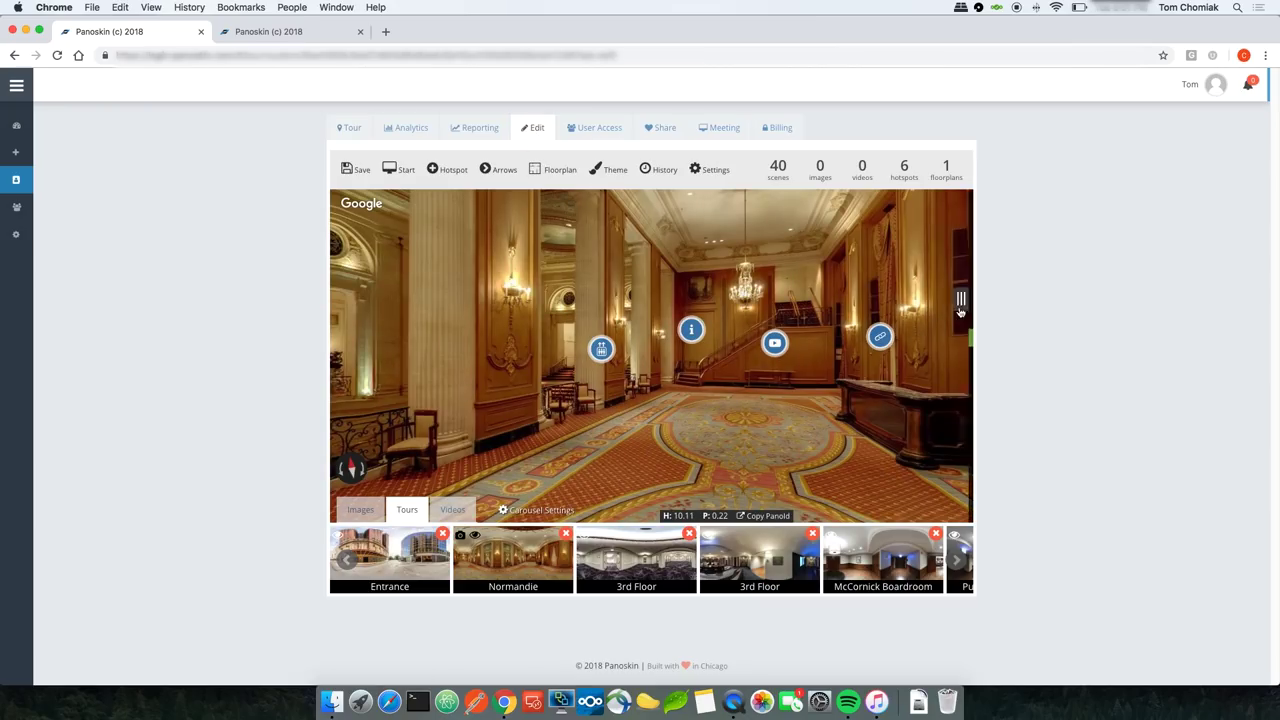
click(905, 316)
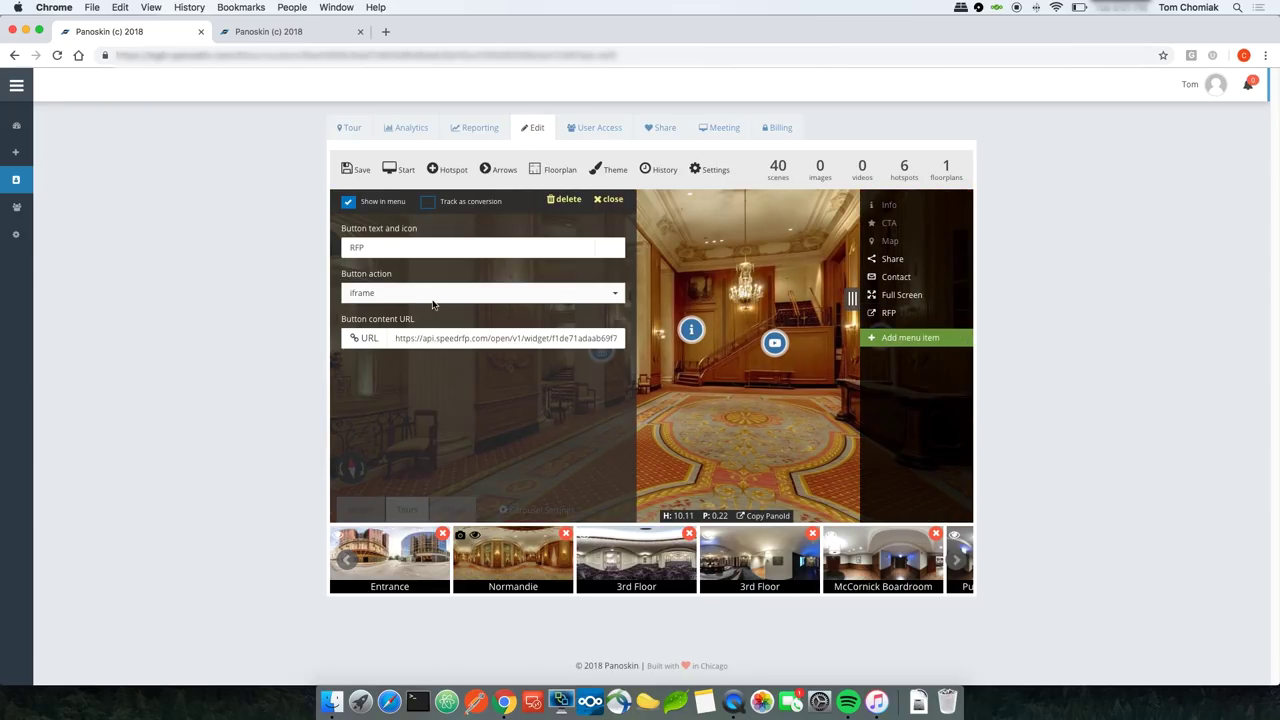
click(417, 293)
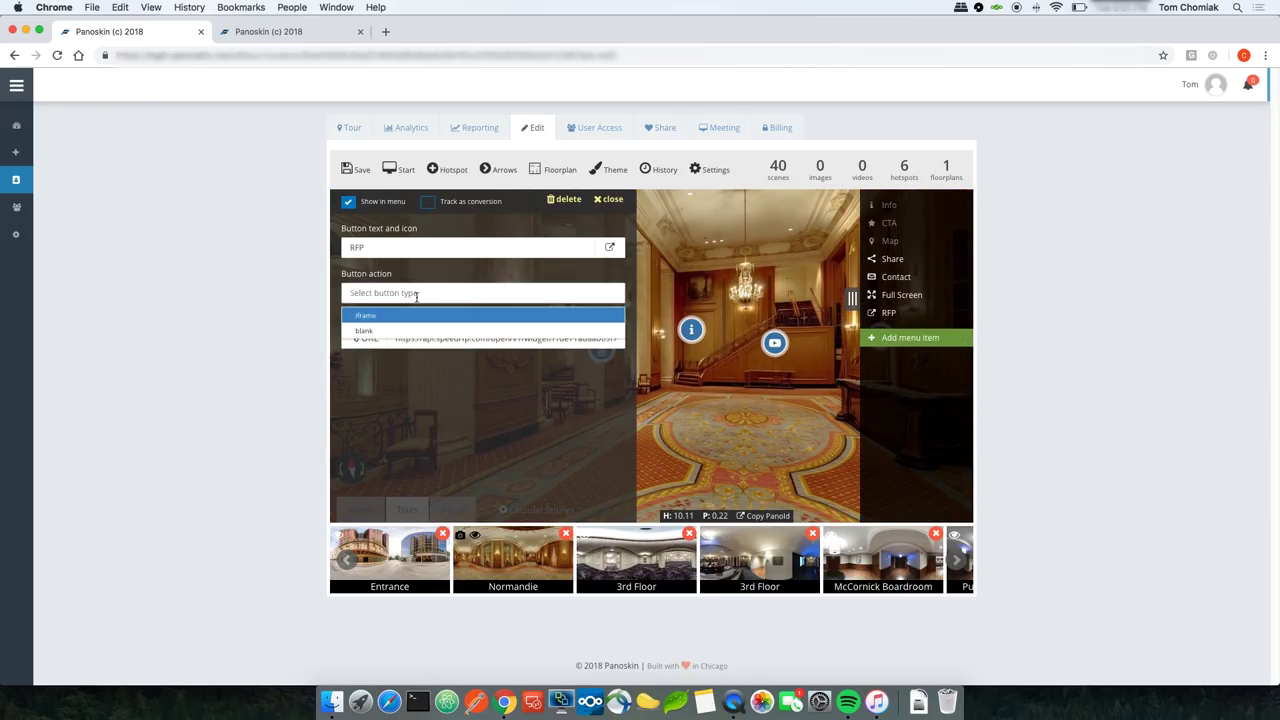
click(372, 332)
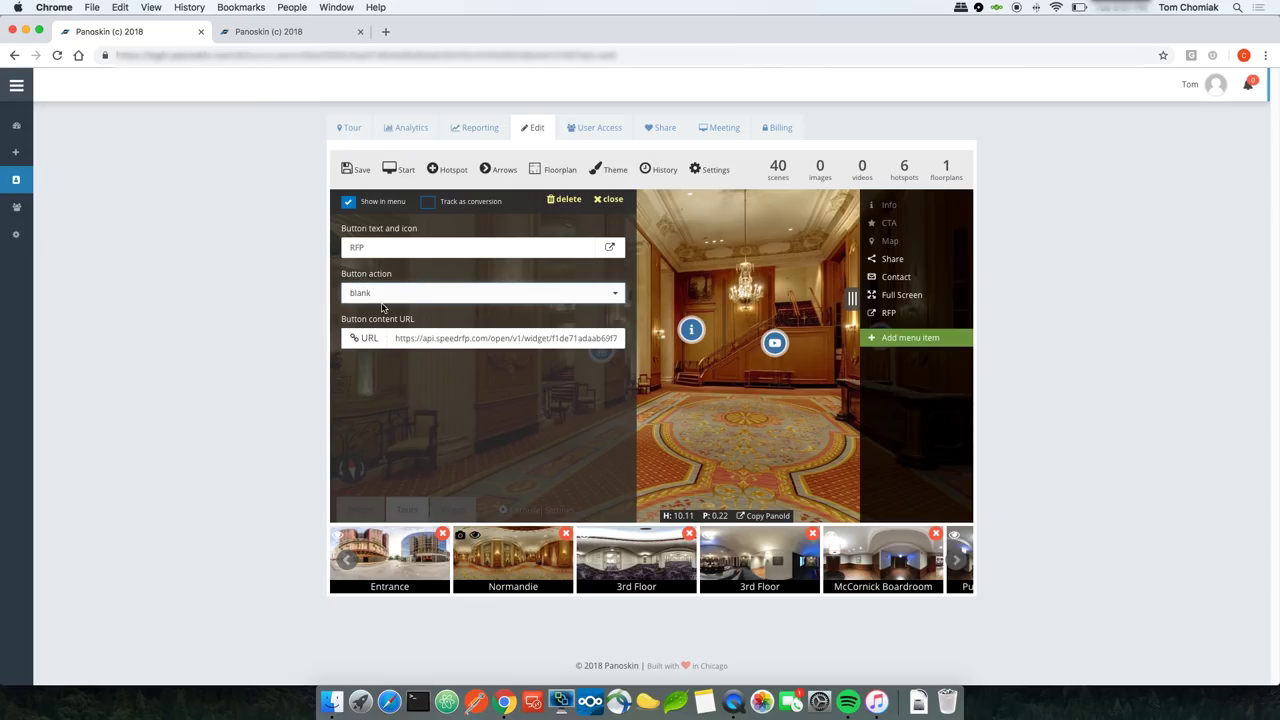
click(361, 172)
Step: Test RFP in the live tour, confirming SpeedRFP opens in a separate tab, then close that tab
click(352, 128)
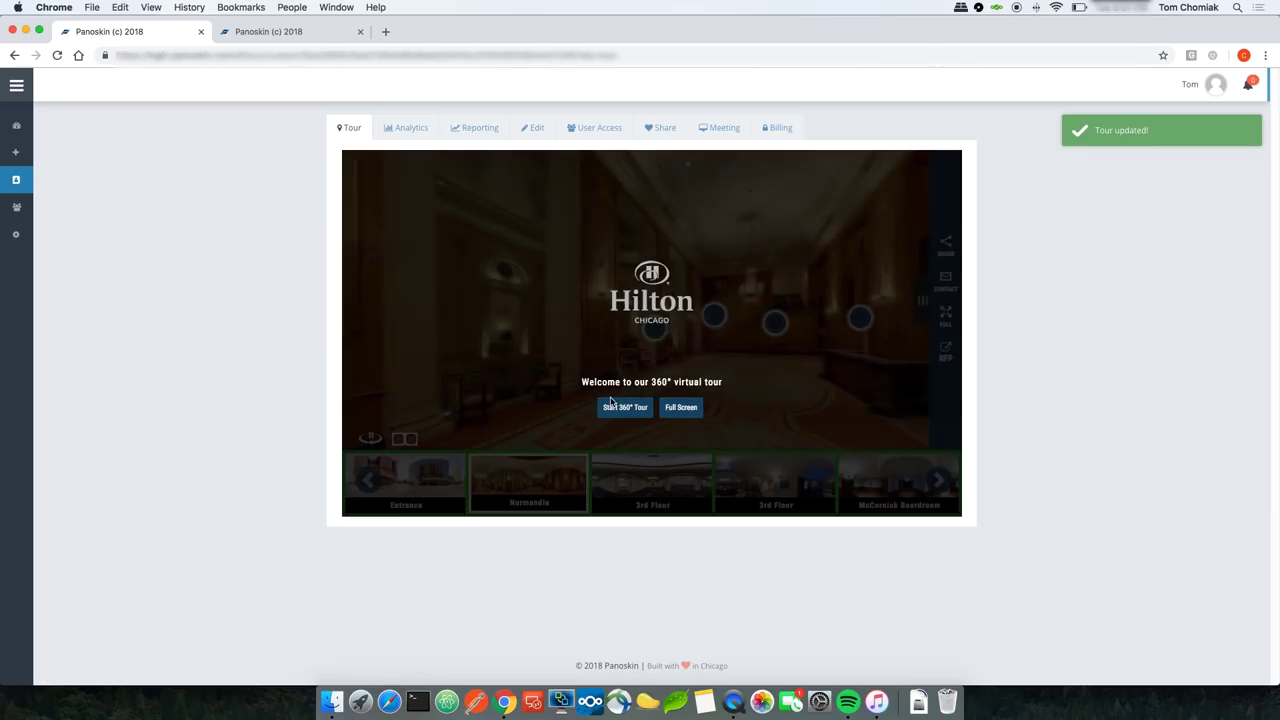
click(621, 408)
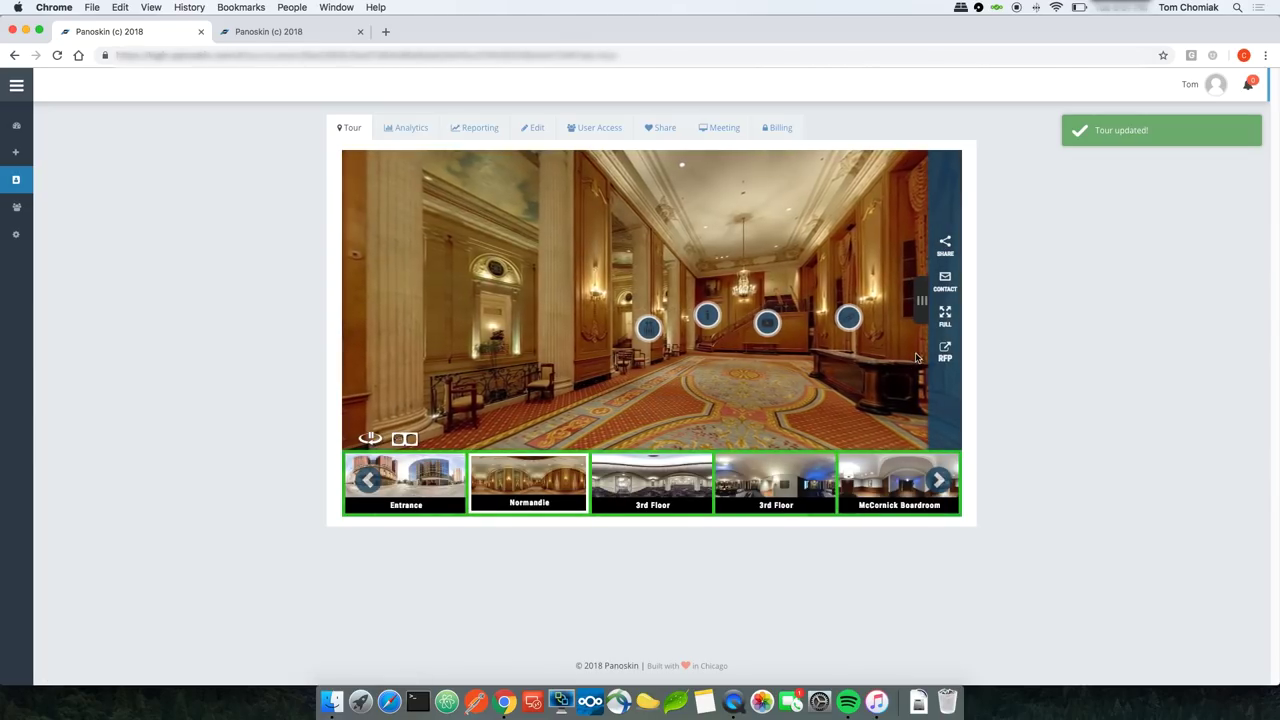
click(945, 351)
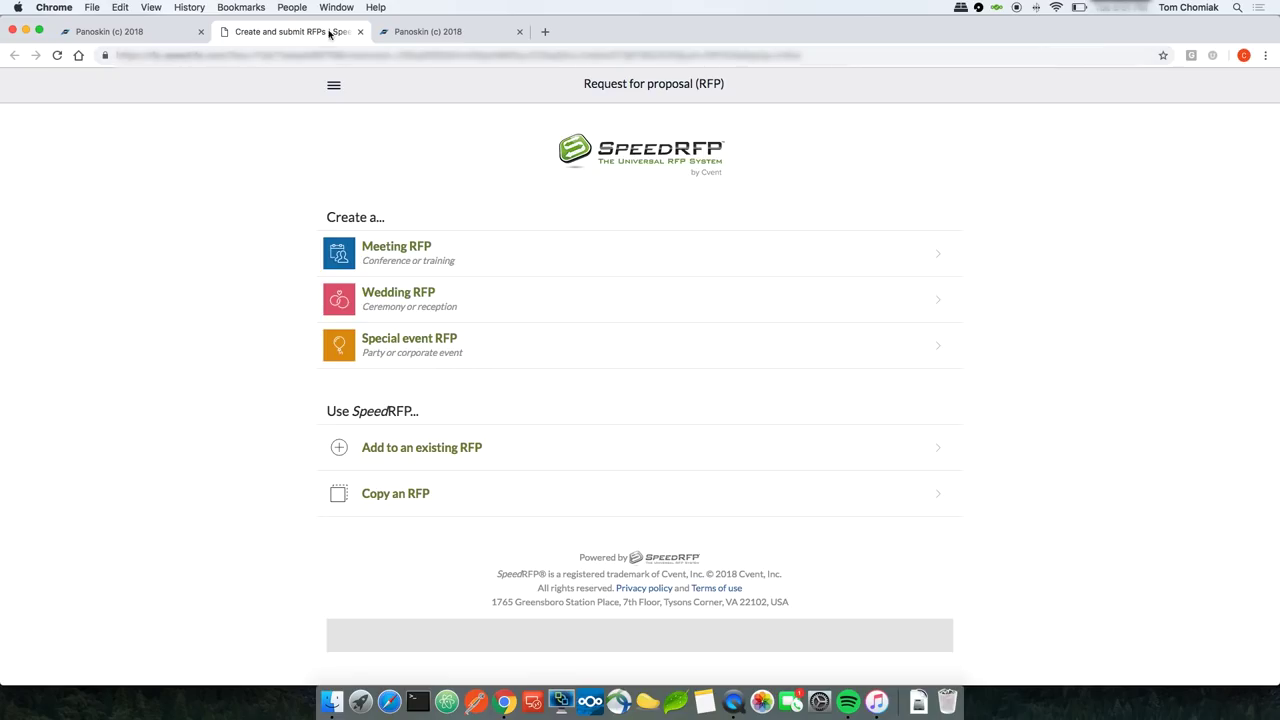
click(360, 31)
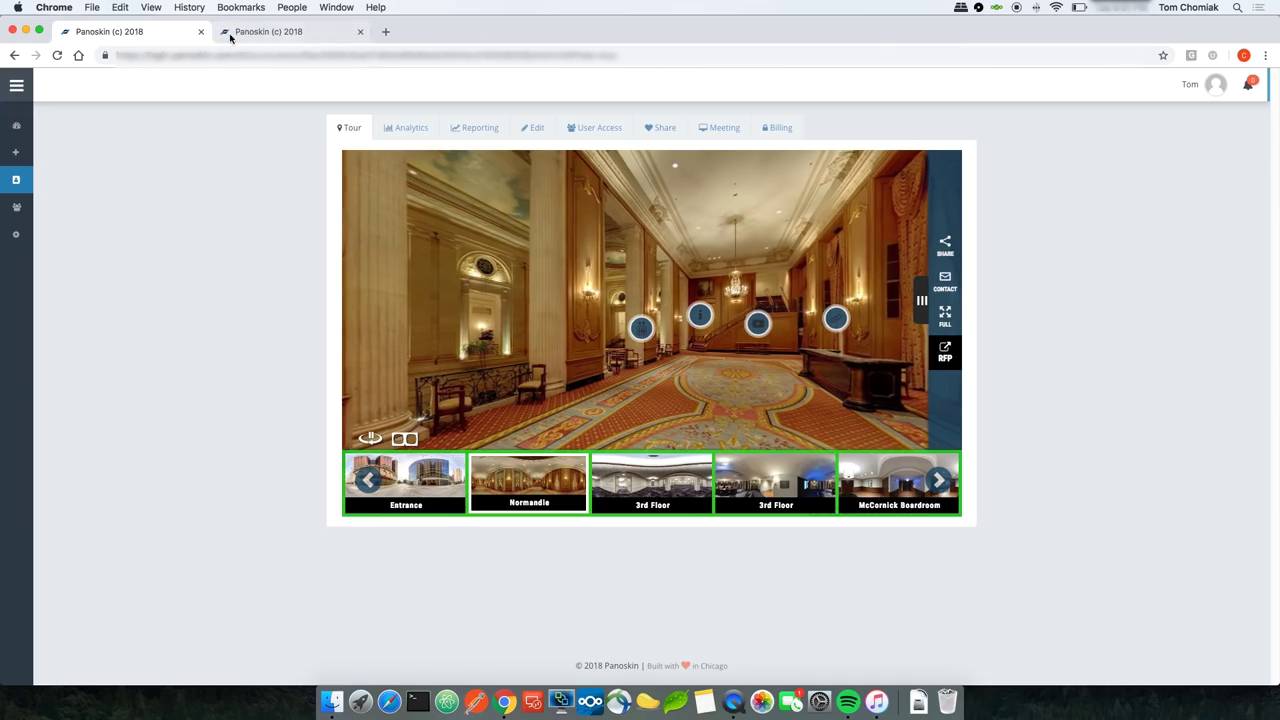
Step: Give the RFP side-menu button an envelope icon and save the tour
click(532, 129)
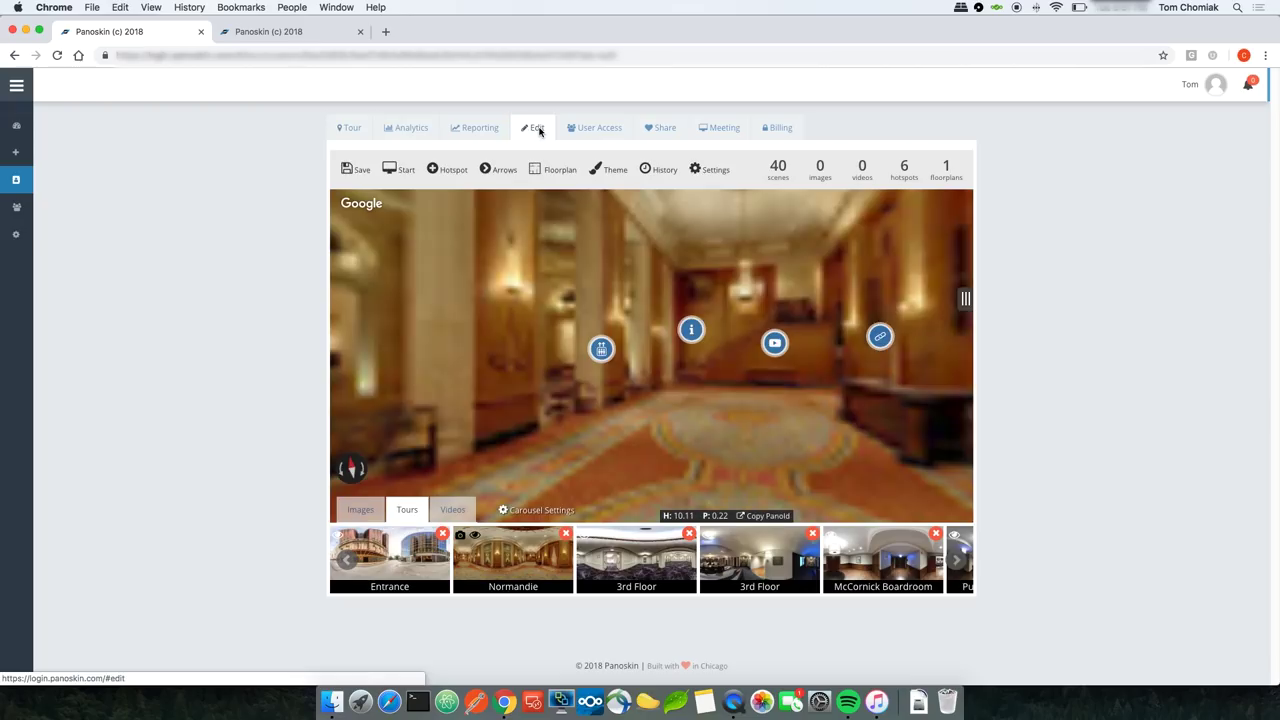
click(965, 298)
click(905, 314)
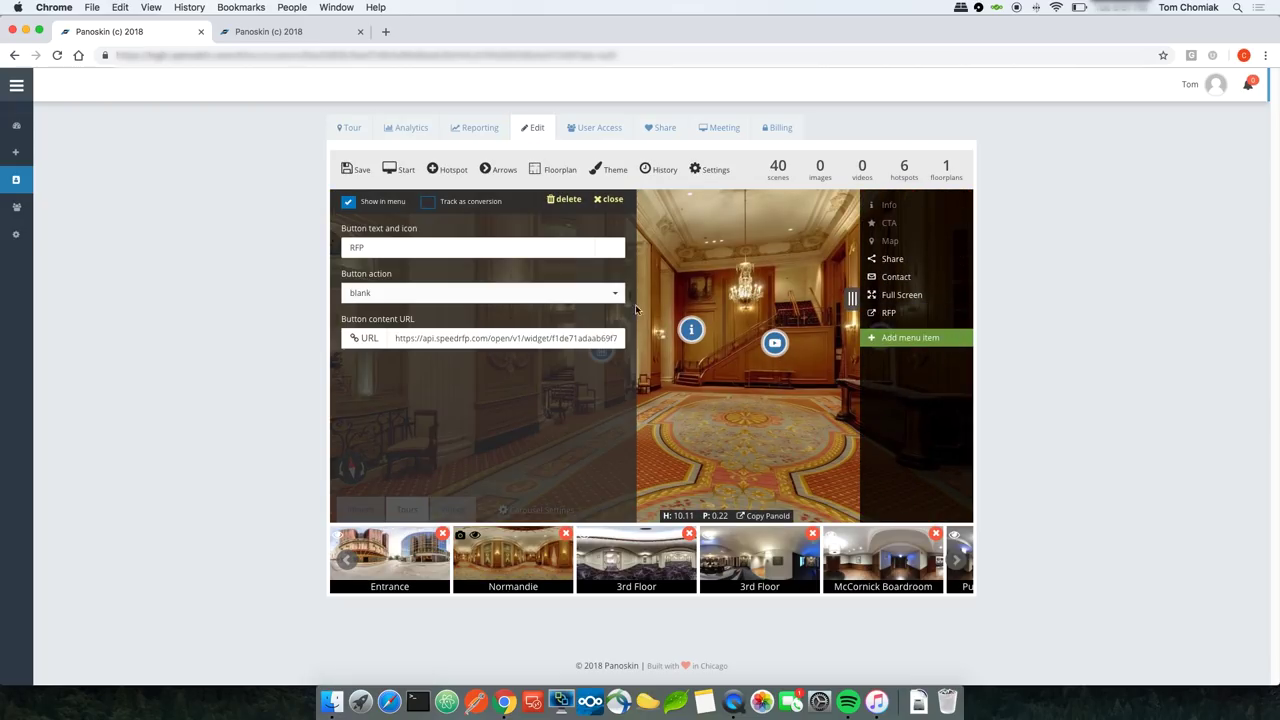
double_click(409, 247)
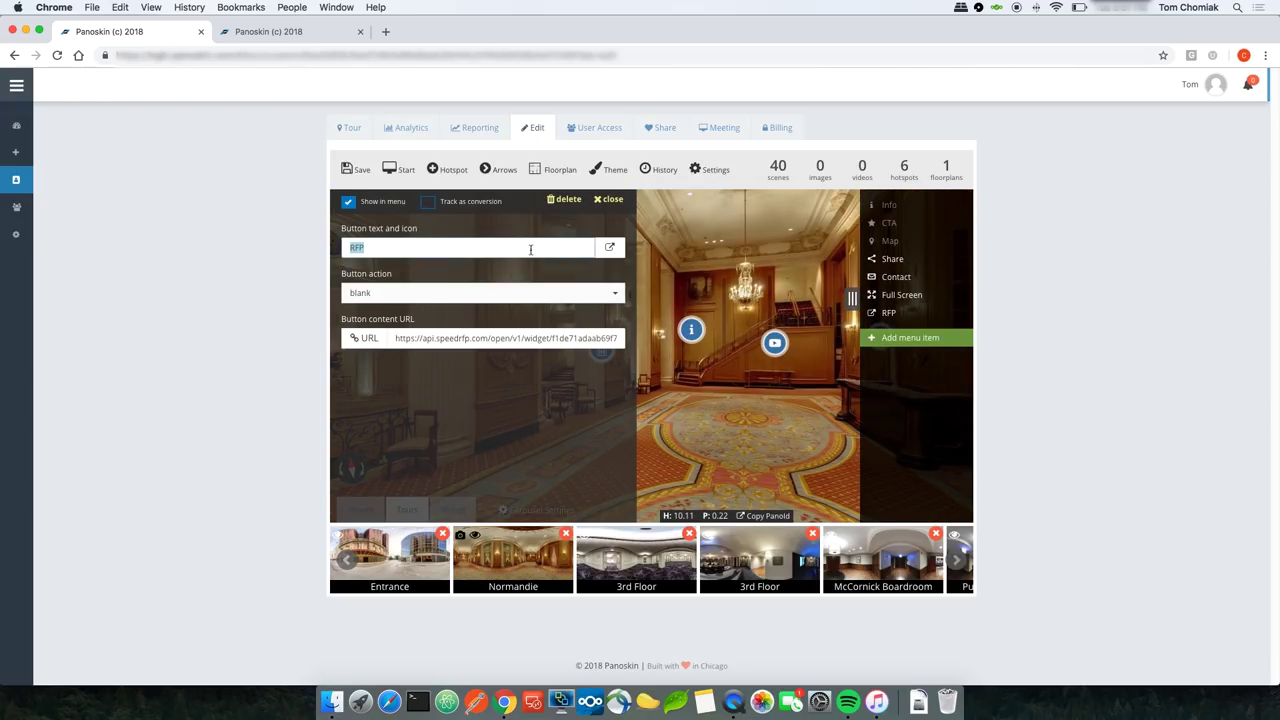
click(610, 250)
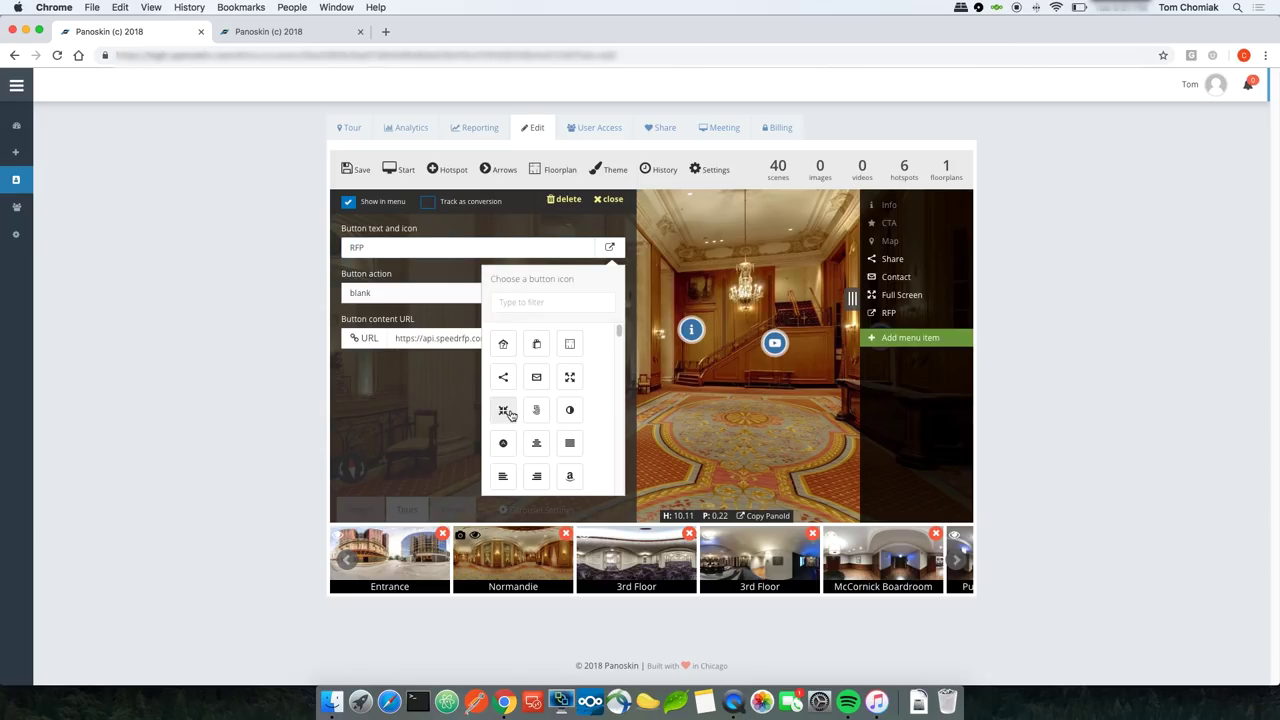
scroll(538, 378, down, 1)
click(537, 364)
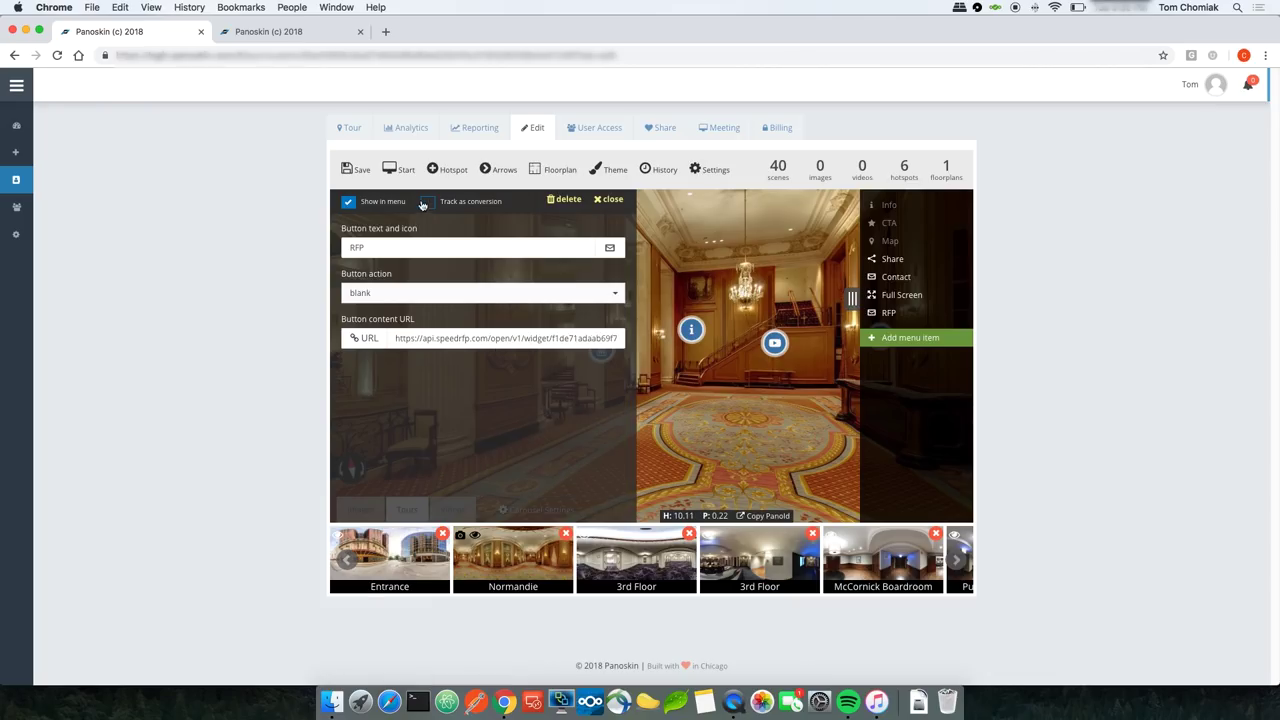
click(366, 176)
click(610, 200)
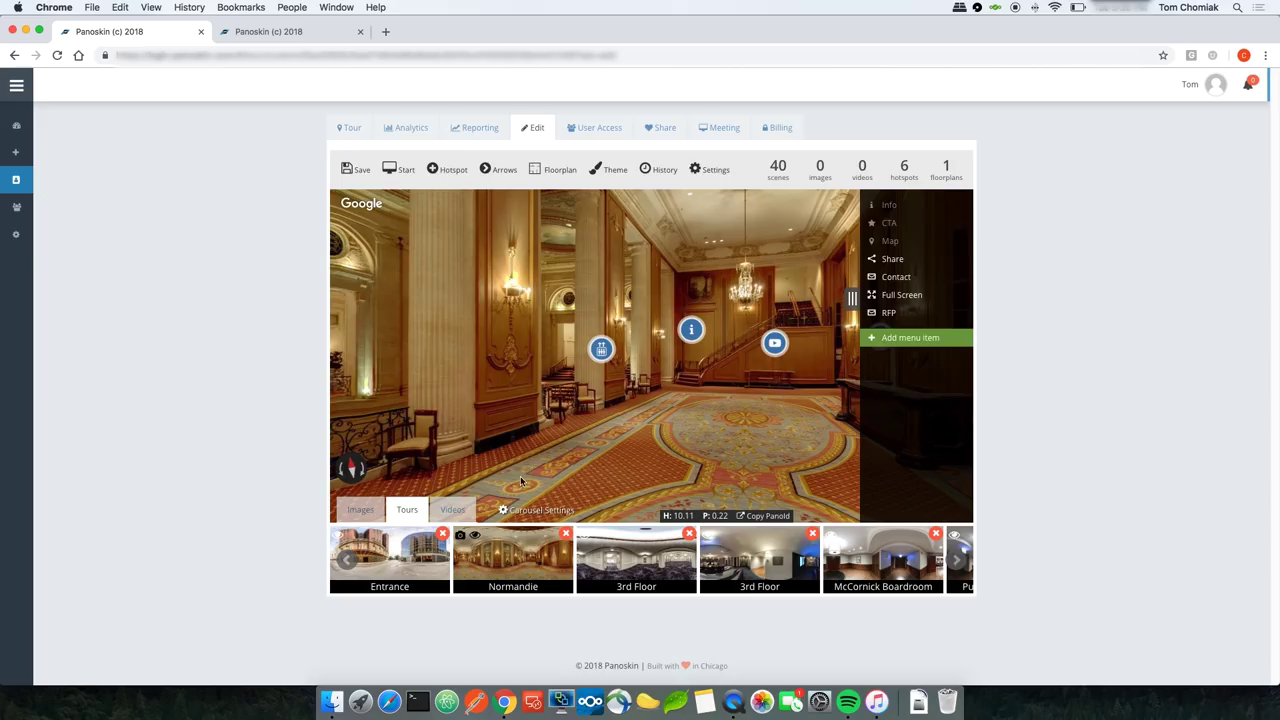
click(522, 511)
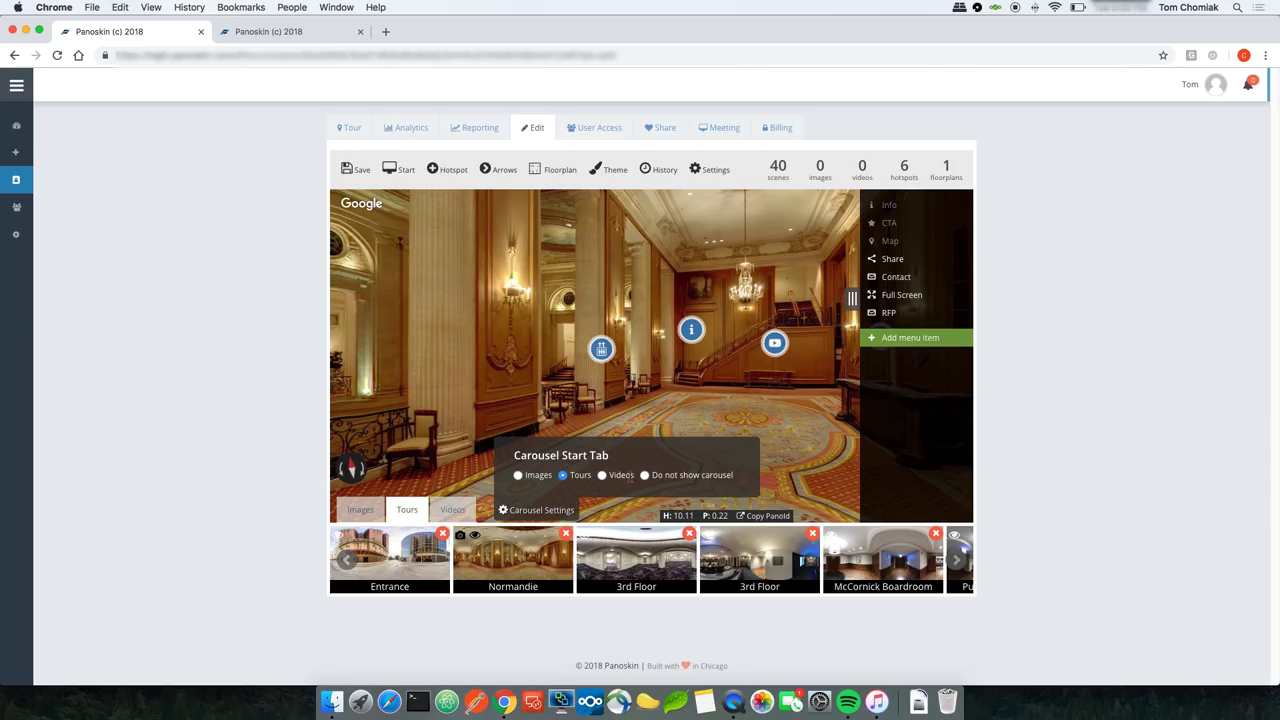
Step: Set the carousel to Do not show carousel, save, and preview the tour without it
click(646, 476)
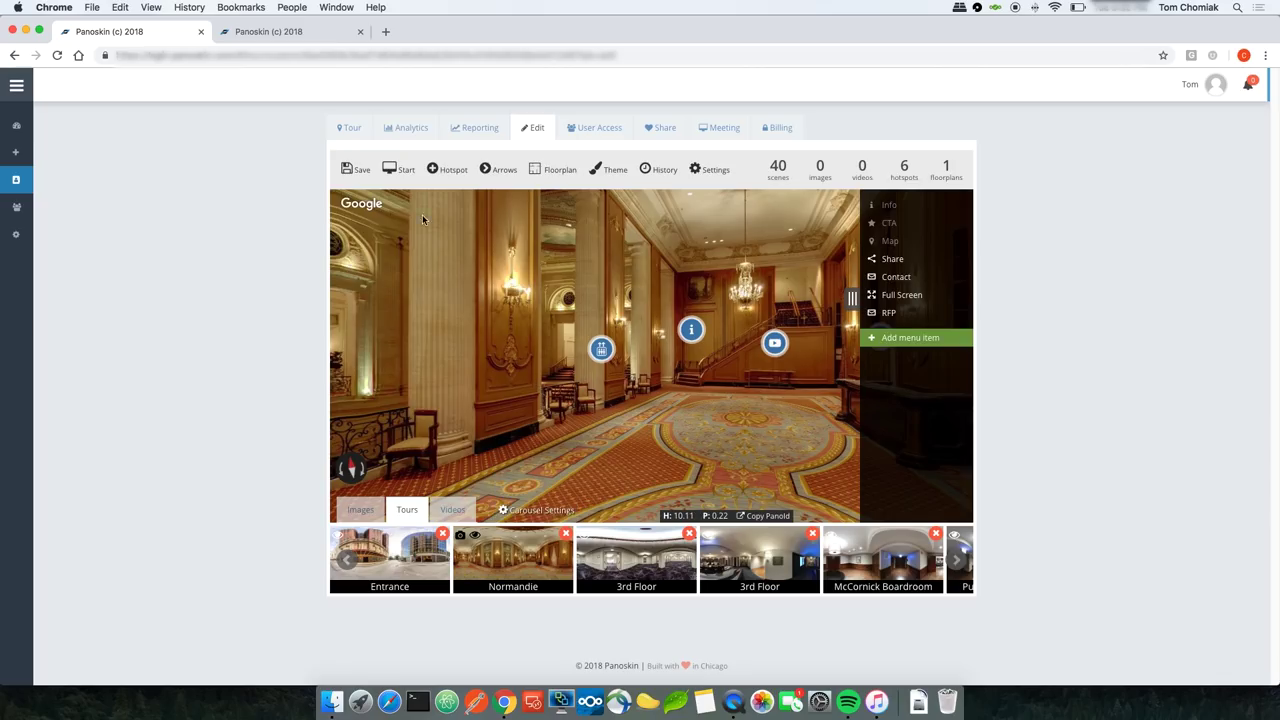
click(350, 170)
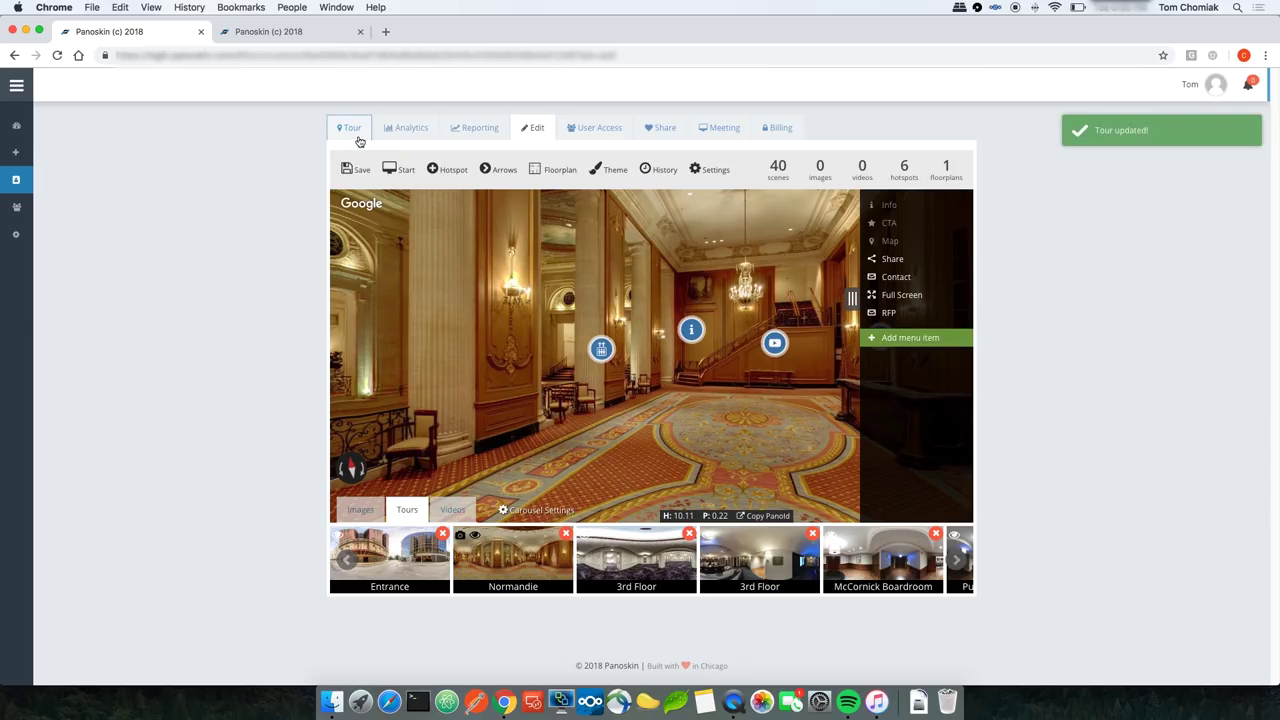
click(356, 133)
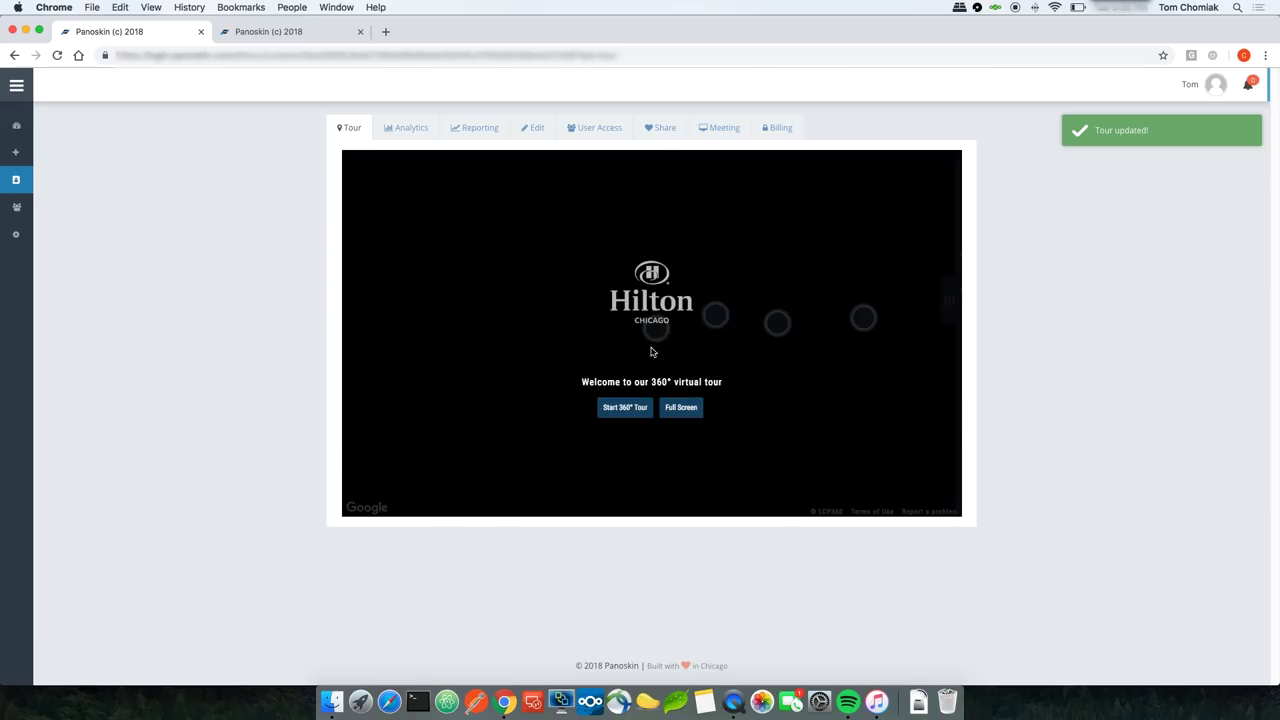
click(634, 407)
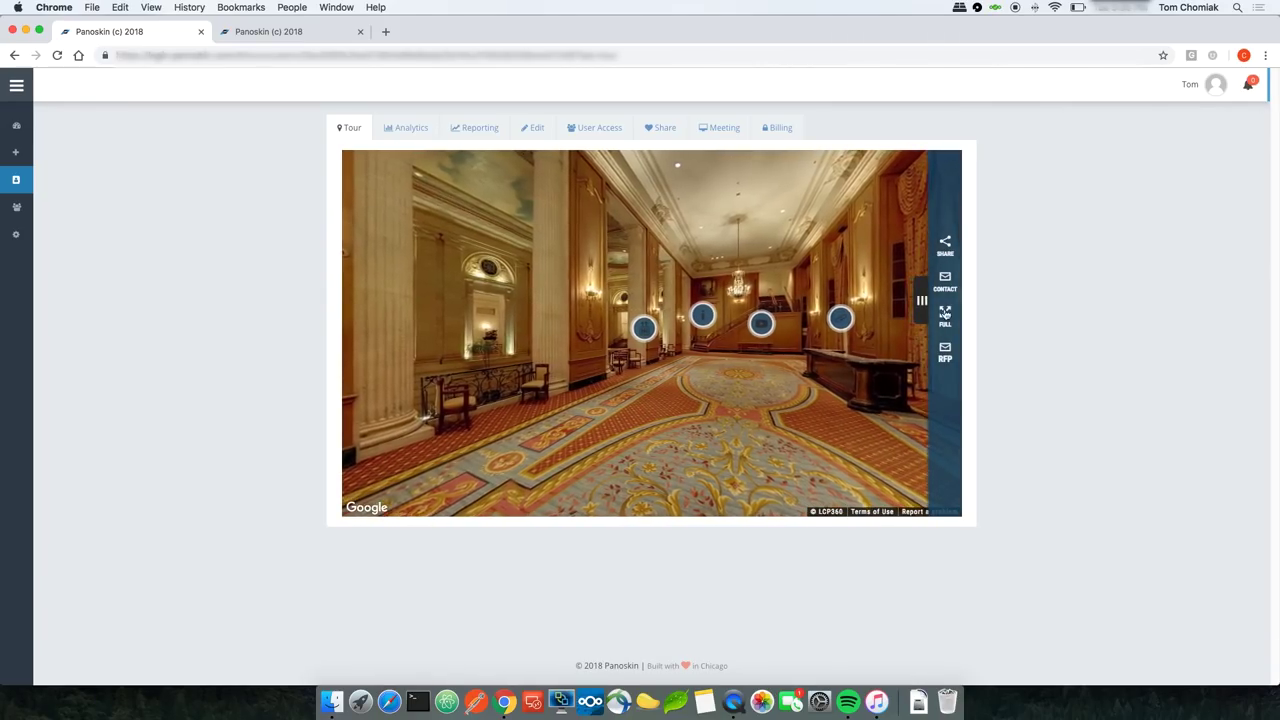
Step: Back in the editor, switch the carousel to its Images gallery
click(538, 135)
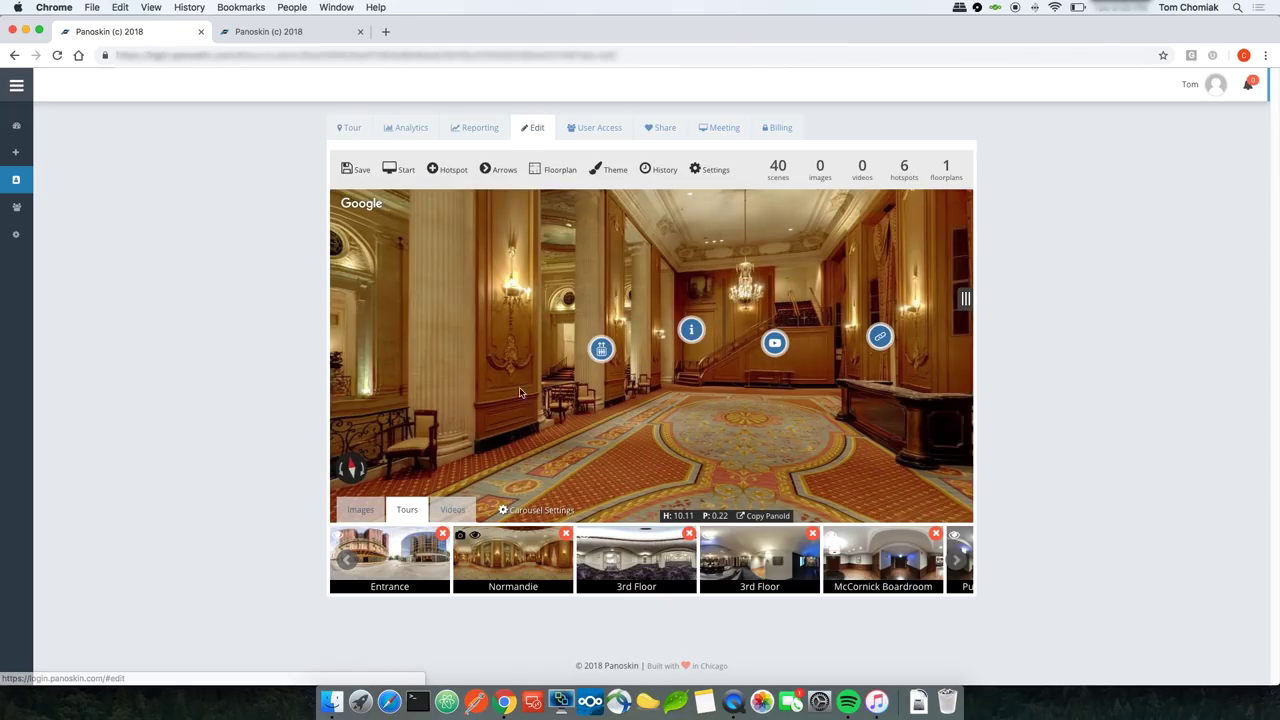
click(536, 510)
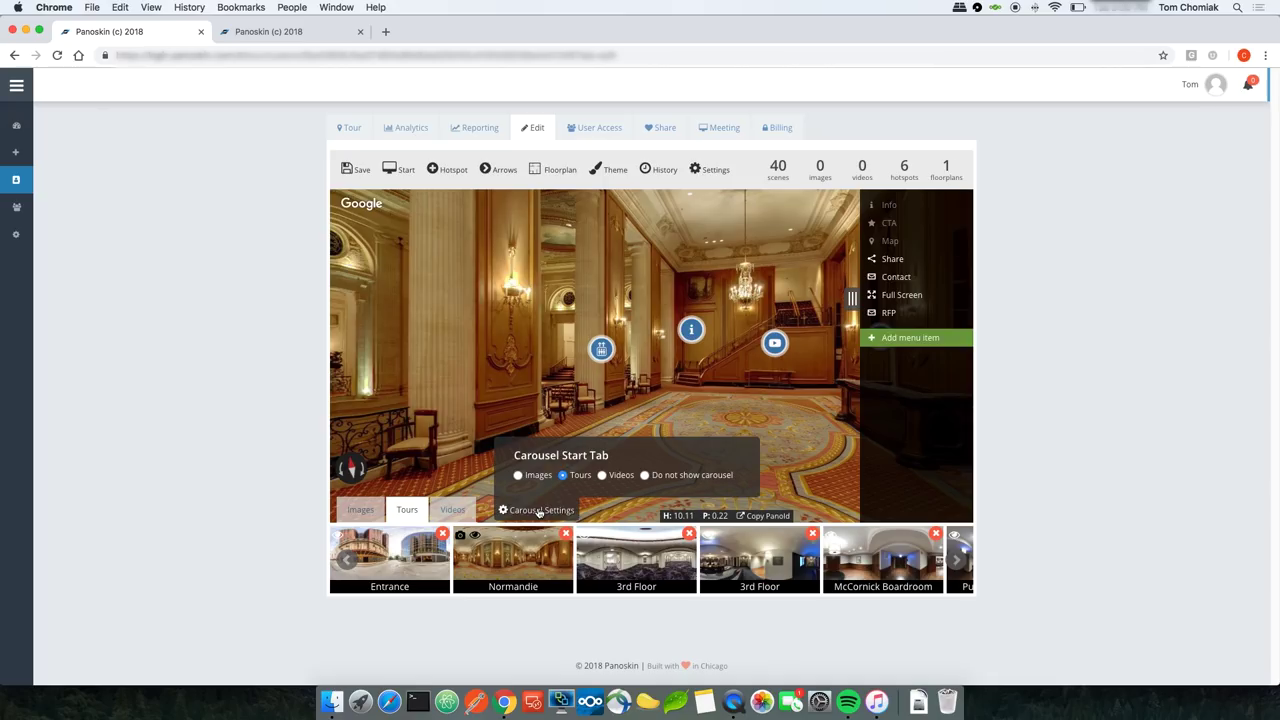
click(540, 511)
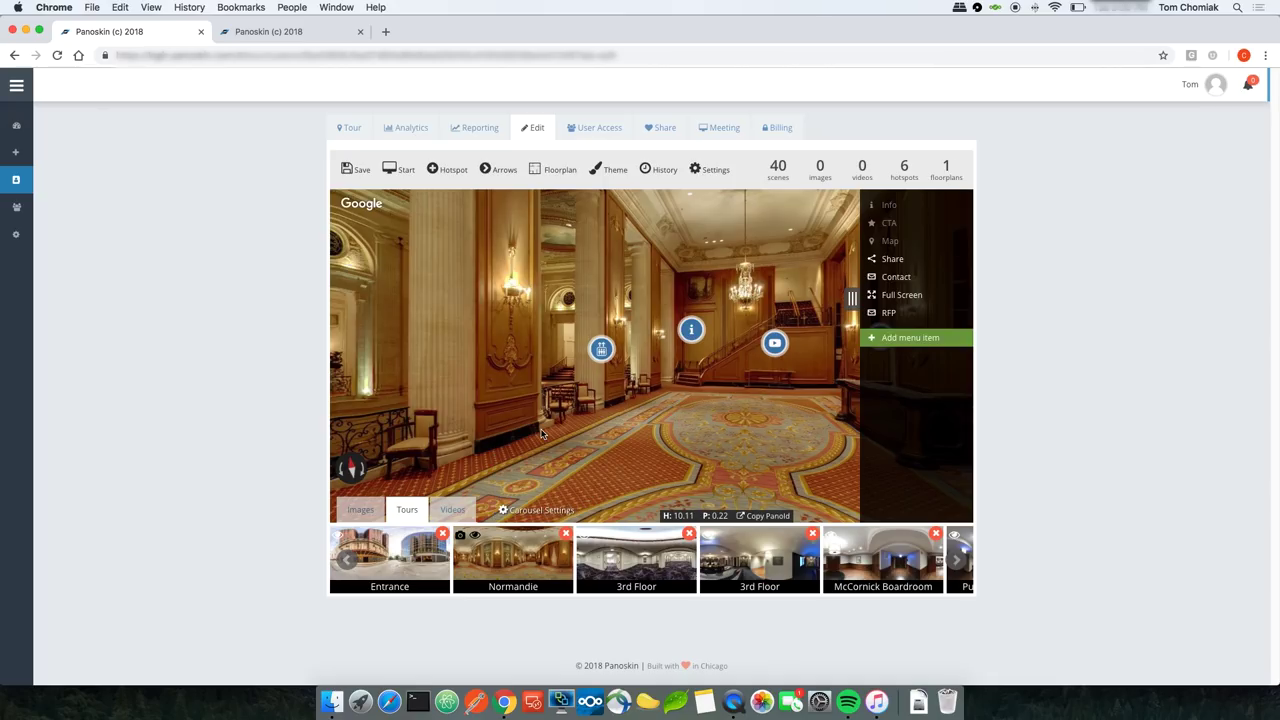
click(366, 510)
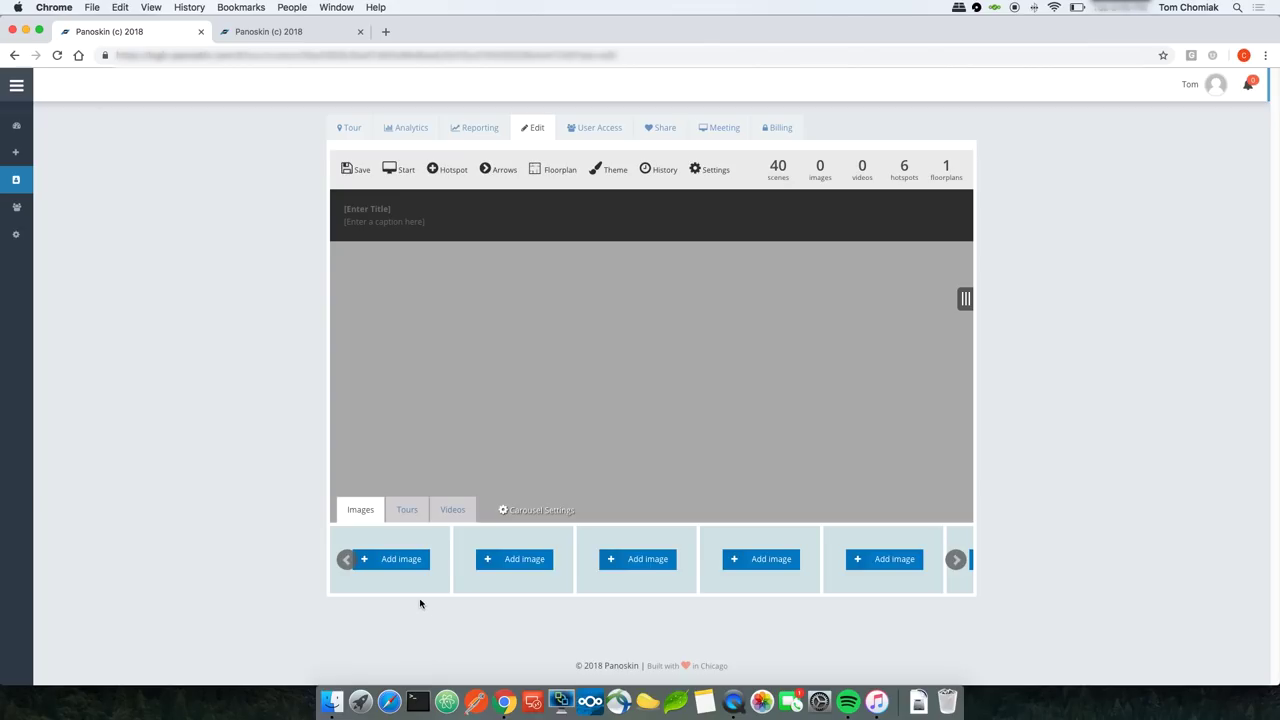
Step: Add 1.jpg from the Gallery folder as the first carousel image, cropped to the whole hotel photo
click(400, 563)
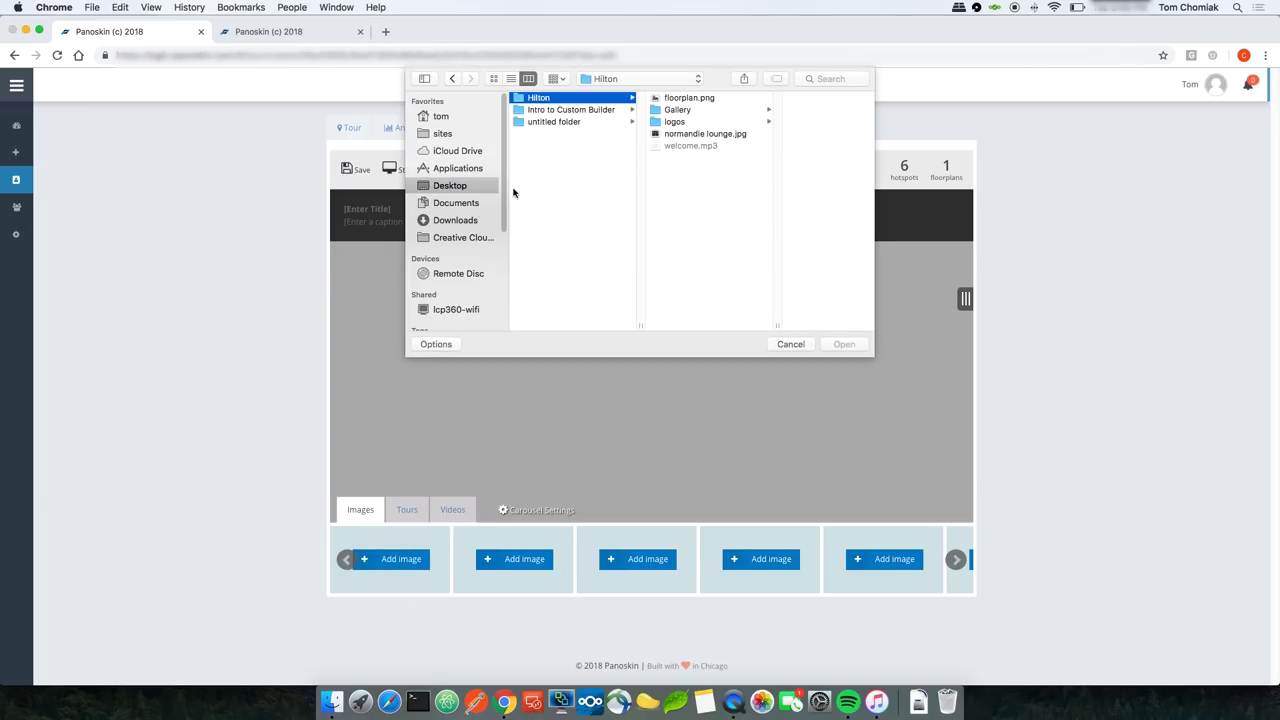
click(672, 110)
double_click(766, 98)
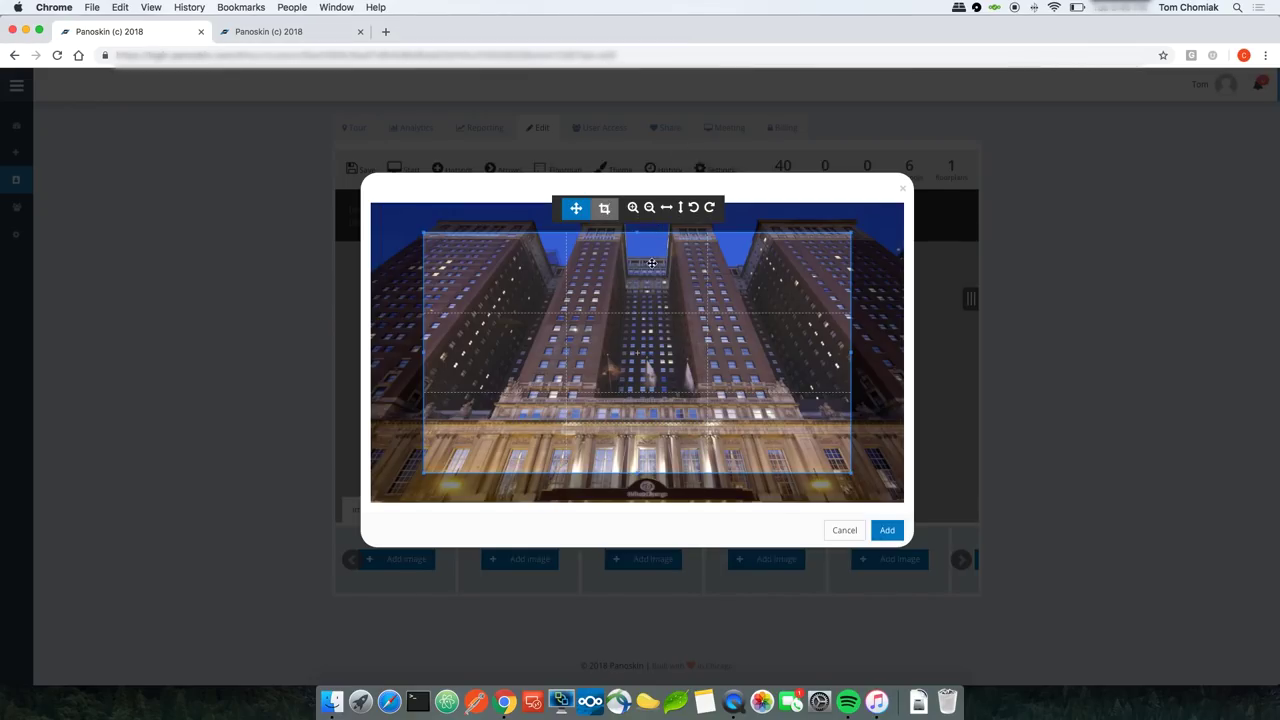
drag(665, 322, 607, 289)
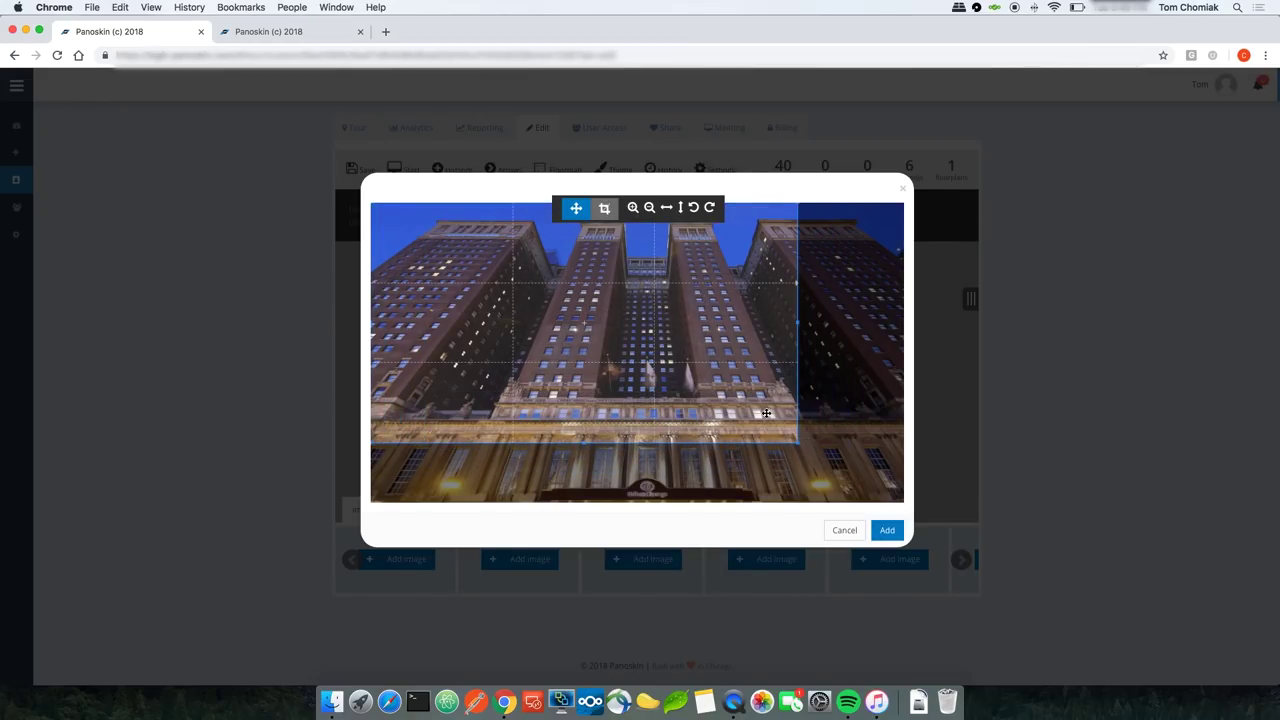
drag(797, 443, 922, 561)
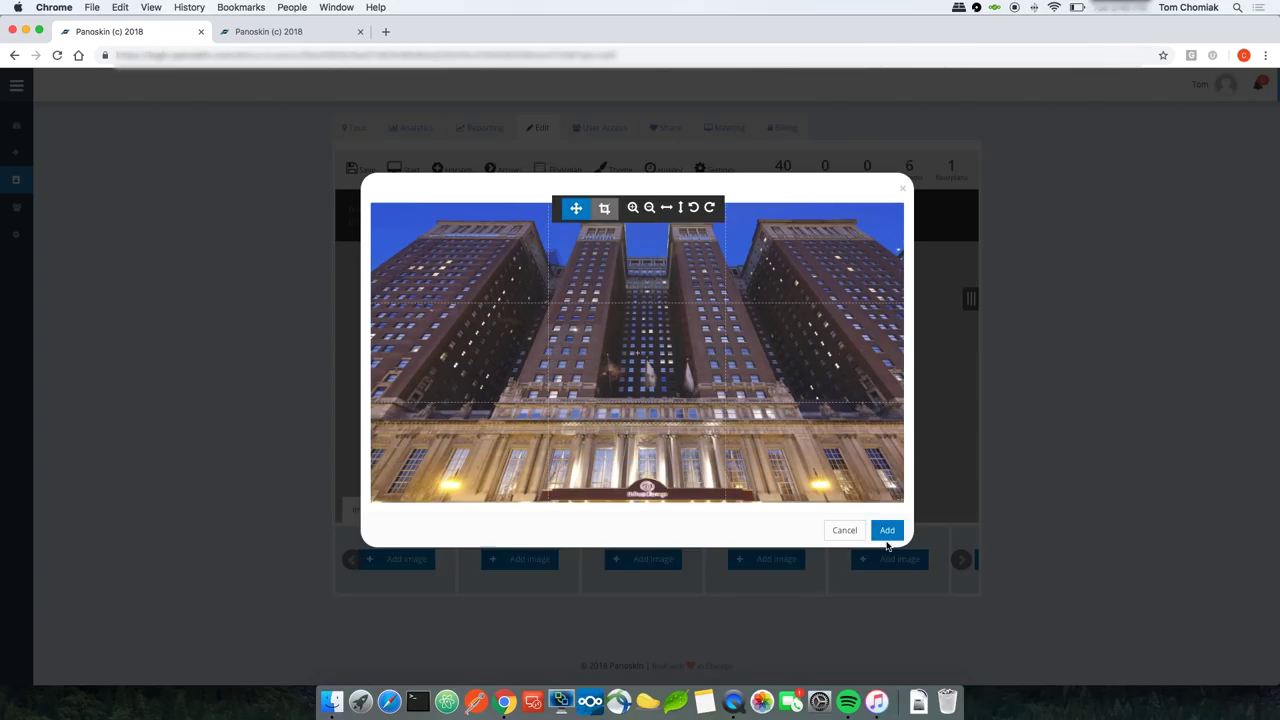
click(887, 530)
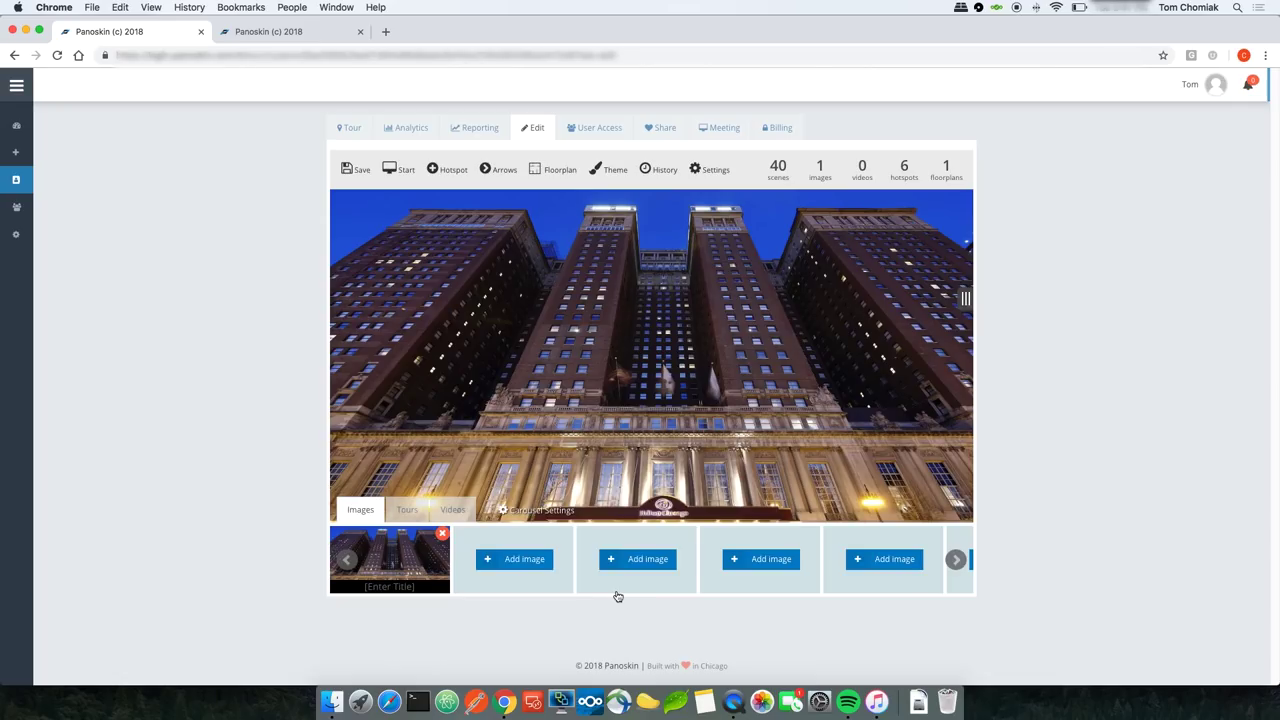
Step: Add the lobby, restaurant and bar photos to the gallery, each cropped to full size
click(532, 565)
double_click(540, 114)
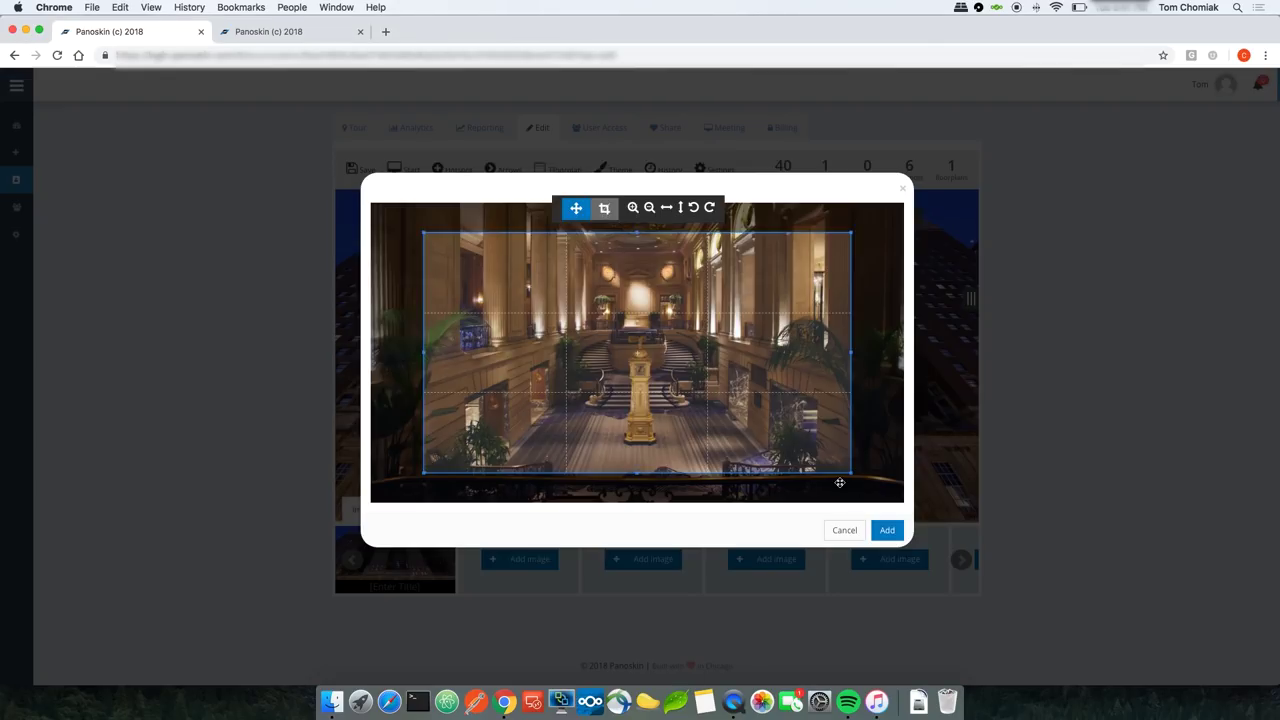
drag(756, 440, 920, 547)
click(895, 535)
click(660, 566)
double_click(535, 138)
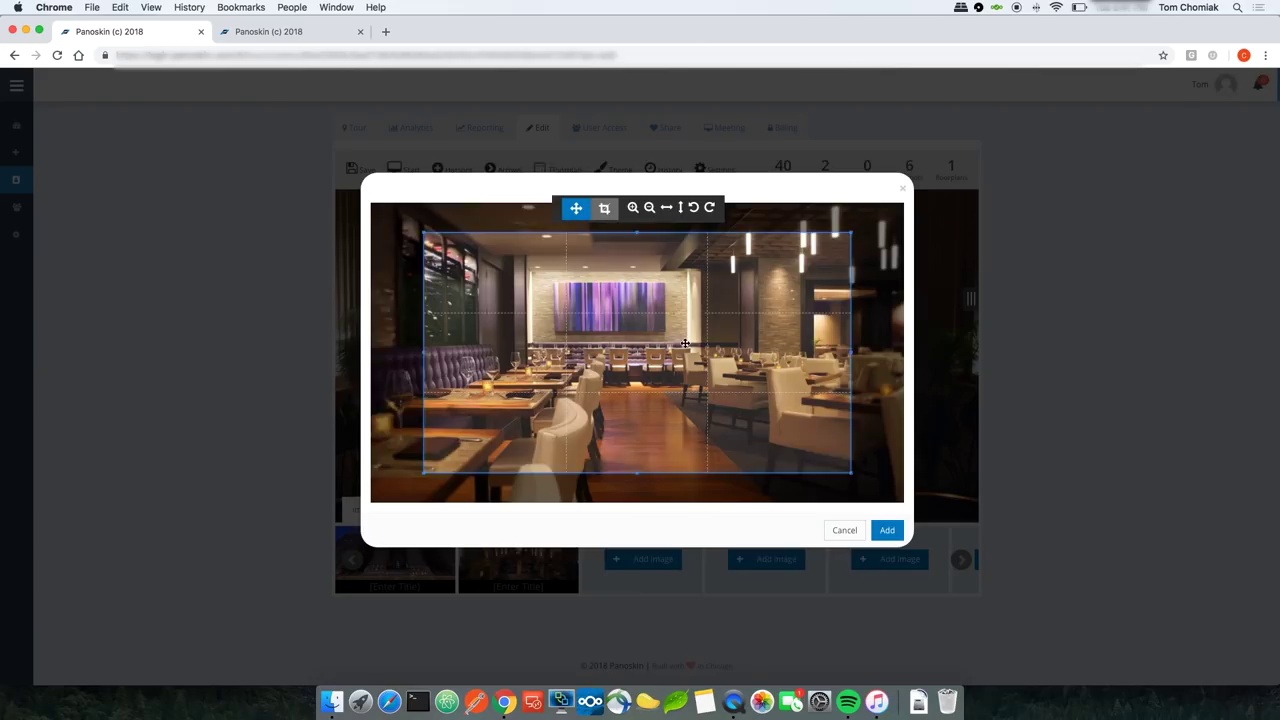
drag(769, 416, 906, 506)
click(887, 530)
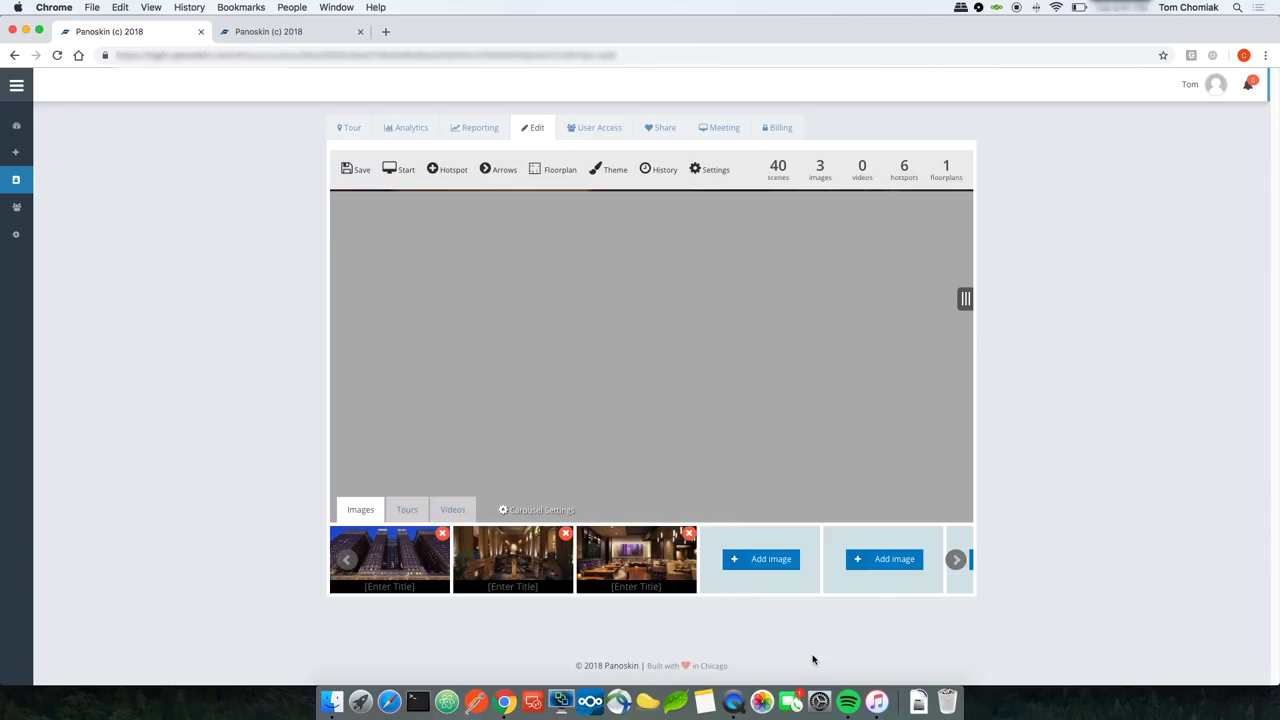
click(769, 564)
double_click(548, 133)
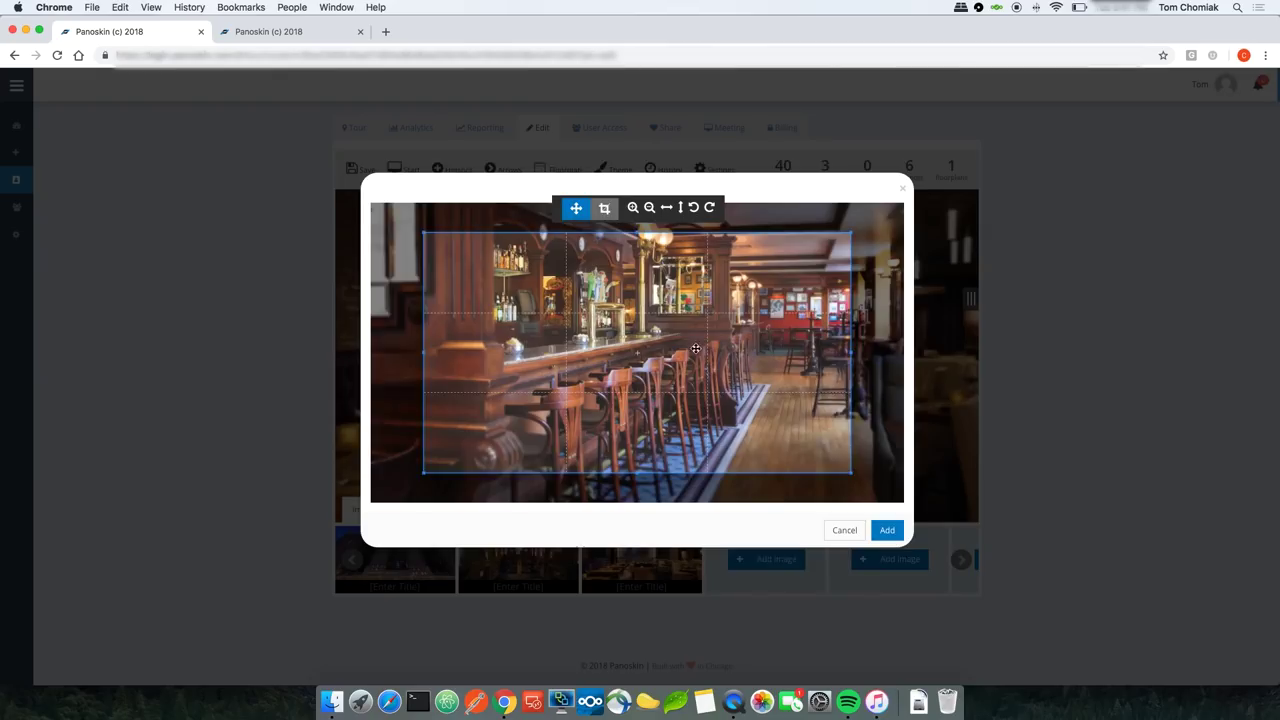
drag(777, 424, 906, 506)
click(887, 530)
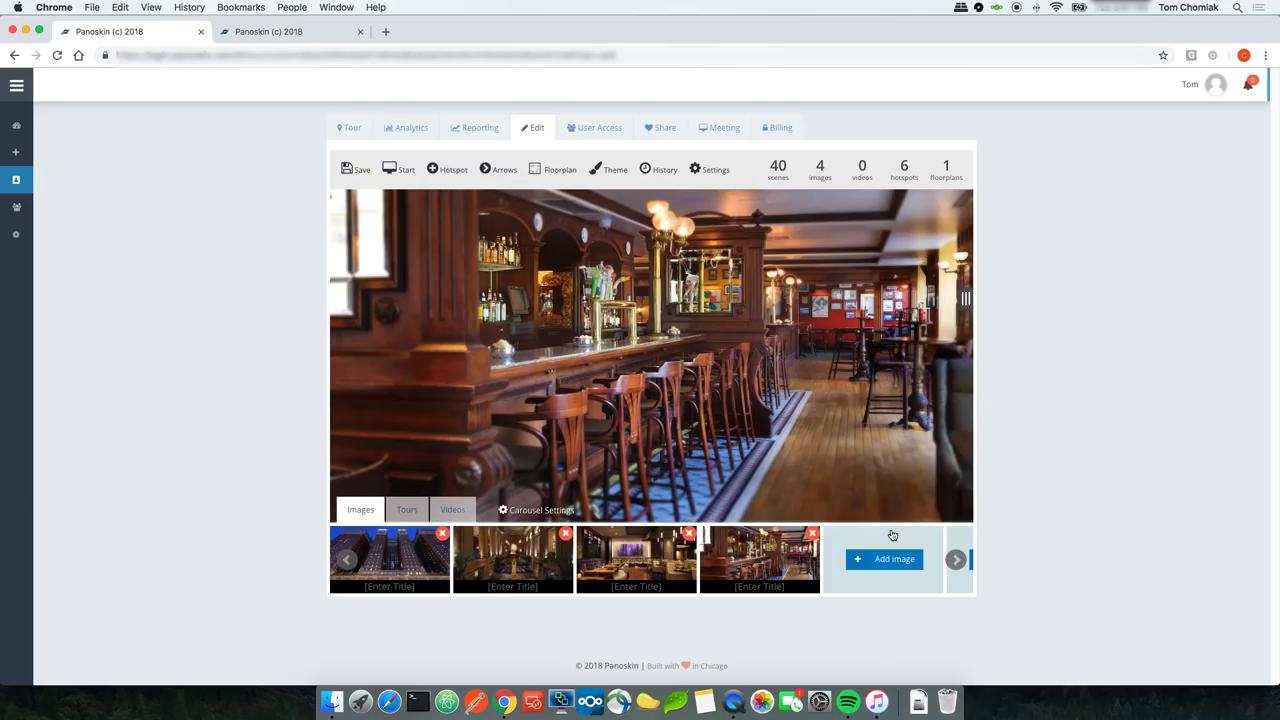
Step: Add the pool, gym and bedroom (7.jpg) photos to the gallery
click(899, 561)
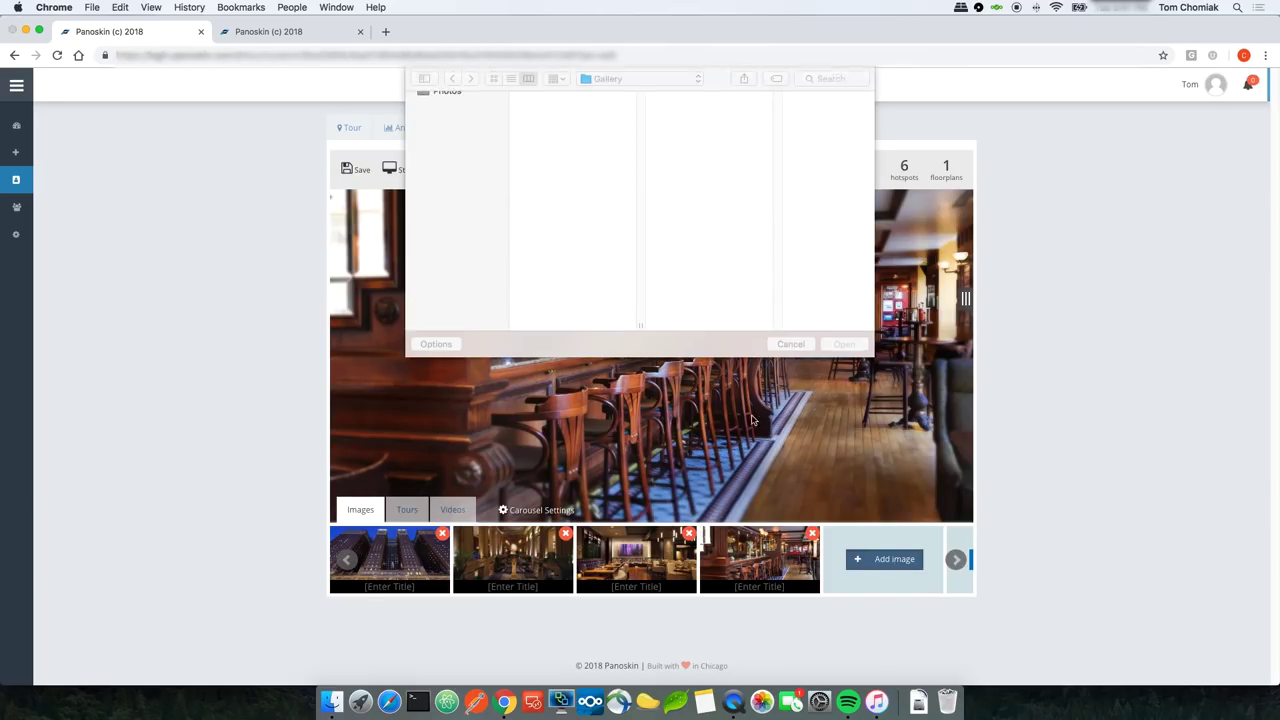
double_click(560, 146)
drag(797, 443, 906, 506)
click(887, 530)
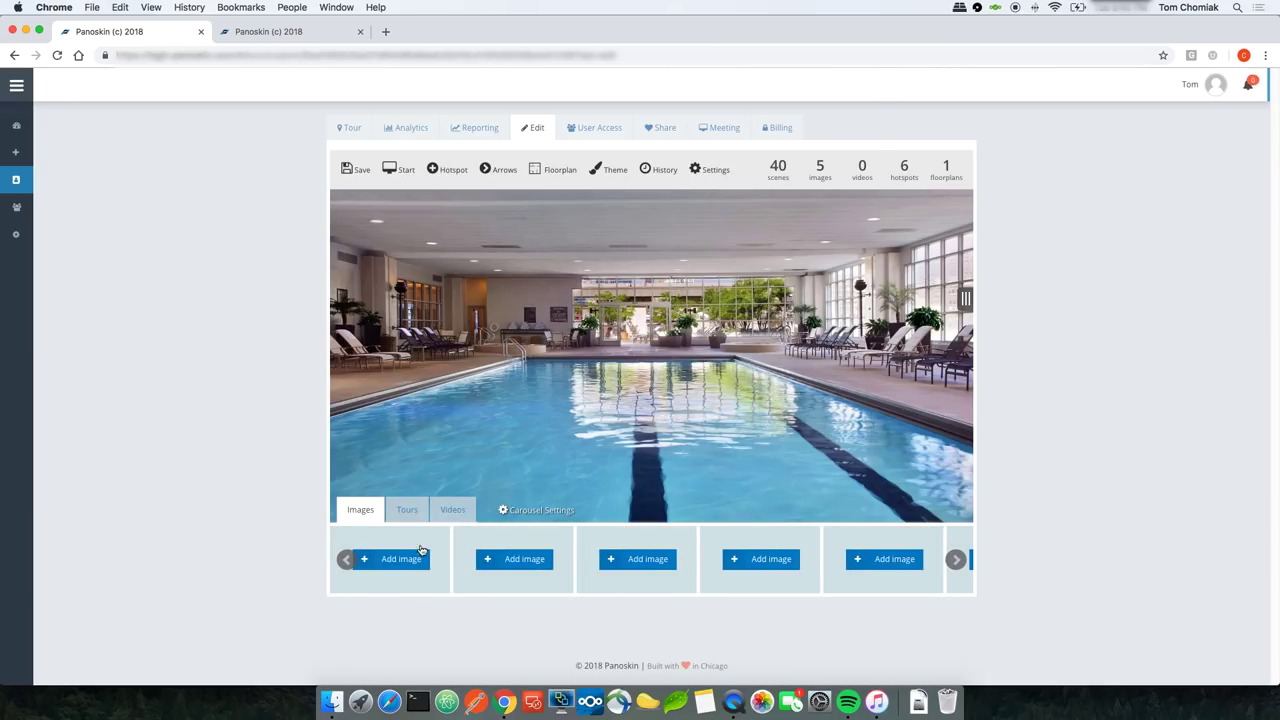
click(412, 560)
double_click(545, 163)
drag(857, 457, 870, 540)
click(877, 534)
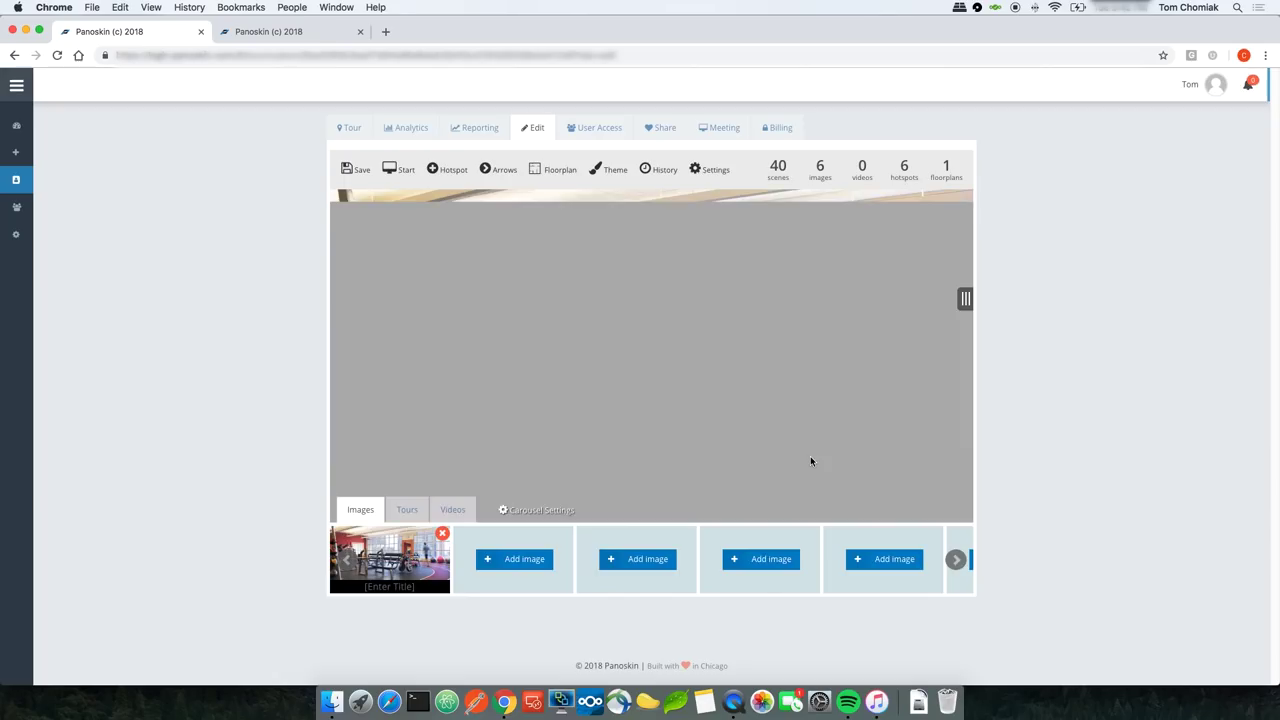
click(530, 558)
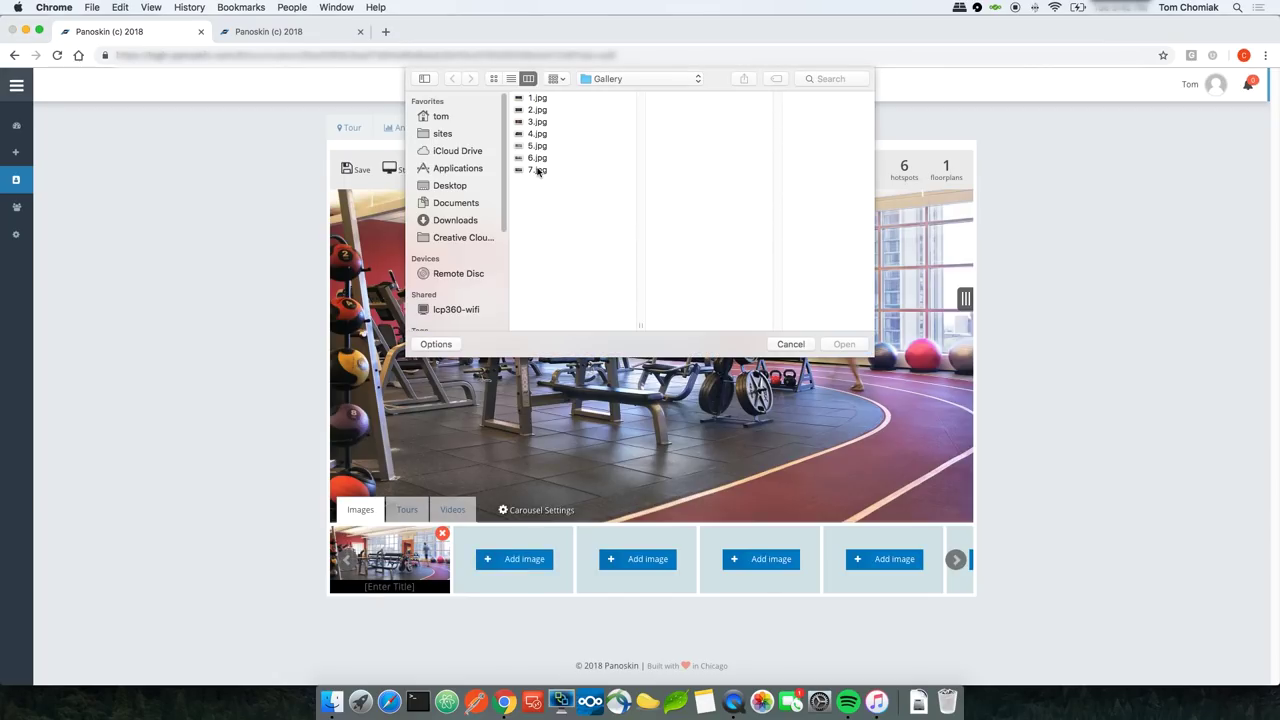
double_click(538, 170)
click(889, 531)
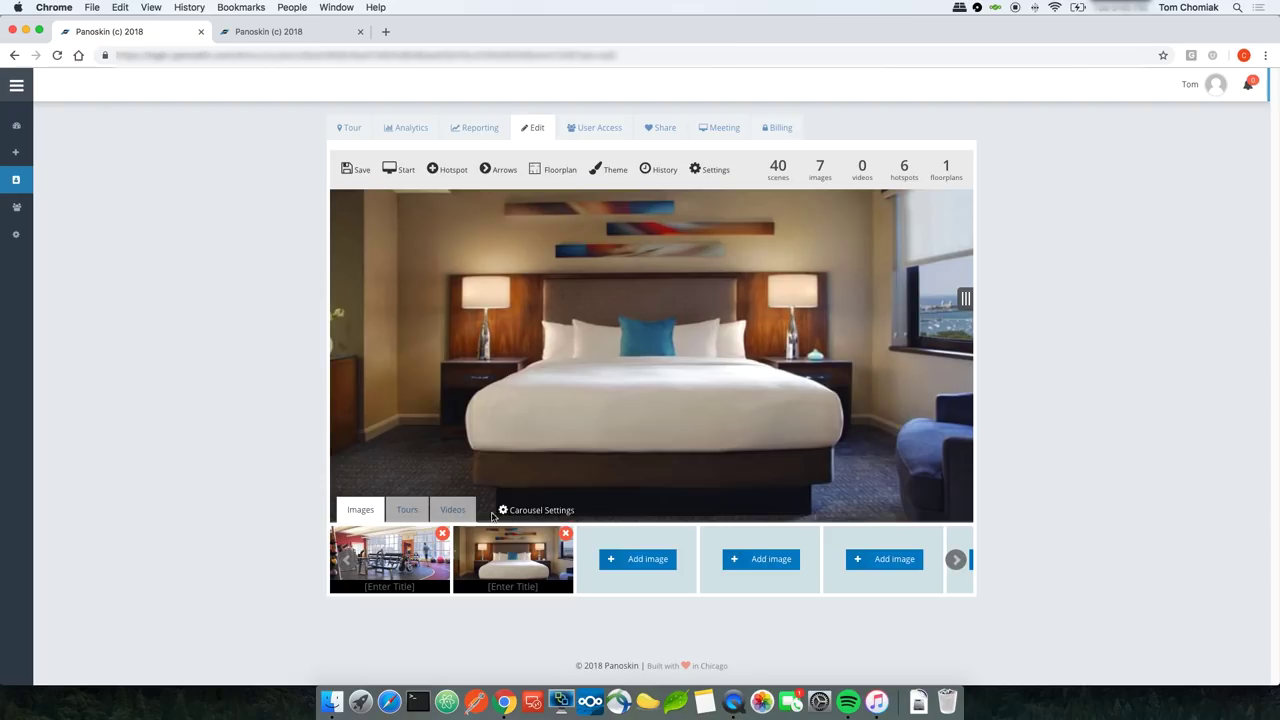
Step: Title the bedroom thumbnail 'Bedroom' and the gym thumbnail 'Fitness Area'
click(513, 588)
text(Bedroom)
click(397, 587)
text(Fitness)
key(BackSpace)
key(BackSpace)
key(BackSpace)
key(BackSpace)
text(ness Ae)
key(BackSpace)
text(rea)
click(347, 560)
Step: Title the first five images Entrance, Lobby, Restaurant, Bar and Pool, then save the tour
click(405, 590)
text(Entramce)
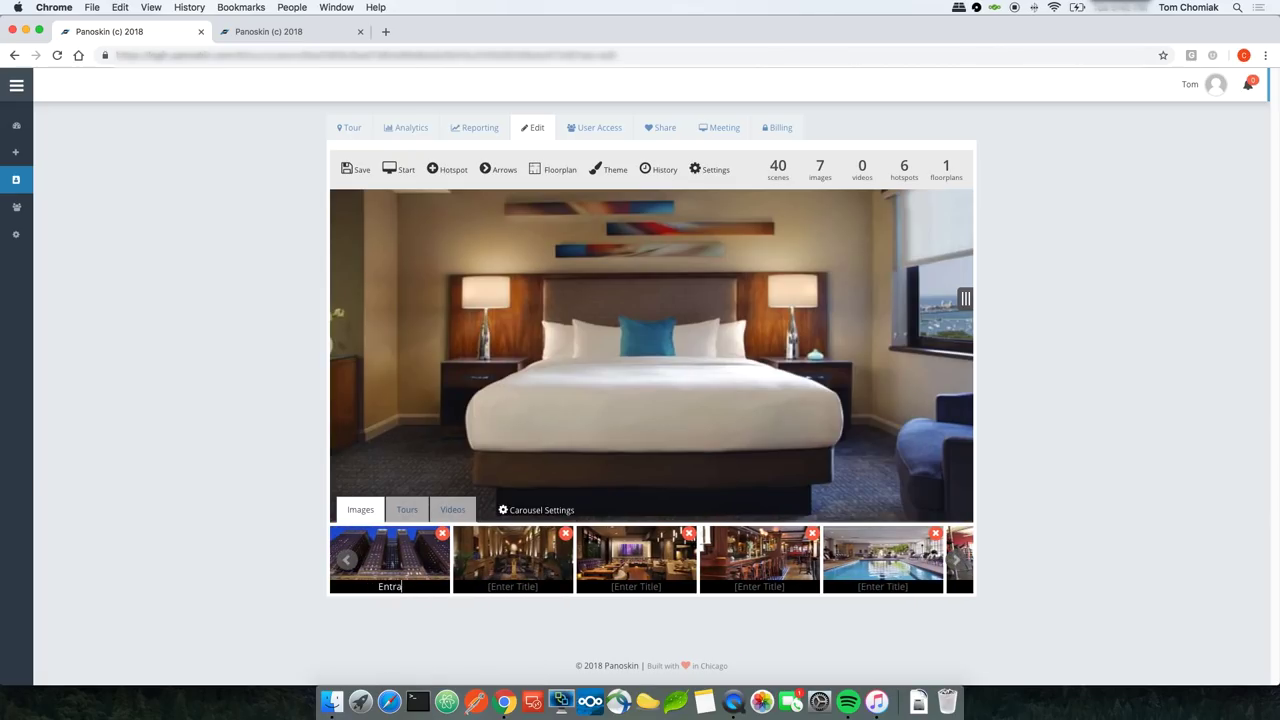
key(BackSpace)
key(BackSpace)
key(BackSpace)
text(nce)
text(Lobby)
text(Resta)
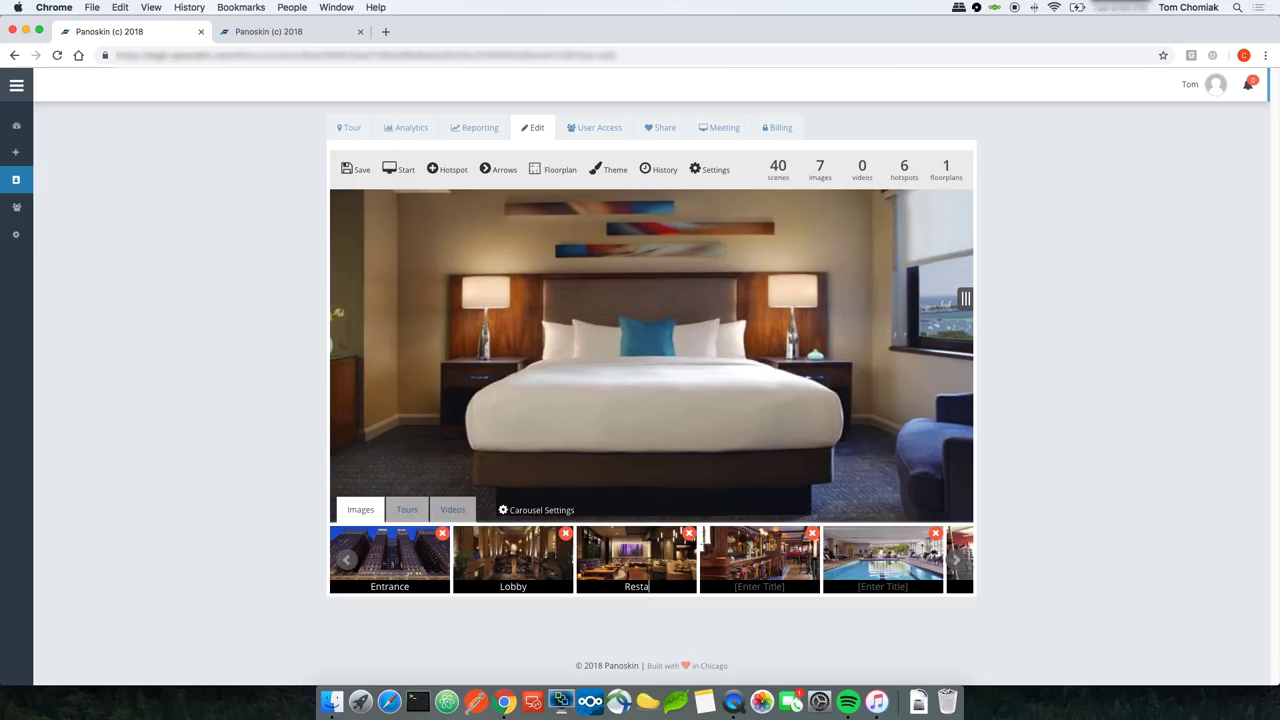
text(urant)
click(740, 587)
text(Bar)
click(862, 588)
text(Pool)
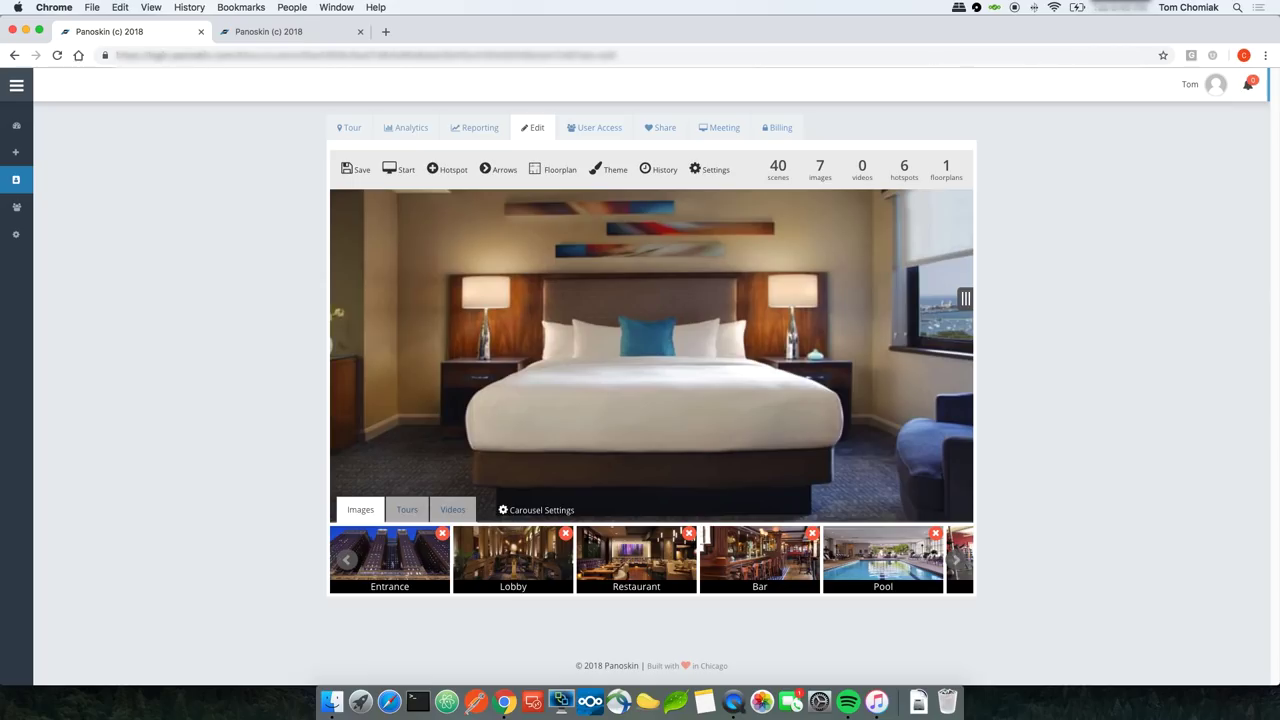
click(362, 170)
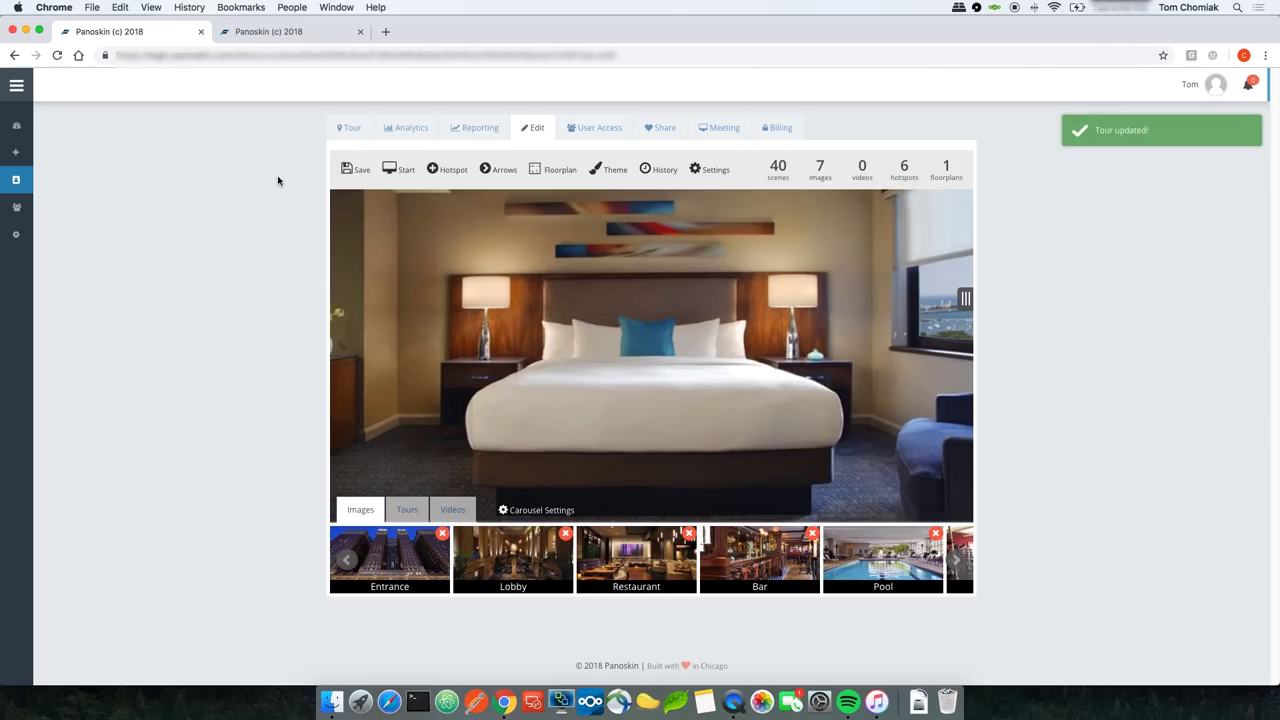
click(346, 131)
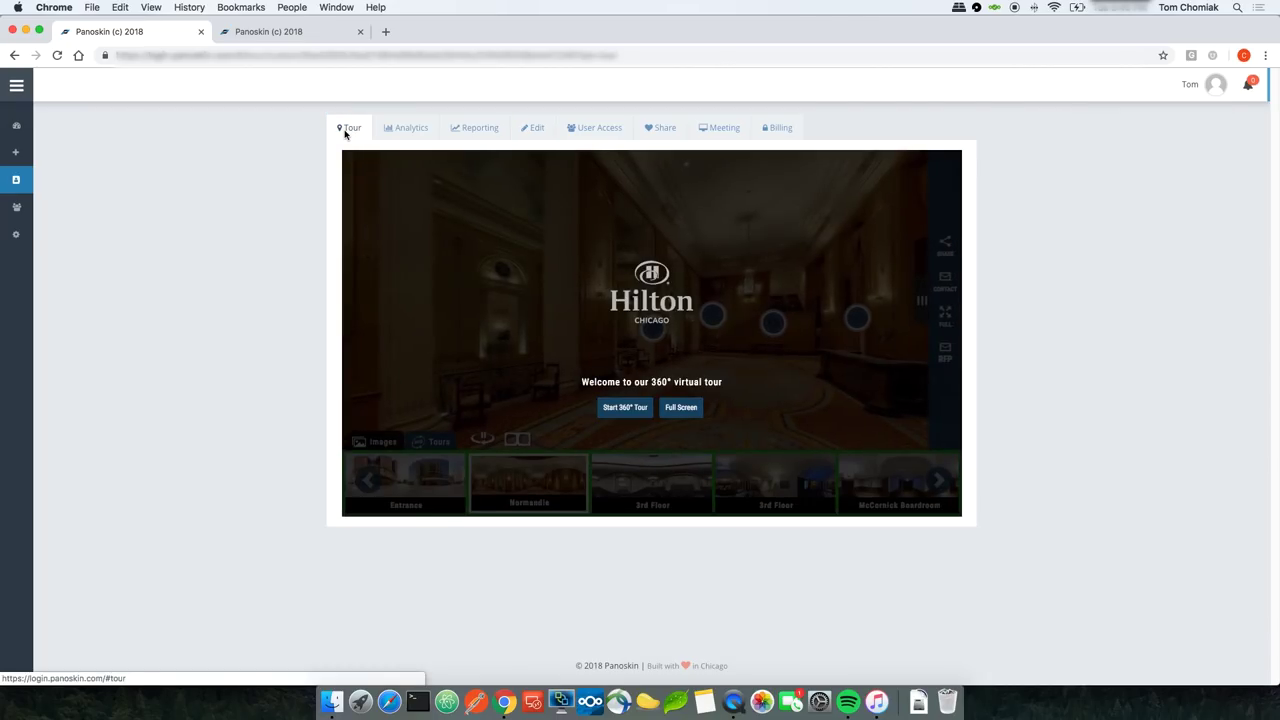
click(632, 408)
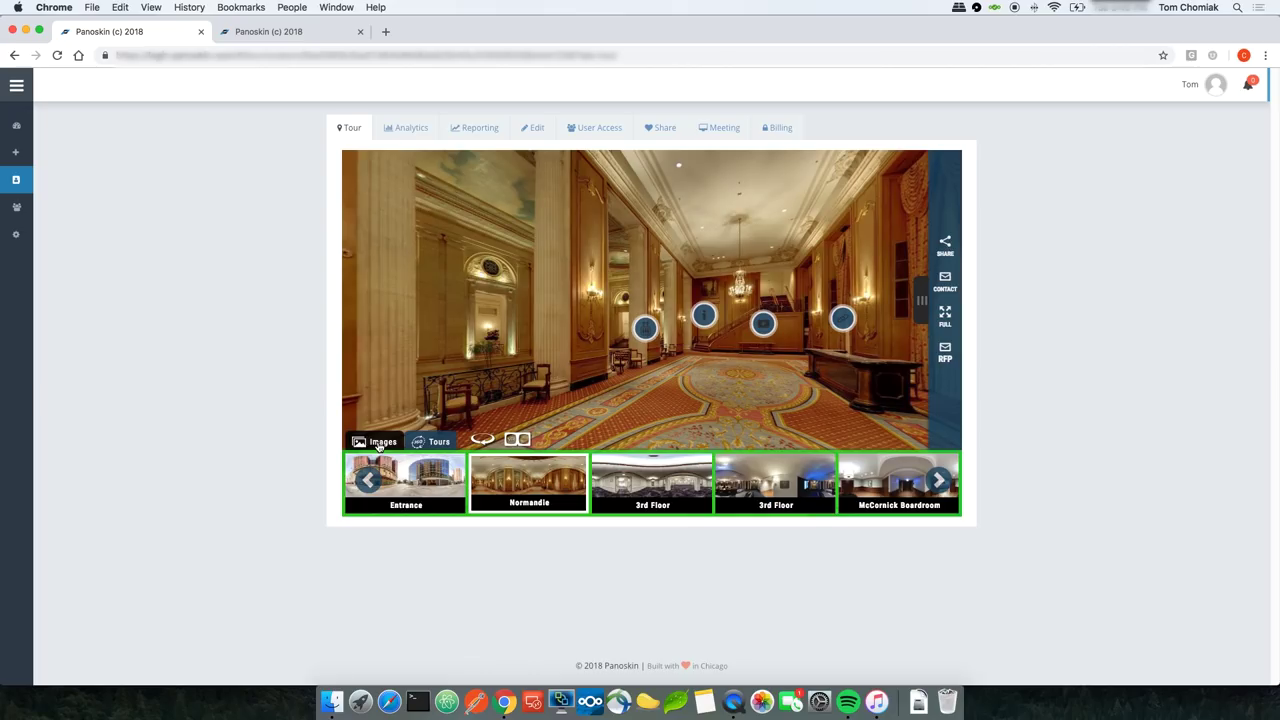
click(379, 442)
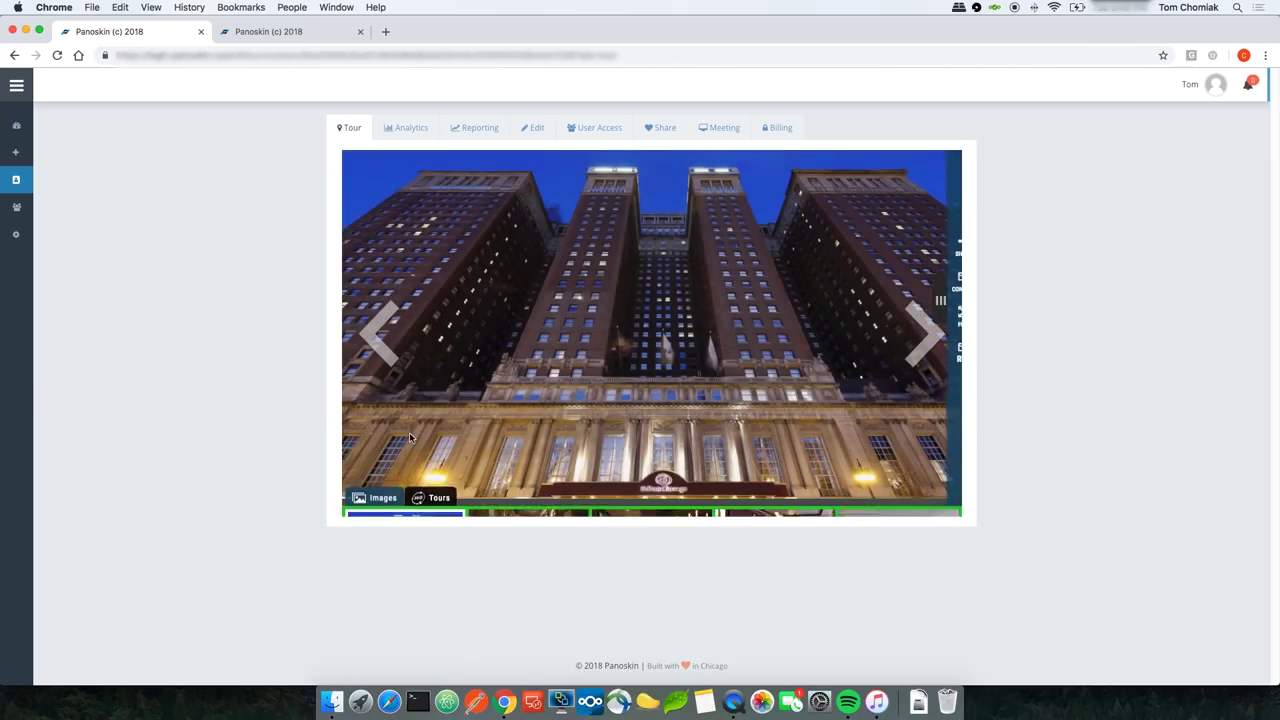
click(930, 333)
click(930, 333)
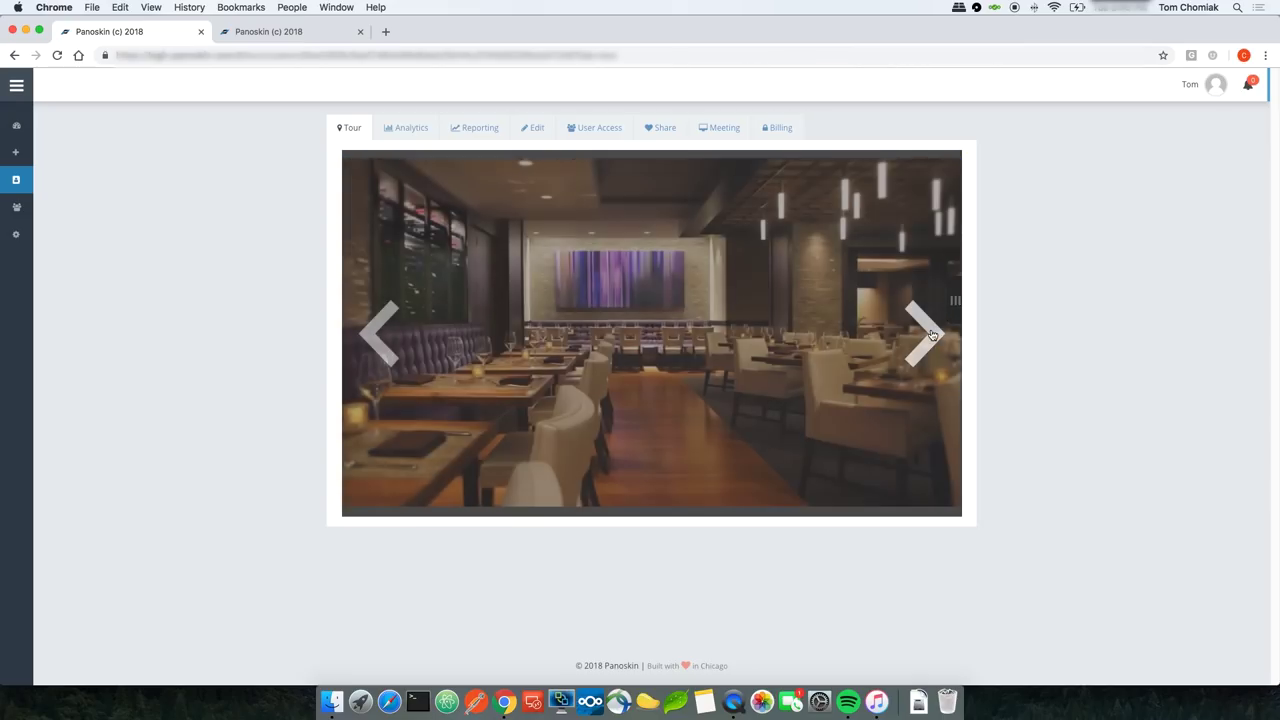
click(931, 333)
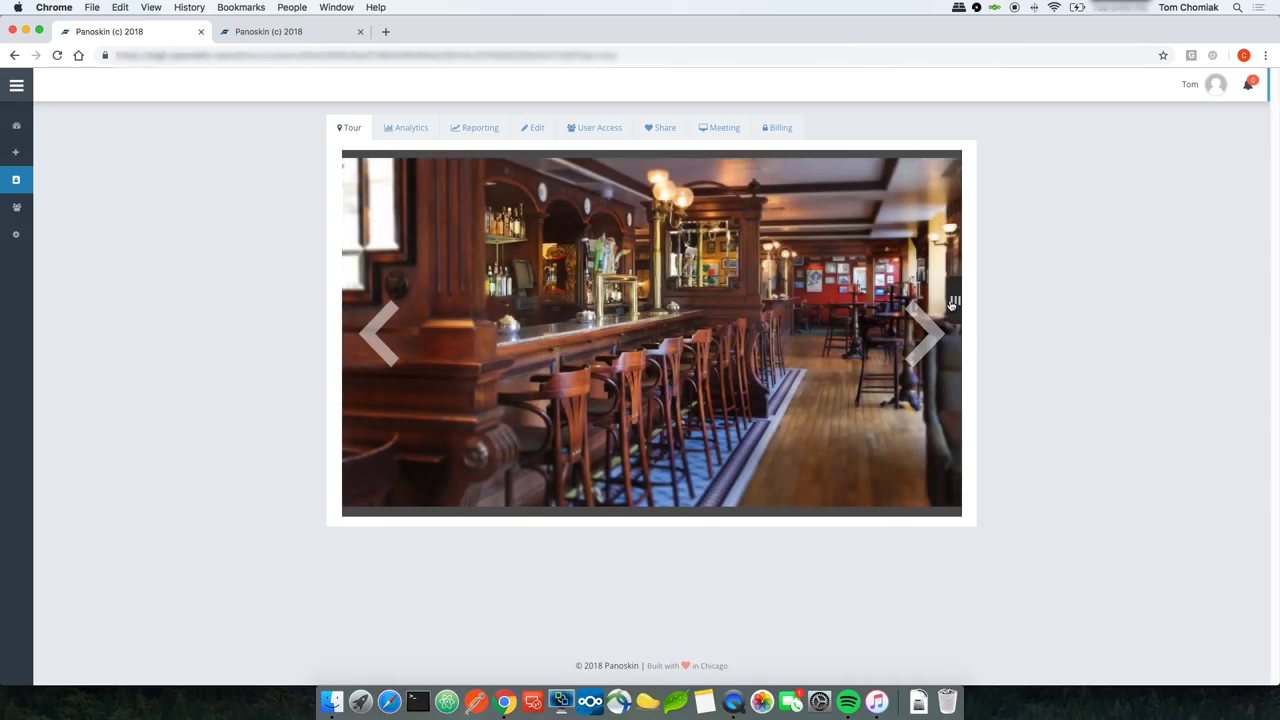
click(953, 304)
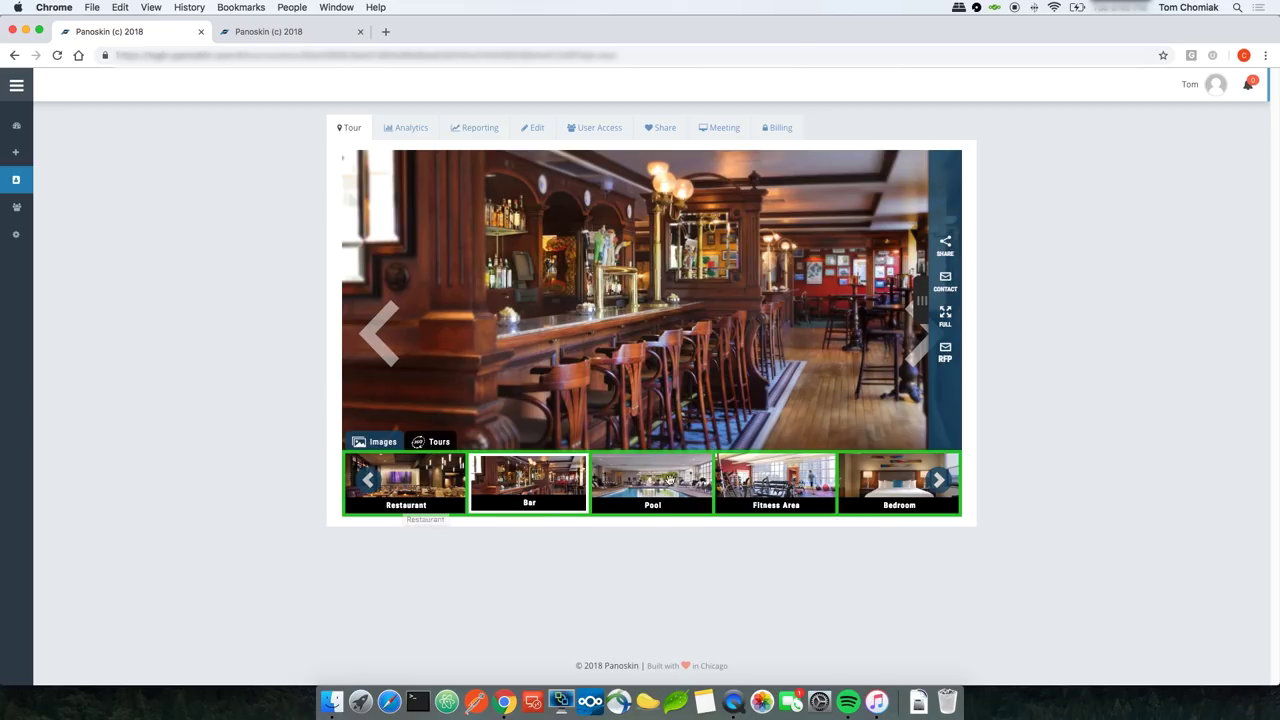
click(675, 481)
click(753, 483)
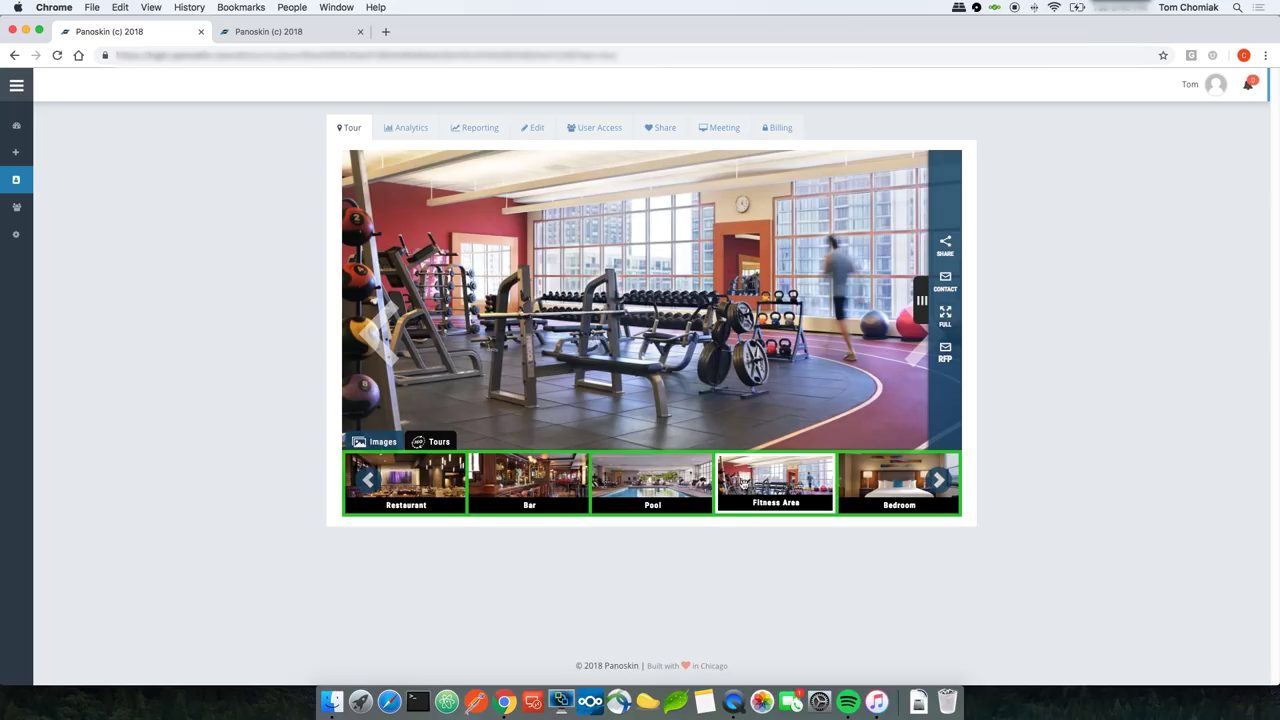
click(536, 131)
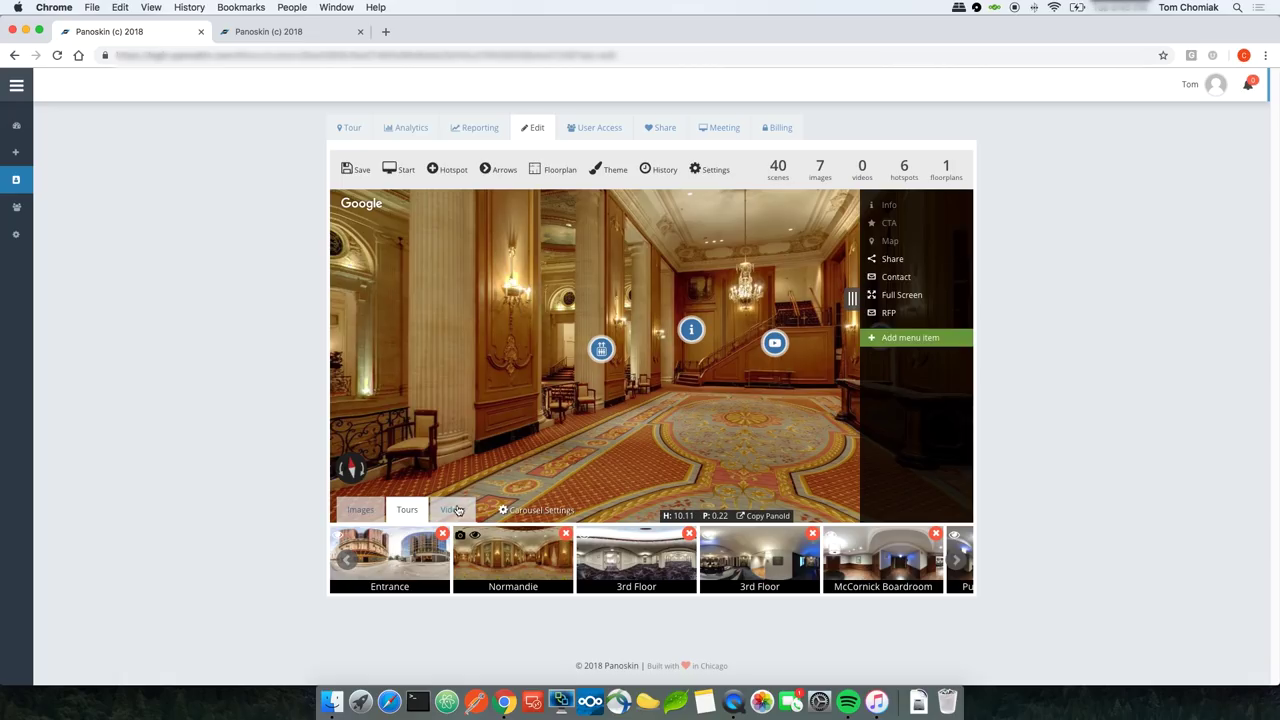
Step: In the Videos carousel, add the Hilton YouTube video from its pasted link, titled 'Welcome'
click(453, 510)
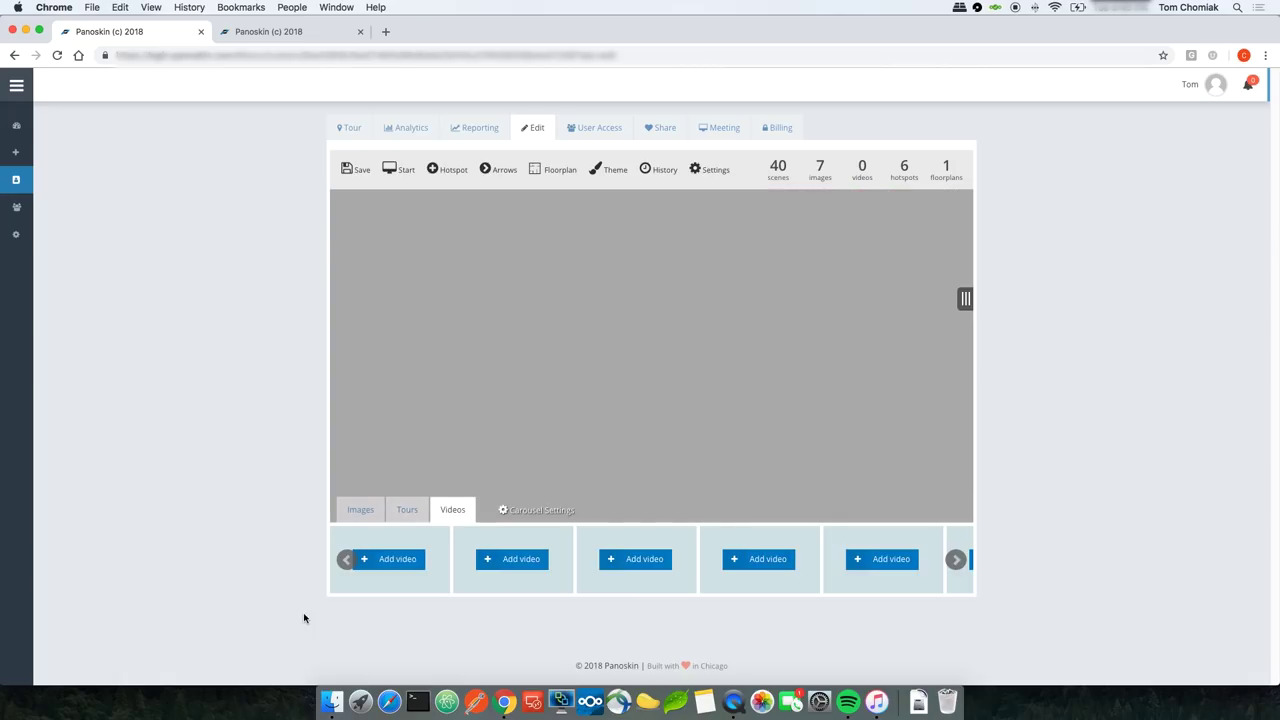
click(415, 558)
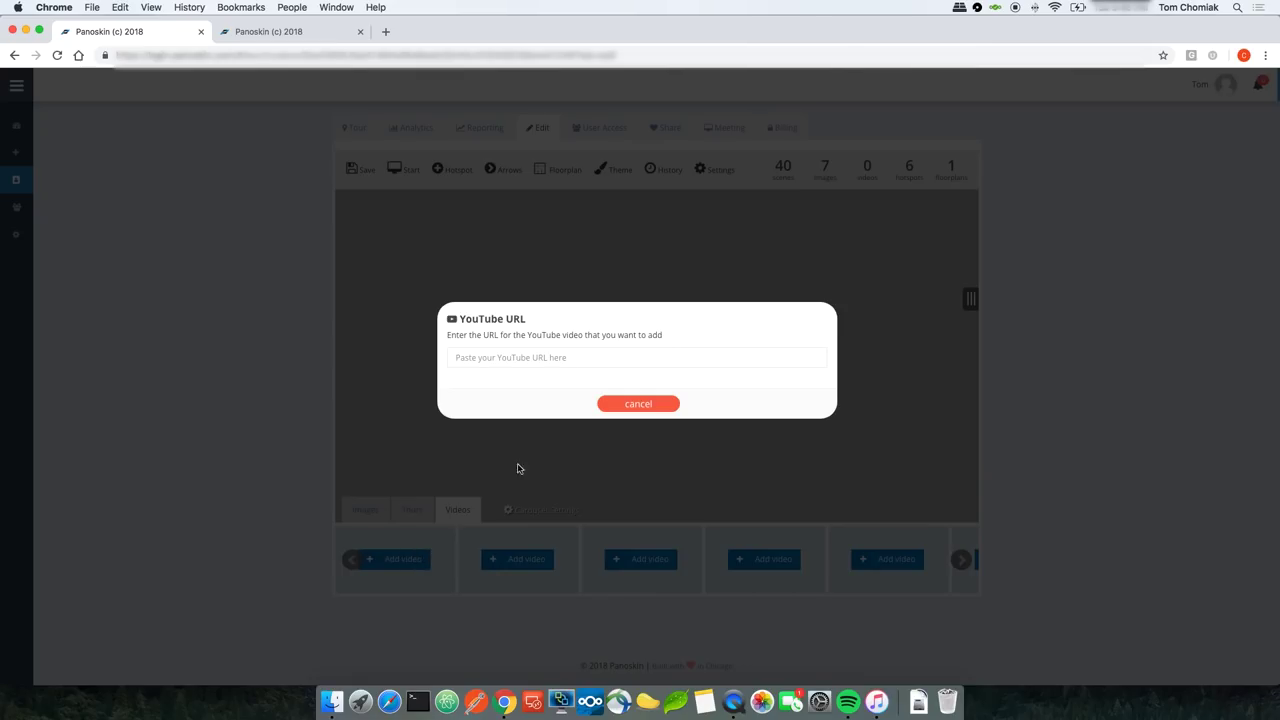
right_click(504, 355)
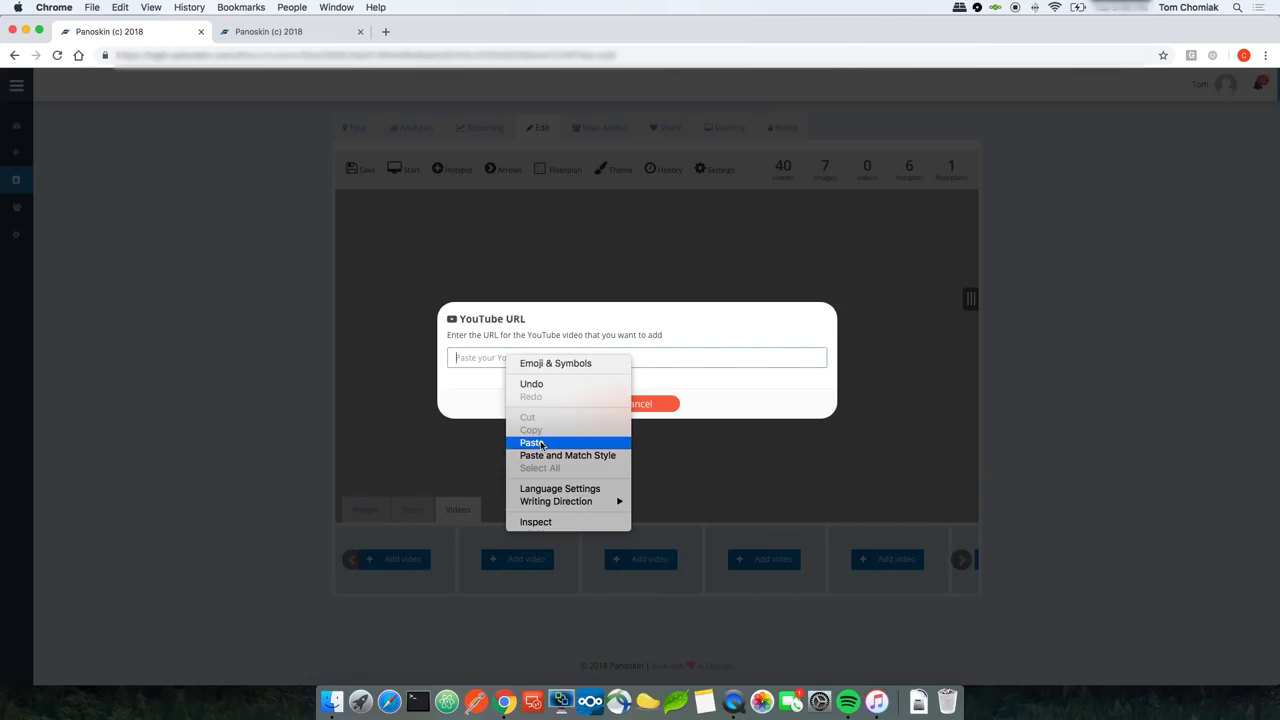
click(540, 436)
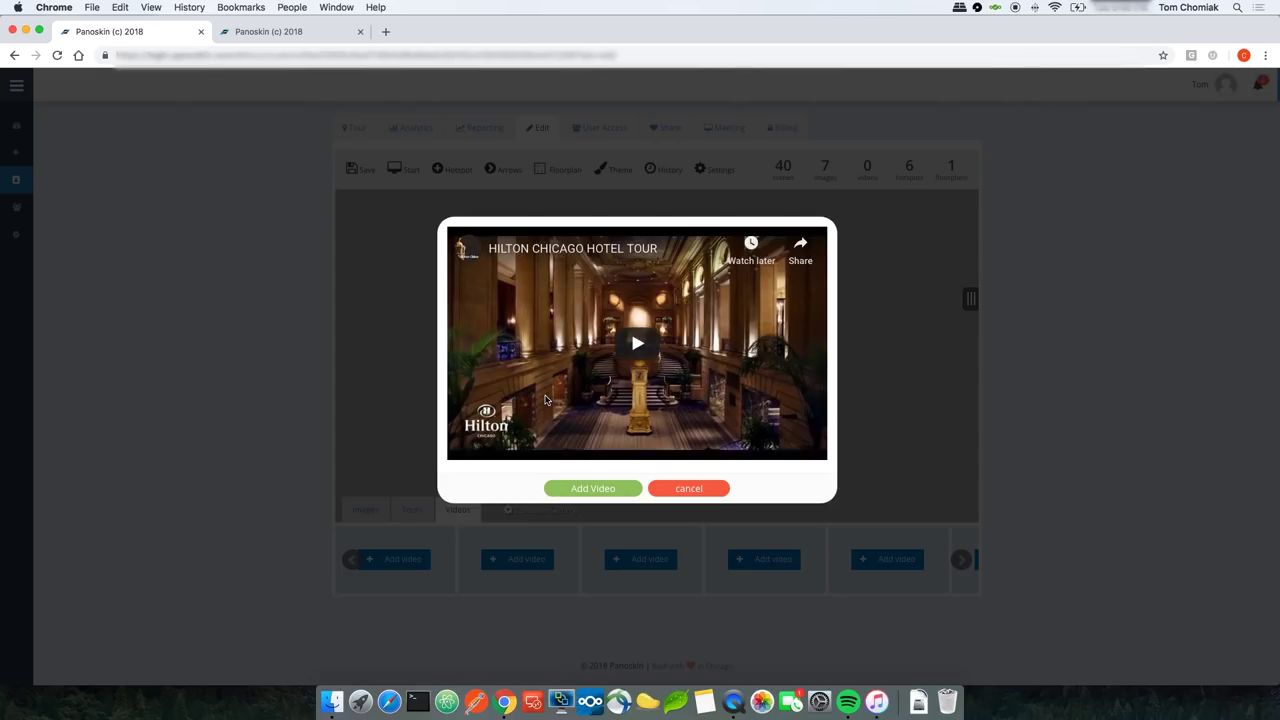
click(590, 489)
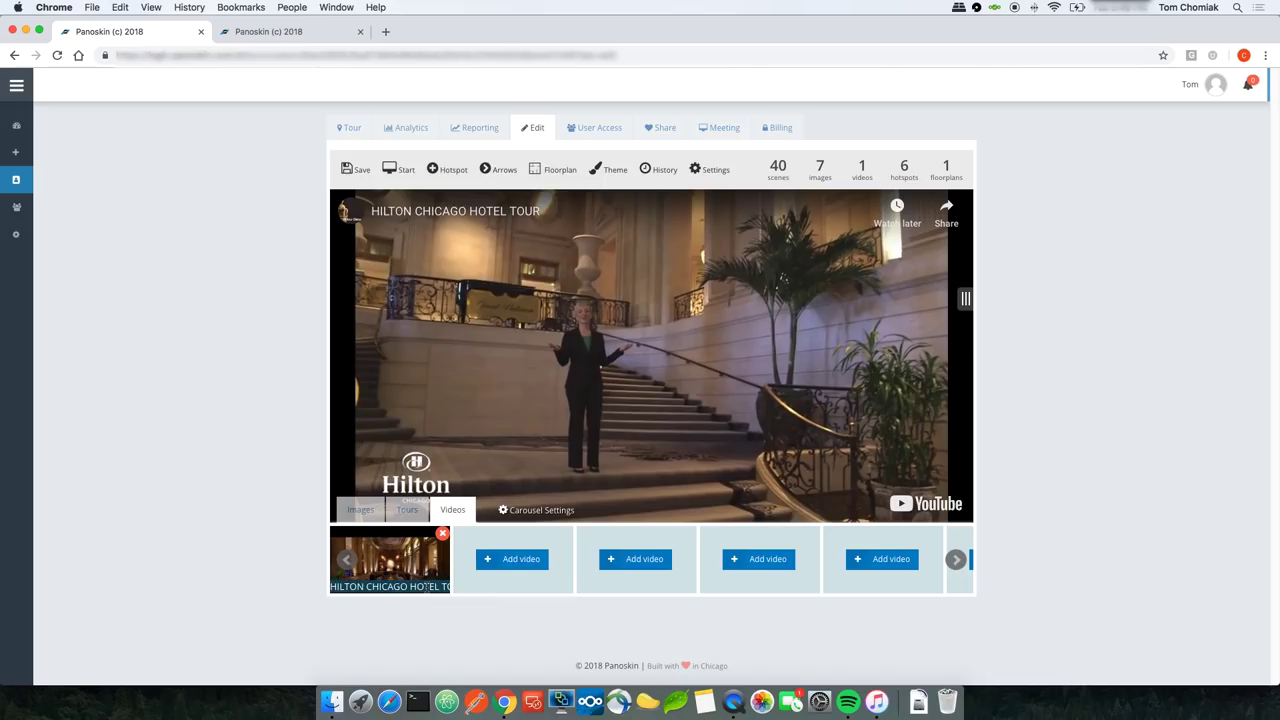
text(Welcome)
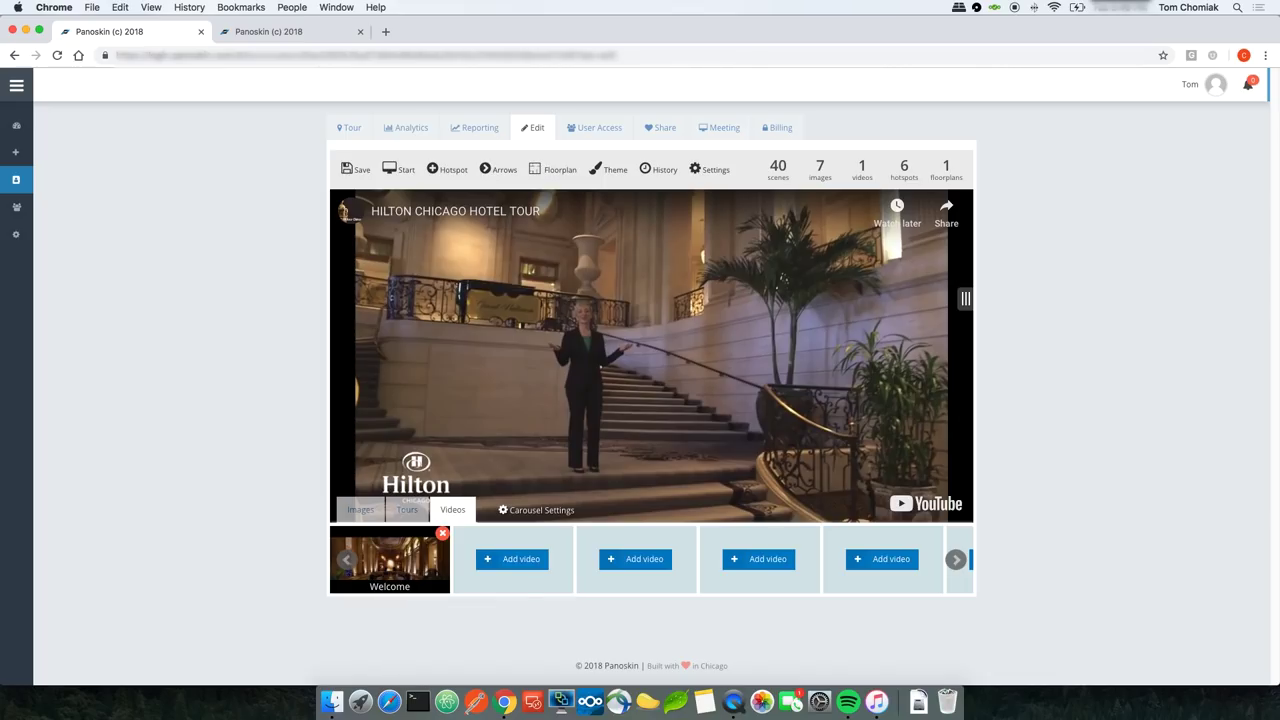
Step: Add the Chocolate Sphere YouTube video as a second video and save the tour
click(518, 566)
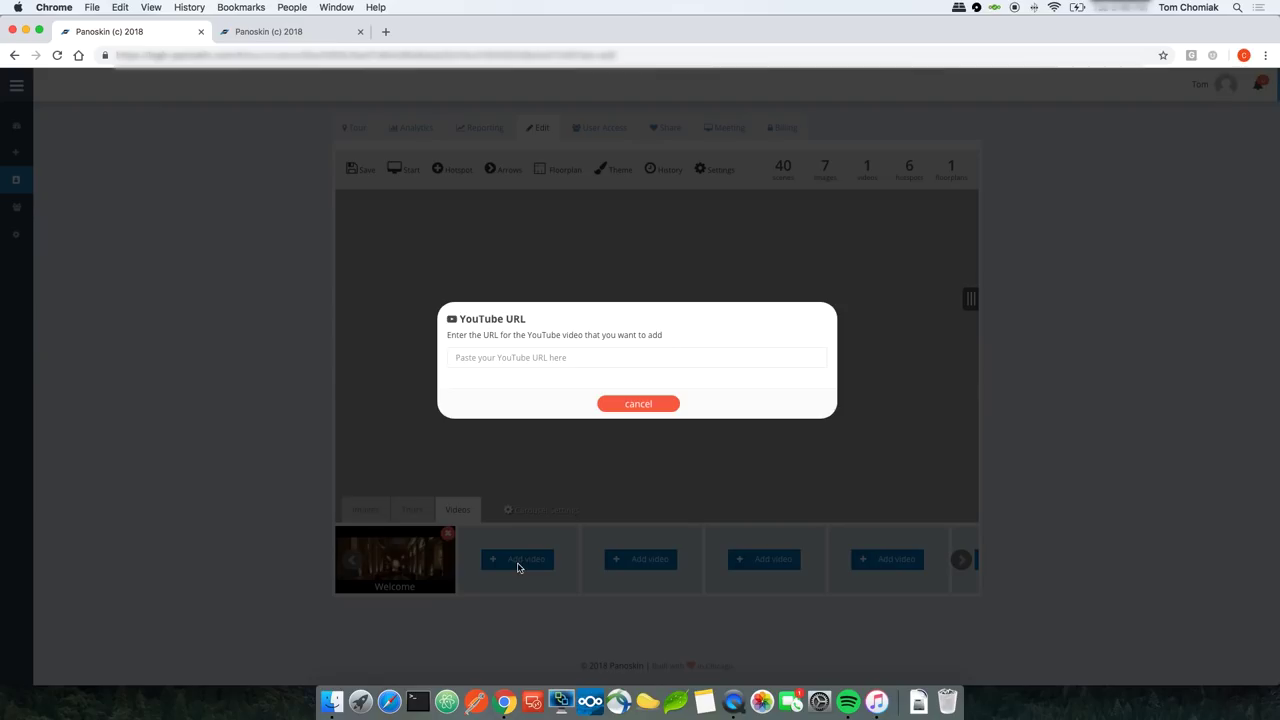
right_click(519, 360)
click(547, 444)
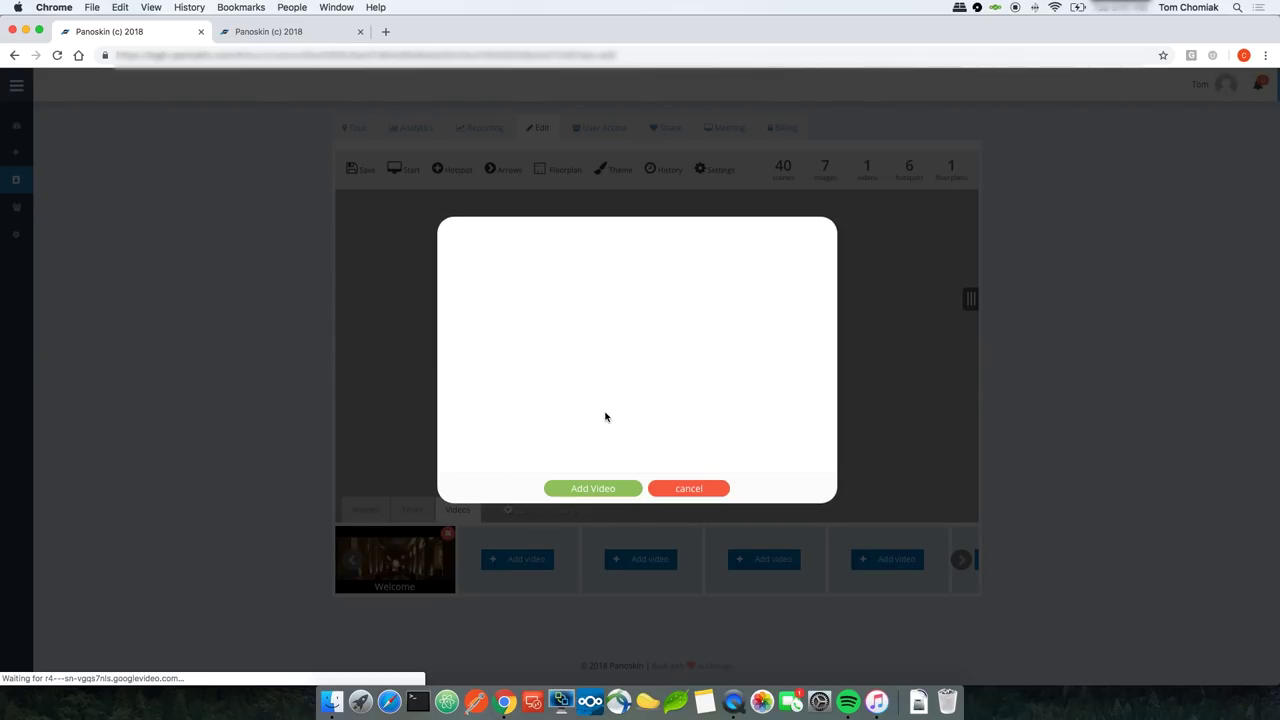
click(603, 489)
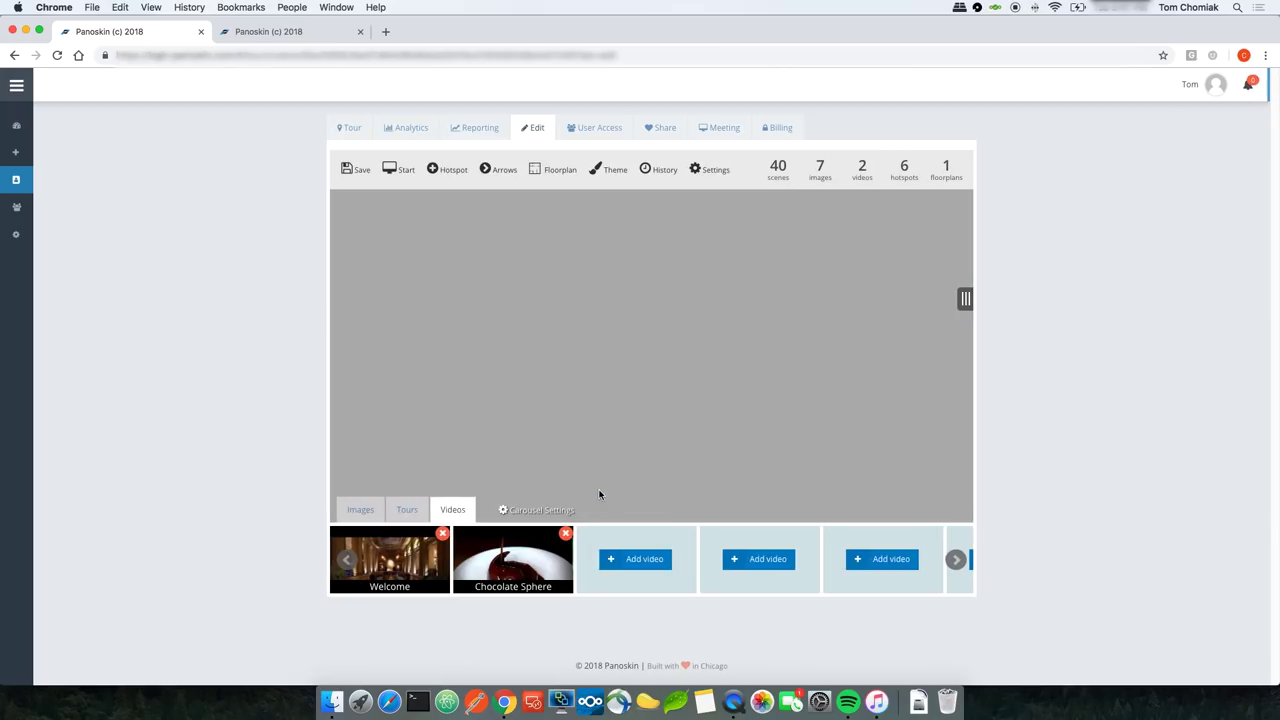
click(354, 172)
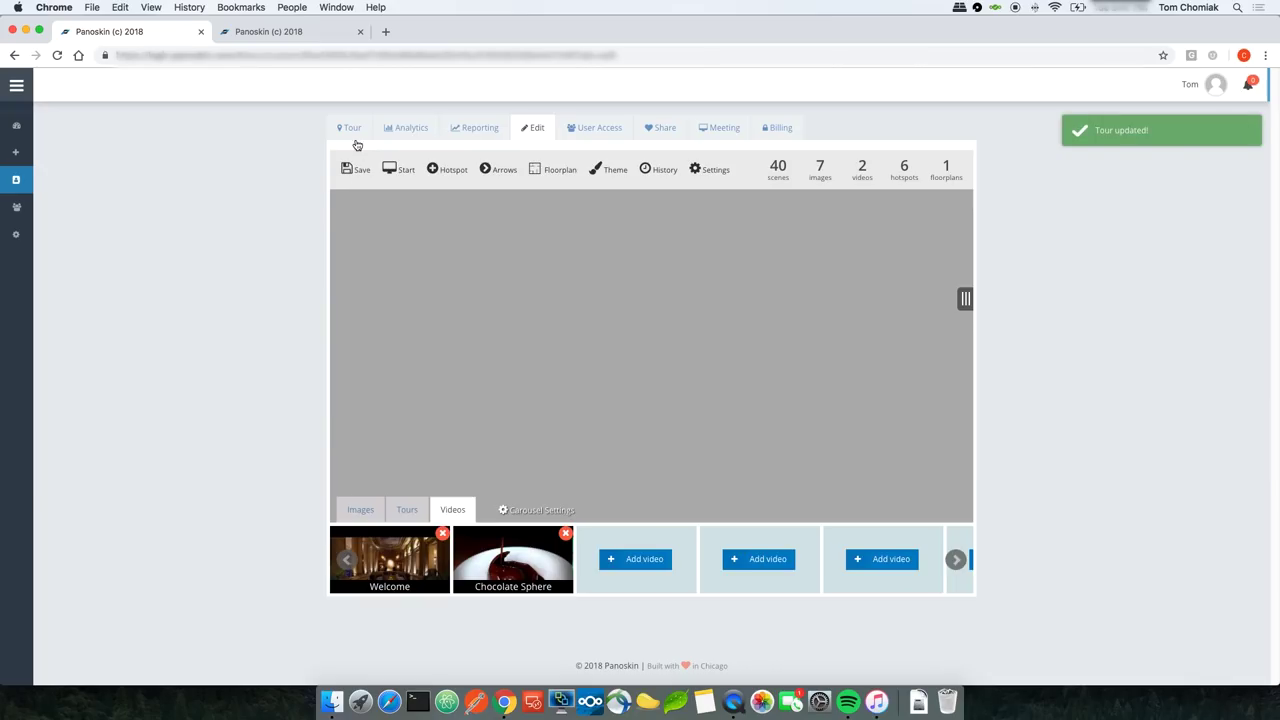
click(351, 132)
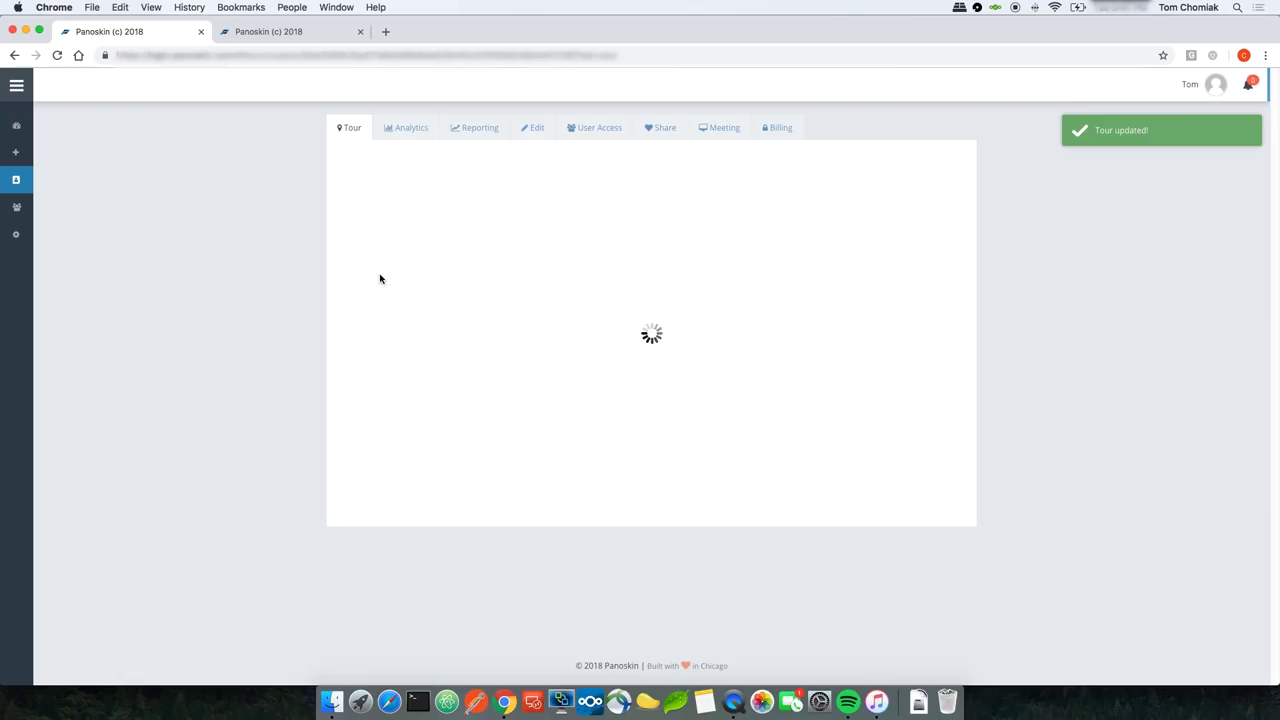
click(619, 410)
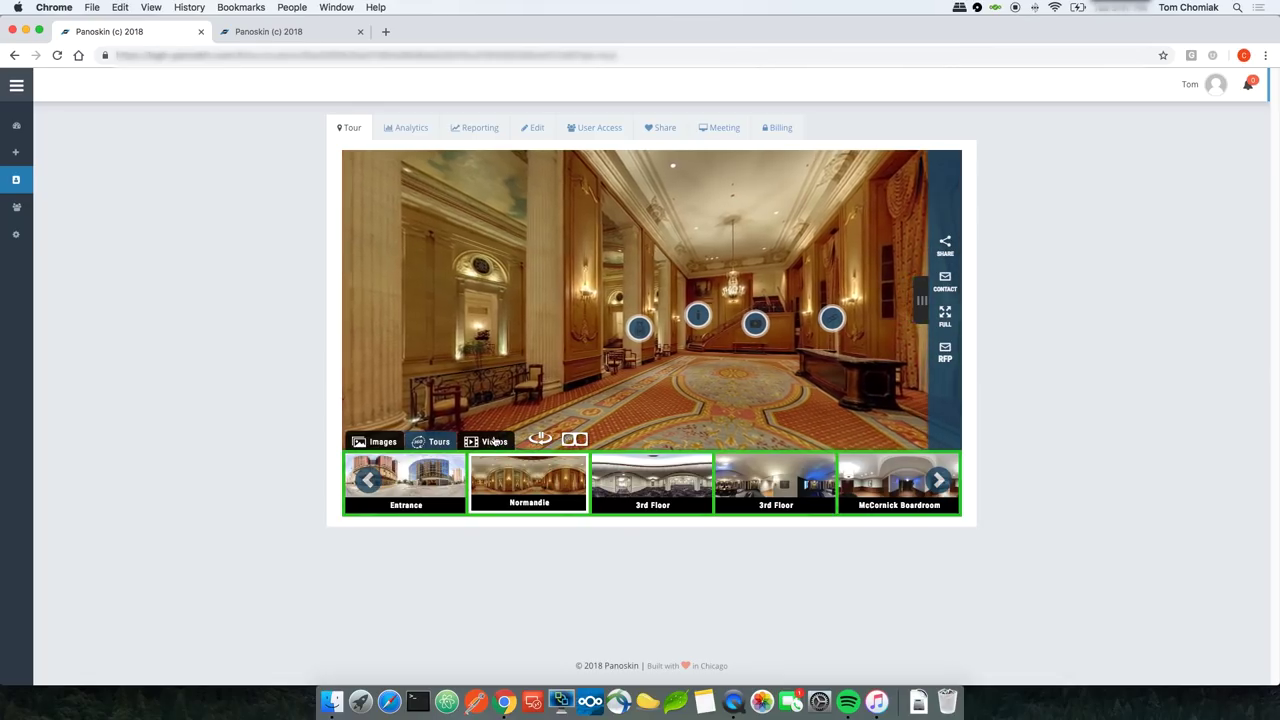
click(495, 442)
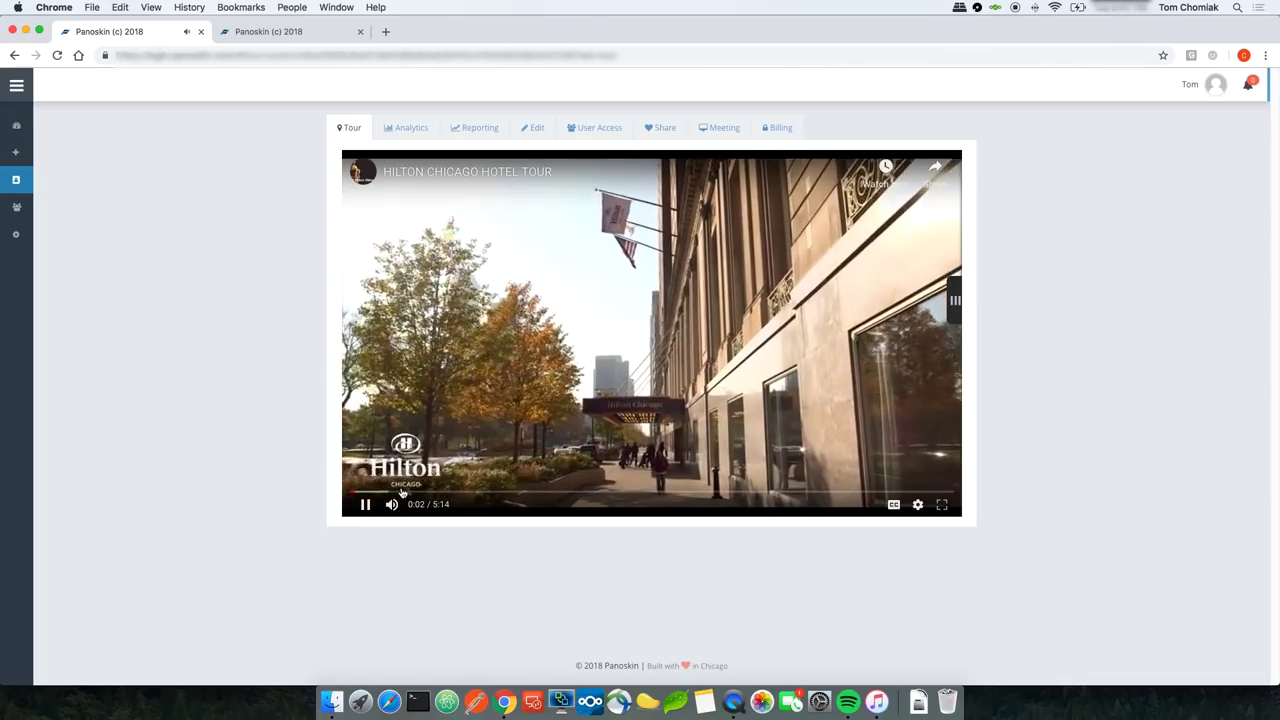
click(365, 504)
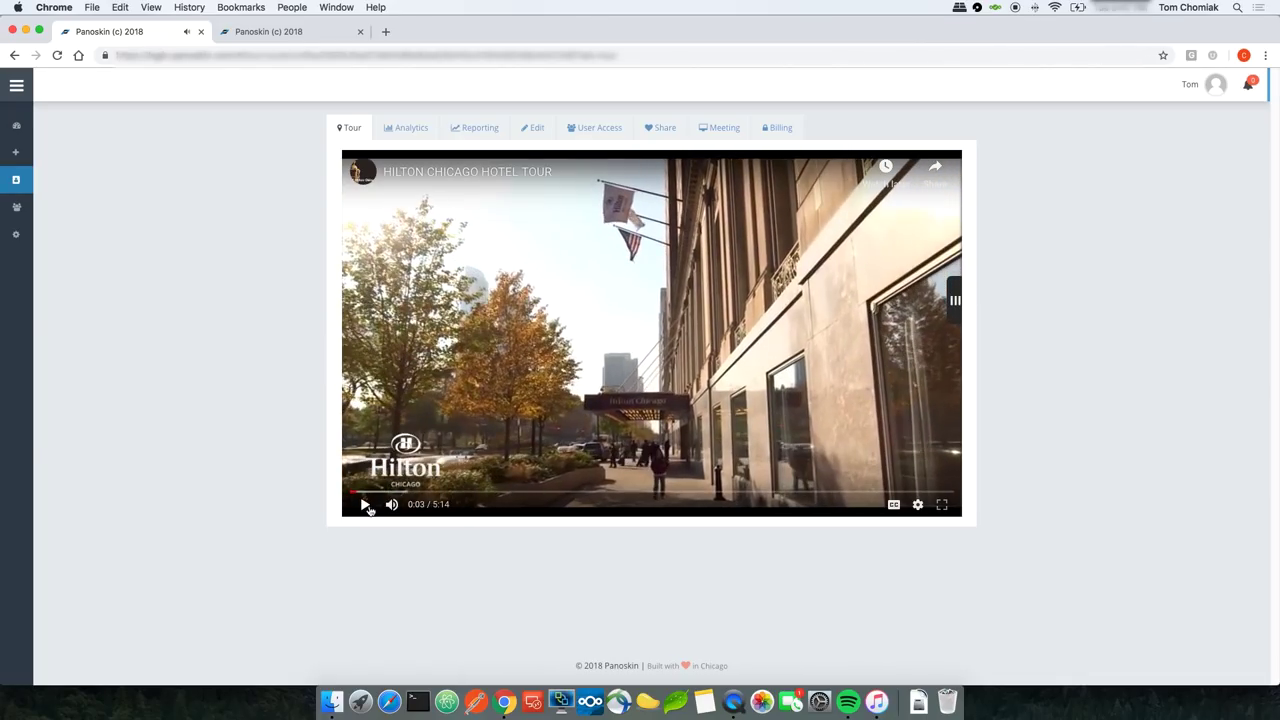
click(953, 318)
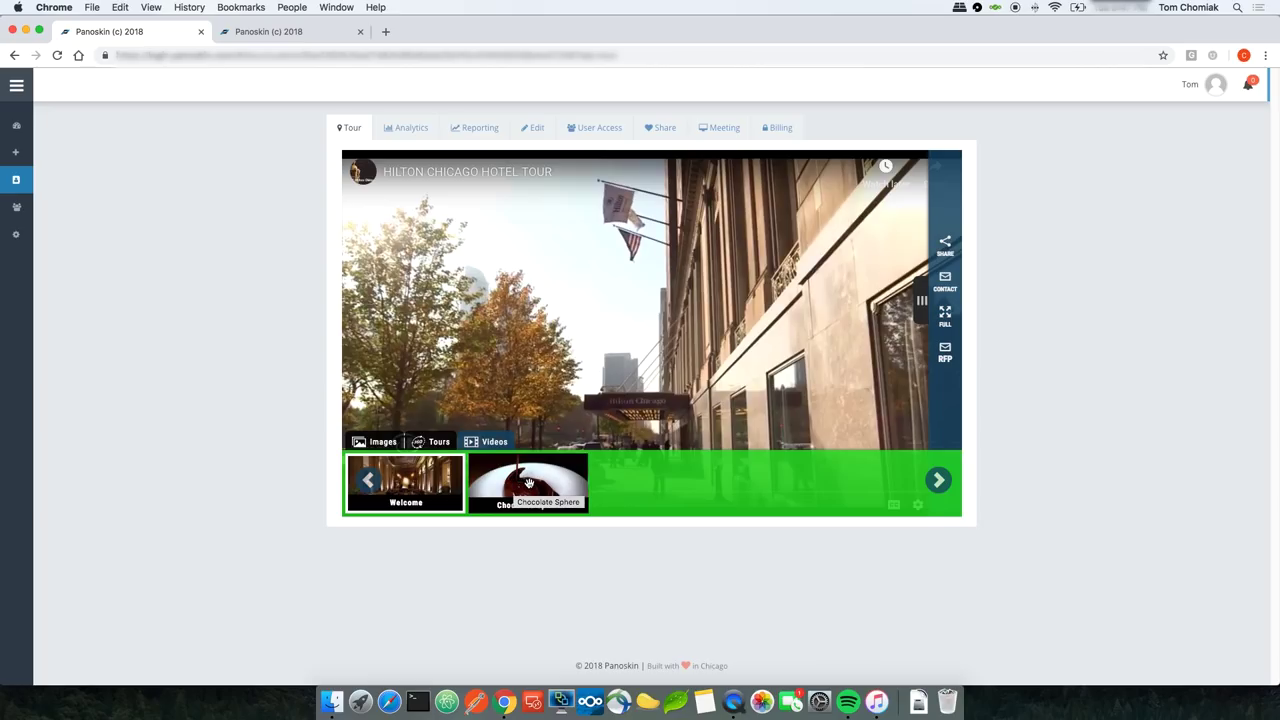
click(529, 484)
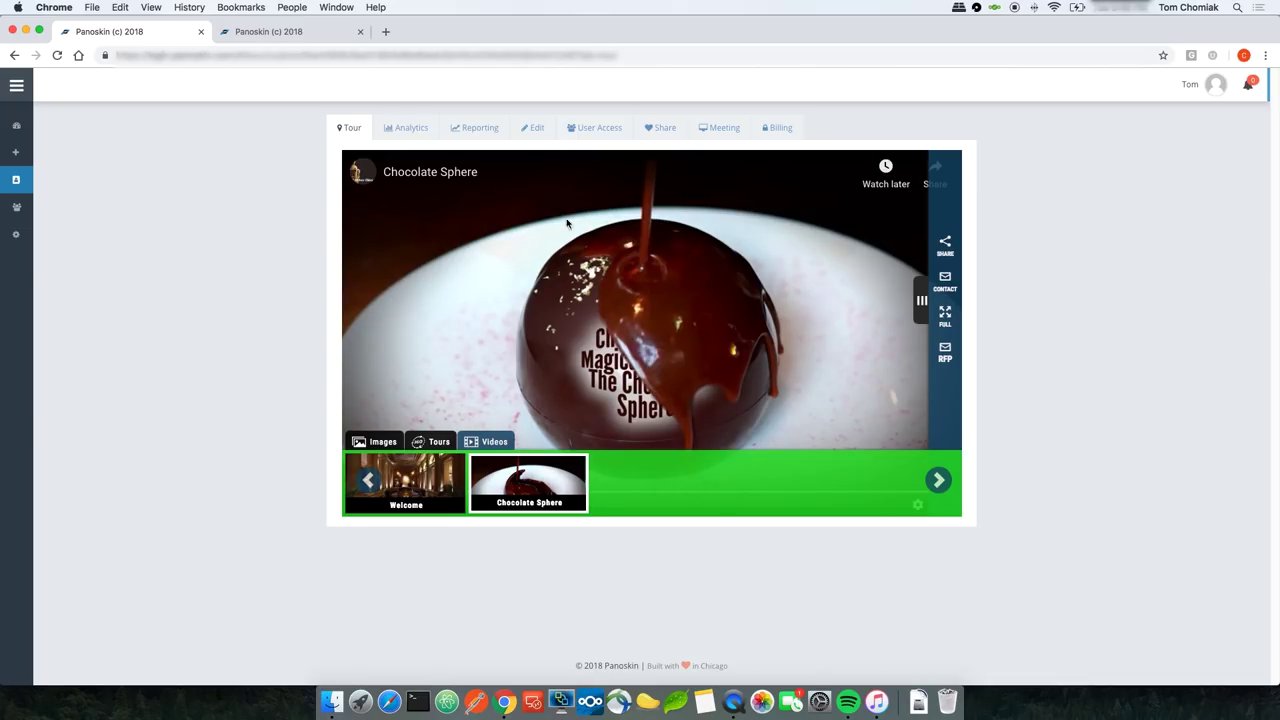
click(527, 129)
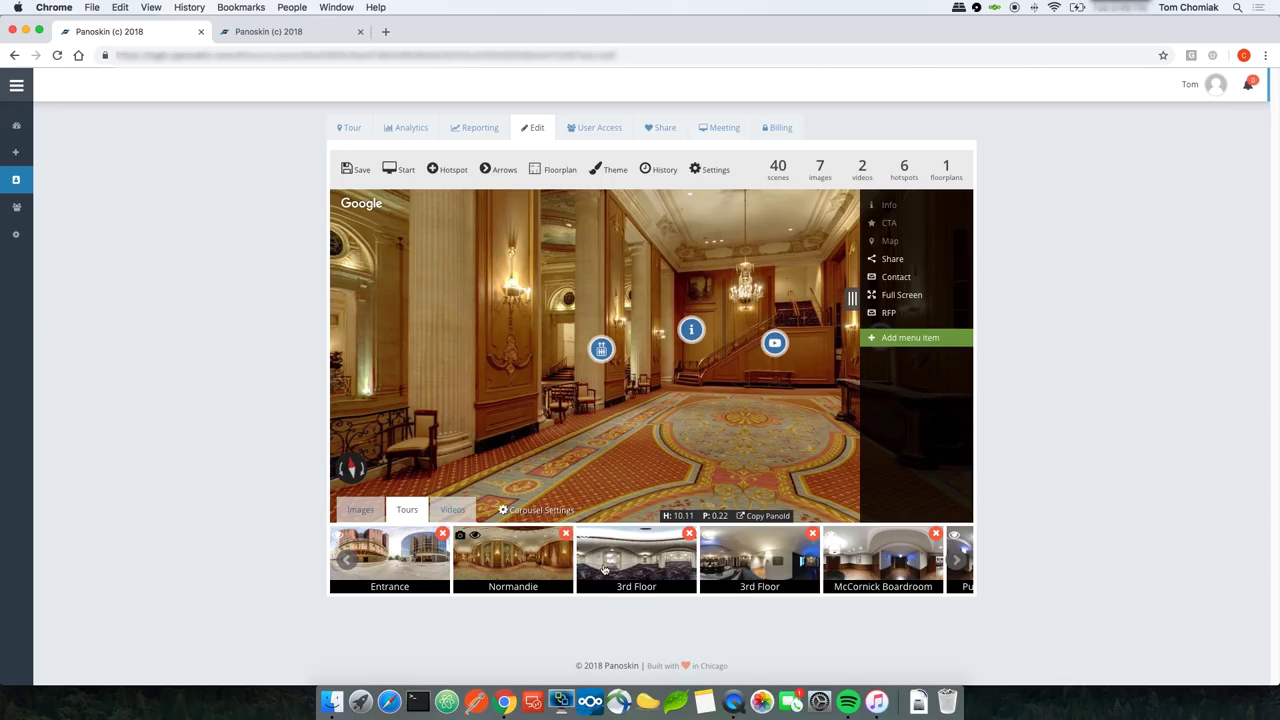
Step: Move Normandie and McCornick Boardroom to the front of the scenes, save, and place RFP above Share
drag(534, 569, 375, 565)
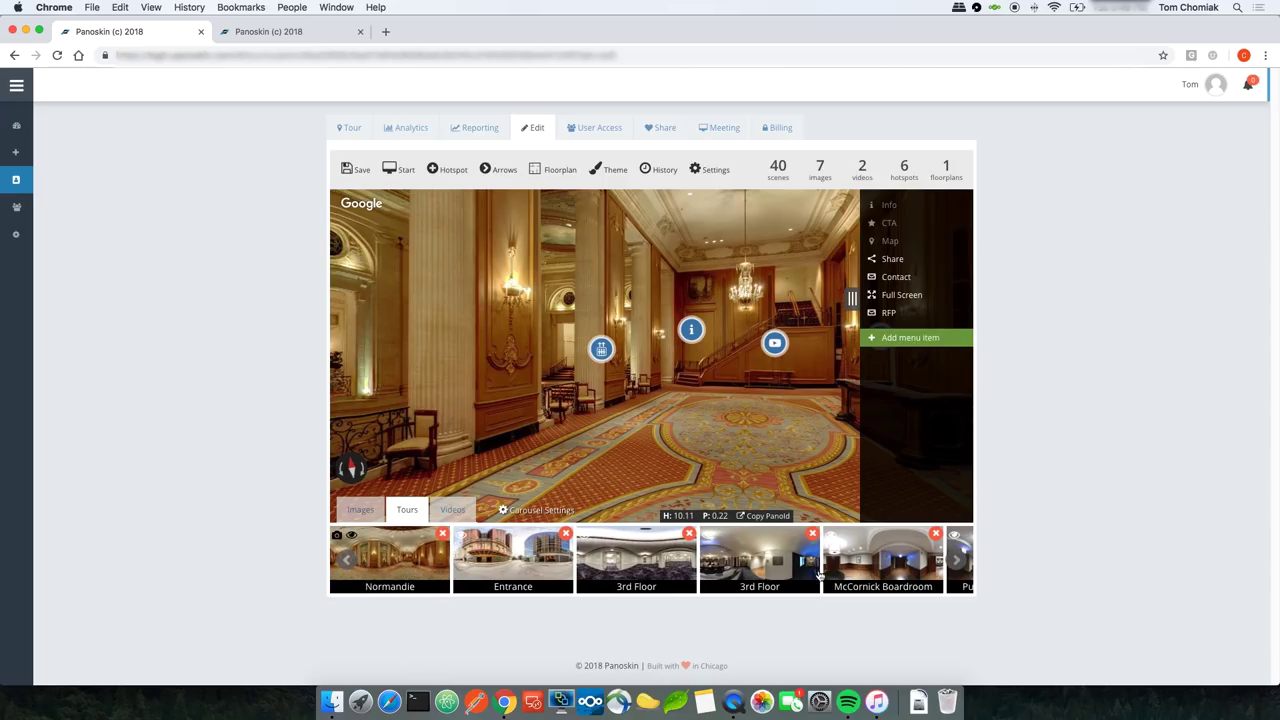
drag(857, 569, 490, 568)
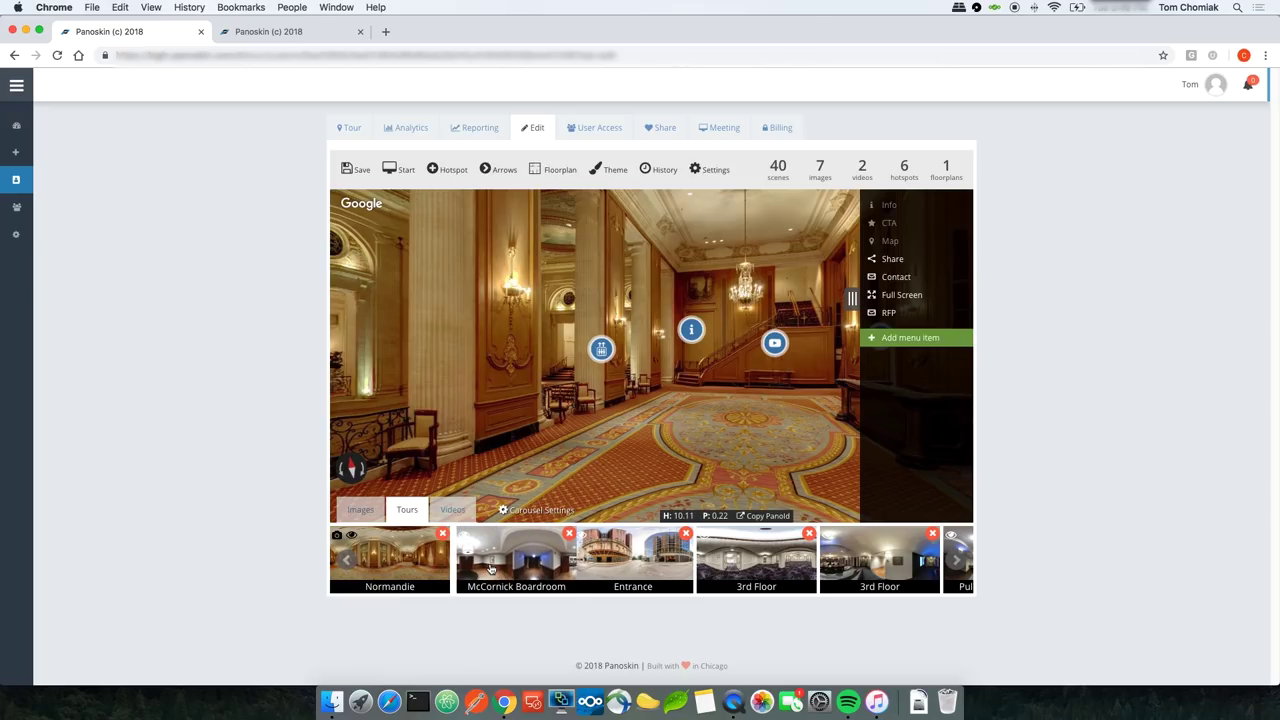
click(359, 172)
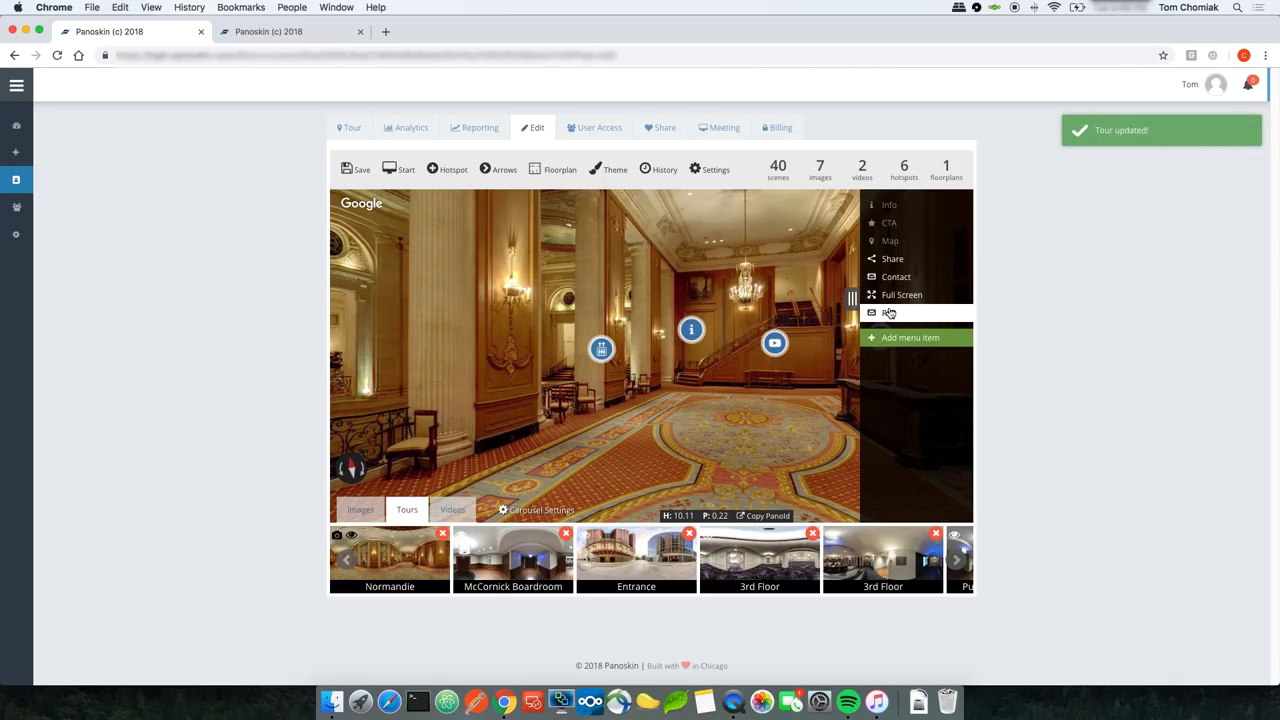
drag(888, 316, 904, 267)
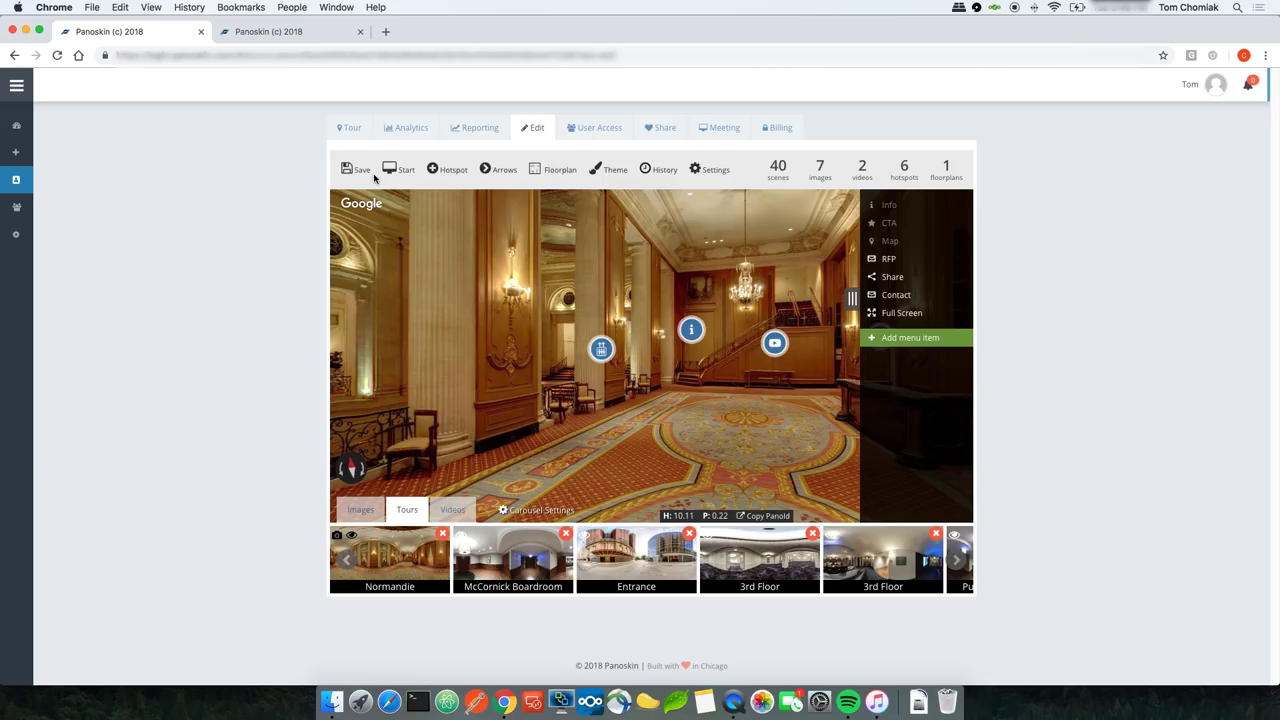
click(353, 131)
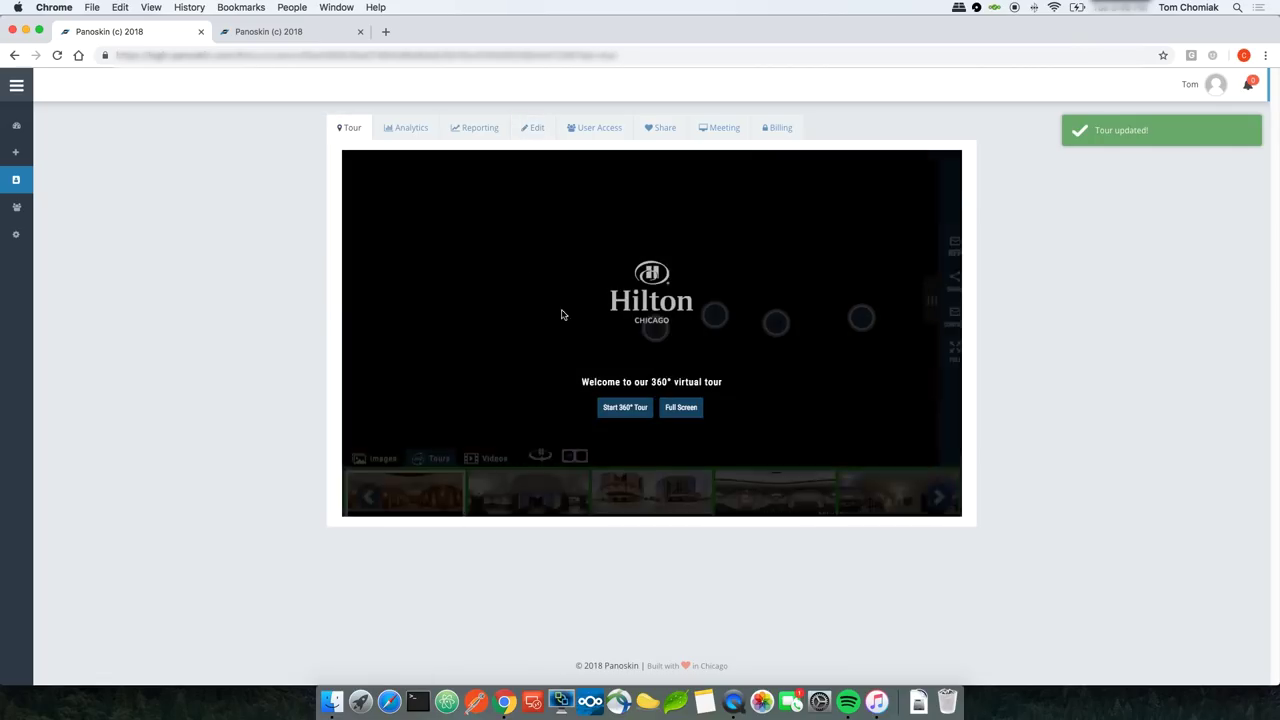
Step: Preview the live Hilton Chicago tour, then return to the tour editor
click(631, 408)
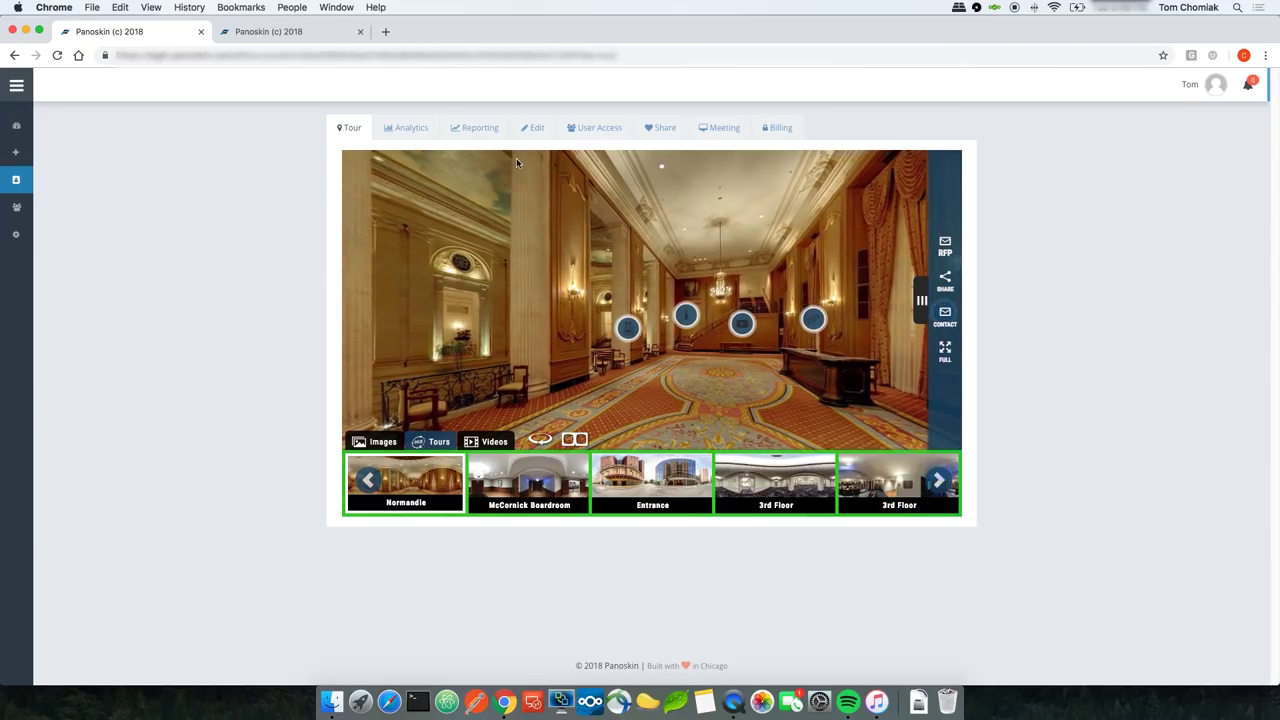
click(532, 127)
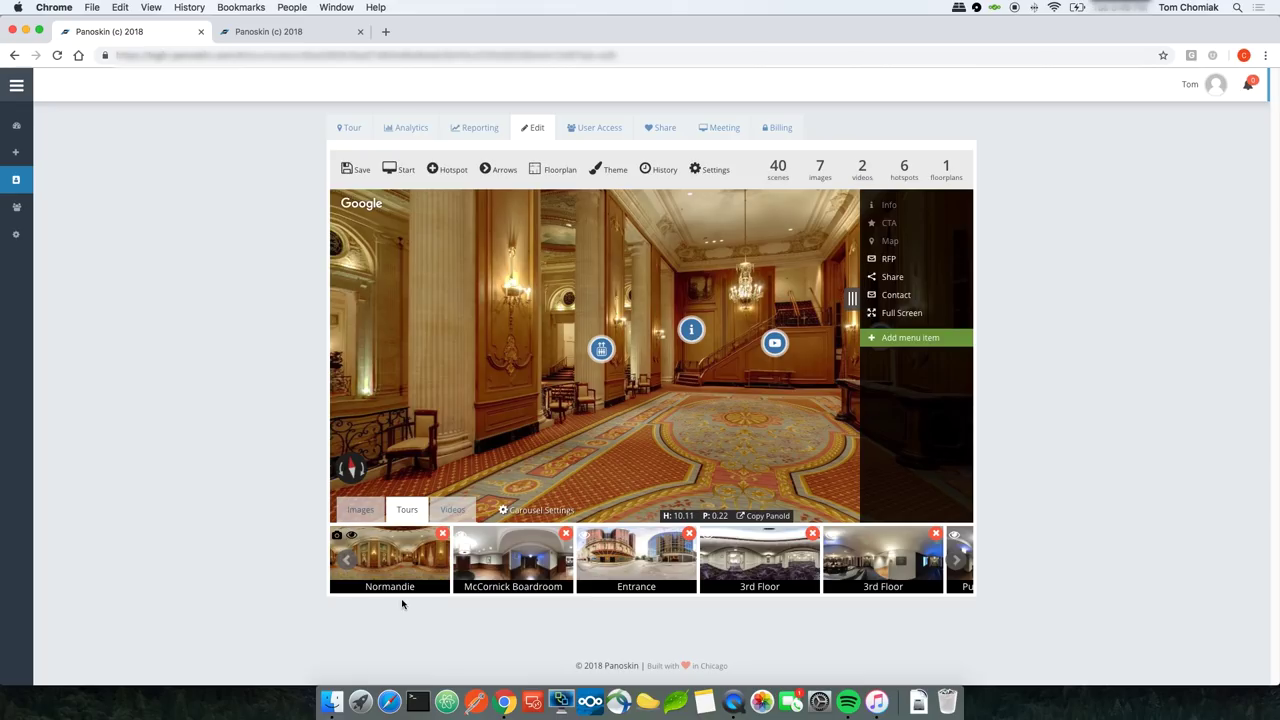
Step: Replace McCormick Boardroom in the carousel with the glass-doors hallway scene, titled '8th Street Entrance'
click(566, 536)
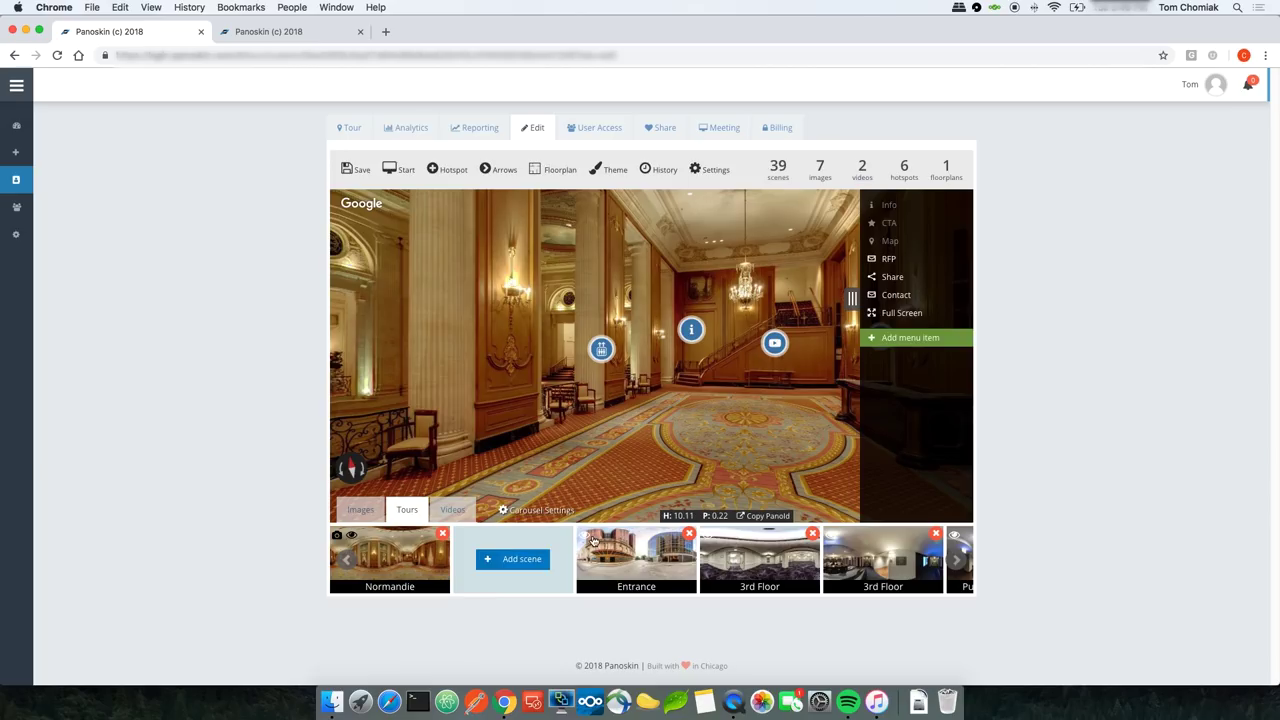
click(641, 567)
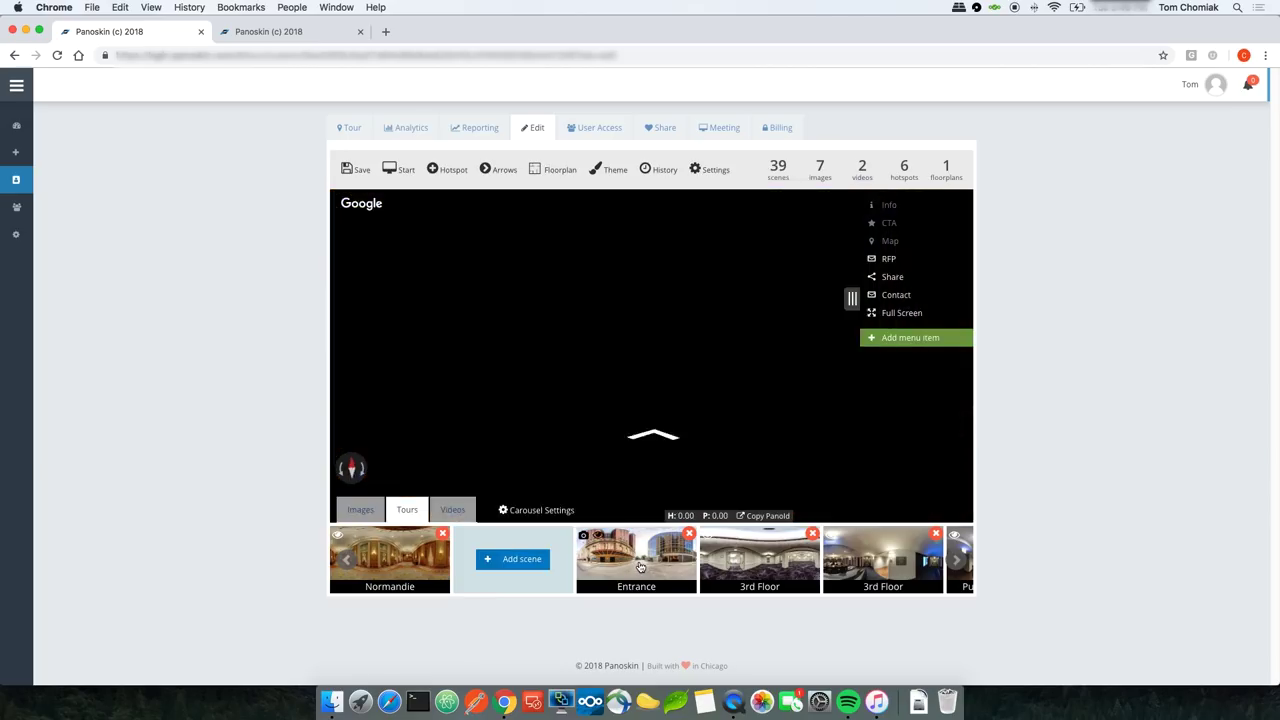
click(656, 437)
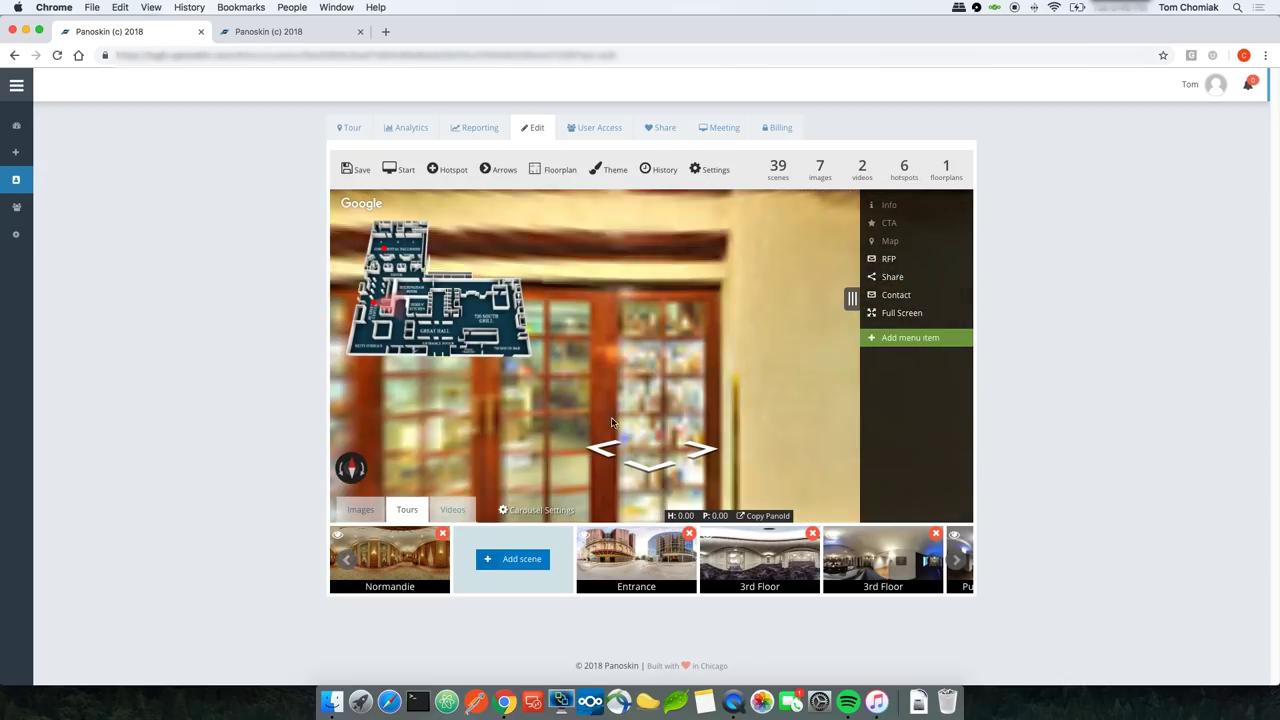
drag(573, 402, 740, 384)
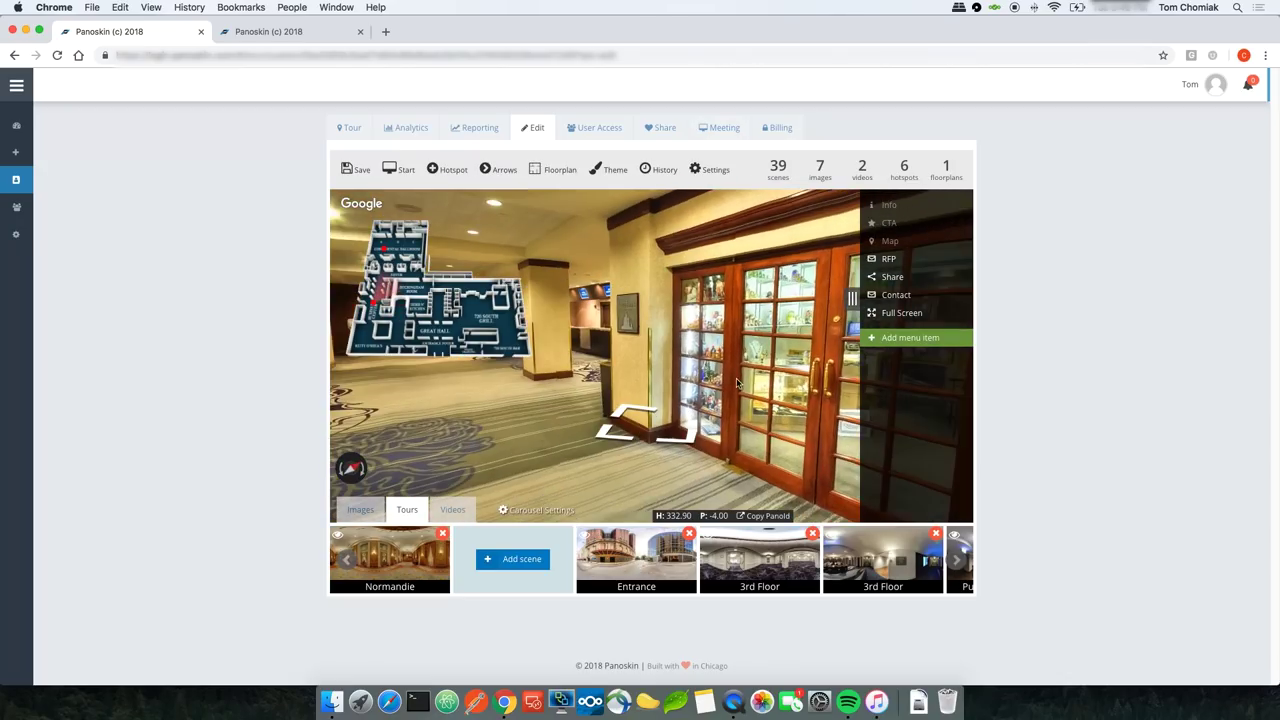
click(522, 559)
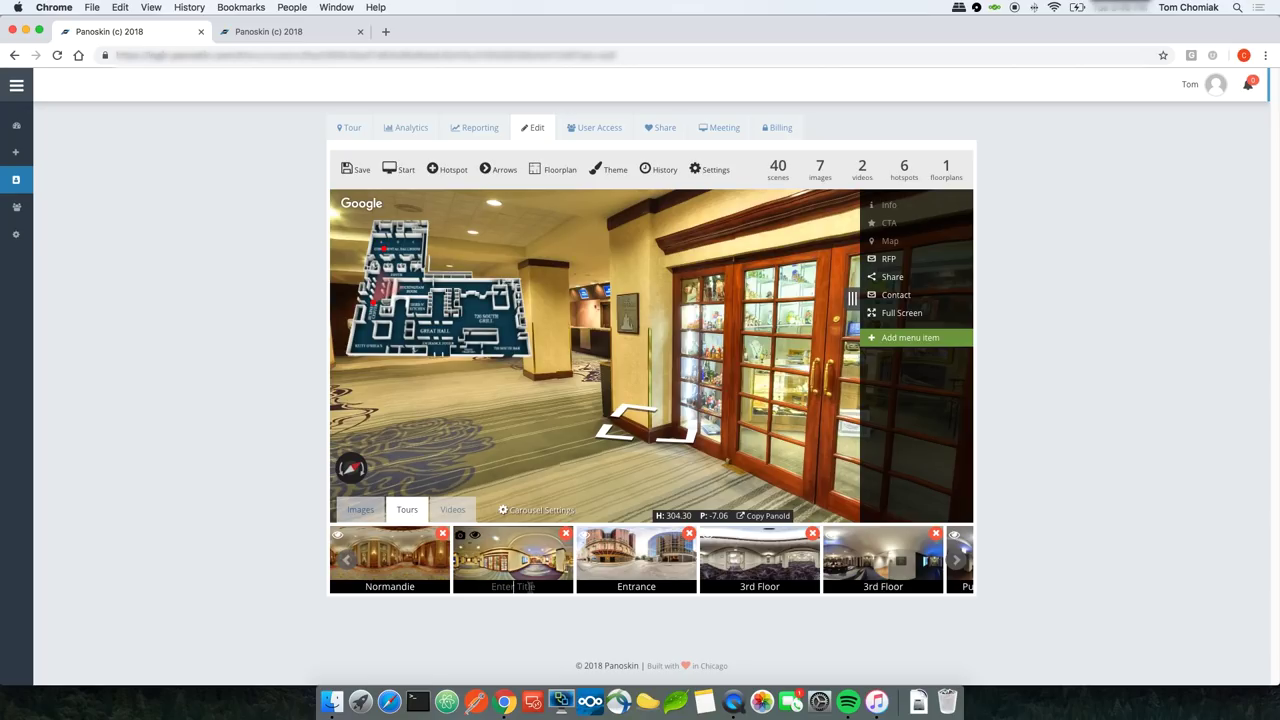
click(531, 580)
text(8th Street Entrance)
Step: Save the tour and check that the 8th Street Entrance scene opens in the live tour
click(347, 175)
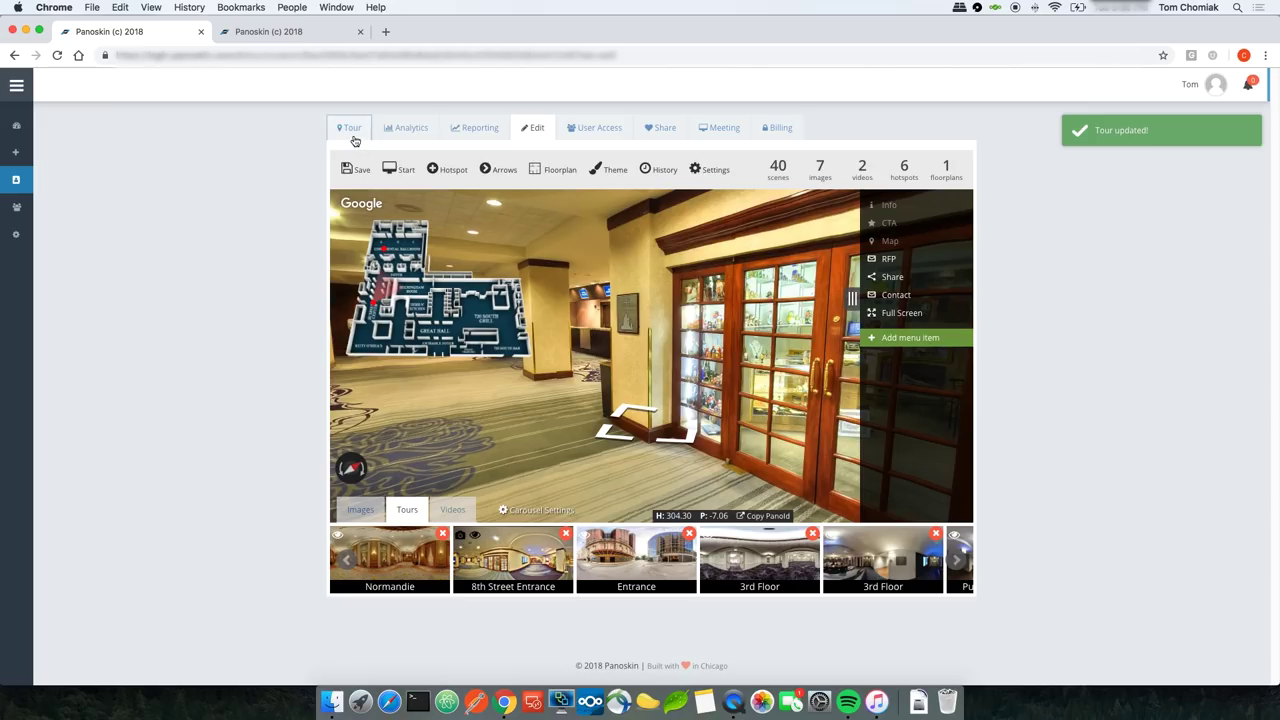
click(354, 129)
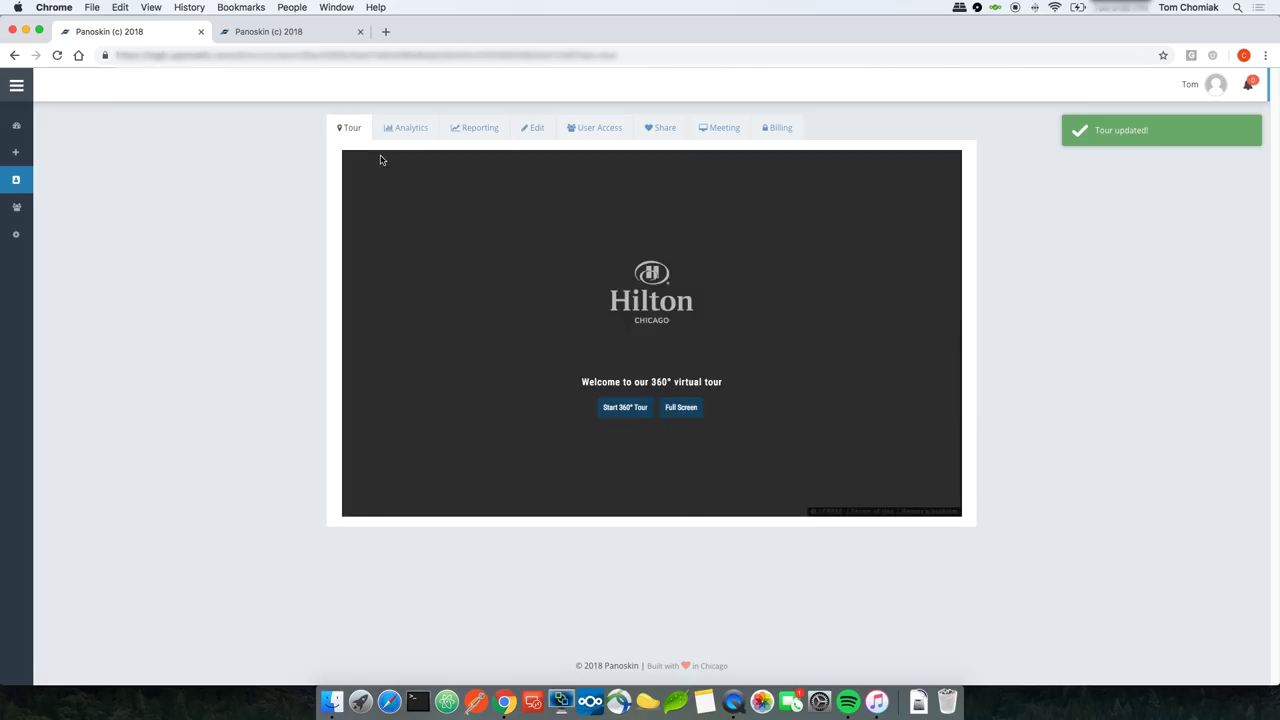
click(632, 407)
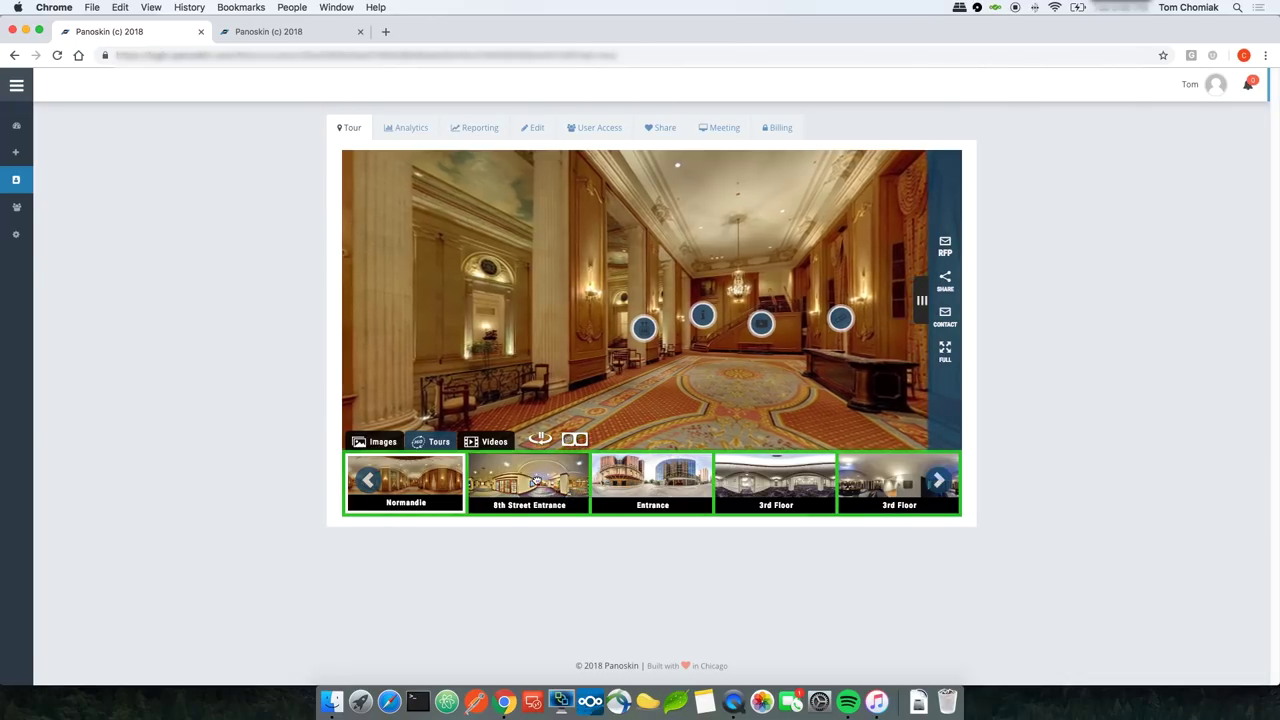
click(538, 478)
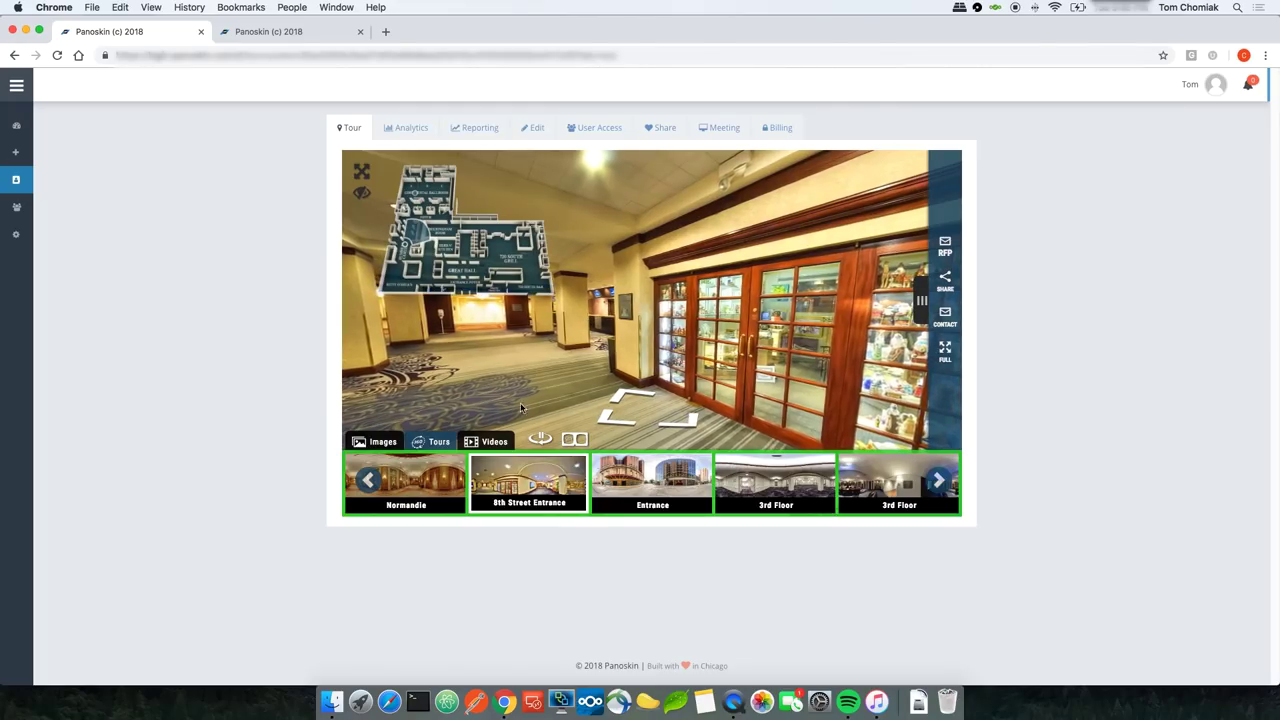
click(532, 138)
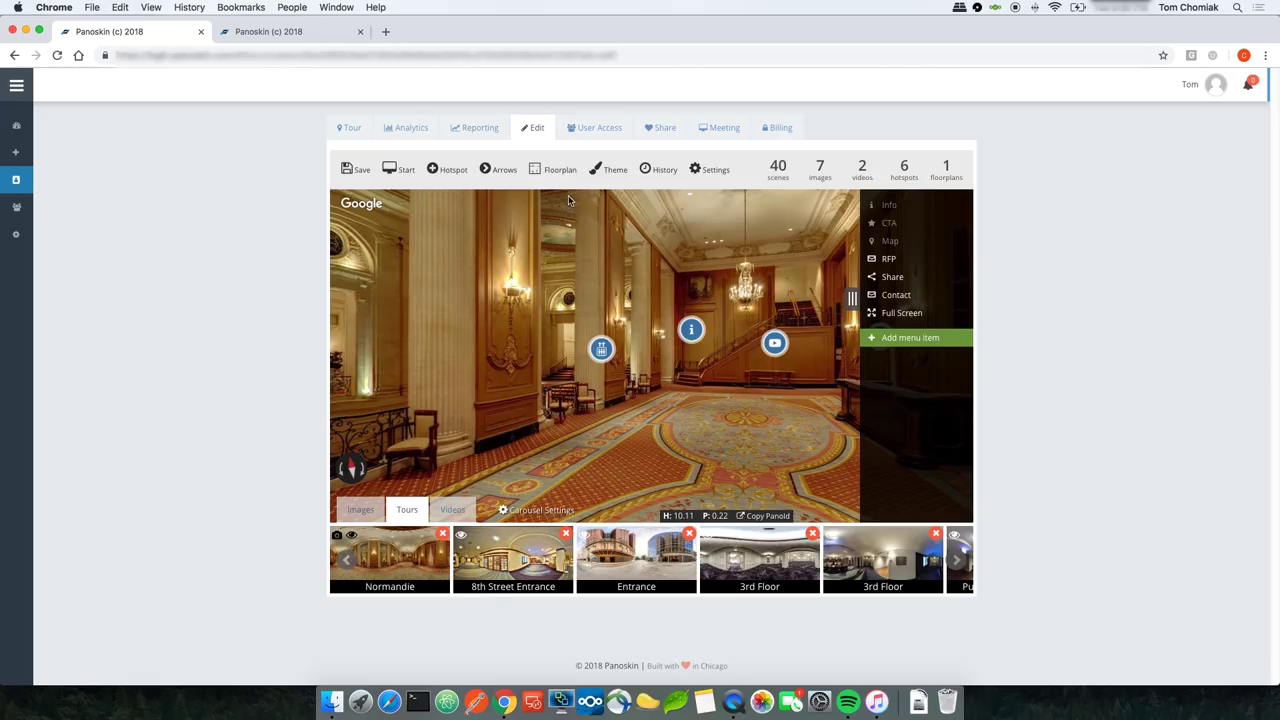
Step: In the tour's Share tab, view the Tour URL link, then return to the Embed code snippets
click(665, 130)
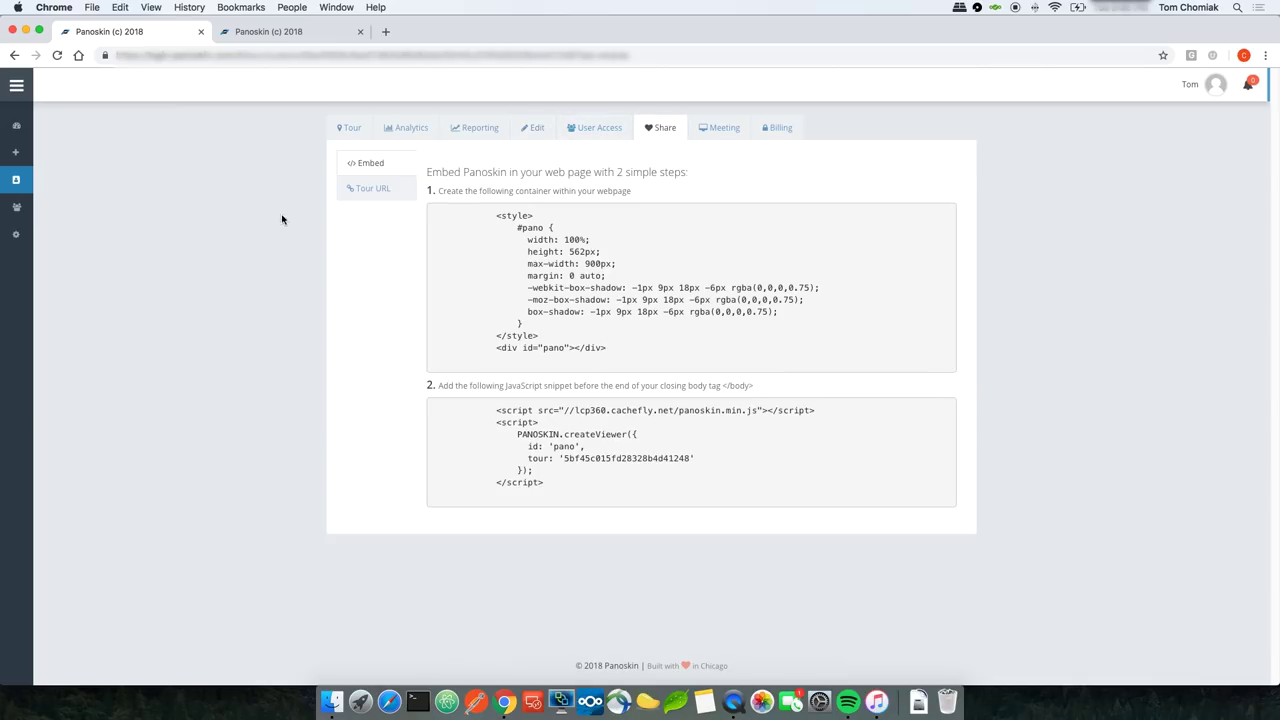
click(367, 191)
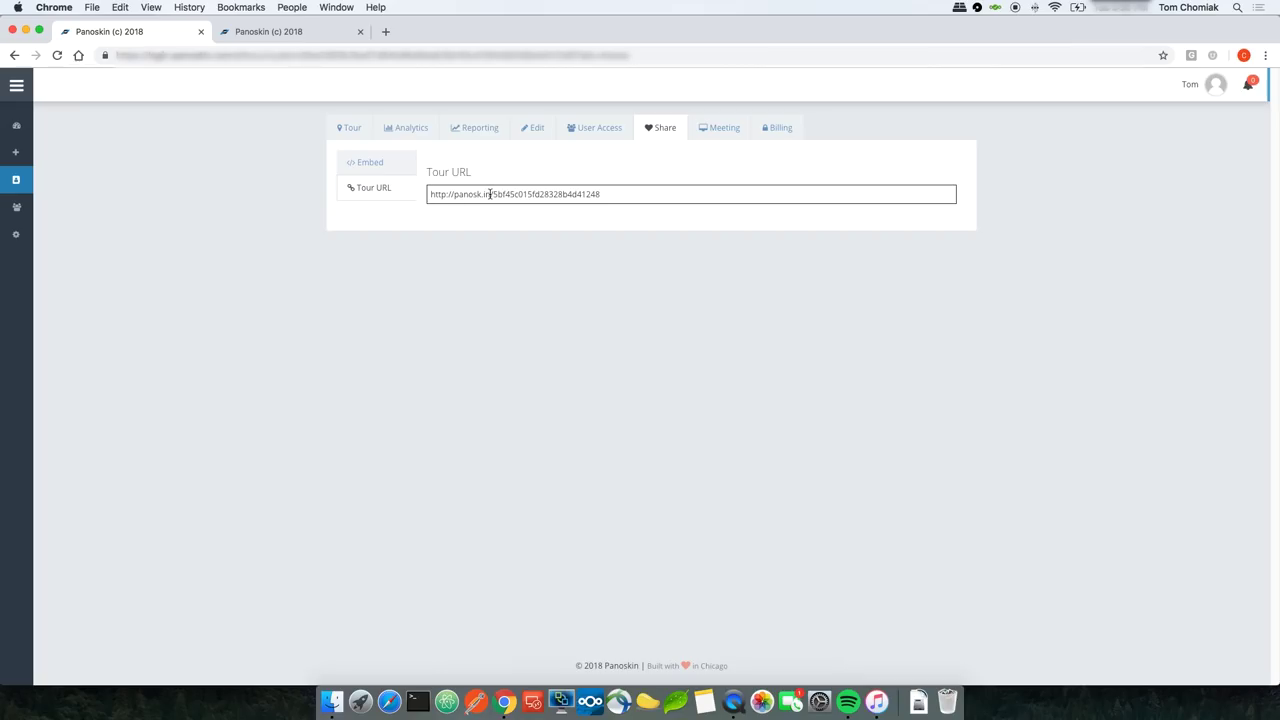
click(390, 168)
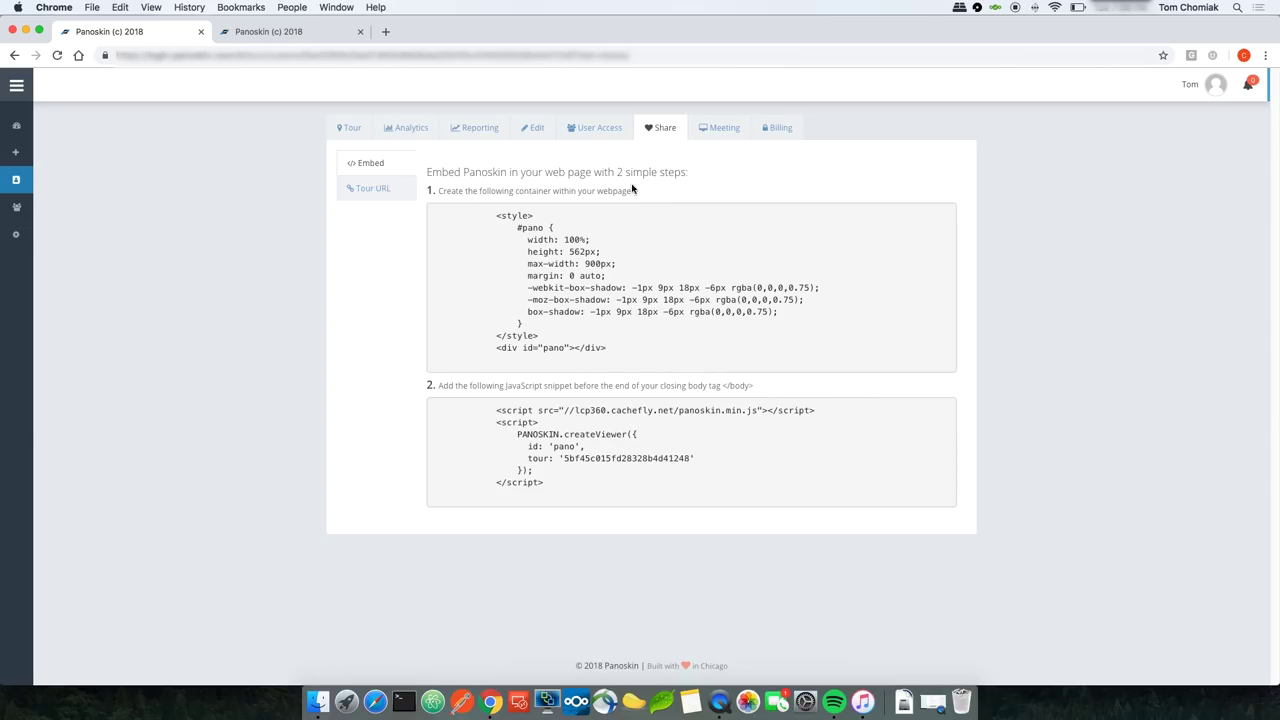
Step: Start a live meeting on the Hilton tour, centre the lobby staircase and chandelier, and open the invitation form
click(709, 136)
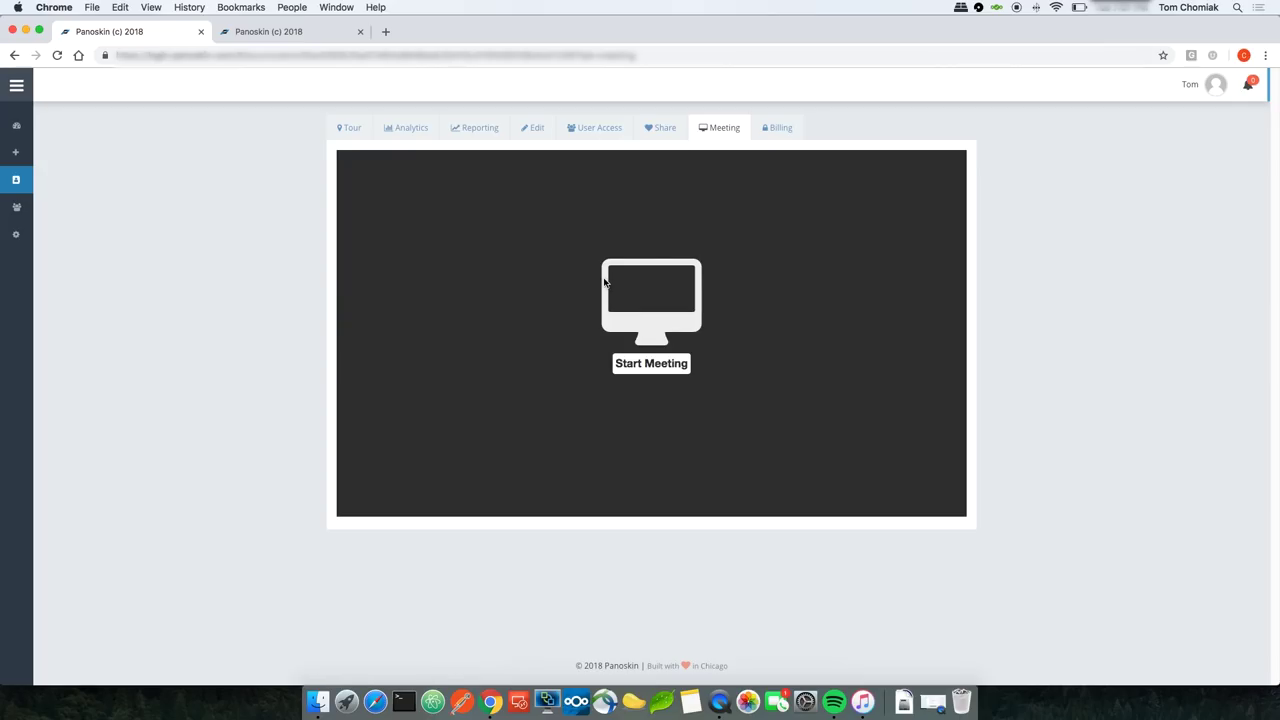
click(643, 366)
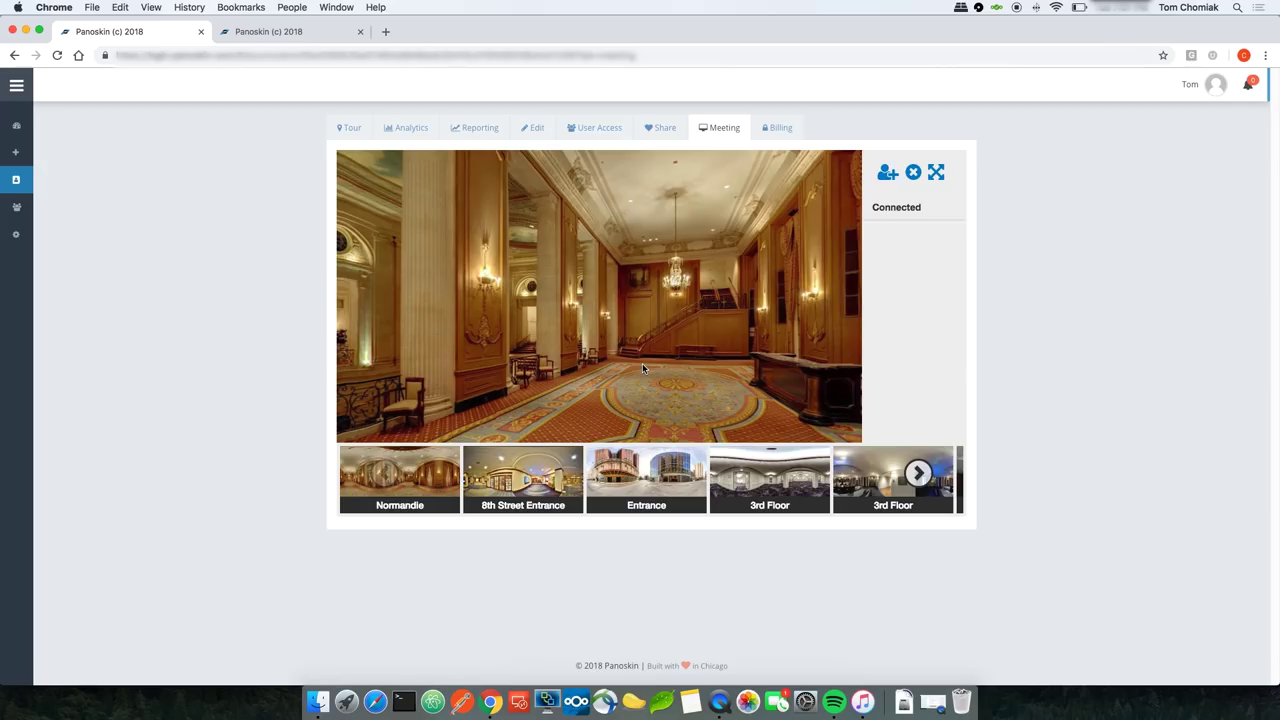
drag(683, 332, 578, 277)
drag(483, 298, 664, 305)
drag(555, 303, 445, 311)
drag(664, 303, 626, 313)
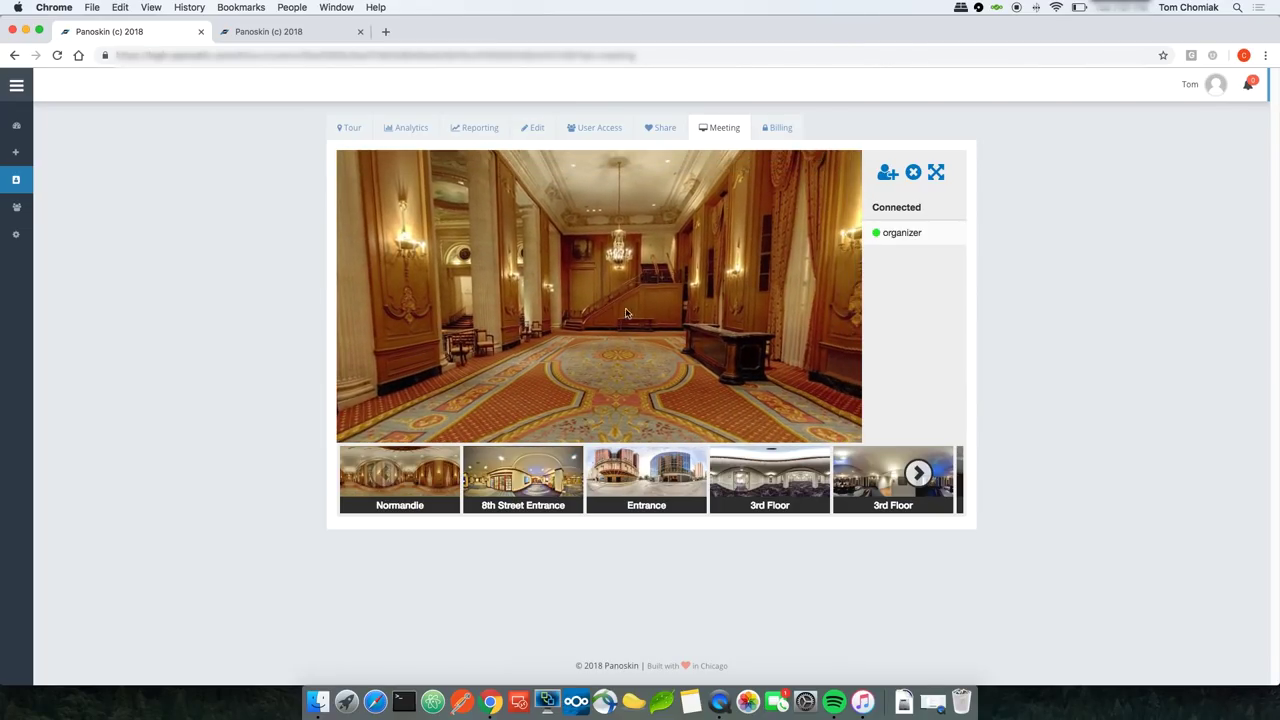
click(888, 177)
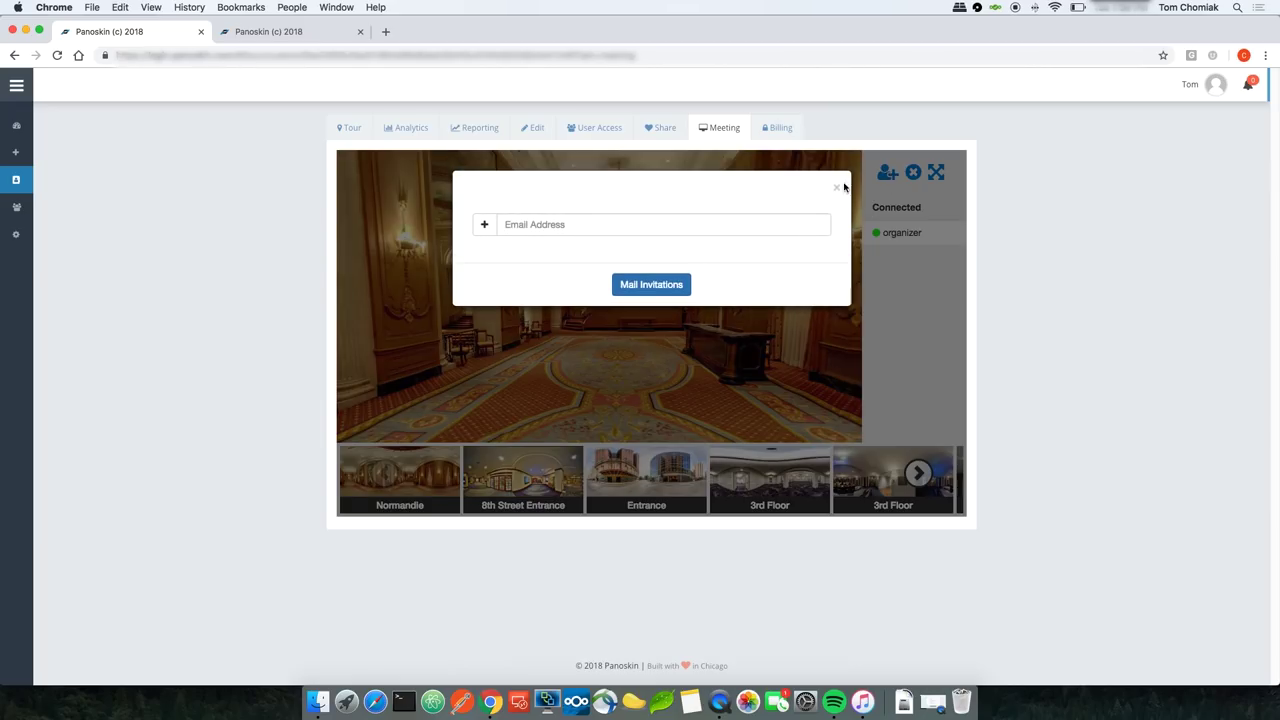
Step: Add the test Mailinator inbox address to the invite list and mail the meeting invitations
click(612, 227)
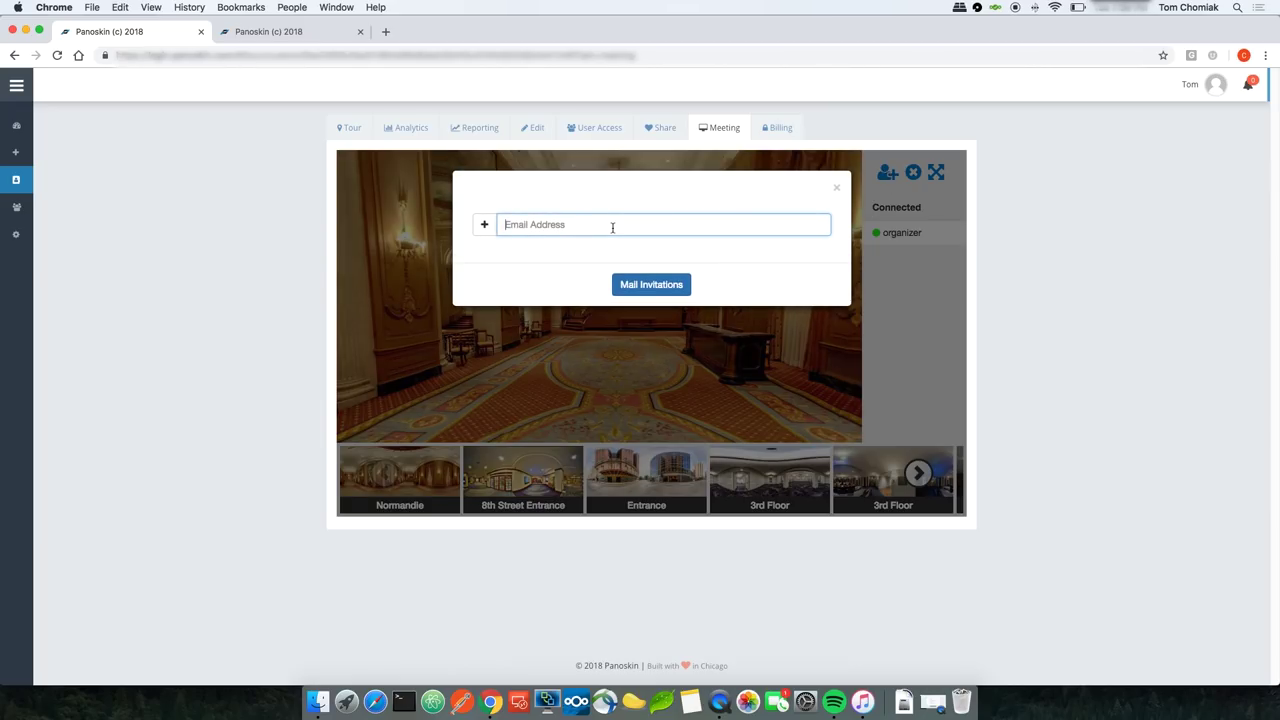
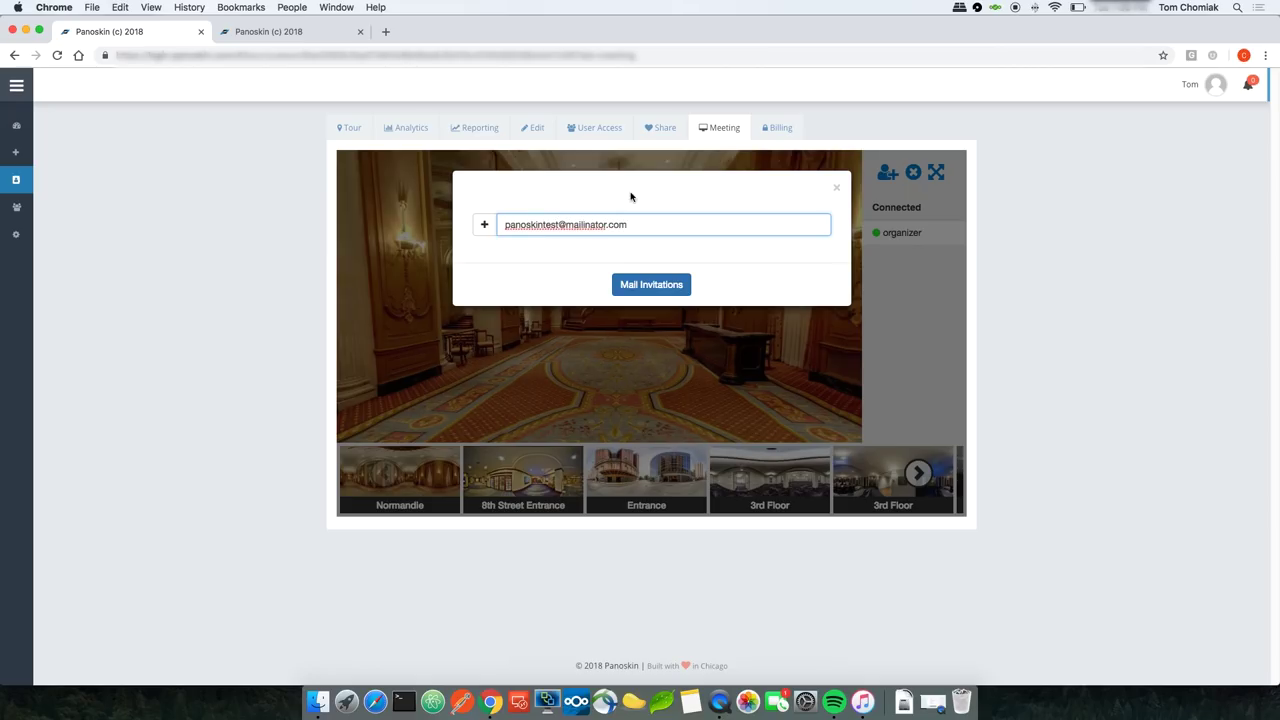
click(484, 225)
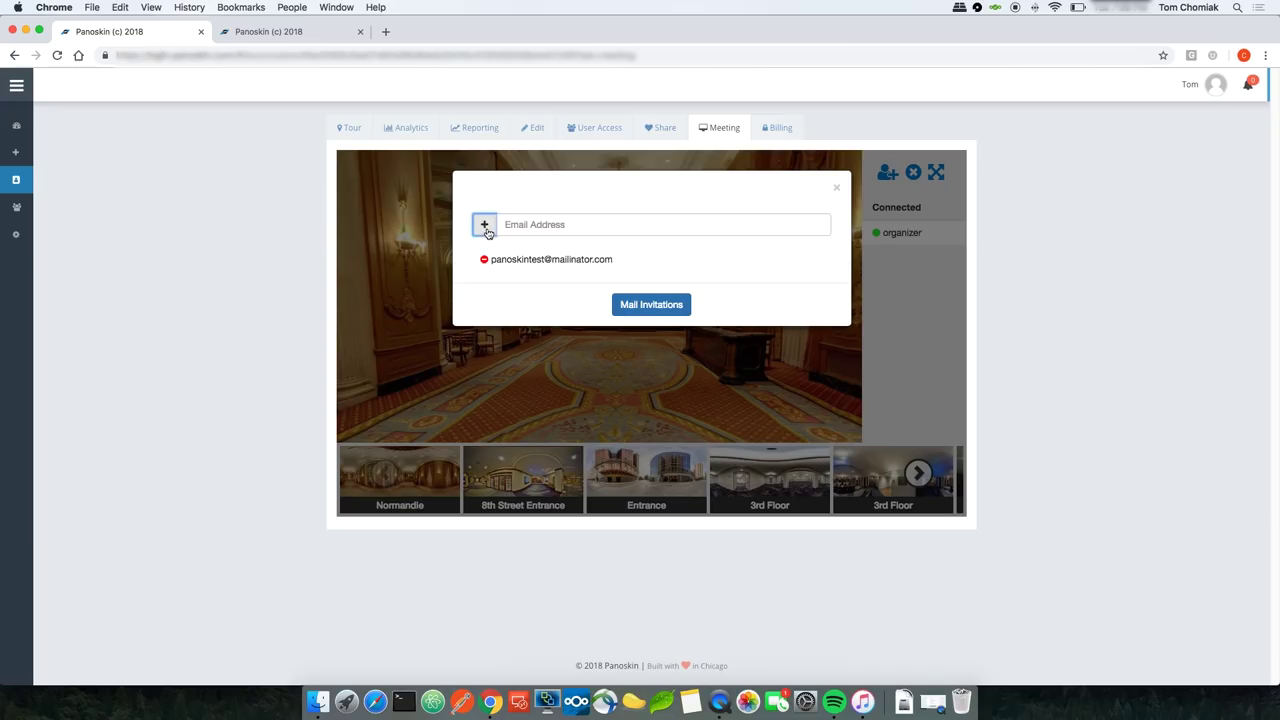
click(538, 225)
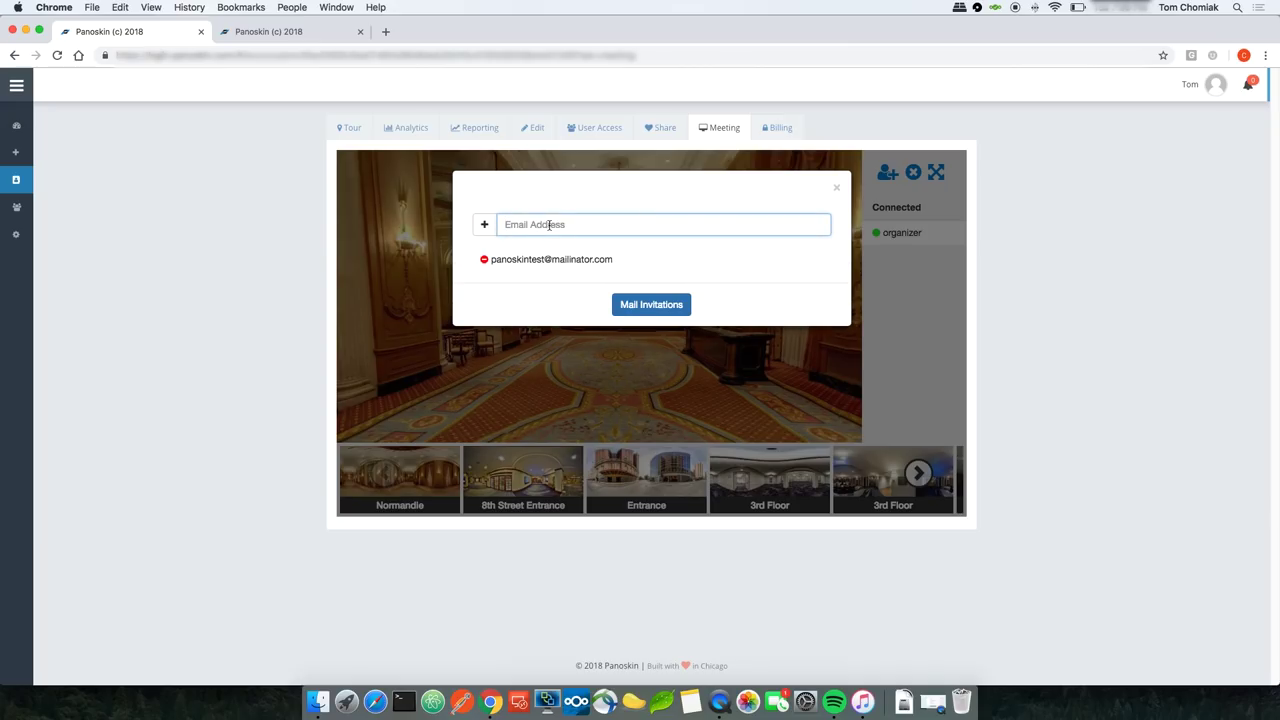
click(503, 247)
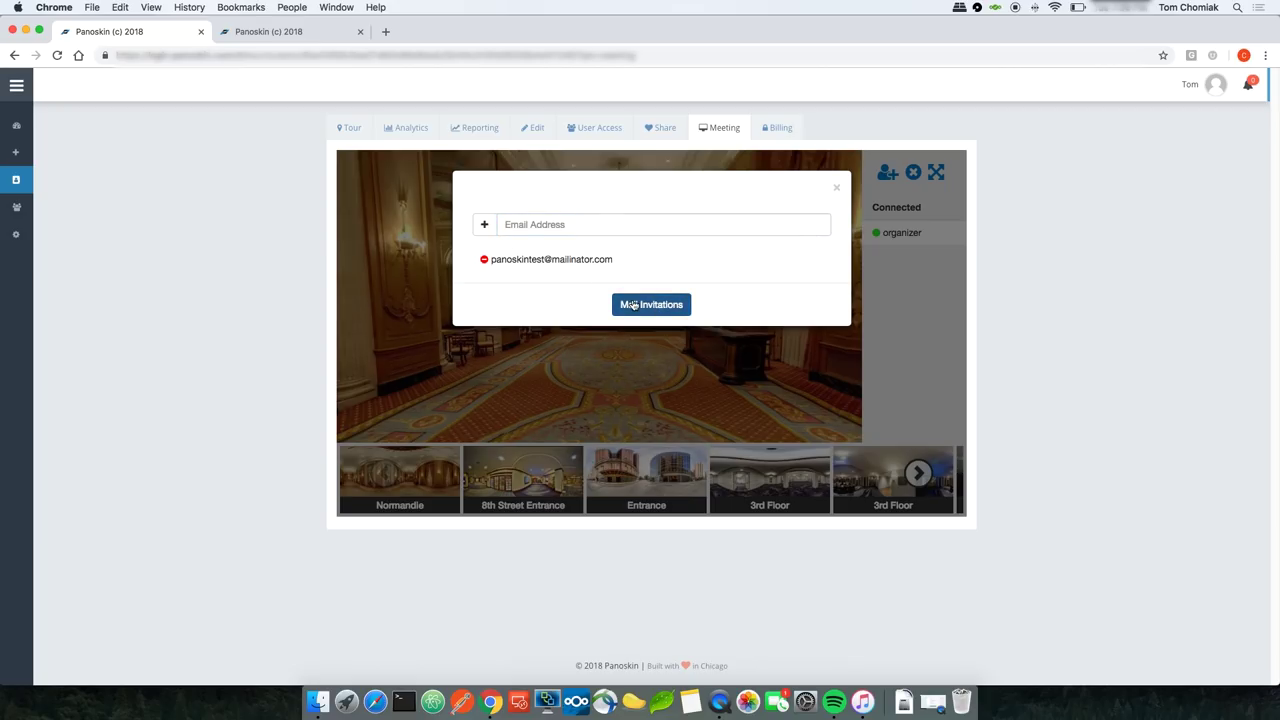
click(634, 305)
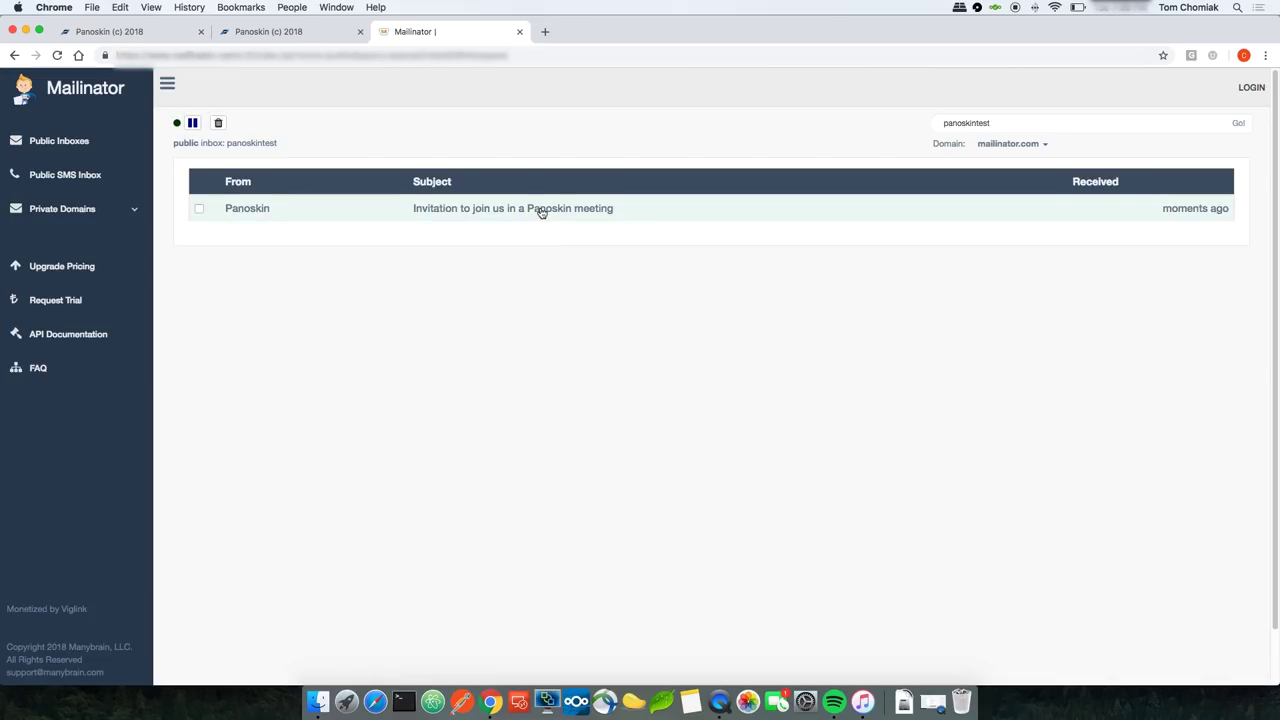
Step: Open the Panoskin invitation email, follow its JOIN MEETING link, and copy the join page address
click(540, 210)
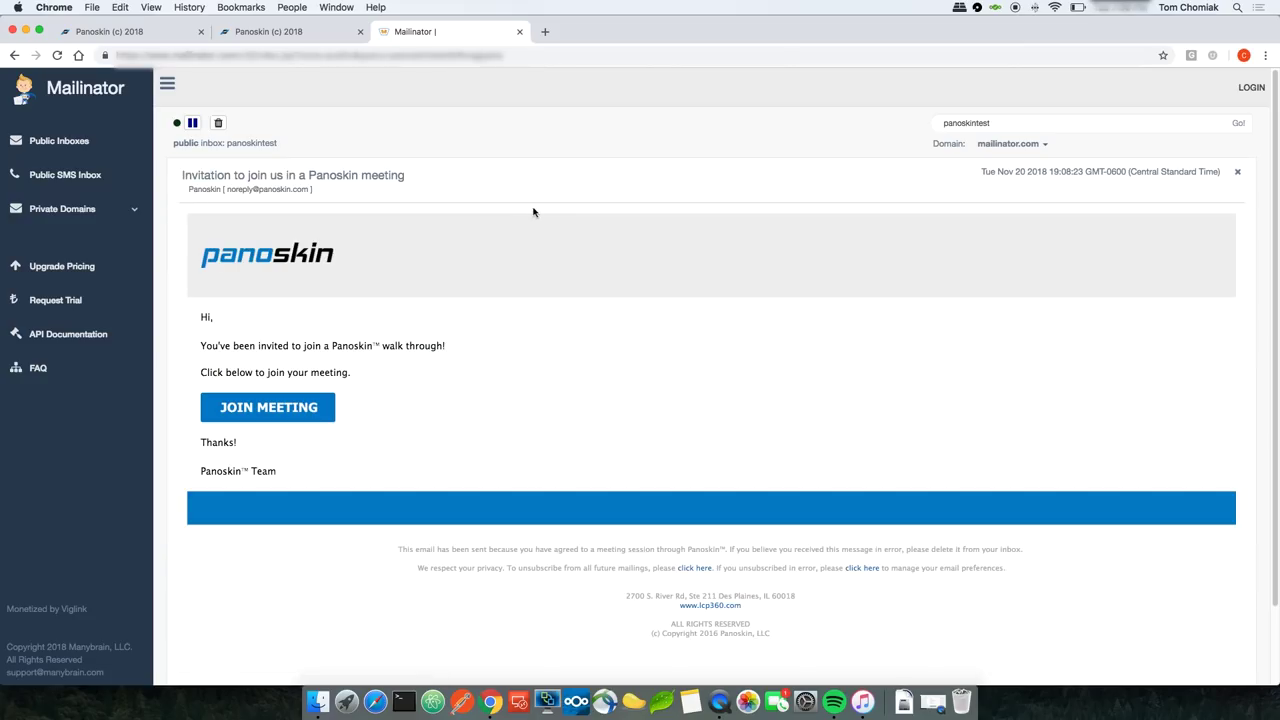
click(289, 412)
right_click(530, 56)
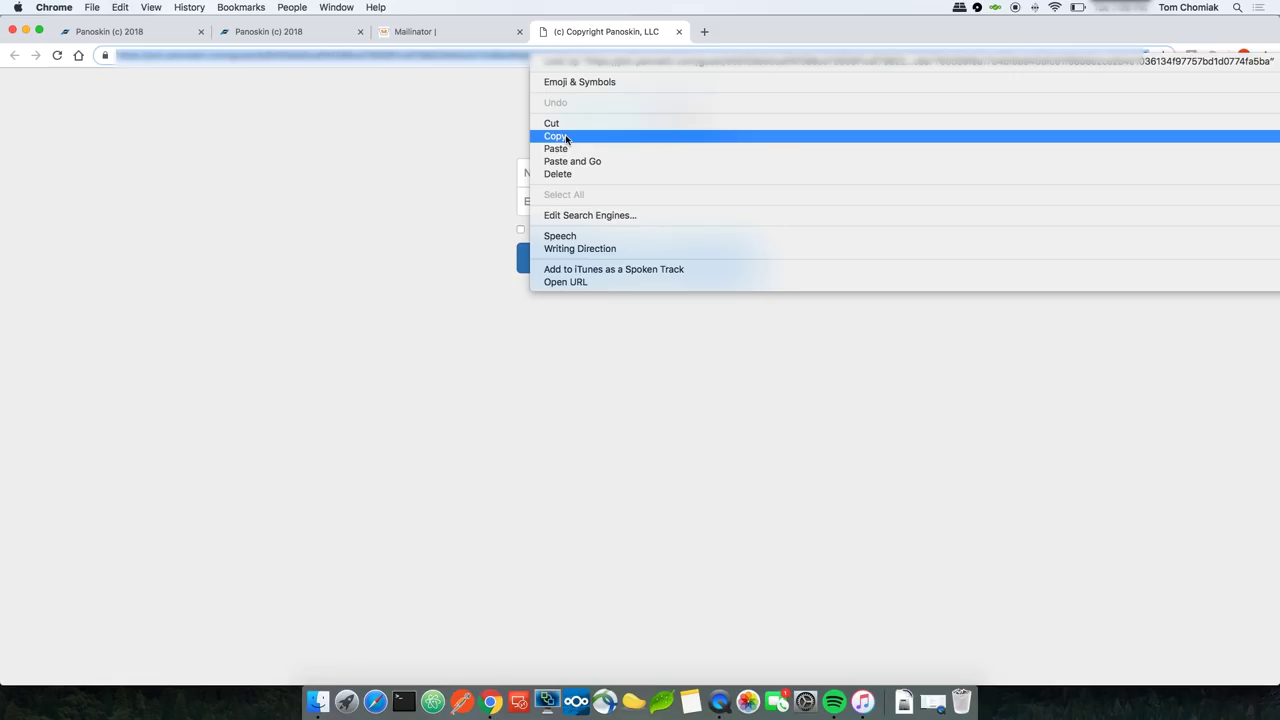
click(556, 136)
Step: Pull the organizer's meeting tab into its own window and narrow it to the left side
click(133, 37)
drag(133, 37, 131, 63)
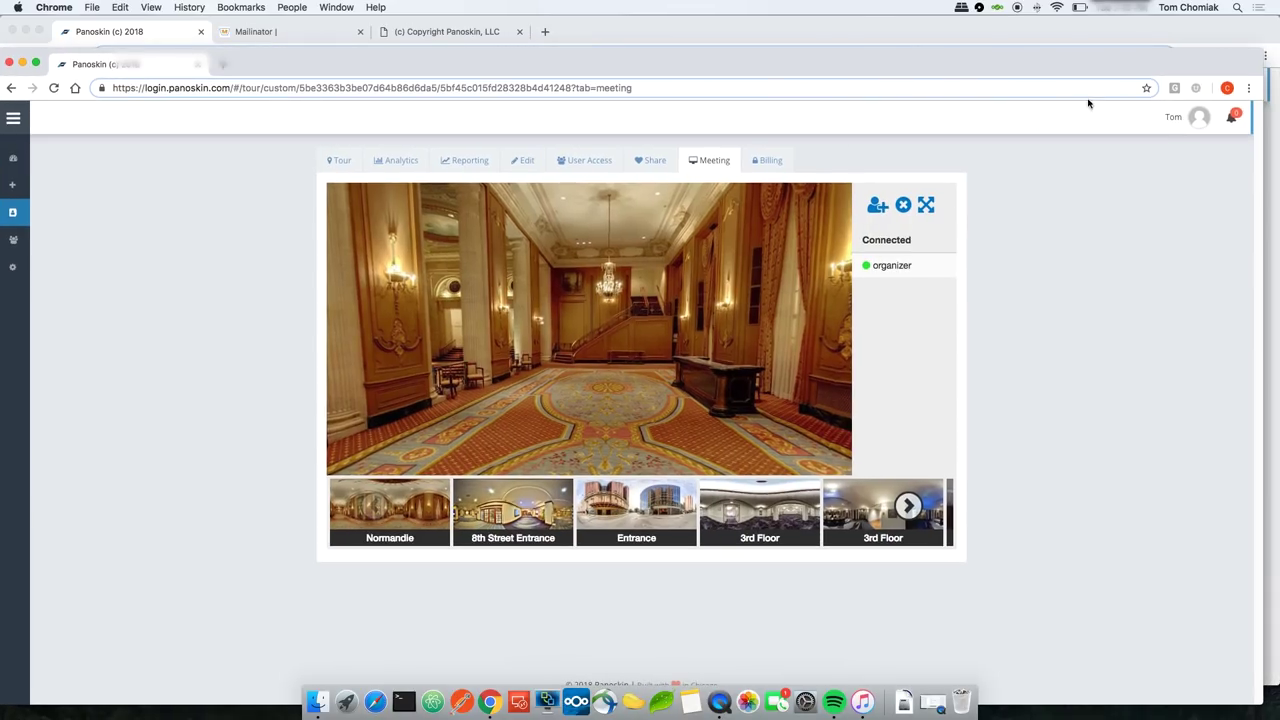
drag(1276, 70, 847, 102)
drag(778, 48, 777, 14)
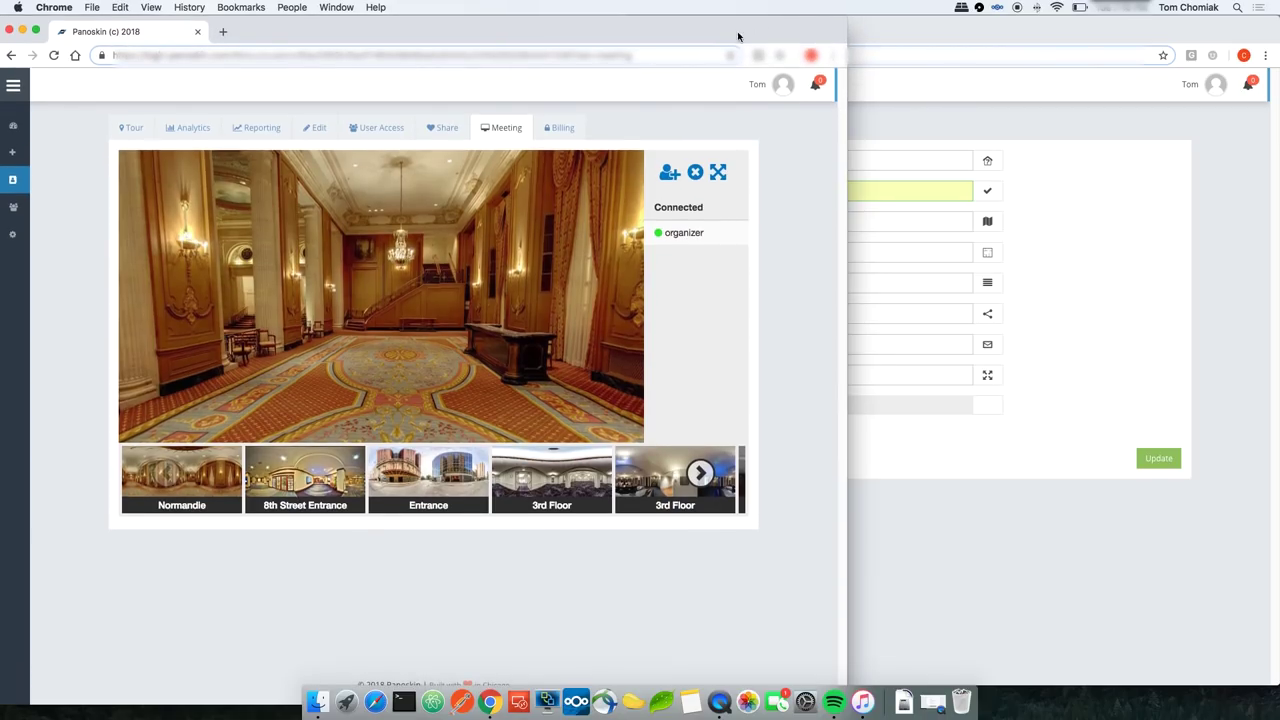
Step: Open a private browsing window on the right half and load the copied meeting join link
click(832, 56)
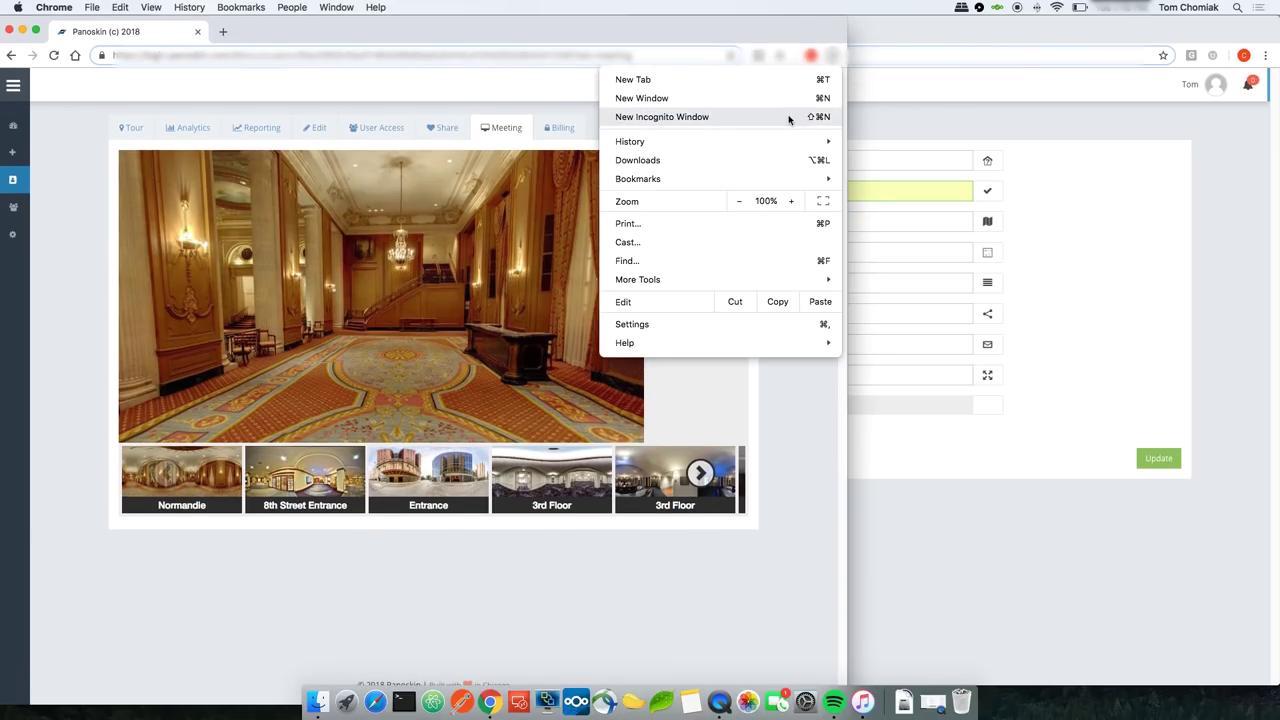
click(788, 119)
drag(503, 48, 975, 80)
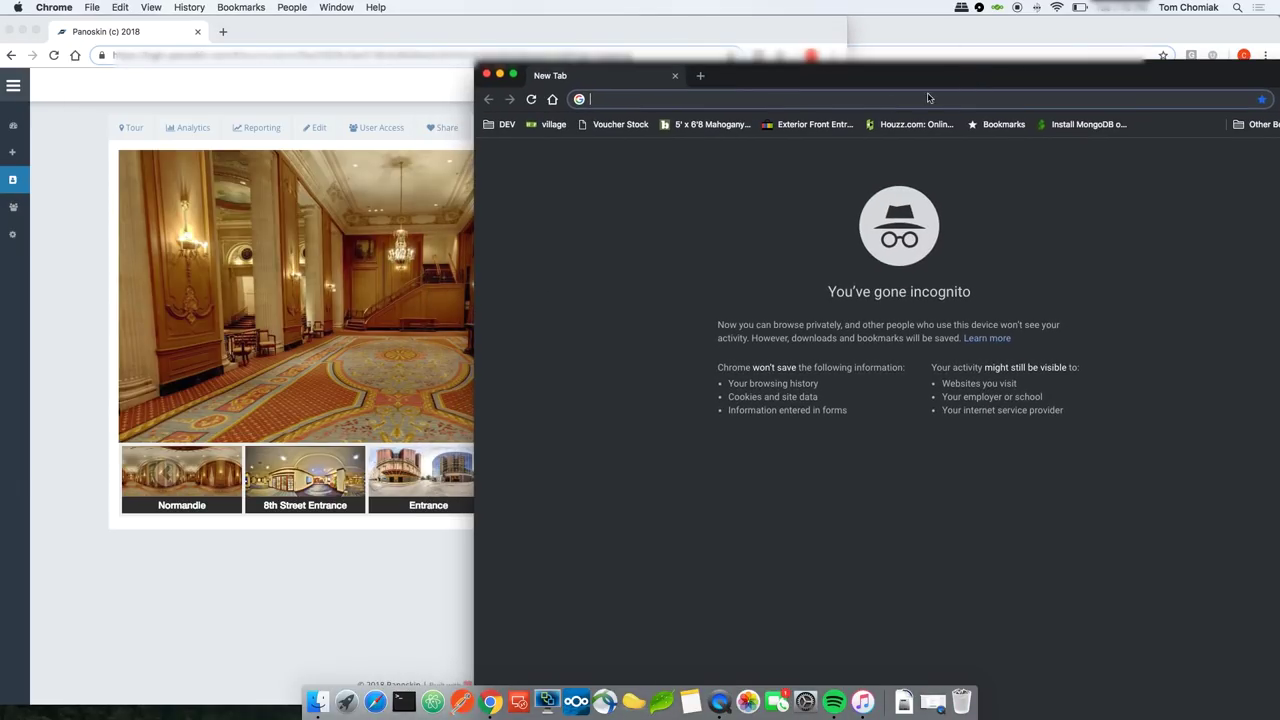
key(super+v)
key(Return)
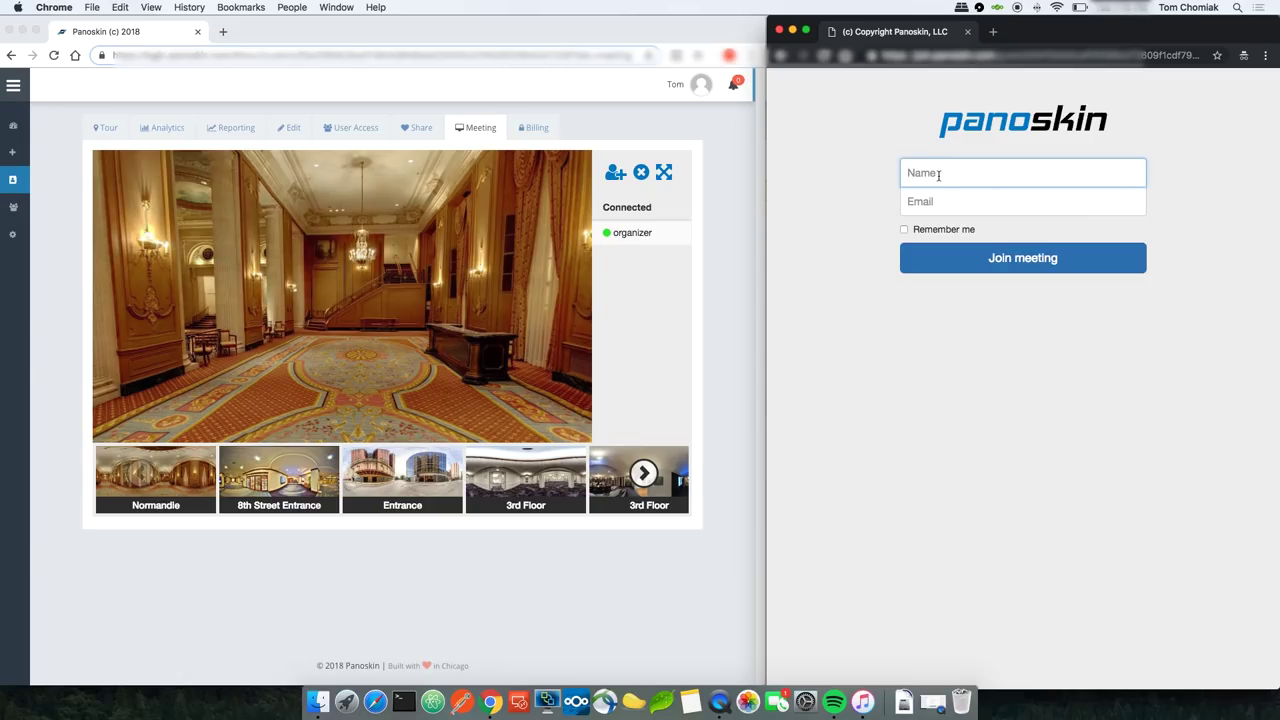
Step: Enter the guest's name and e-mail address and join the meeting as the guest
text(Tom)
click(1022, 201)
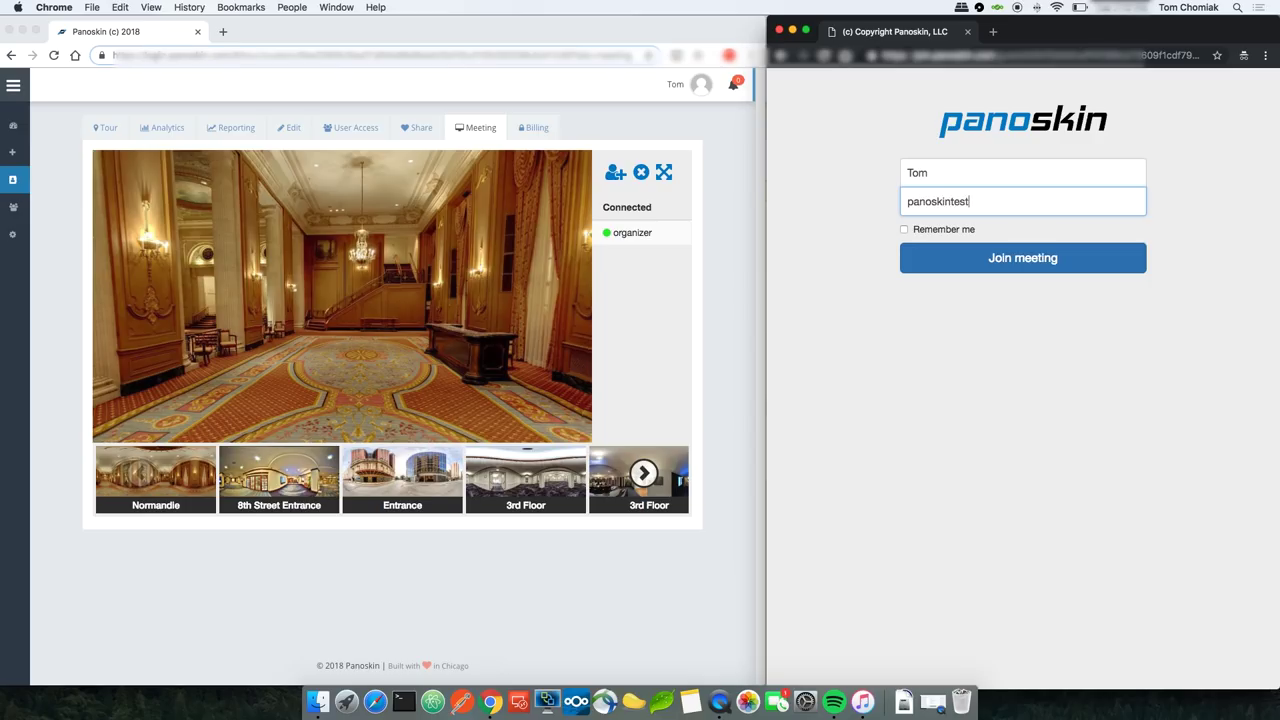
click(1008, 257)
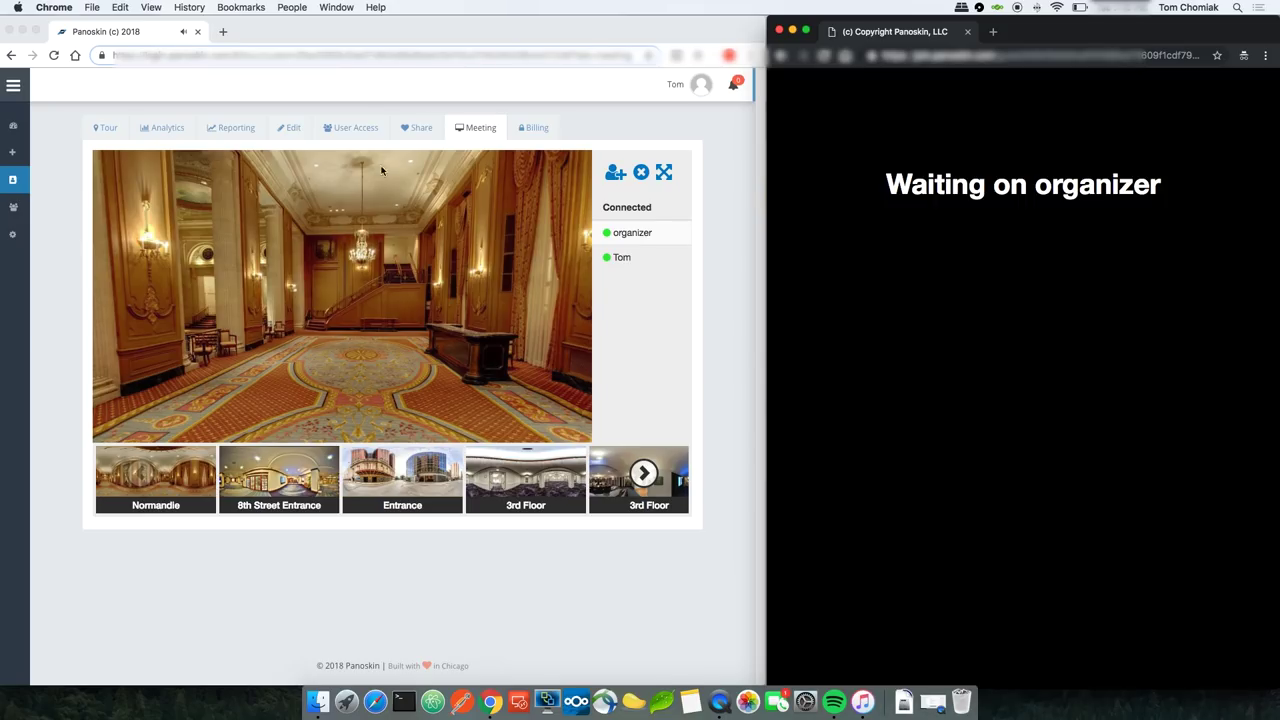
Step: In the organizer's window, turn the Normandie lobby panorama and move to the 8th Street Entrance scene
click(385, 92)
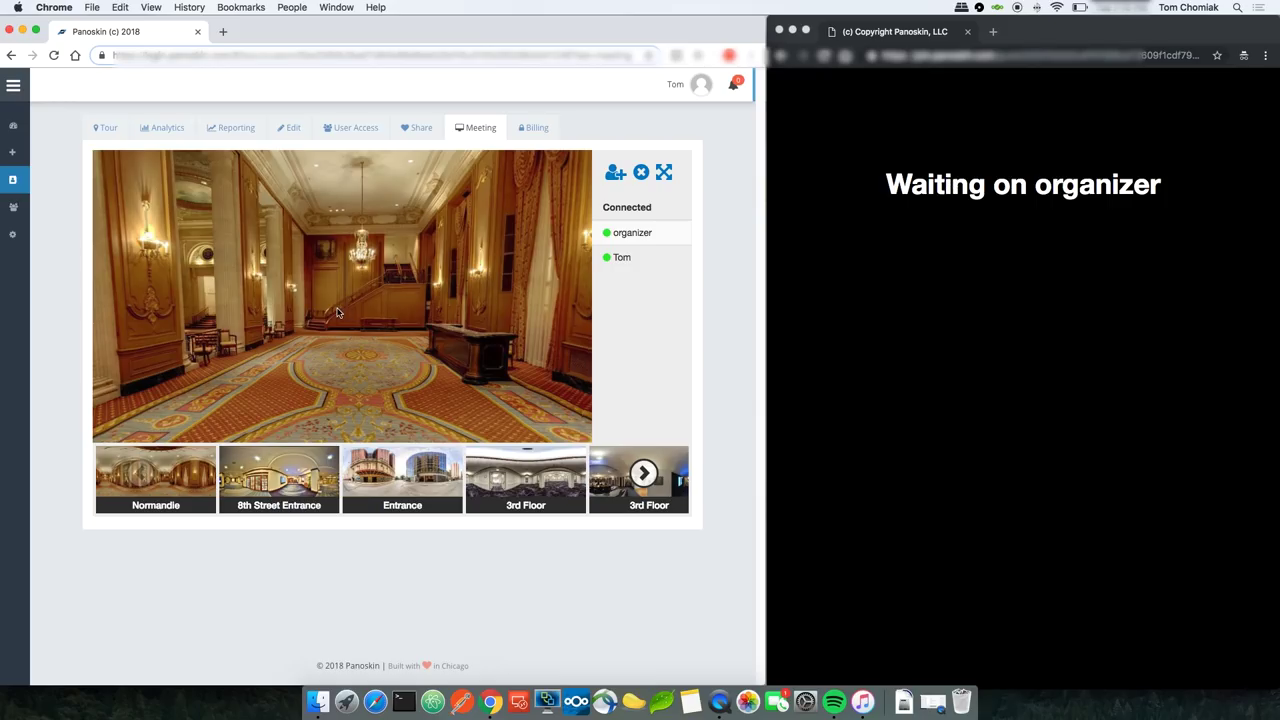
drag(368, 311, 249, 433)
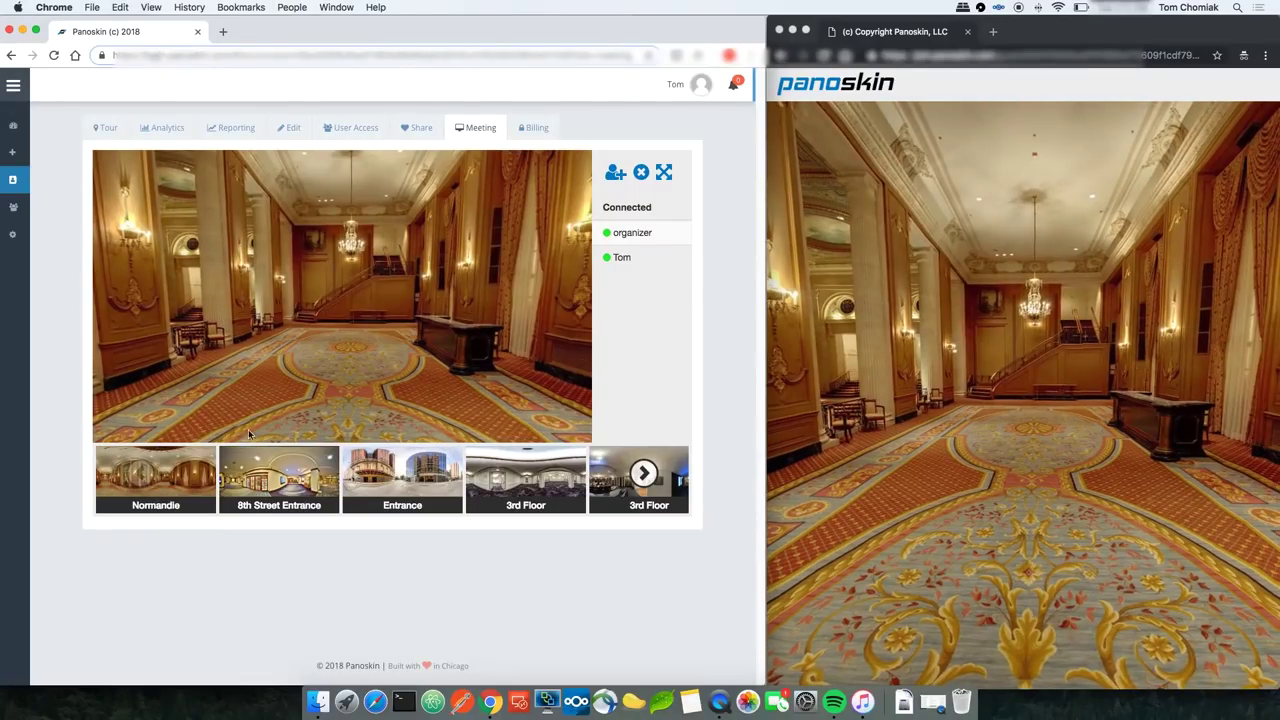
click(278, 477)
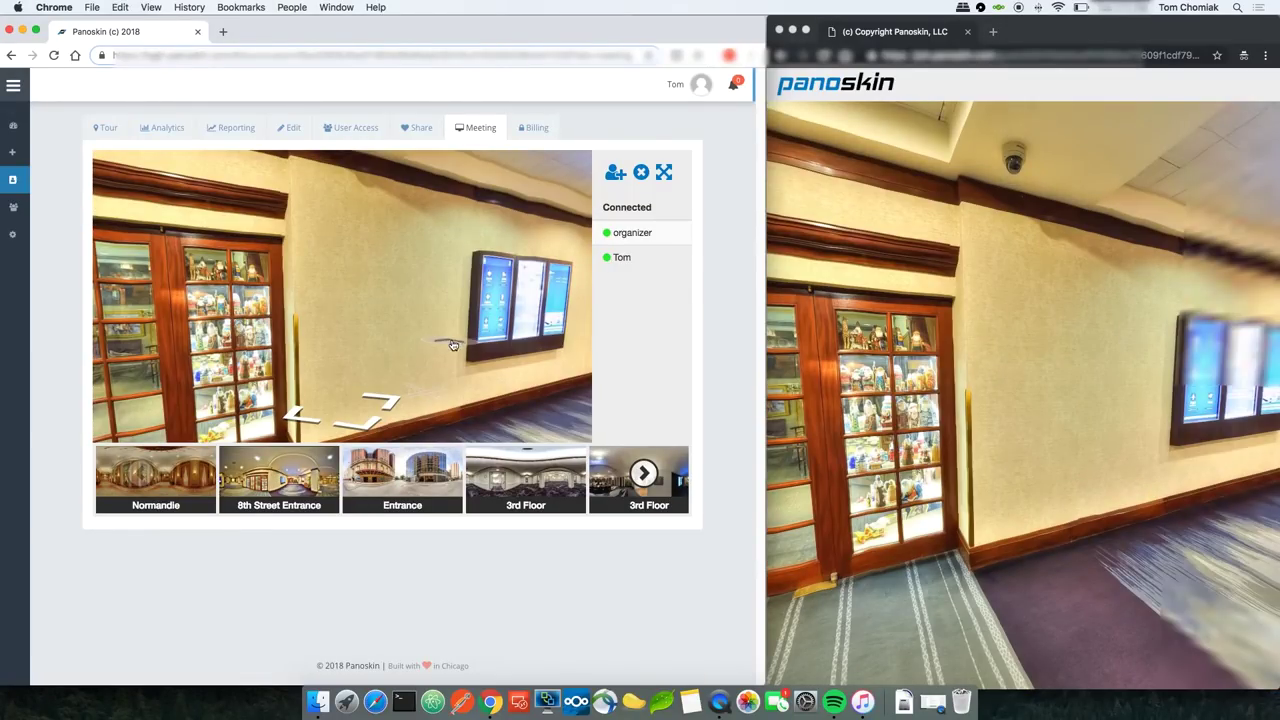
drag(443, 343, 316, 346)
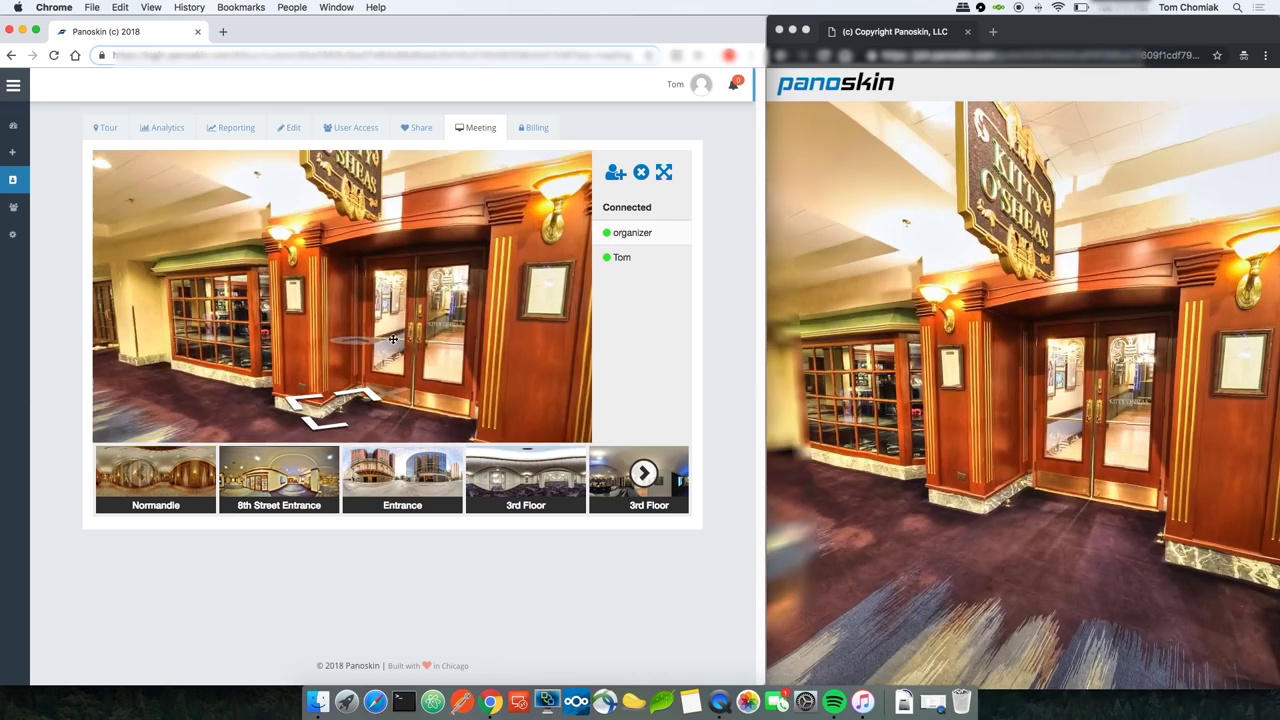
Step: Walk through the marble lobby and carpeted corridors past the FedEx Office into the pillared hallway
click(393, 340)
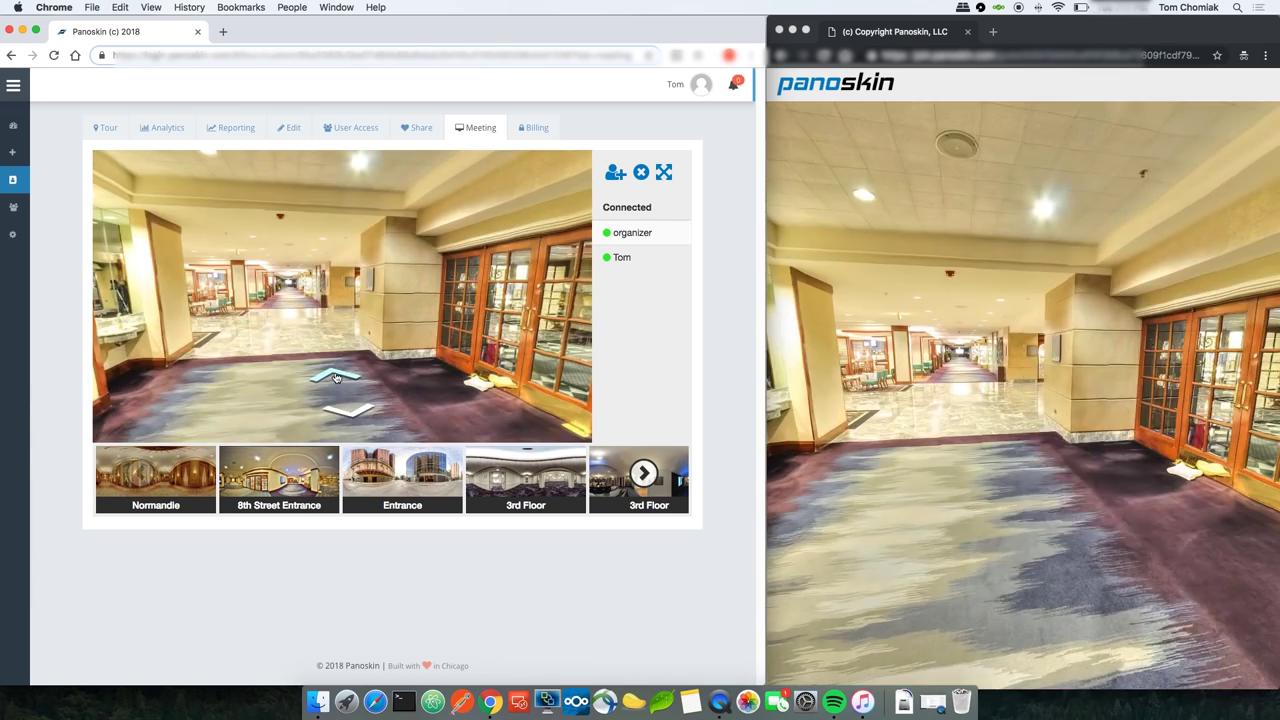
click(350, 374)
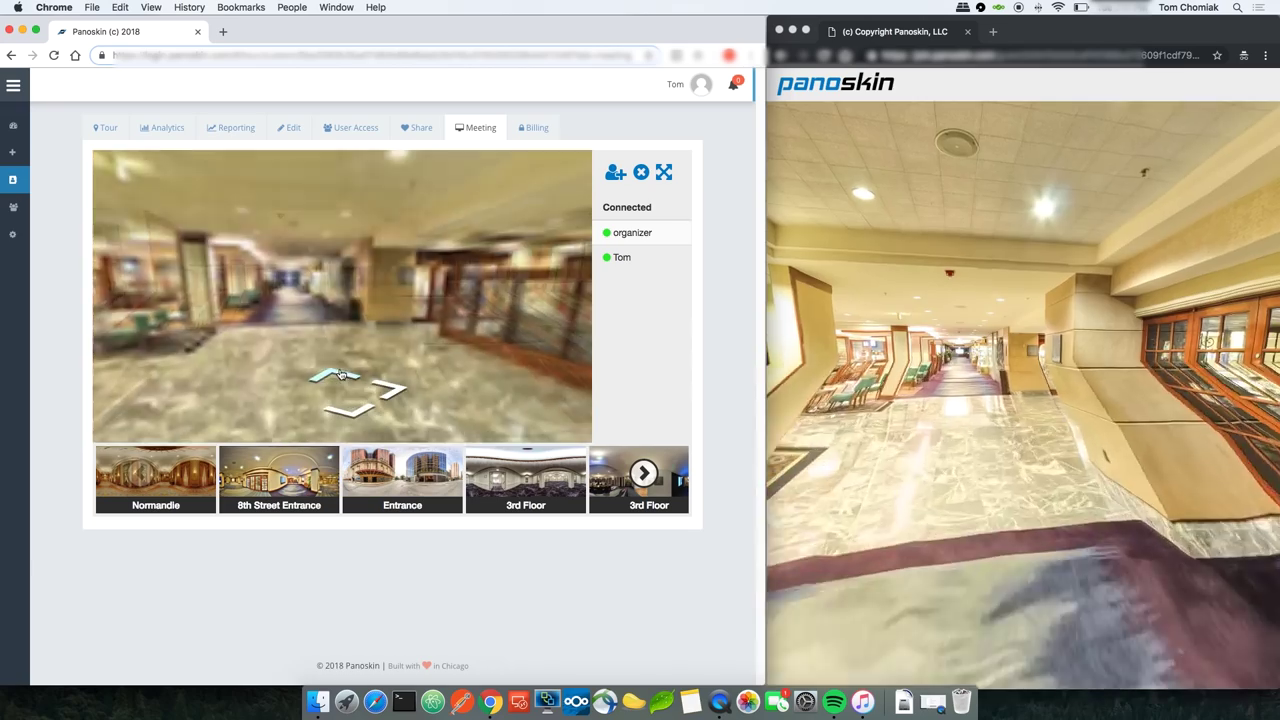
drag(443, 318, 441, 310)
click(350, 362)
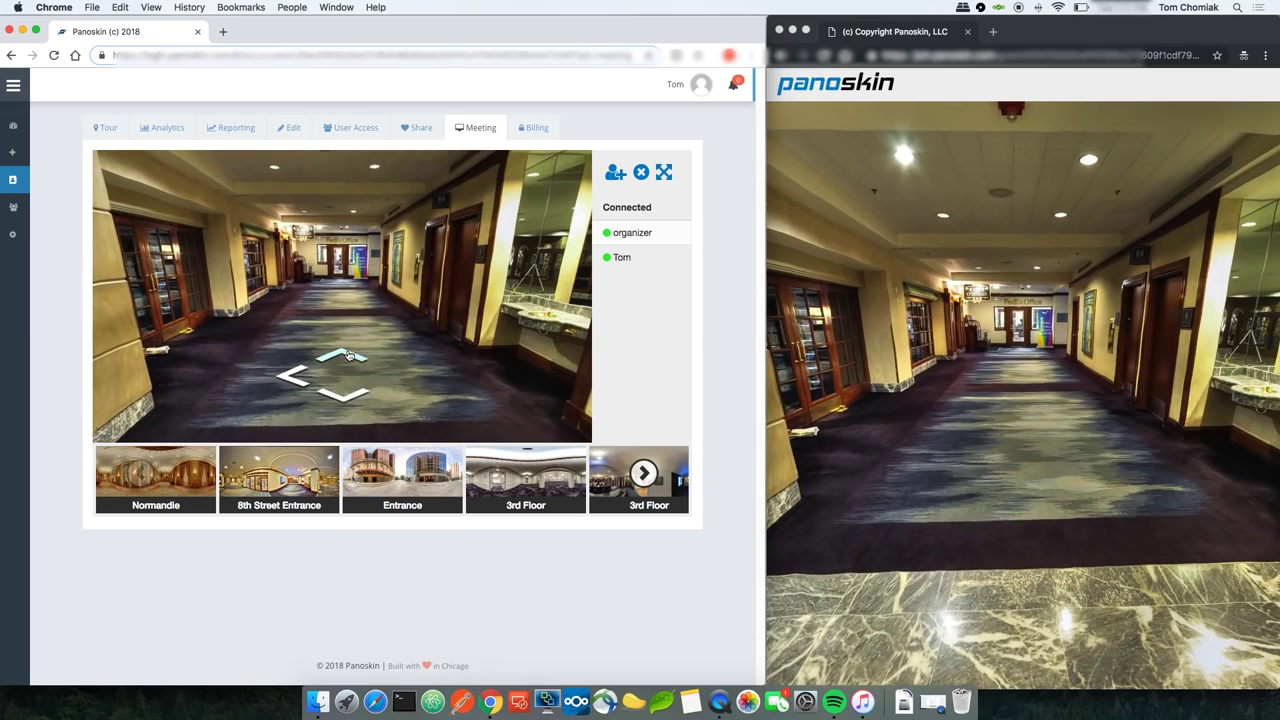
click(352, 355)
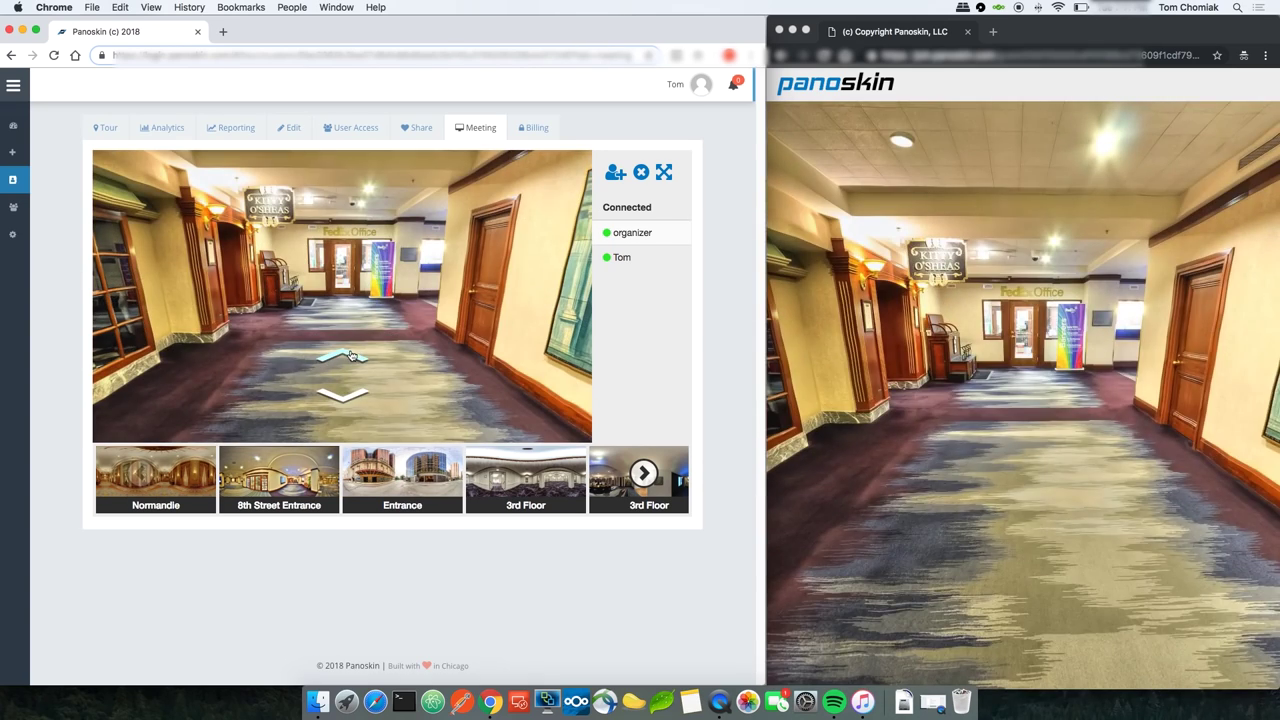
click(361, 354)
drag(361, 354, 352, 362)
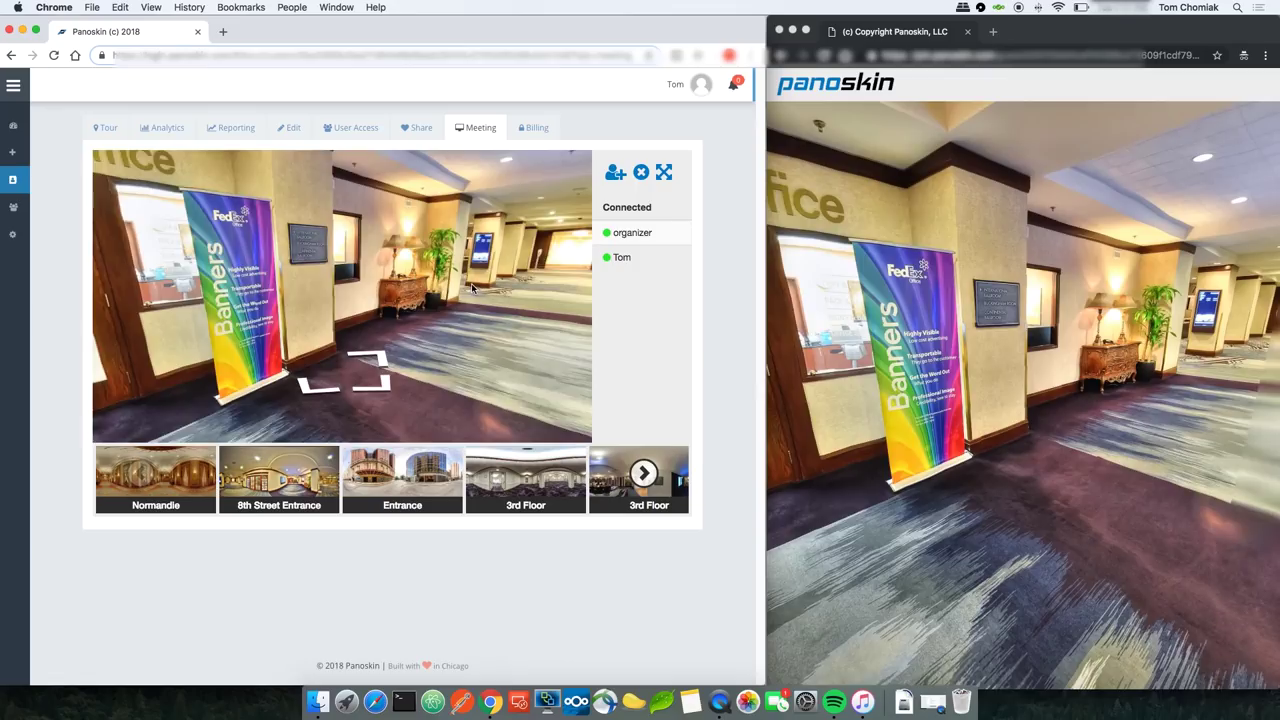
click(348, 360)
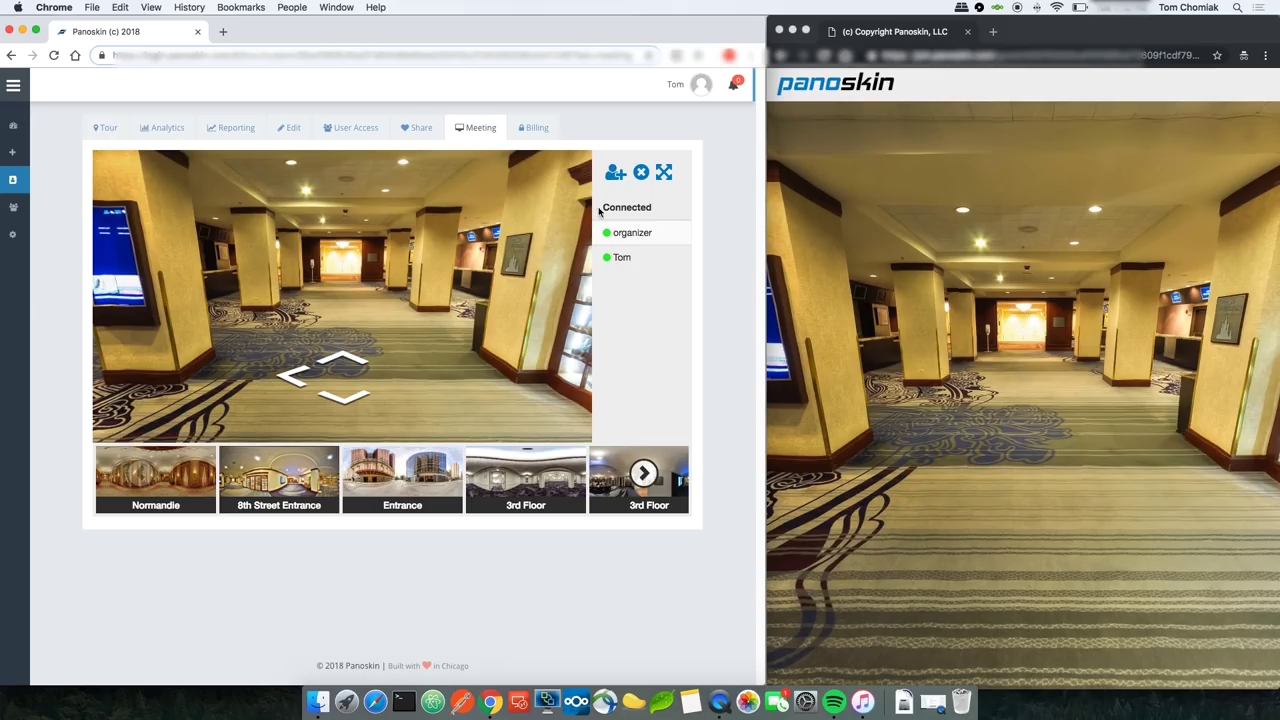
Step: End the meeting, dismiss the guest's notice, and restore the dashboard on the Analytics tab showing zero activity
click(641, 174)
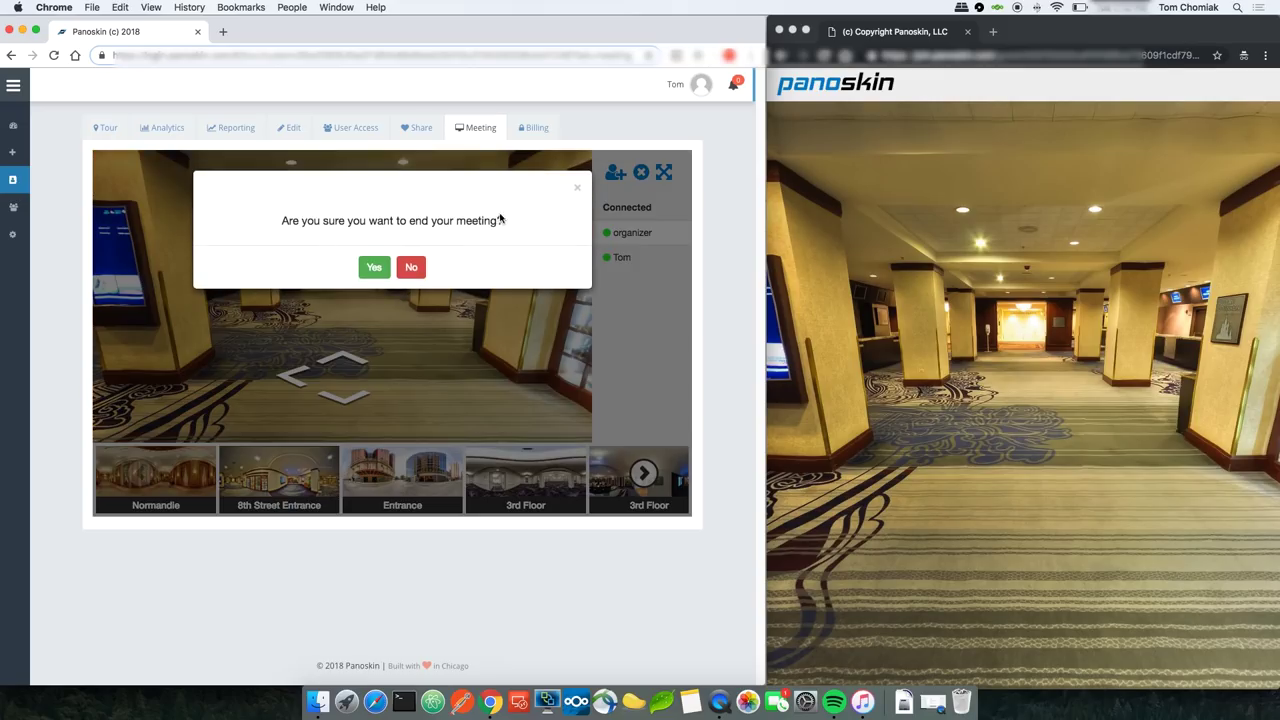
click(374, 269)
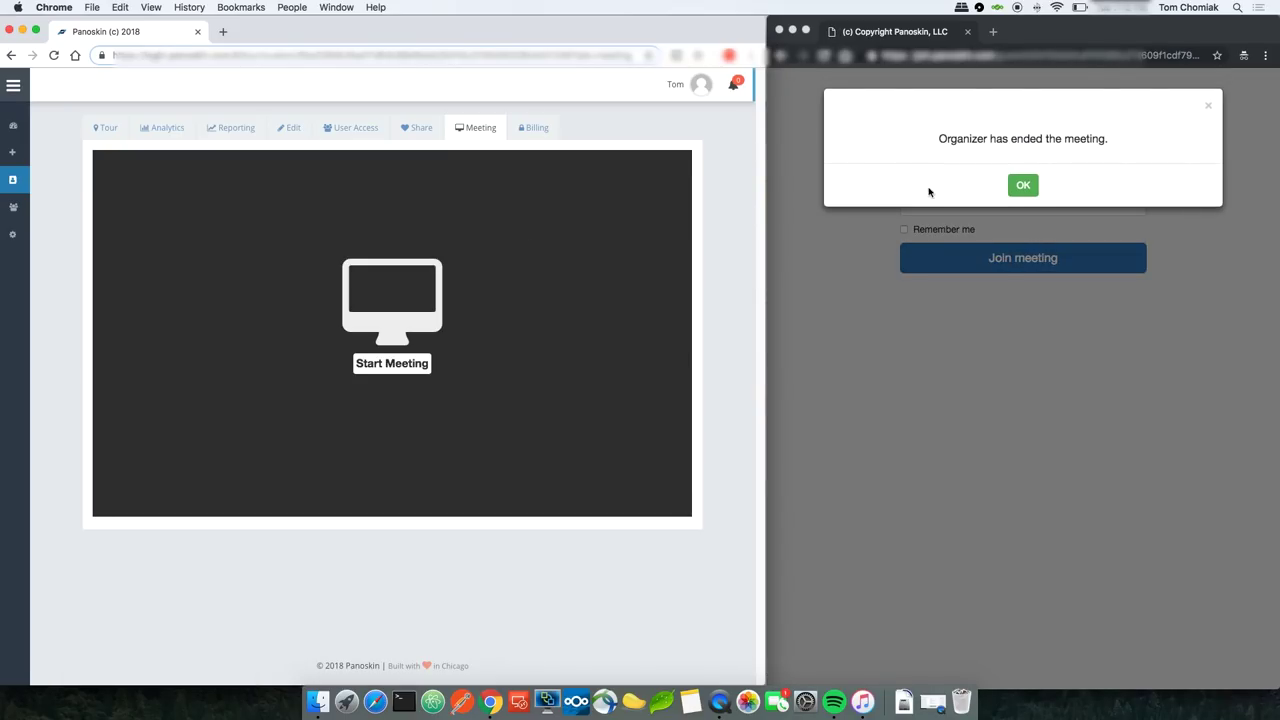
click(1024, 186)
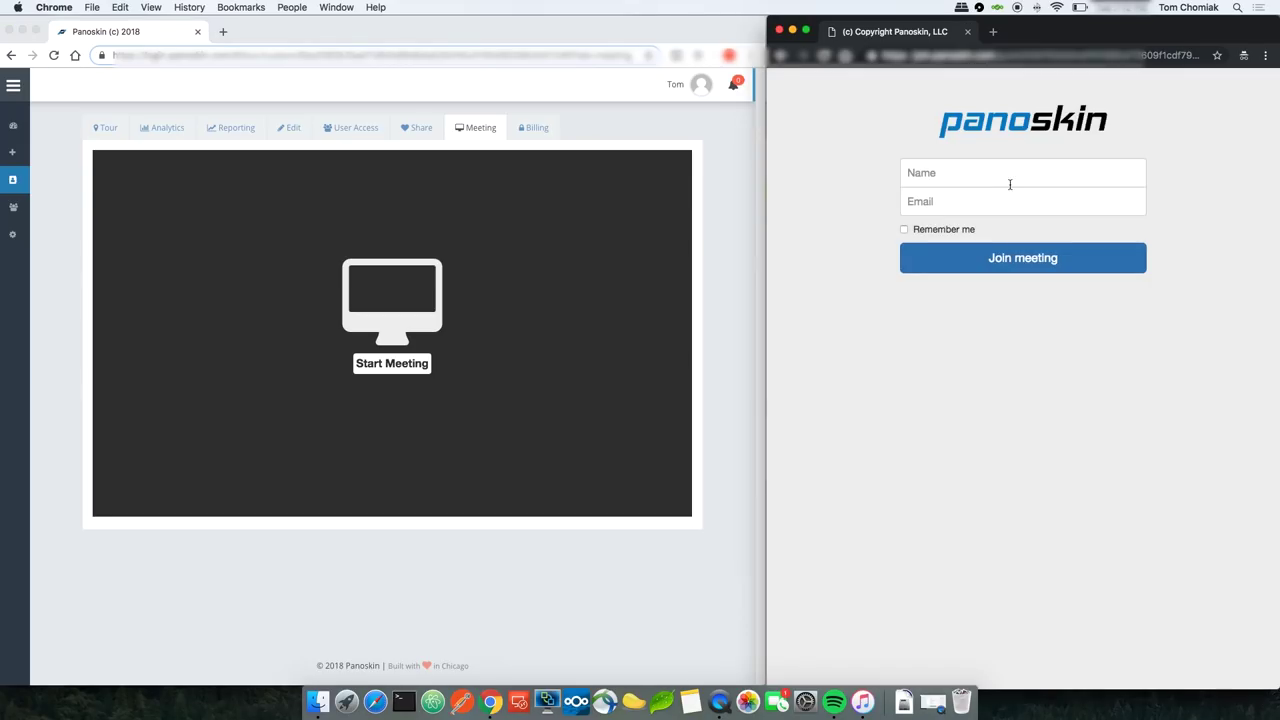
click(315, 24)
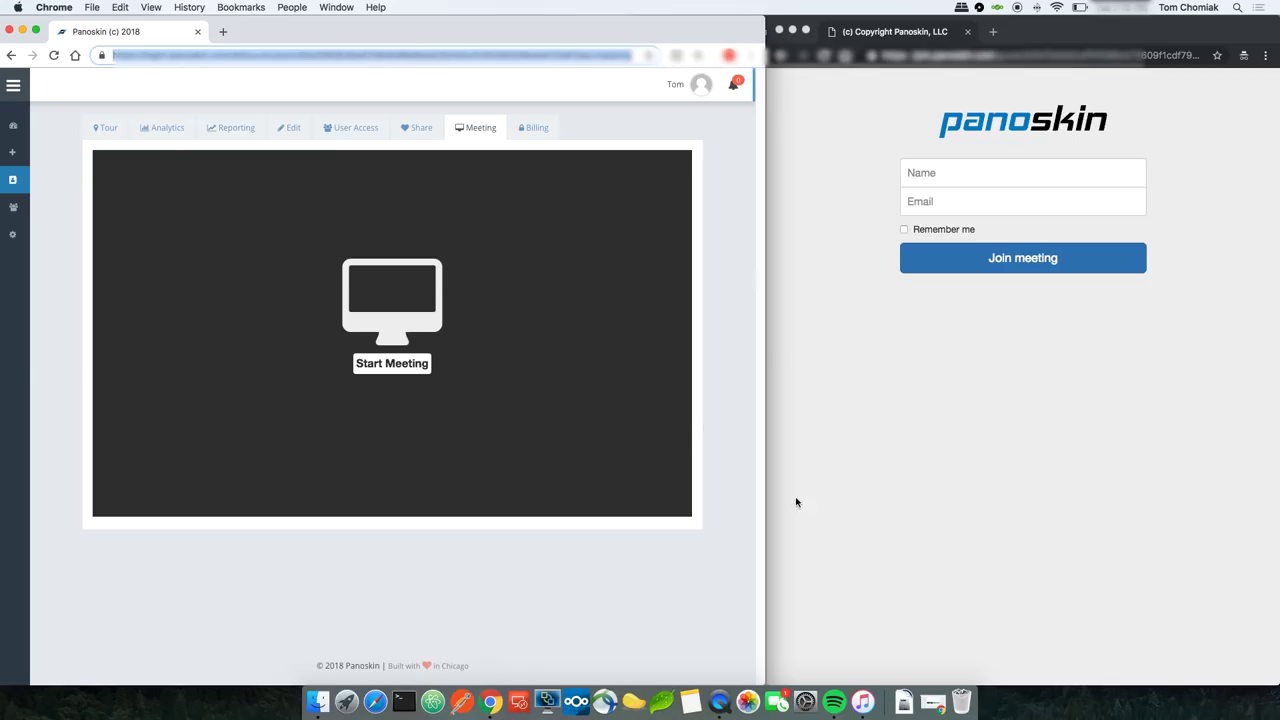
click(932, 701)
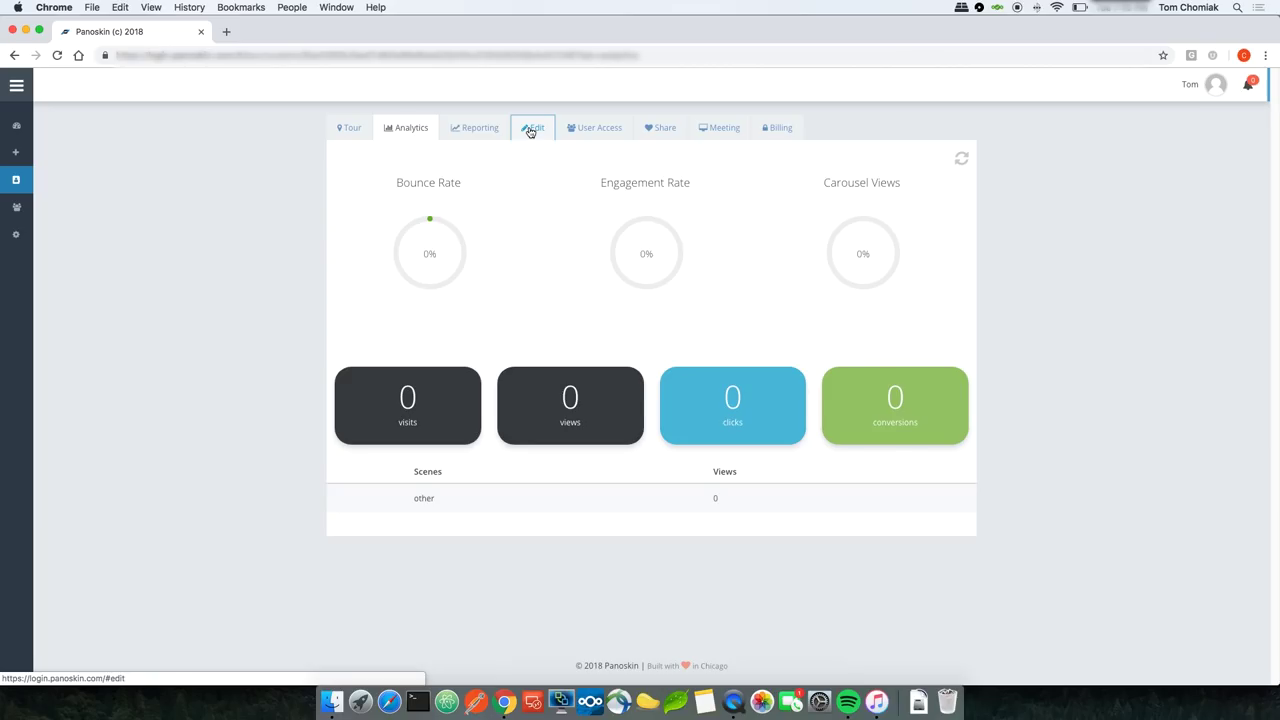
Step: Copy the tour's panosk.in link from Share > Tour URL and load it in a new tab
click(666, 129)
click(405, 194)
triple_click(471, 193)
right_click(468, 193)
click(487, 219)
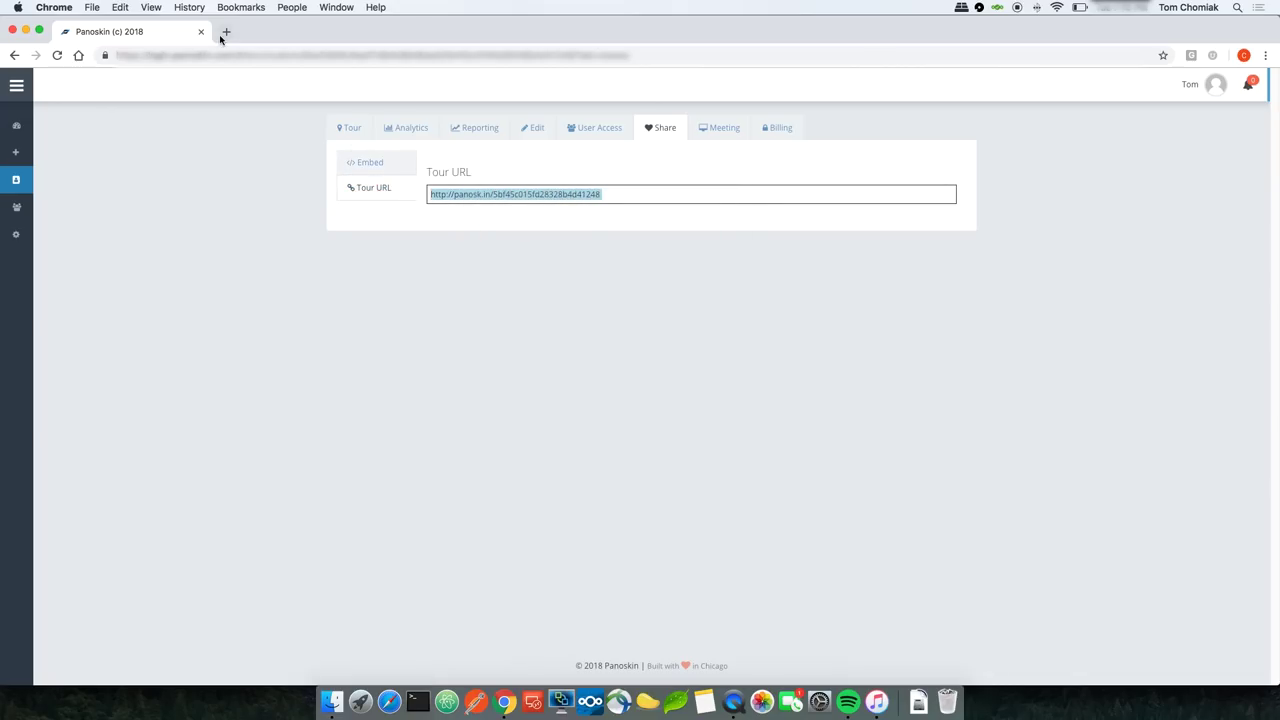
click(224, 36)
key(super+v)
key(Return)
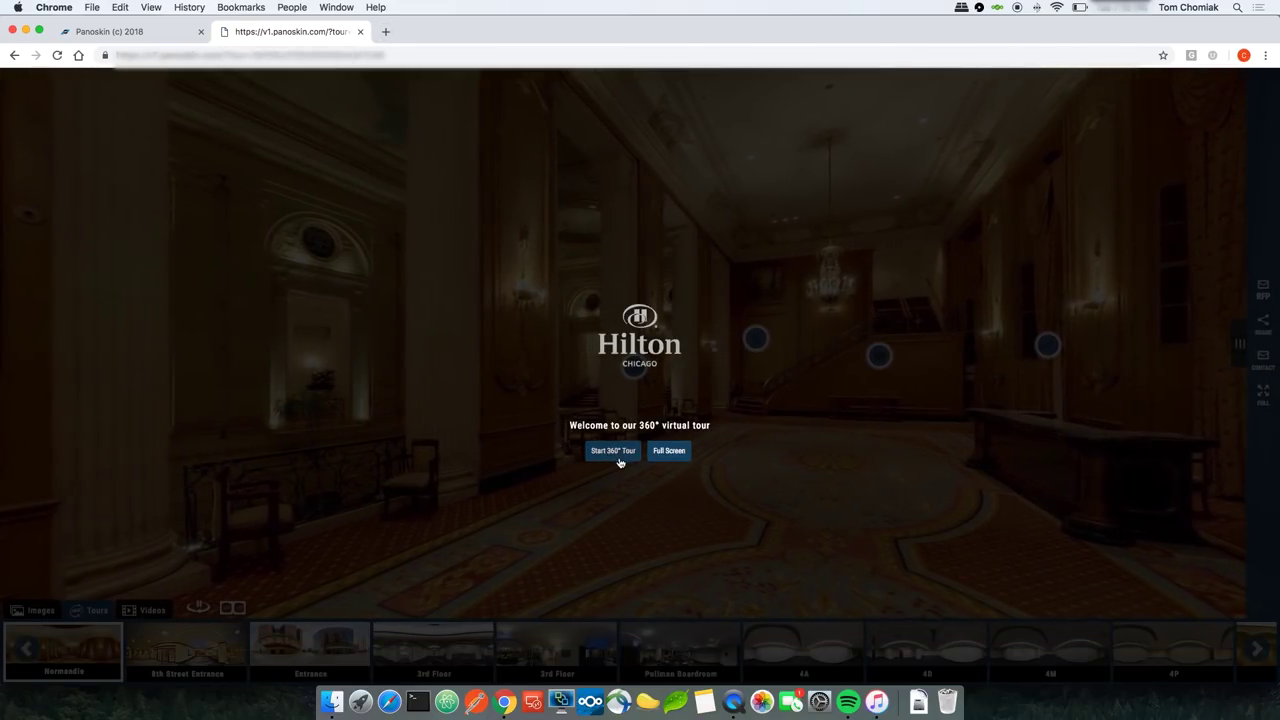
Step: Start the 360° tour, visit the 8th Street Entrance and Entrance scenes, and try the RFP request
click(612, 453)
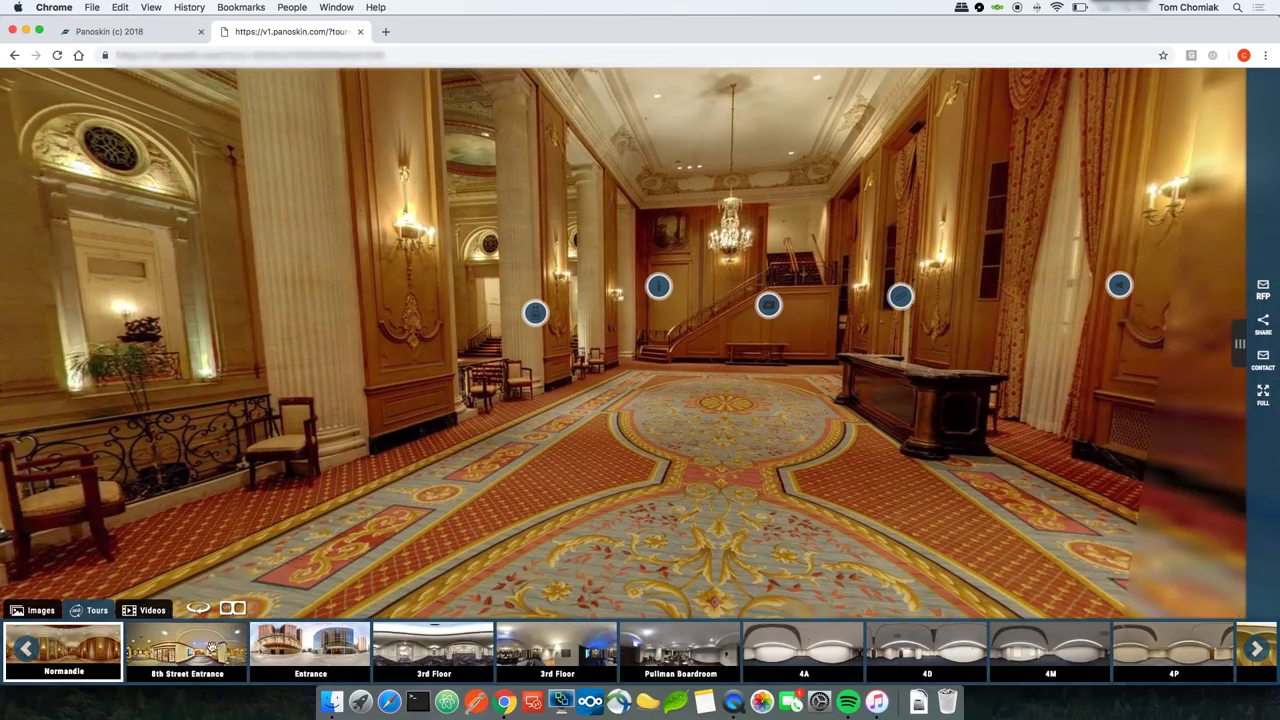
click(197, 649)
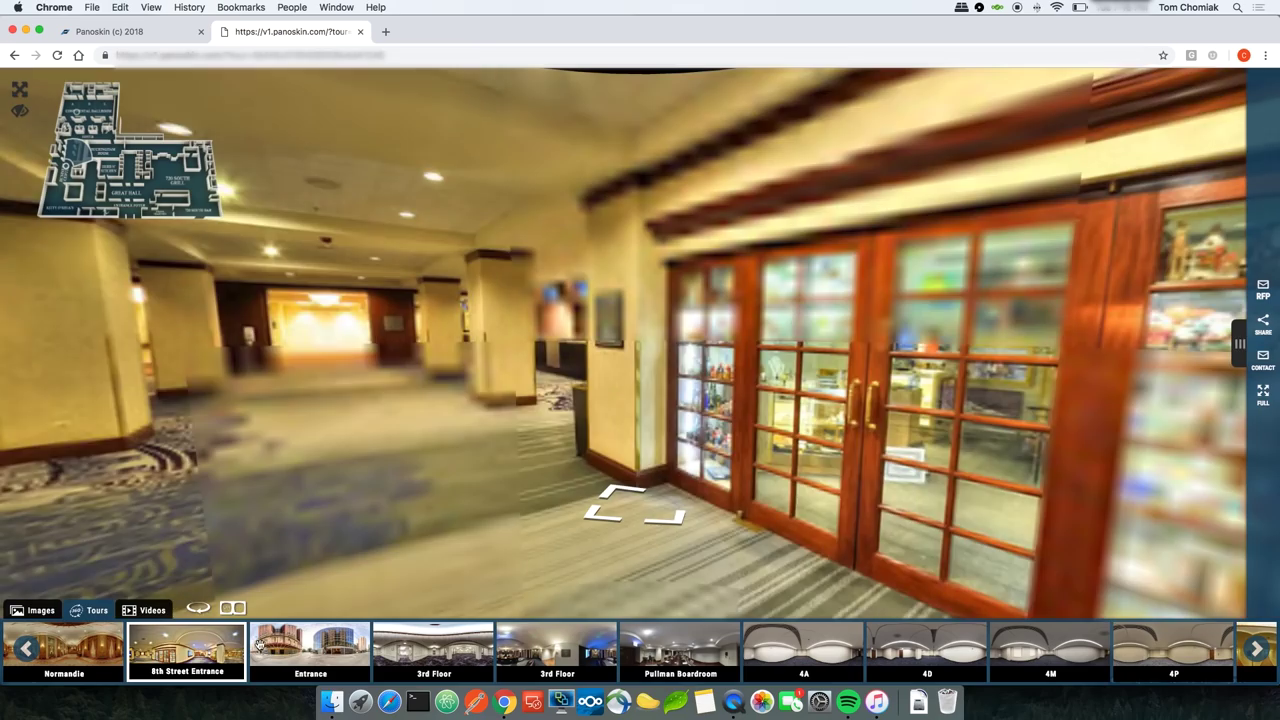
click(298, 640)
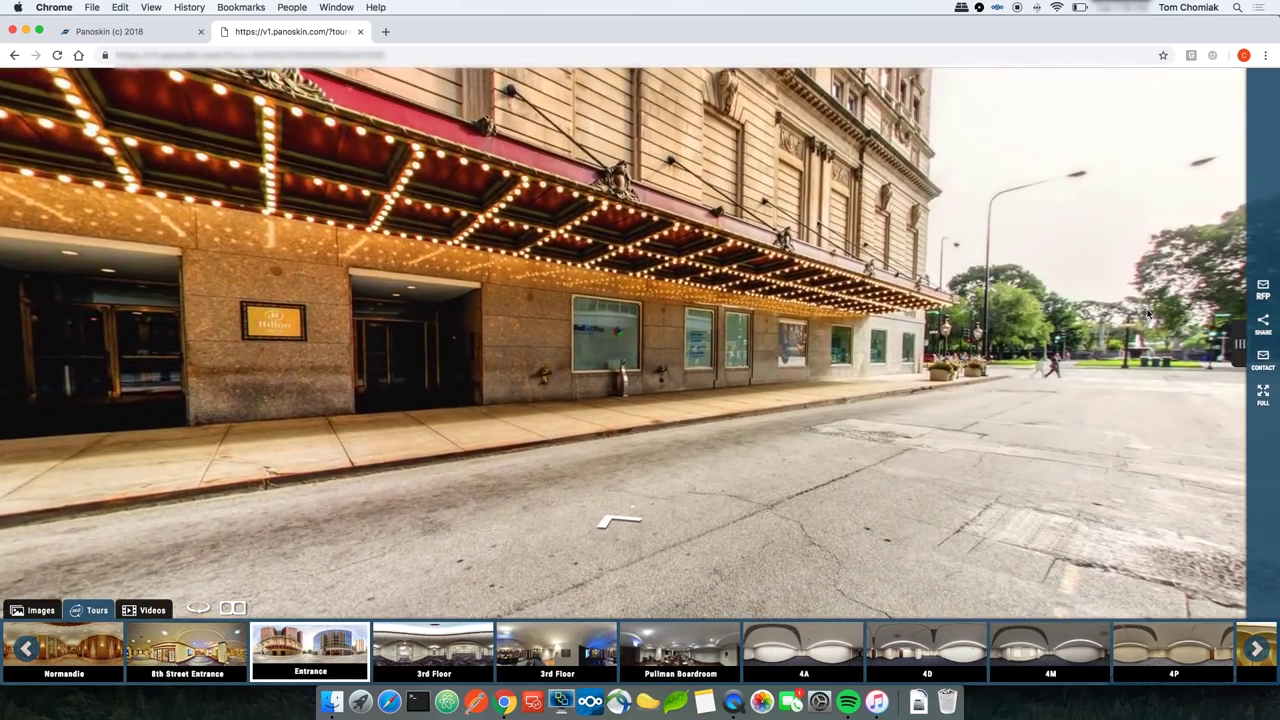
click(1263, 288)
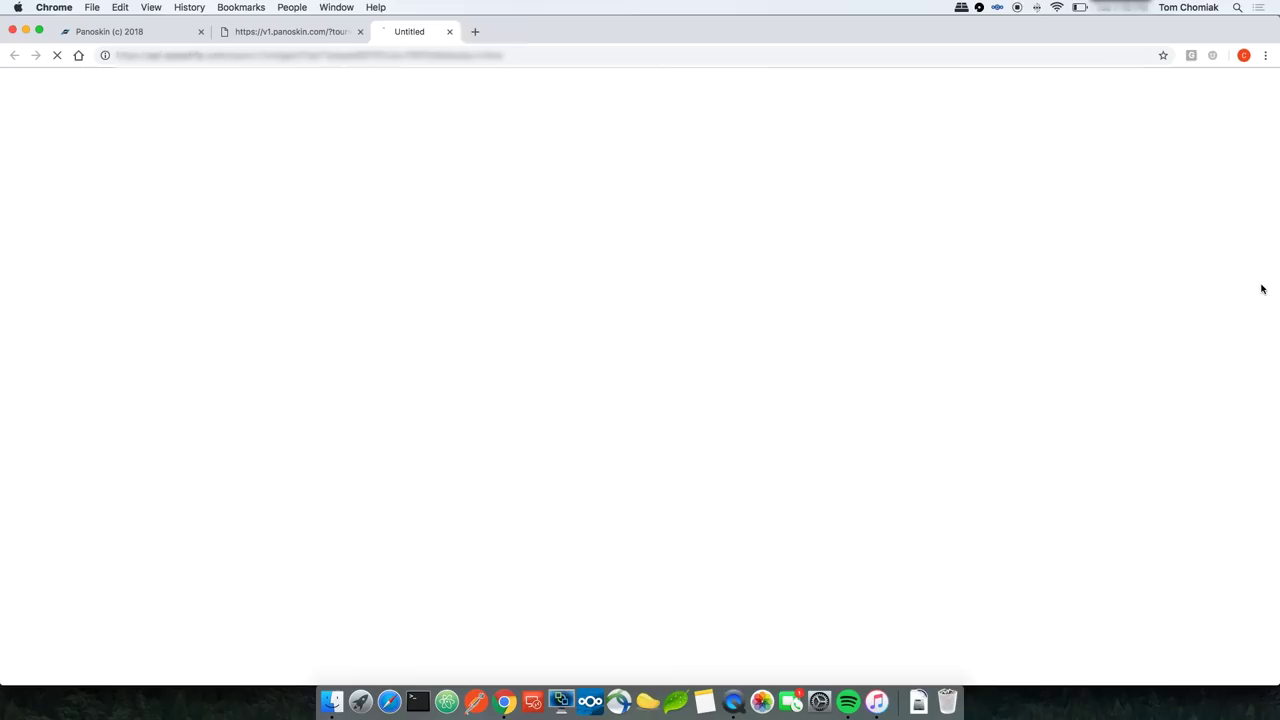
click(315, 34)
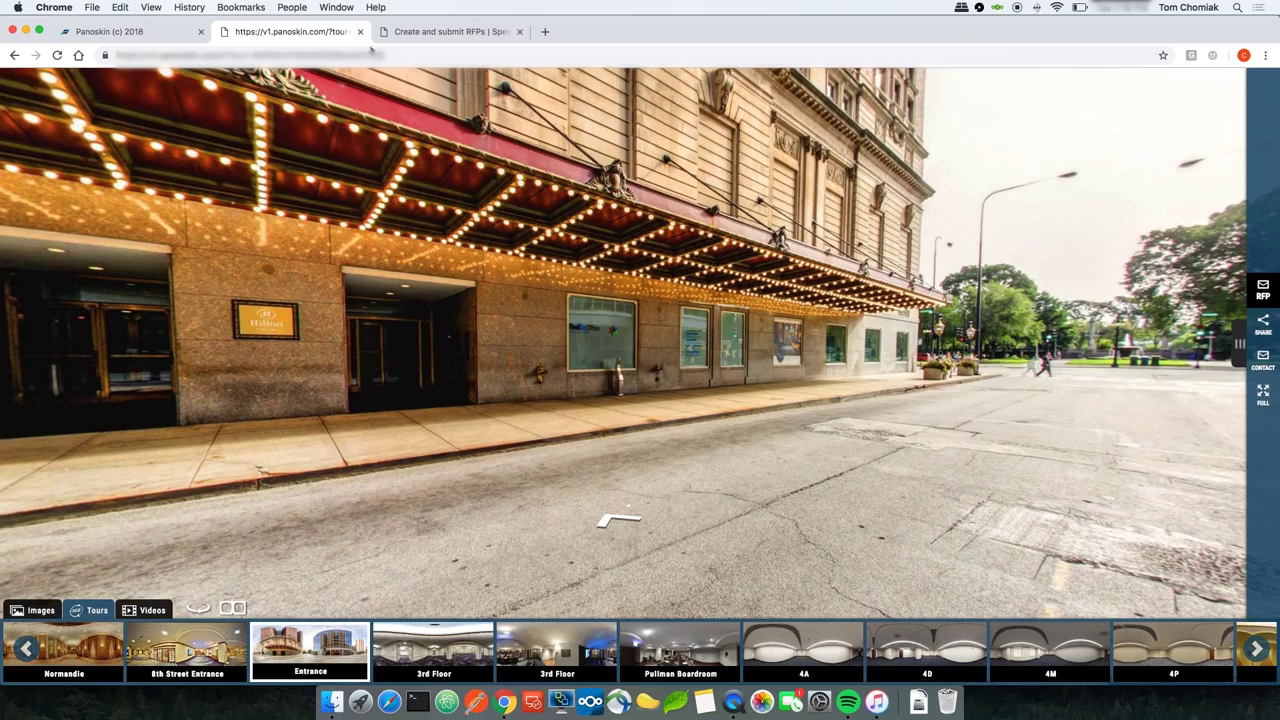
Step: Check the public tour's Share and Contact boxes, visit Pullman Boardroom and 3rd Floor, then return to the dashboard
click(1263, 335)
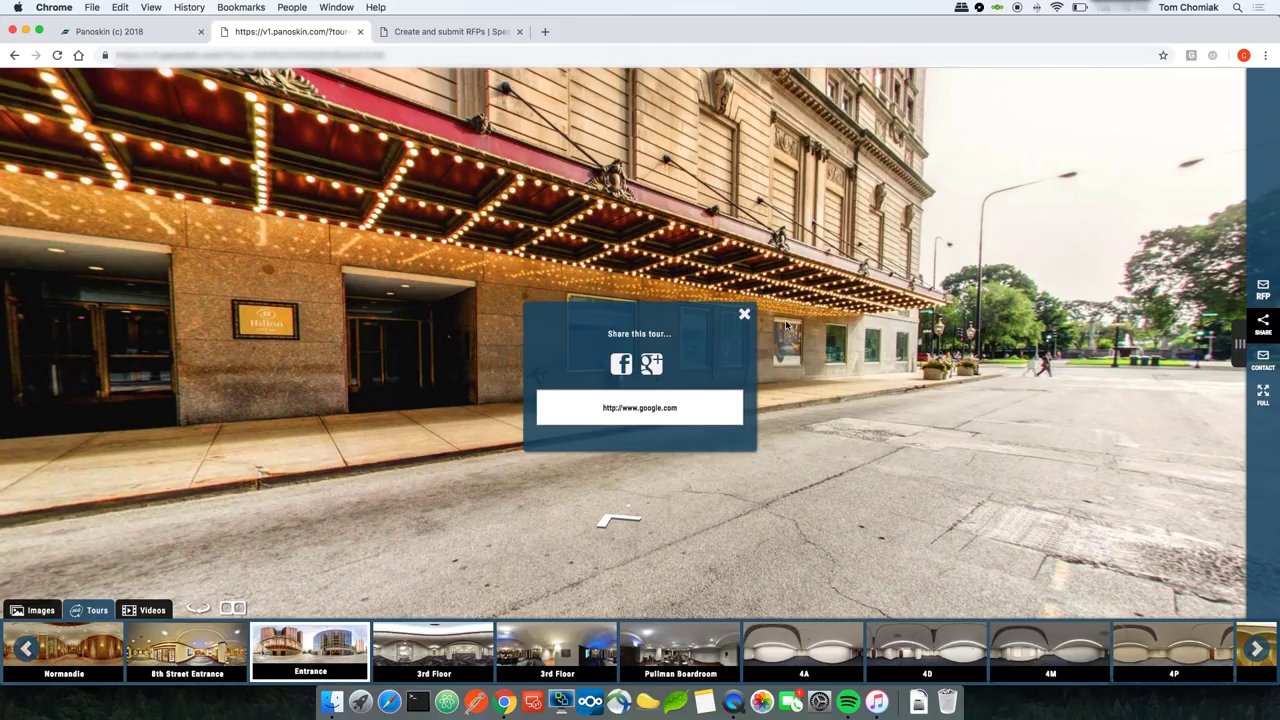
click(744, 314)
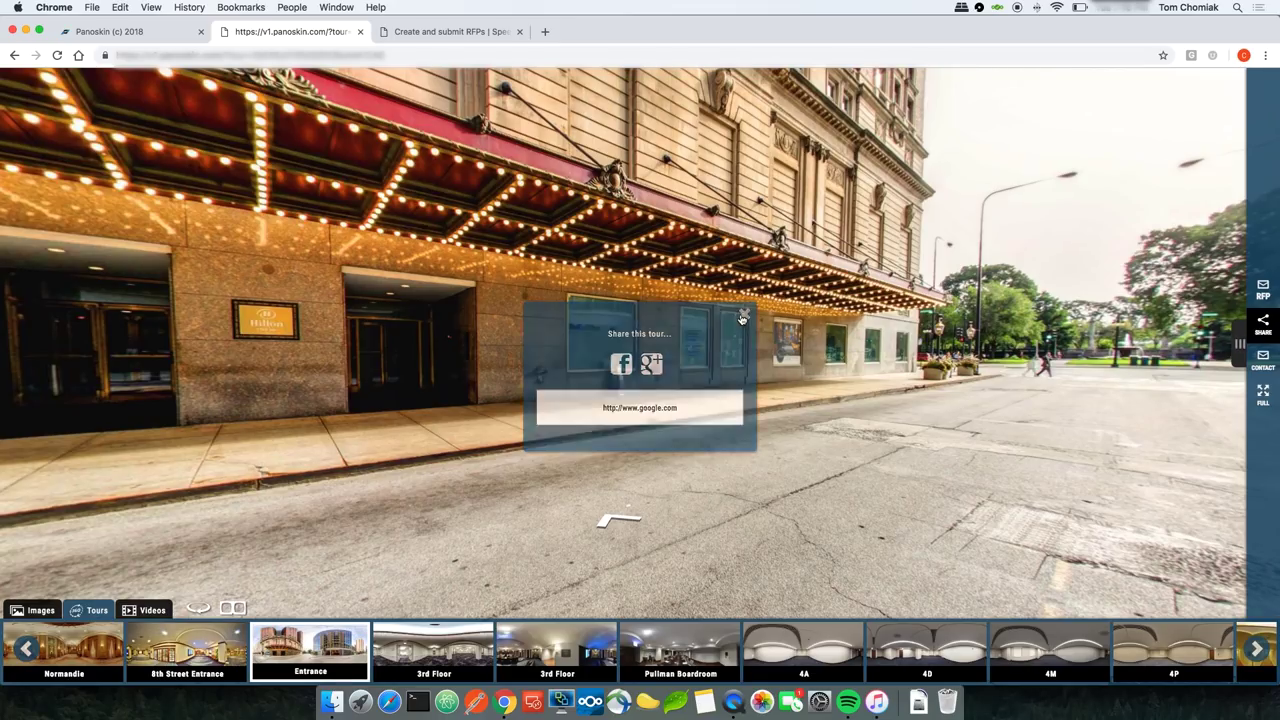
click(1262, 360)
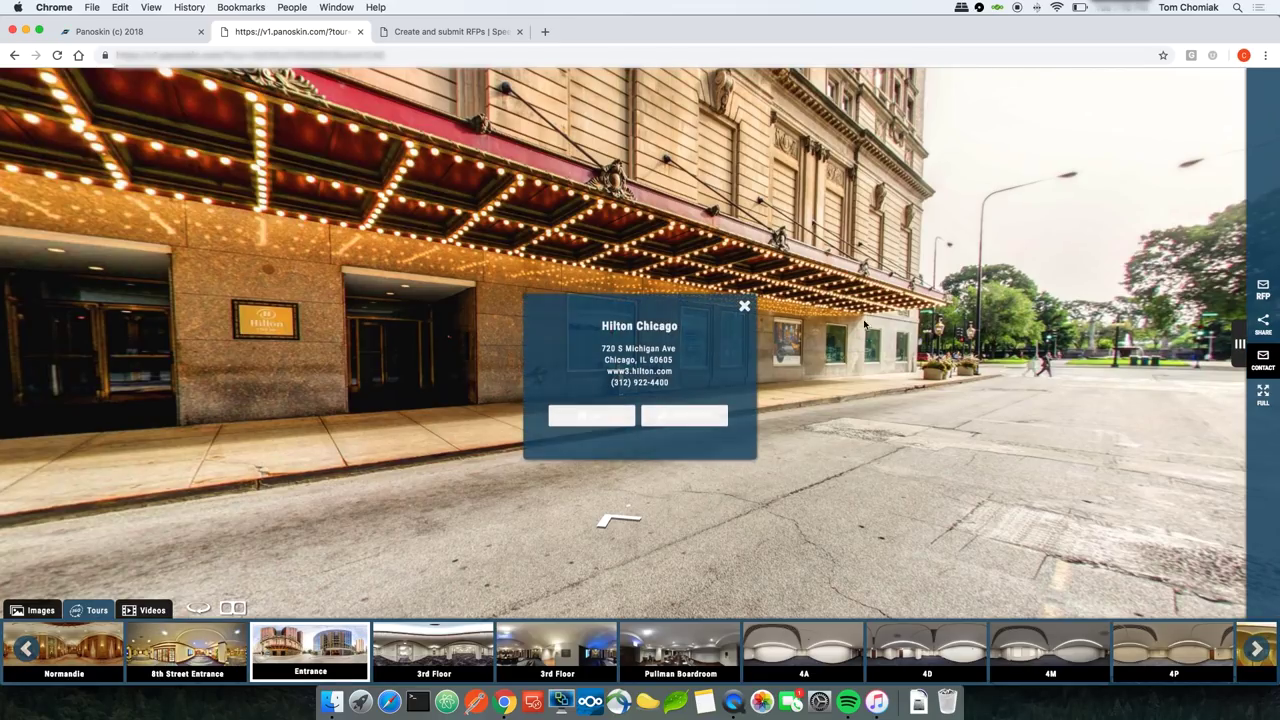
click(743, 304)
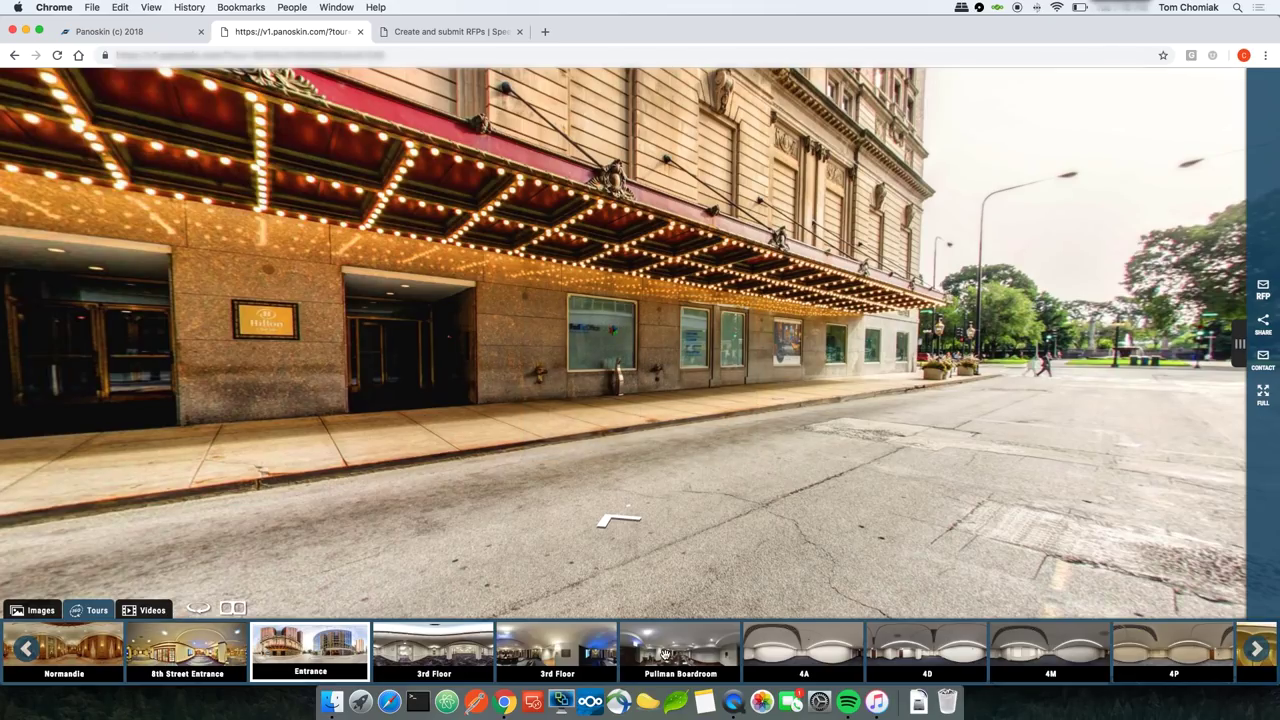
click(662, 655)
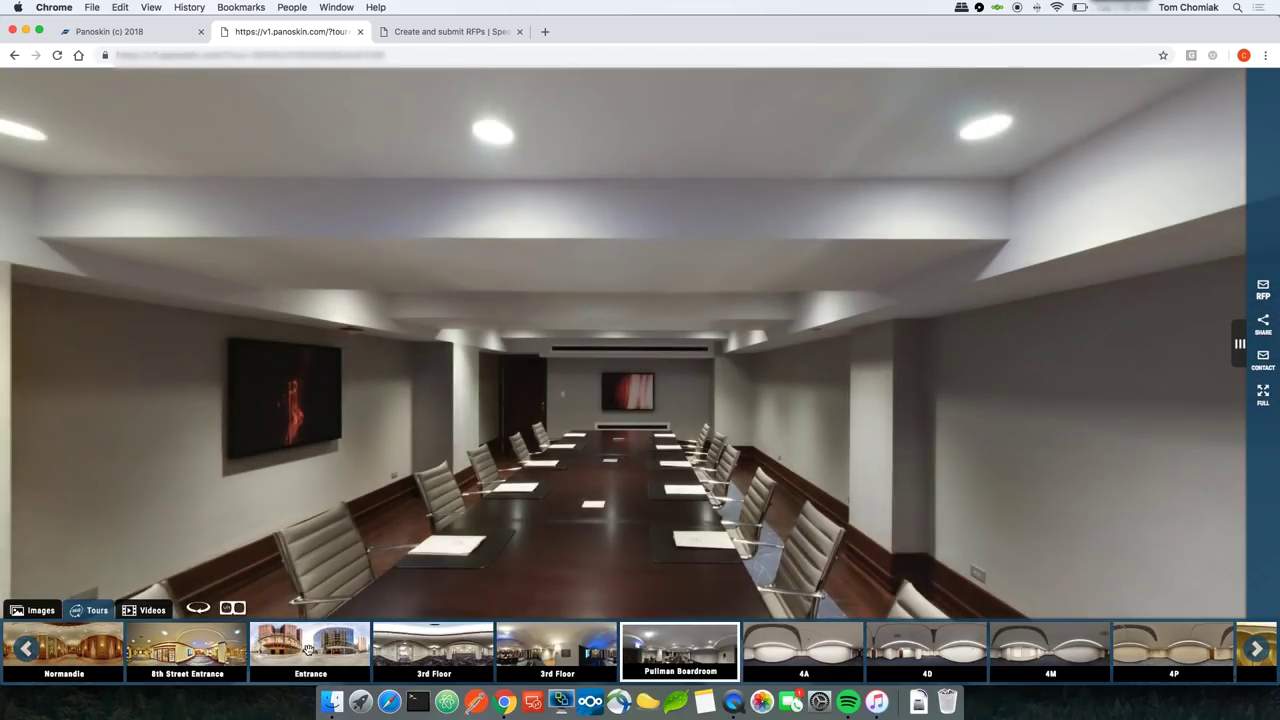
click(450, 645)
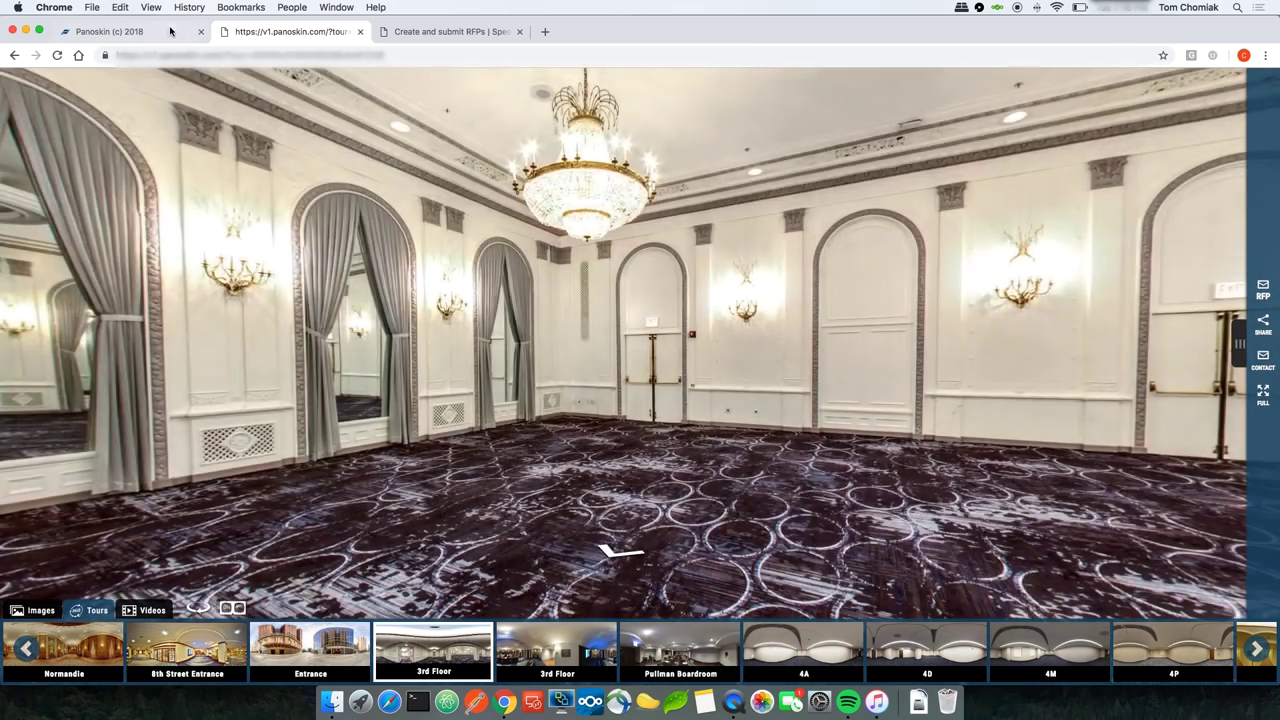
click(167, 32)
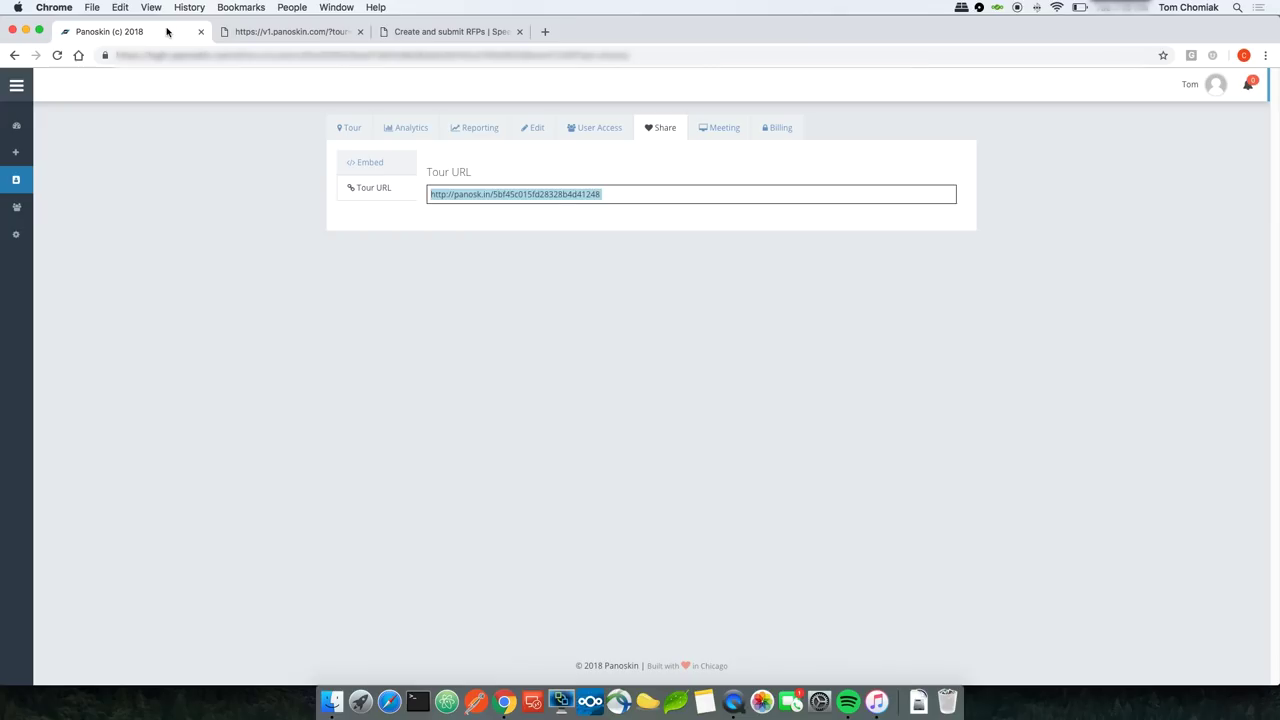
Step: Review Analytics (6 views, 3 clicks), preview the Entrance scene, then view the Reporting chart of 1 visit
click(407, 133)
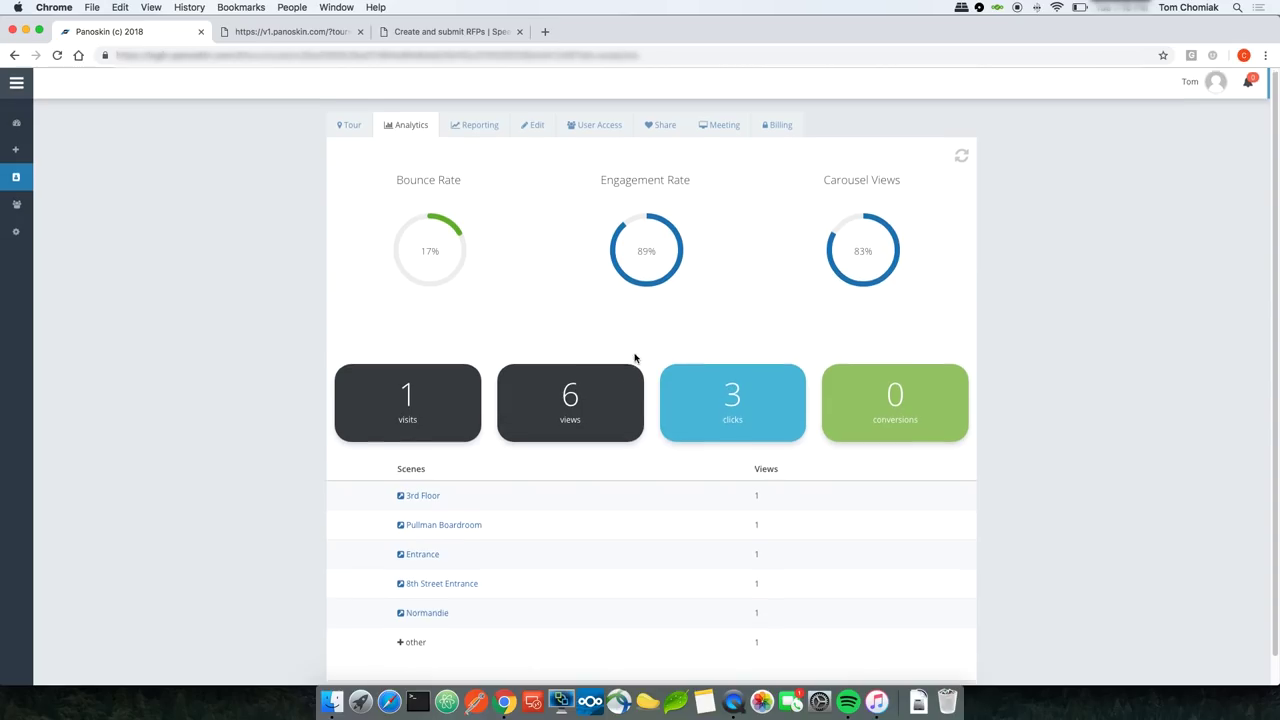
scroll(630, 360, down, 1)
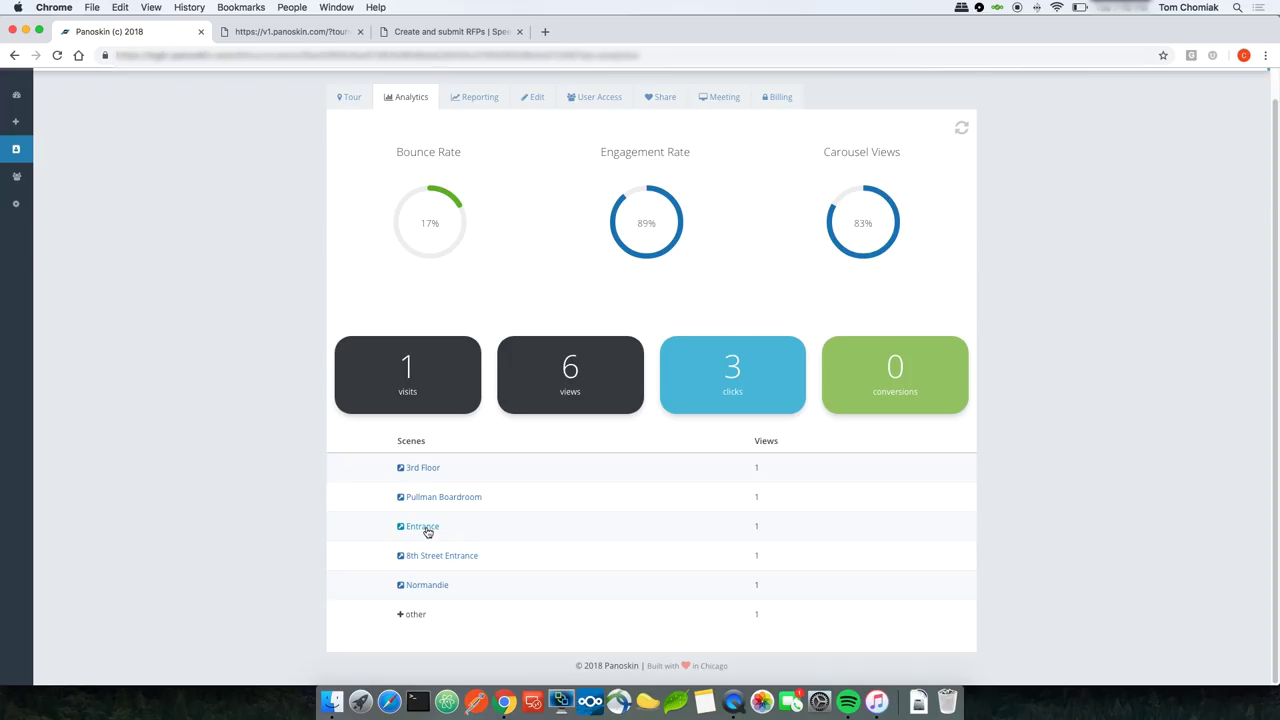
click(422, 526)
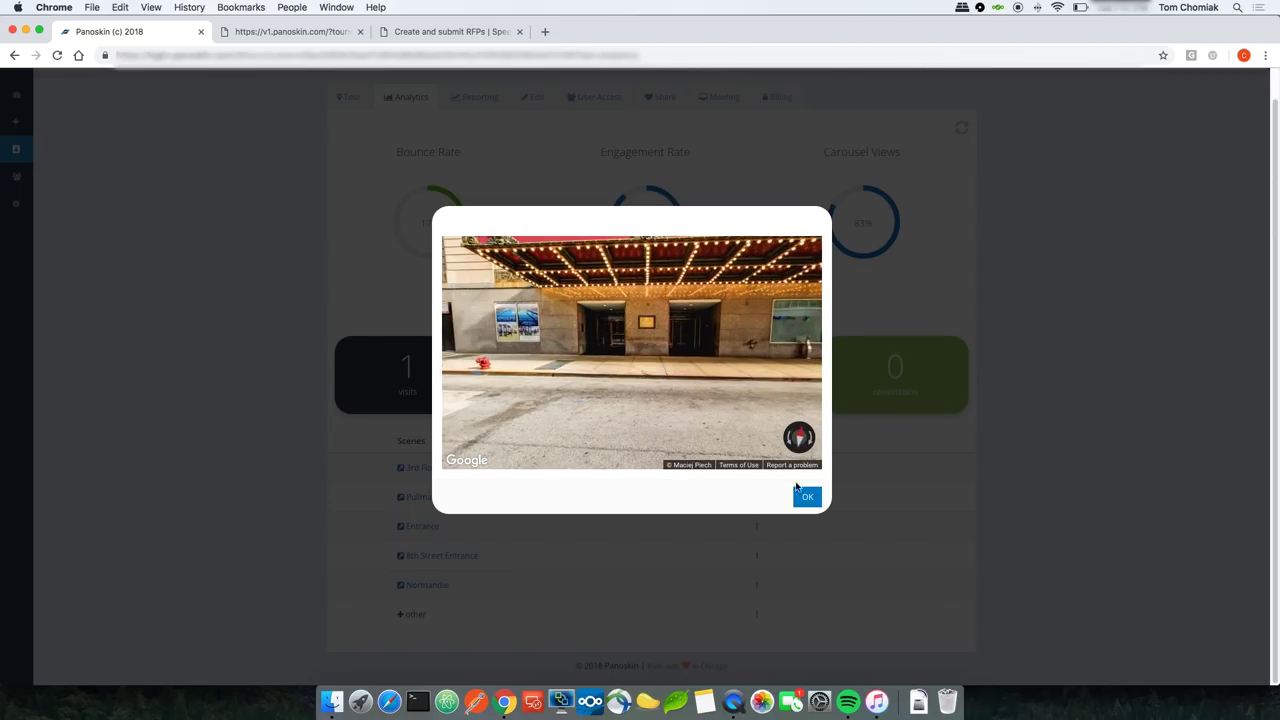
click(807, 500)
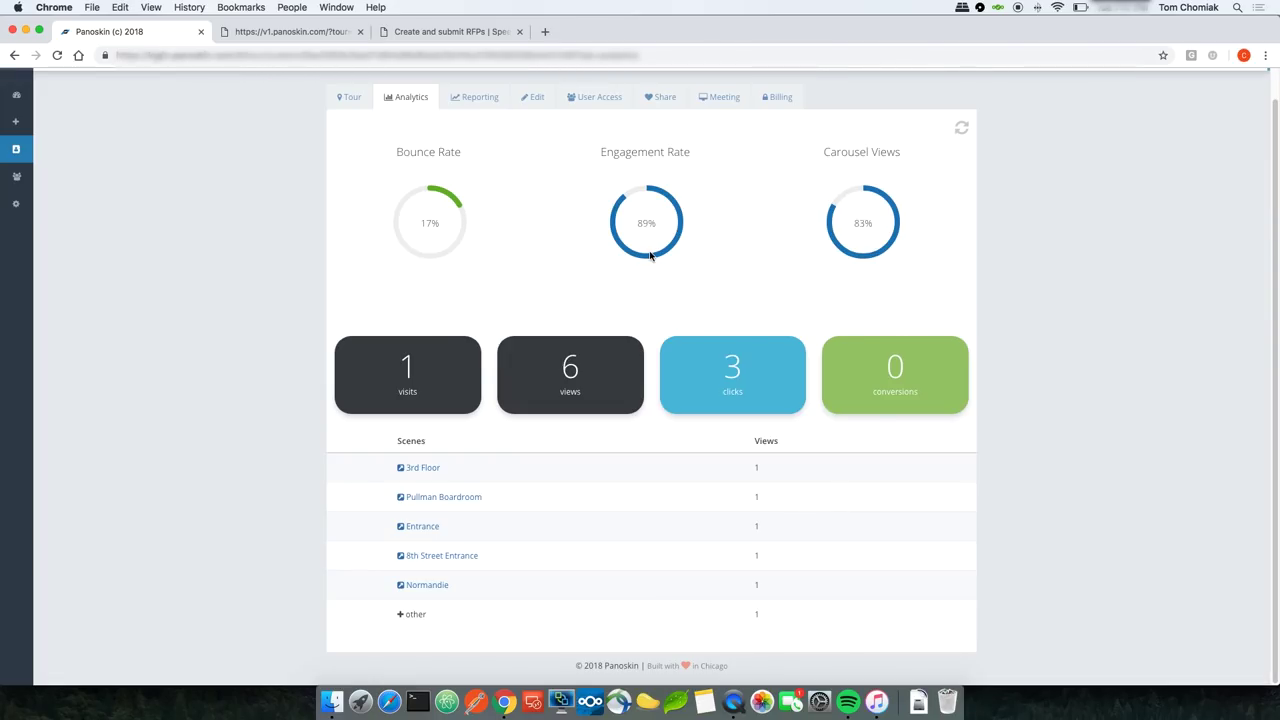
click(475, 99)
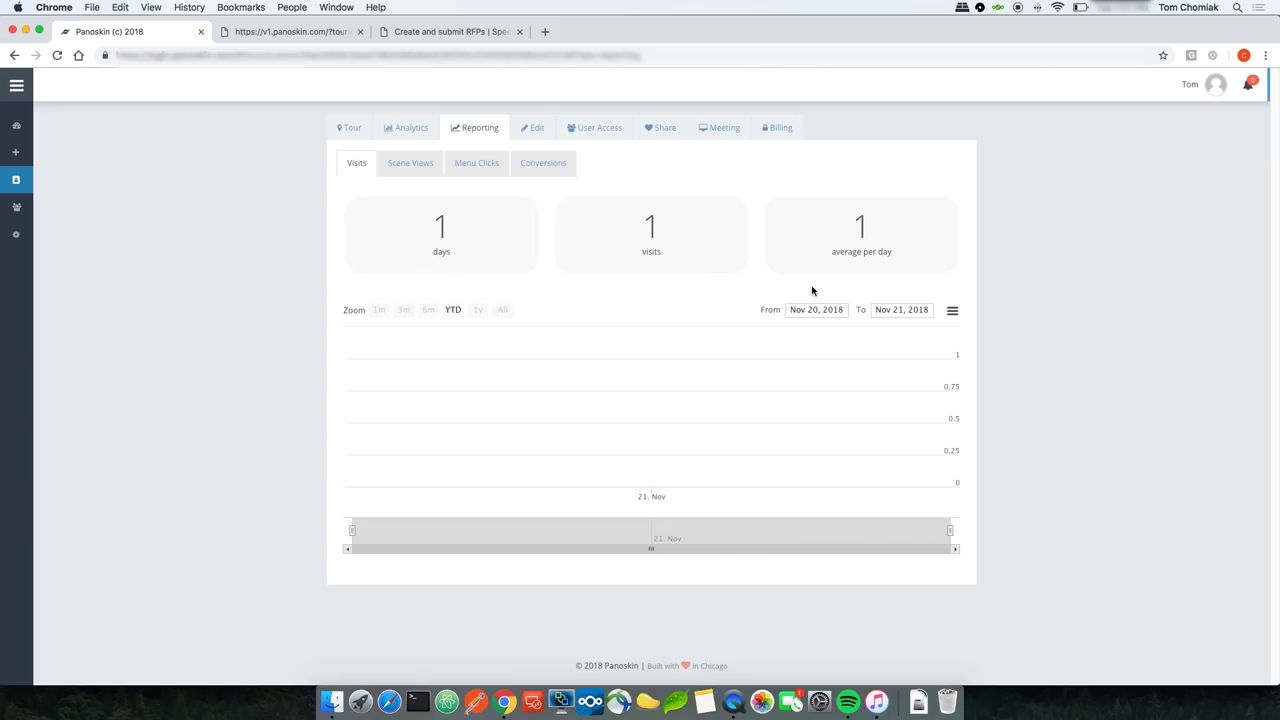
click(952, 311)
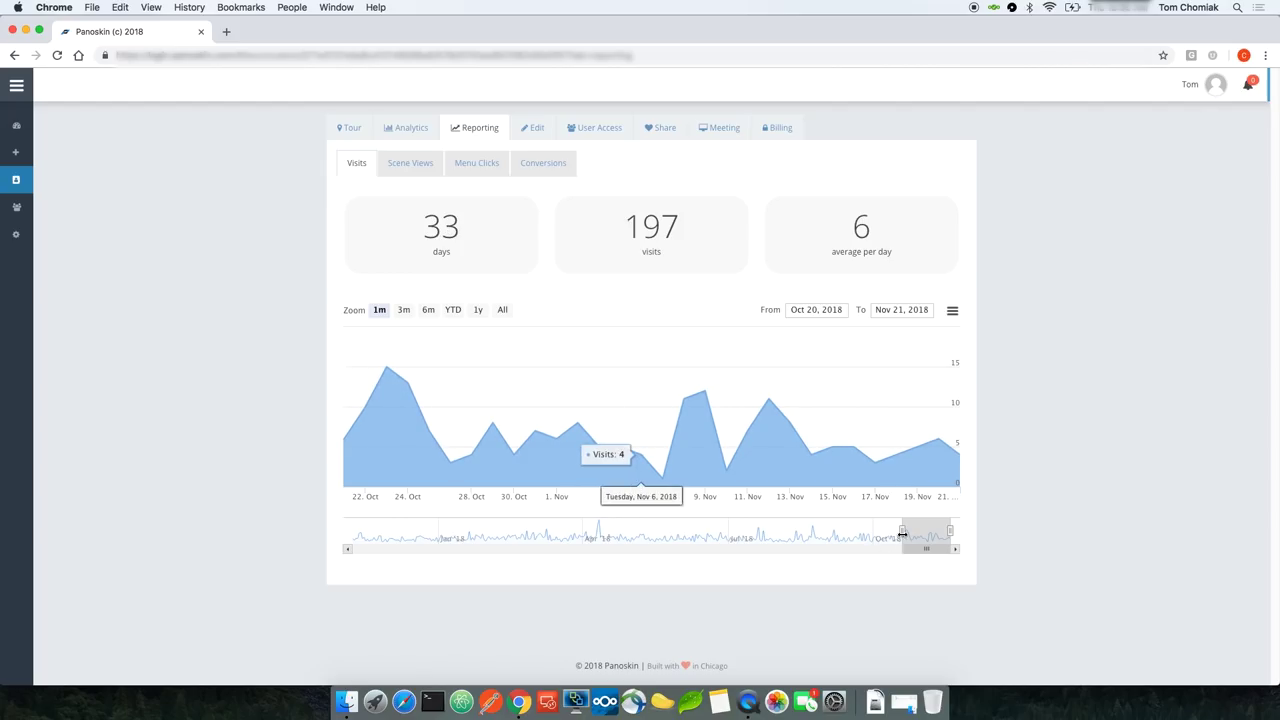
drag(904, 532, 804, 536)
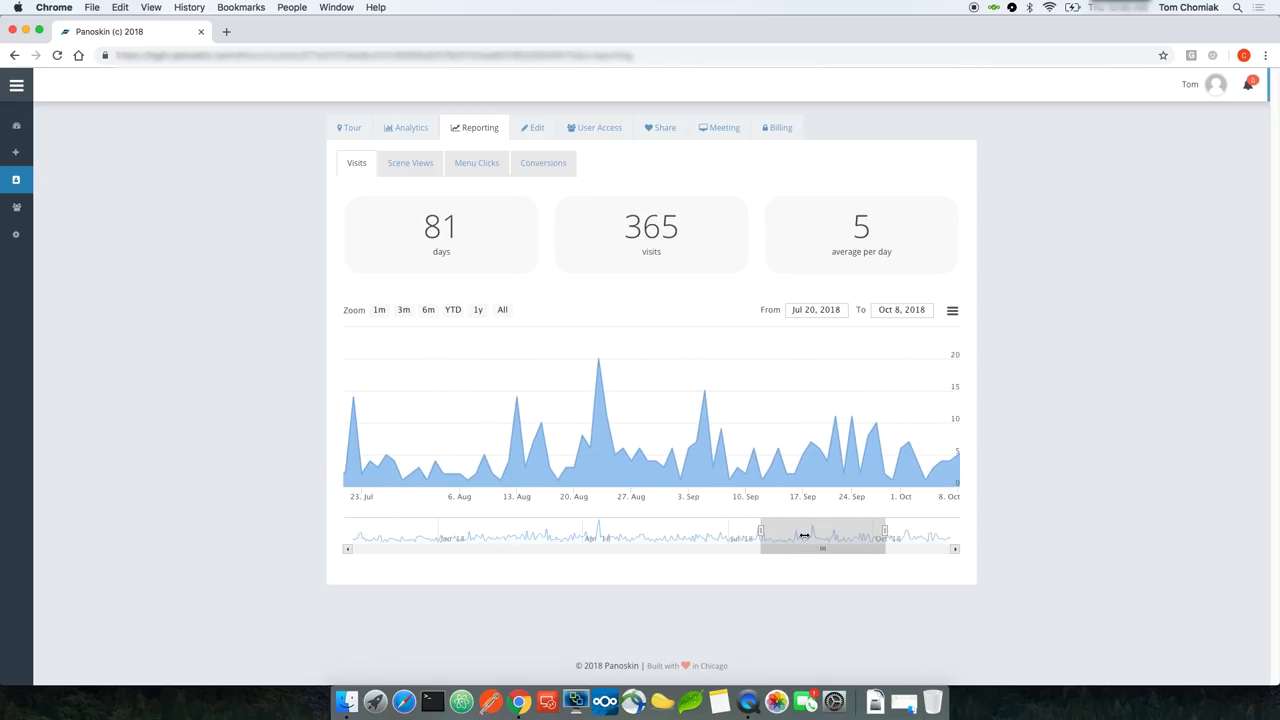
click(820, 309)
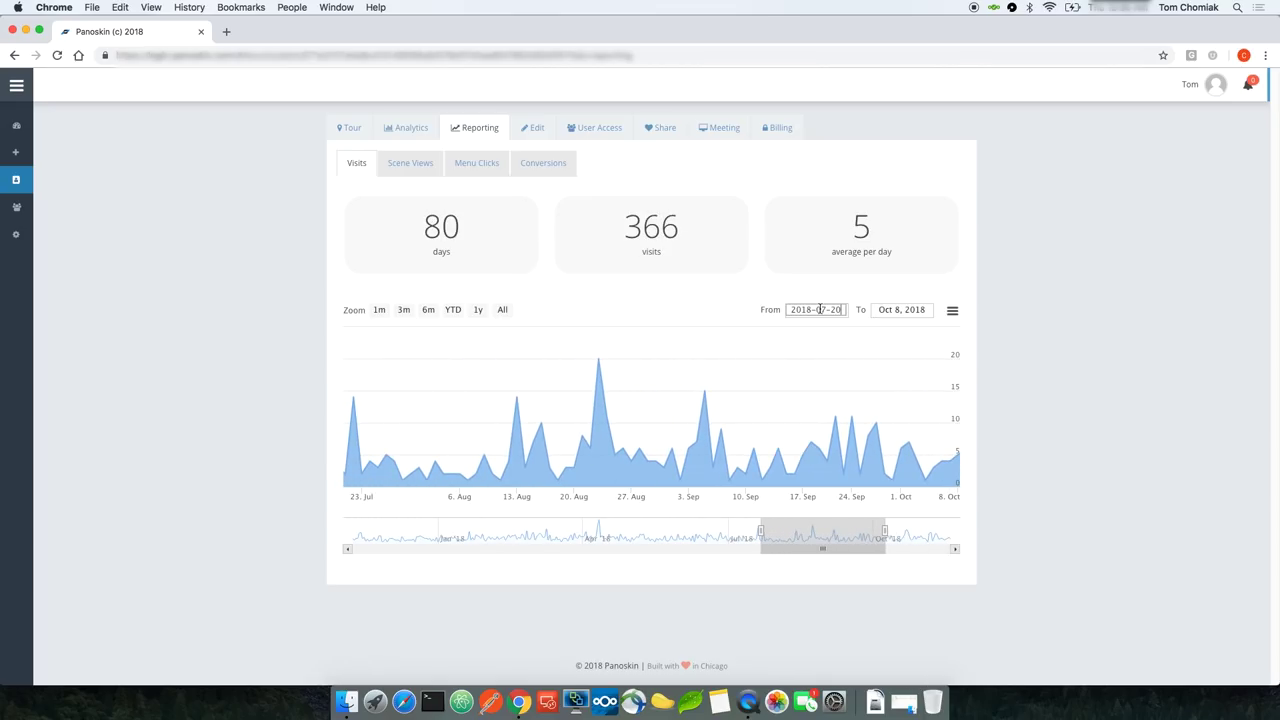
click(882, 309)
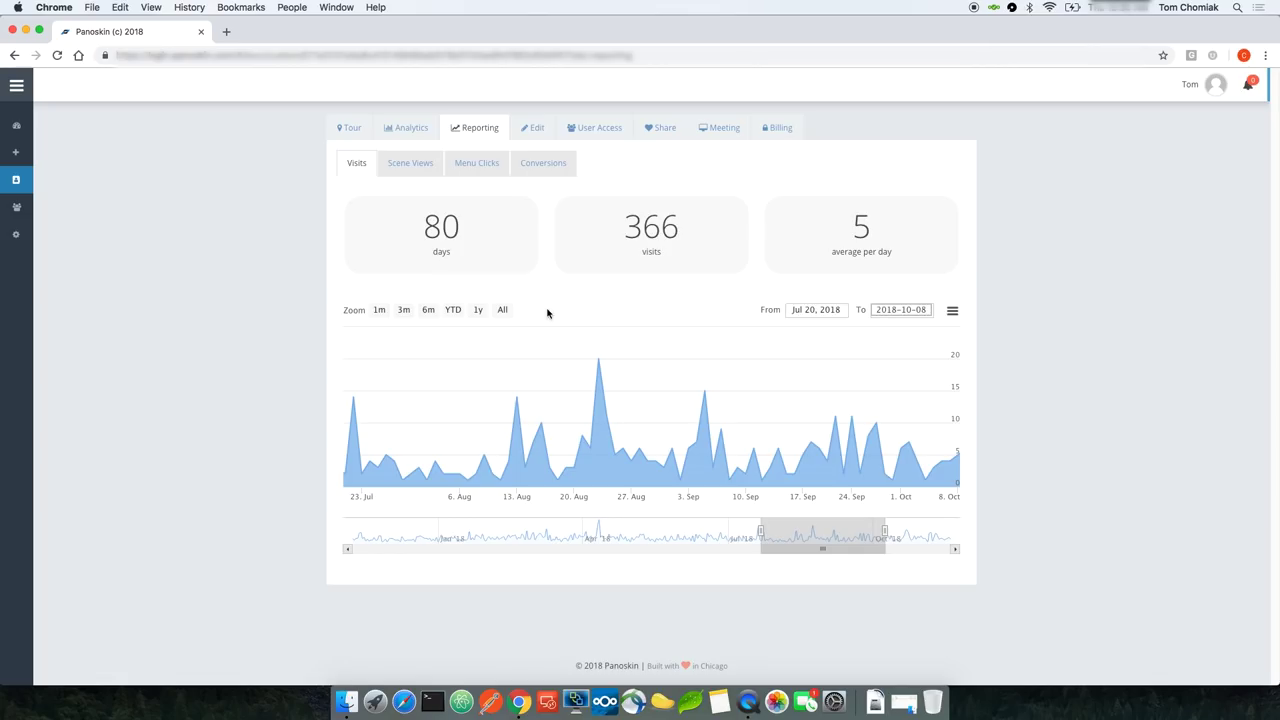
click(404, 311)
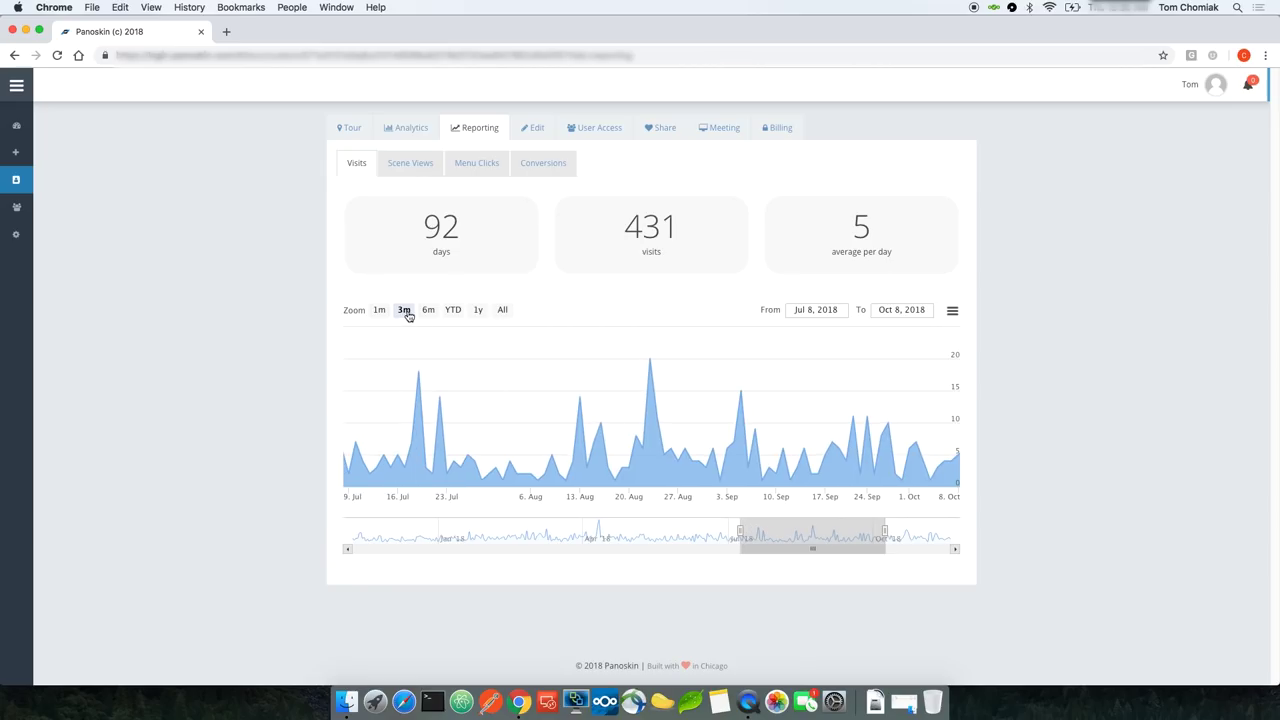
click(428, 311)
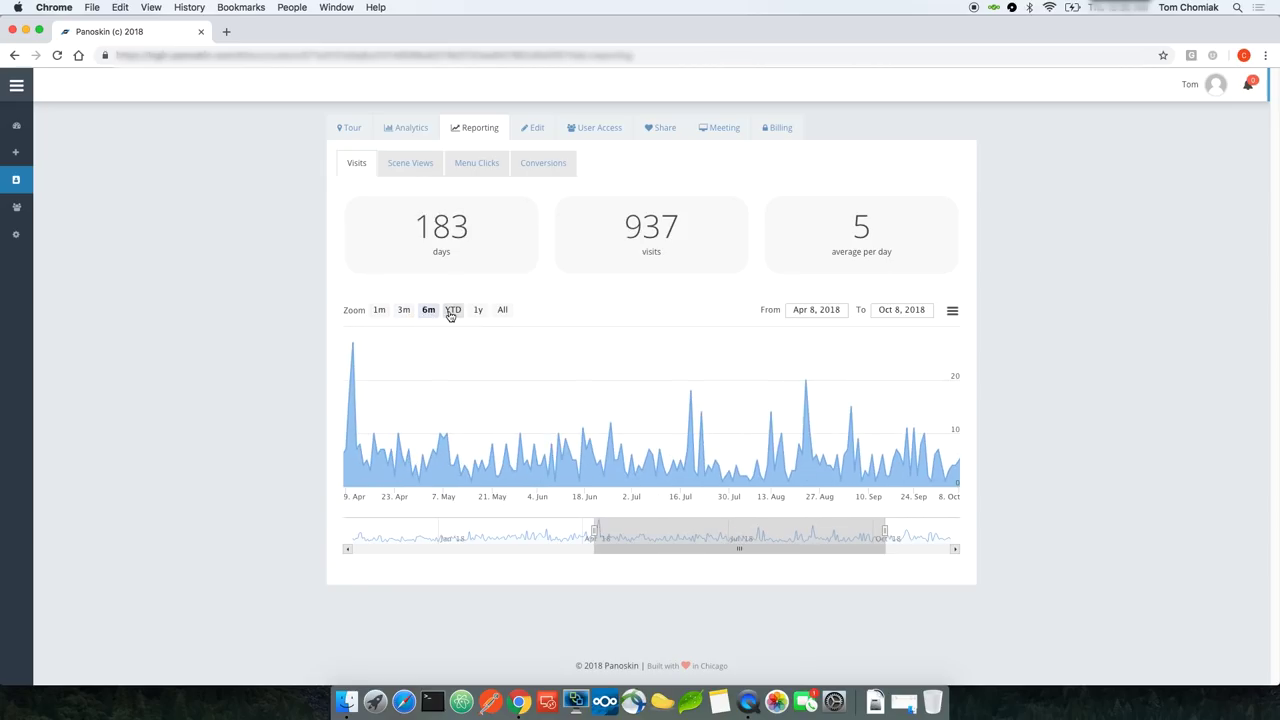
click(452, 311)
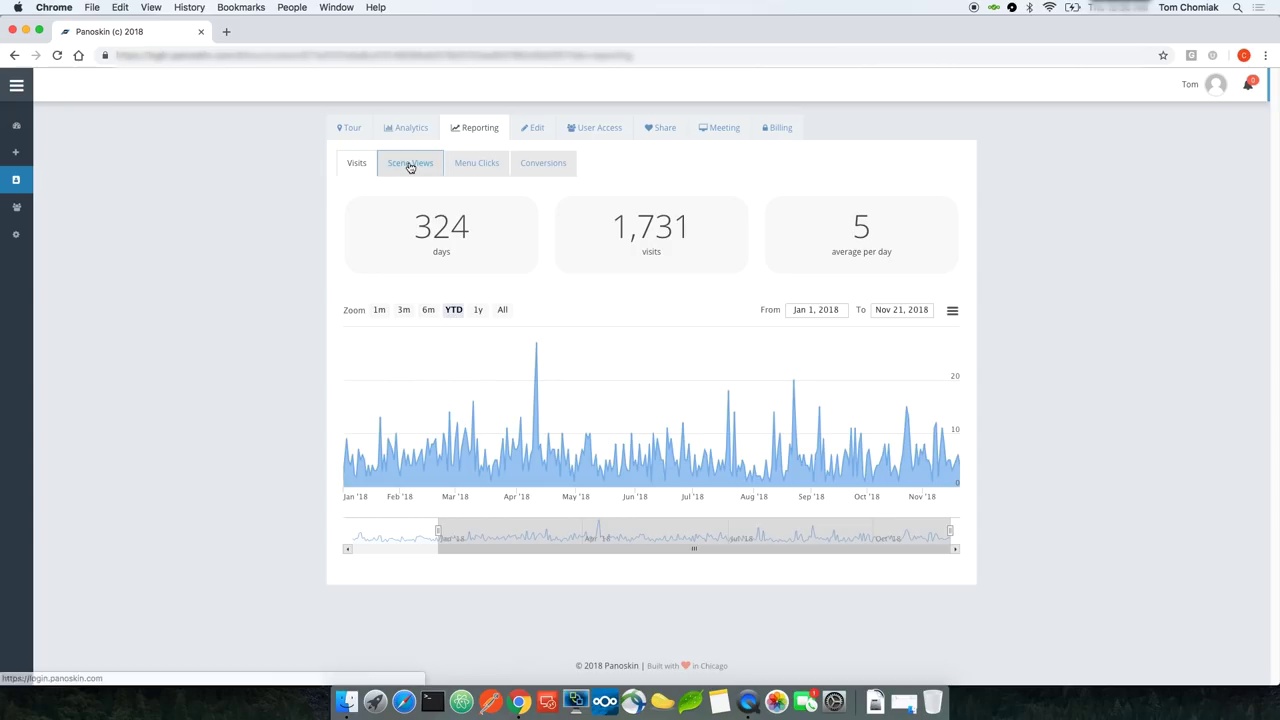
click(409, 165)
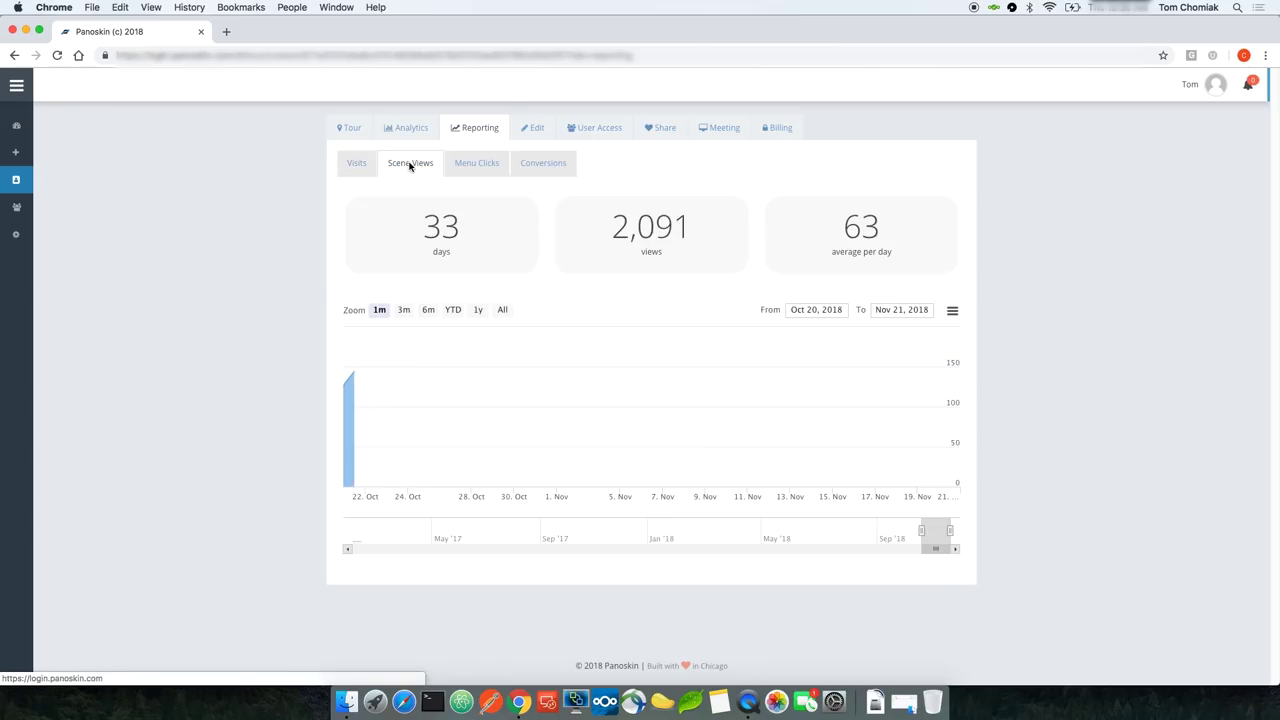
click(469, 166)
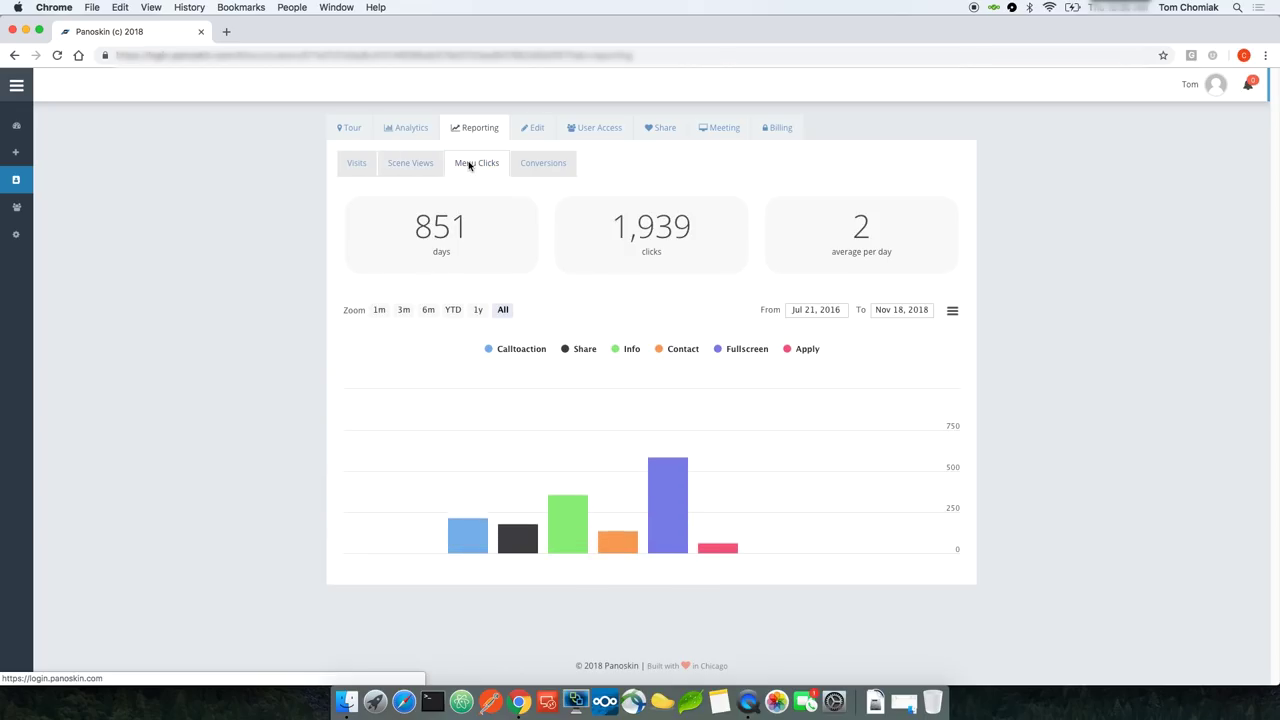
click(537, 170)
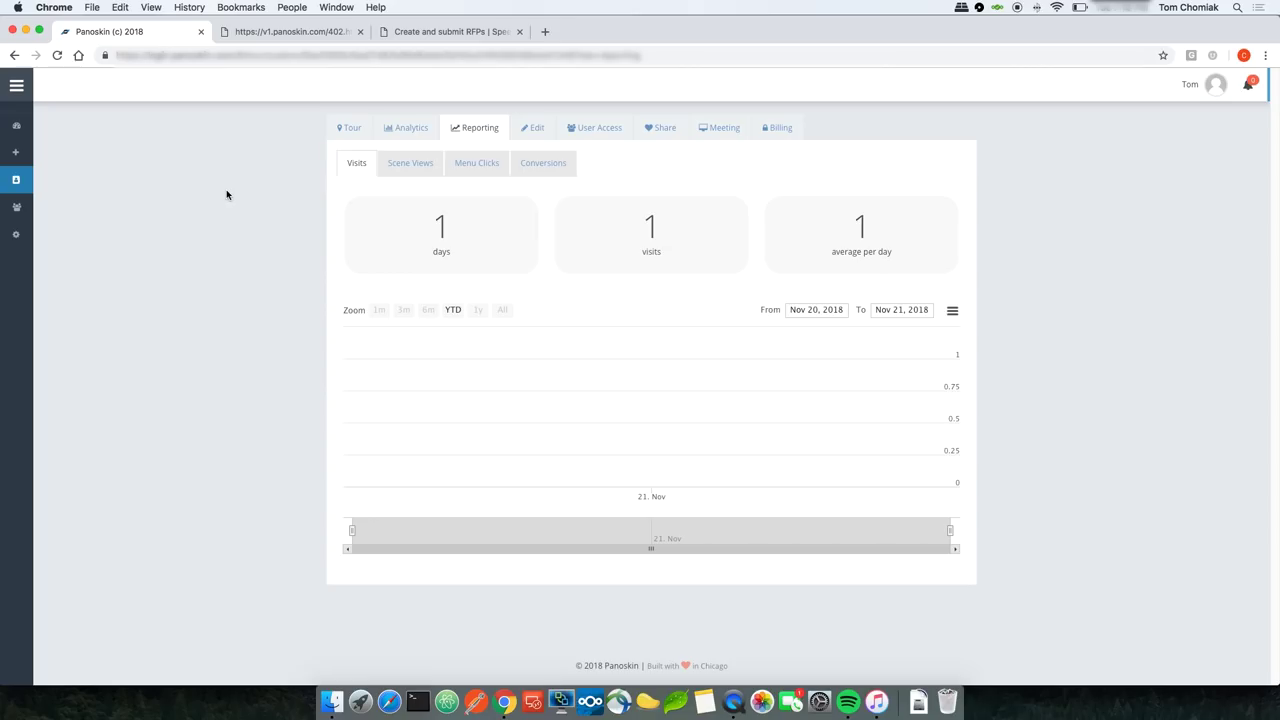
Step: Check the public tour tab, return to the dashboard tab, and open the tour's Billing introduction video
click(285, 33)
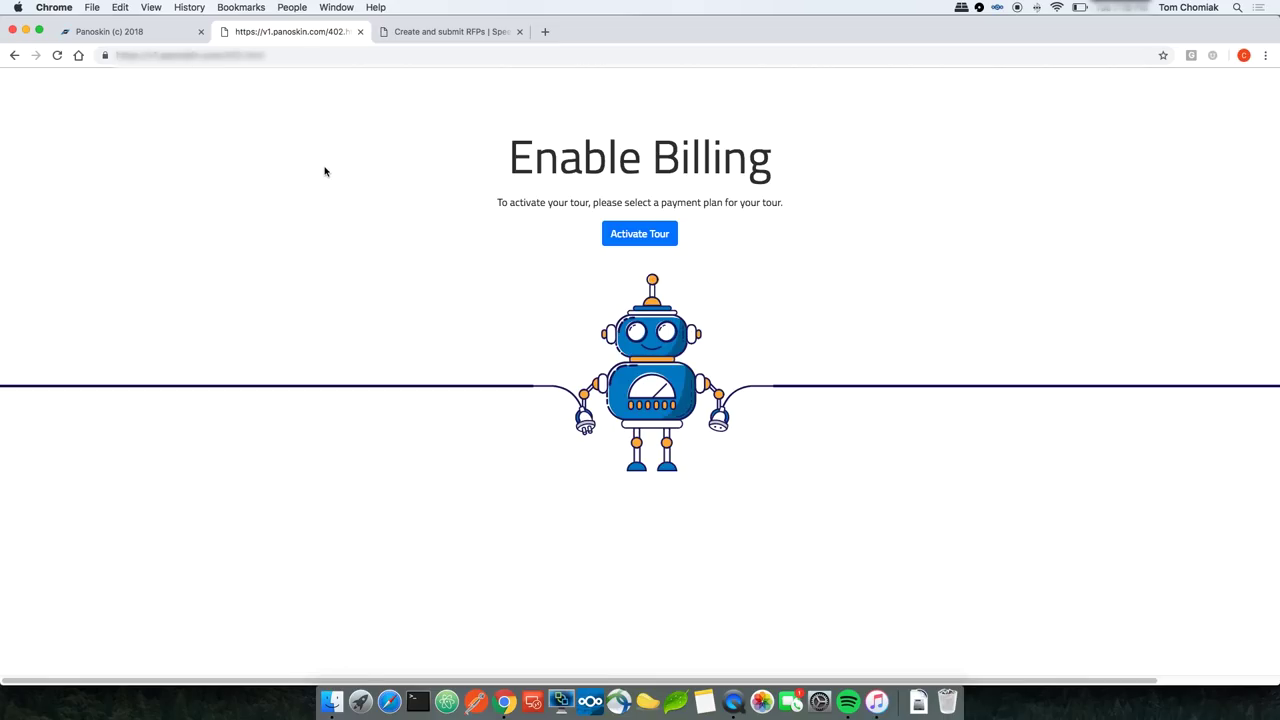
click(156, 35)
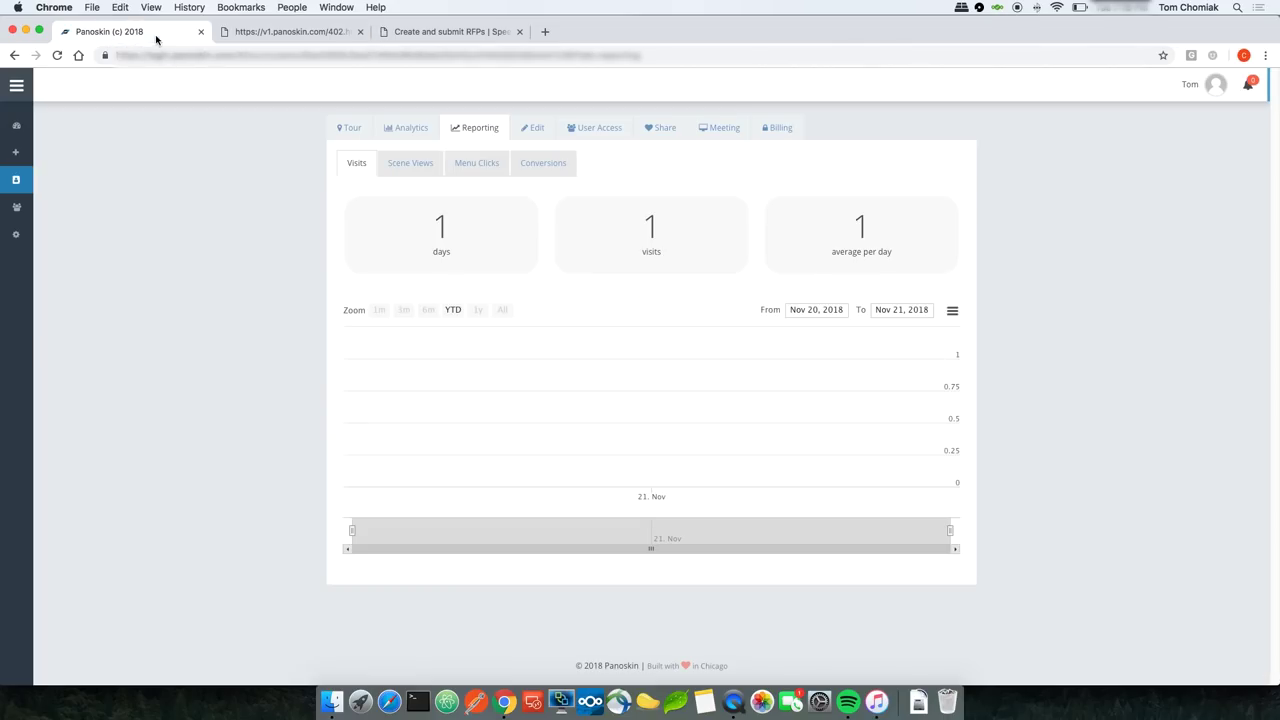
click(780, 130)
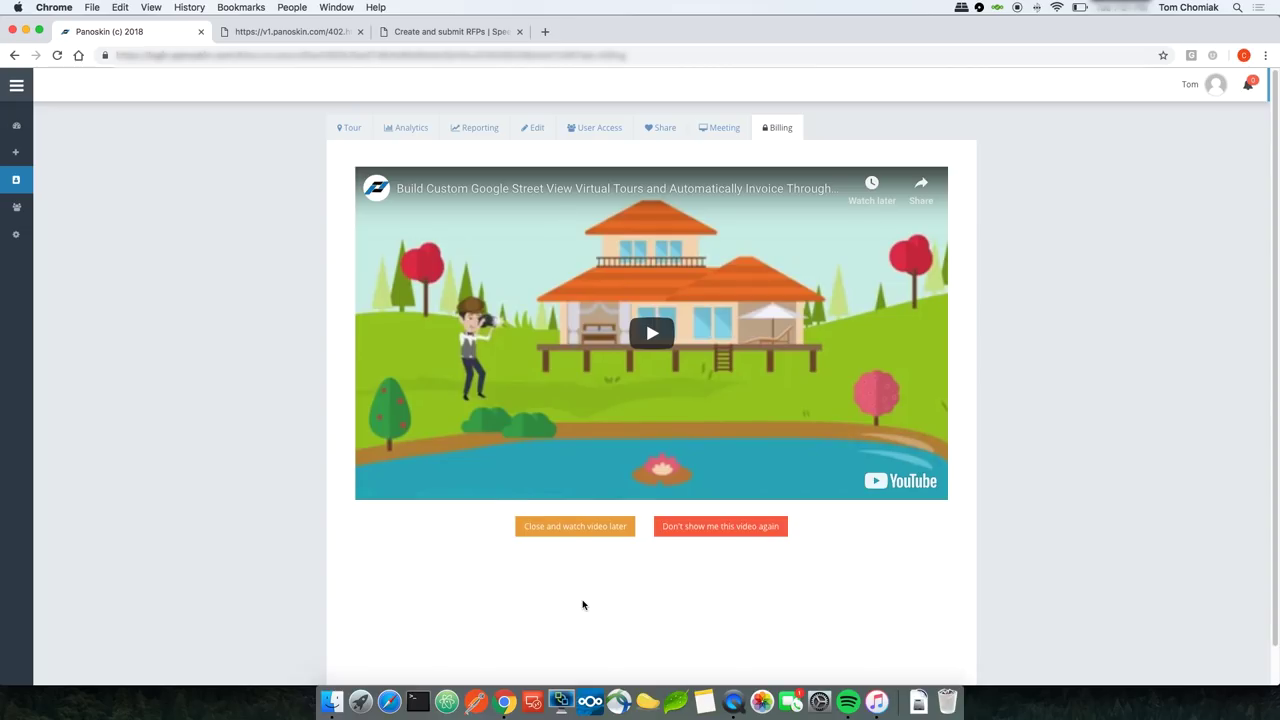
Step: Skip the intro video and choose Stripe for accepting client payments, with United States as bank country
click(580, 528)
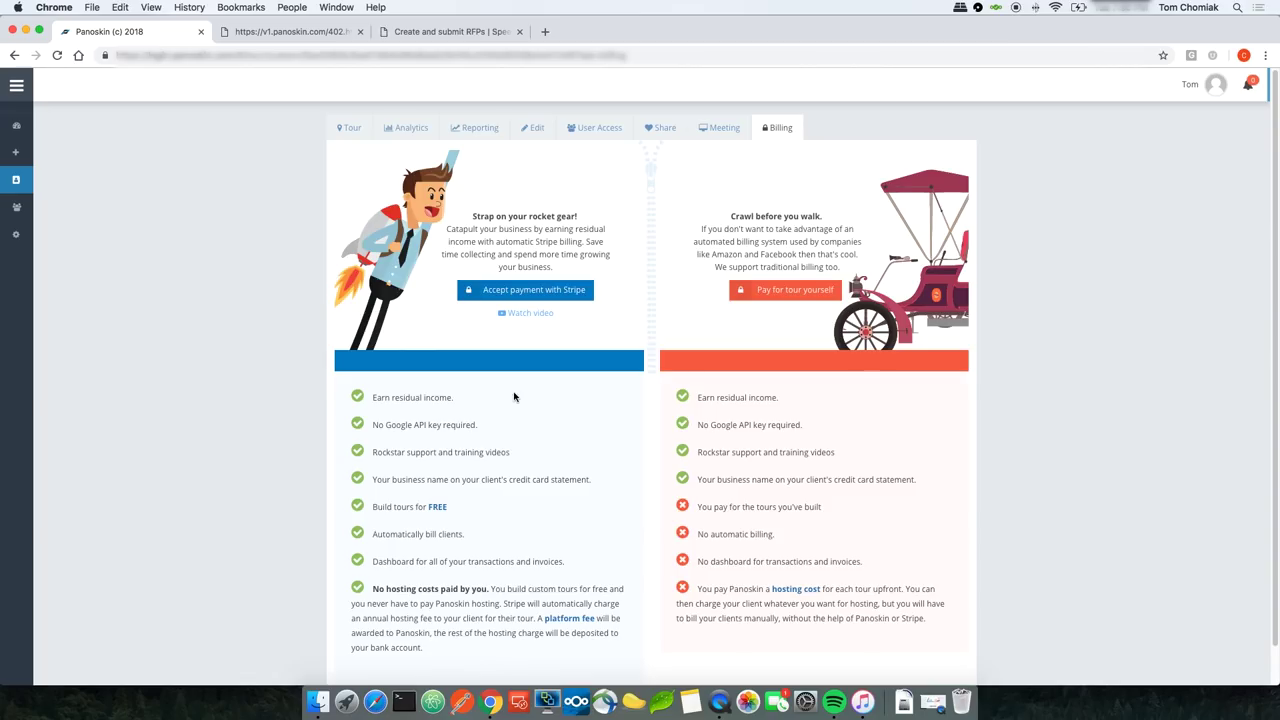
click(521, 293)
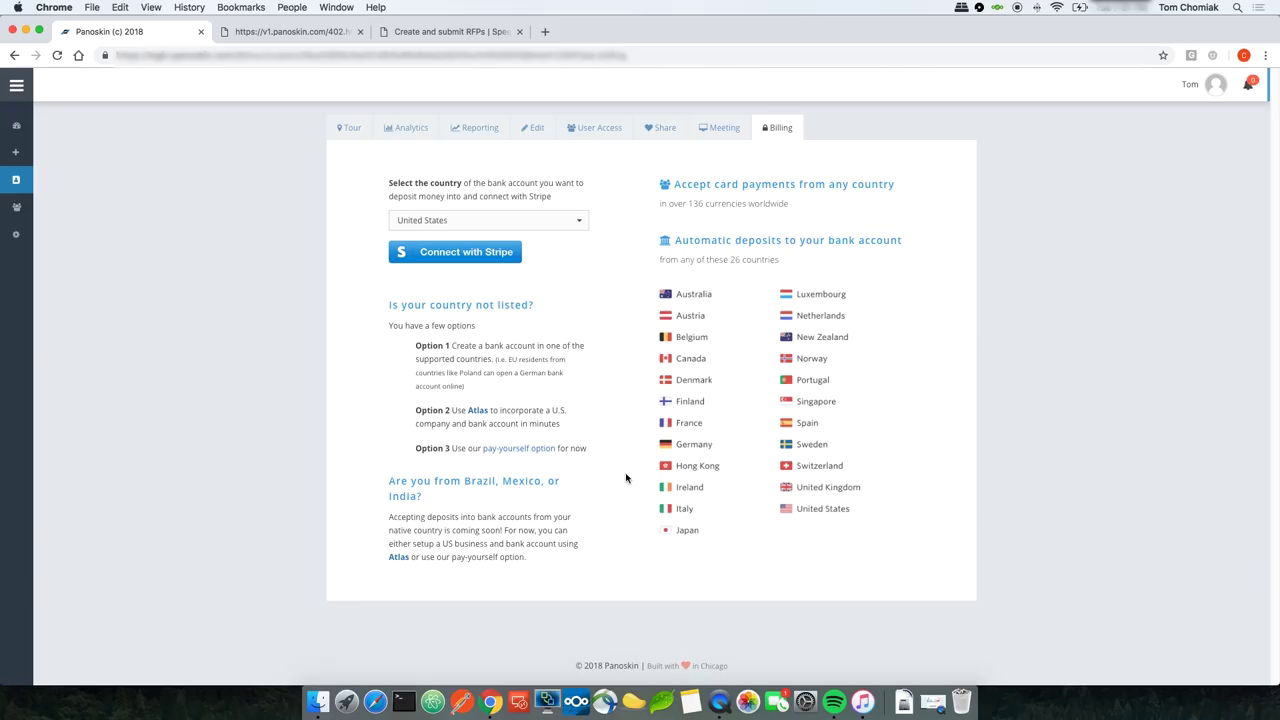
Step: Connect the Stripe account and authorize Panoskin's access to it
click(474, 256)
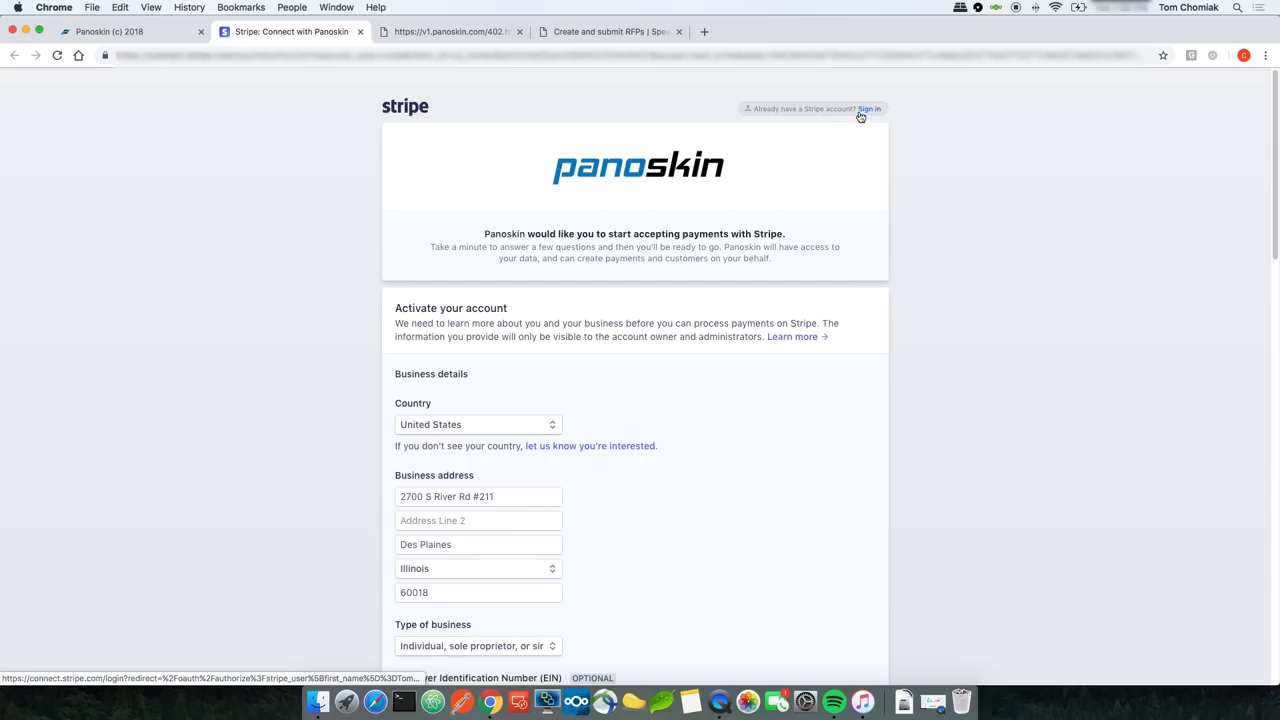
scroll(432, 366, down, 1)
scroll(432, 368, down, 5)
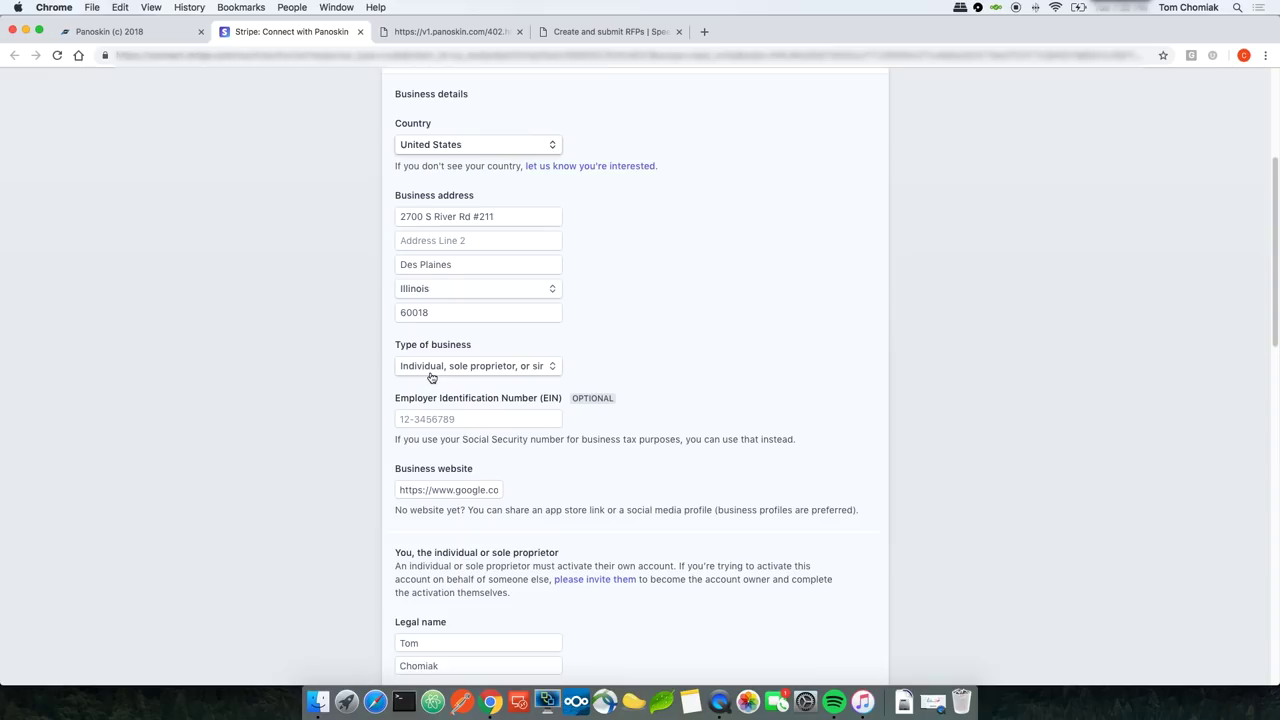
scroll(431, 373, down, 1)
scroll(431, 373, down, 20)
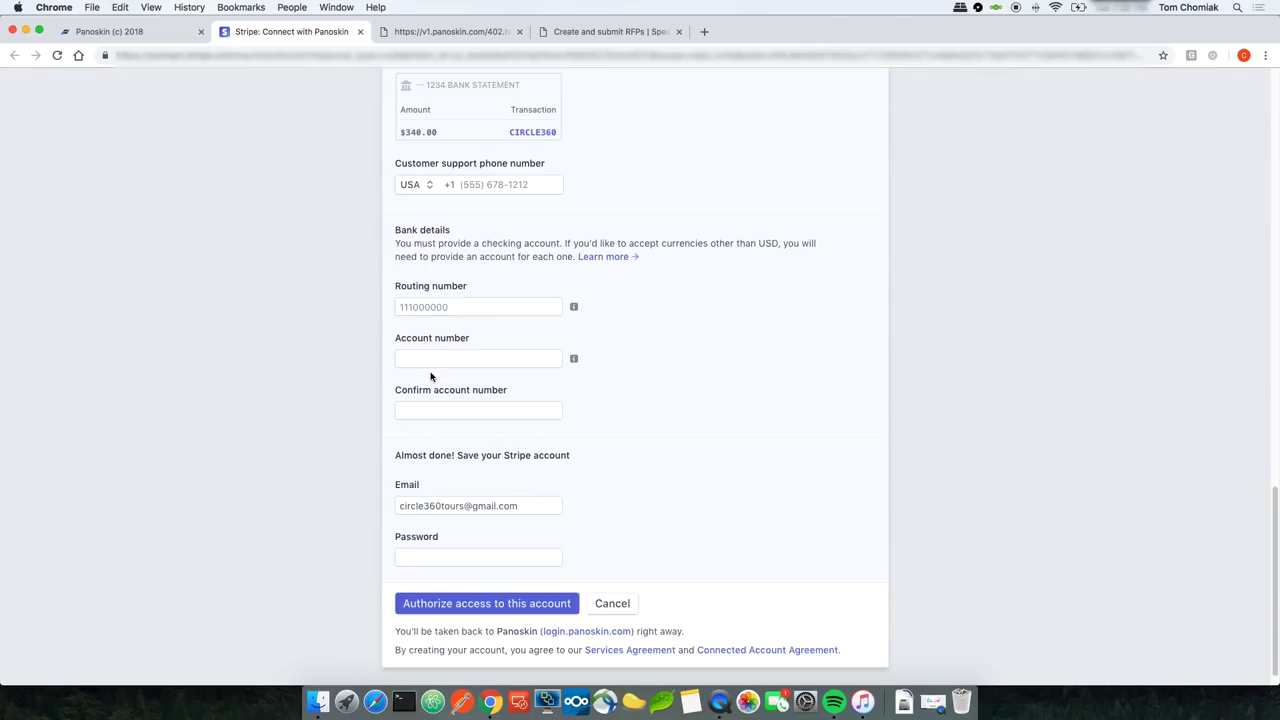
click(490, 583)
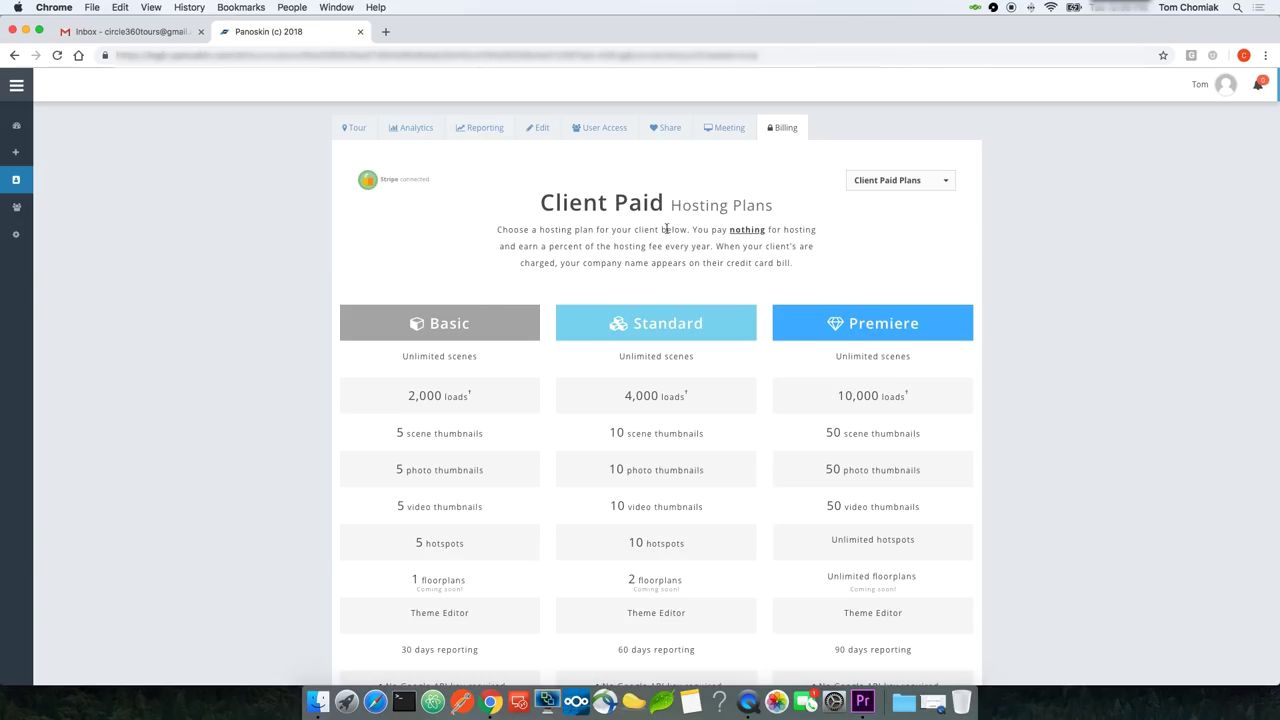
Step: View the other hosting plan options, then bring Chrome back to the front
click(893, 184)
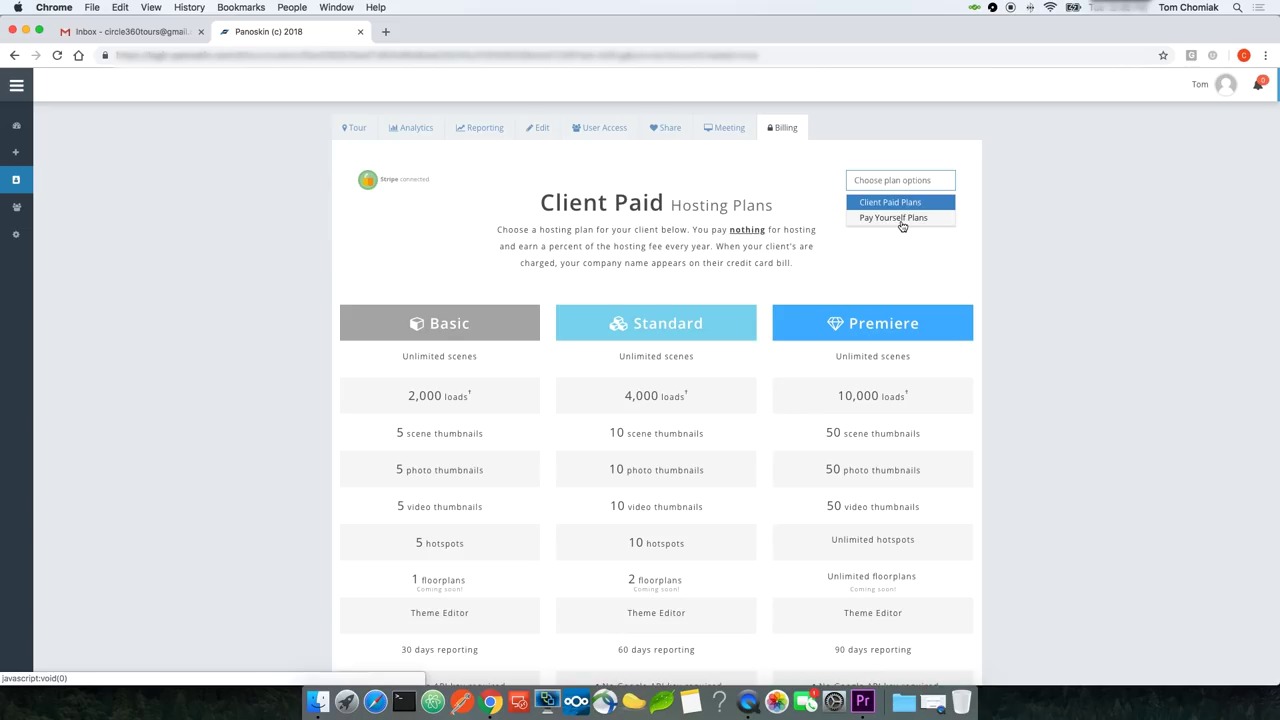
key(super+ctrl+Escape)
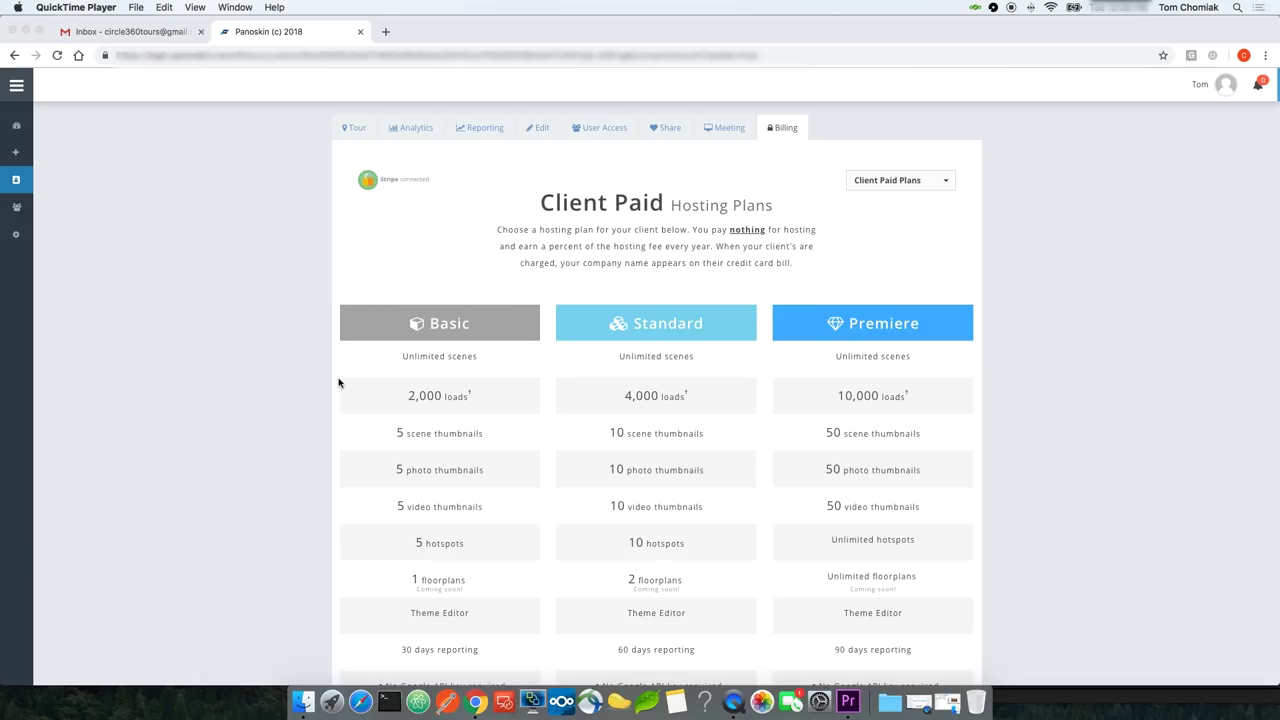
click(185, 409)
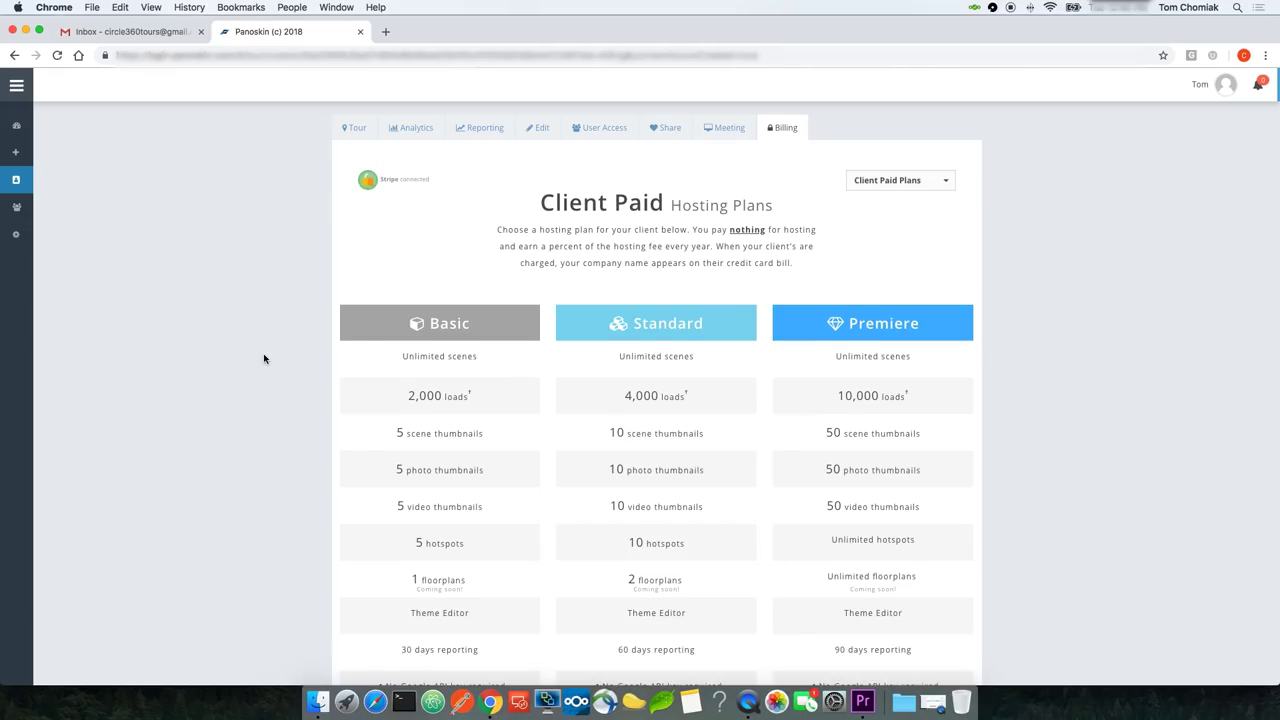
Step: Show the Basic plan's yearly breakdown: $200 paid by client, $121 deposited after fees
scroll(264, 359, down, 10)
scroll(264, 358, down, 1)
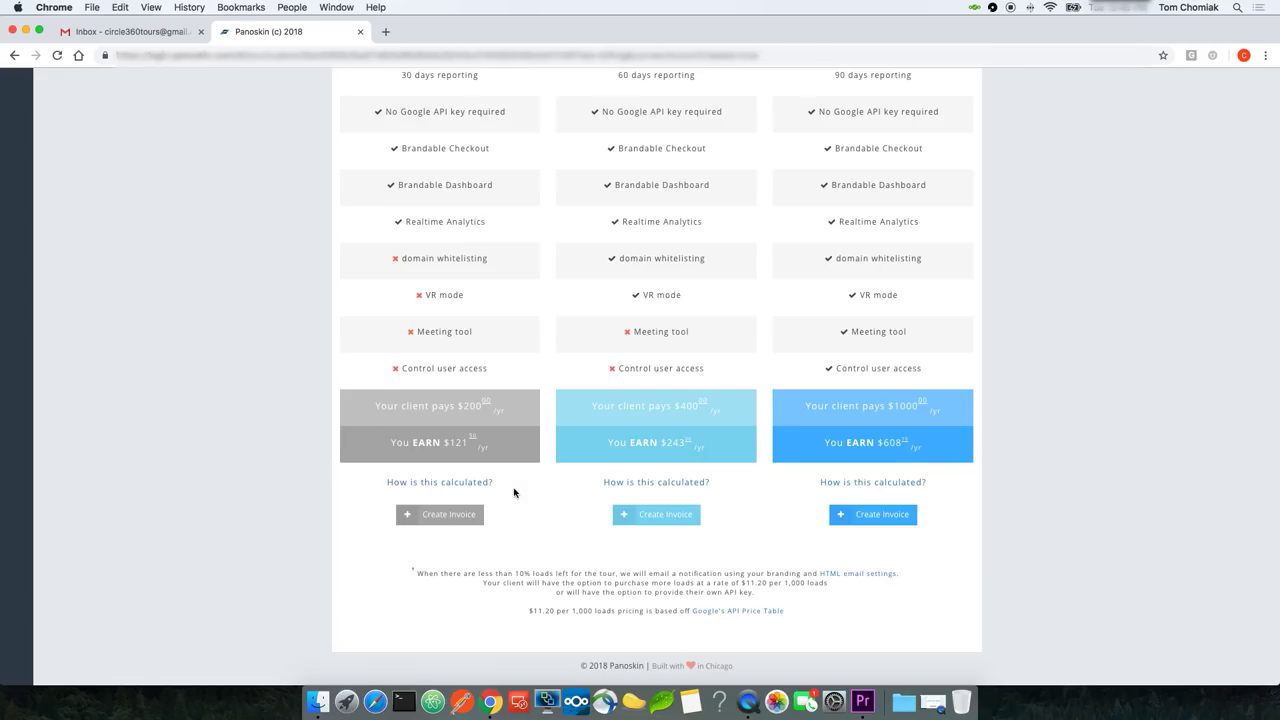
mouse_move(470, 487)
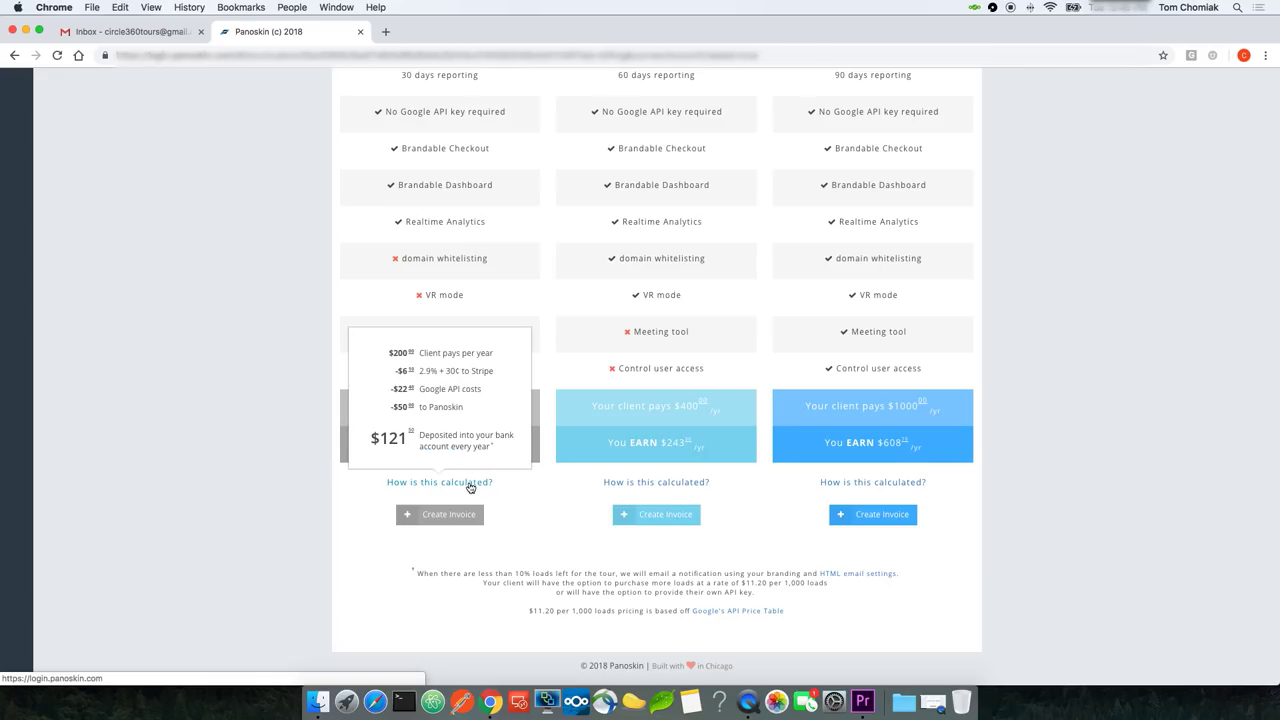
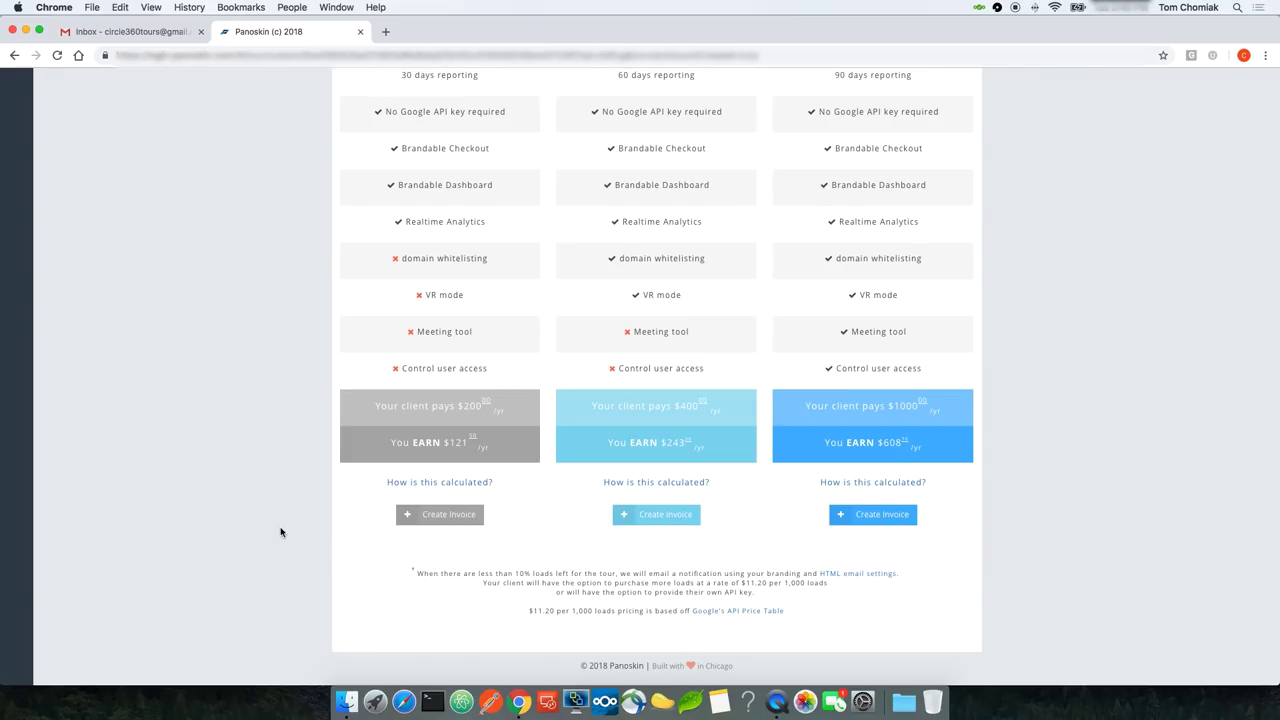
Step: Start a new invoice for the $200-per-year Basic hosting plan
click(448, 515)
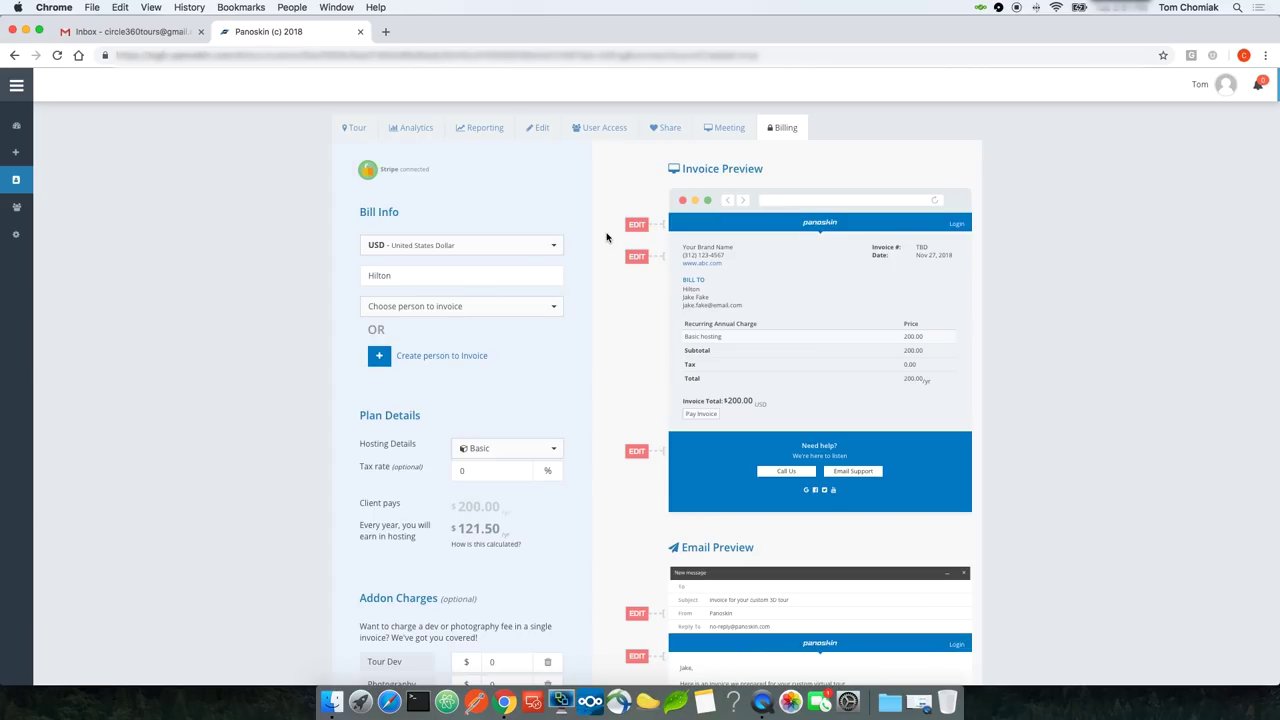
Step: Switch the invoice currency to EUR - Euro
click(553, 240)
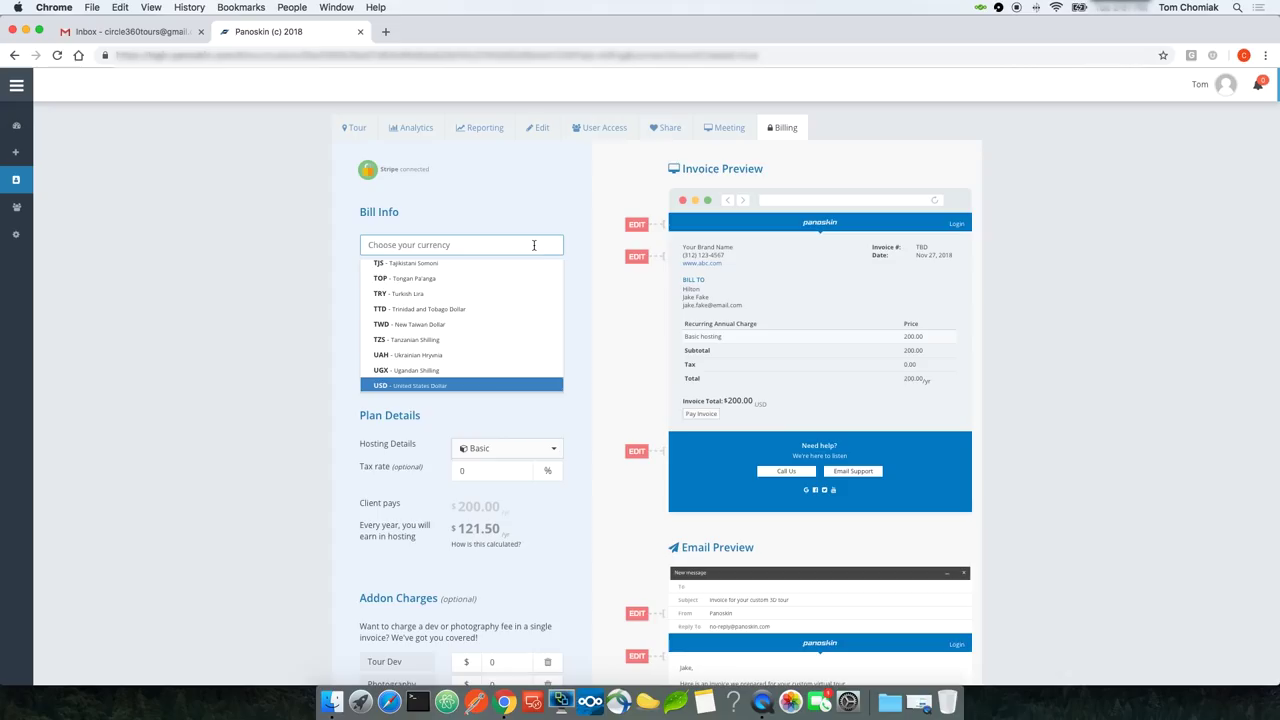
click(526, 243)
click(523, 242)
text(eu)
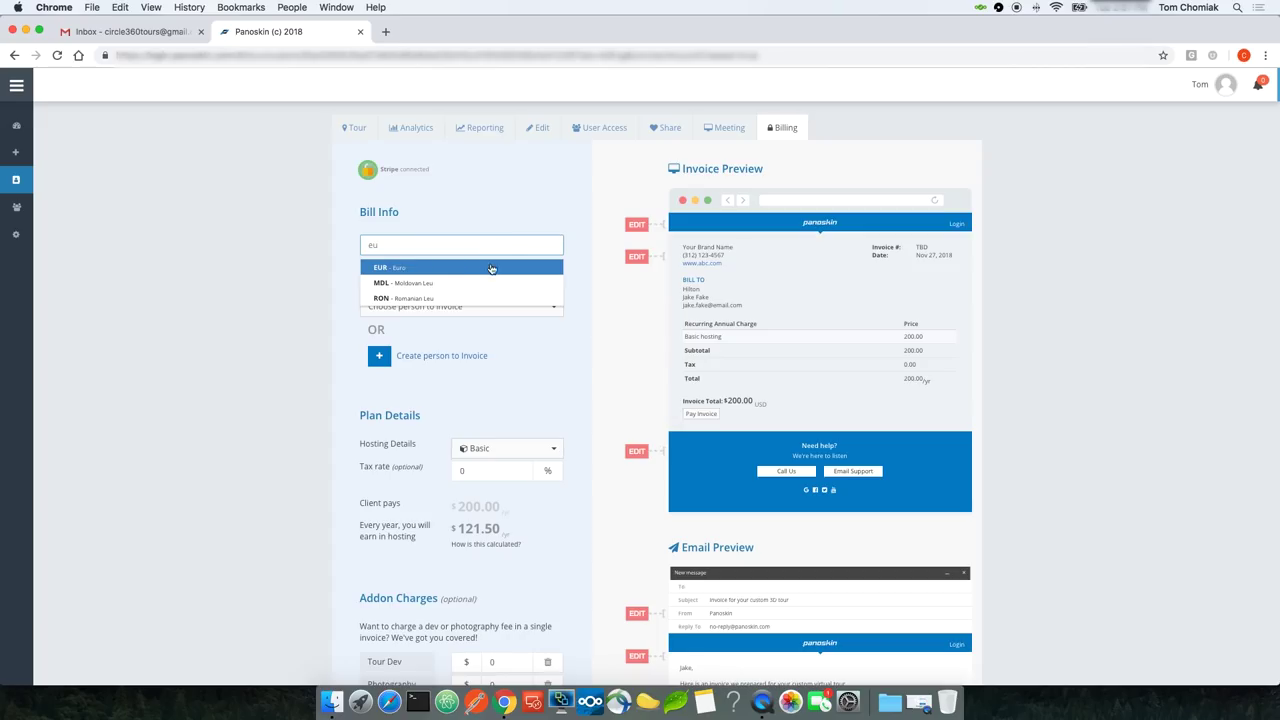
click(491, 268)
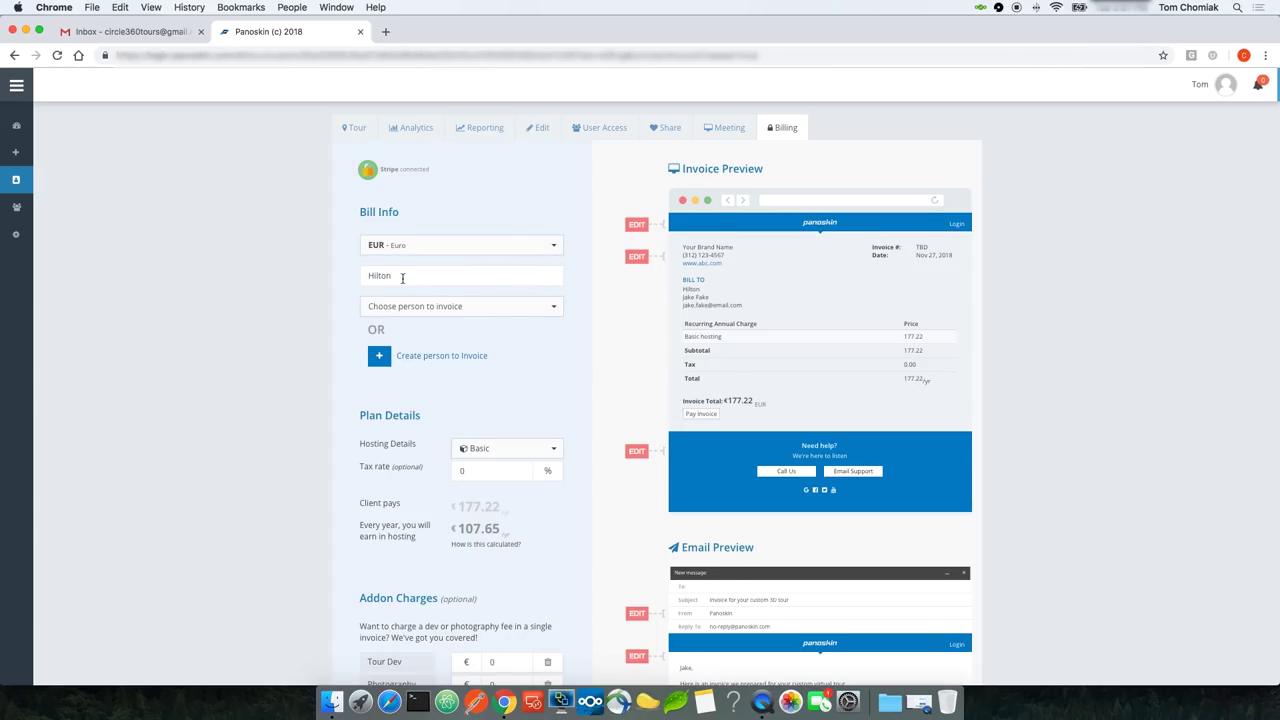
Step: Change the billed company name to 'Hilton Corp' and check it in the invoice preview
scroll(398, 268, down, 1)
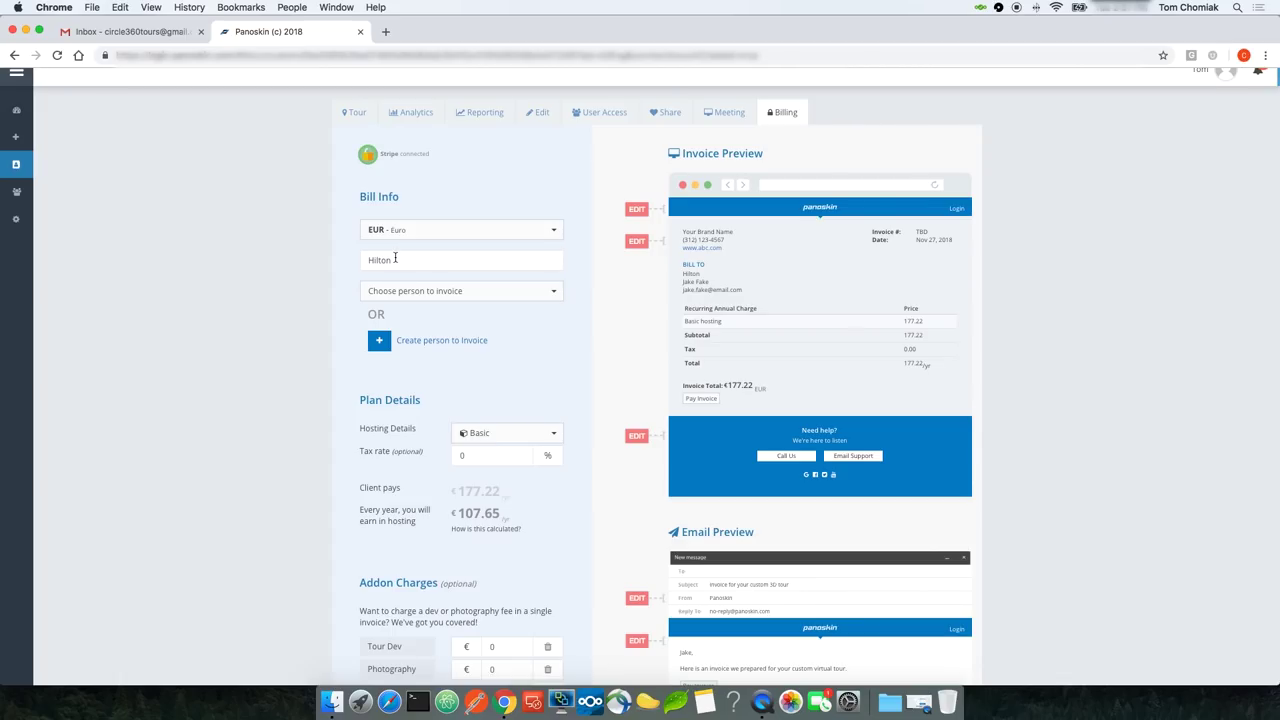
double_click(395, 258)
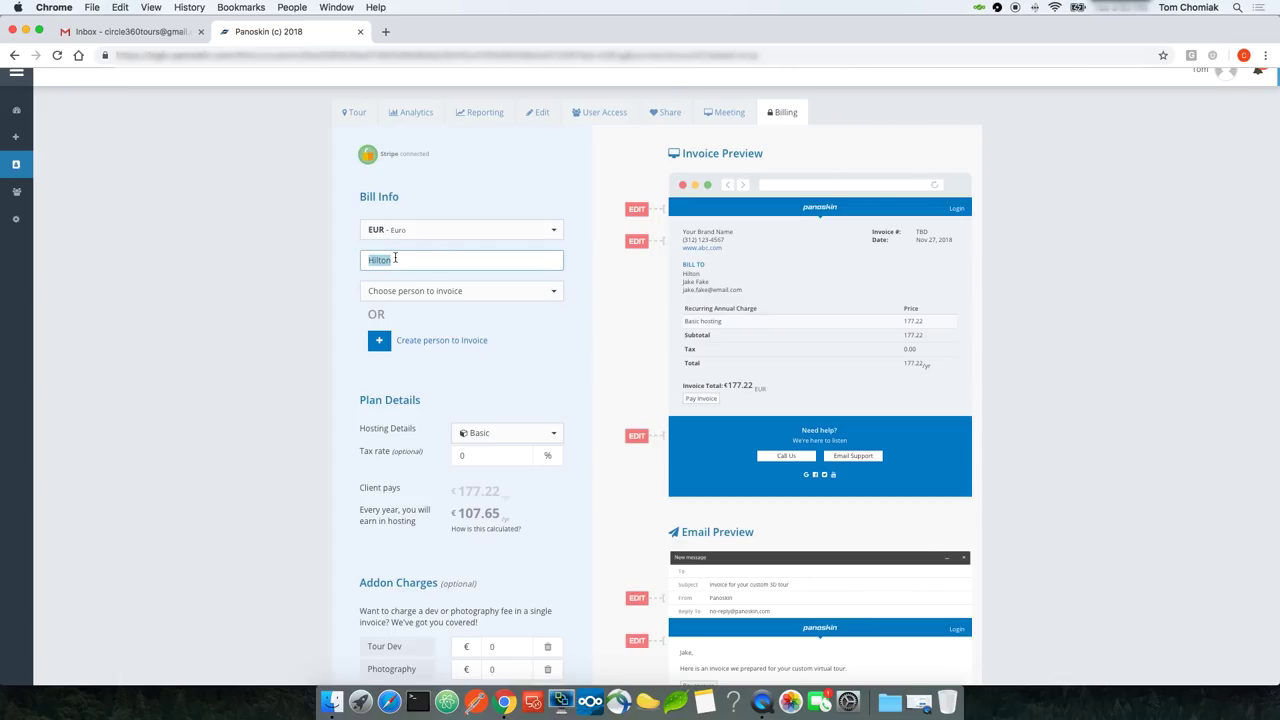
click(405, 259)
text(Corp)
double_click(709, 273)
triple_click(711, 273)
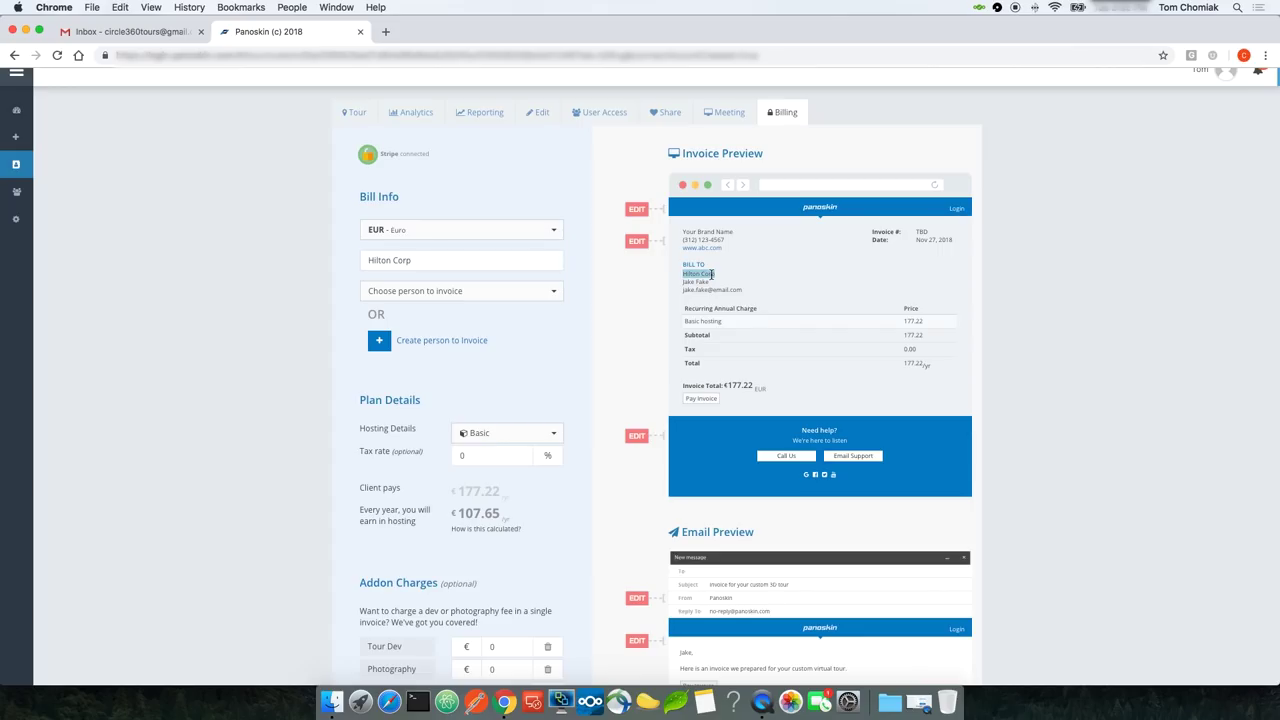
click(641, 280)
click(473, 295)
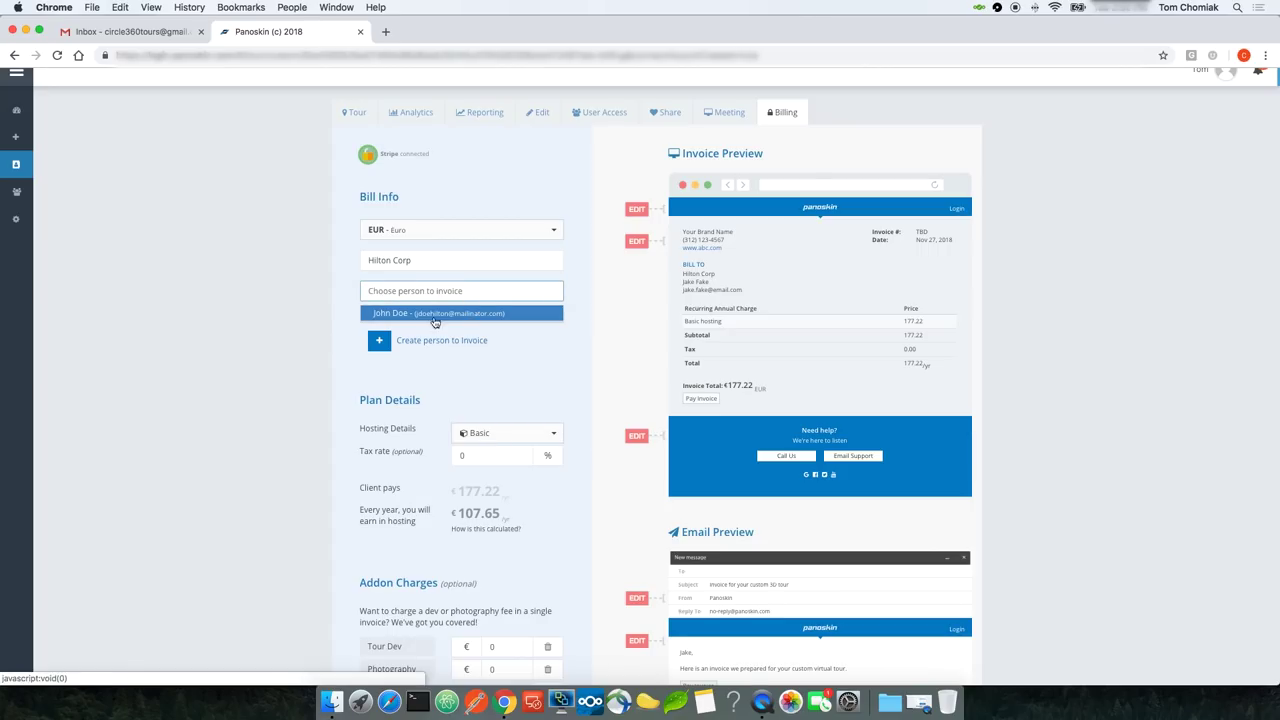
click(346, 340)
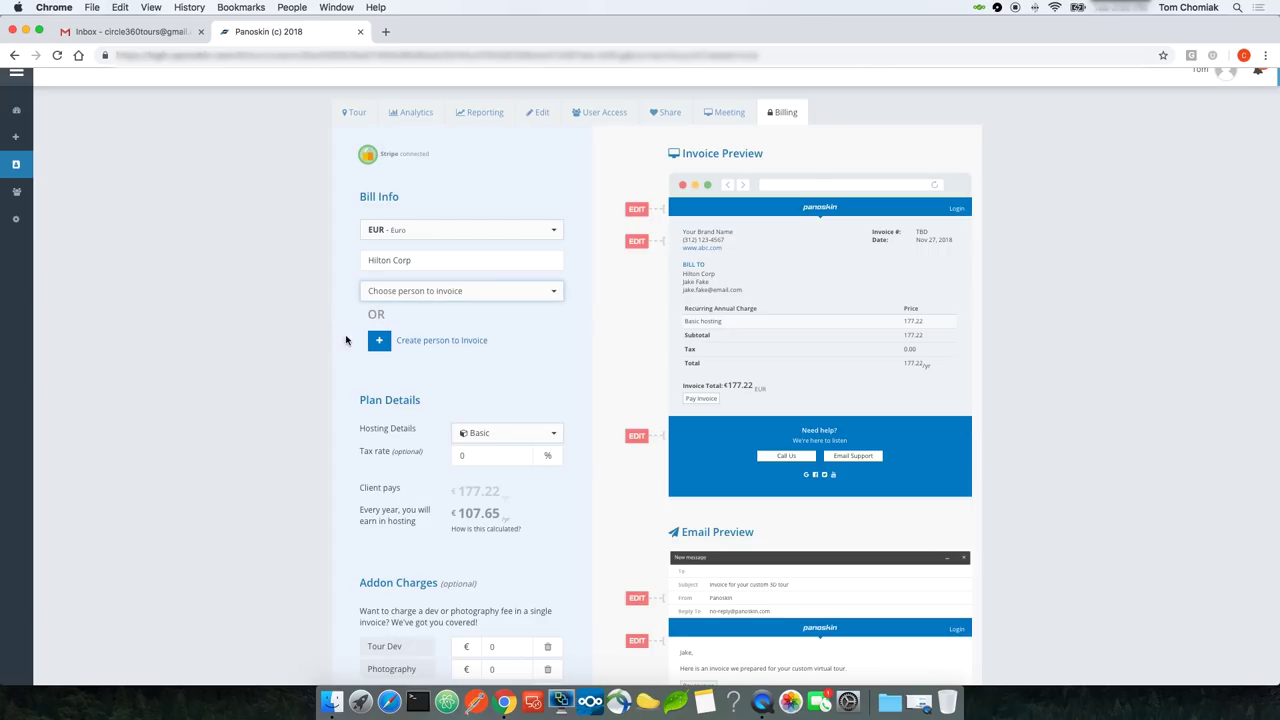
Step: Create a new contact with first name, last name and confirmed e-mail as the invoiced person
click(460, 343)
click(543, 296)
text(Jane)
key(Tab)
text(Doe)
key(Tab)
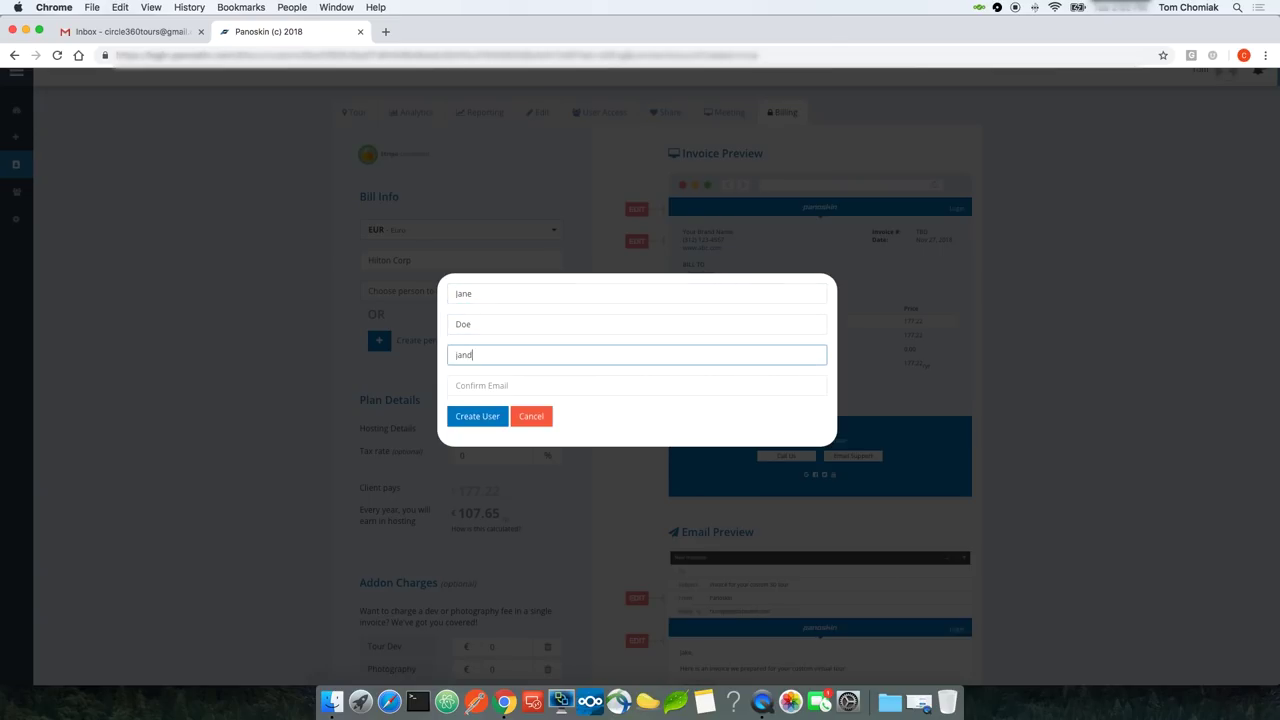
key(Tab)
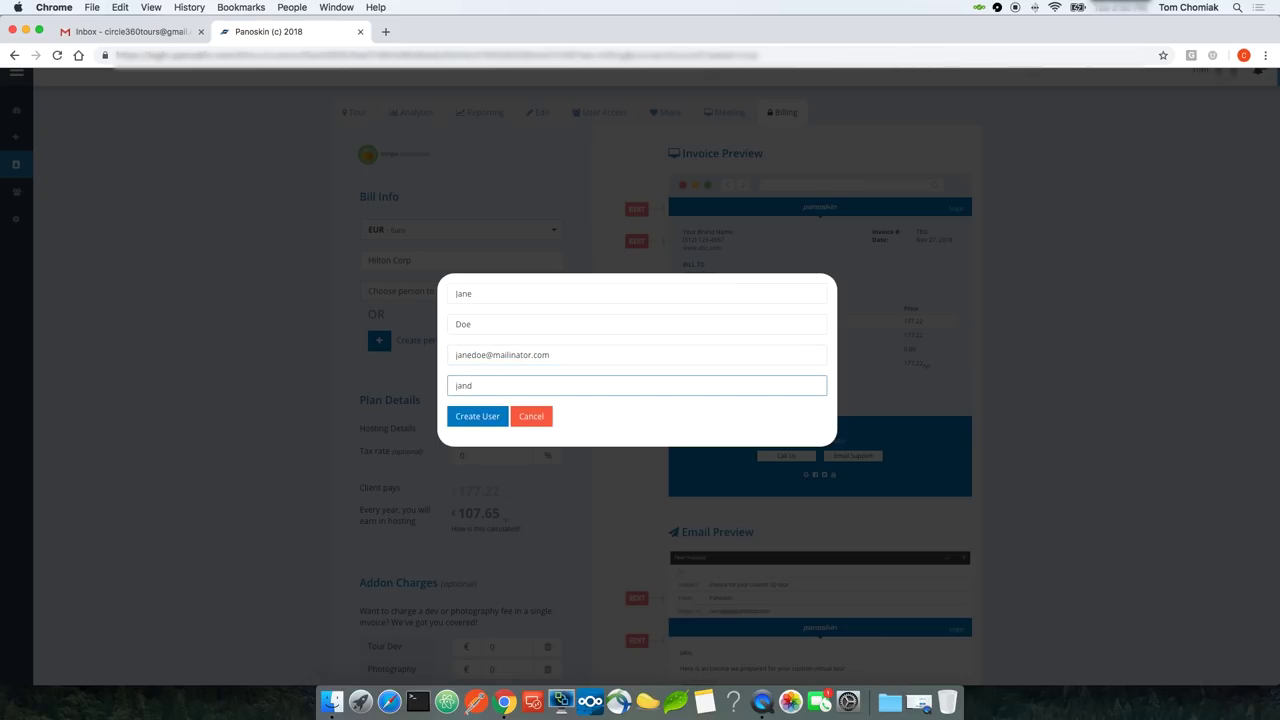
click(477, 416)
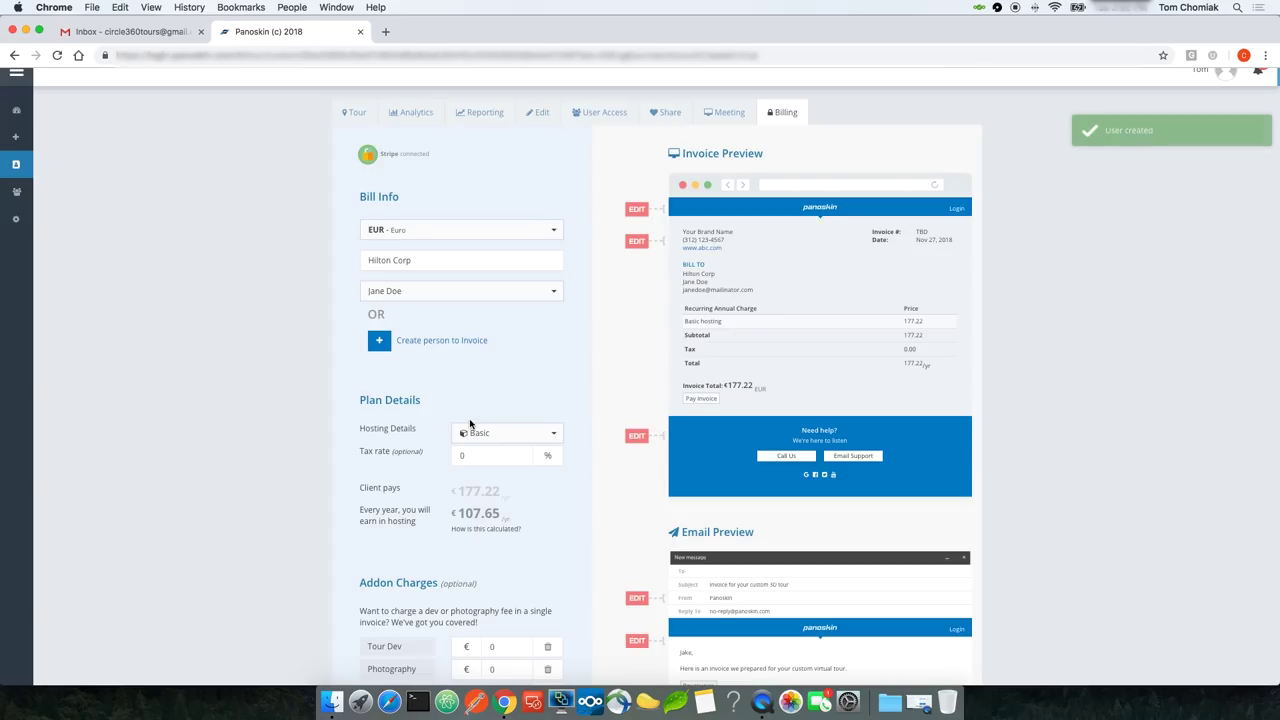
scroll(600, 300, up, 1)
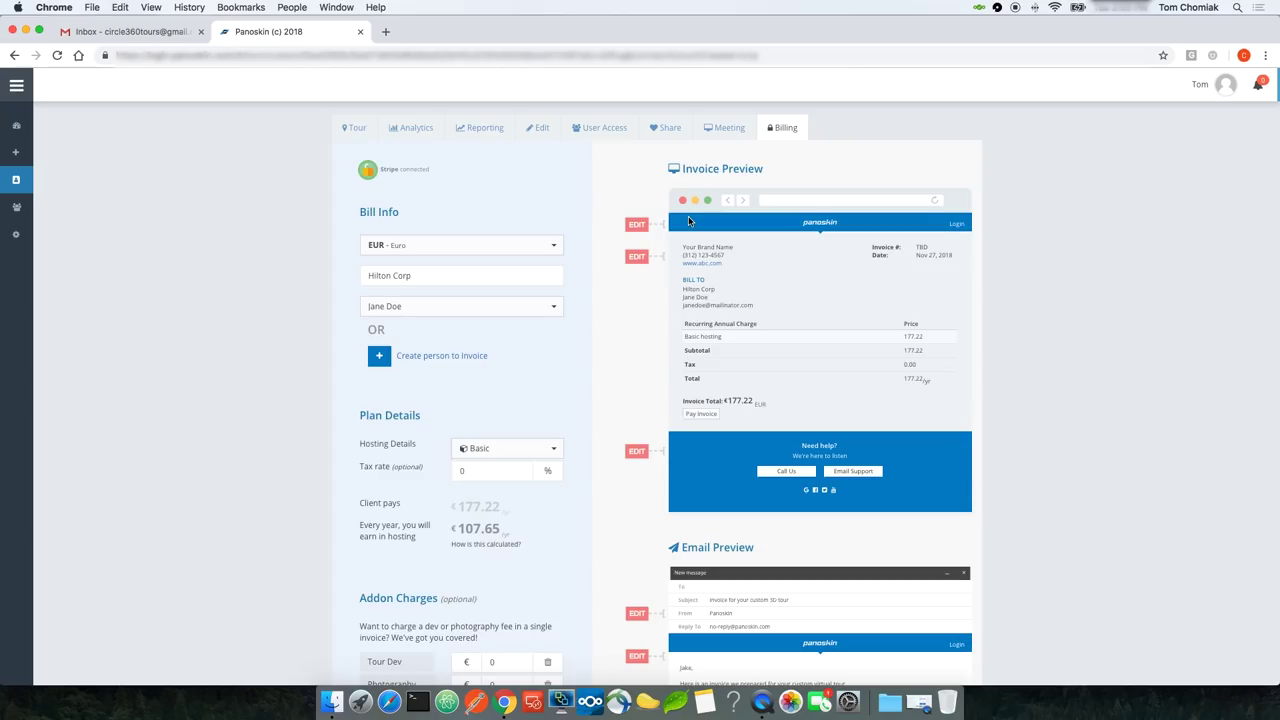
Step: Give standalone pages #0ad372 header and footer backgrounds with no logo, and save
click(640, 226)
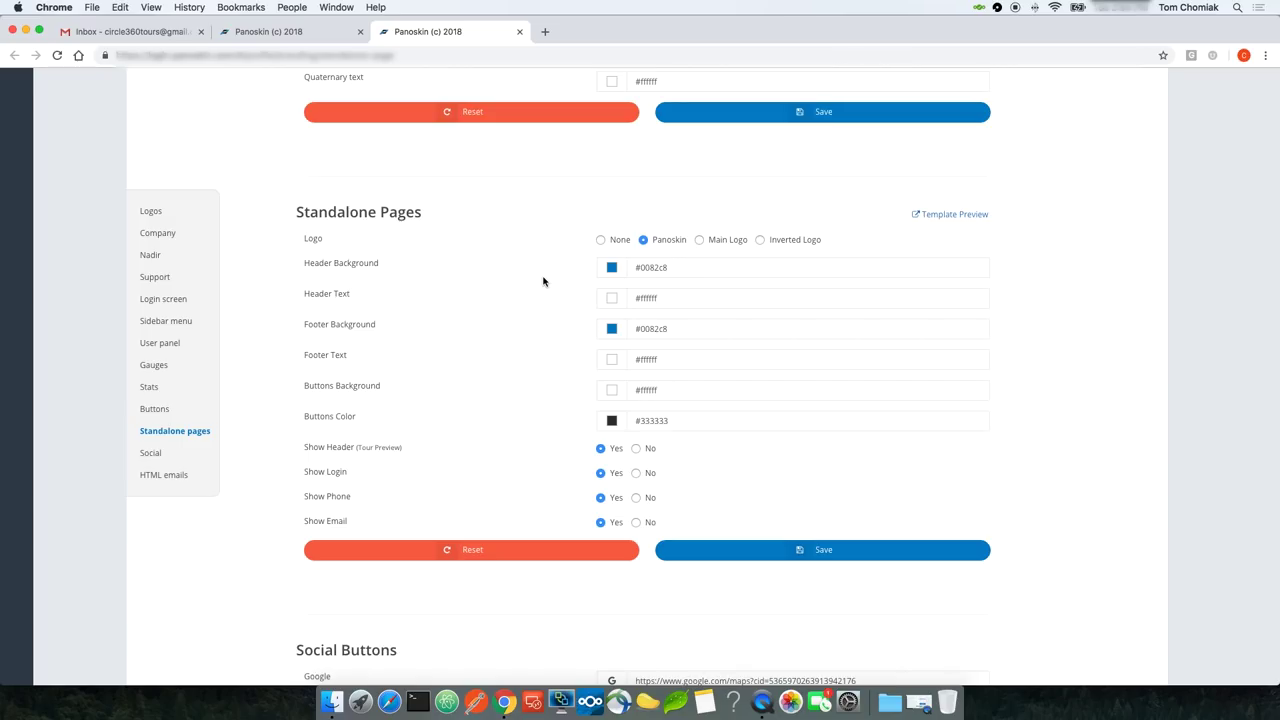
double_click(660, 267)
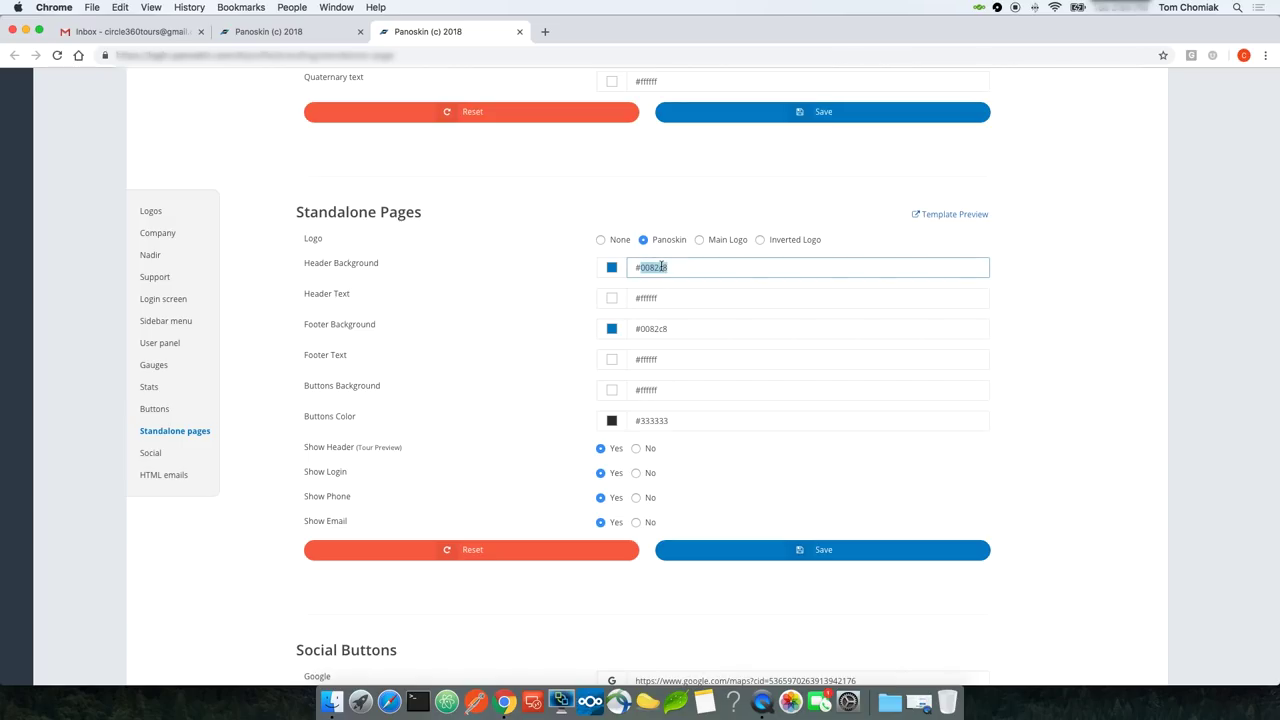
text(0ad372)
double_click(651, 328)
text(0ad372)
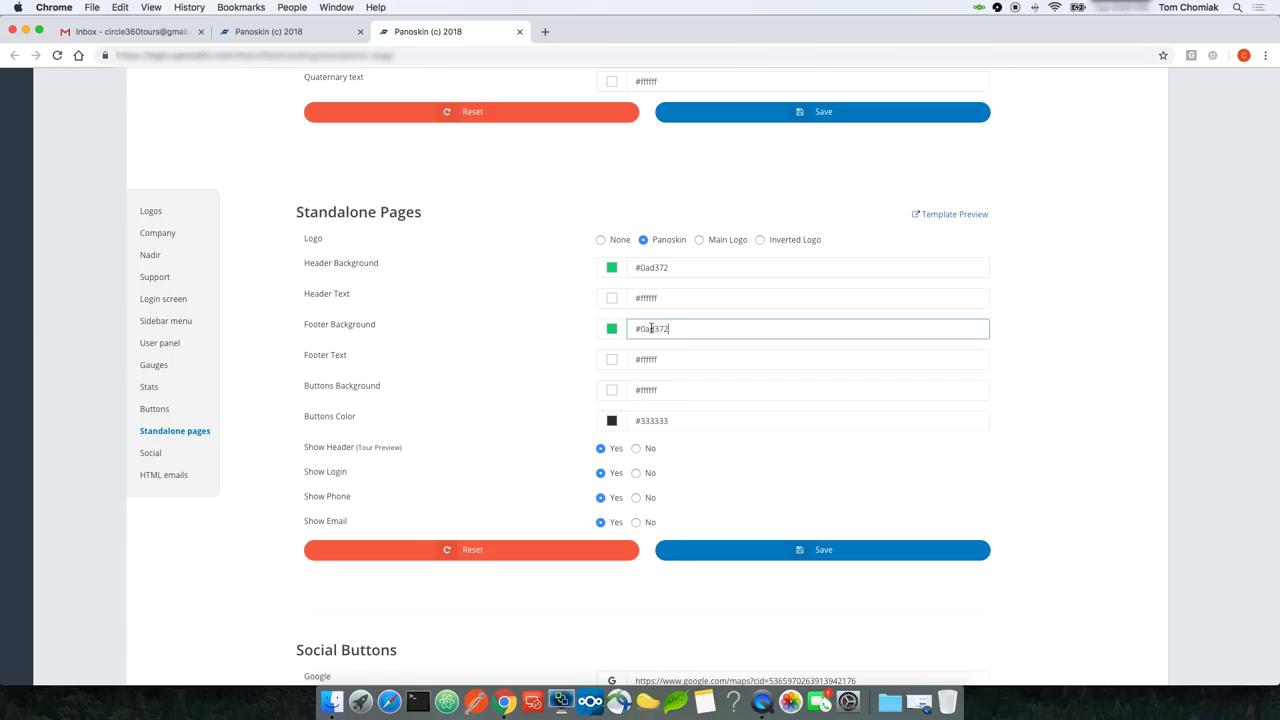
click(600, 240)
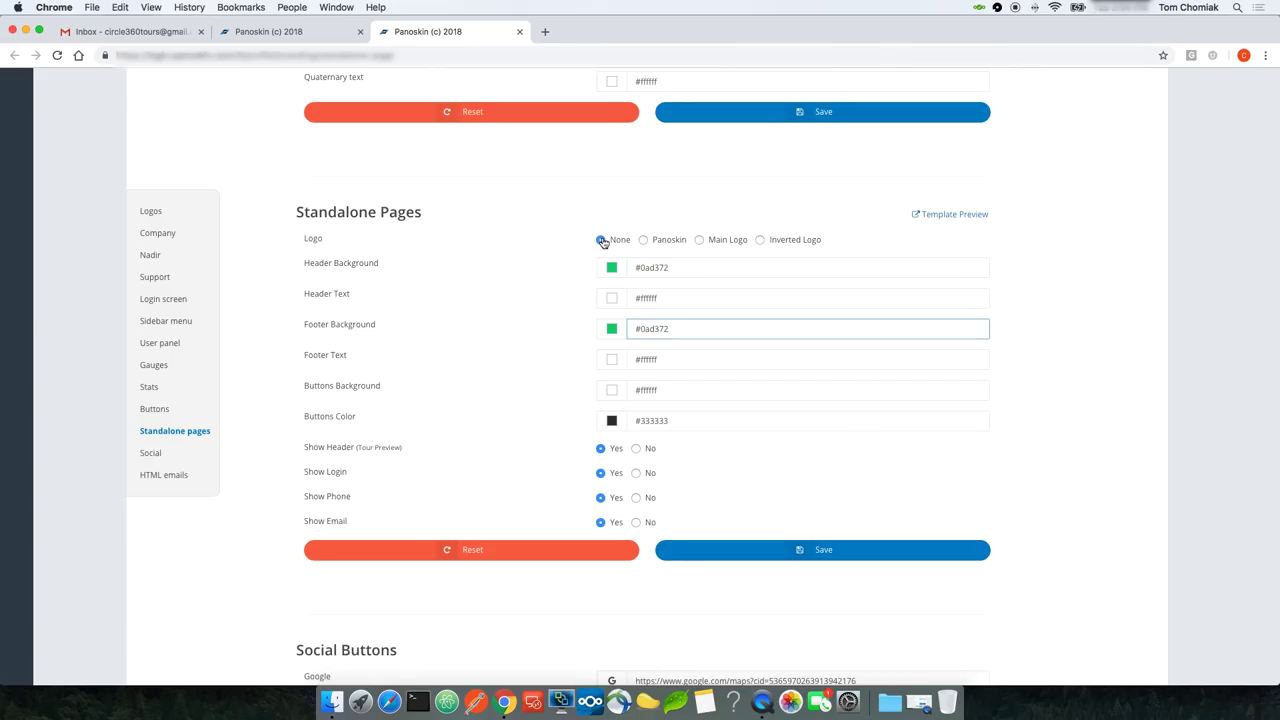
click(762, 559)
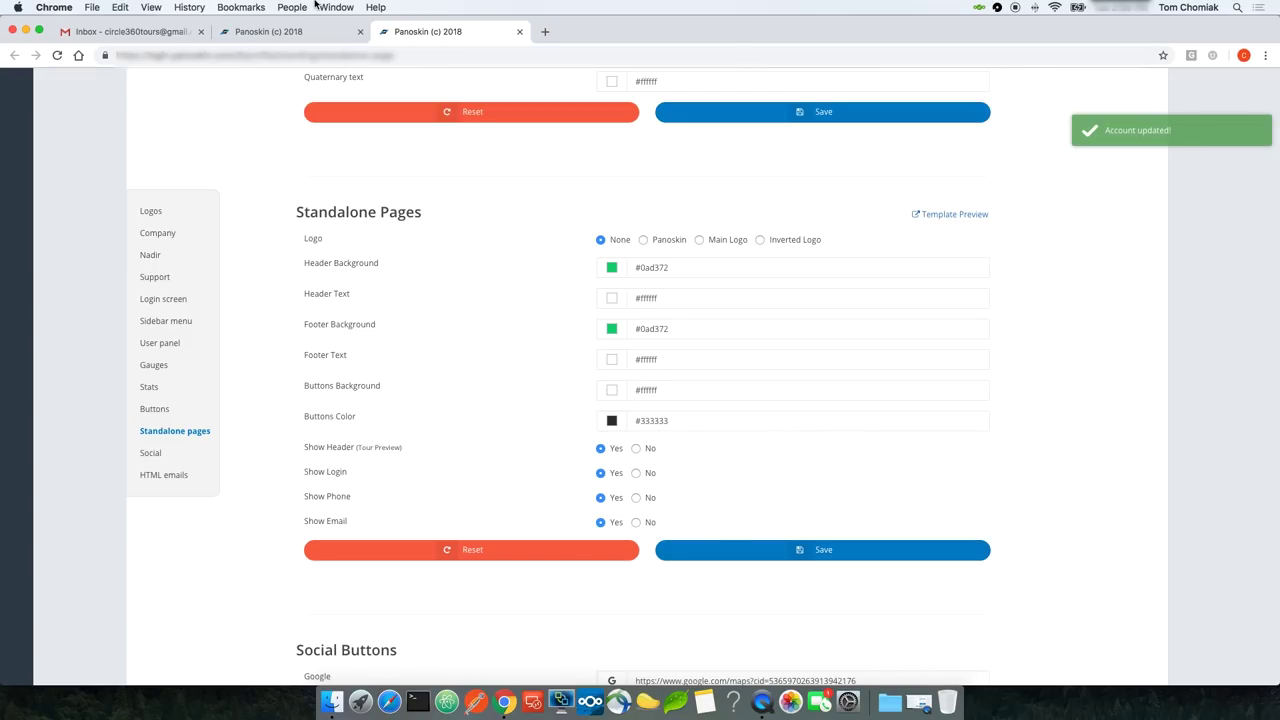
click(303, 31)
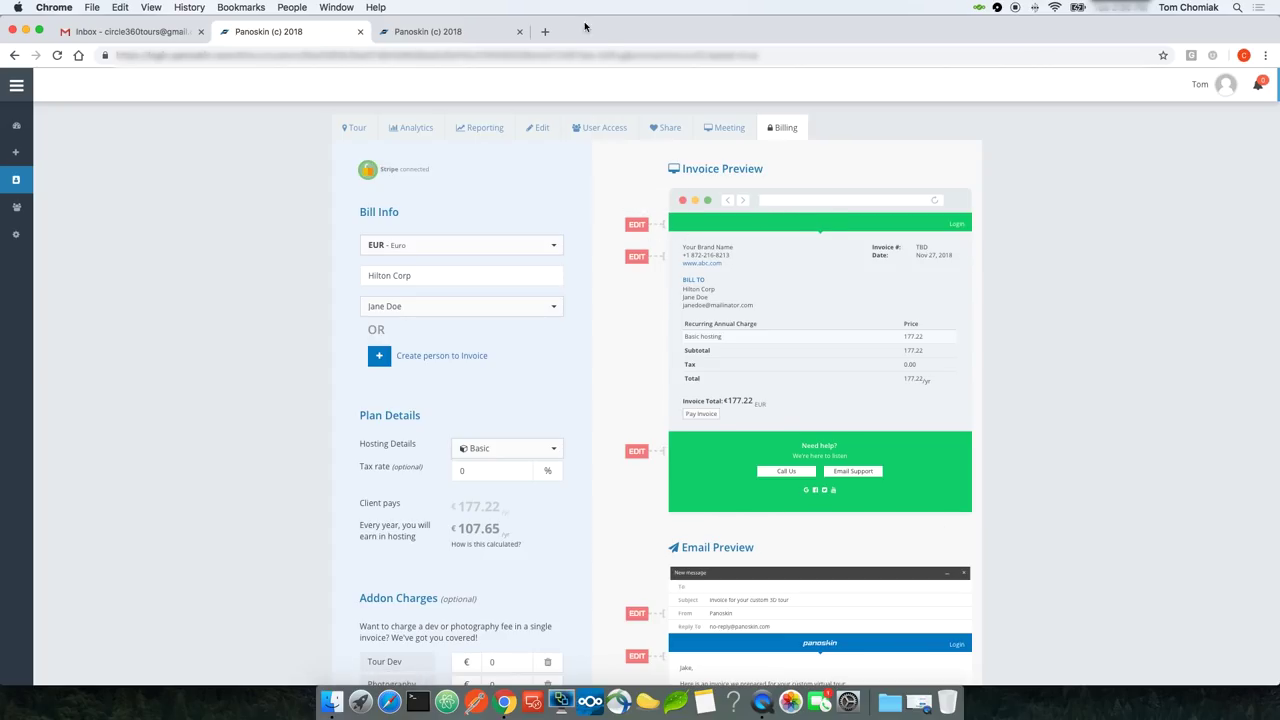
Step: Upload inverted.png from the Custom Builder logos folder as the inverted logo
click(487, 33)
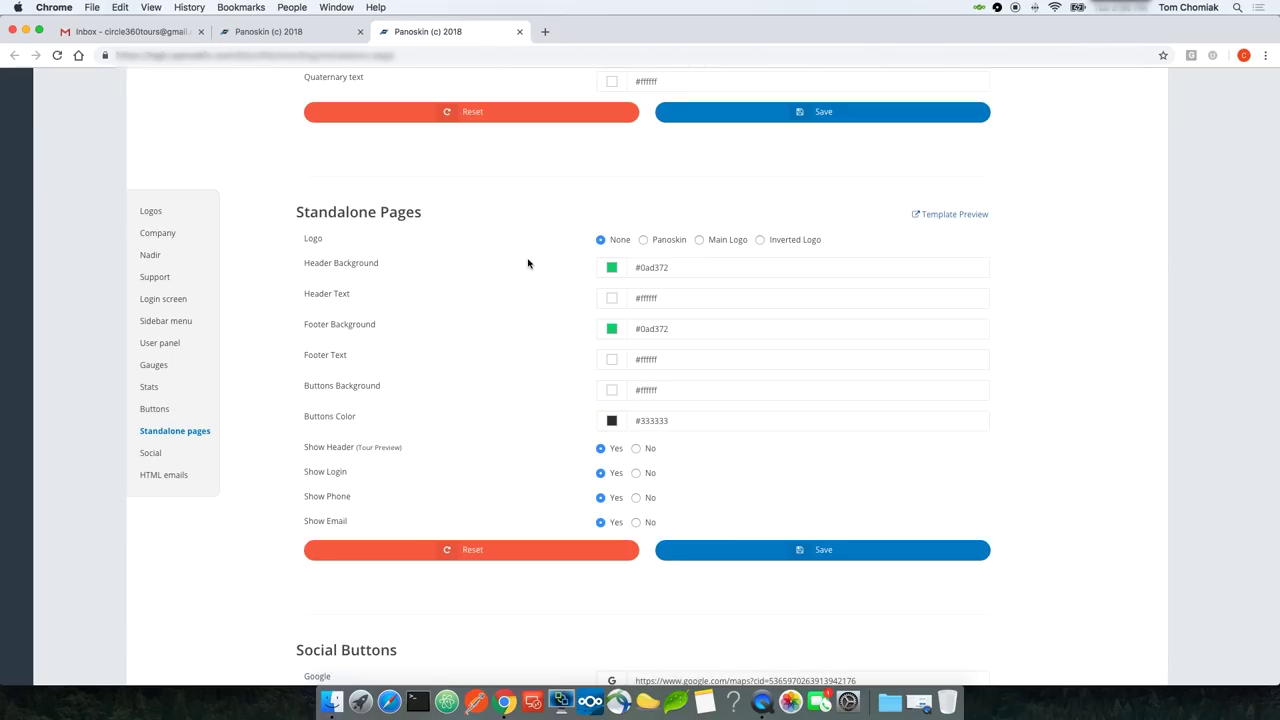
click(152, 212)
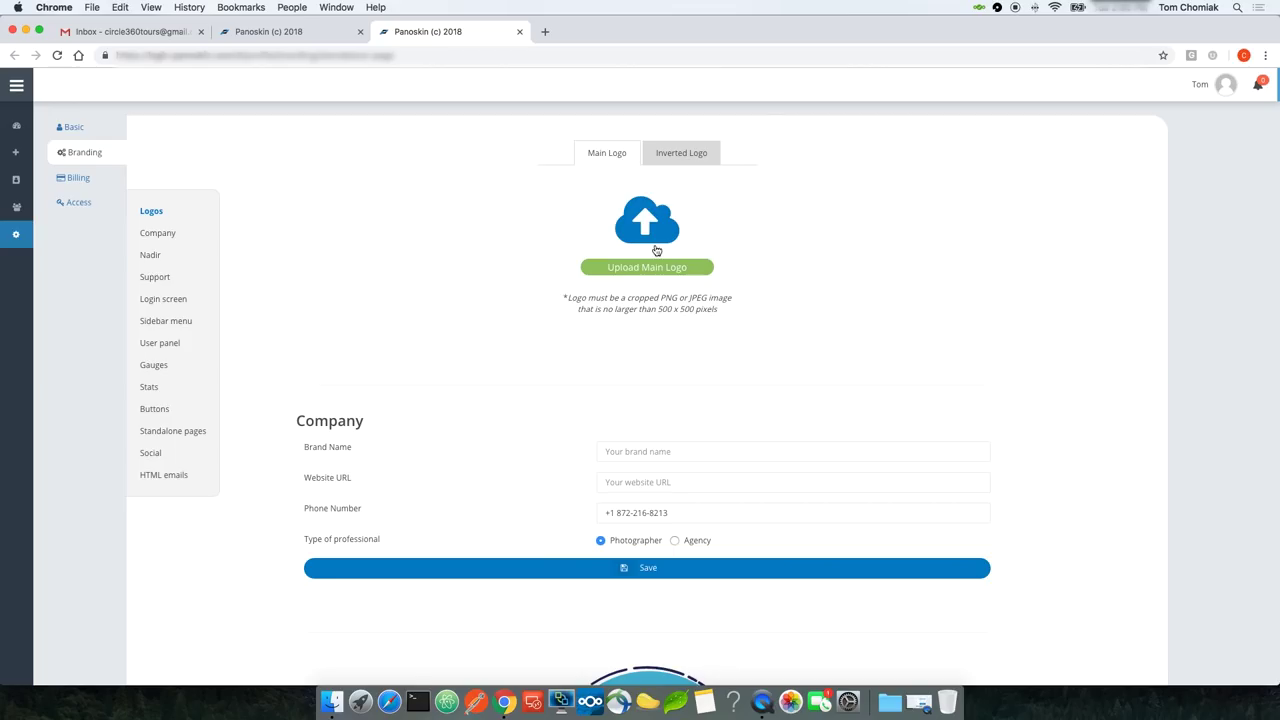
click(666, 166)
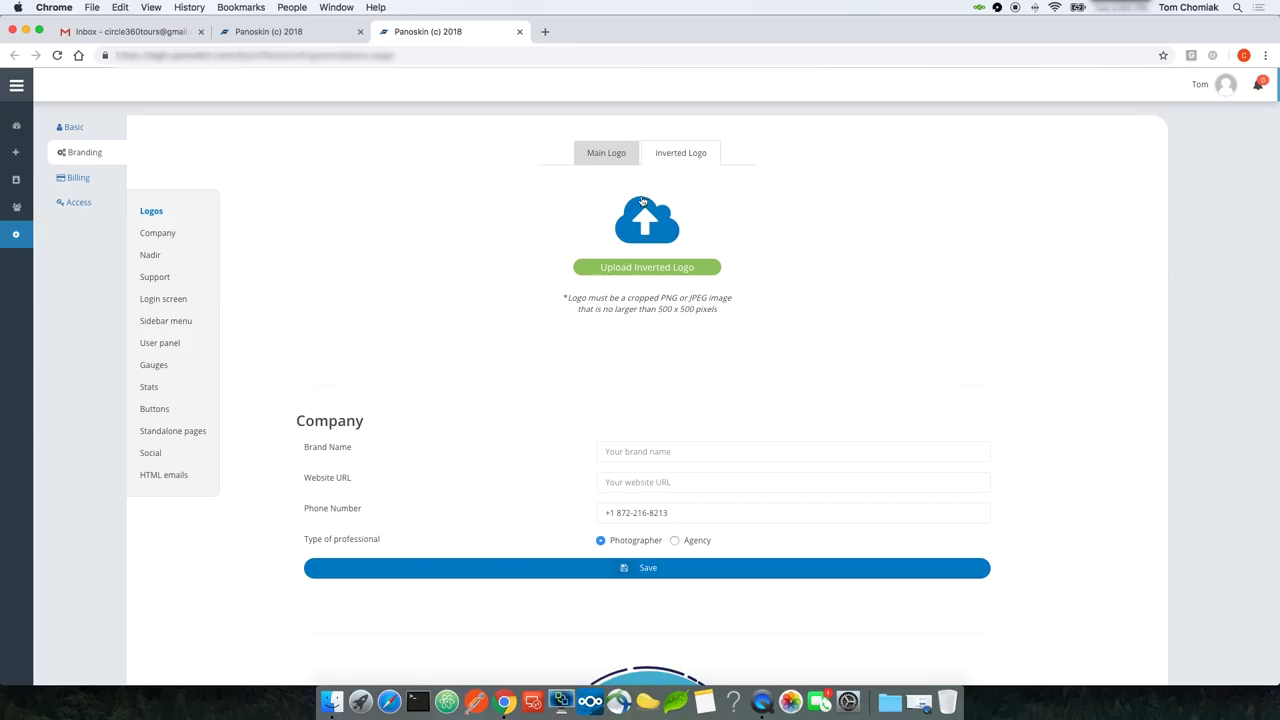
click(654, 267)
click(654, 271)
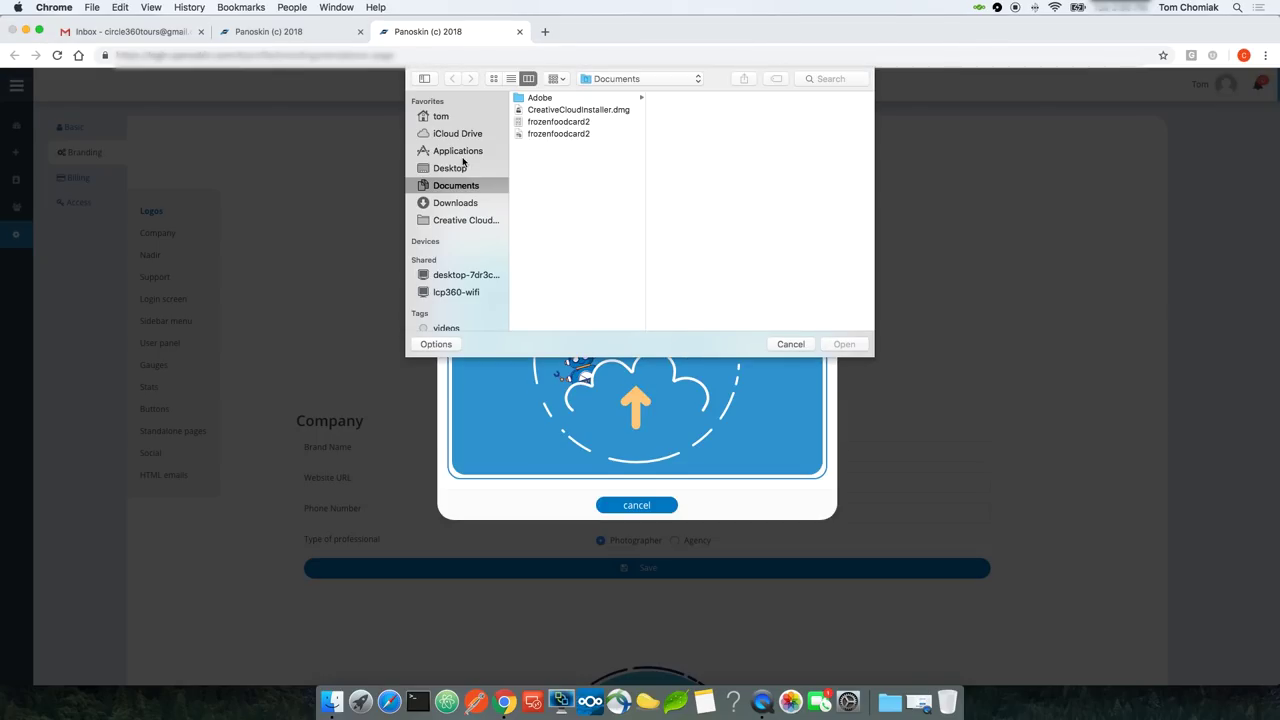
click(455, 168)
click(560, 160)
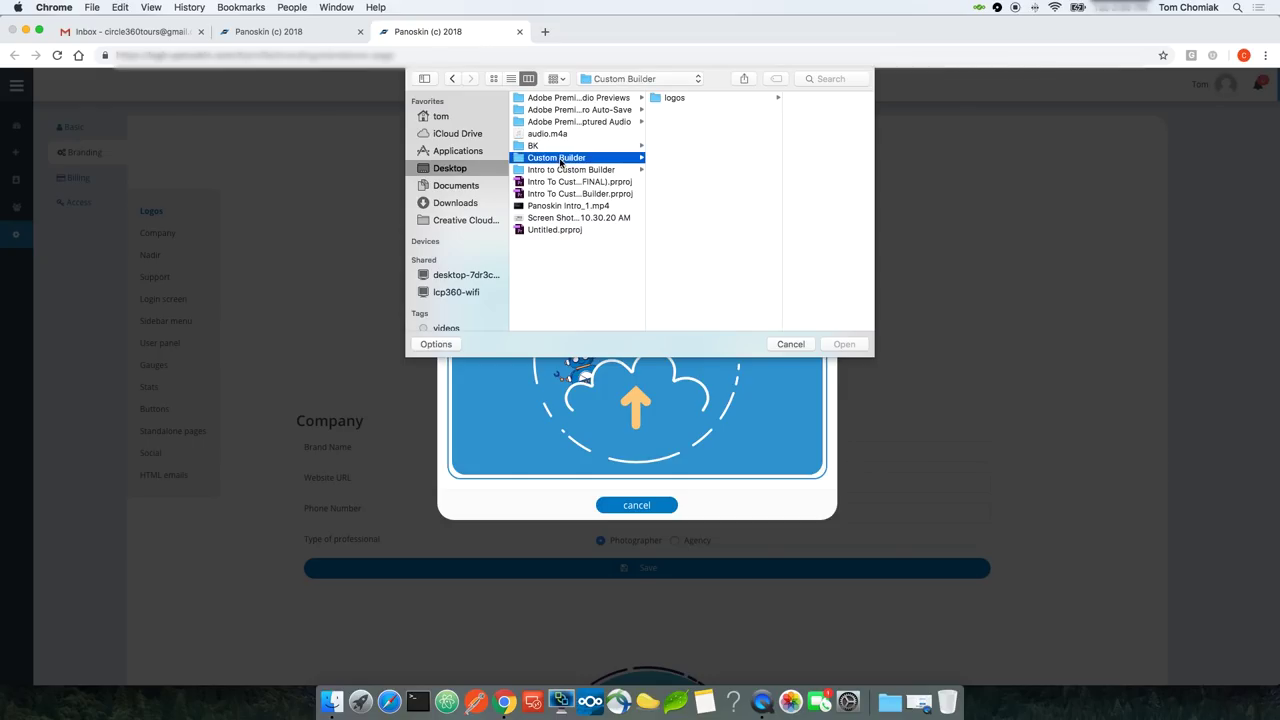
click(680, 102)
double_click(779, 110)
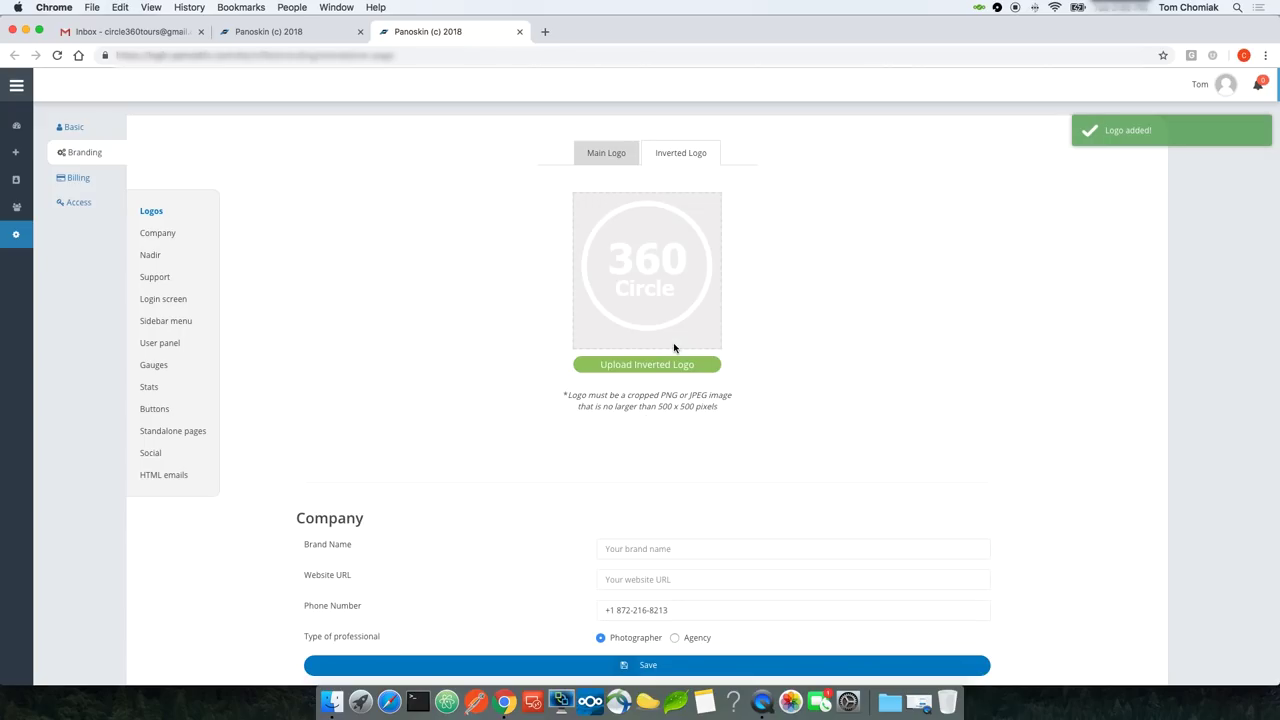
Step: Upload circle-360.png as the main logo and verify both logo slots
click(595, 153)
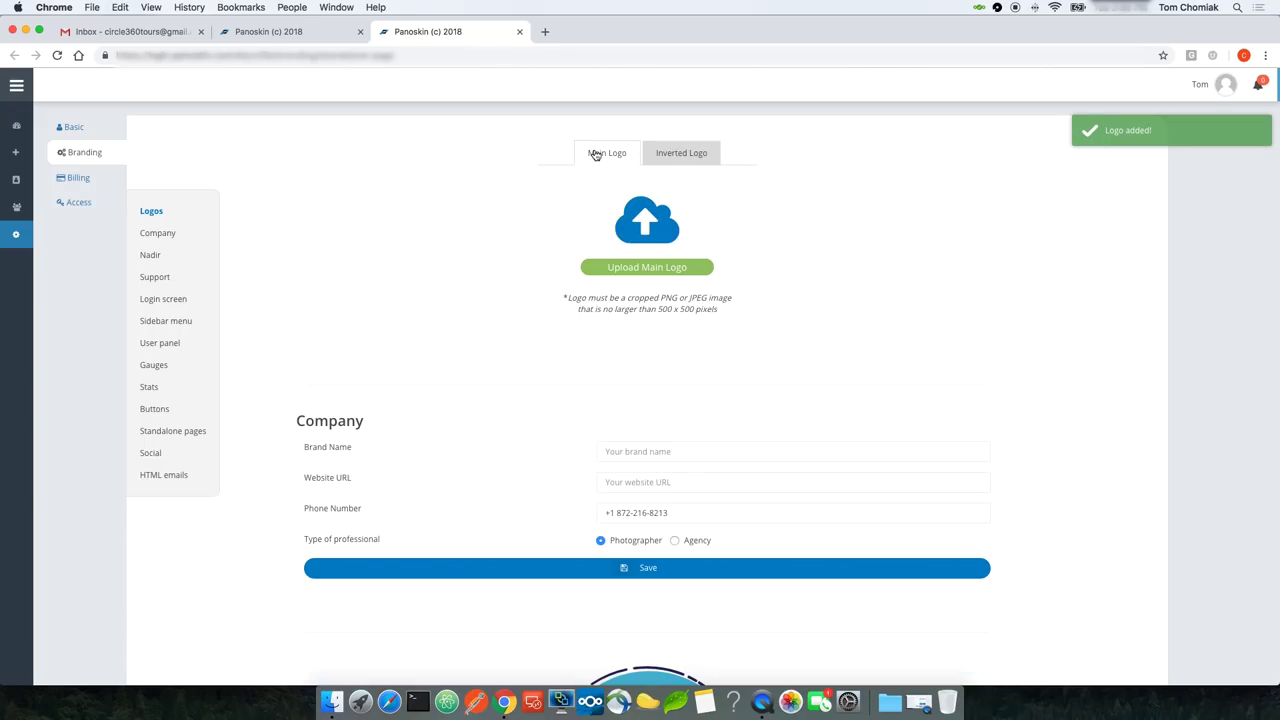
click(620, 262)
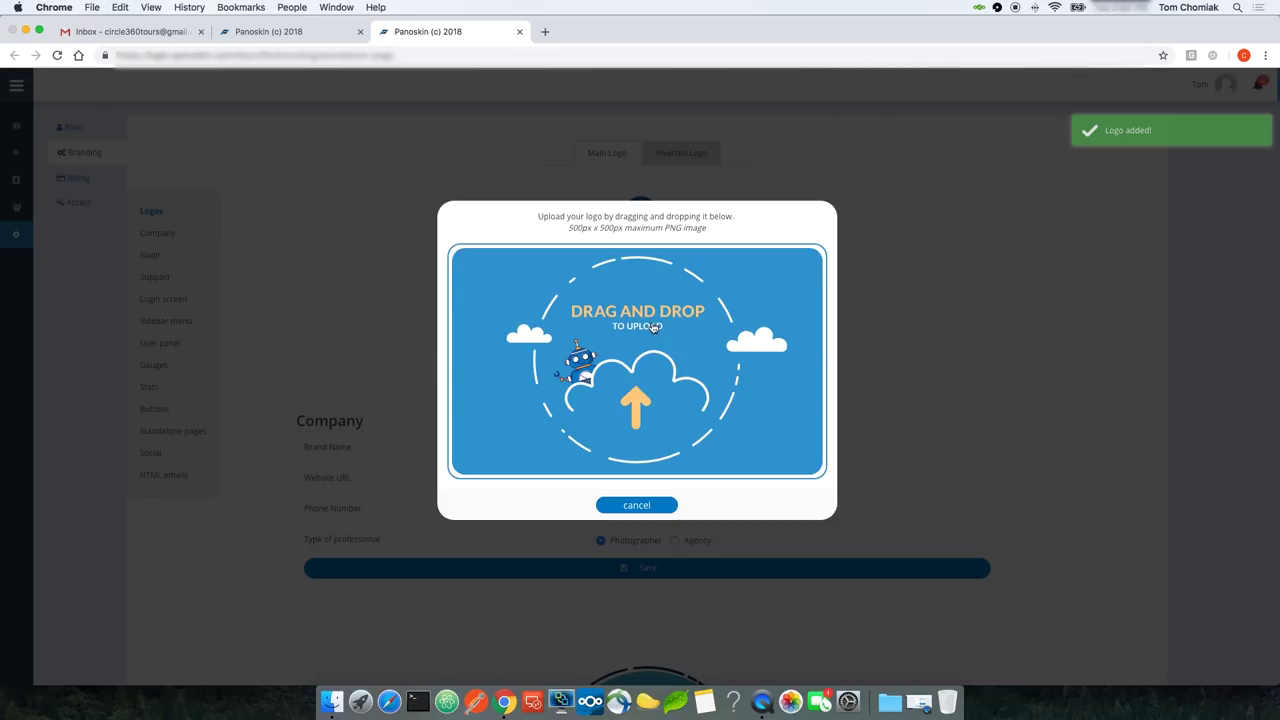
click(654, 328)
double_click(558, 98)
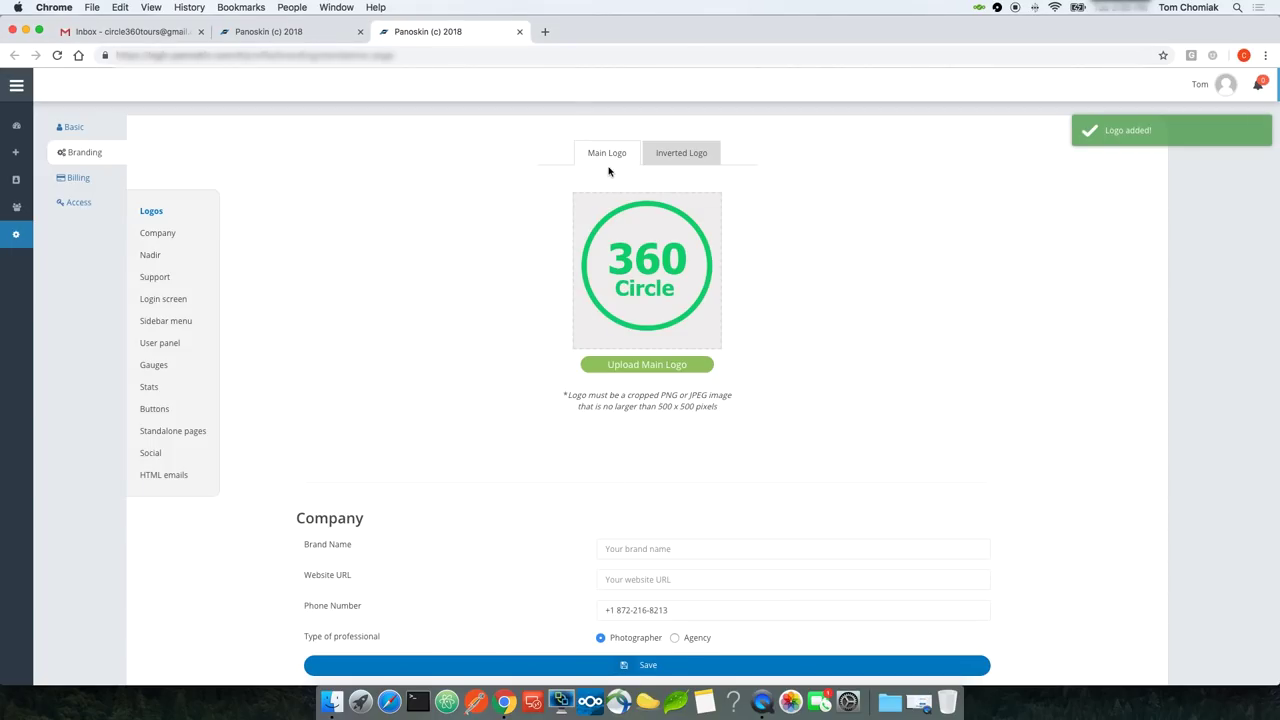
click(667, 166)
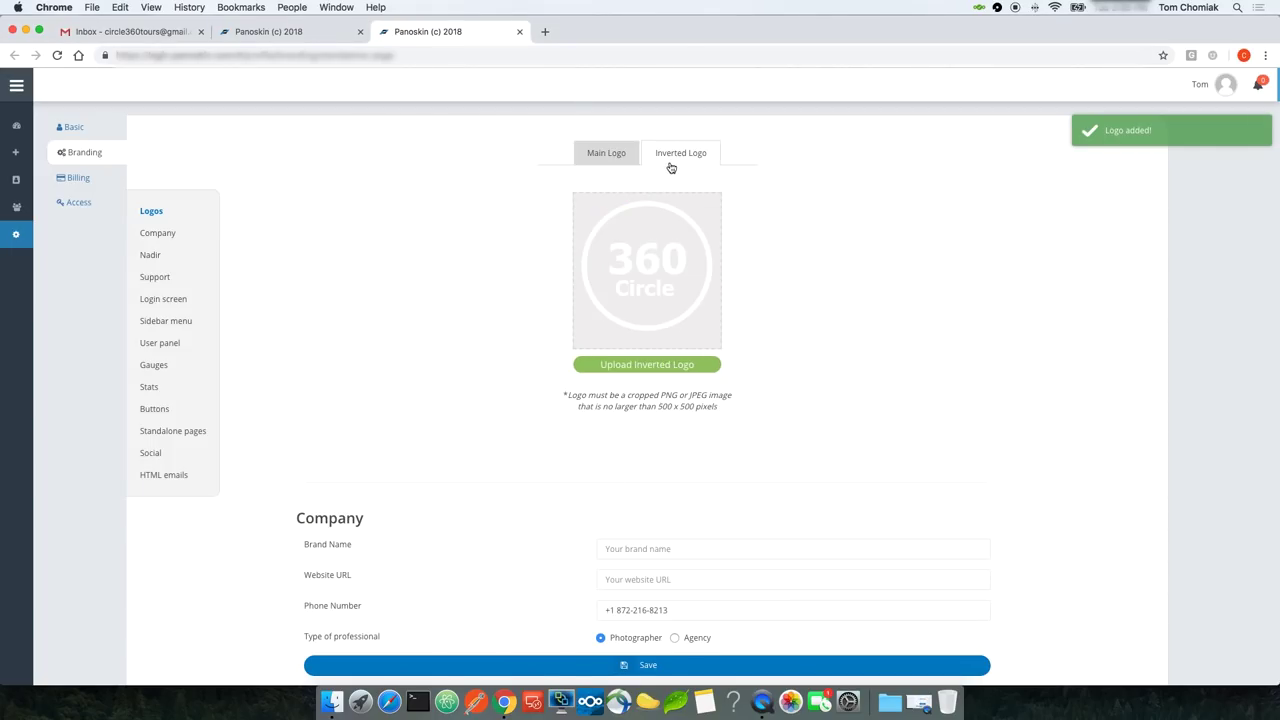
click(601, 157)
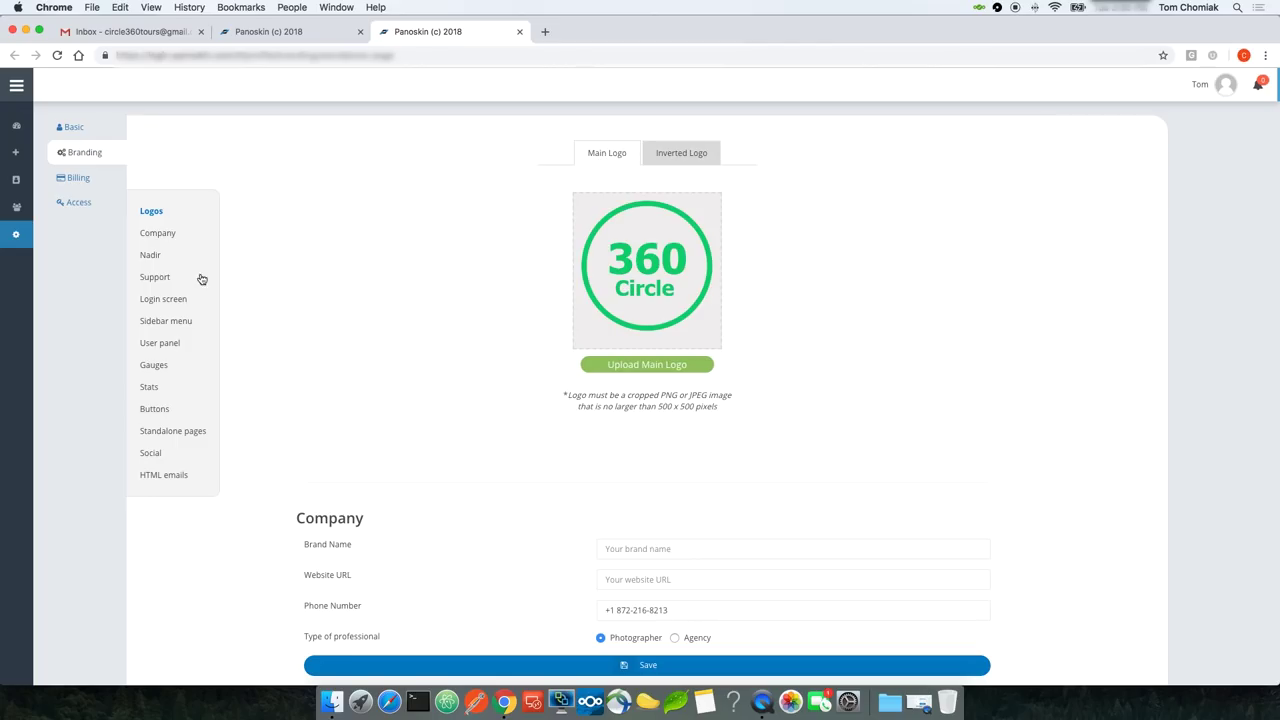
Step: Set standalone pages to use the inverted logo and save
click(169, 436)
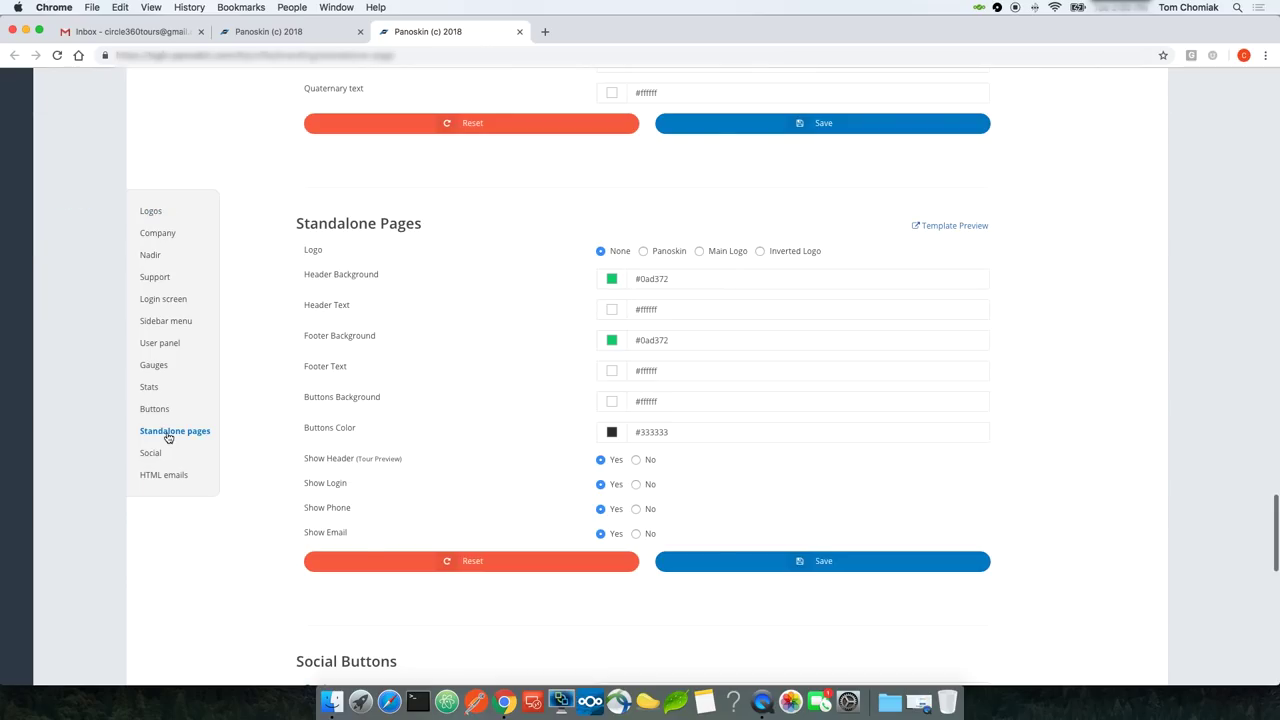
click(760, 253)
click(777, 568)
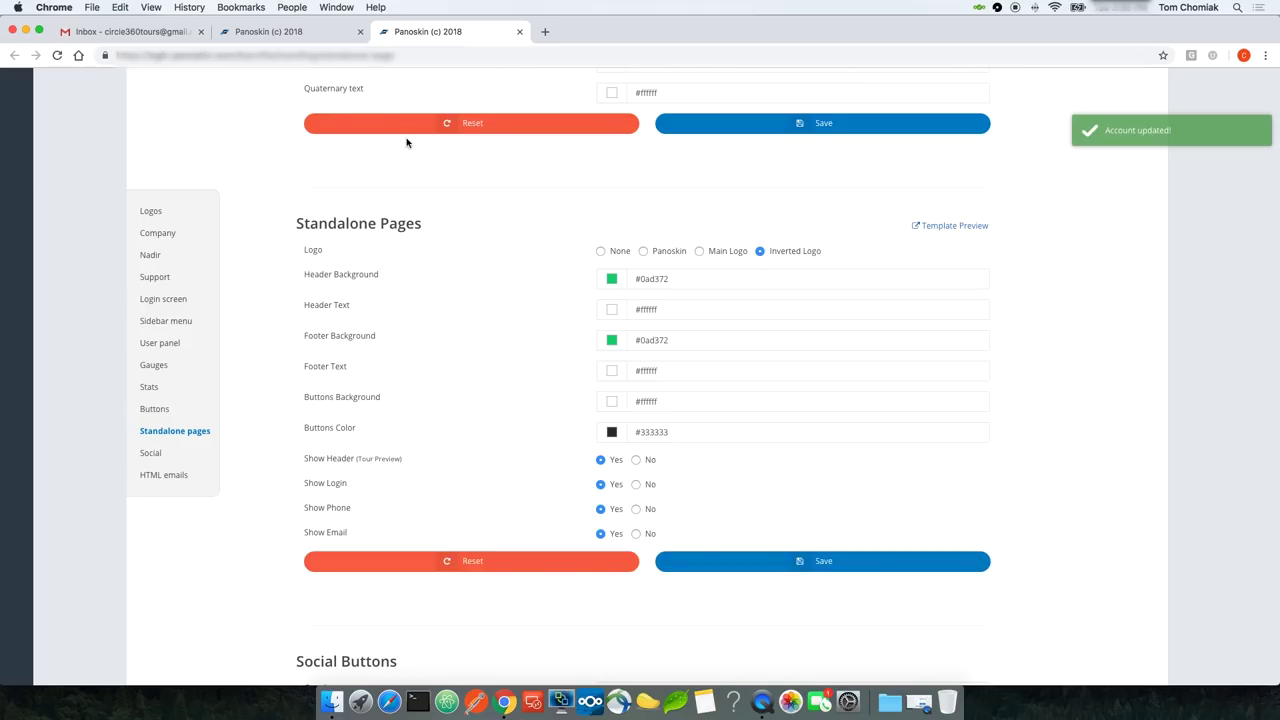
click(295, 33)
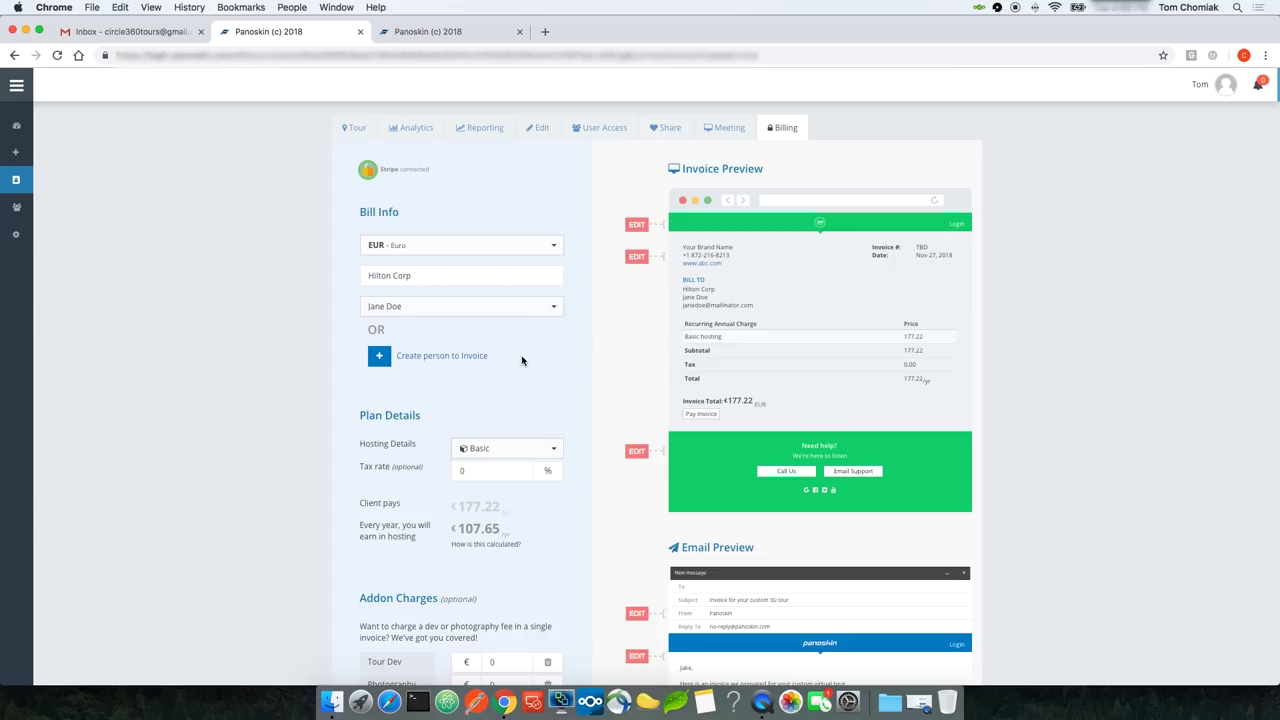
Step: Keep the Basic hosting plan and set a 15% tax rate, making the total €203.80
scroll(557, 390, down, 5)
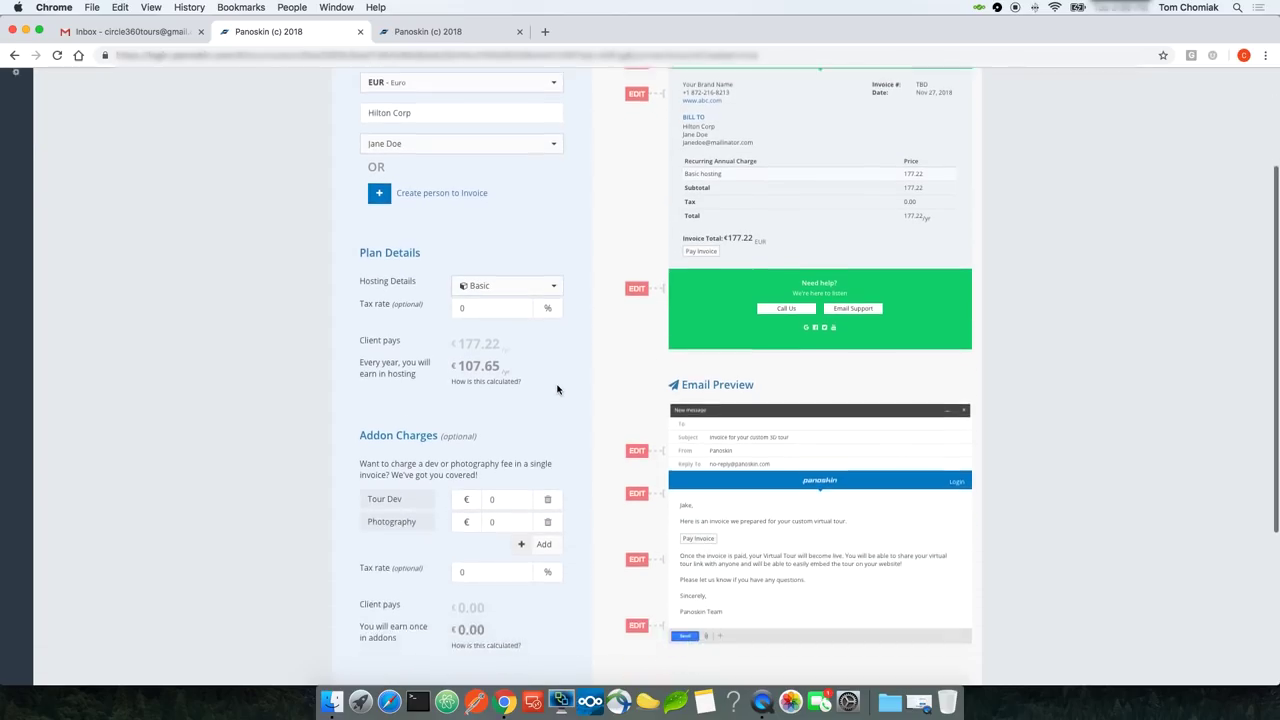
scroll(454, 173, up, 1)
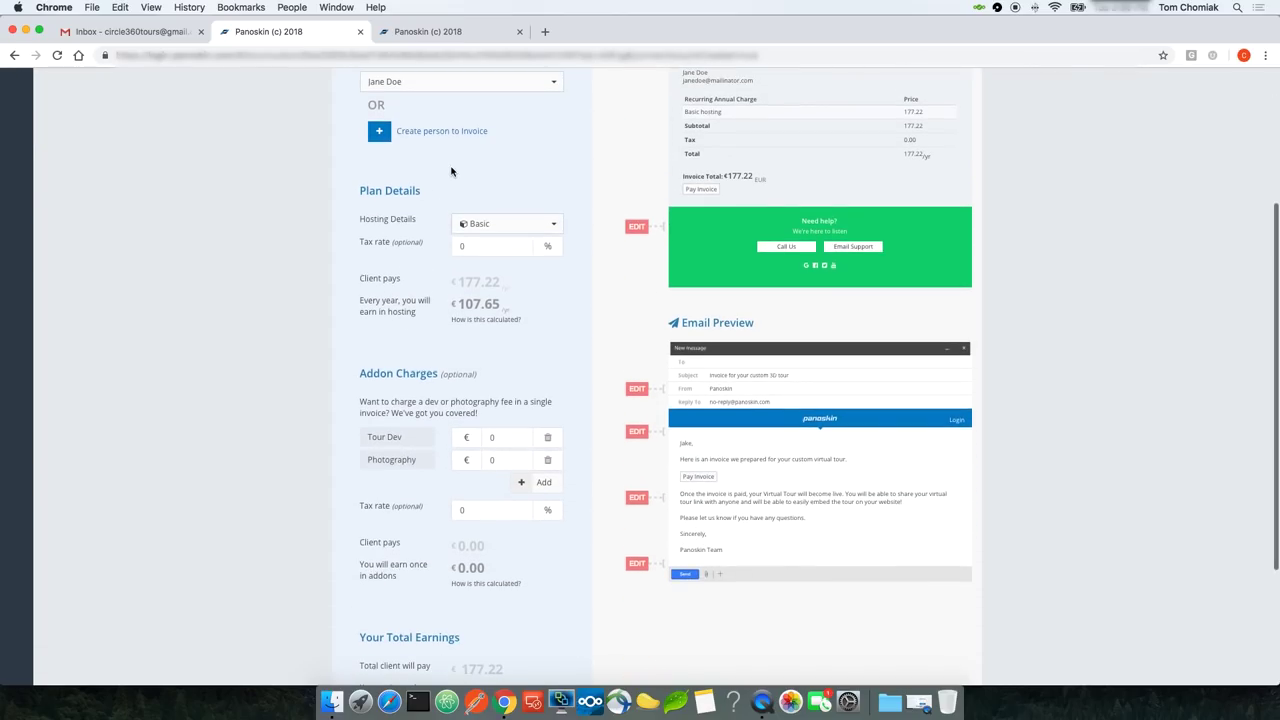
click(519, 231)
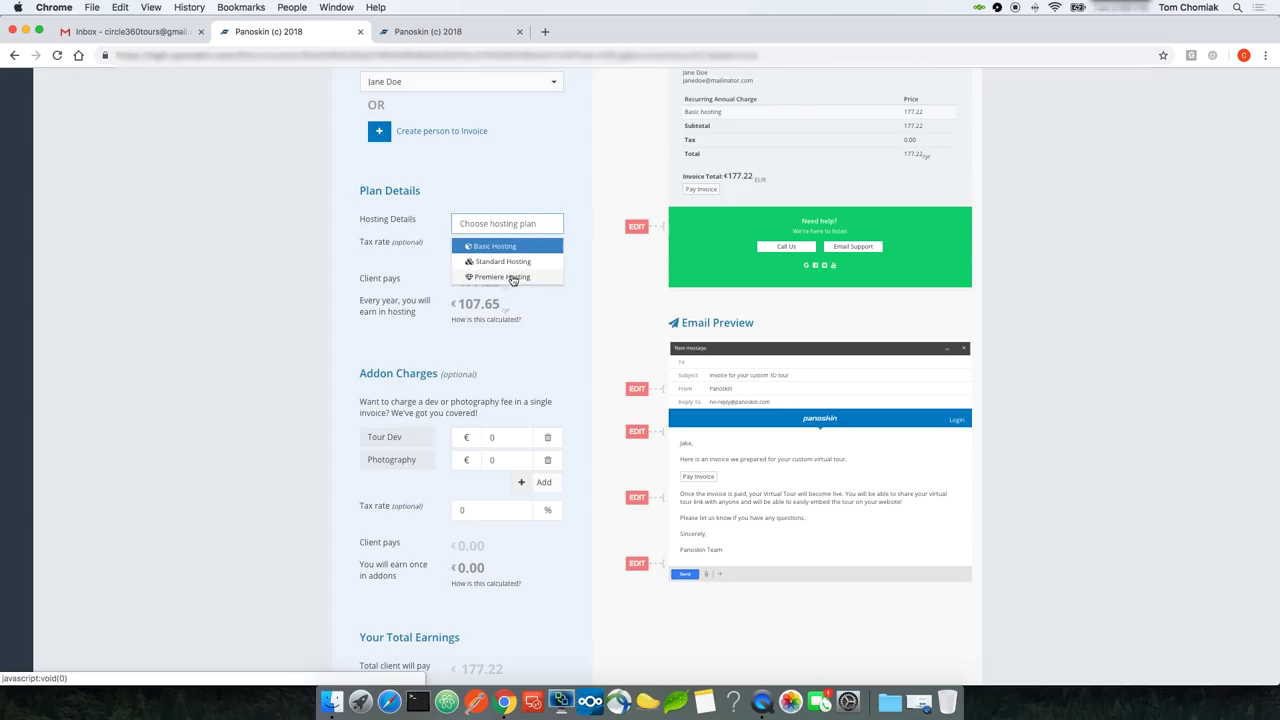
click(570, 198)
scroll(570, 198, up, 1)
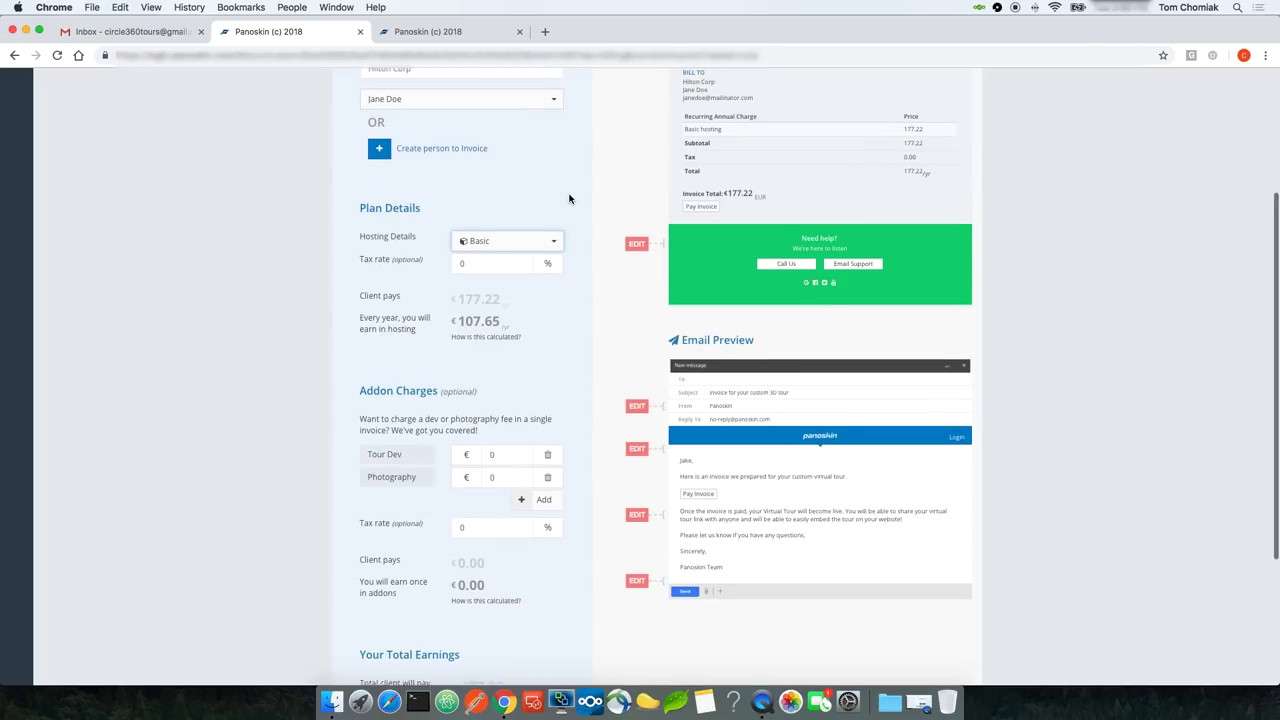
double_click(479, 273)
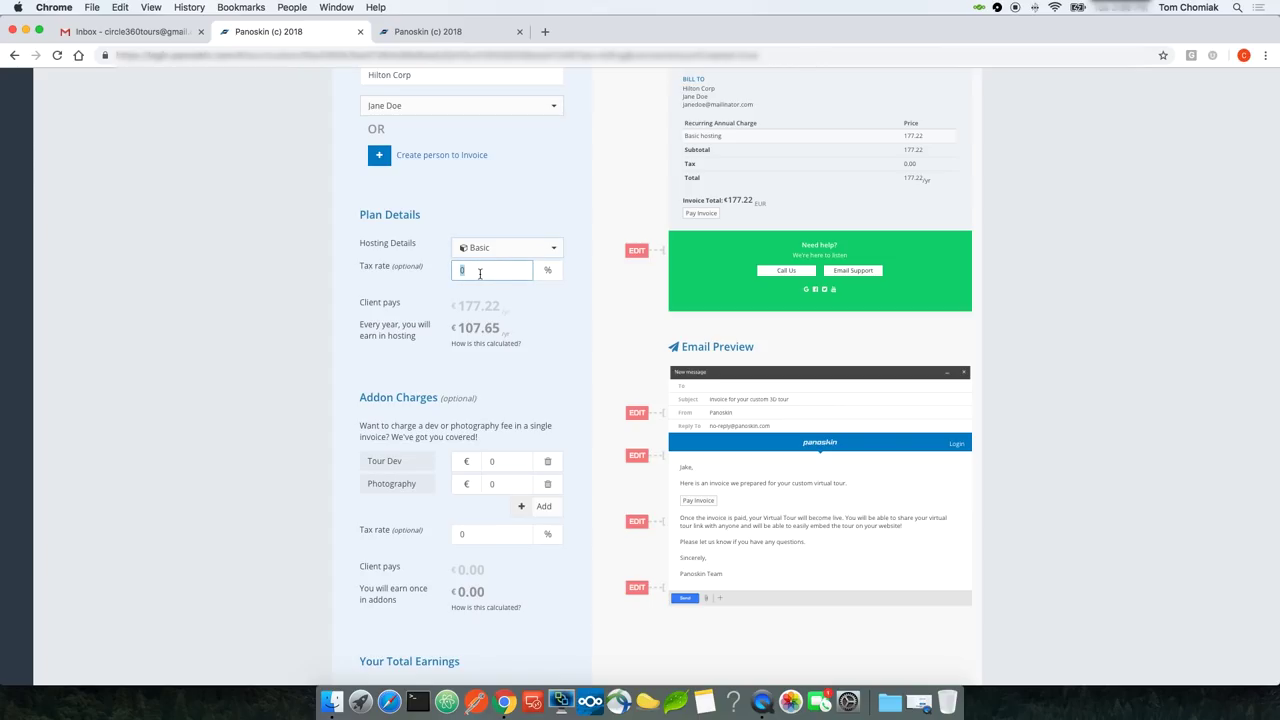
text(15)
click(550, 312)
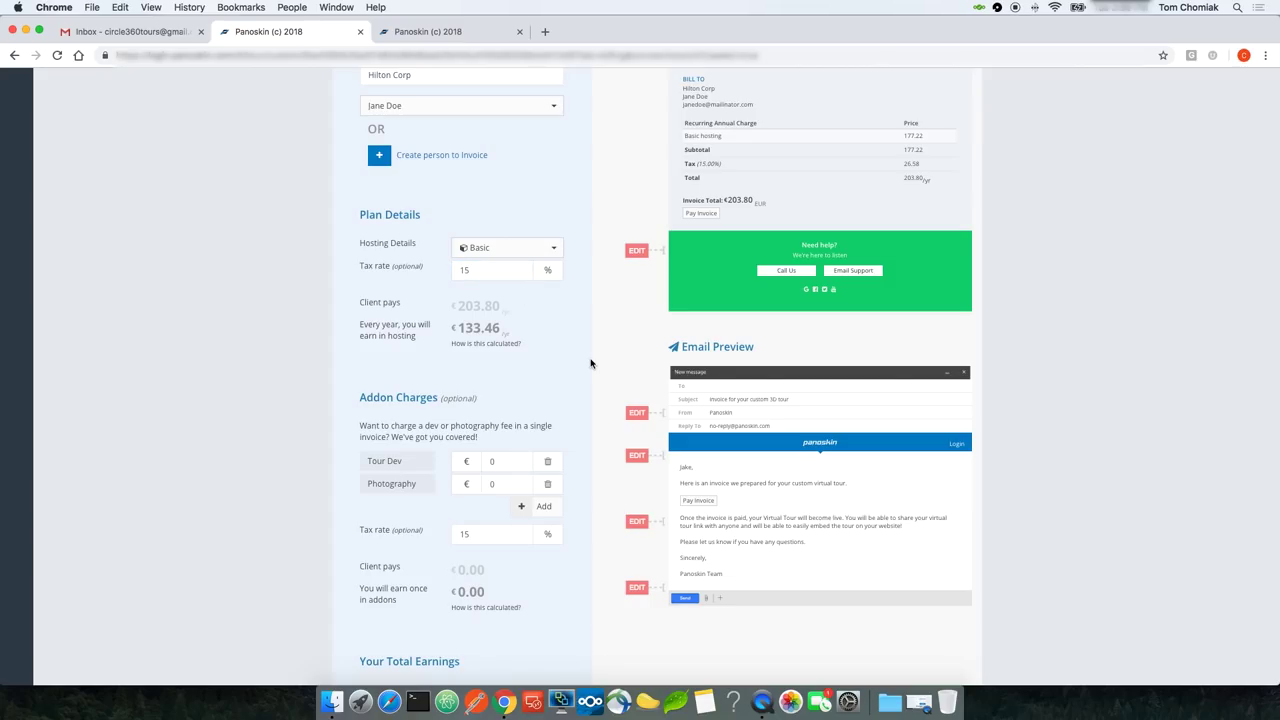
scroll(510, 320, down, 1)
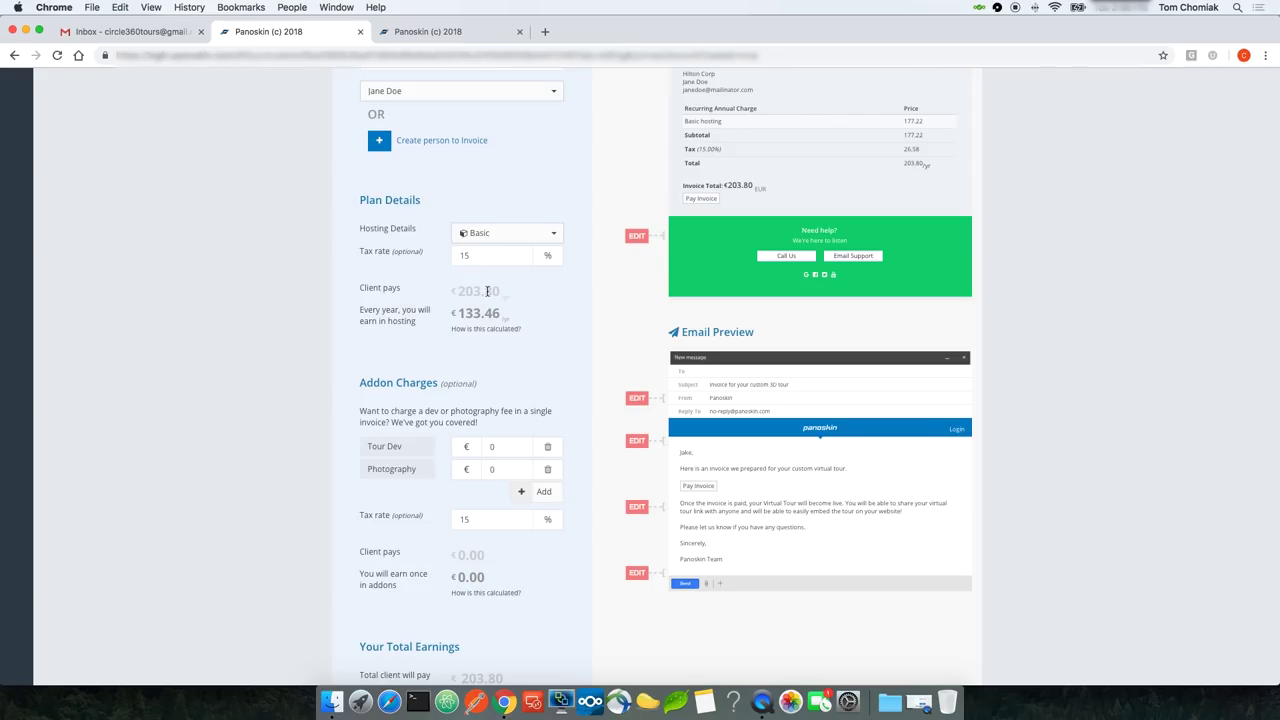
double_click(480, 291)
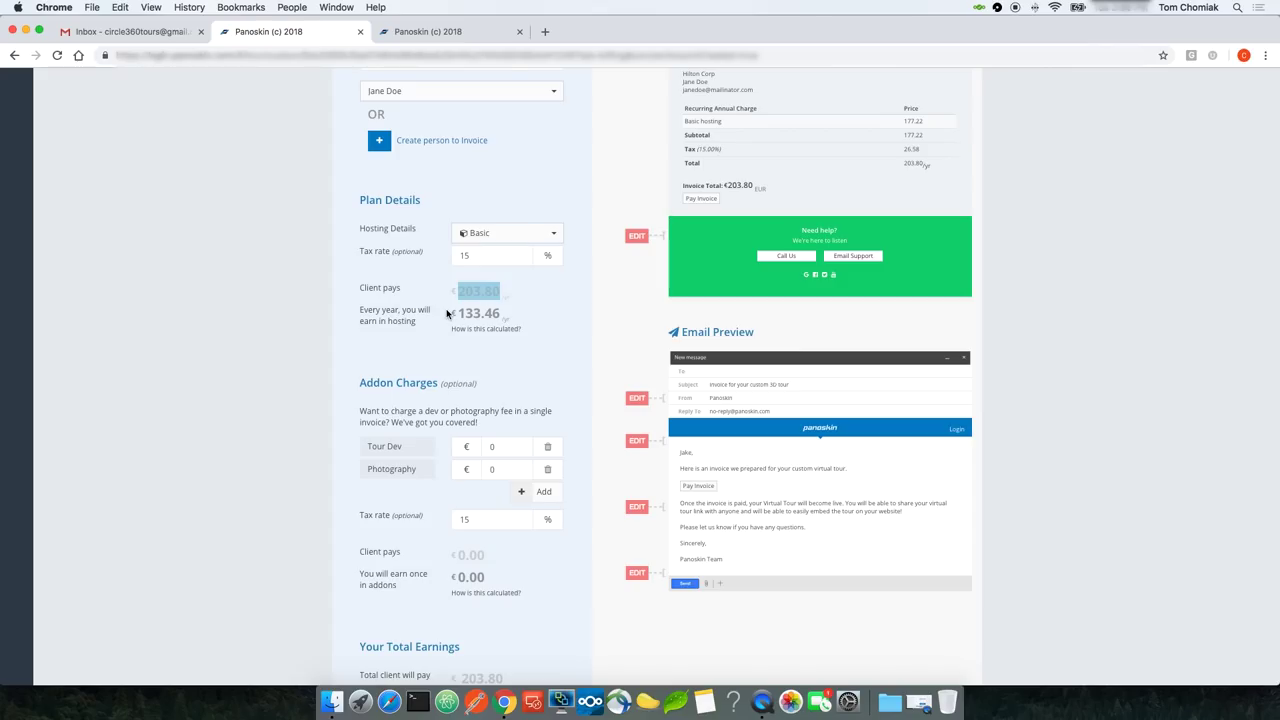
click(465, 313)
mouse_move(498, 334)
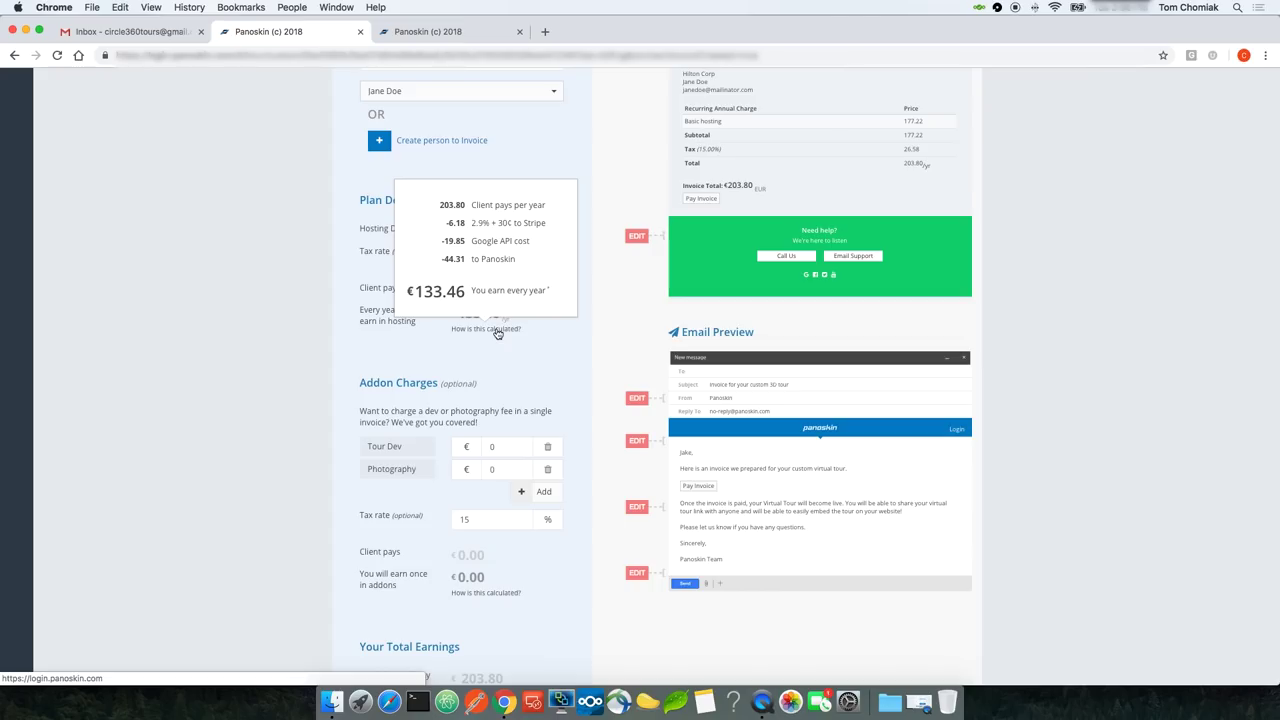
scroll(621, 302, up, 3)
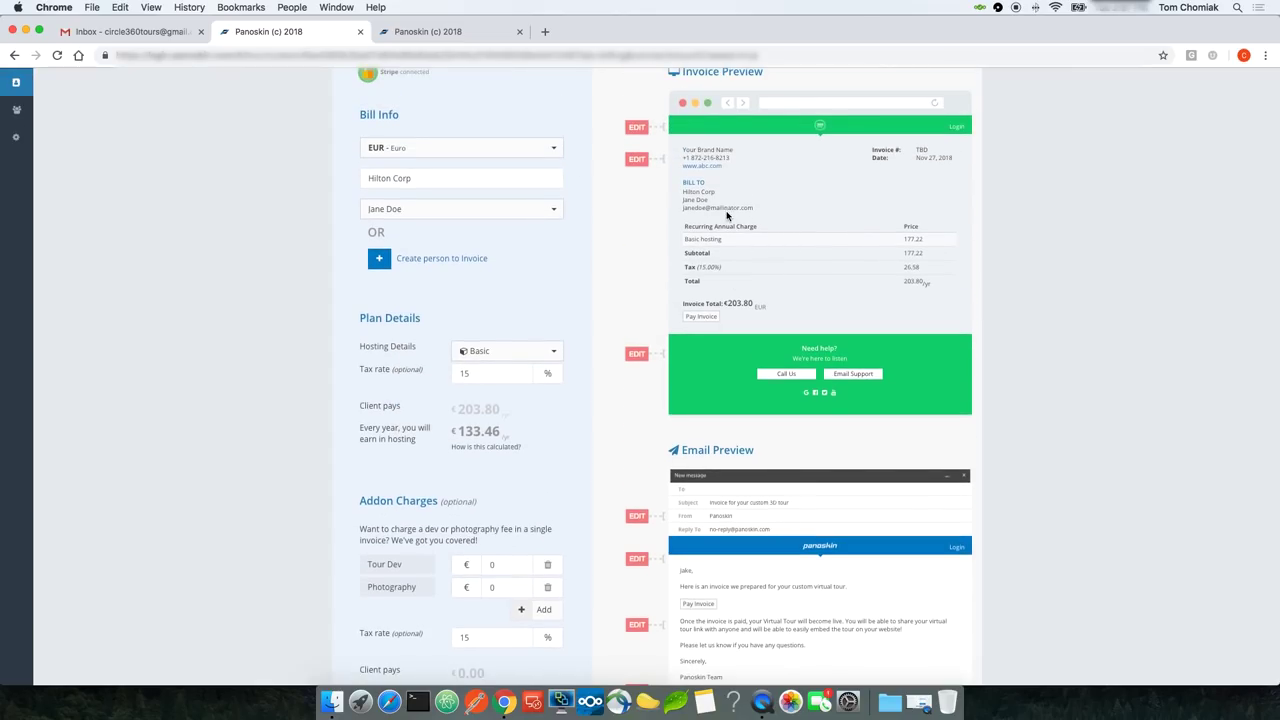
scroll(758, 240, up, 1)
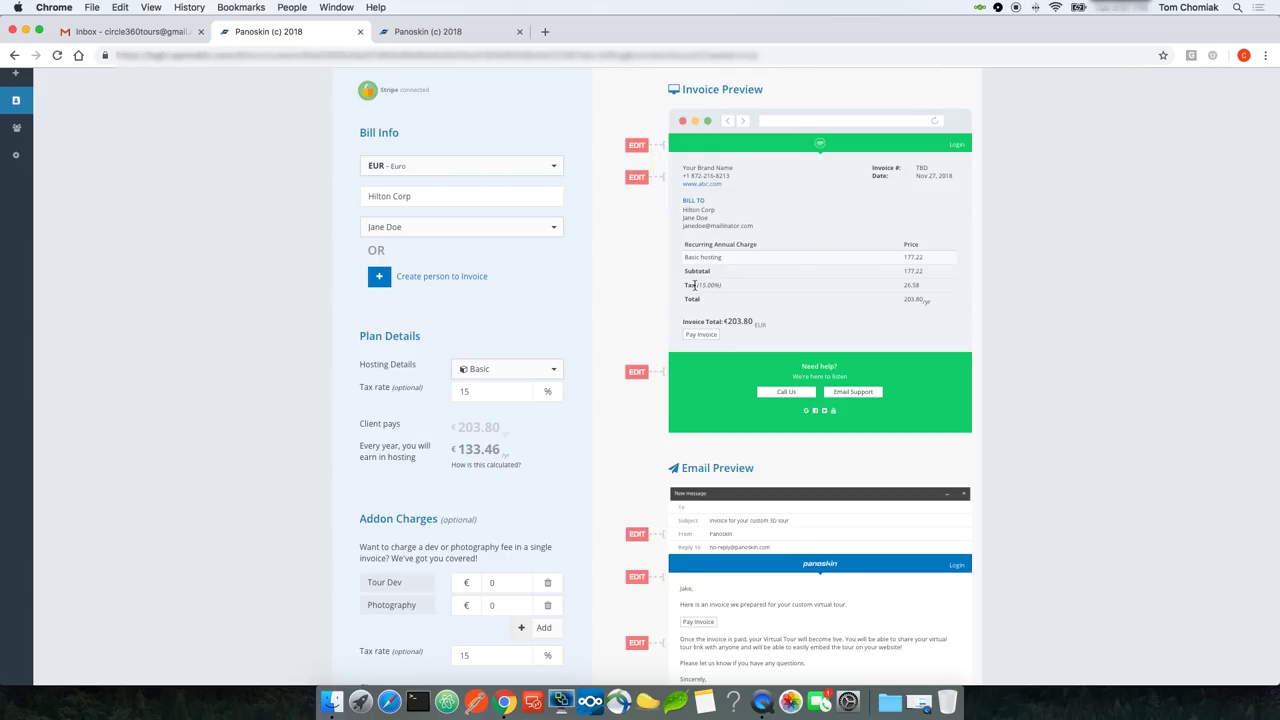
triple_click(686, 285)
click(805, 296)
double_click(912, 299)
click(583, 435)
Step: Enter addon charges of €100 for Tour Dev and €300 for Photography
scroll(583, 435, down, 3)
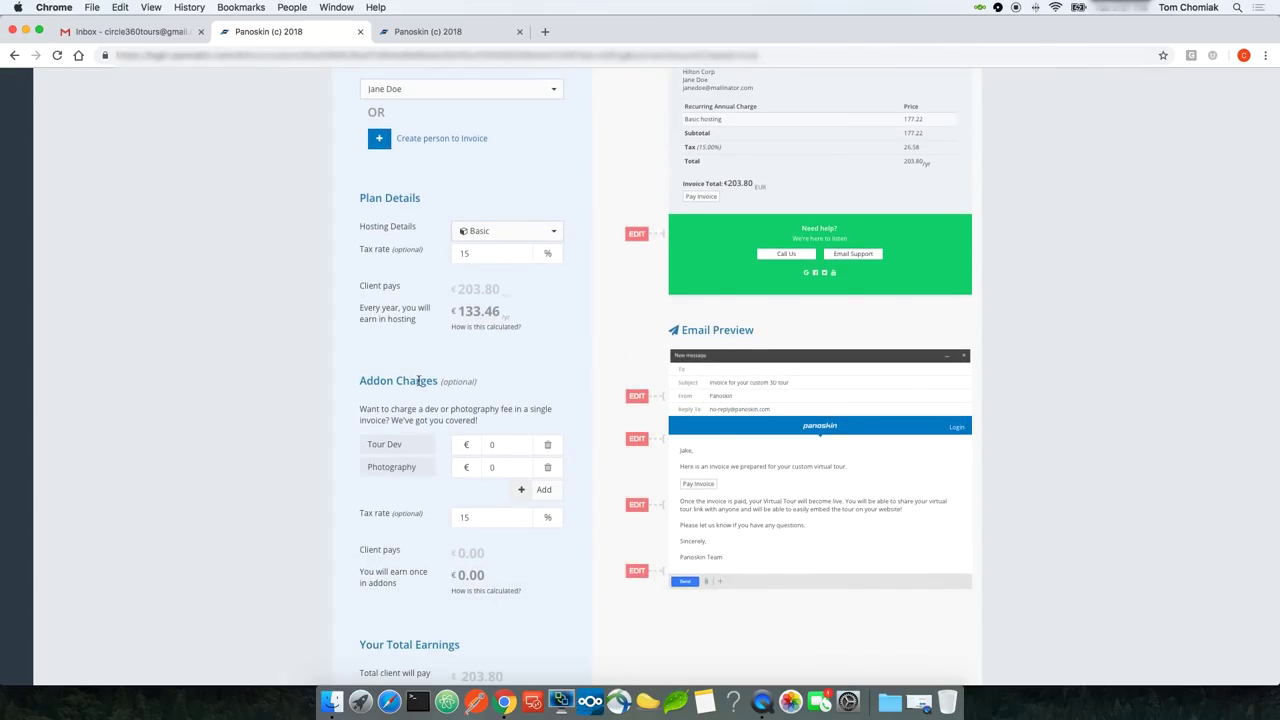
scroll(464, 430, down, 1)
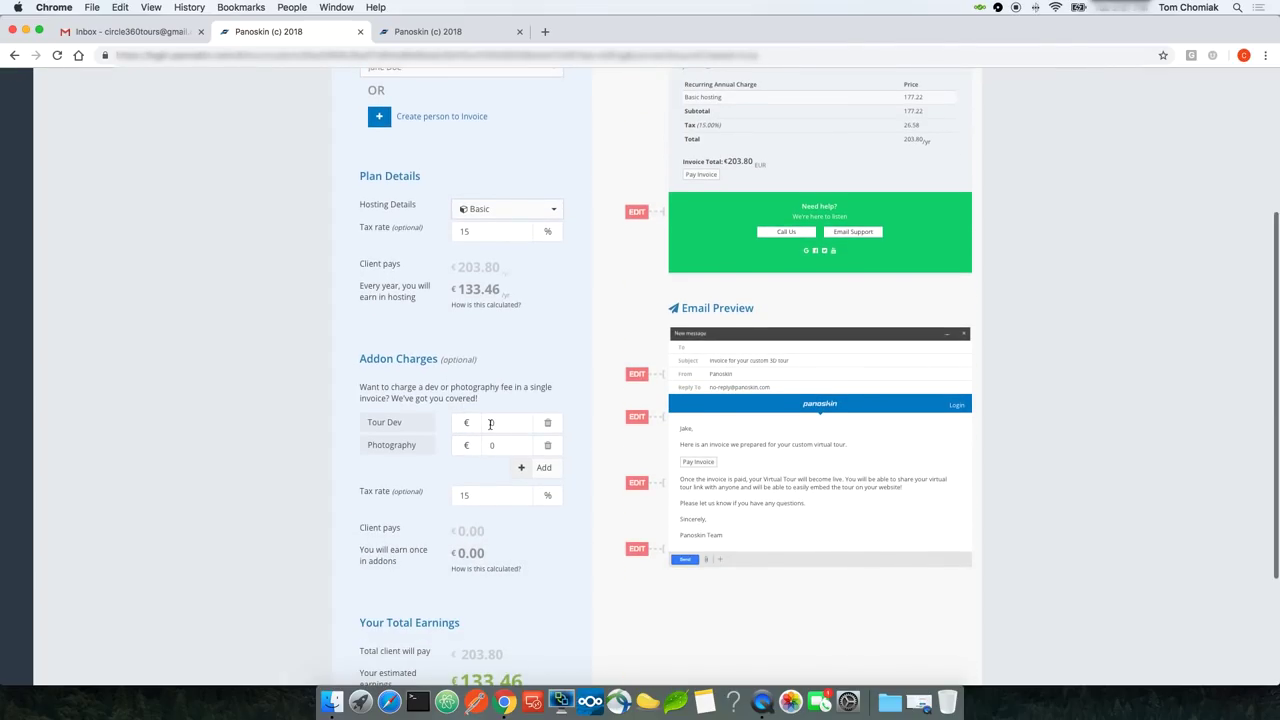
click(490, 423)
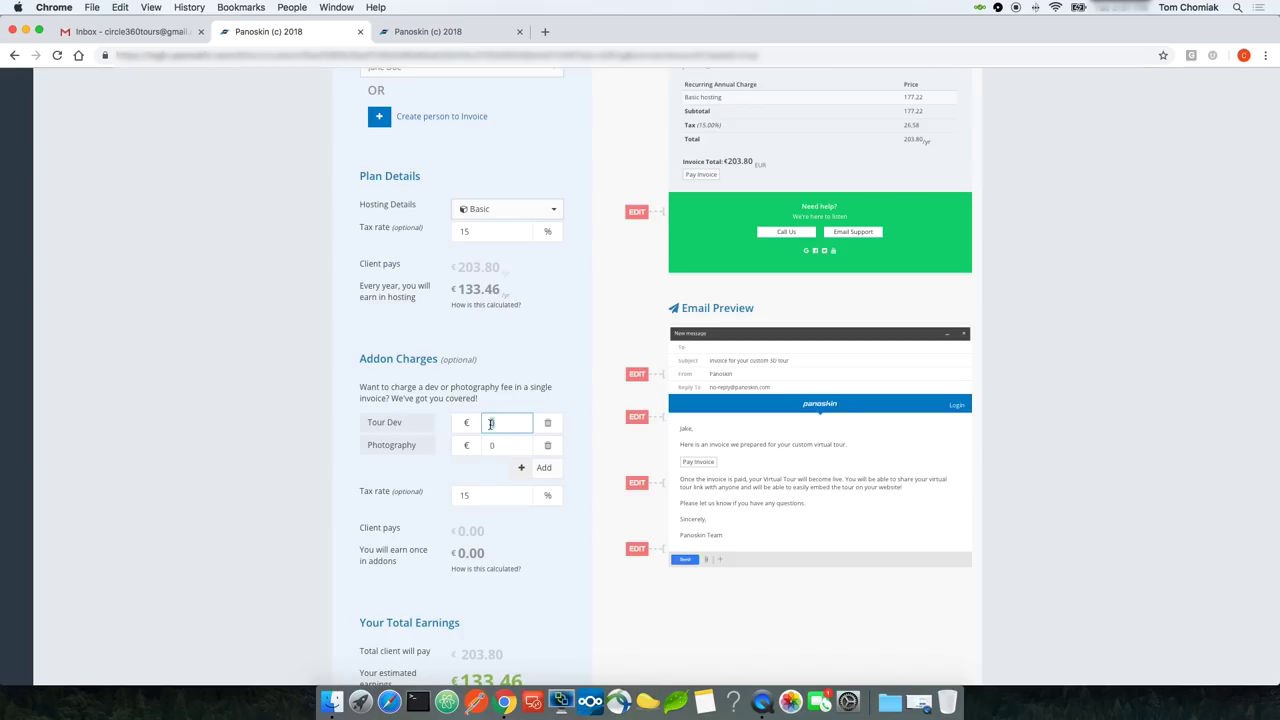
text(100)
click(499, 445)
text(300)
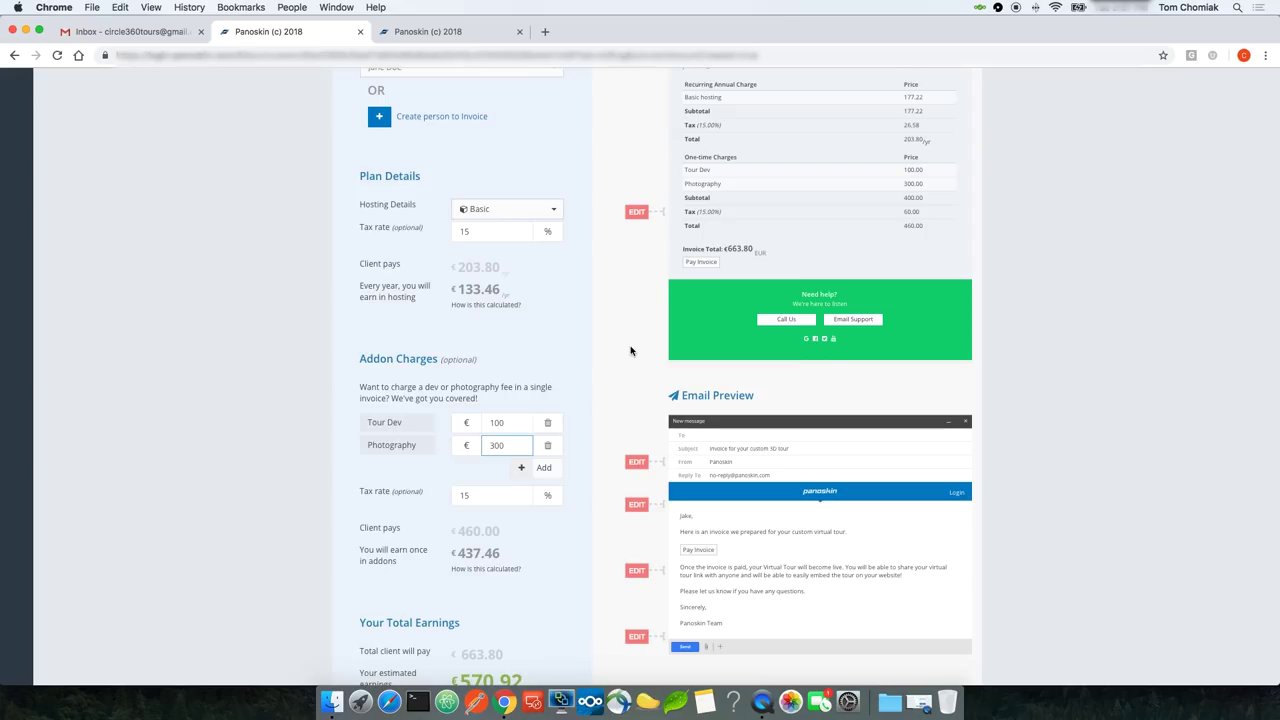
scroll(630, 350, up, 4)
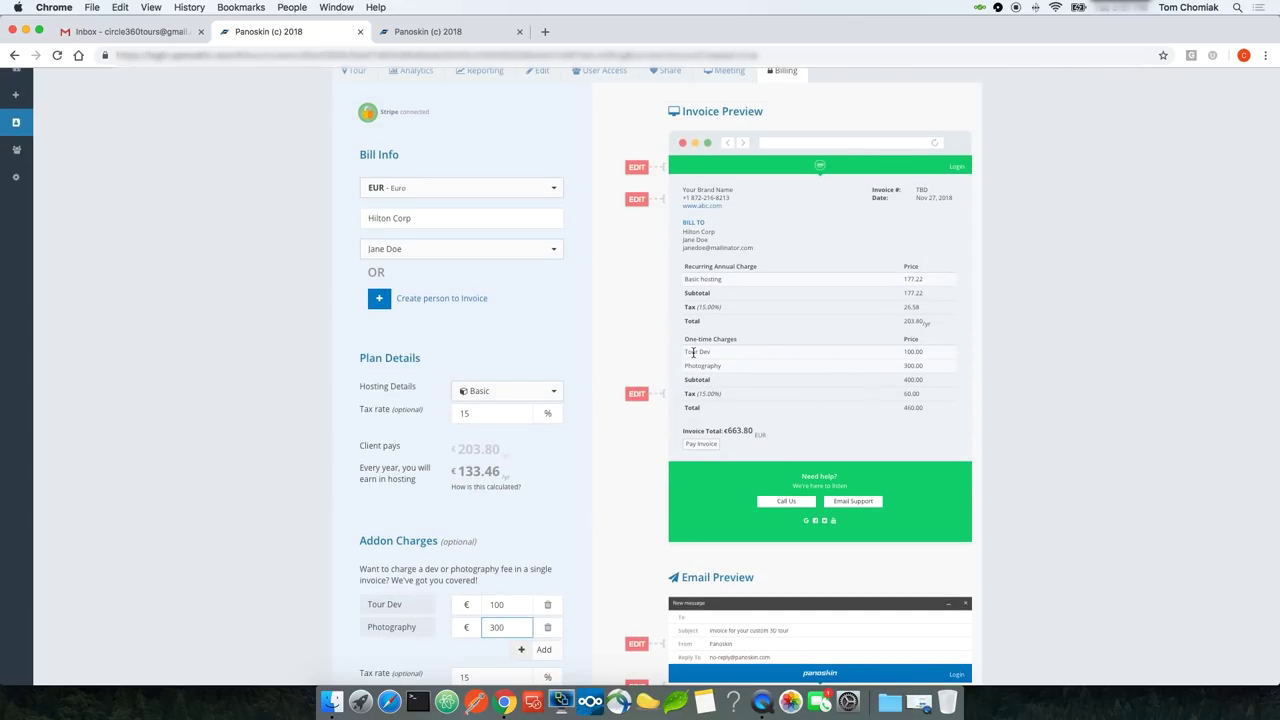
click(911, 369)
double_click(911, 369)
scroll(862, 392, down, 3)
scroll(862, 392, down, 1)
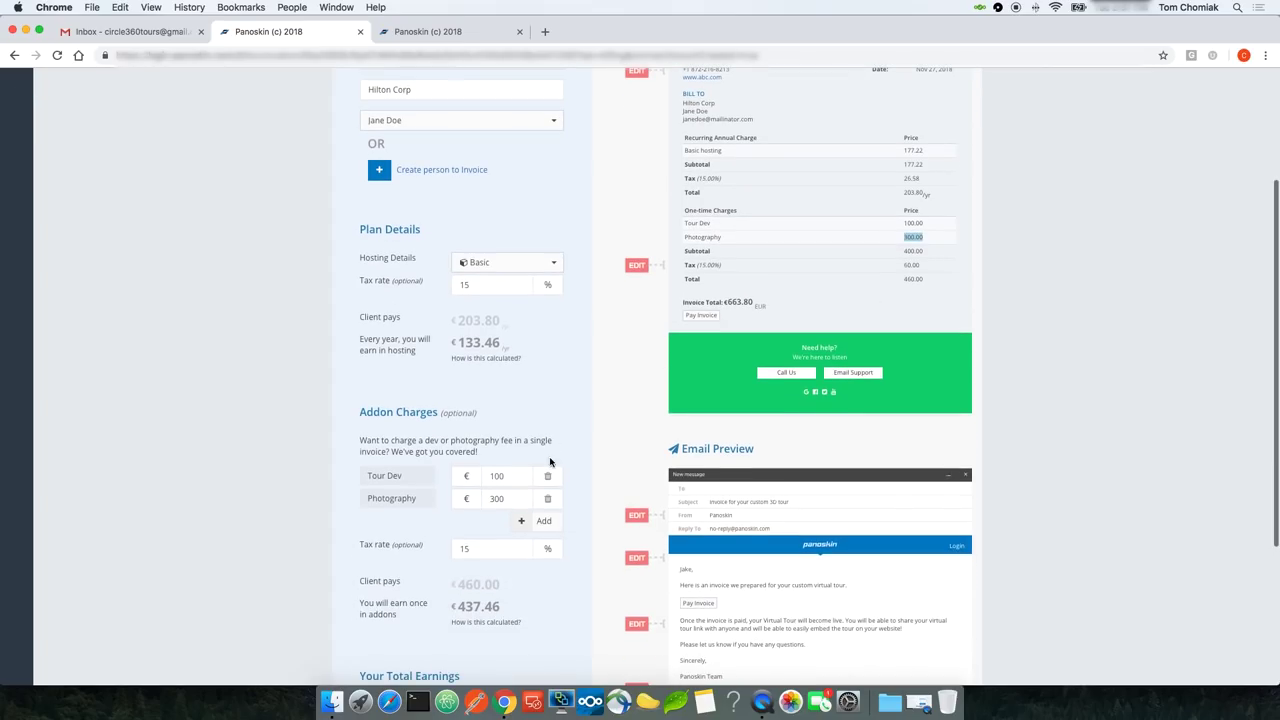
click(541, 523)
triple_click(425, 516)
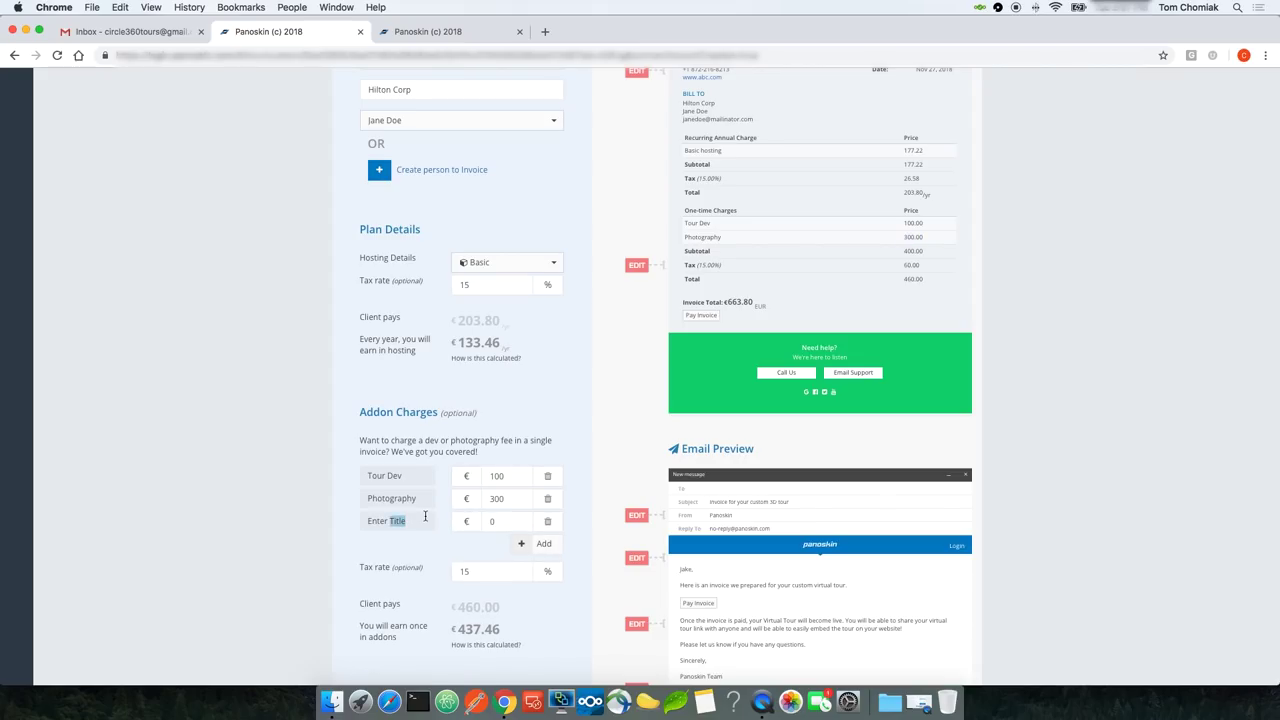
text(Drone)
click(509, 522)
key(BackSpace)
text(300)
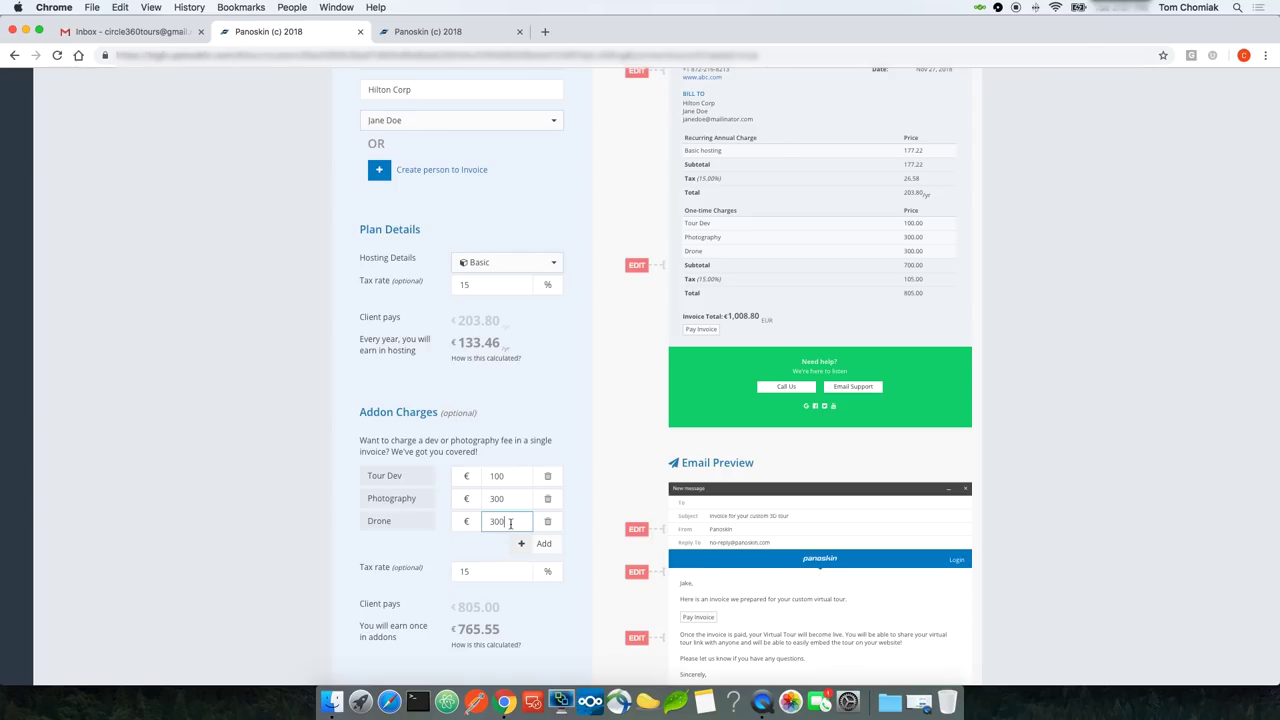
click(585, 543)
scroll(585, 543, down, 4)
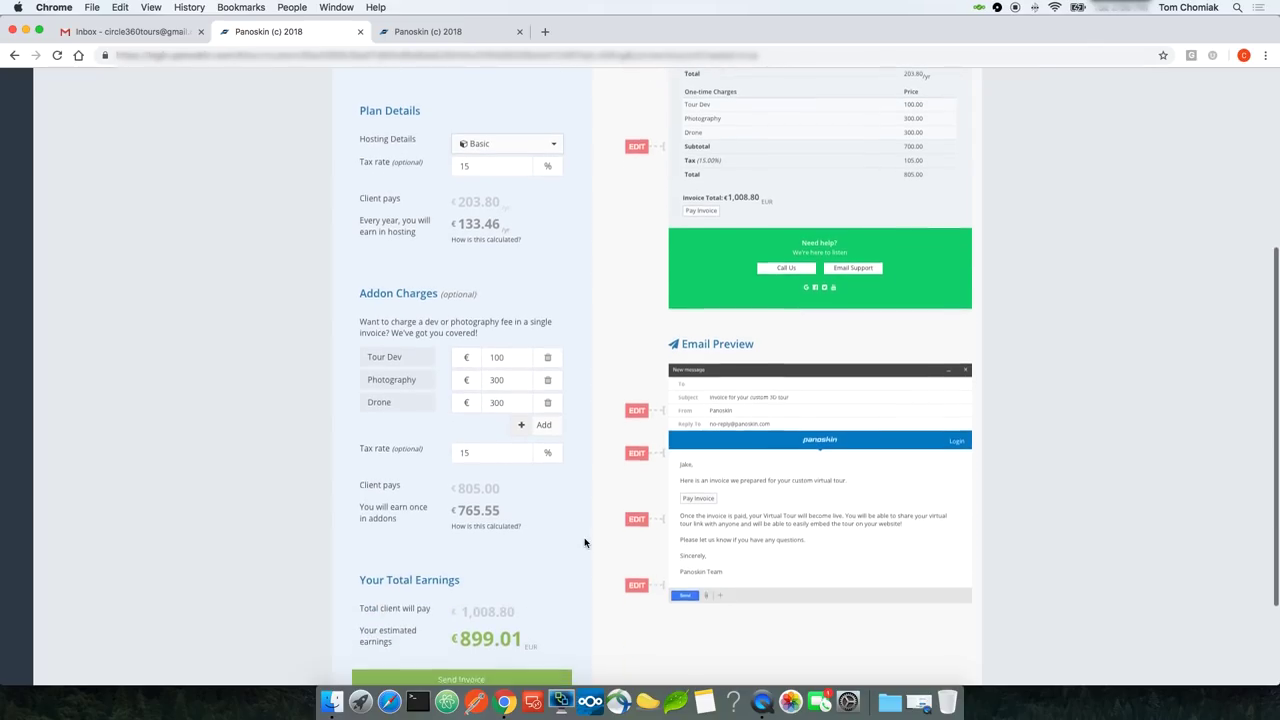
scroll(585, 543, up, 2)
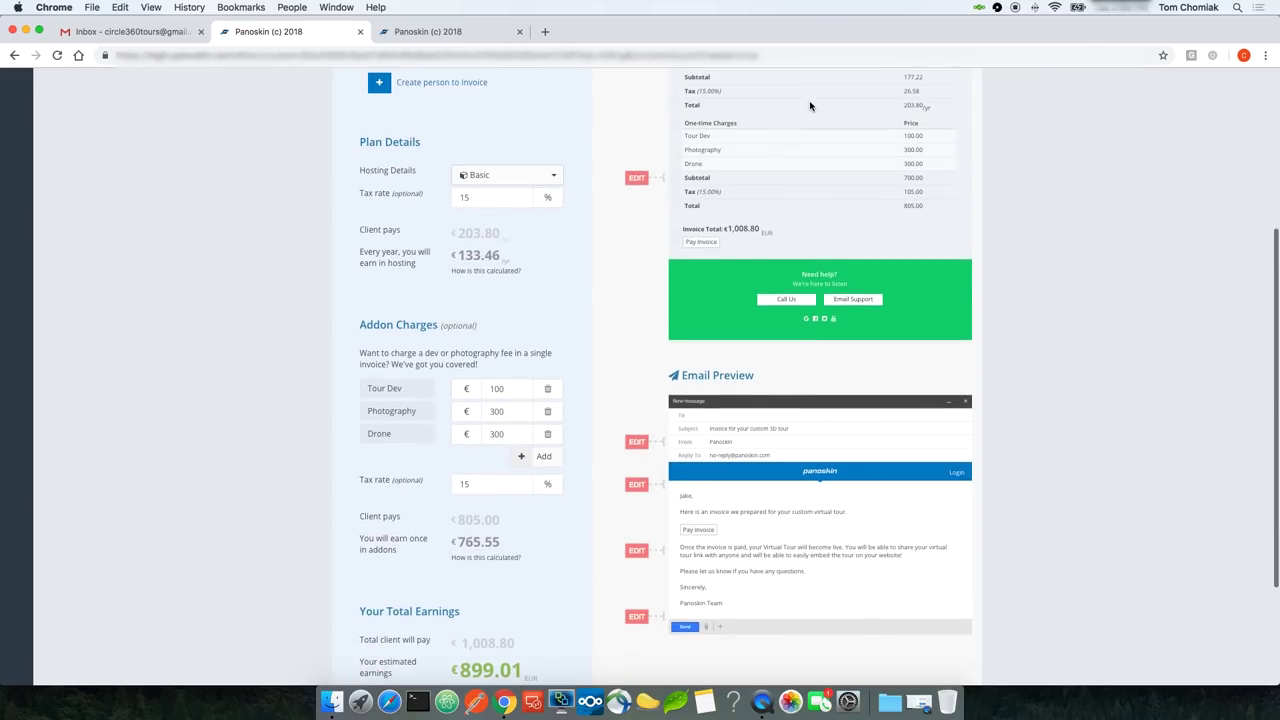
double_click(694, 163)
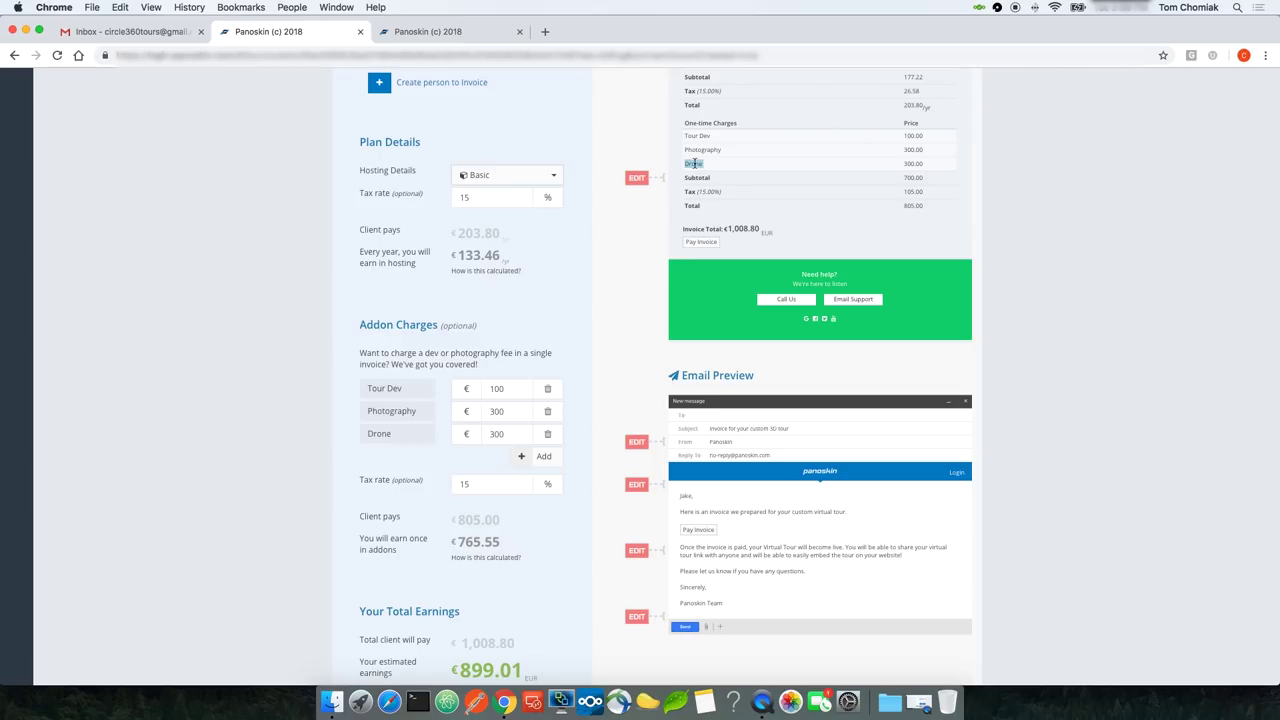
click(588, 367)
scroll(590, 290, down, 2)
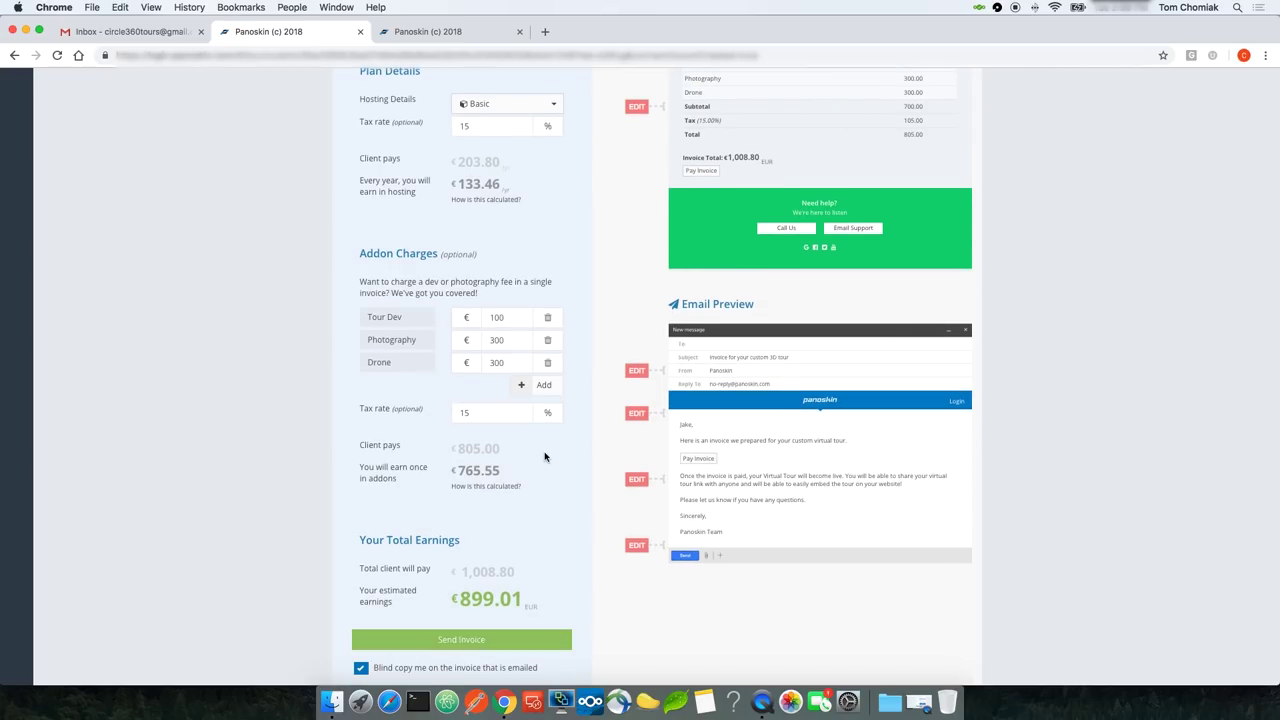
double_click(468, 448)
triple_click(468, 448)
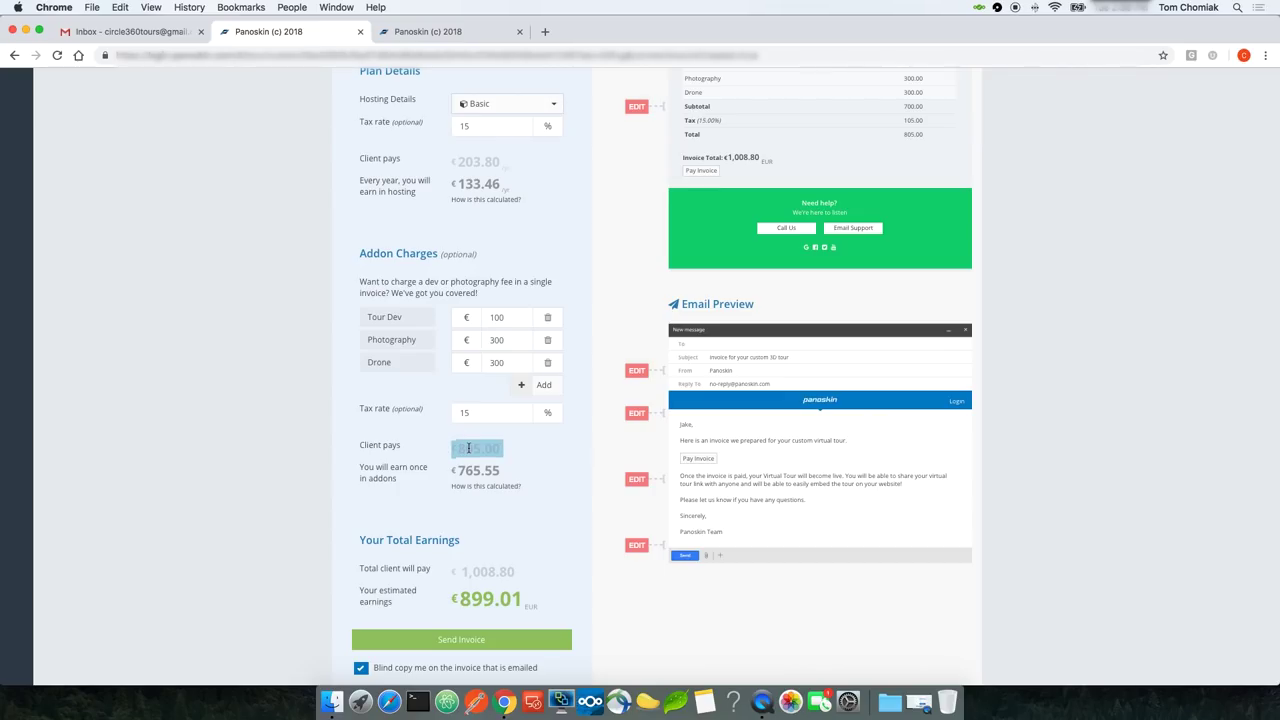
mouse_move(510, 487)
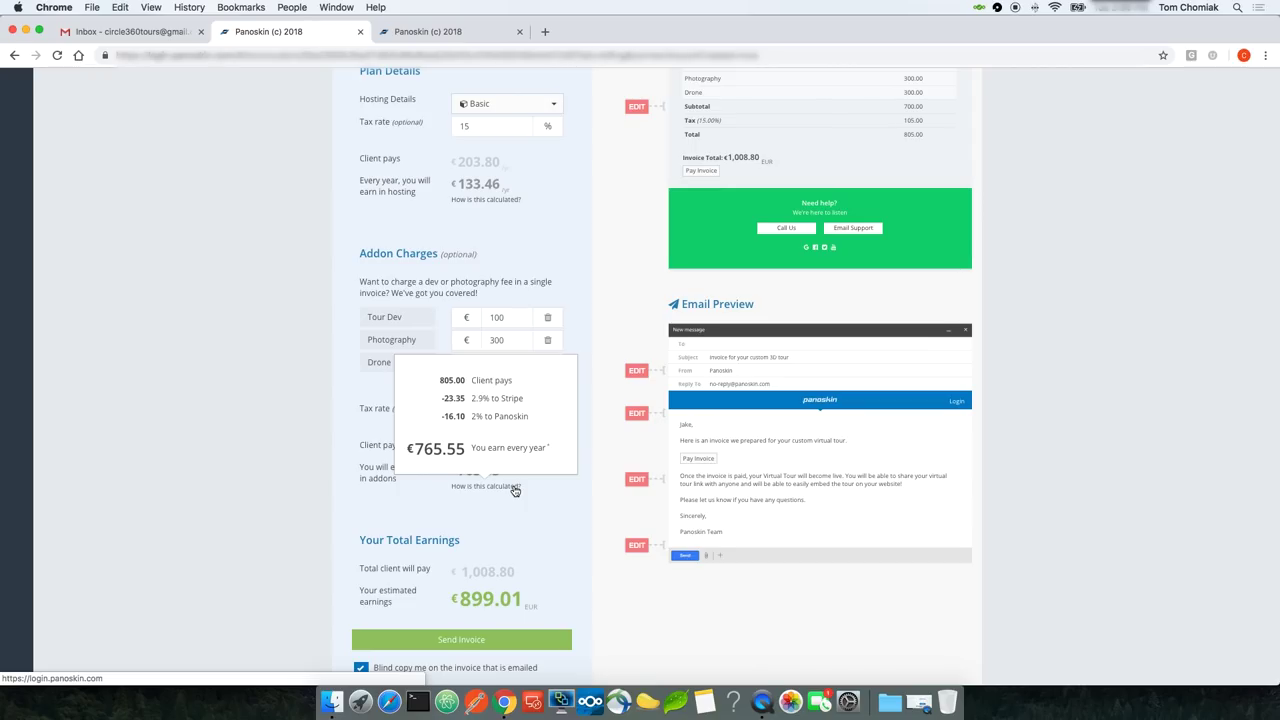
scroll(538, 528, down, 2)
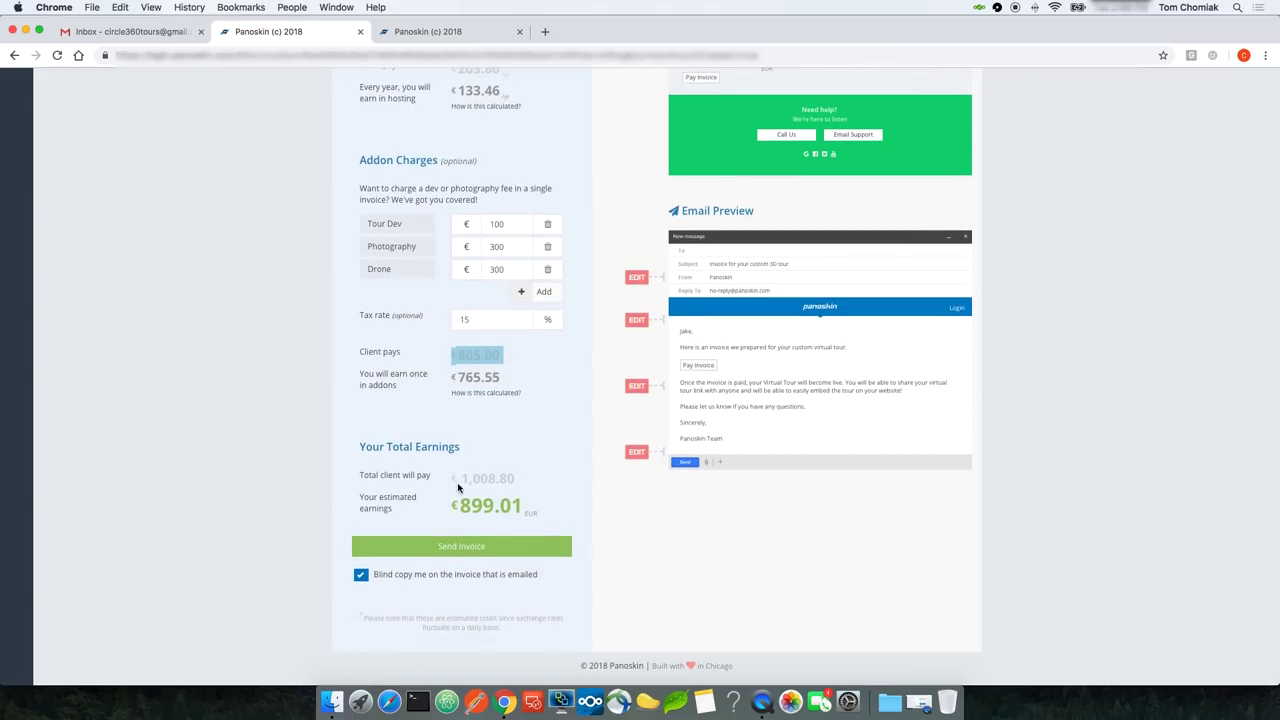
drag(461, 478, 513, 483)
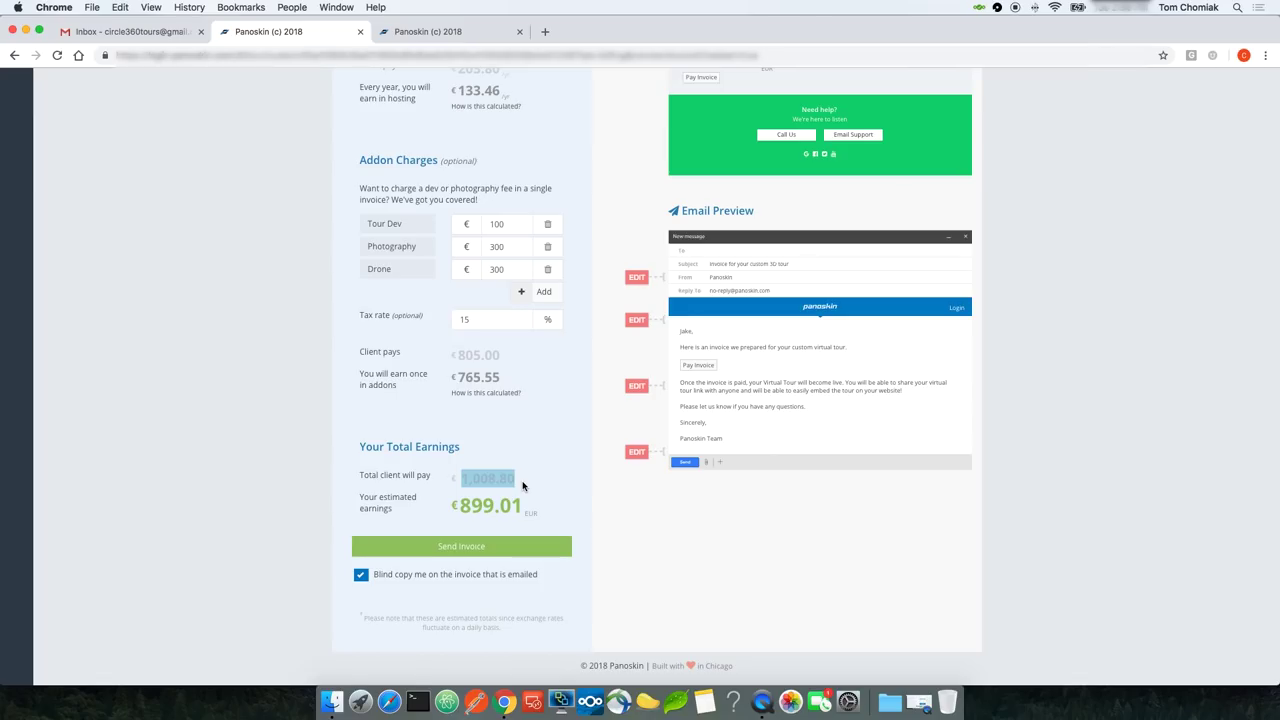
double_click(468, 503)
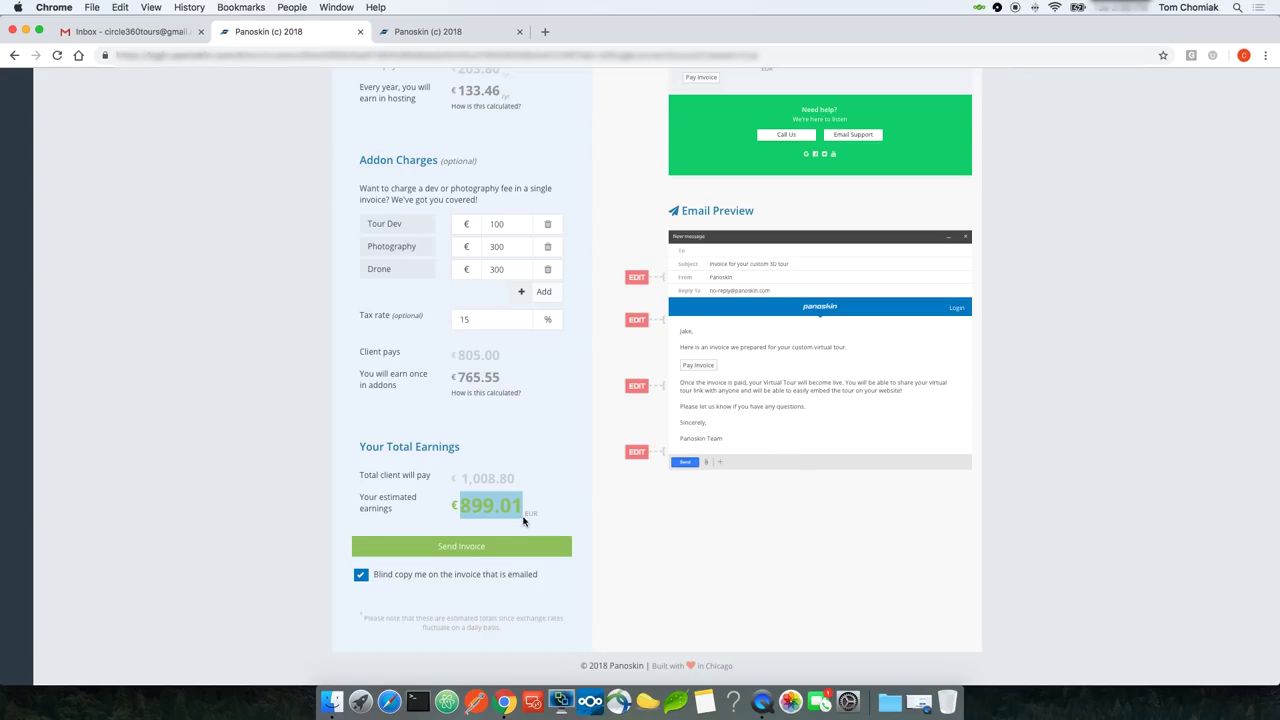
scroll(625, 585, up, 2)
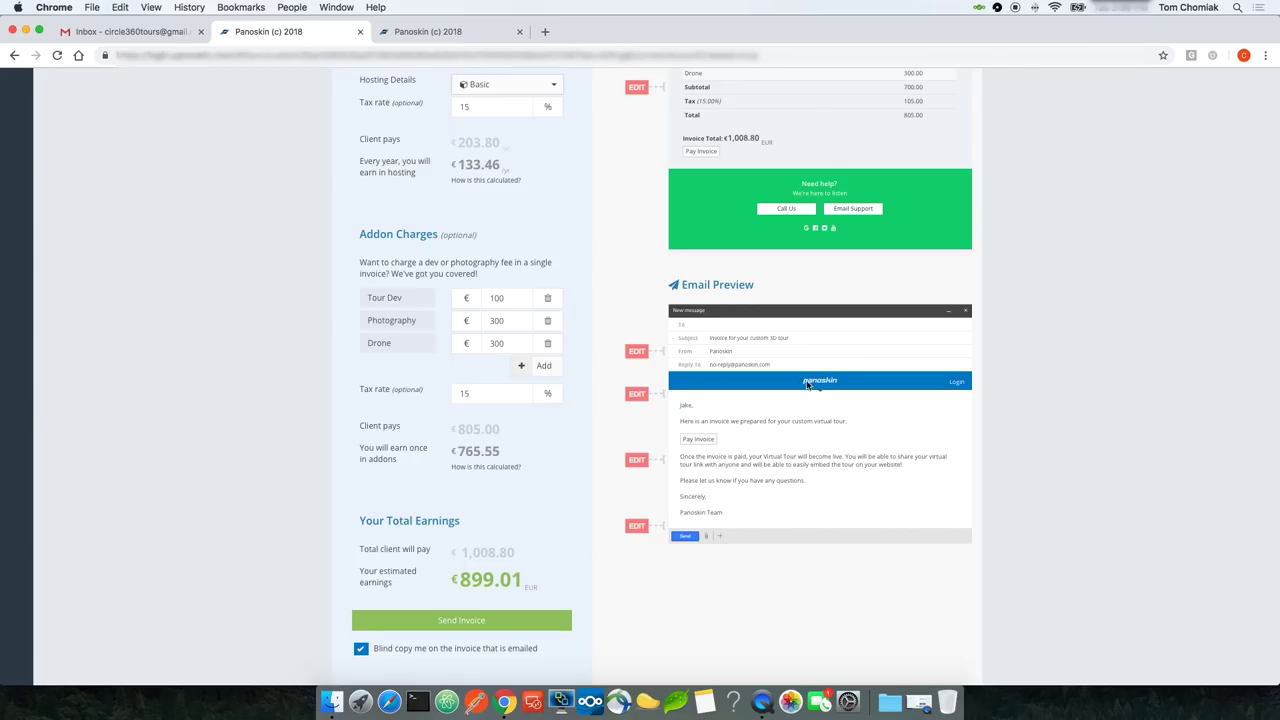
Step: Set the HTML email header background to #0ad372 and choose the inverted logo
click(637, 394)
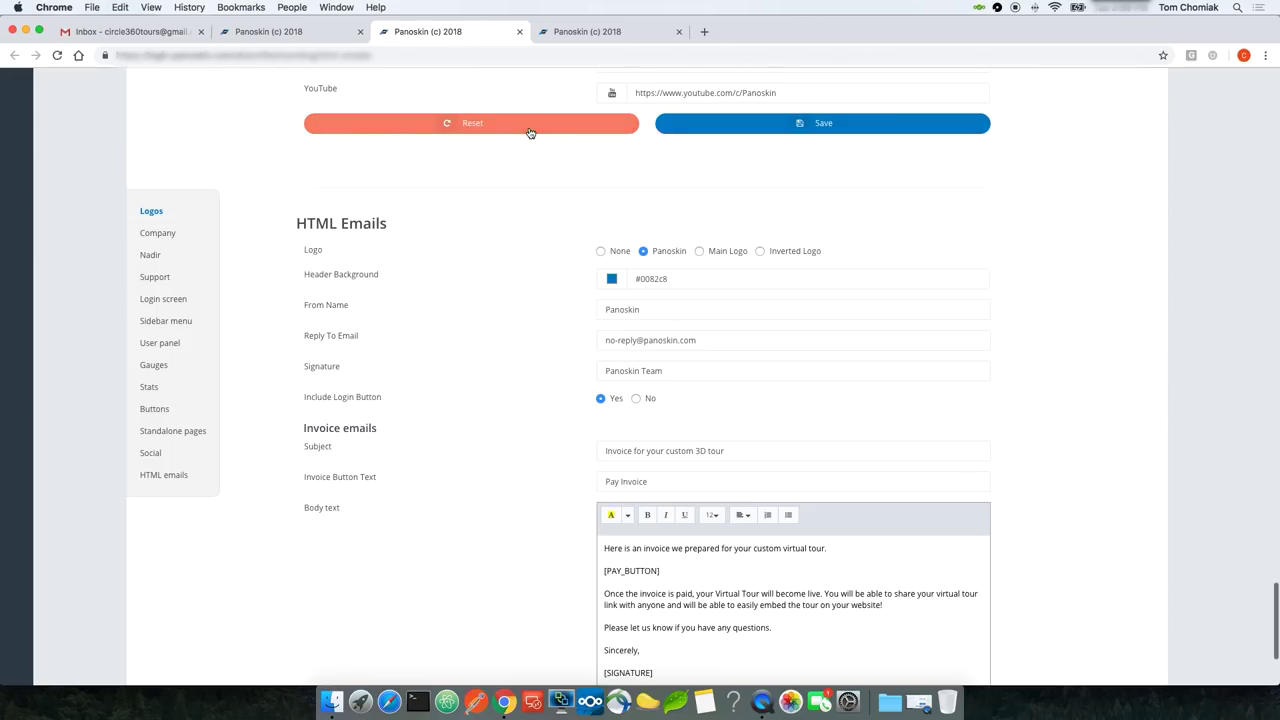
scroll(462, 340, down, 1)
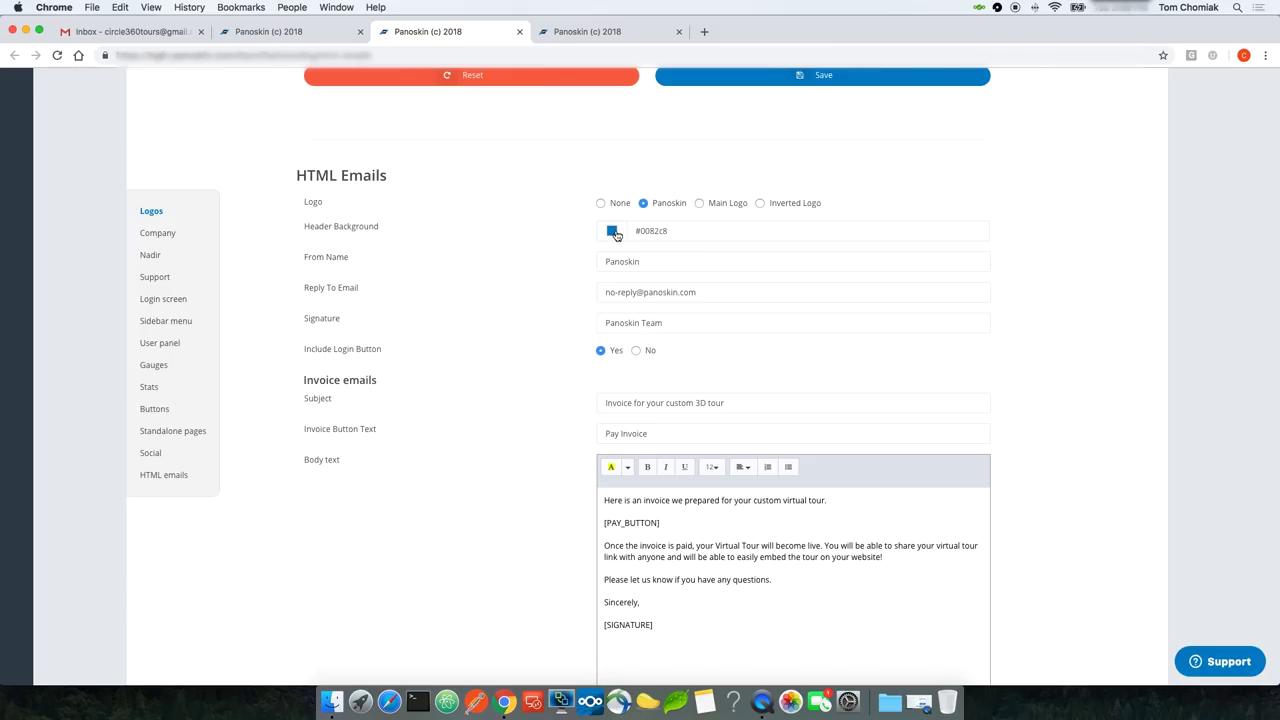
double_click(651, 230)
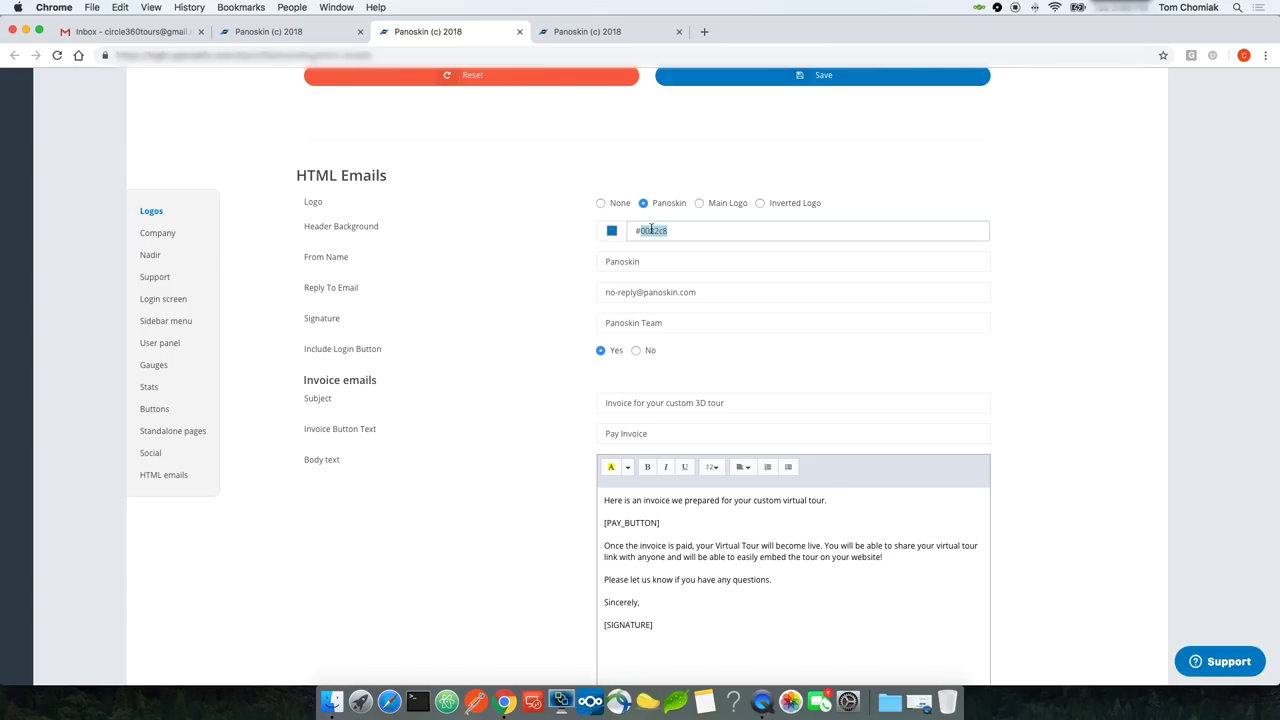
text(0ad372)
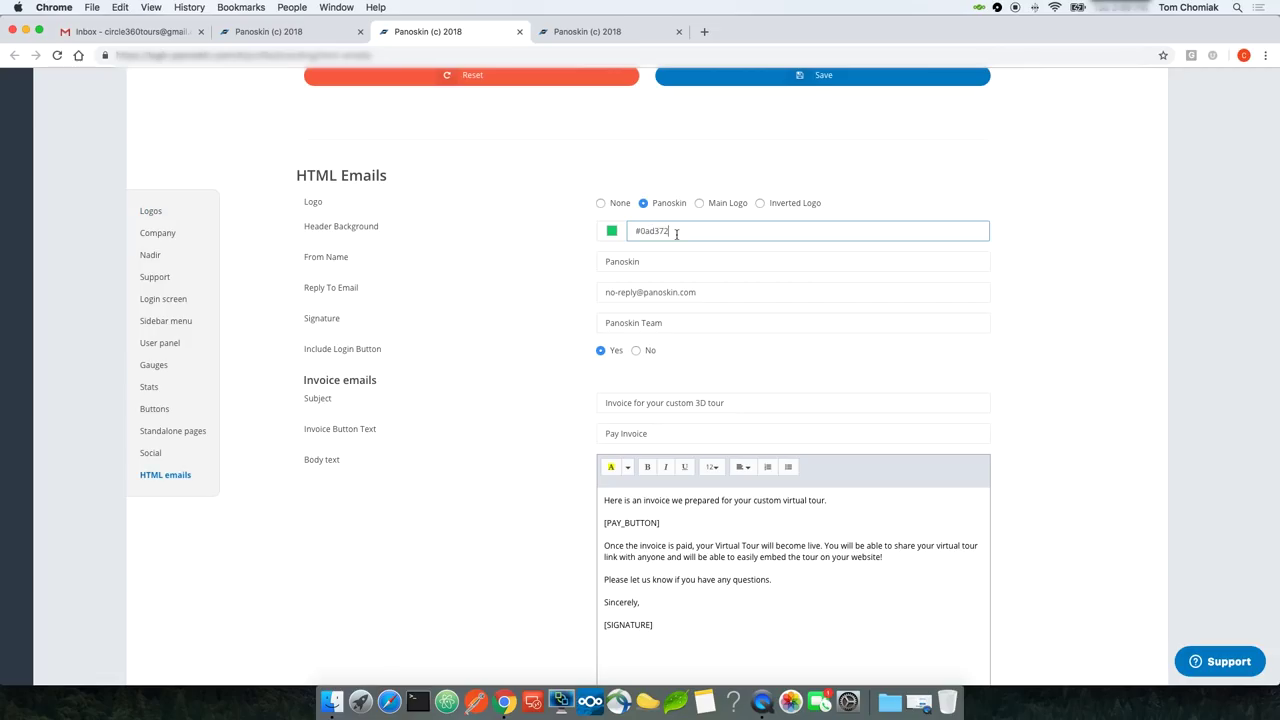
click(761, 205)
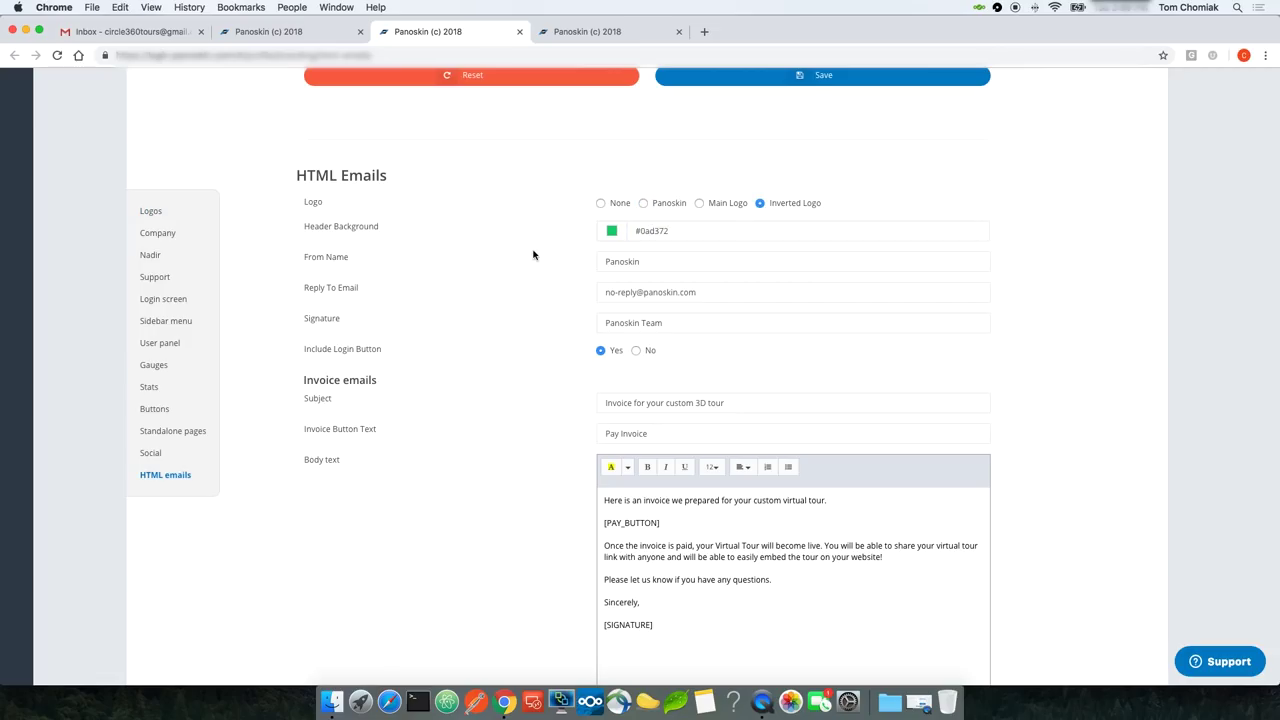
scroll(533, 255, down, 2)
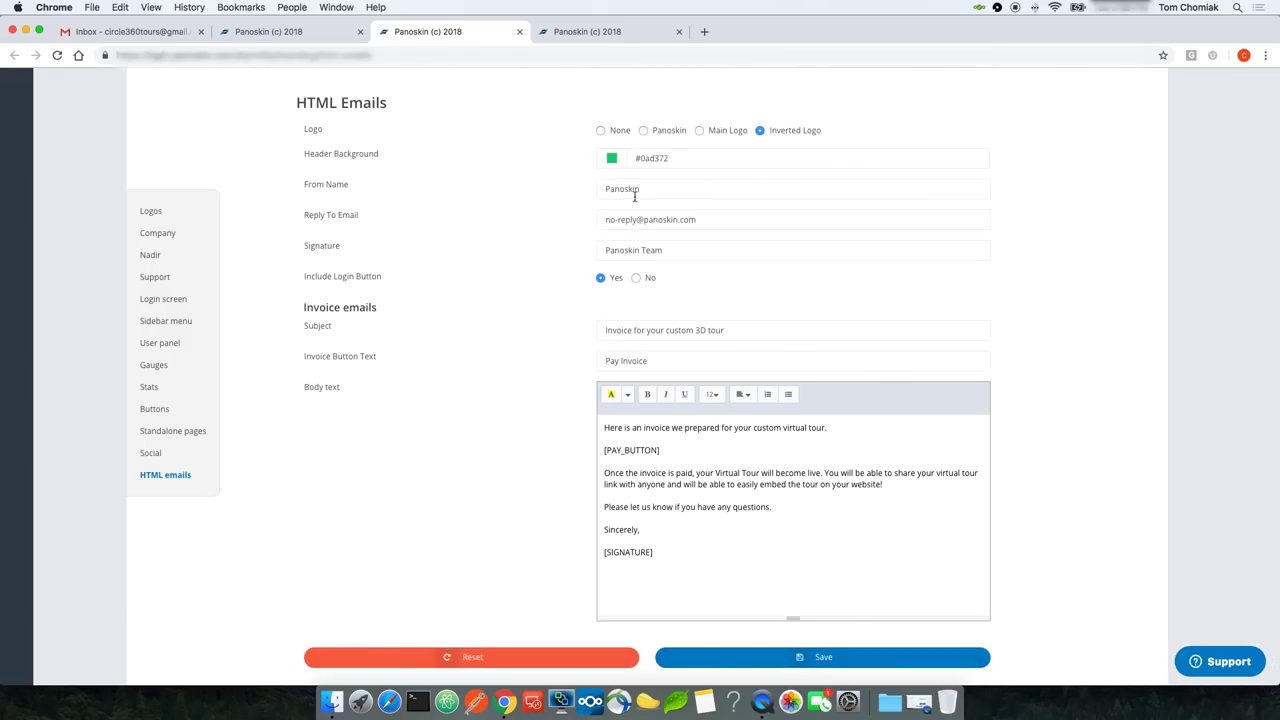
Step: Set From Name 'Circle 360', the company reply-to e-mail, and signature 'Circle 360 Team'
double_click(640, 189)
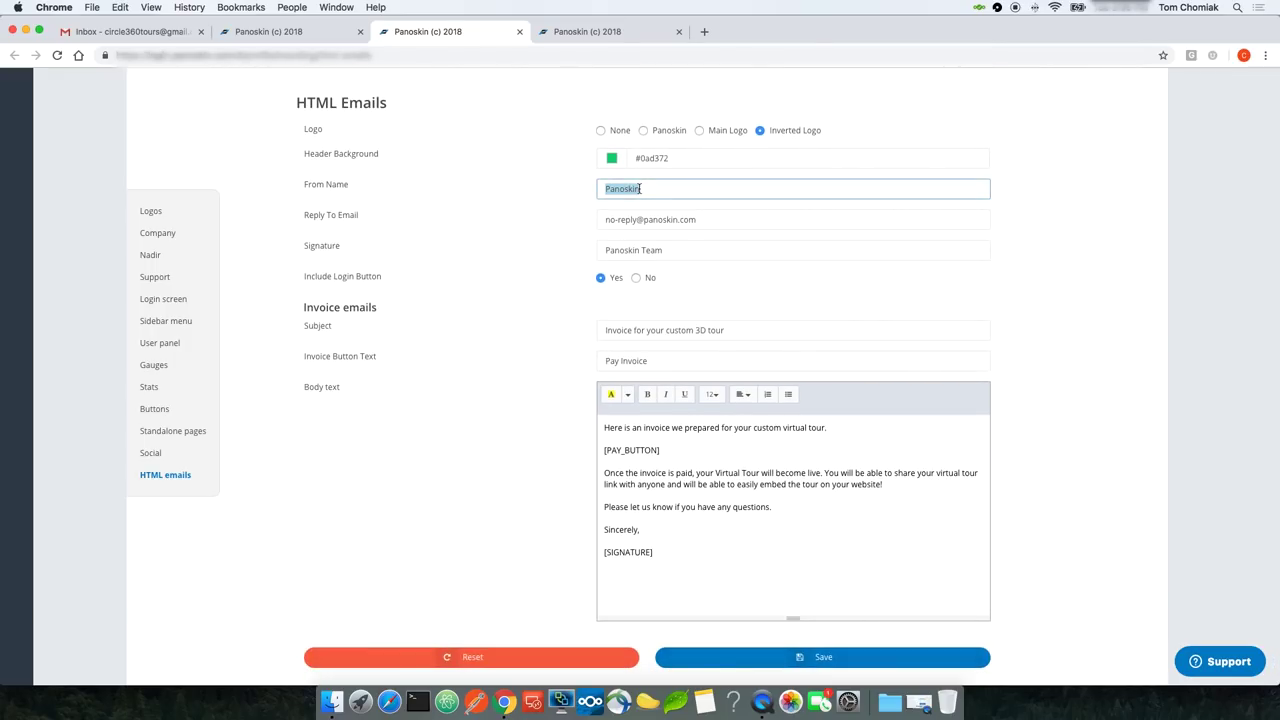
text(Circle 360)
triple_click(638, 219)
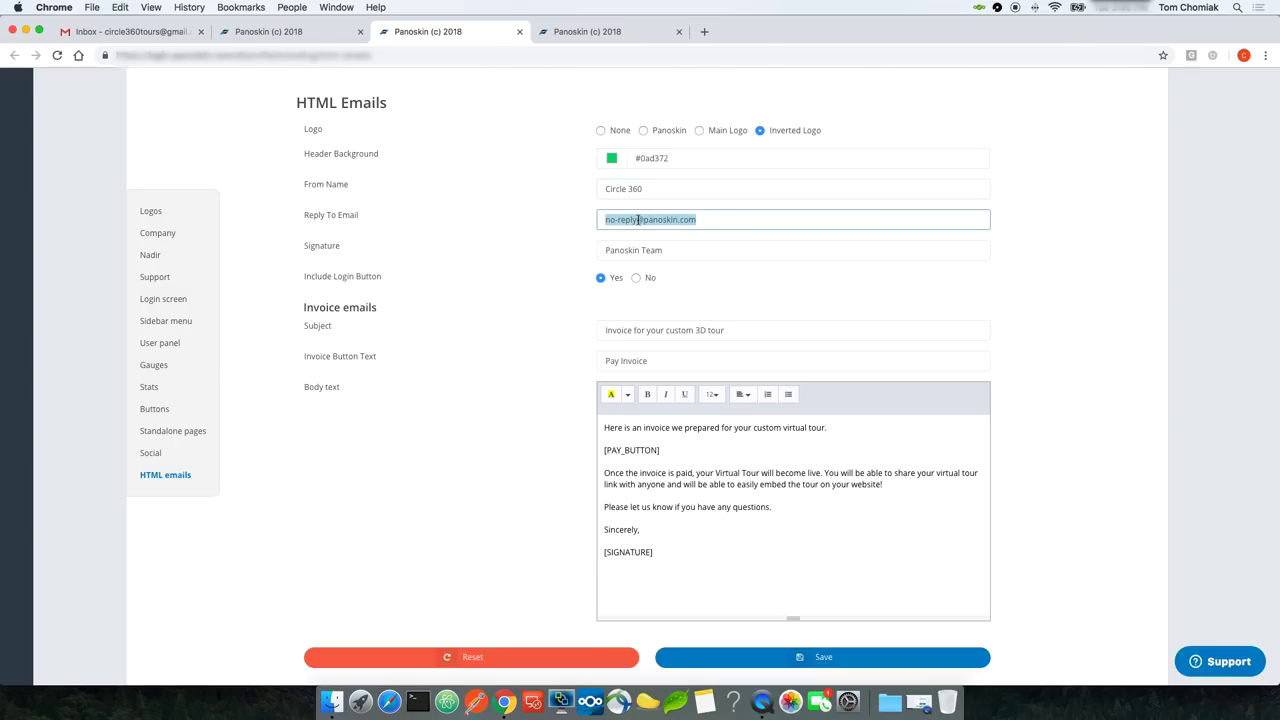
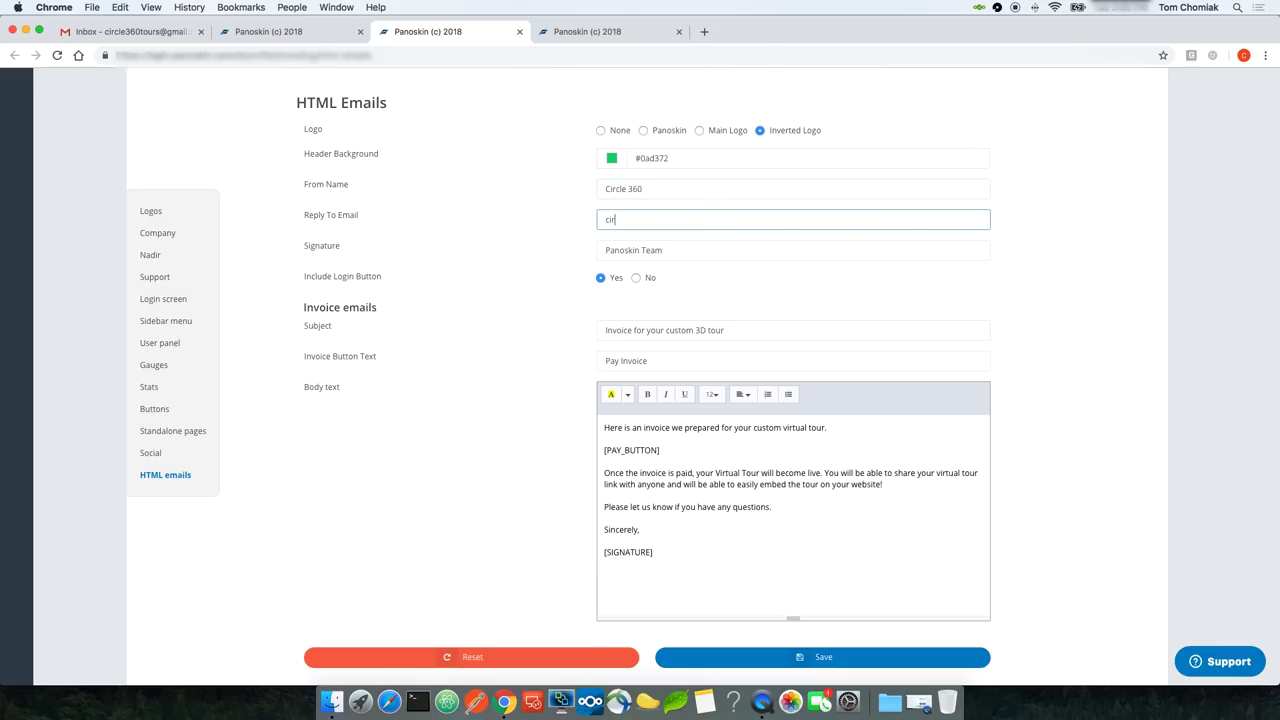
triple_click(640, 251)
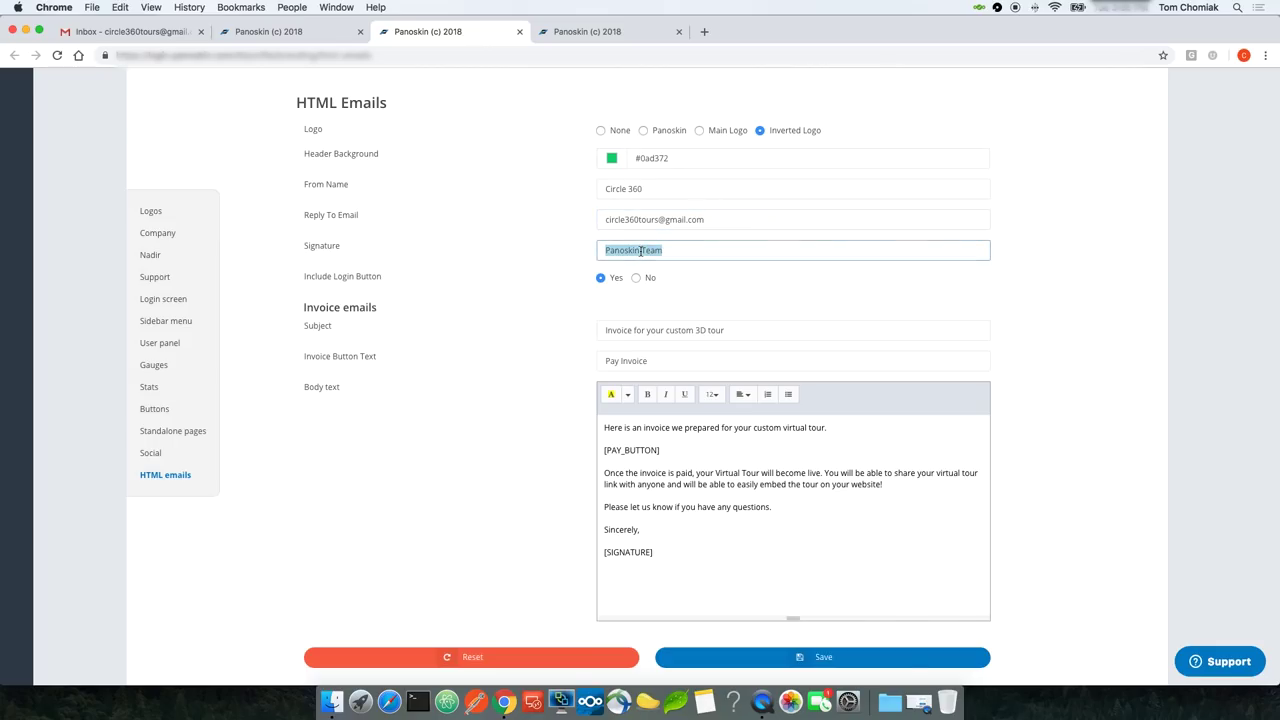
text(Circle 360 Team)
Step: Review the email subject, Pay Invoice button and body text, then save the email settings
scroll(693, 338, down, 1)
double_click(697, 314)
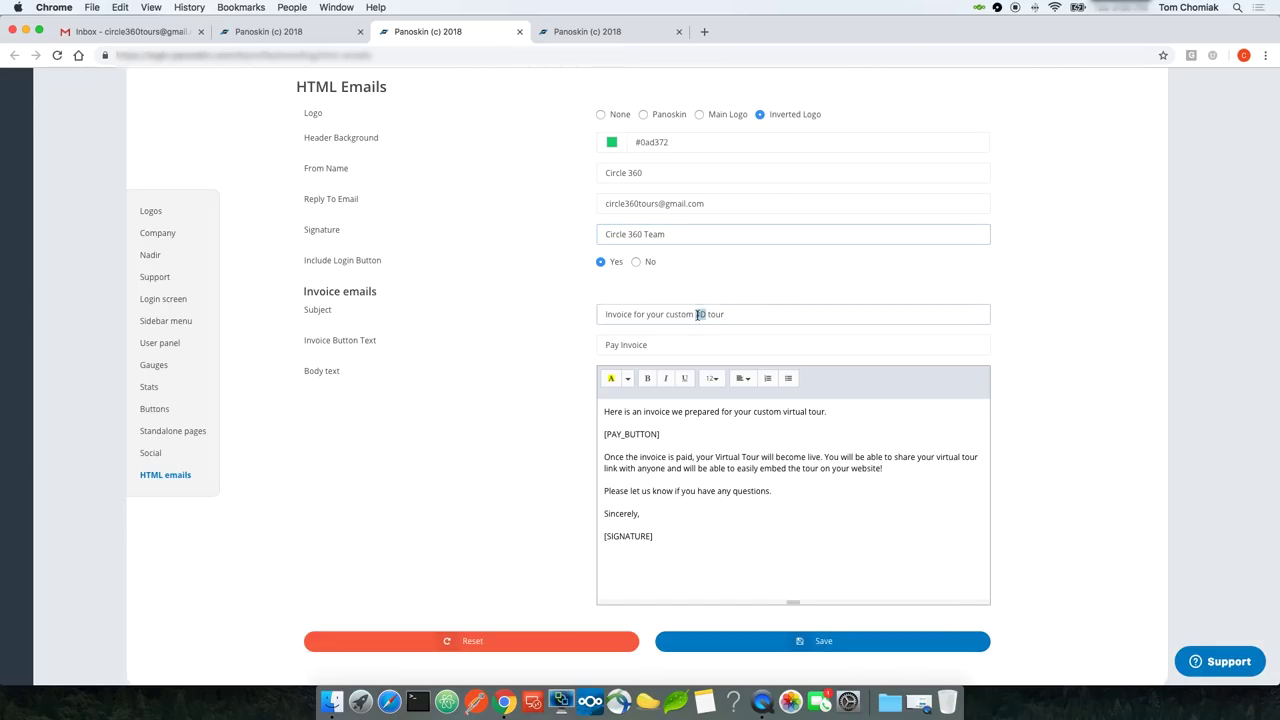
triple_click(697, 314)
scroll(640, 330, down, 2)
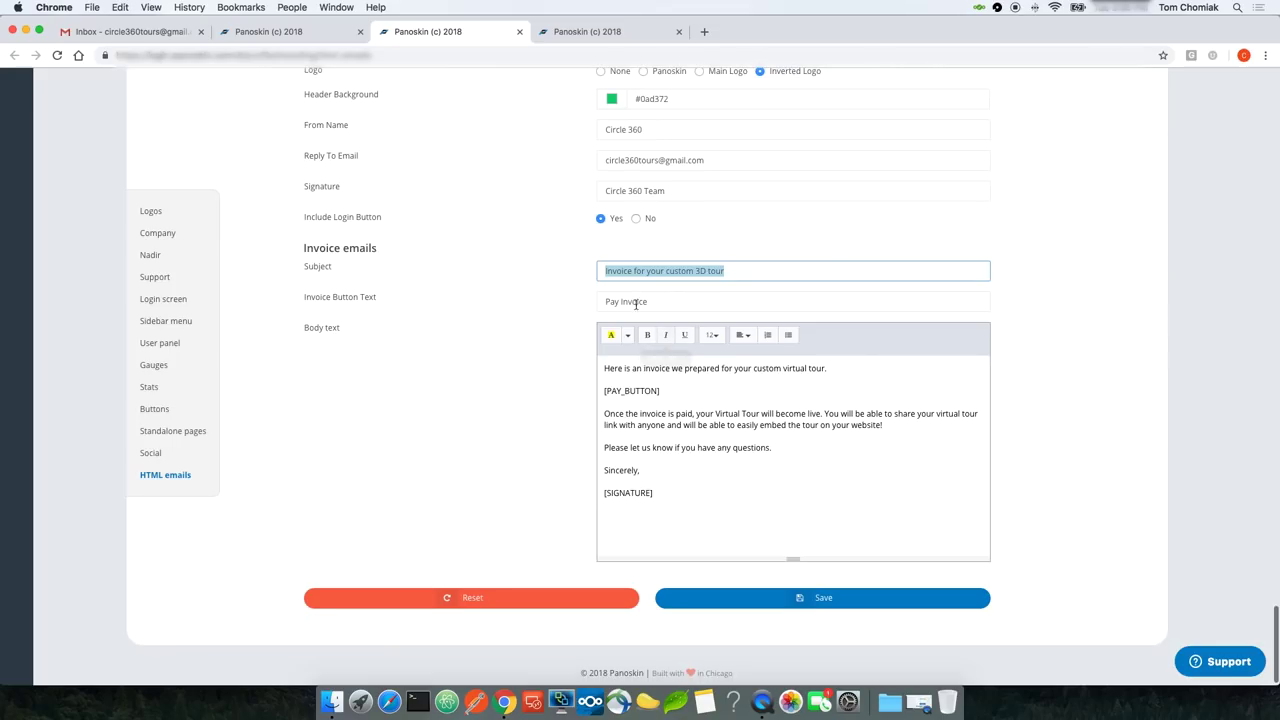
triple_click(636, 300)
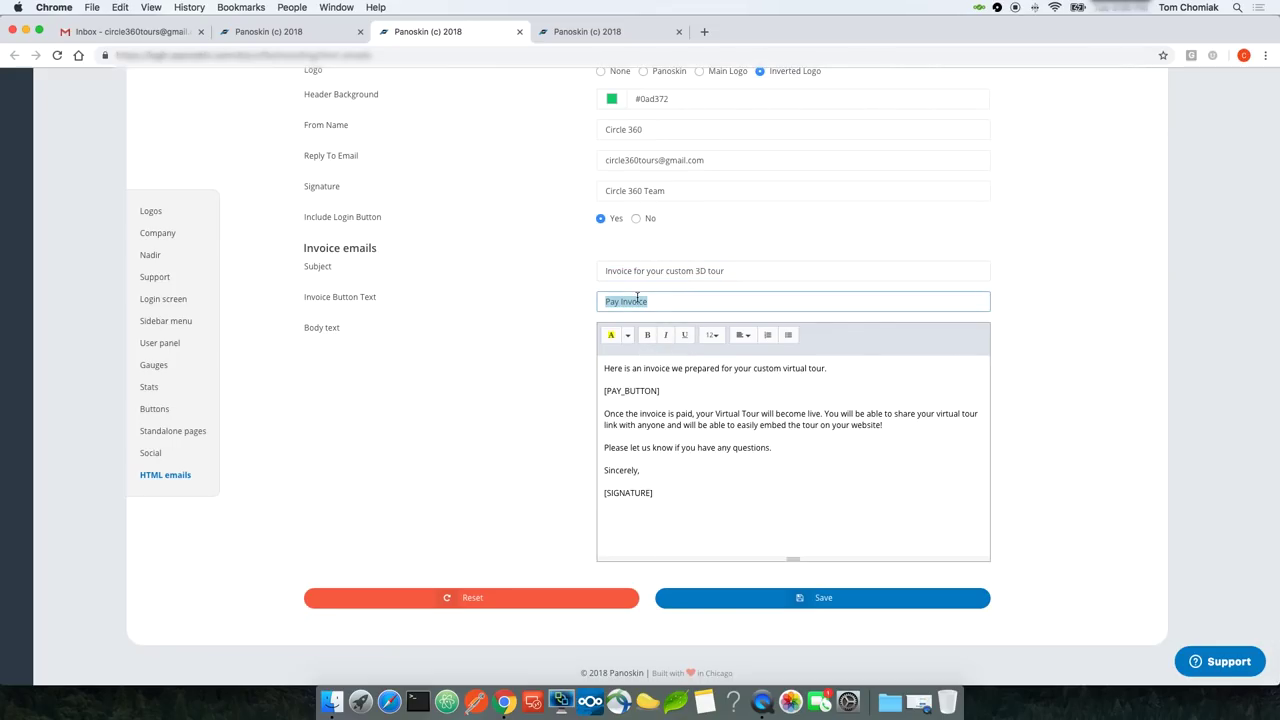
scroll(650, 380, down, 1)
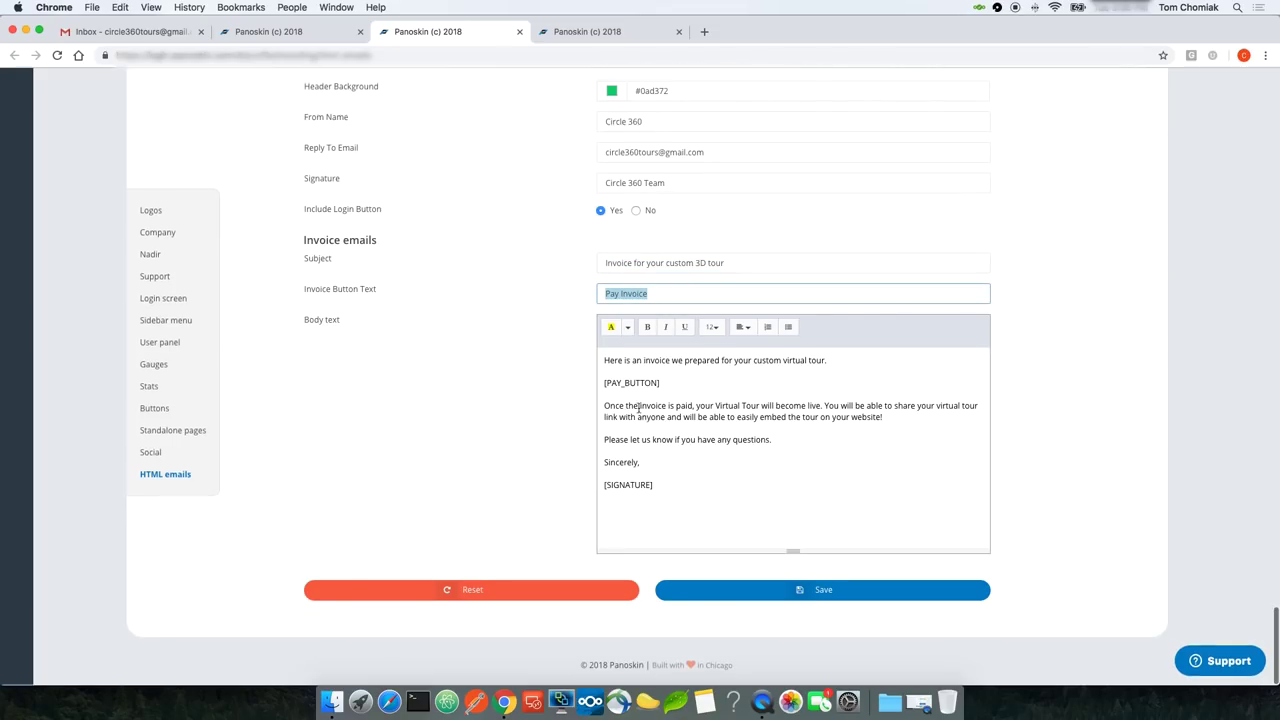
triple_click(681, 407)
triple_click(712, 418)
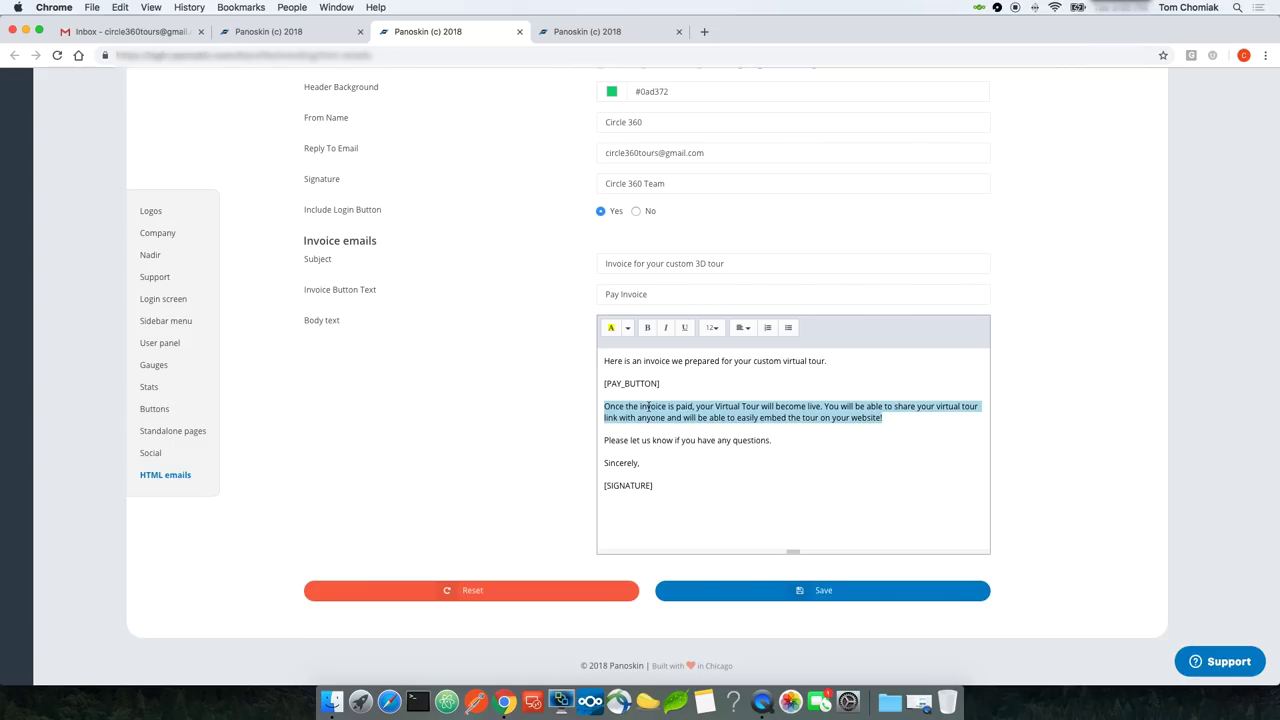
click(751, 428)
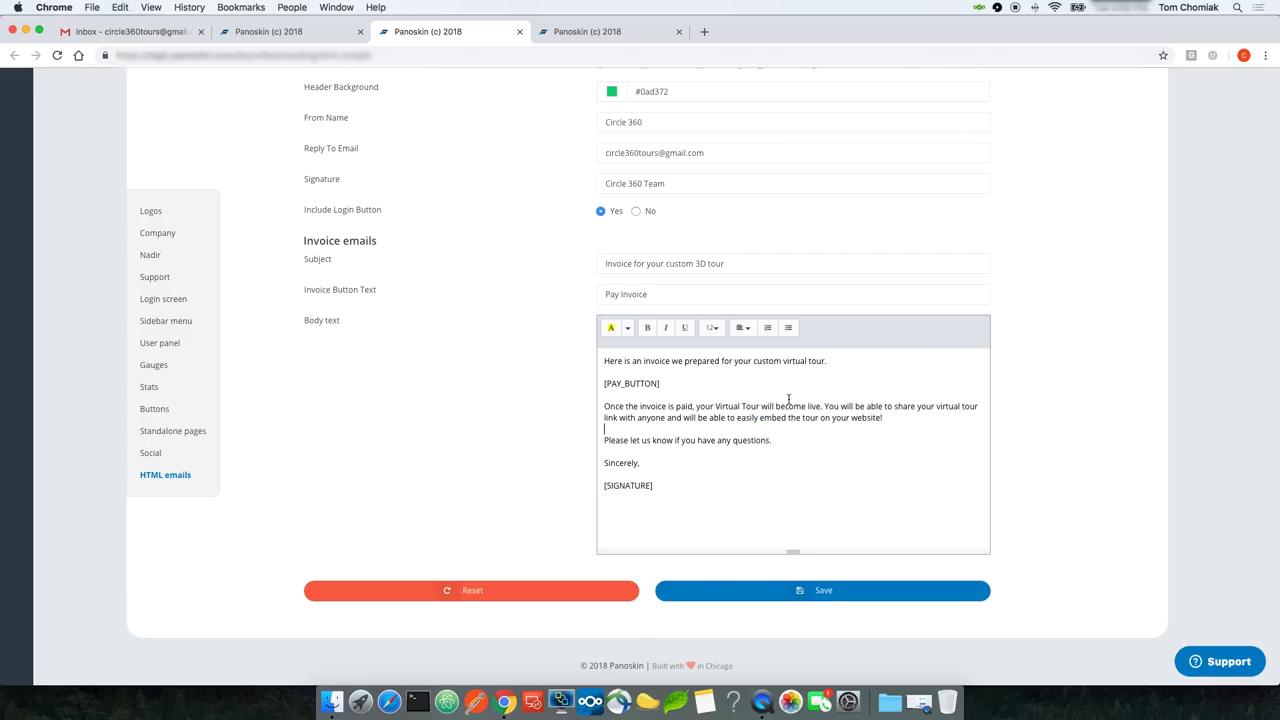
click(767, 594)
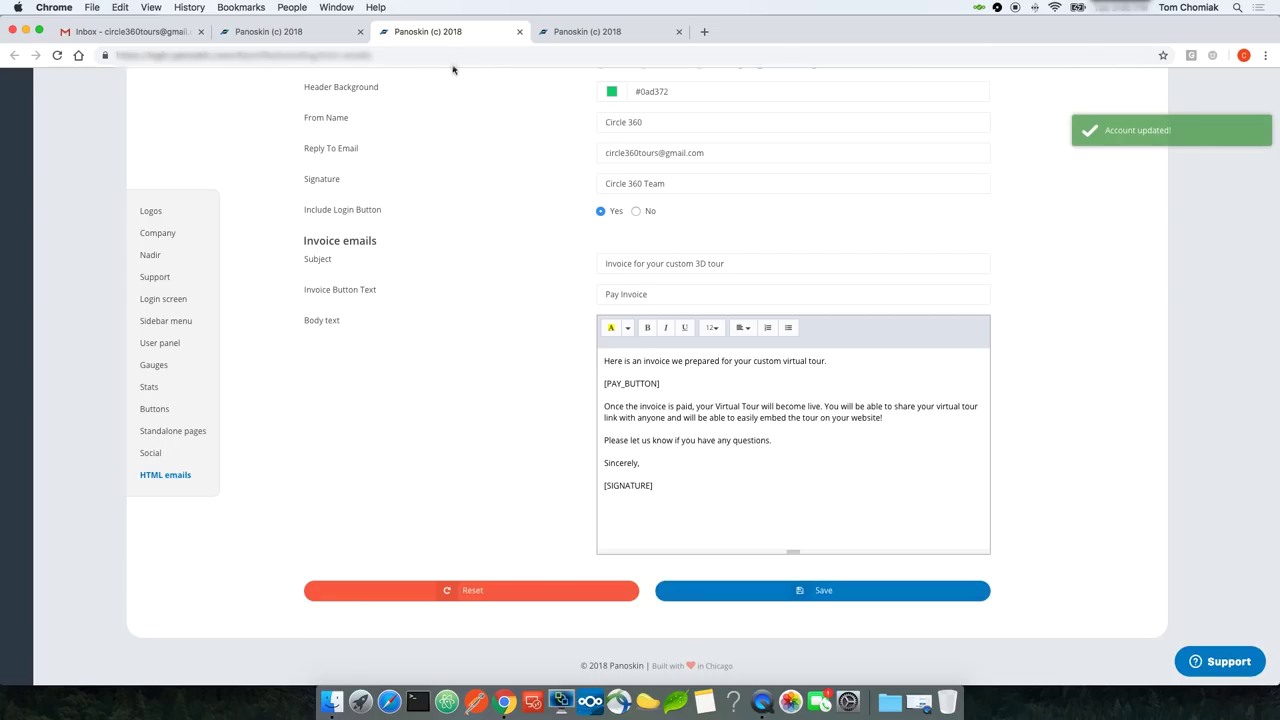
click(319, 33)
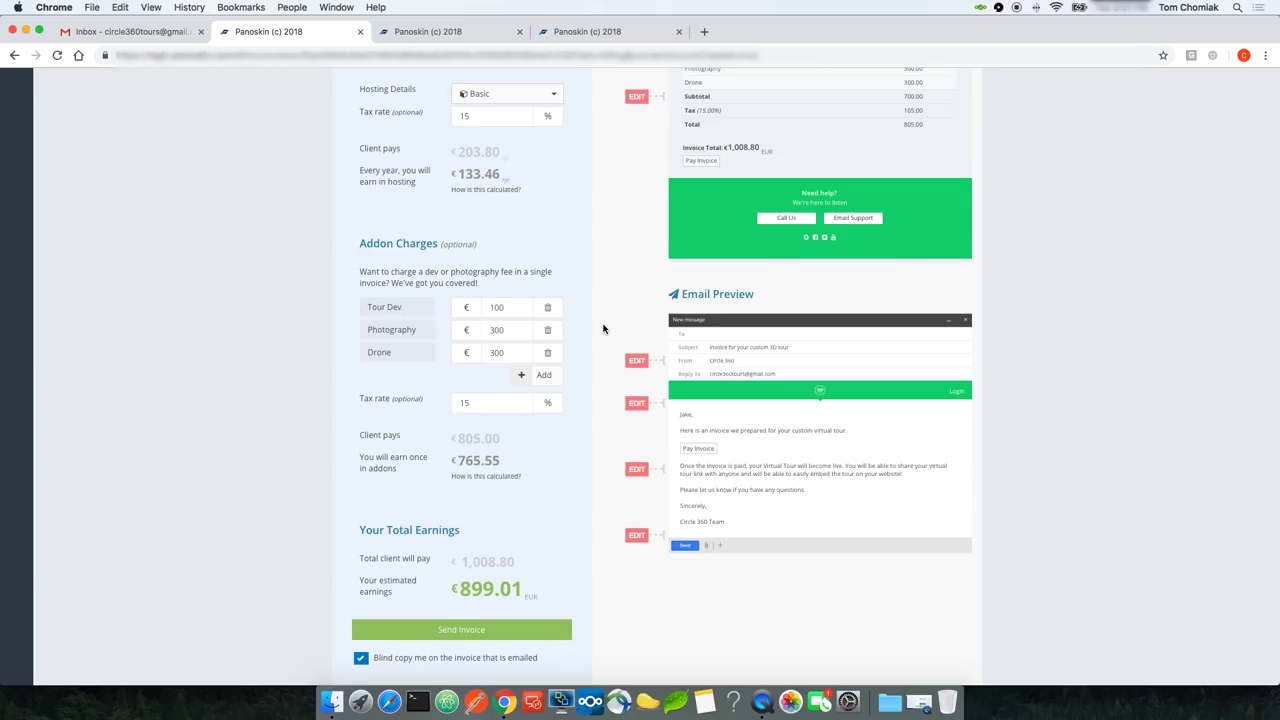
Step: Send the Hilton Corp invoice totalling 1,008.58 EUR to the client
scroll(603, 328, up, 5)
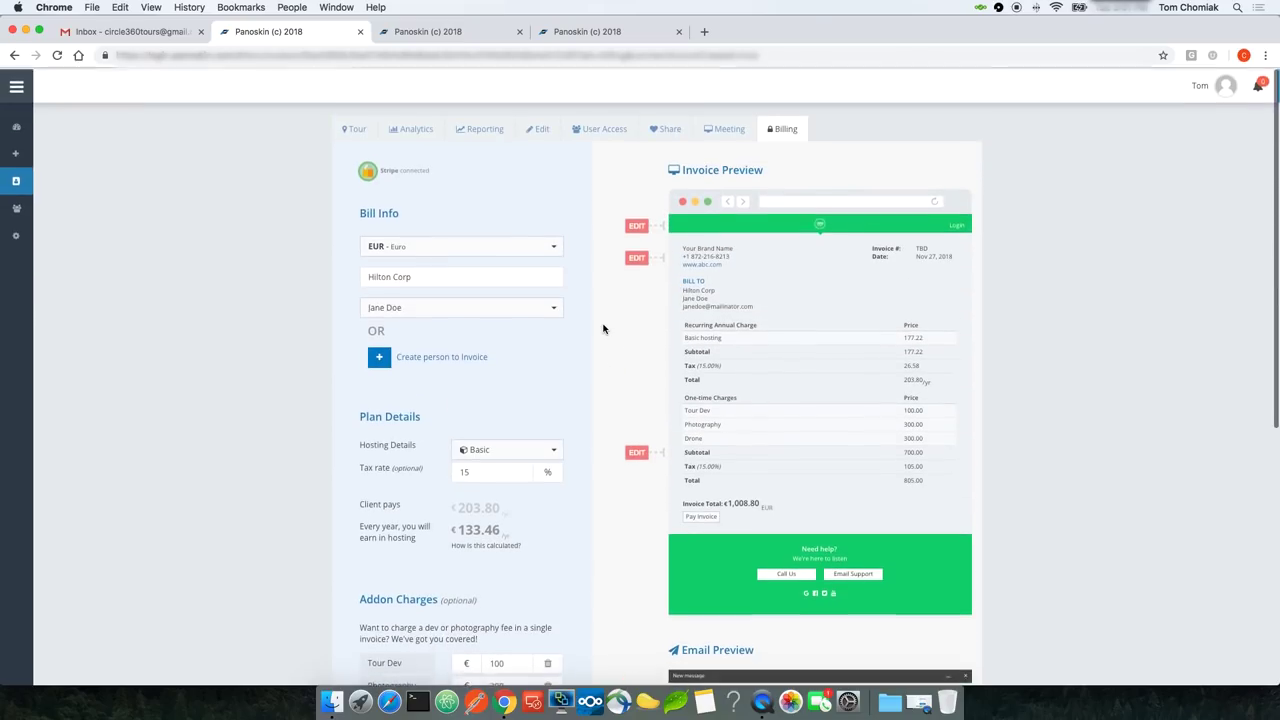
scroll(603, 328, down, 5)
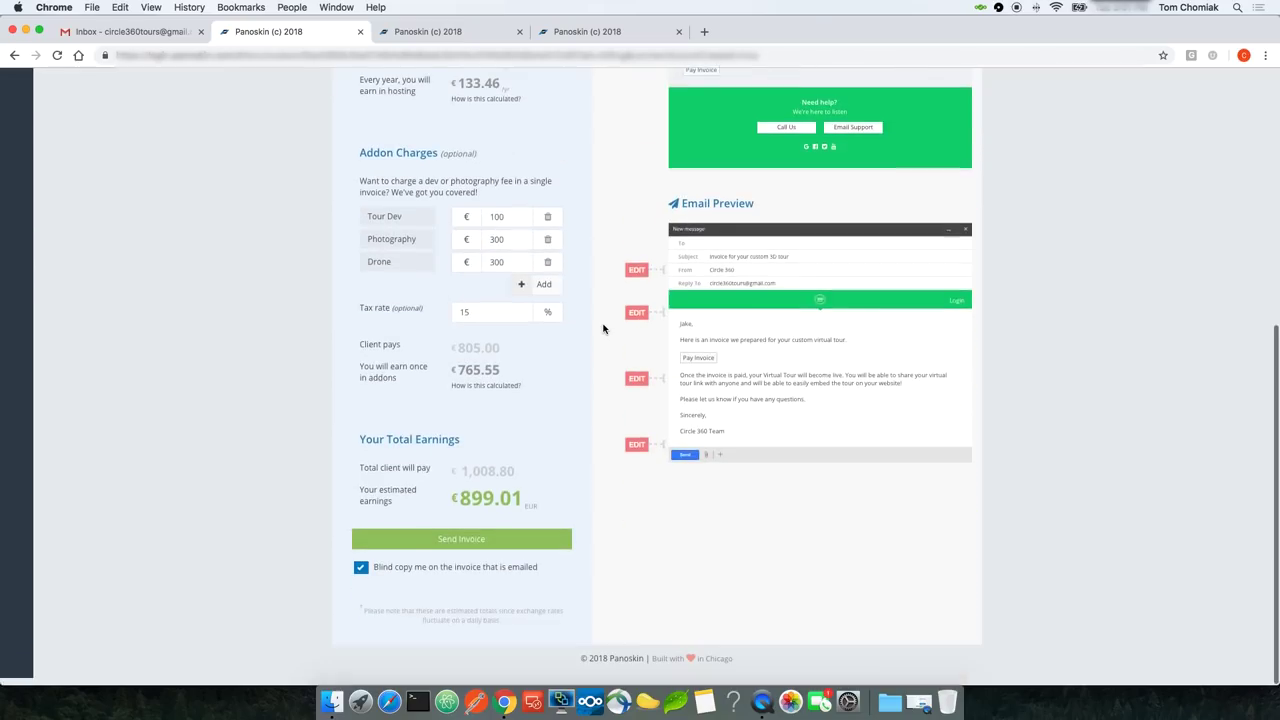
click(444, 552)
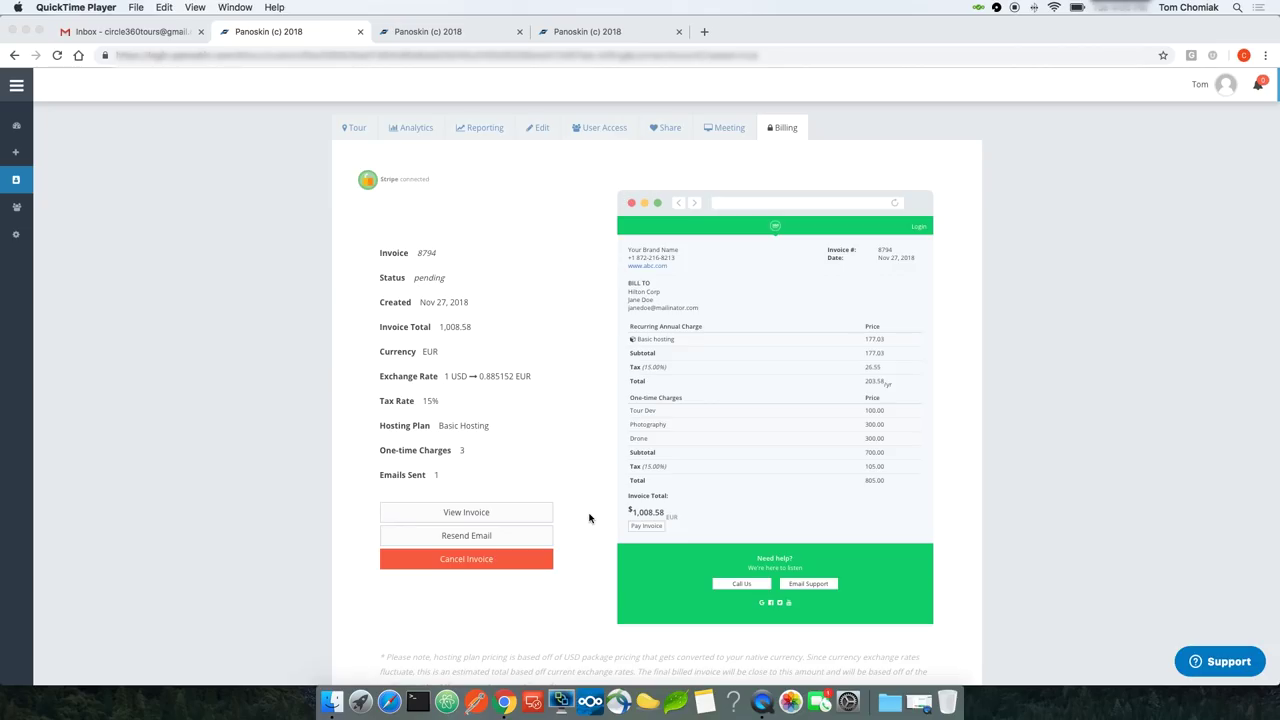
Step: Review the client-facing invoice, then open the client's Mailinator inbox with the Circle 360 email
click(466, 513)
click(466, 513)
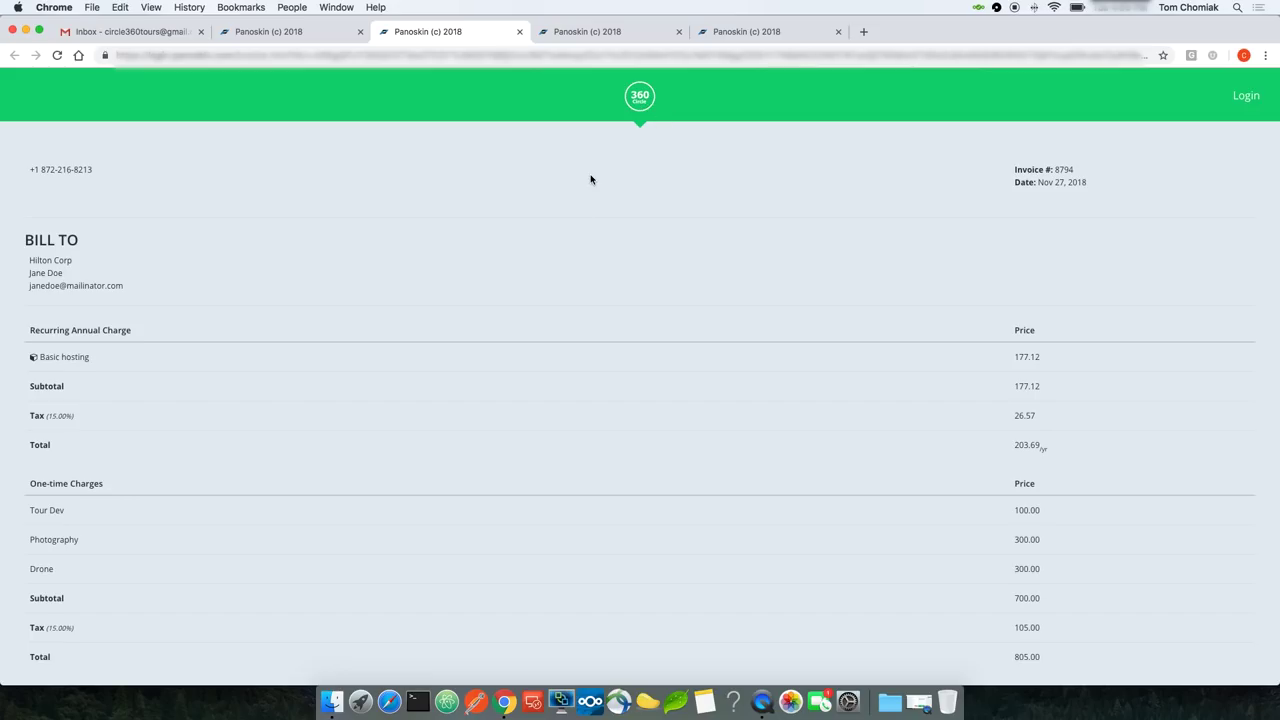
scroll(590, 180, down, 2)
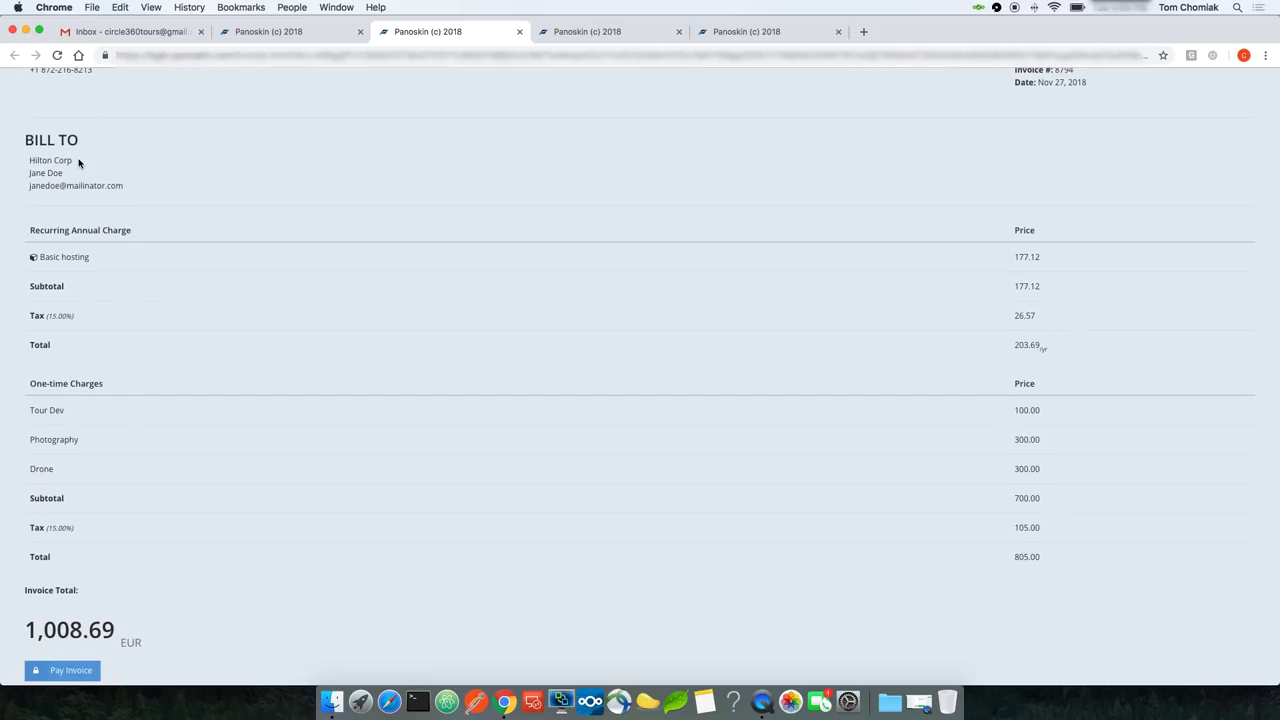
scroll(66, 200, down, 2)
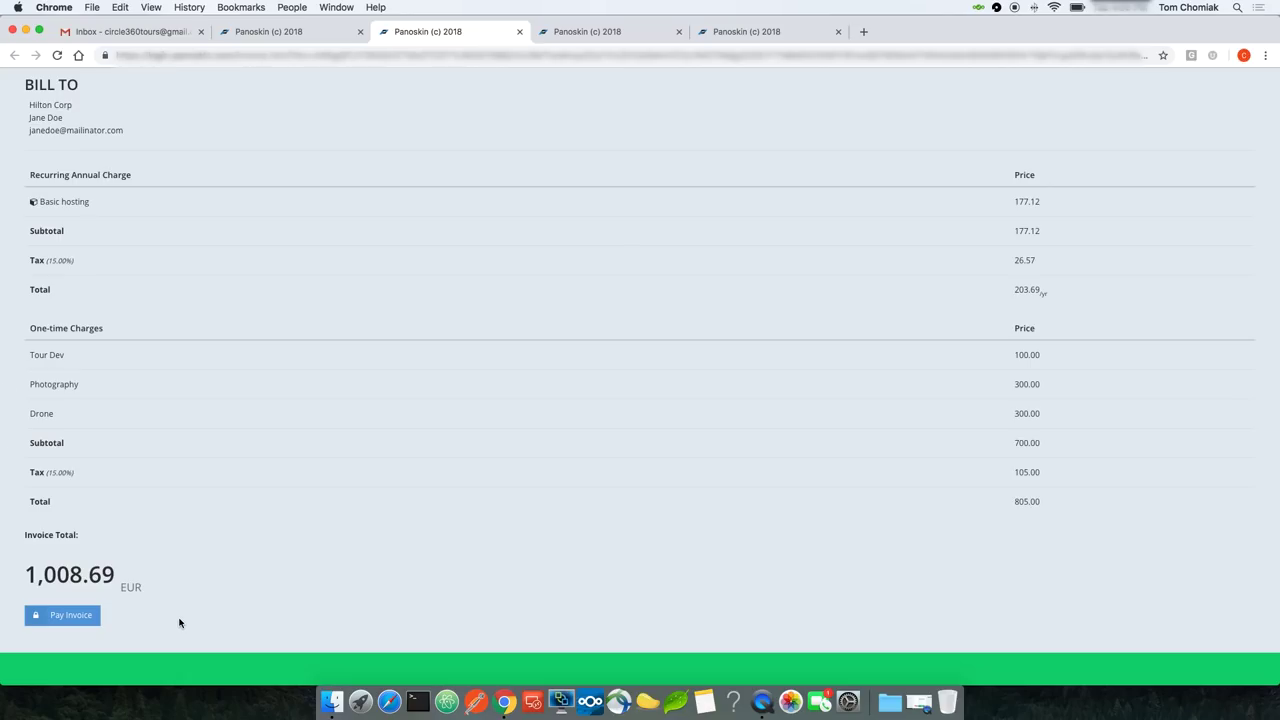
scroll(90, 530, down, 1)
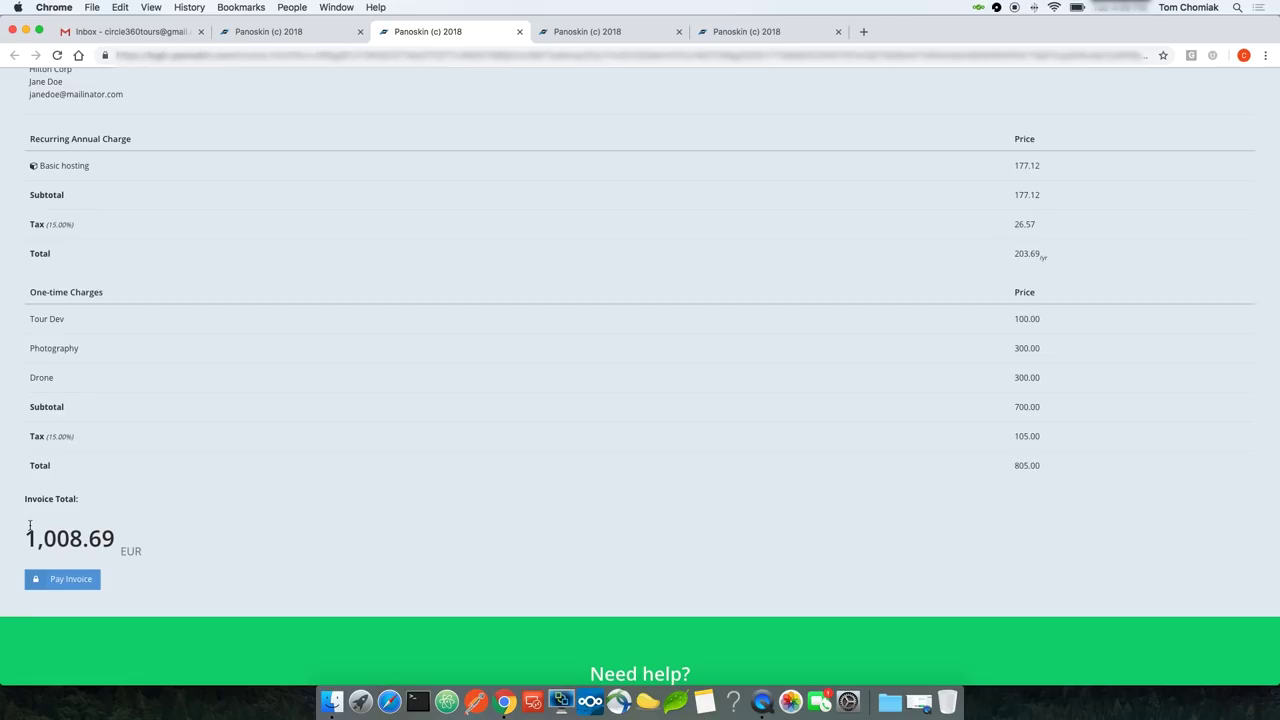
click(330, 35)
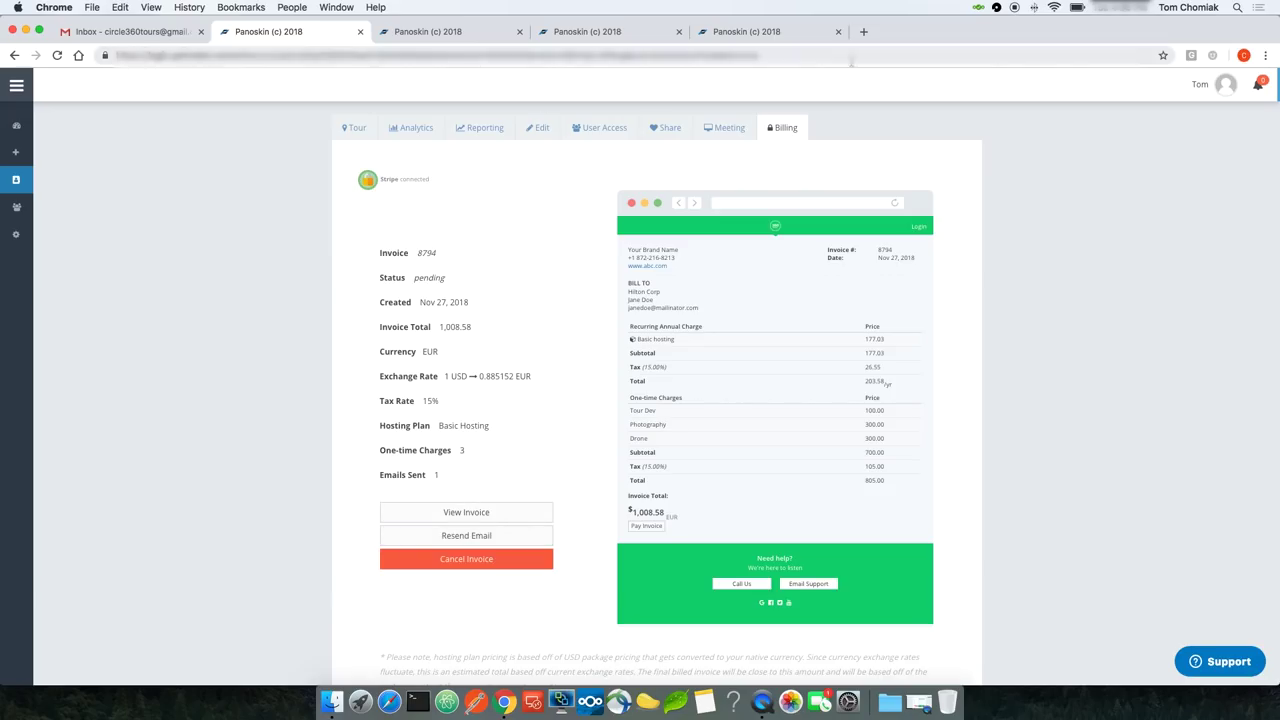
click(864, 31)
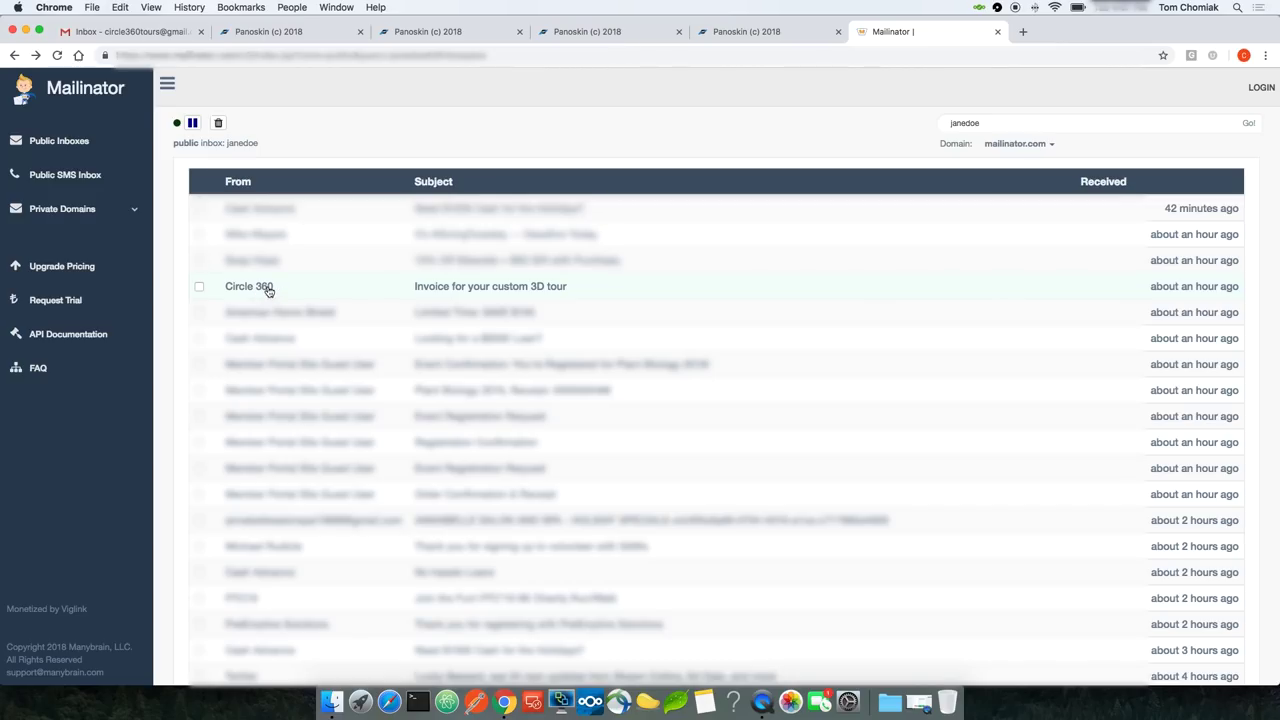
Step: Open the 'Invoice for your custom 3D tour' email and follow its payment link to the Hilton Corp invoice
click(473, 292)
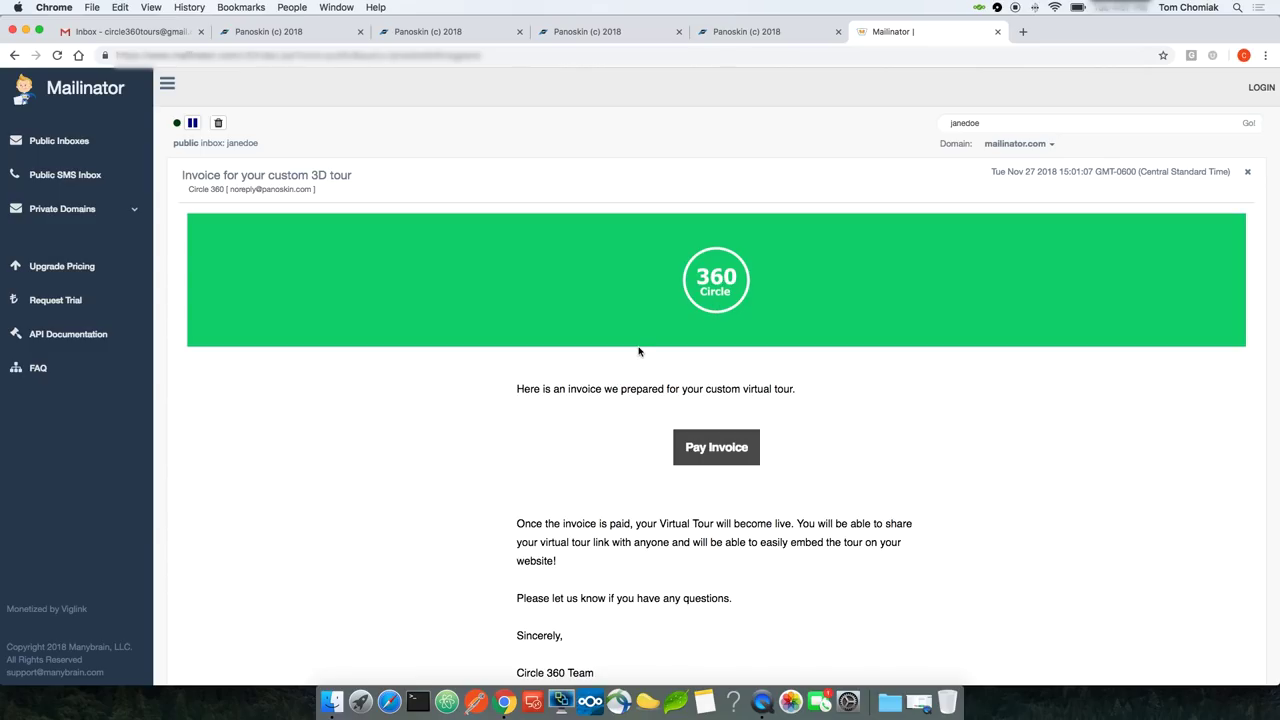
scroll(639, 351, down, 2)
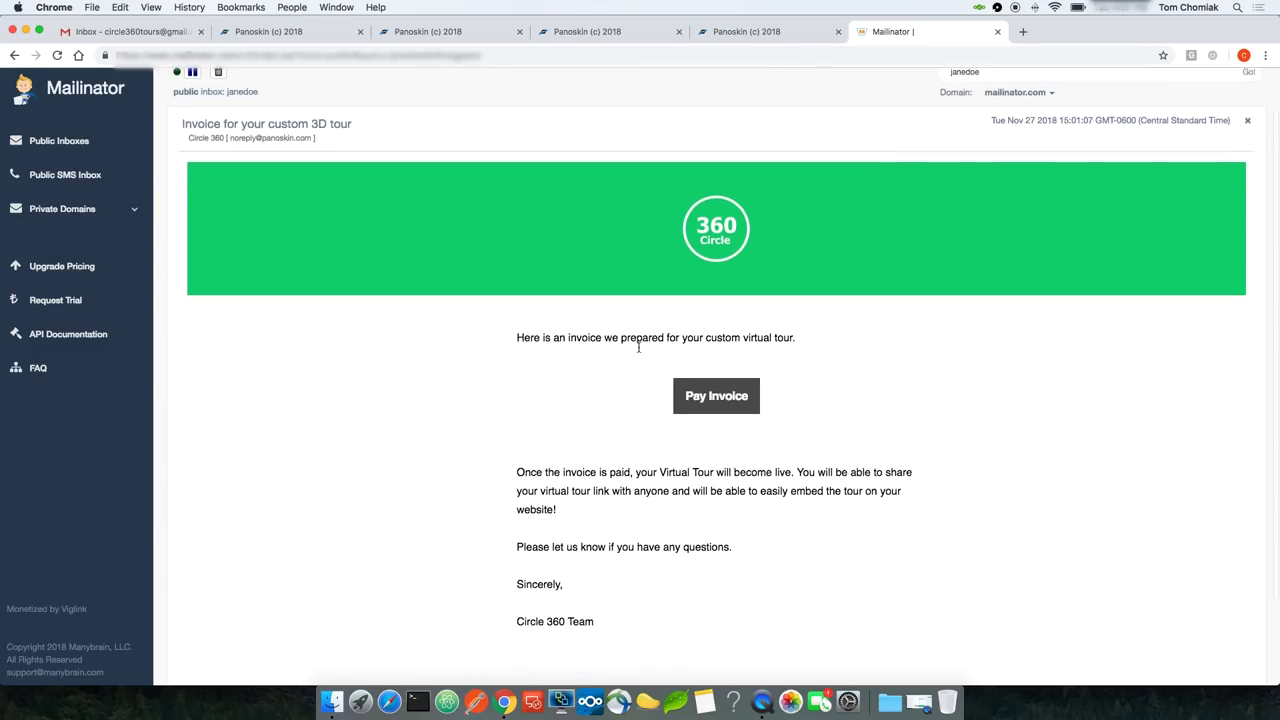
triple_click(635, 323)
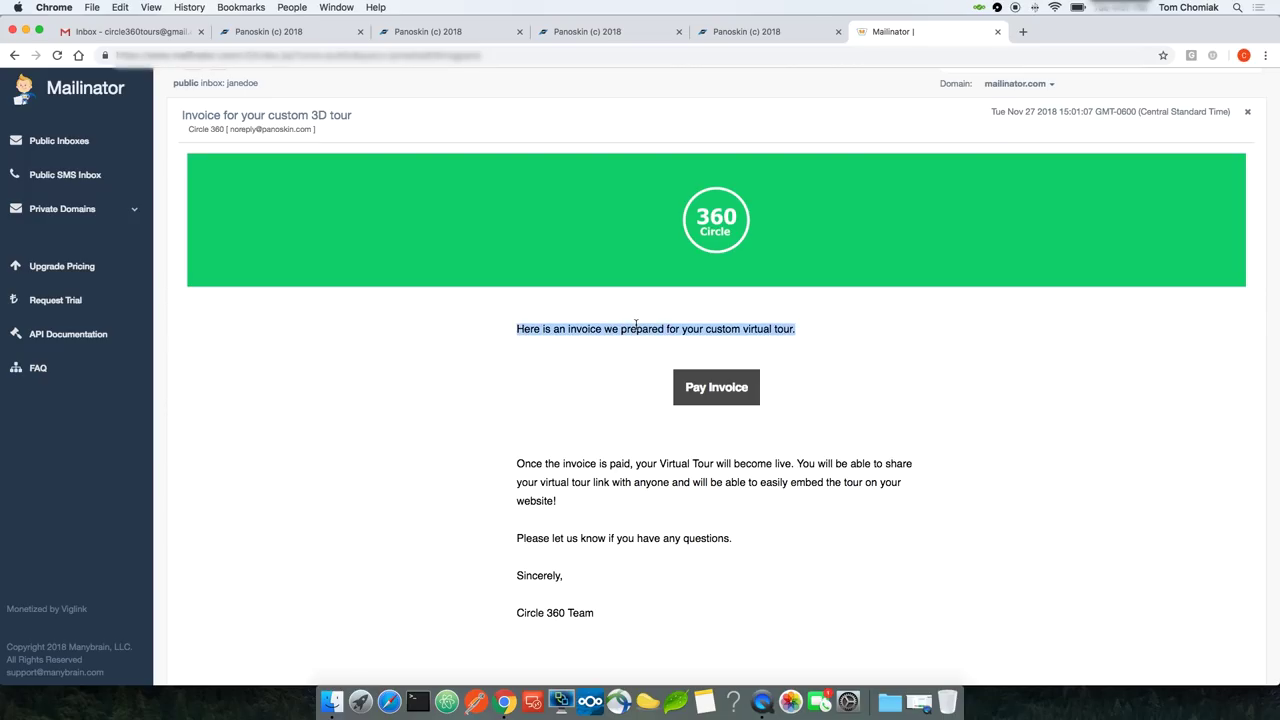
double_click(580, 481)
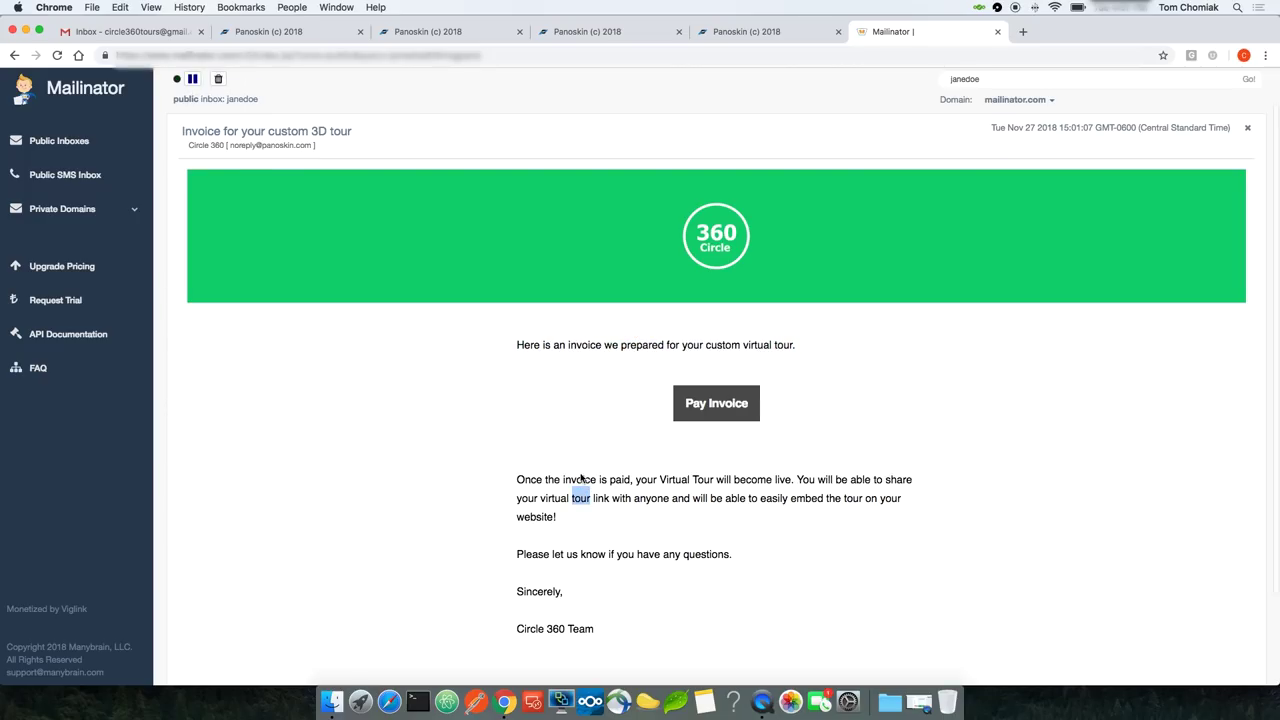
click(580, 481)
click(715, 390)
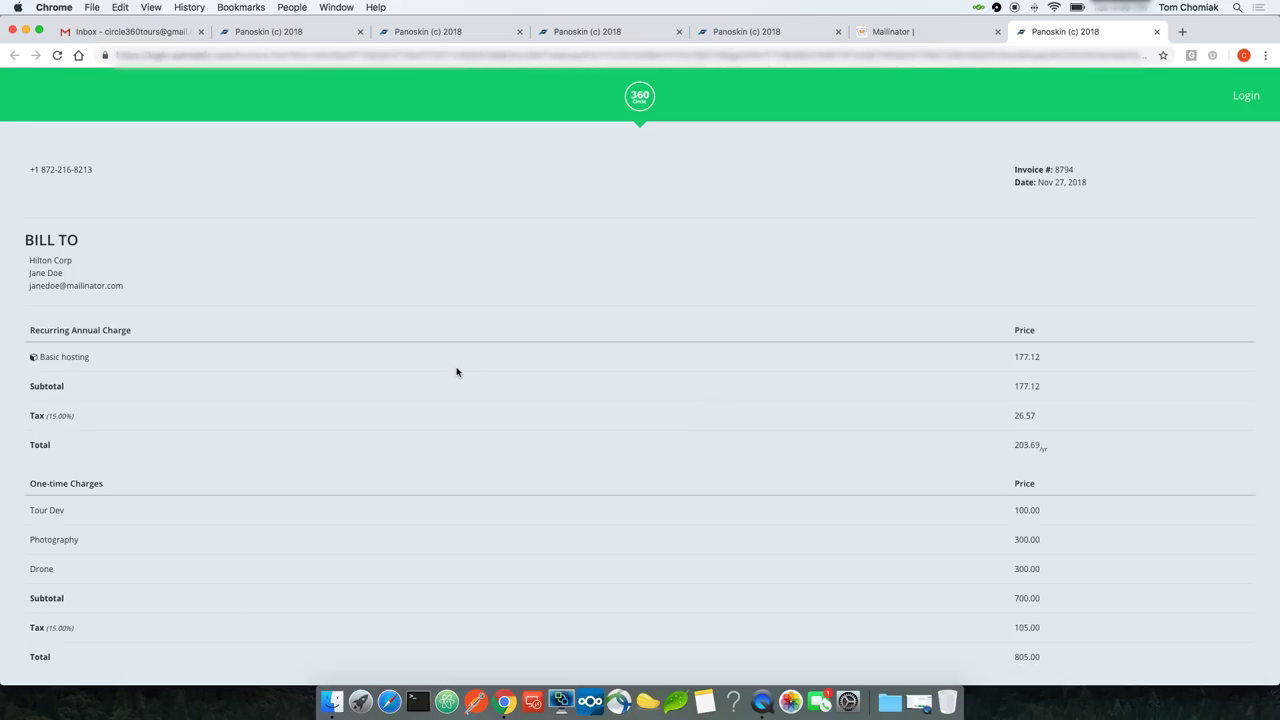
Step: Pay the 1,008.69 EUR invoice with the payer's name and card details, then return to Billing
scroll(451, 374, down, 3)
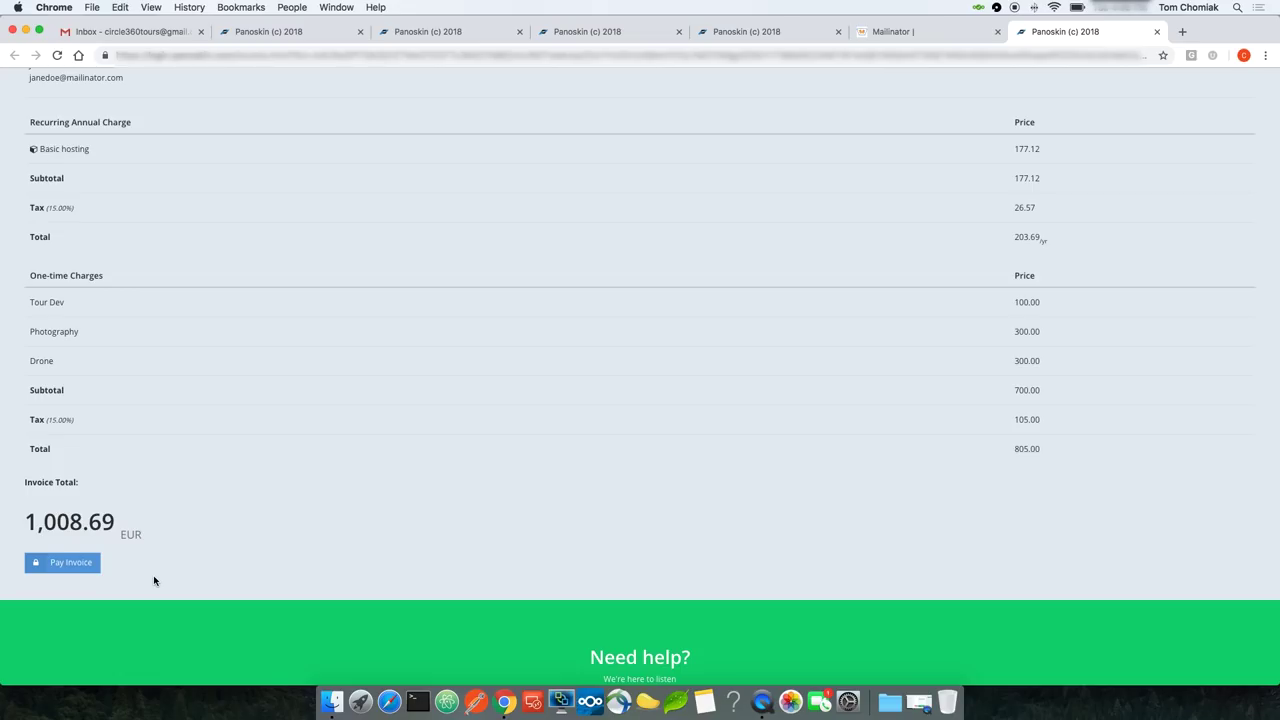
click(70, 565)
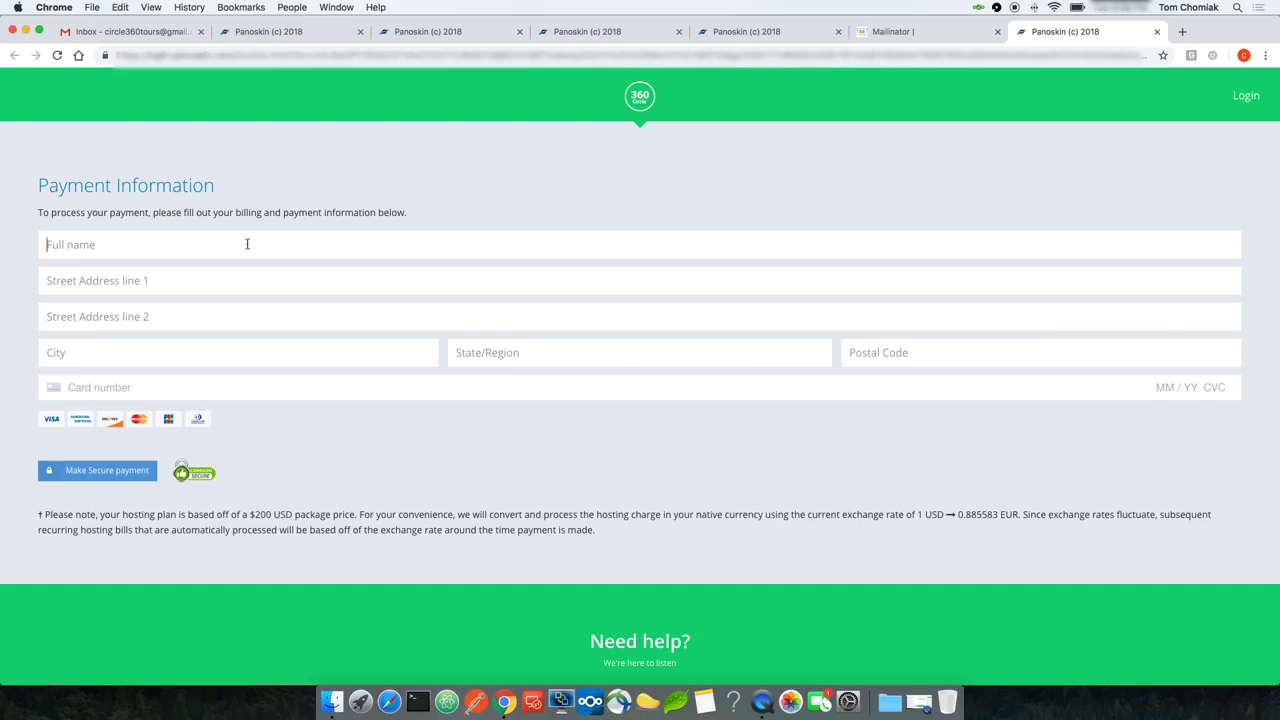
click(247, 244)
text(Chomiak)
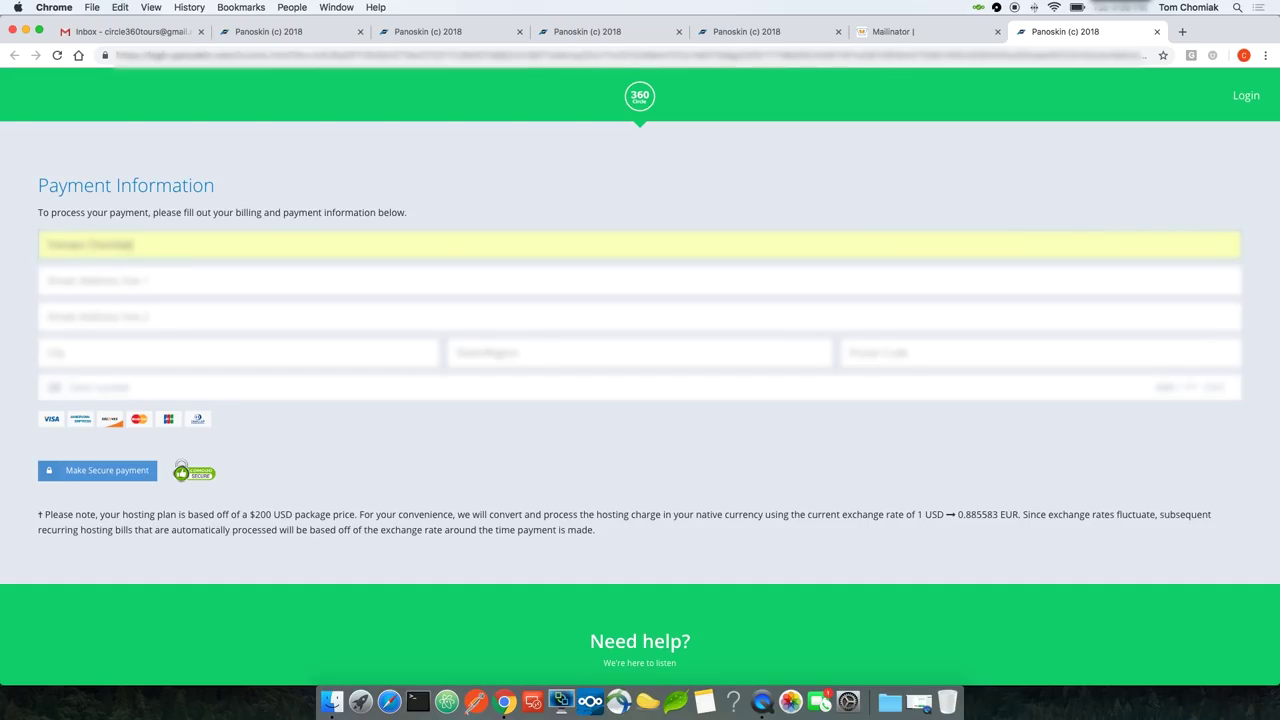
click(106, 472)
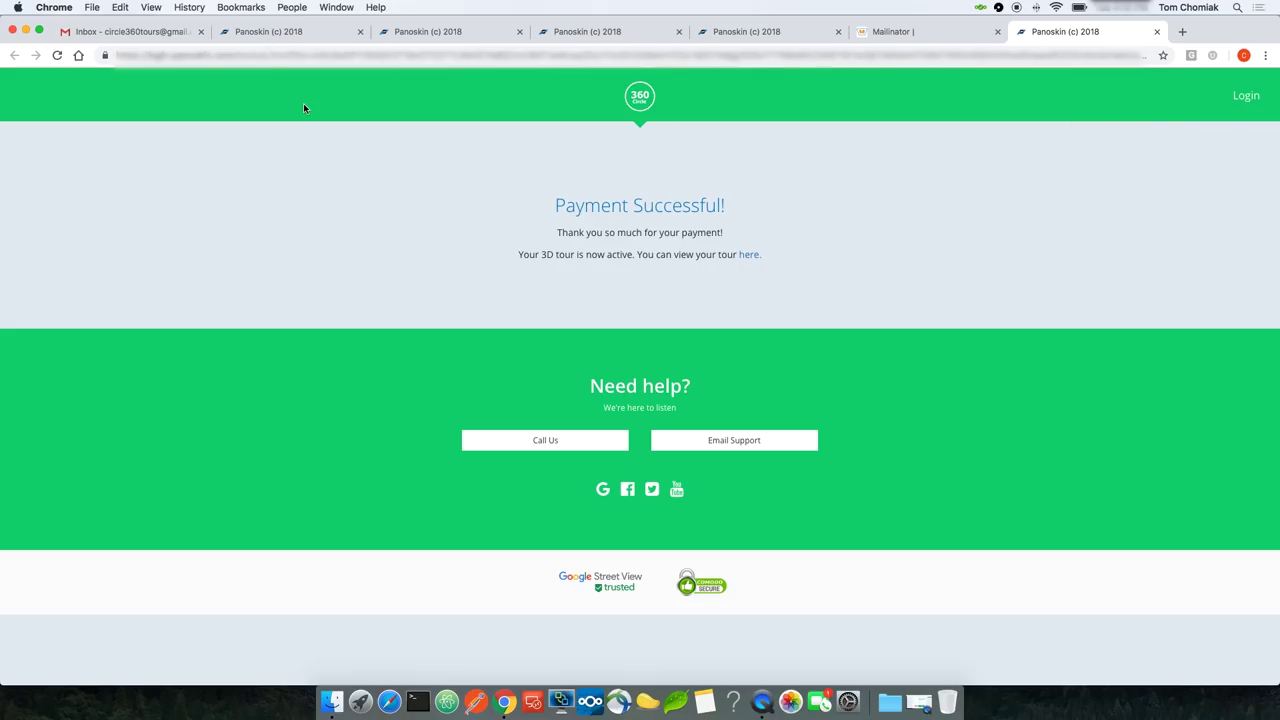
click(306, 33)
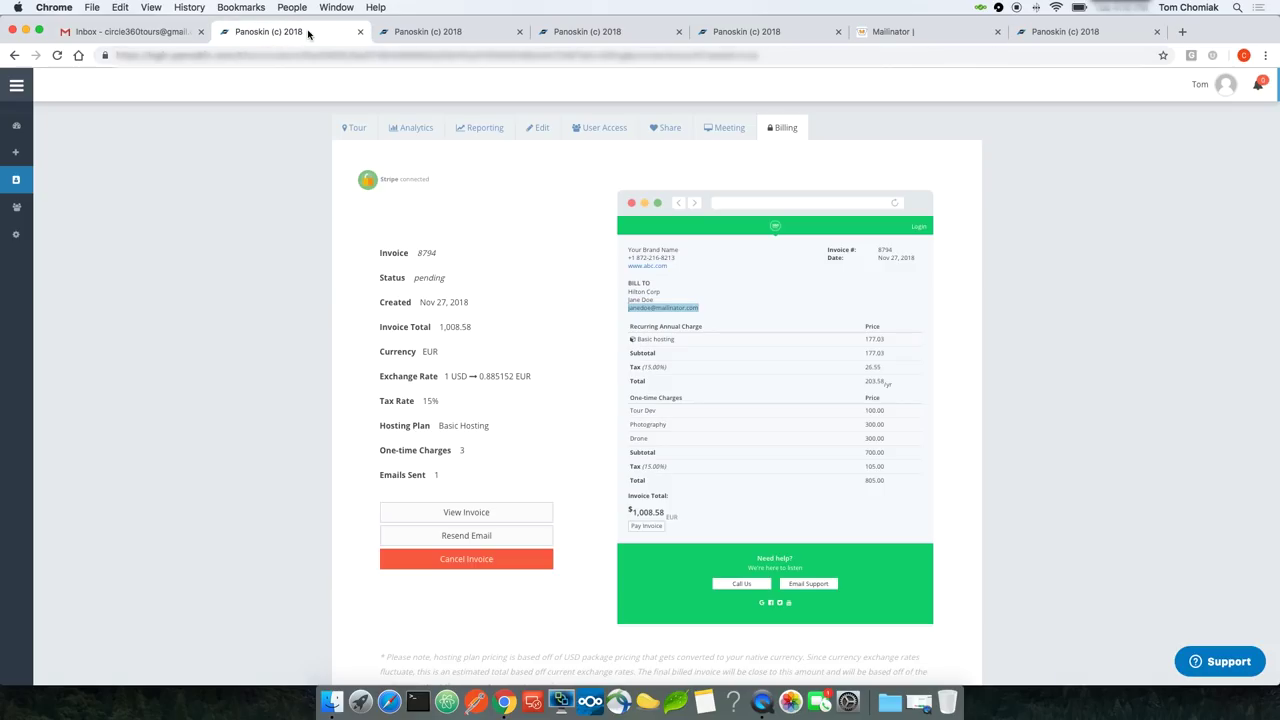
Step: Confirm the Basic Hosting plan is active, then open the copied tour URL to view the Hilton Chicago tour
click(57, 55)
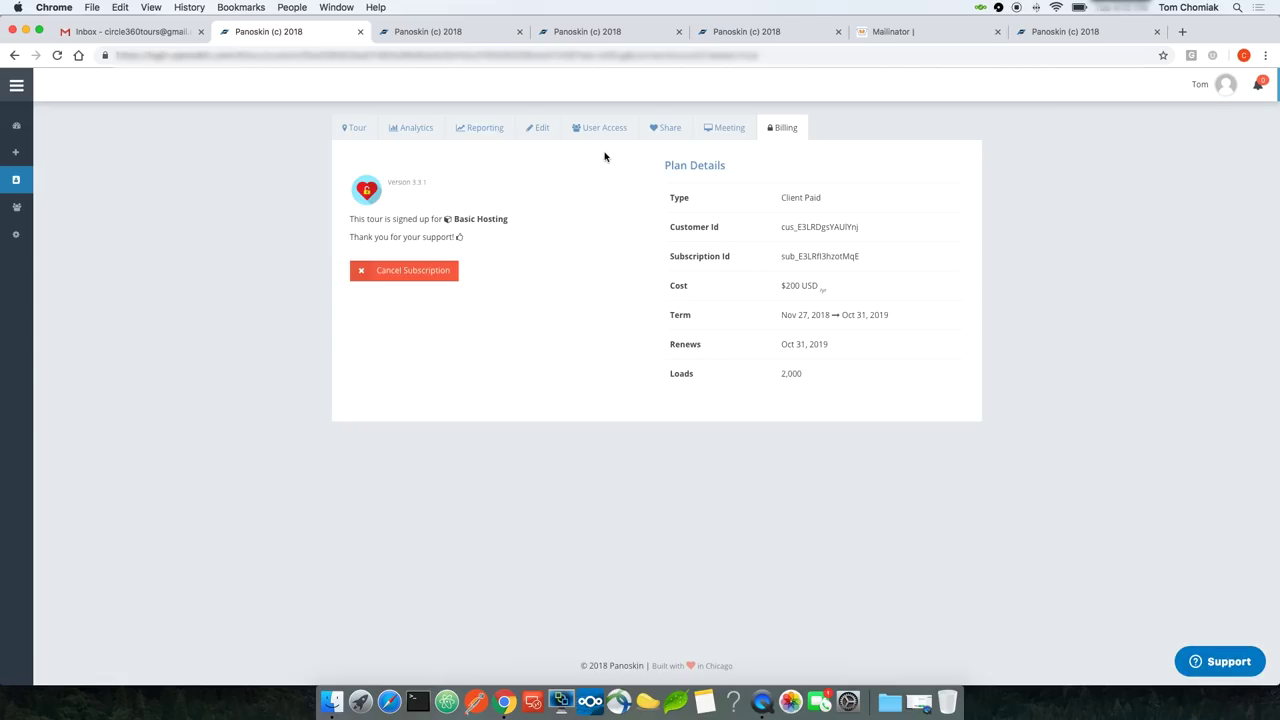
click(655, 137)
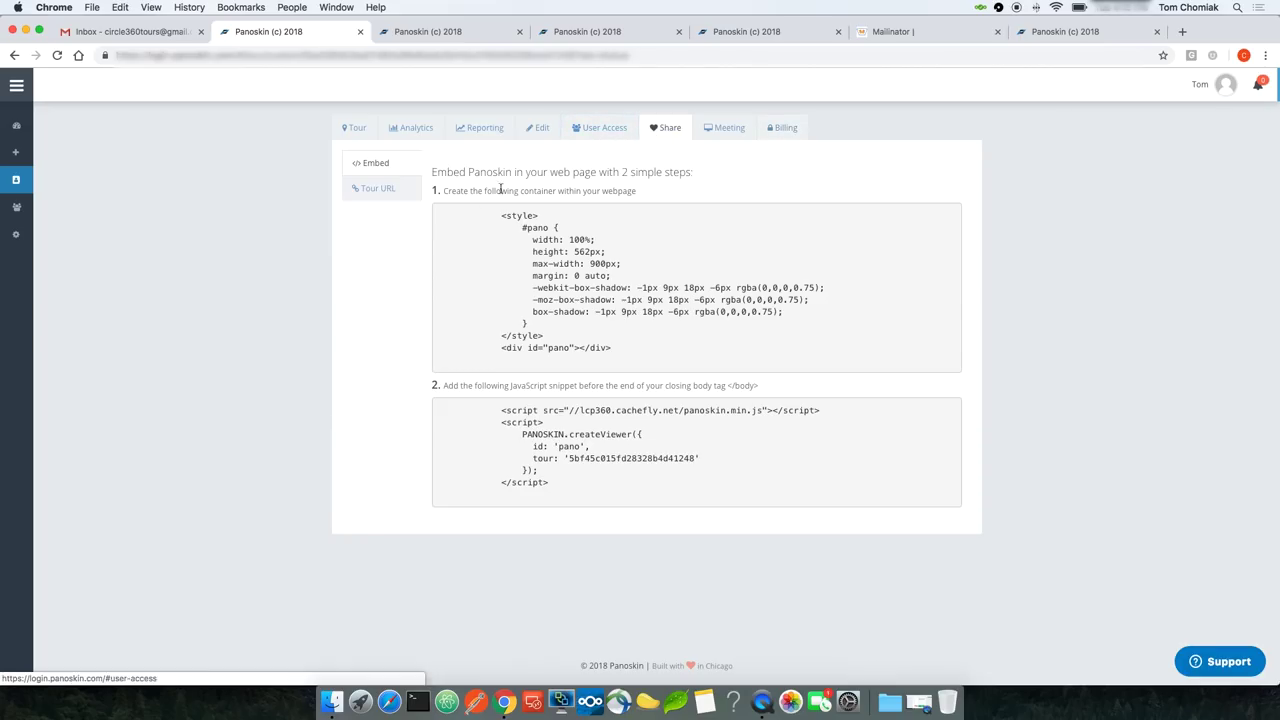
click(372, 188)
double_click(521, 194)
triple_click(521, 194)
key(super+c)
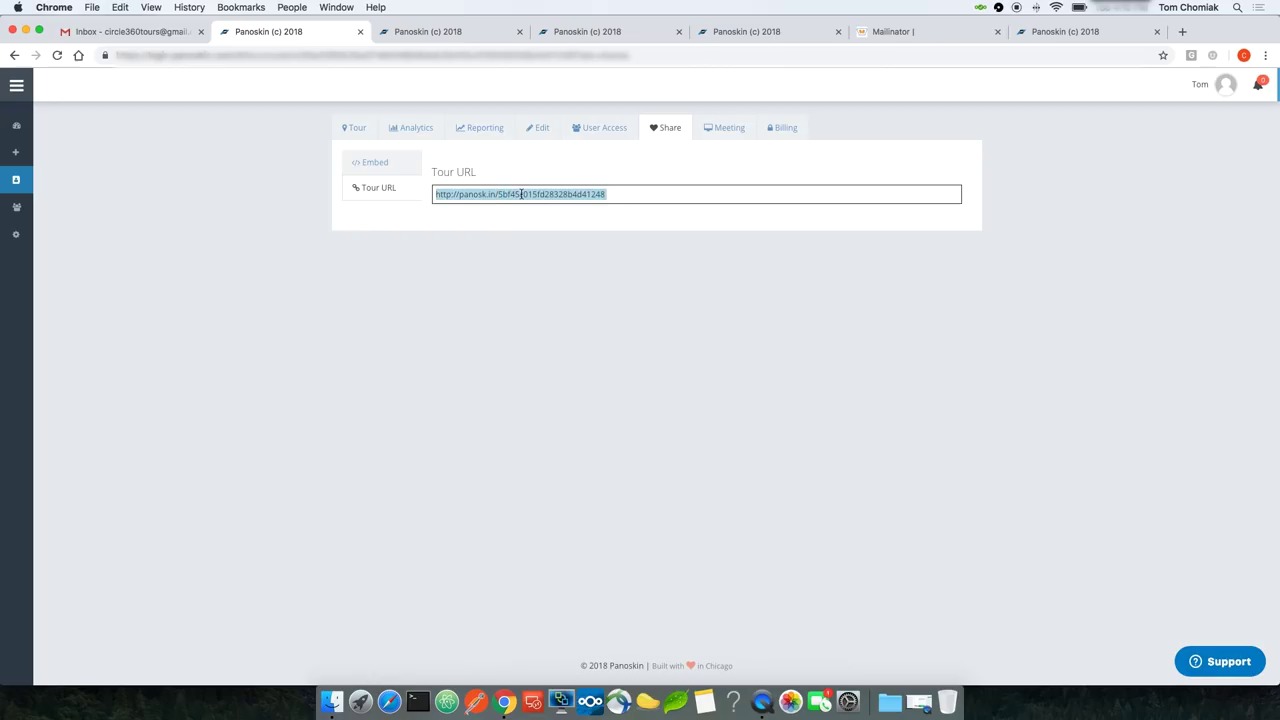
click(434, 33)
key(super+v)
key(Return)
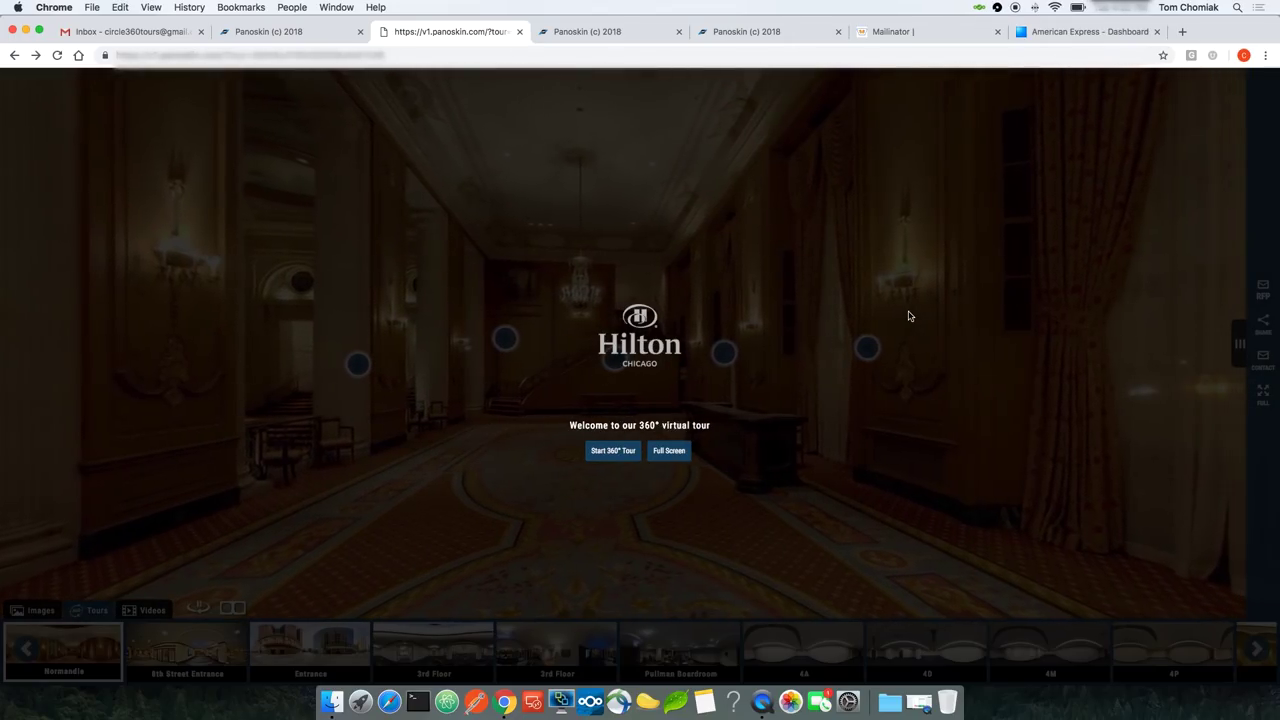
Step: Check the American Express activity, then view the Stripe dashboard's €1,008.69 gross volume
click(1075, 33)
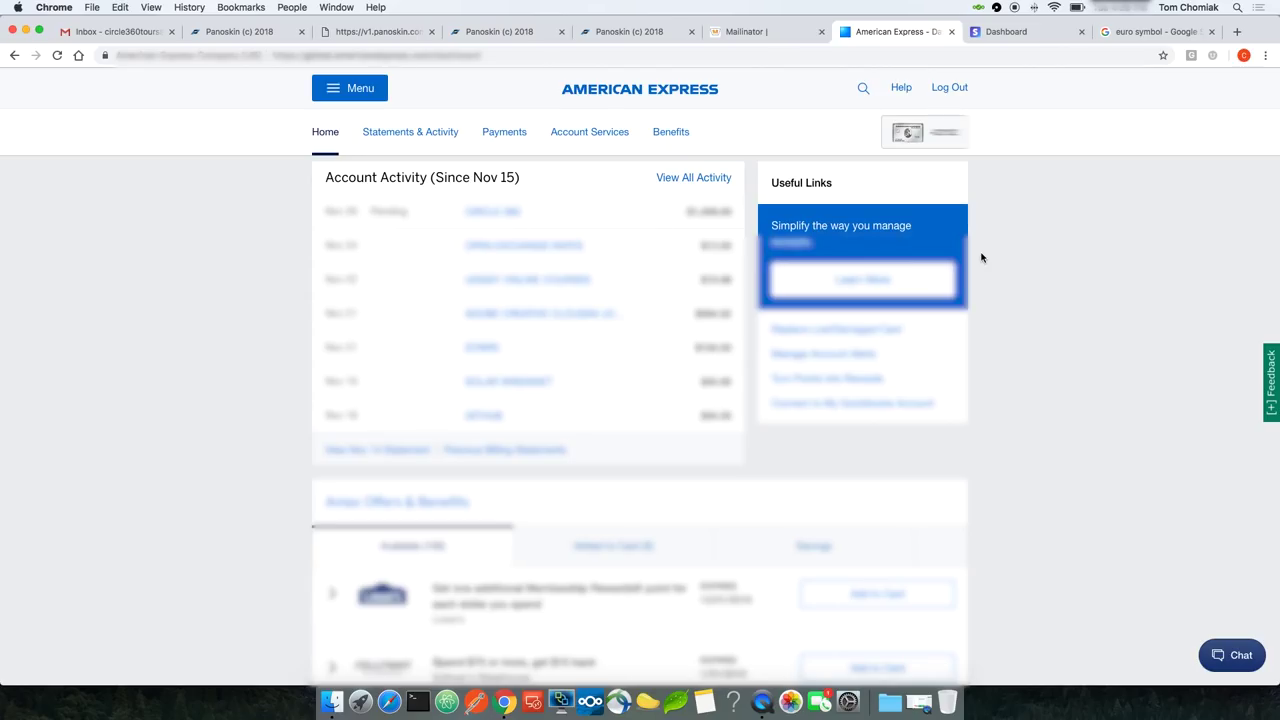
click(1020, 32)
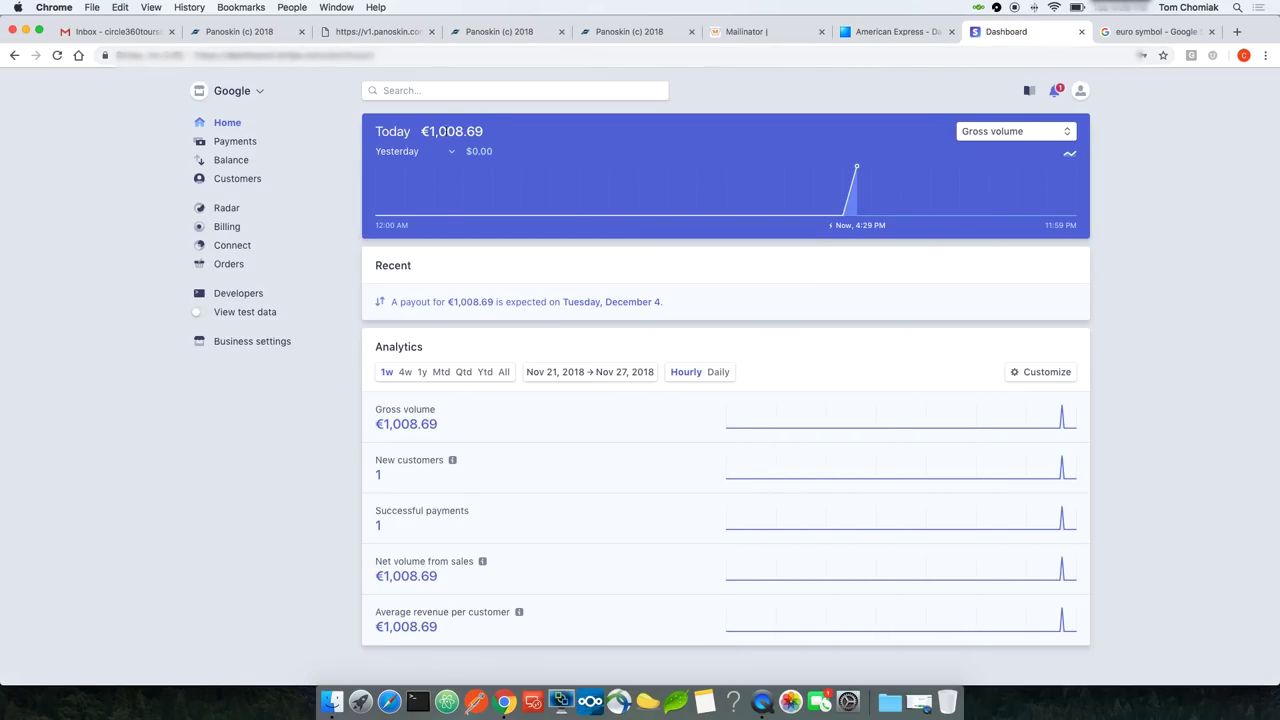
Step: Open the €1,008.69 payment from Stripe's Payments list to confirm it succeeded
double_click(456, 131)
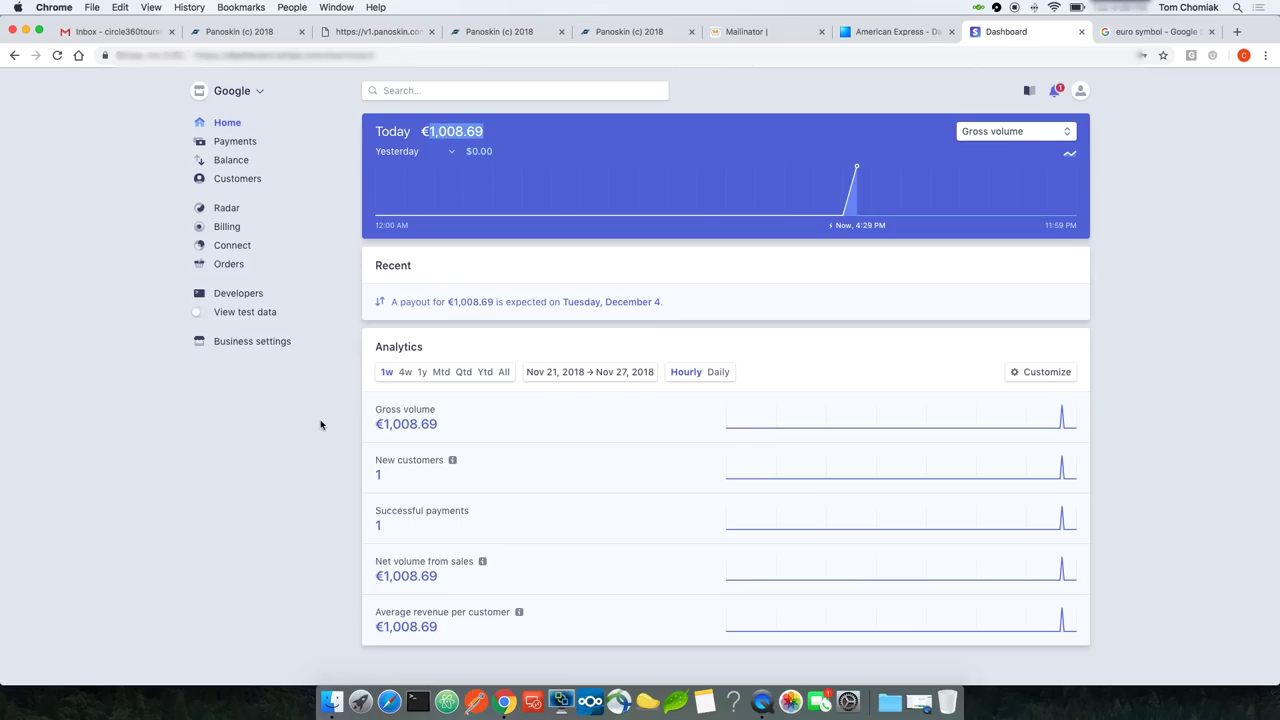
click(236, 141)
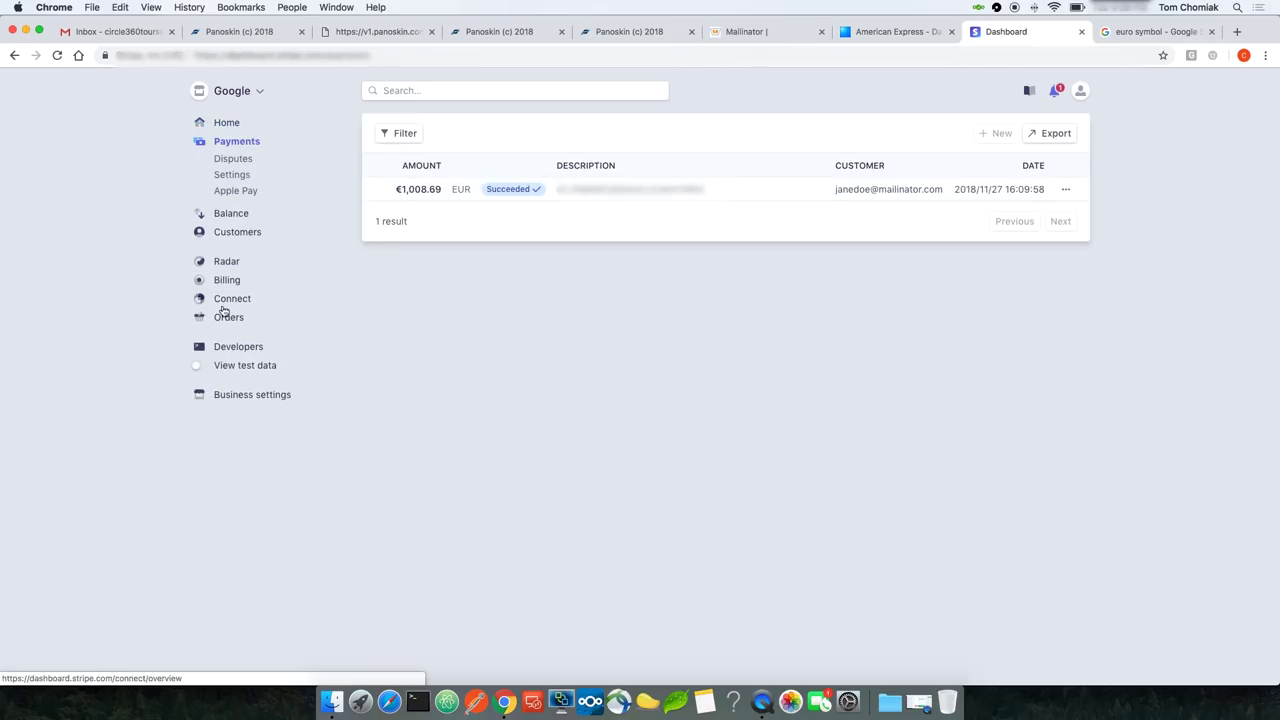
click(597, 192)
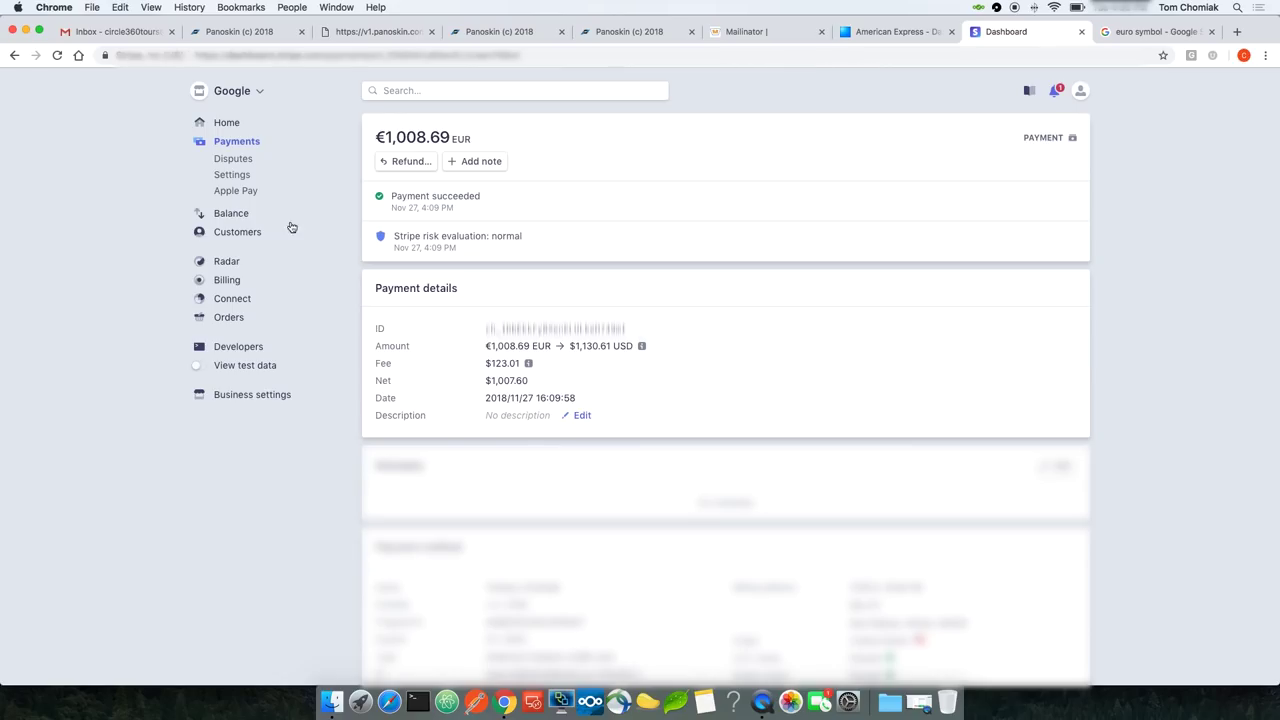
Step: Open the Basic Tour Hosting subscription and view its upcoming €203.69 invoice due October 31, 2019
click(226, 280)
click(249, 260)
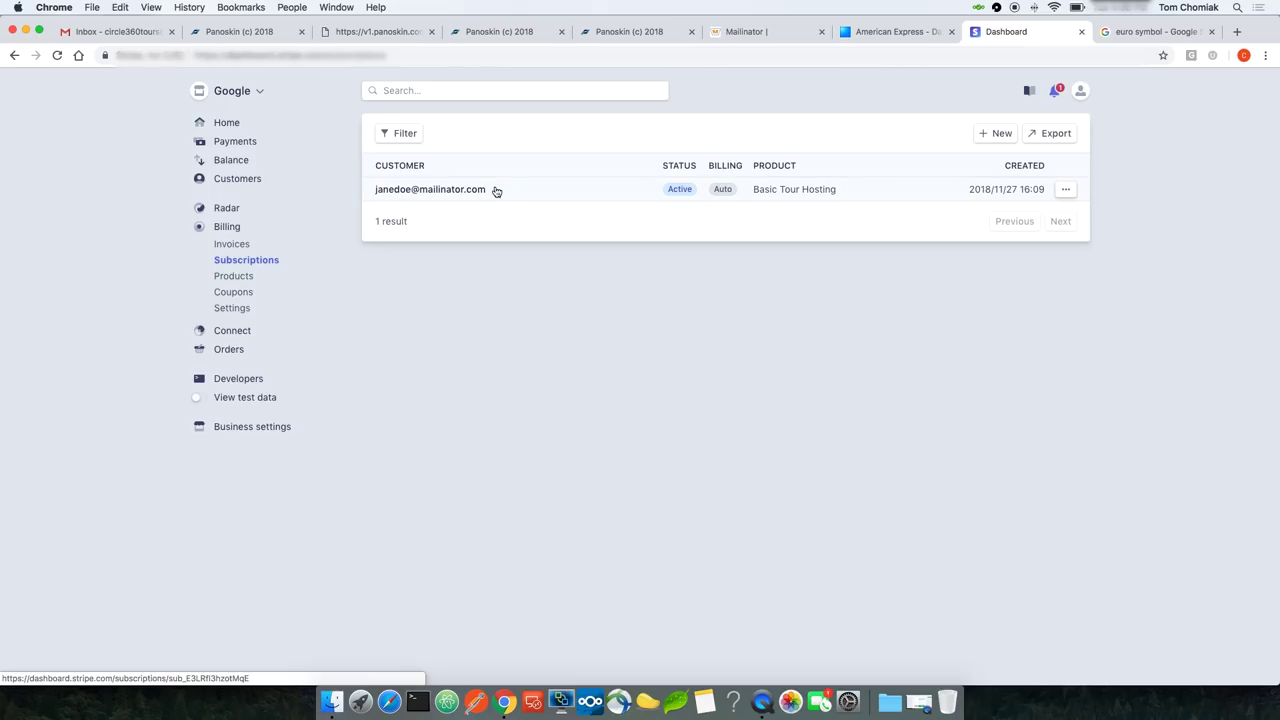
click(503, 189)
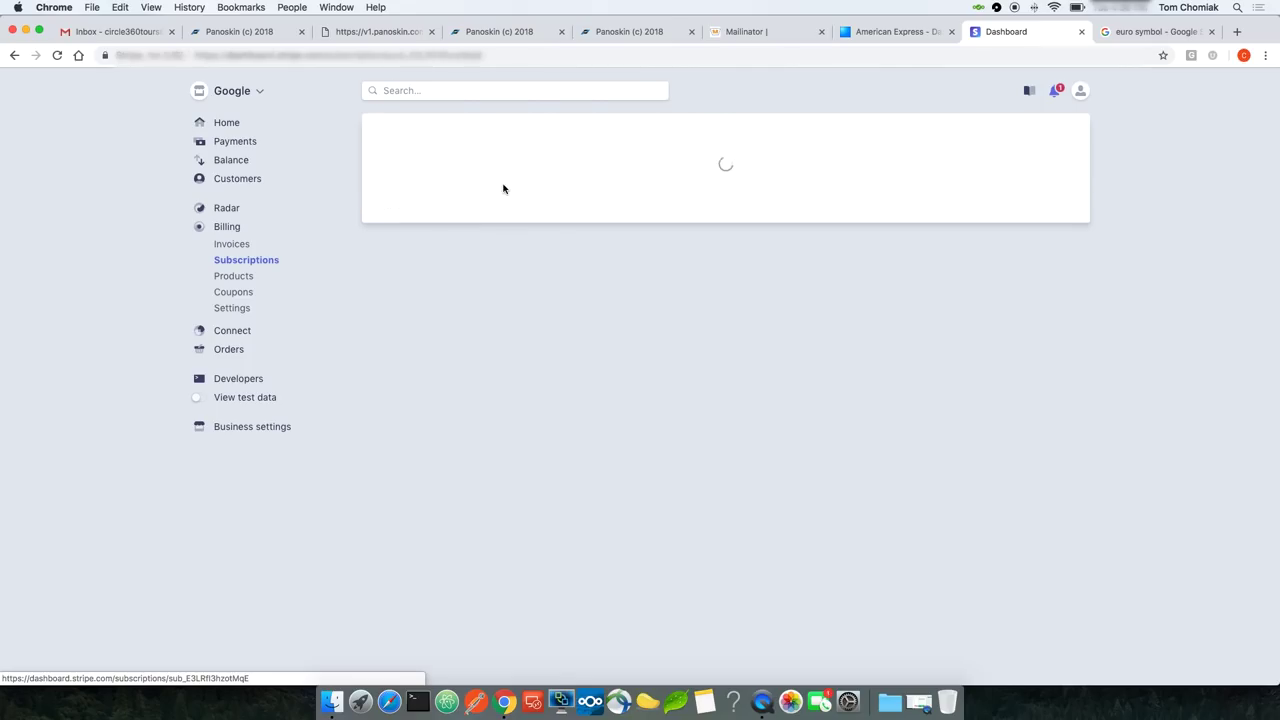
scroll(585, 373, down, 3)
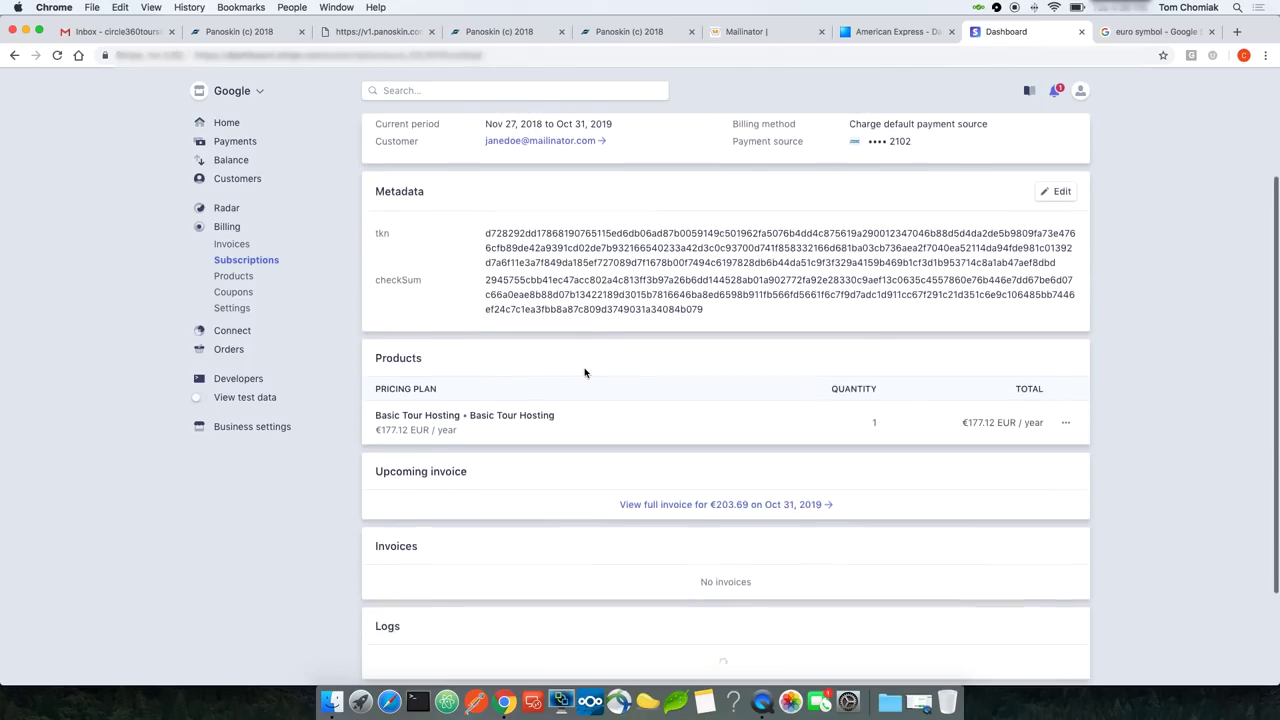
scroll(585, 373, down, 2)
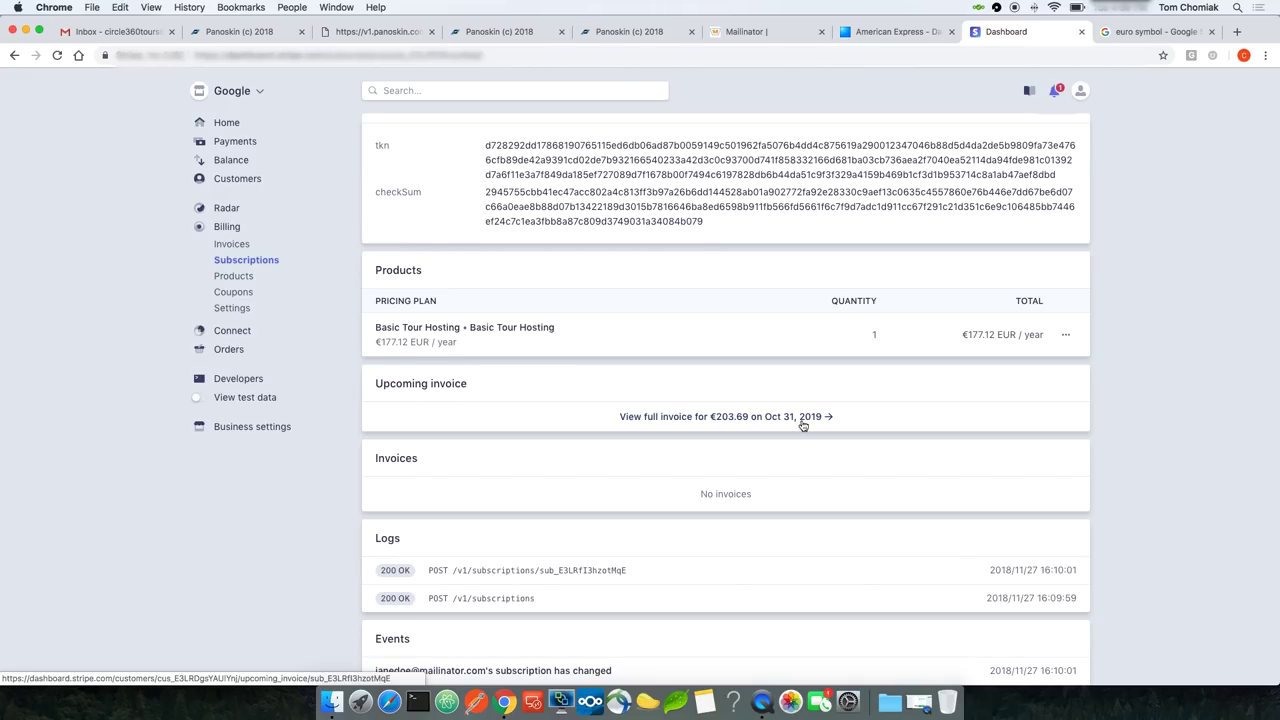
click(780, 421)
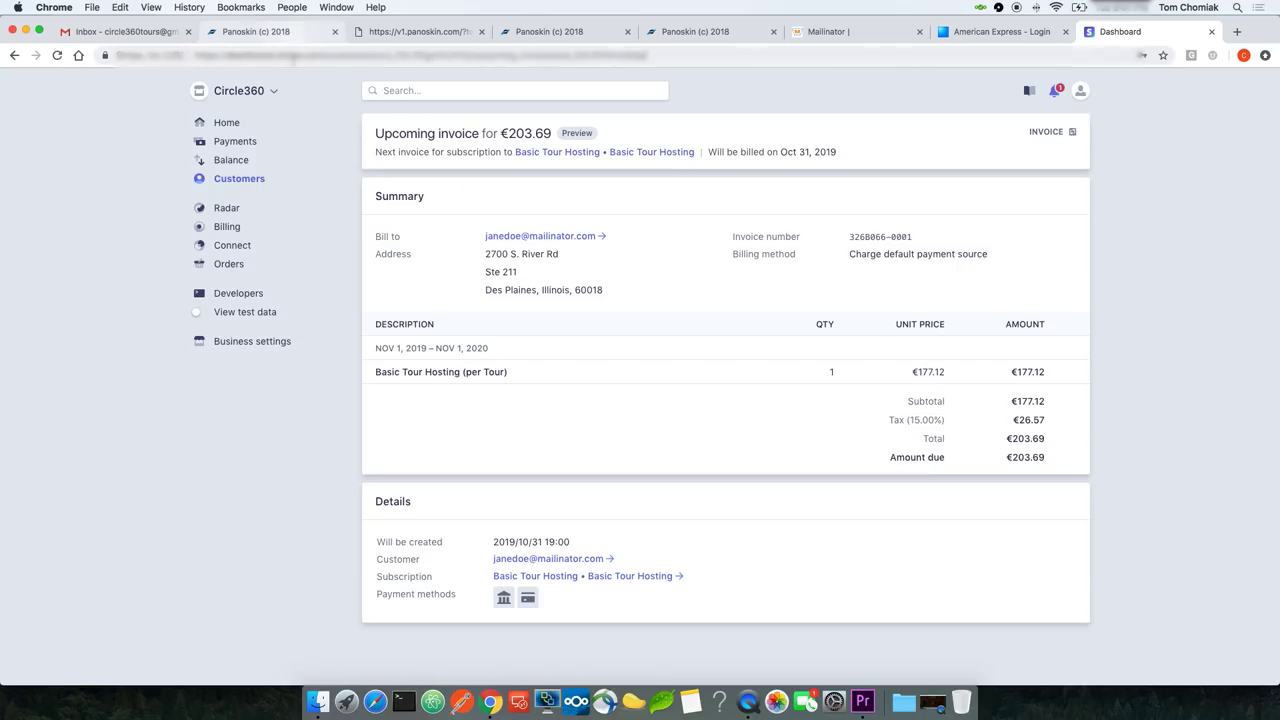
Step: Show the Pay Yourself hosting plans on Panoskin's billing page, comparing the $75, $150 and $250 yearly tiers
click(282, 36)
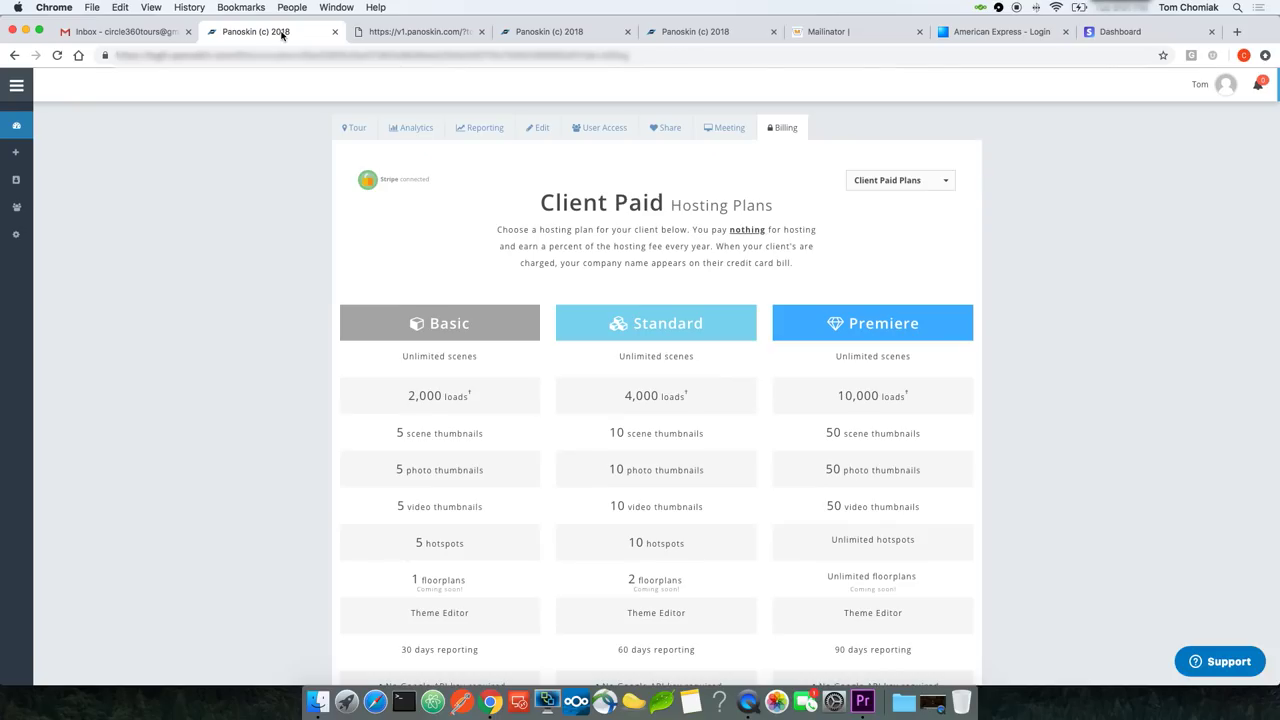
click(893, 180)
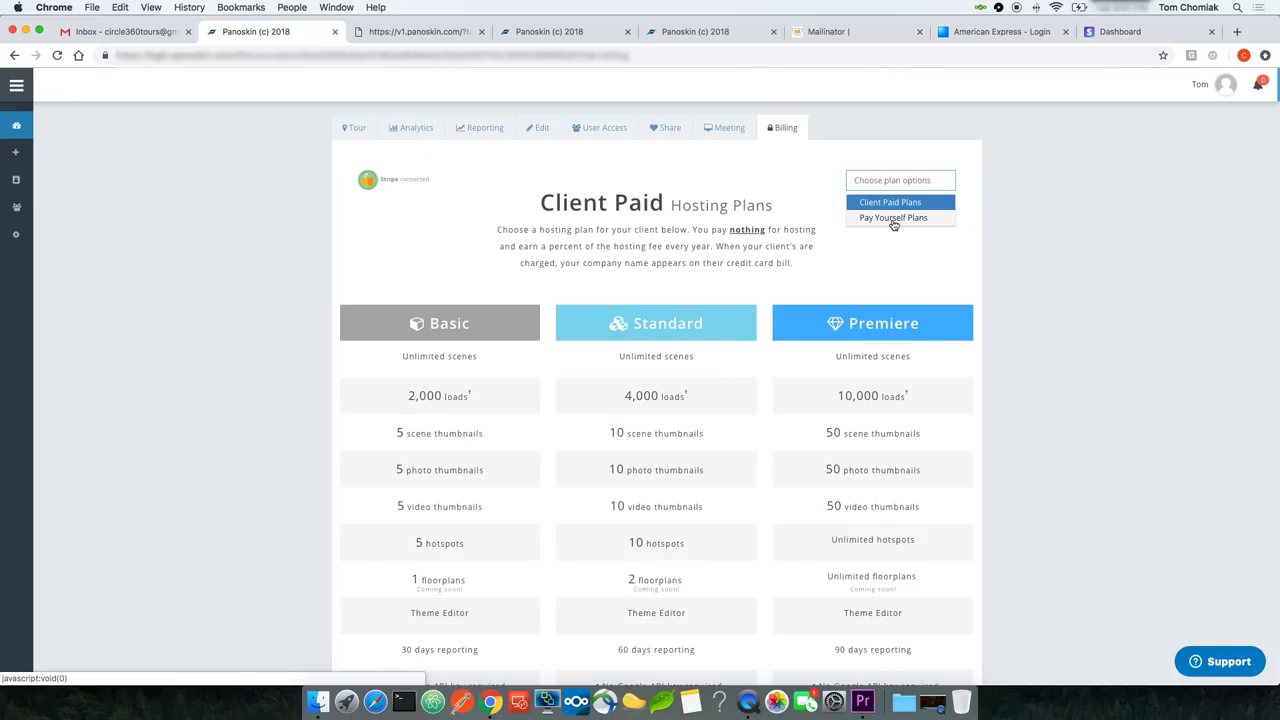
click(893, 220)
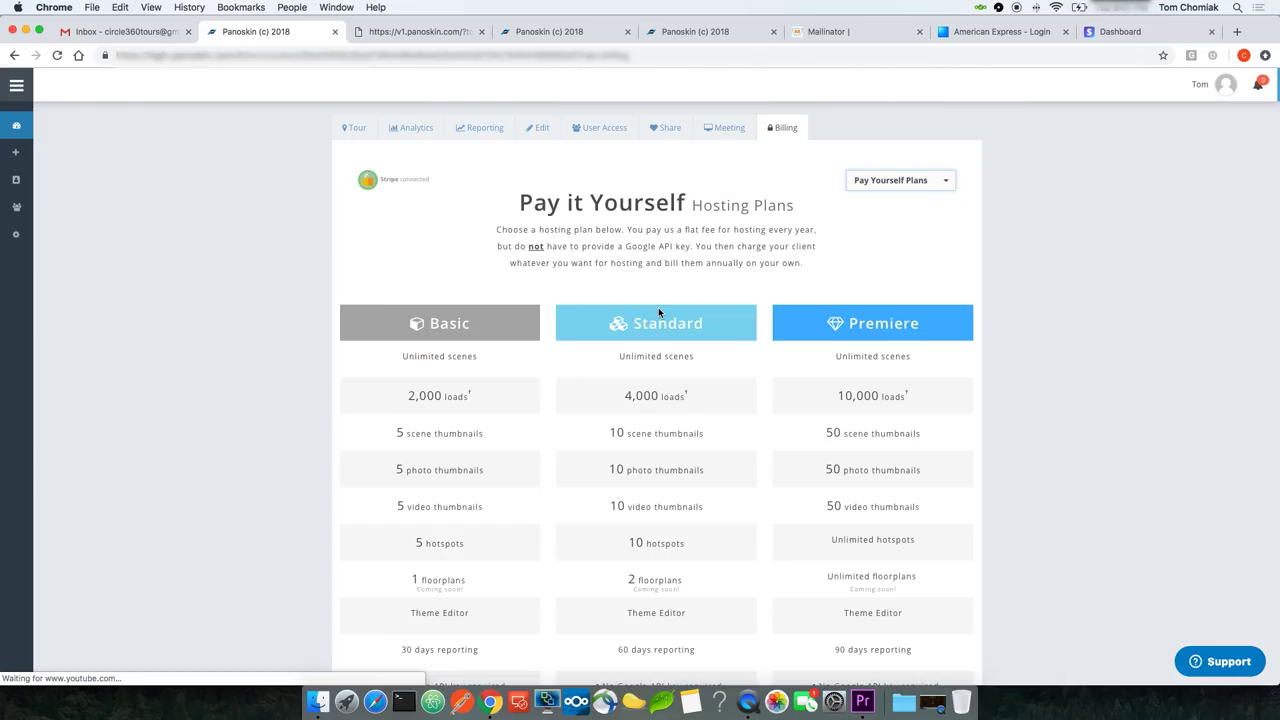
scroll(446, 399, down, 10)
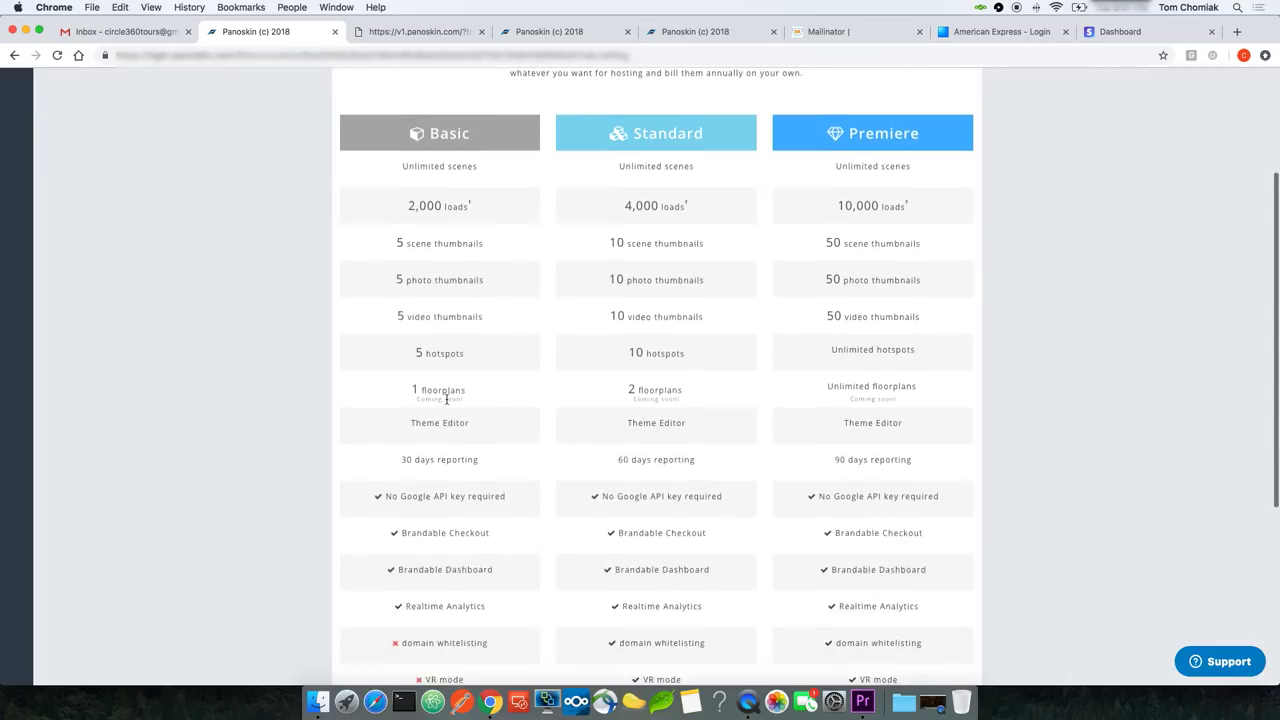
scroll(446, 399, down, 1)
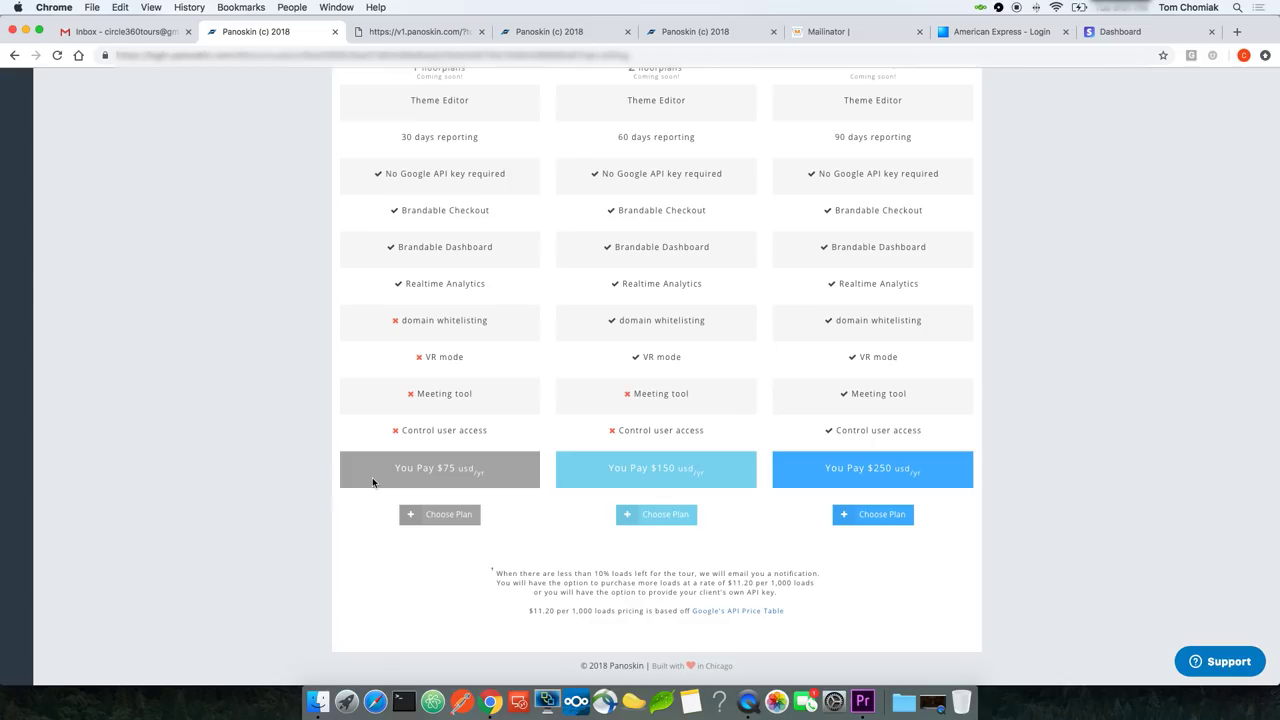
key(ctrl+super+Escape)
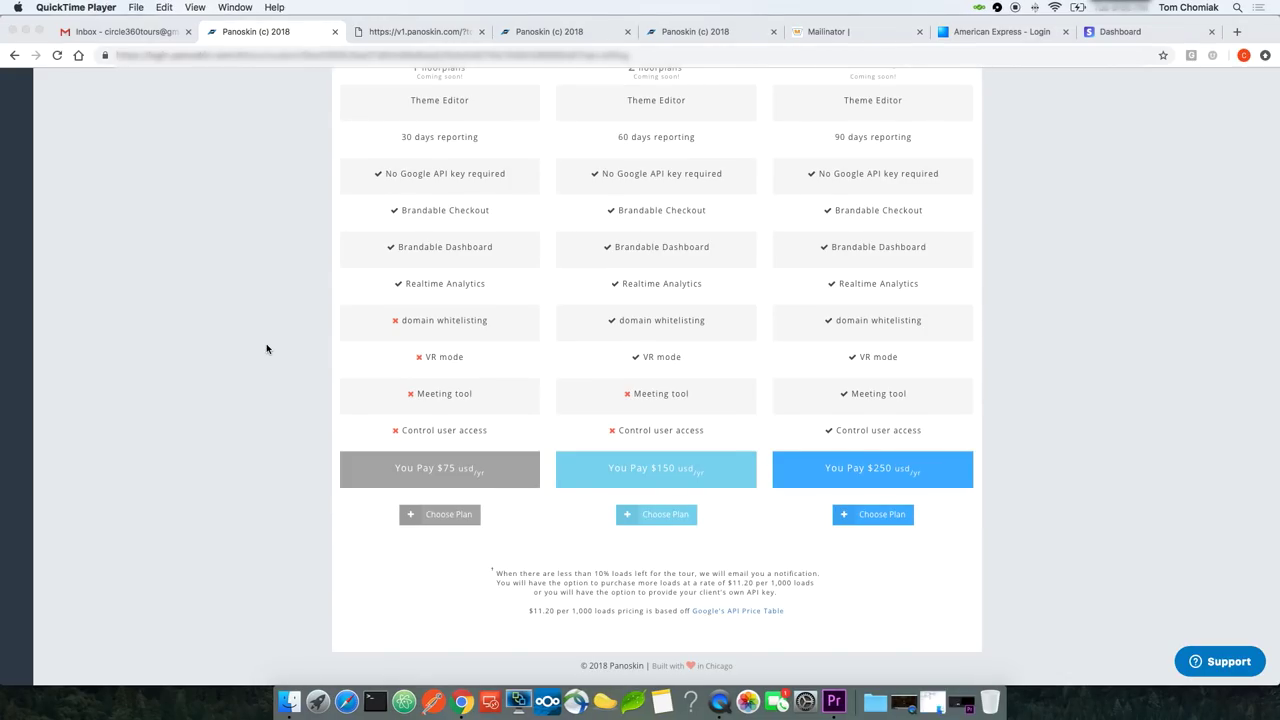